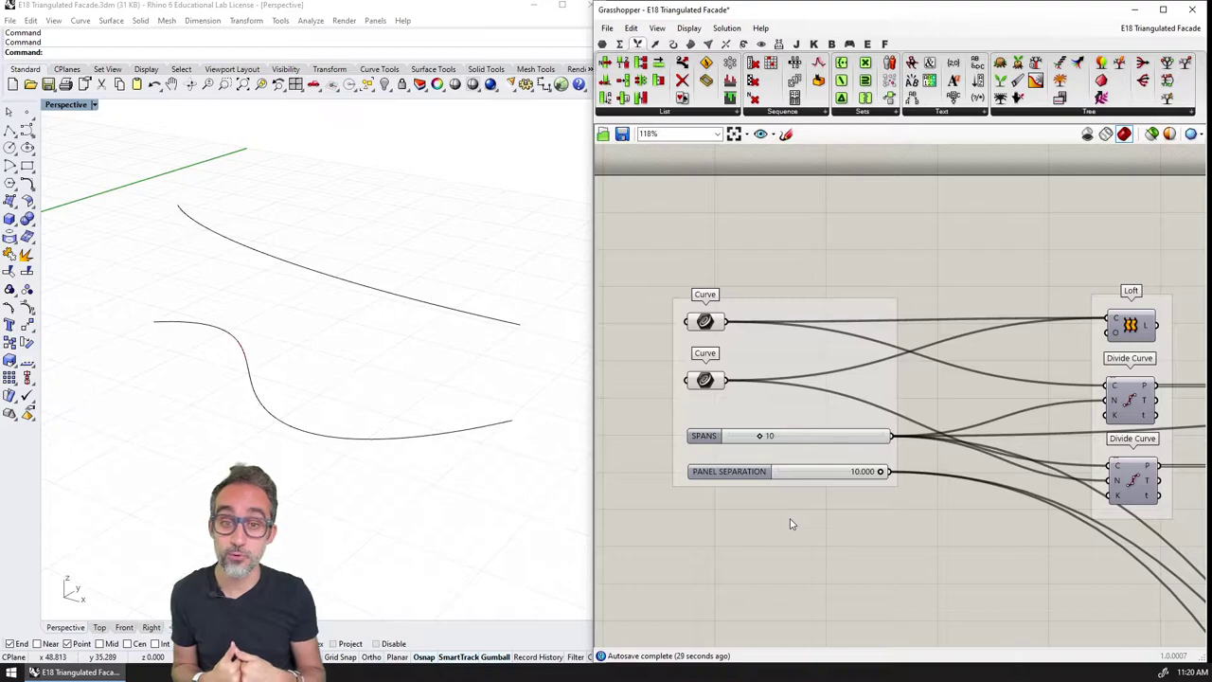
Turn on the Grasshopper preview to show the green triangulated facade between the curves.
right_click_drag(465, 493, 373, 452)
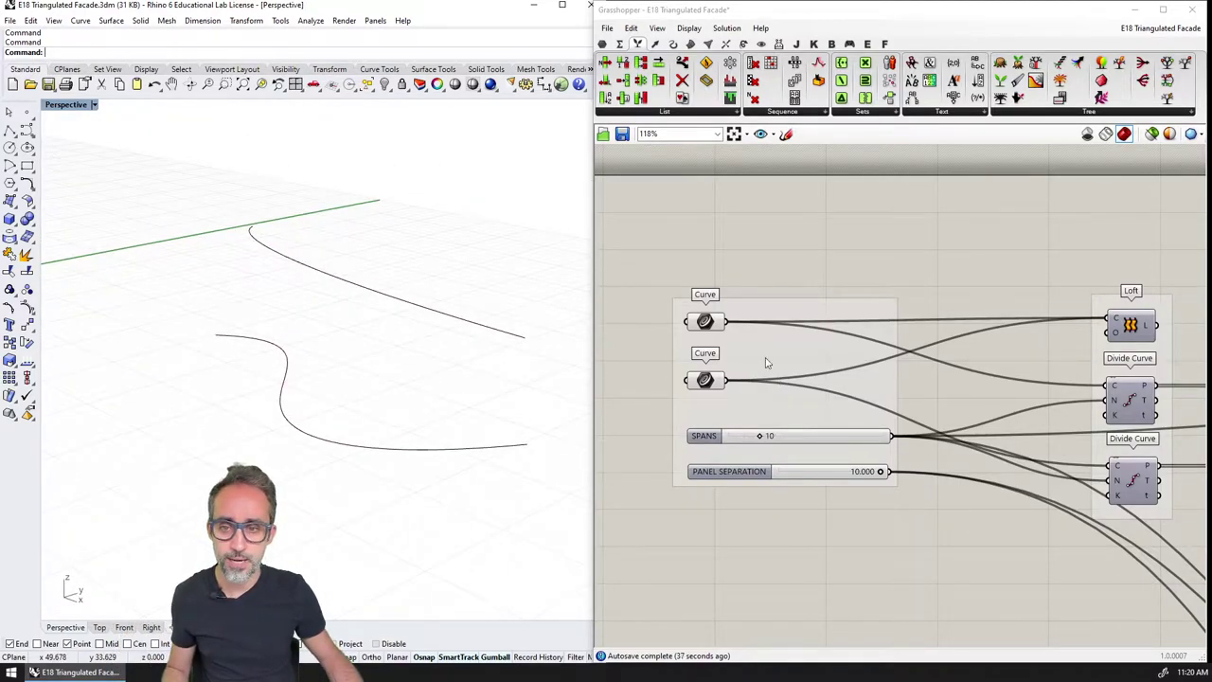
left_click(778, 43)
right_click_drag(268, 336, 322, 497)
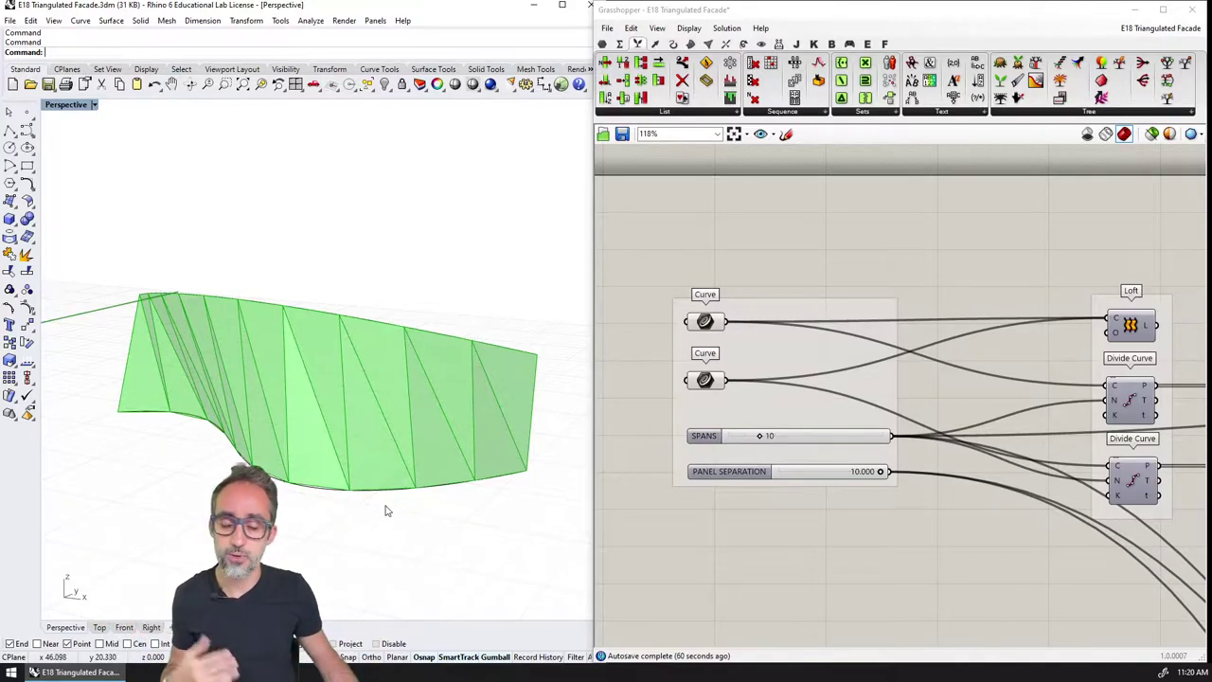
Set the SPANS slider to 9.
right_click_drag(374, 511, 343, 476)
left_click(761, 438)
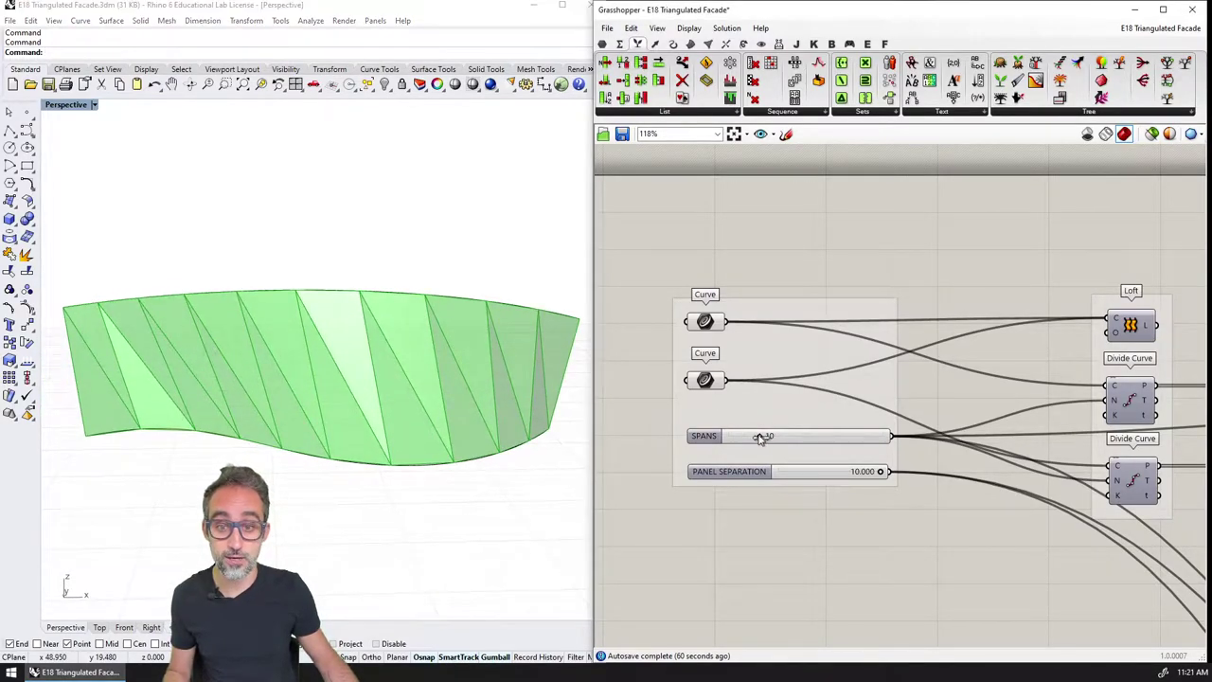
mouse_move(761, 438)
left_mouse_down()
mouse_move(733, 439)
mouse_move(801, 438)
mouse_move(757, 439)
left_mouse_up()
right_click_drag(360, 275, 384, 268)
Lower a control point on the top curve to reshape the facade.
left_click(377, 303)
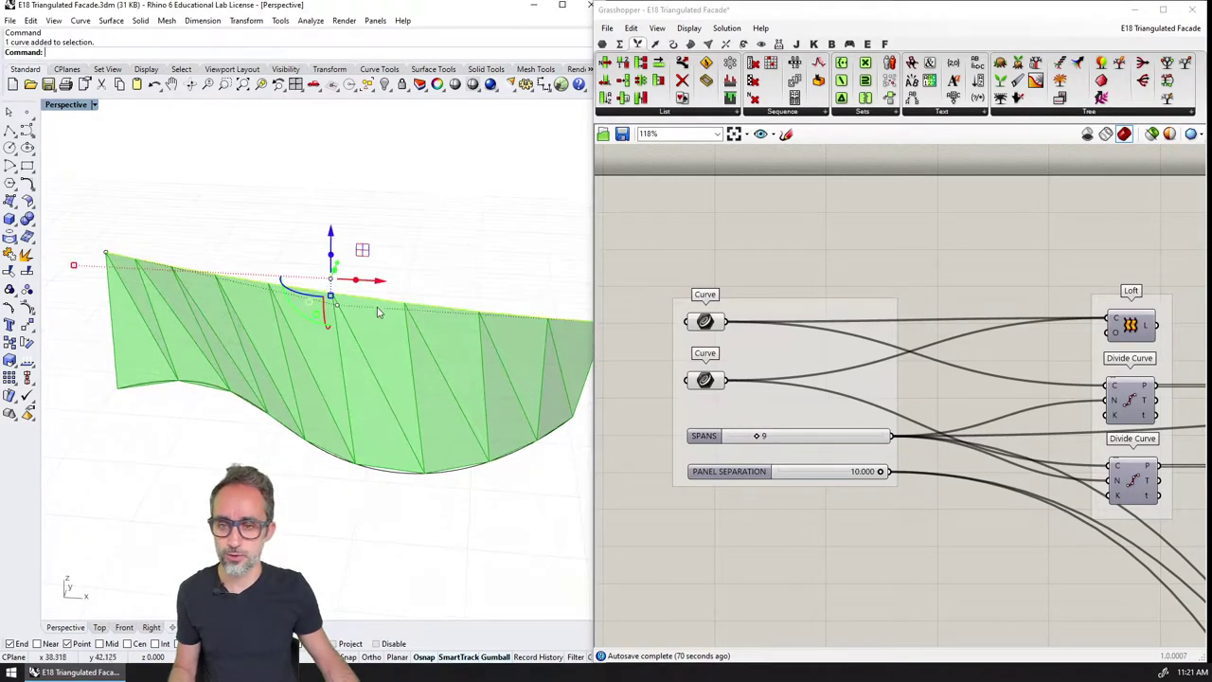
left_click(336, 305, "ctrl+shift")
left_click_drag(337, 273, 338, 374)
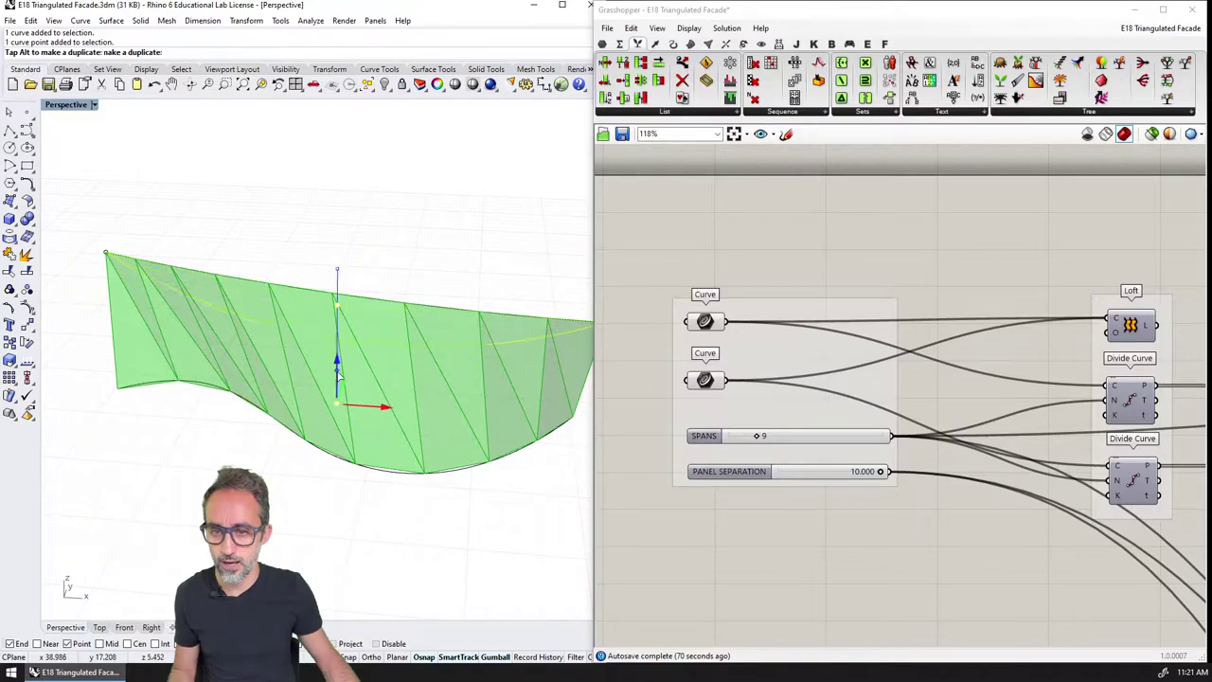
right_click_drag(338, 374, 313, 493)
Select both Orient components to highlight the flattened triangular panels laid out in a row.
scroll(881, 398, "down", 3)
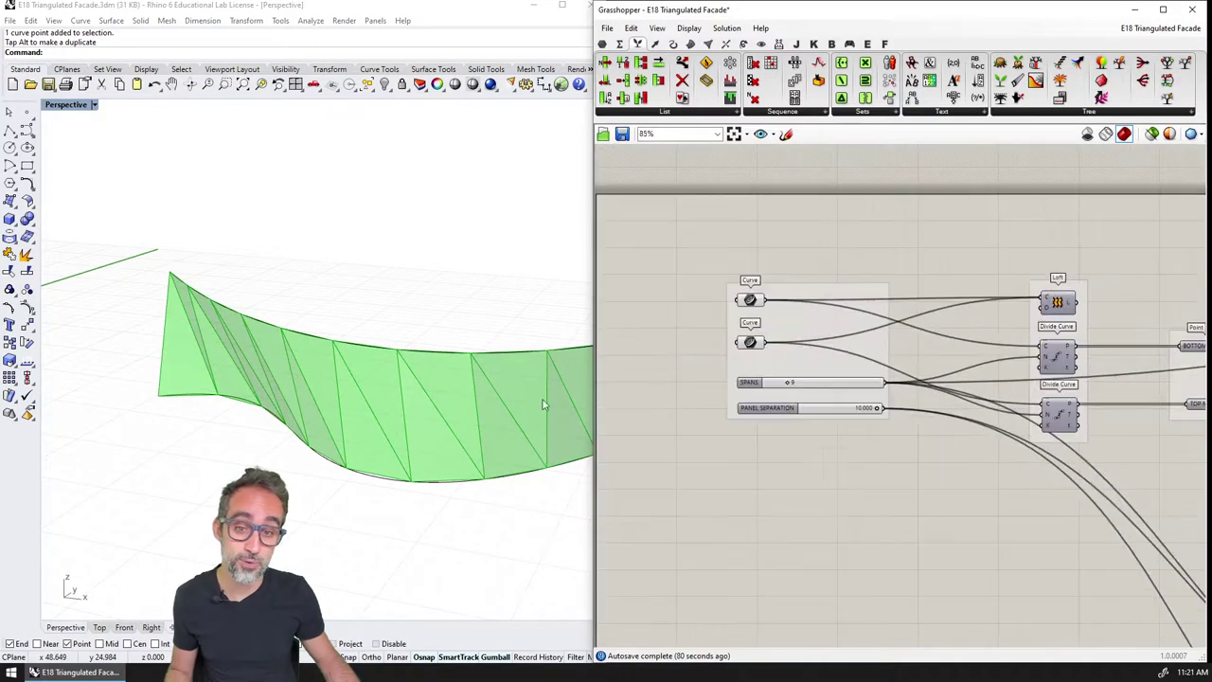
scroll(425, 303, "down", 5)
right_click_drag(417, 295, 446, 368)
right_click_drag(952, 482, 760, 361)
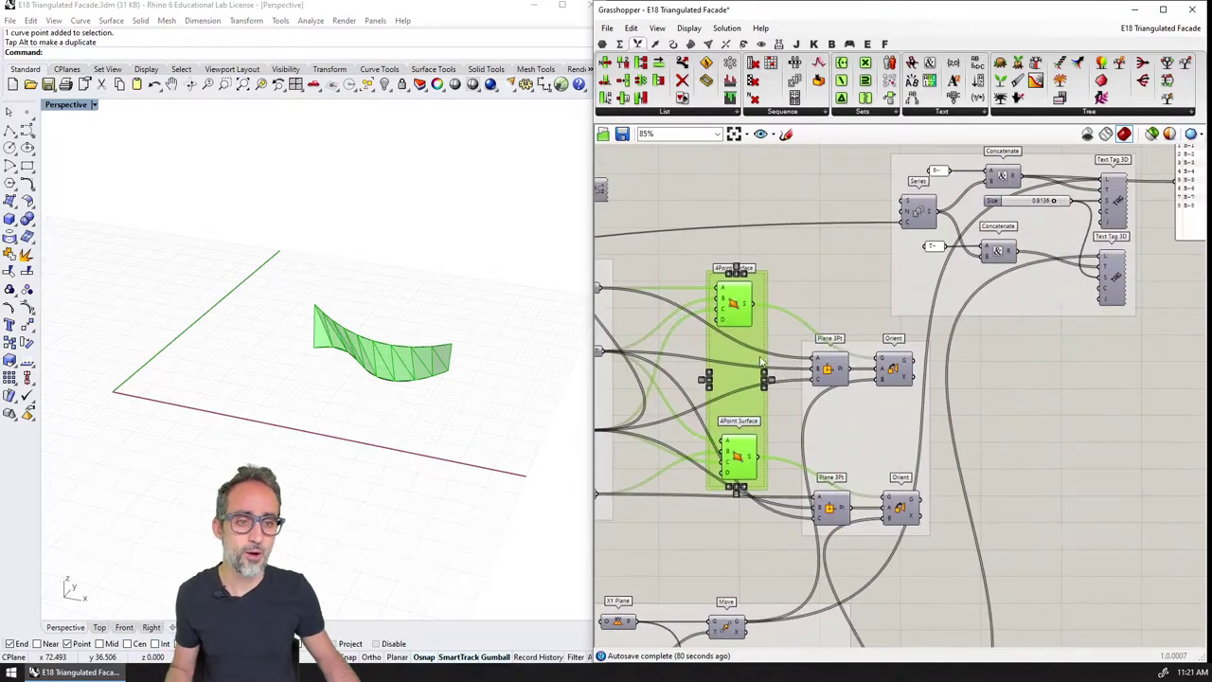
left_click(842, 287)
scroll(878, 319, "up", 3)
left_click_drag(834, 311, 951, 573)
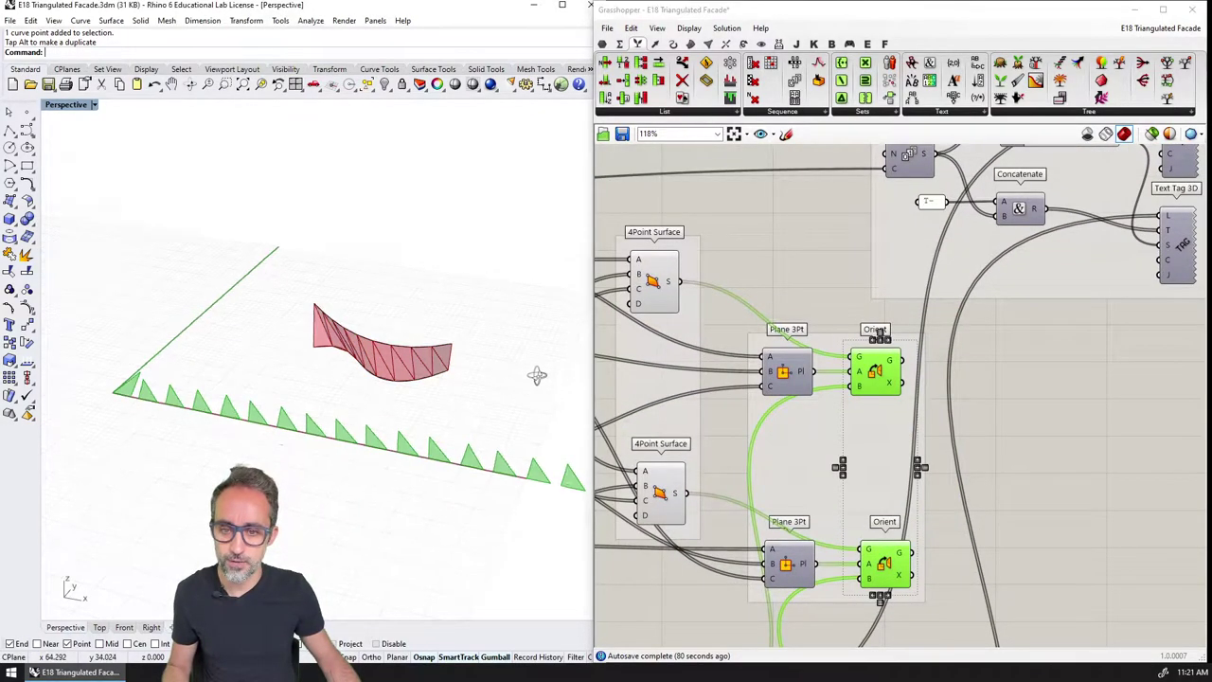
right_click_drag(537, 375, 116, 345)
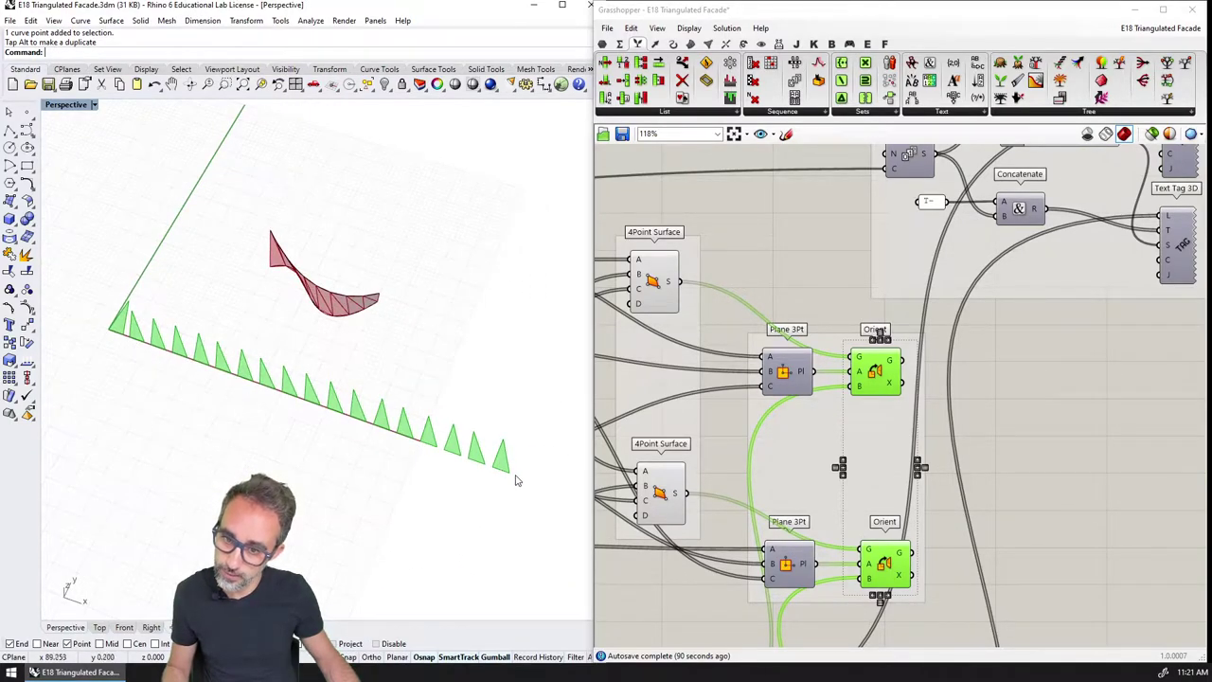
right_click_drag(421, 473, 379, 453)
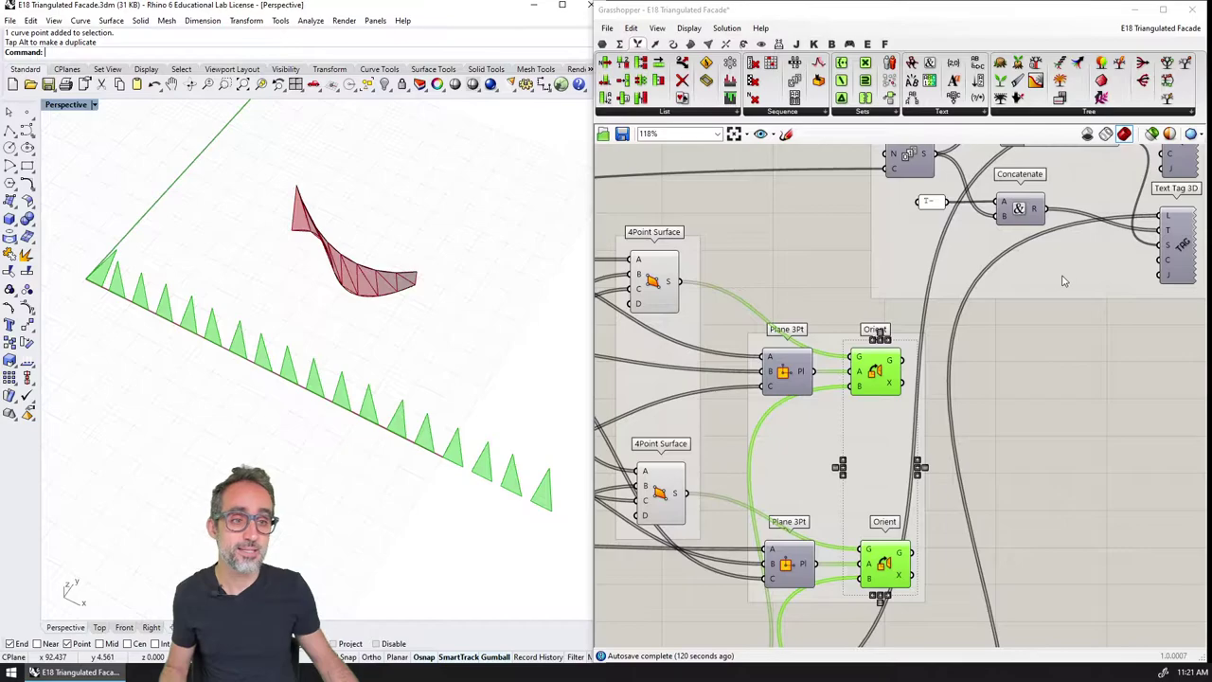
right_click_drag(1061, 275, 861, 318)
left_click_drag(938, 227, 1037, 524)
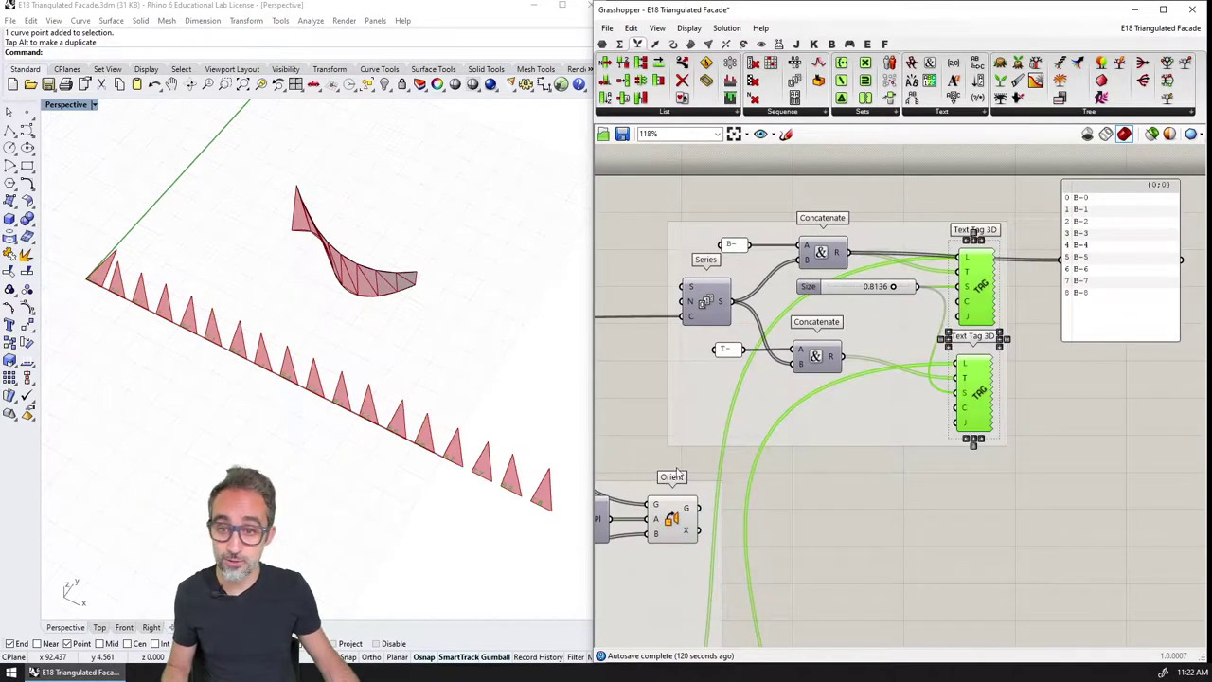
right_click_drag(673, 418, 846, 290)
left_click_drag(816, 283, 906, 584)
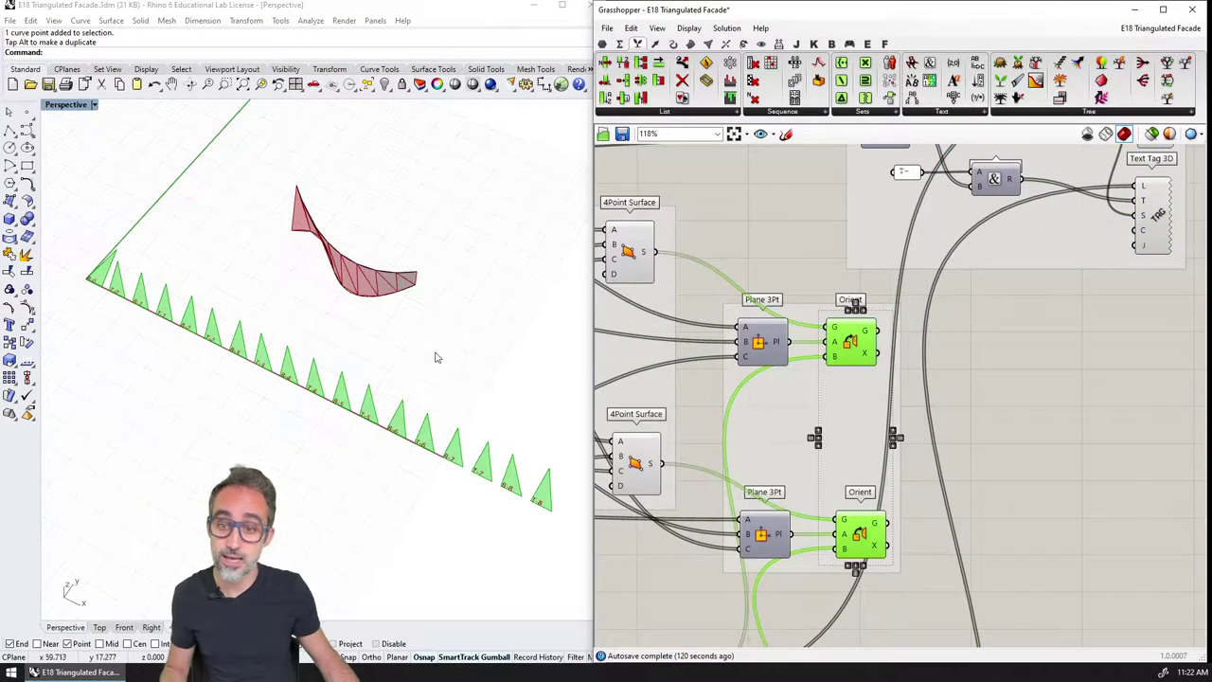
scroll(114, 305, "up", 3)
scroll(114, 305, "up", 3)
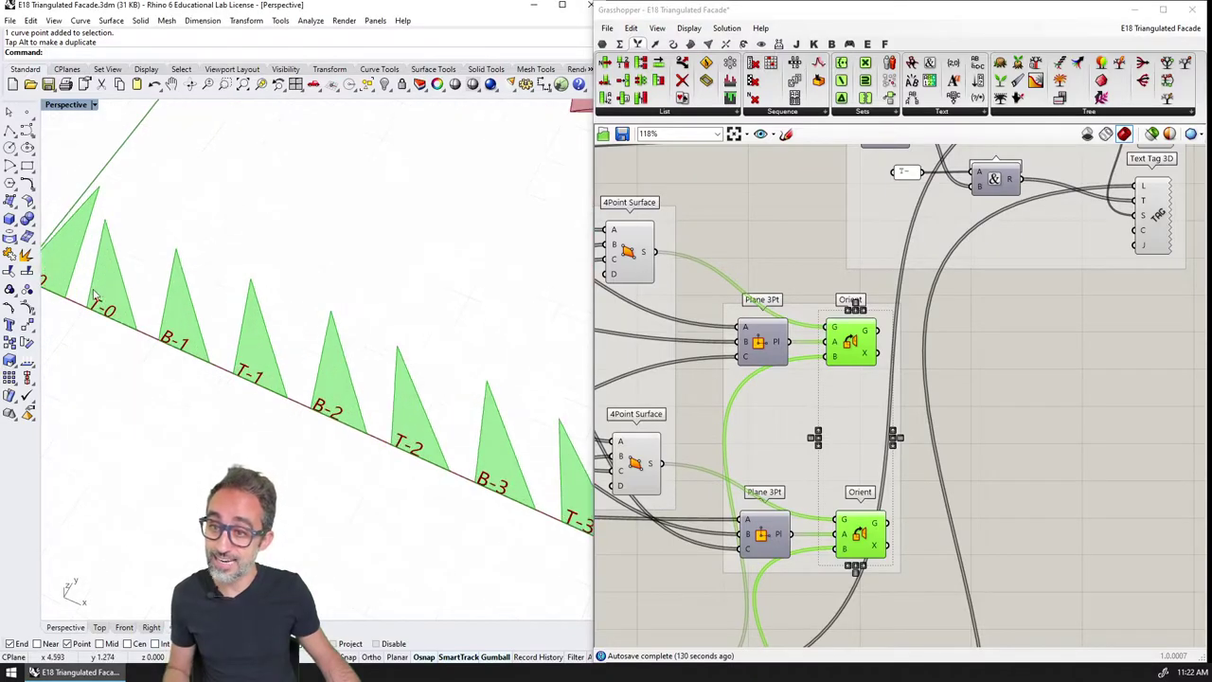
scroll(357, 384, "down", 1)
right_click_drag(357, 384, 345, 305, "shift")
scroll(262, 269, "down", 2)
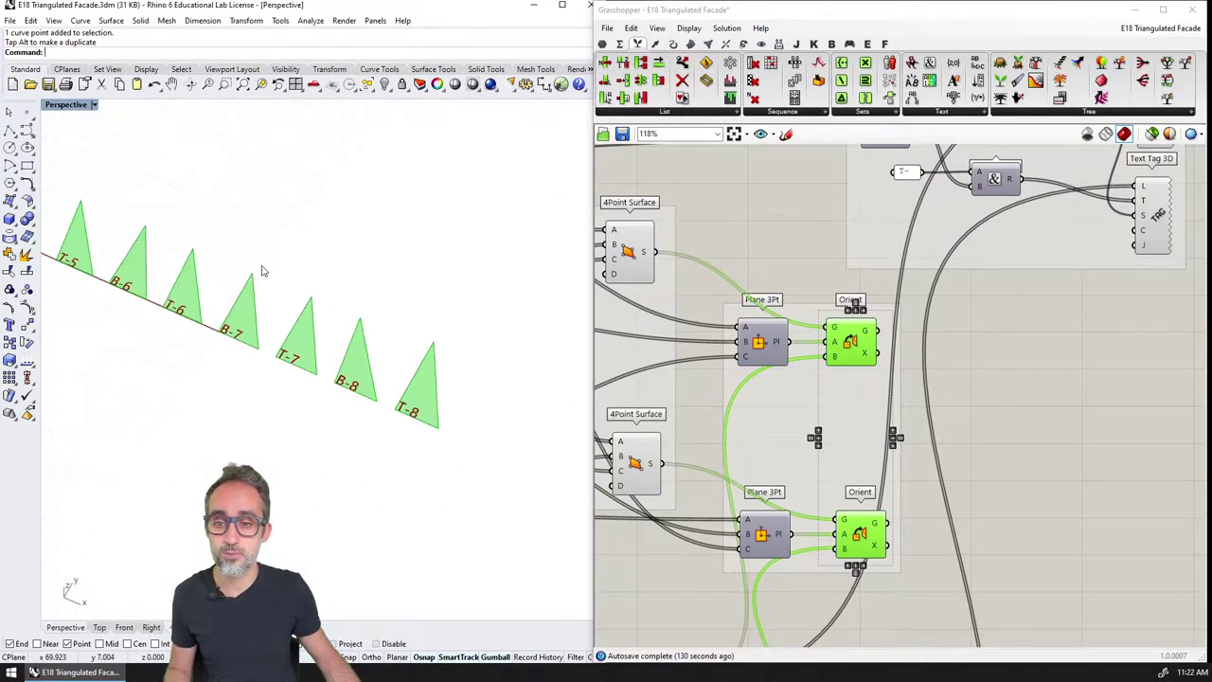
scroll(246, 269, "down", 2)
right_click_drag(227, 261, 366, 336)
scroll(364, 332, "up", 2)
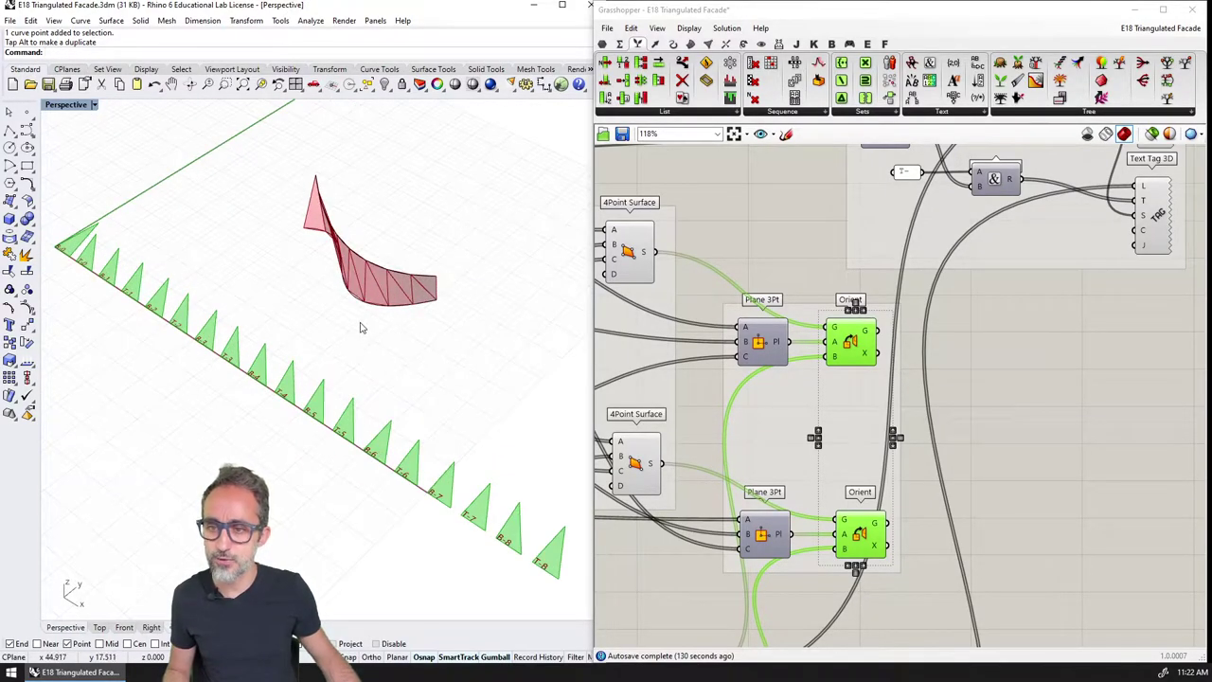
scroll(357, 322, "up", 1)
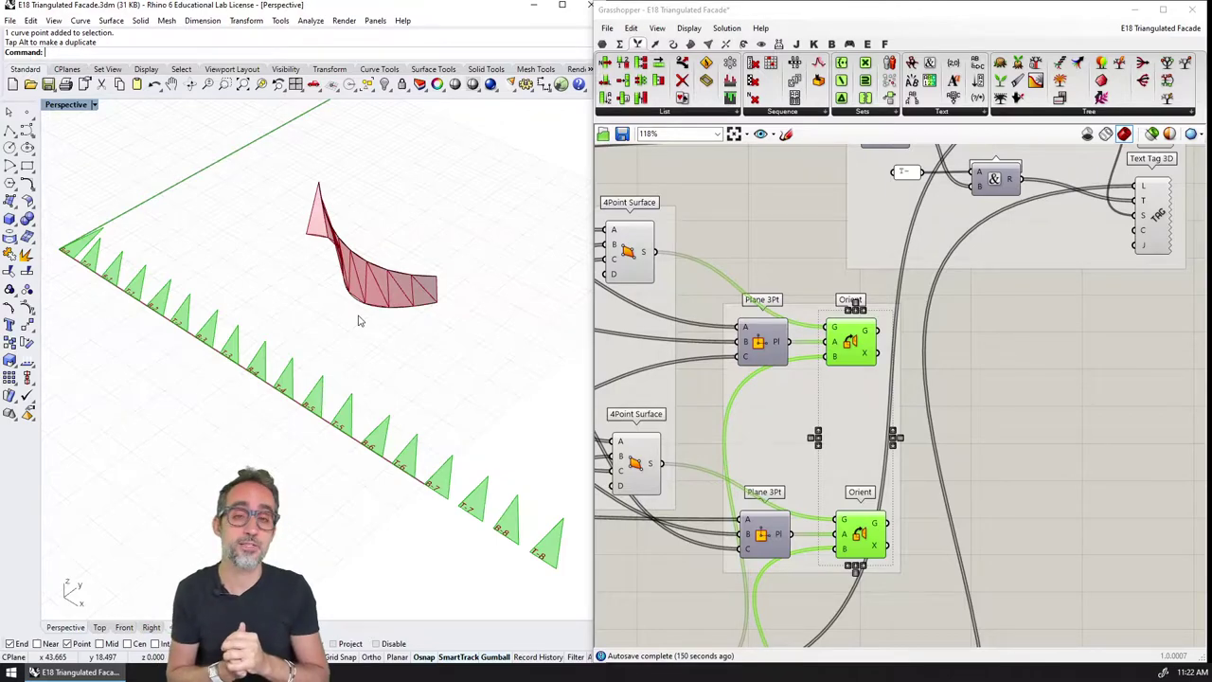
Zoom and pan the Grasshopper canvas to review the whole definition.
scroll(905, 349, "down", 6)
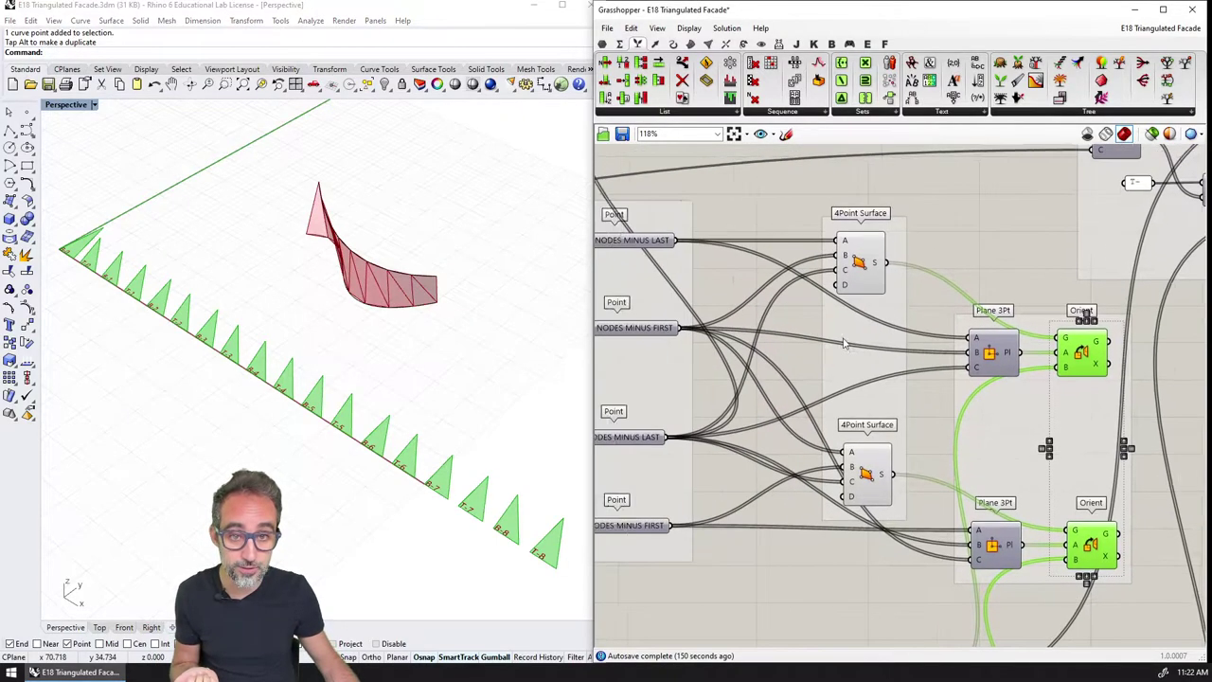
scroll(900, 345, "up", 6)
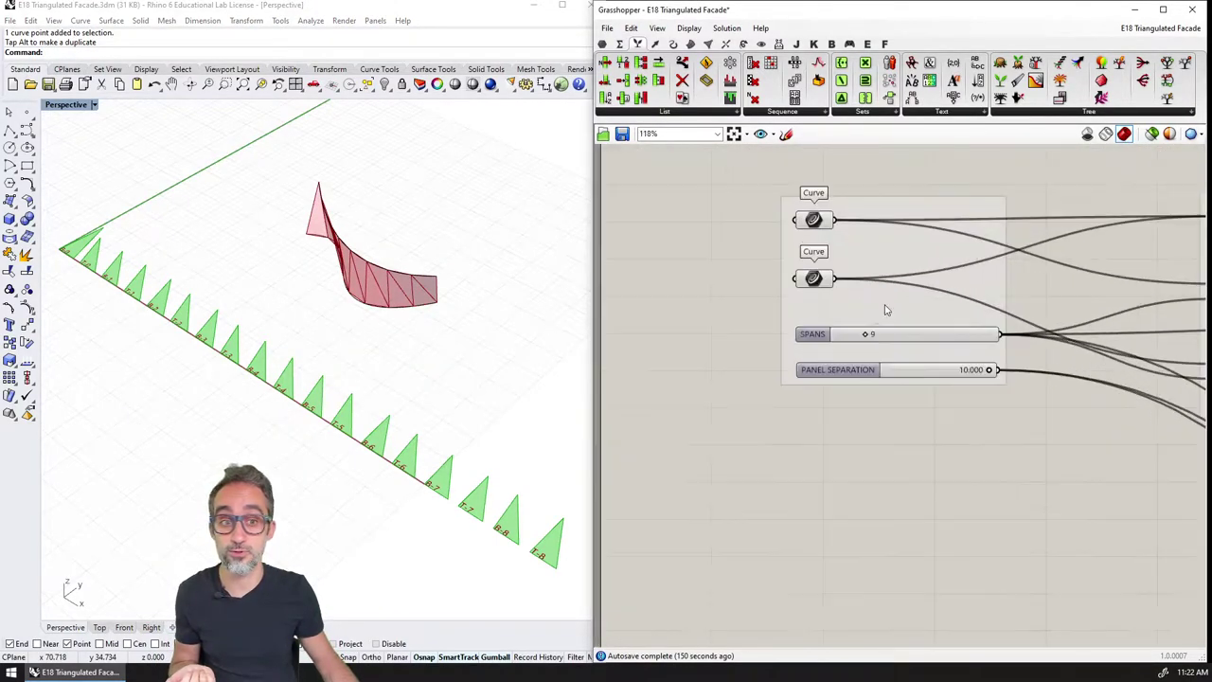
right_click_drag(828, 336, 818, 337)
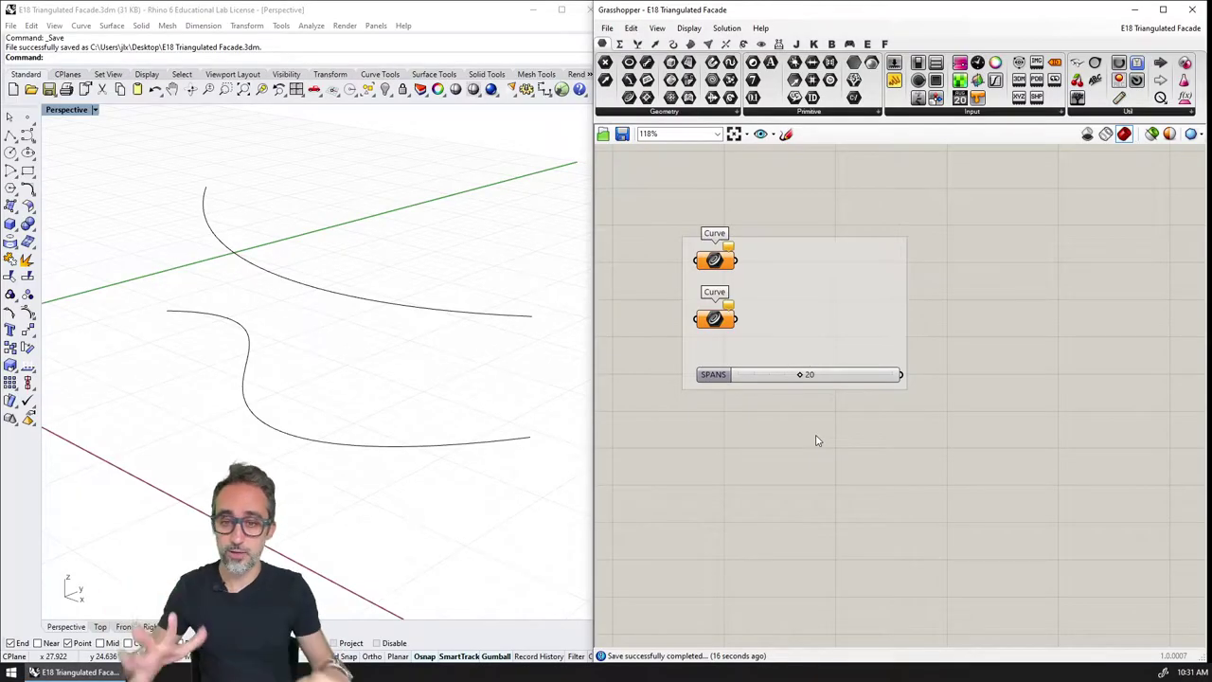
Set the first Curve parameter to the lower Rhino curve.
mouse_move(423, 330)
right_mouse_down()
mouse_move(444, 322)
mouse_move(417, 316)
mouse_move(425, 335)
mouse_move(395, 362)
mouse_move(376, 328)
mouse_move(414, 303)
mouse_move(373, 324)
mouse_move(291, 313)
mouse_move(420, 327)
mouse_move(413, 346)
right_mouse_up()
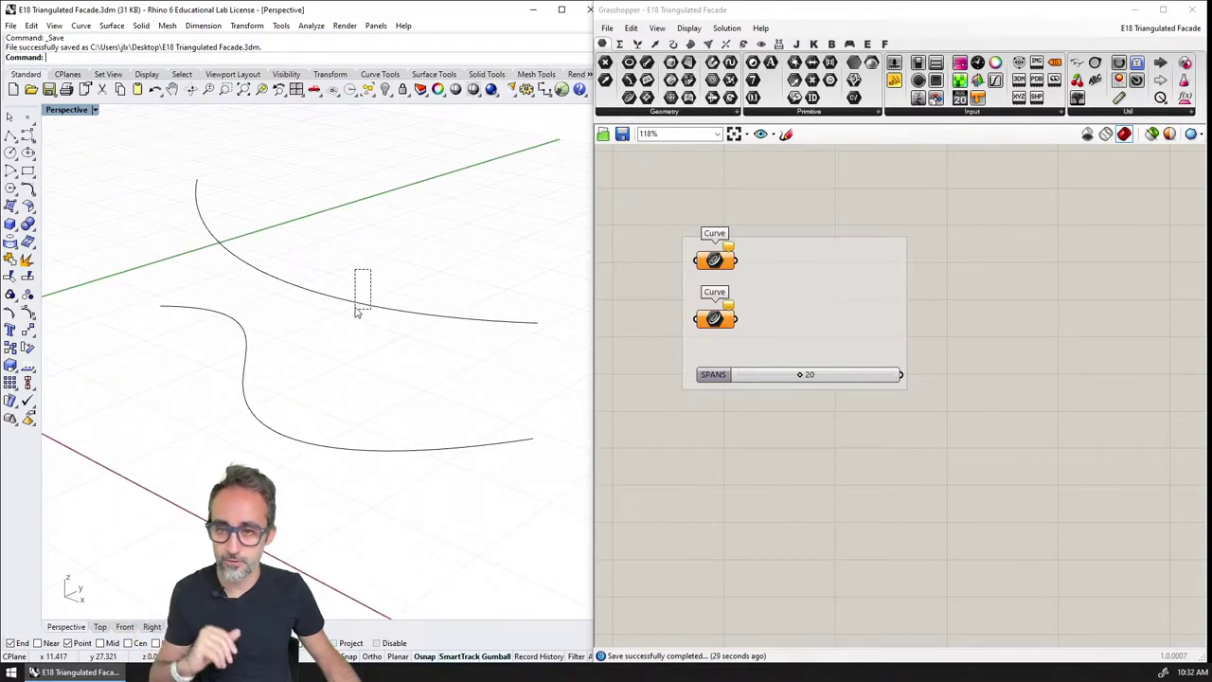
right_click_drag(793, 206, 786, 221)
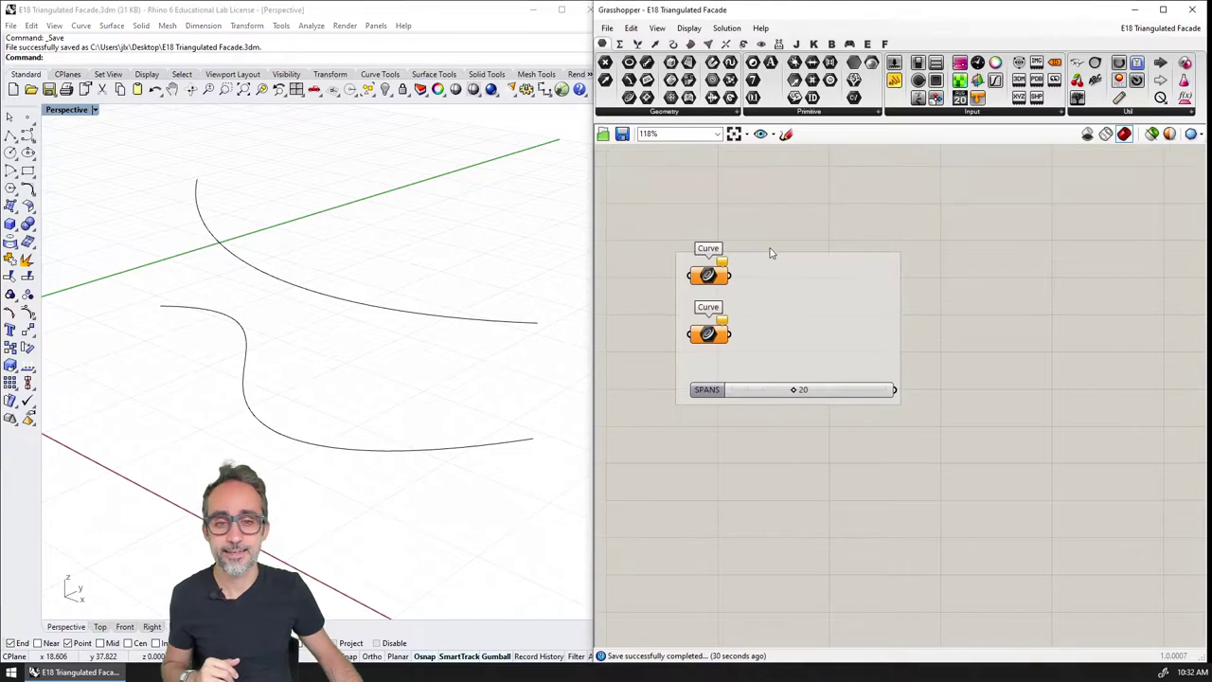
right_click(715, 276)
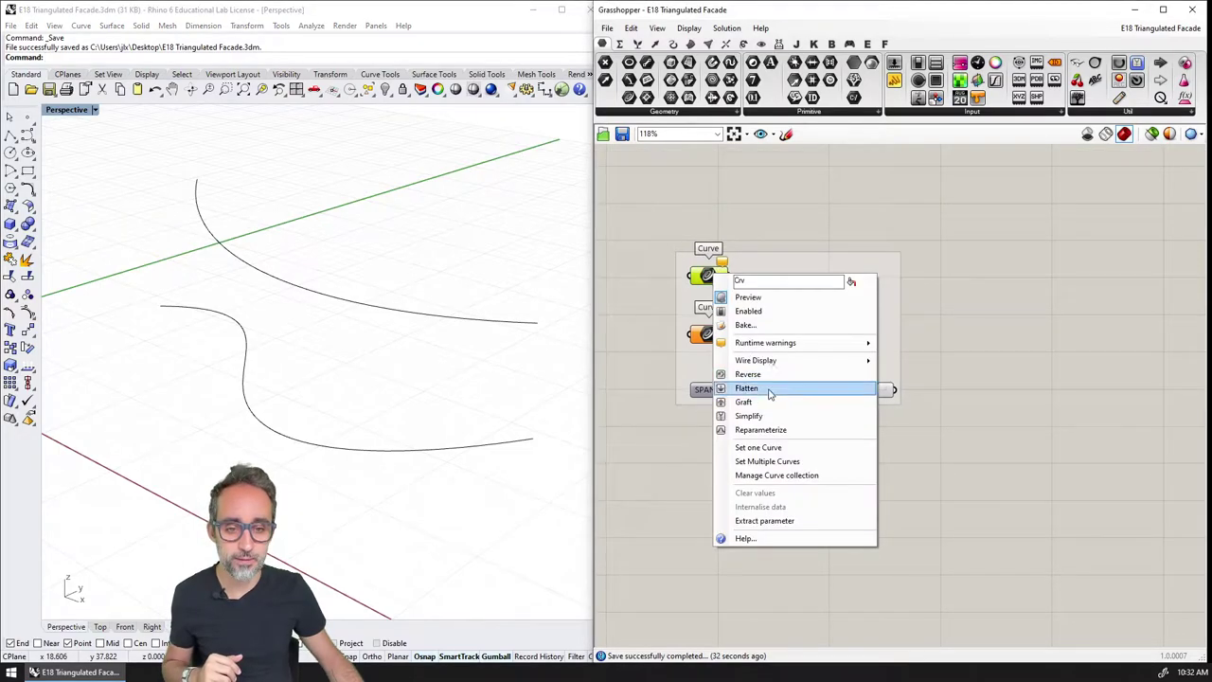
left_click(776, 449)
left_click(247, 338)
scroll(701, 267, "up", 3)
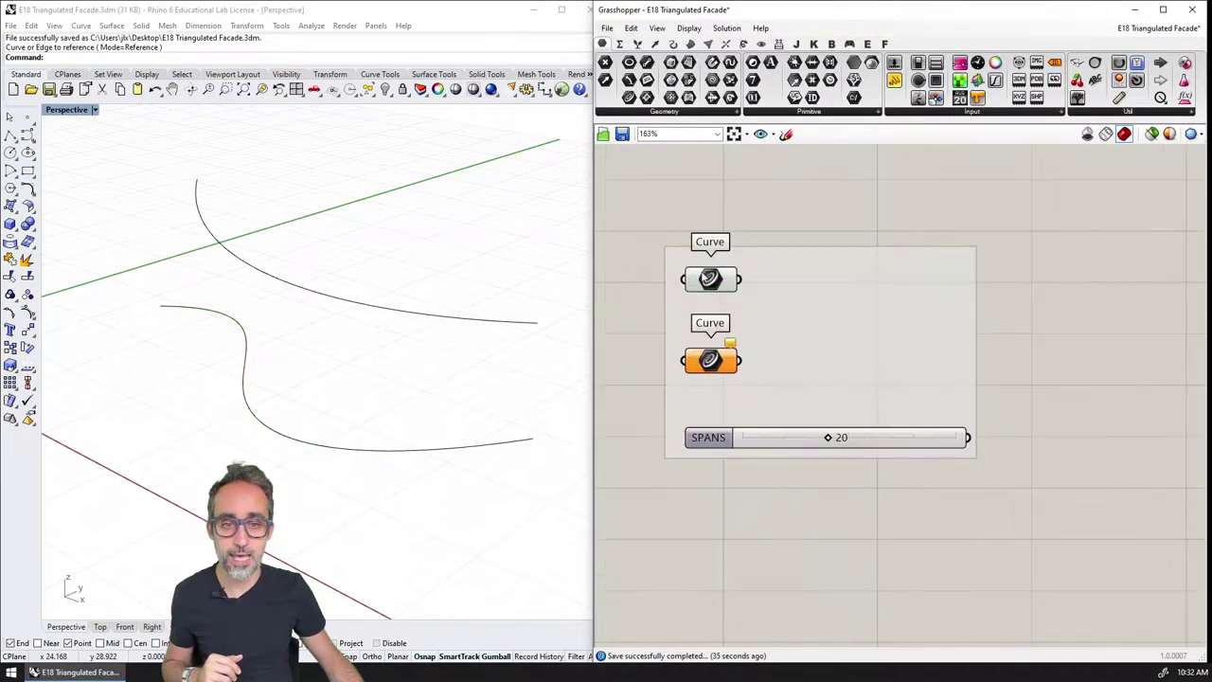
scroll(748, 282, "down", 2)
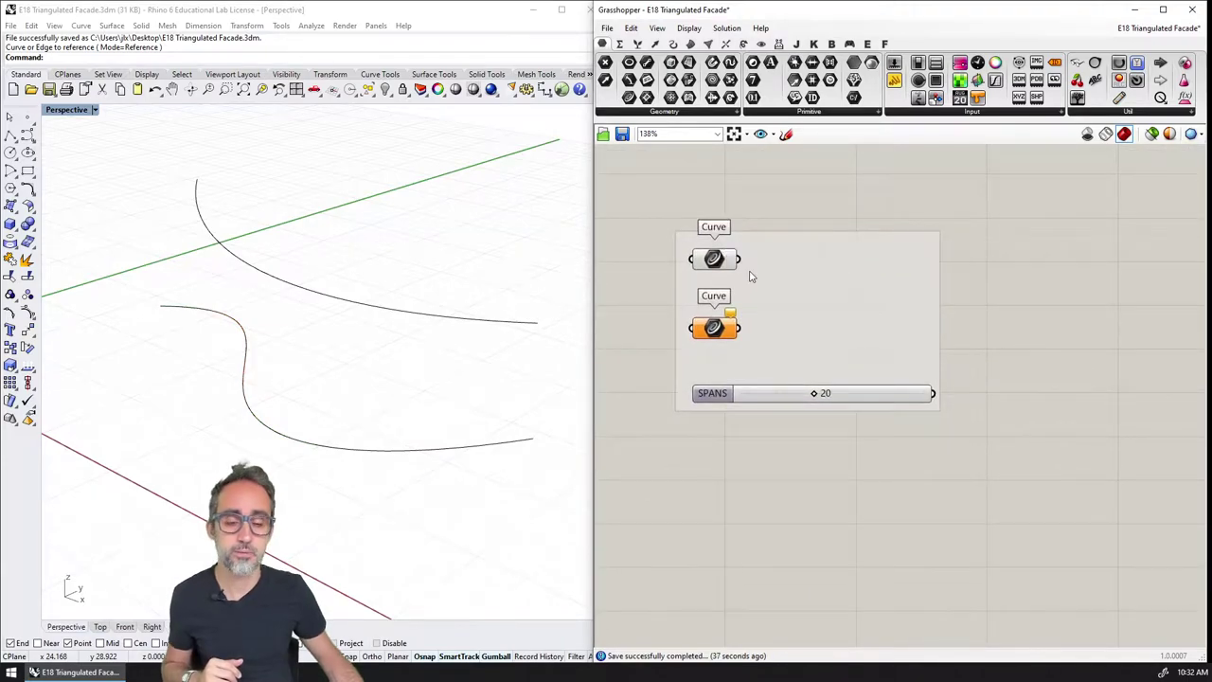
Set the second Curve parameter to the upper Rhino curve.
right_click(715, 327)
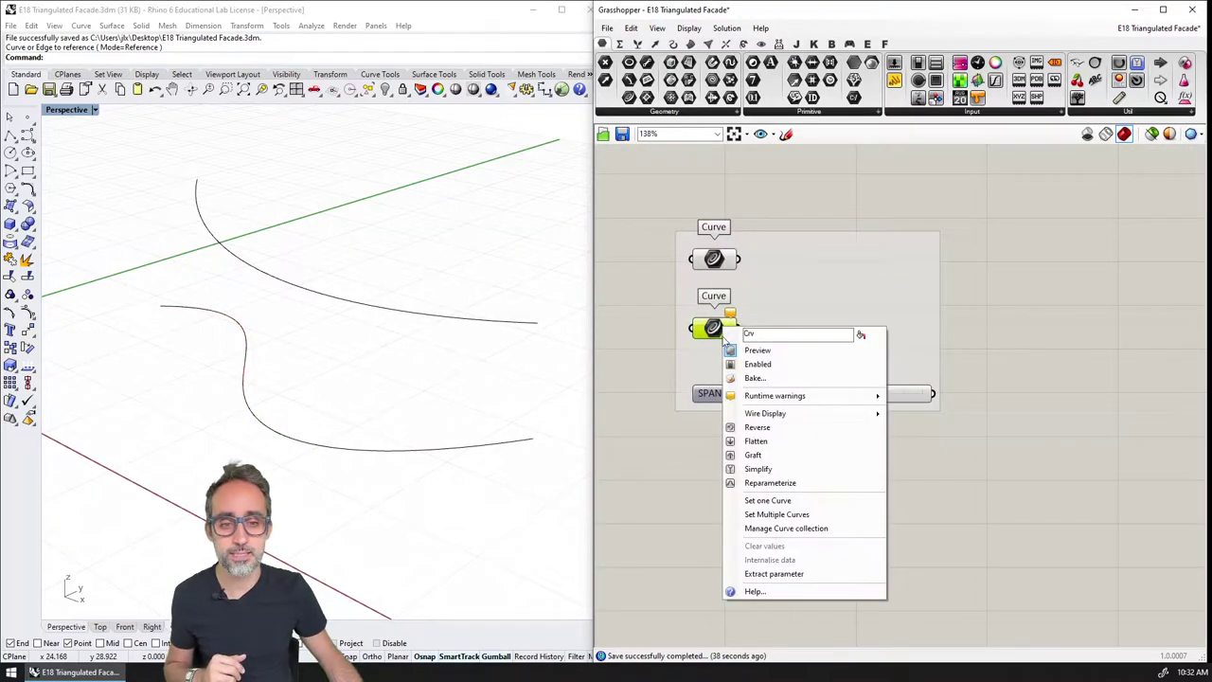
left_click(790, 500)
left_click(423, 310)
right_click_drag(955, 210, 891, 210)
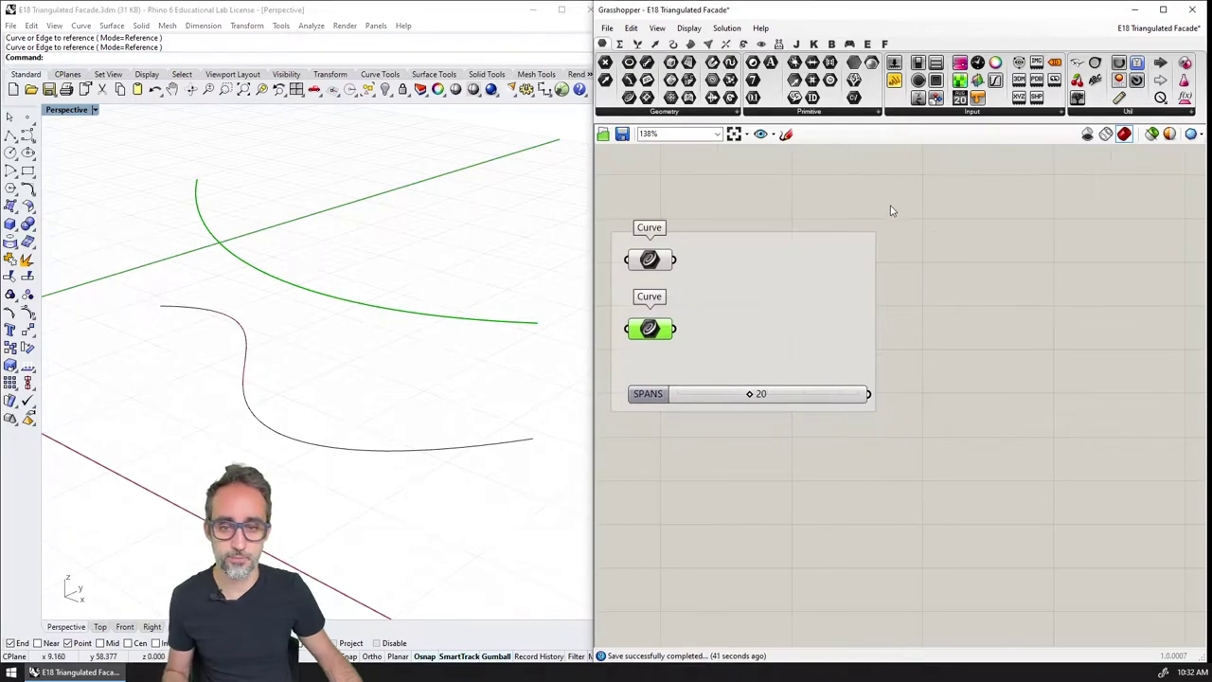
scroll(799, 332, "up", 1)
scroll(790, 387, "down", 1)
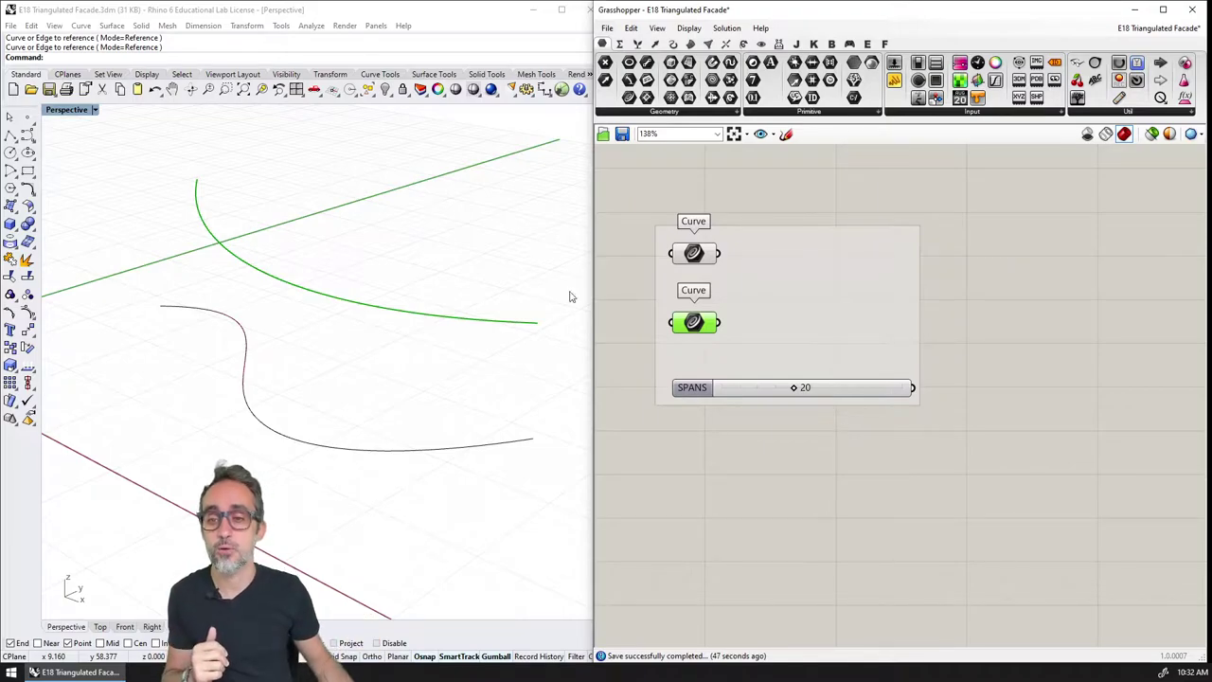
right_click_drag(322, 313, 359, 284)
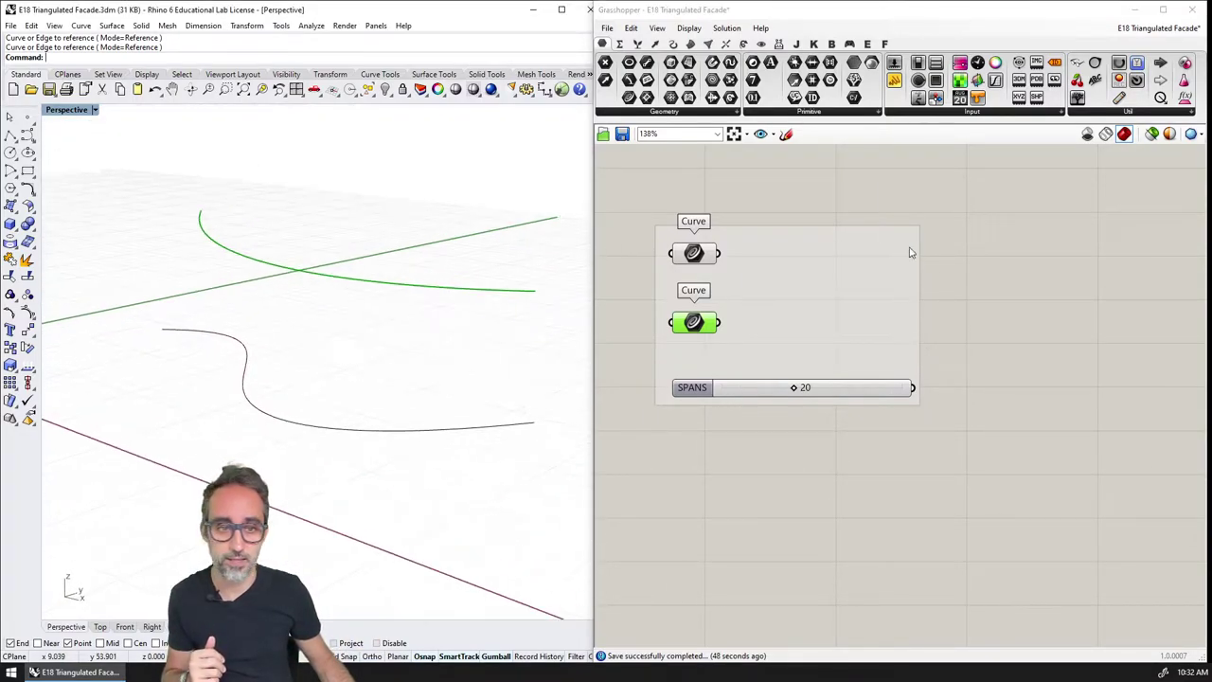
Add a Loft component and wire both Curve parameters into it.
left_click(985, 293)
double_click(985, 293)
type("loft")
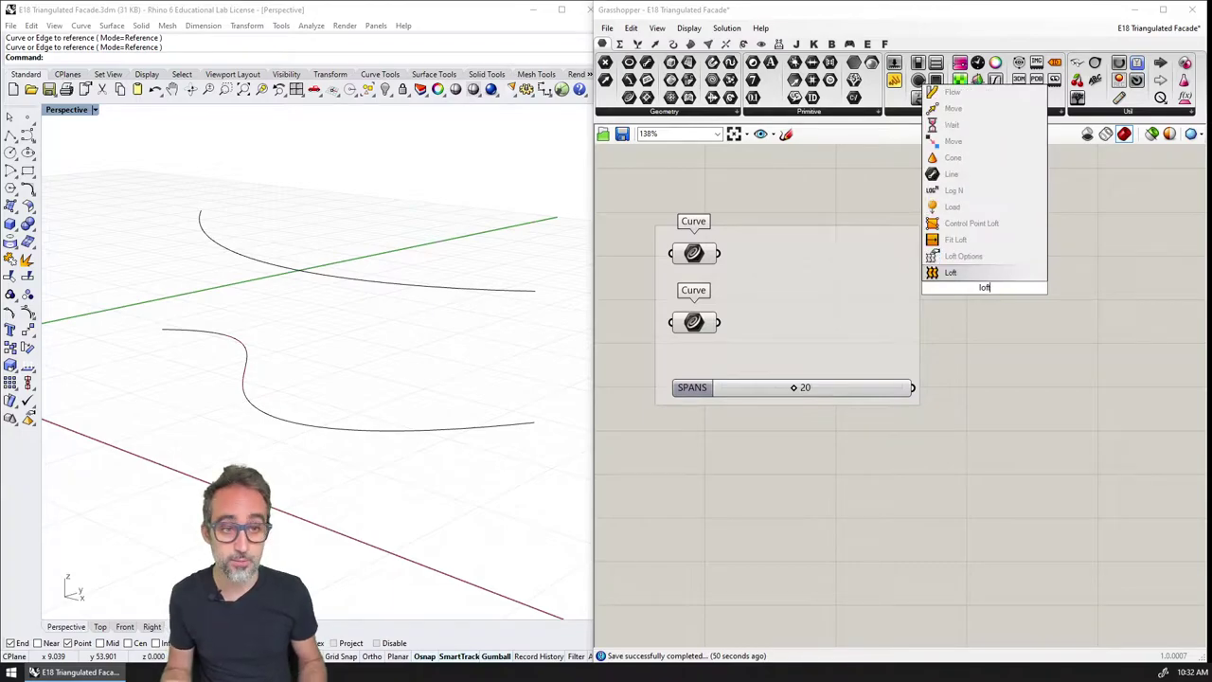
key("Return")
left_click_drag(719, 253, 1109, 274)
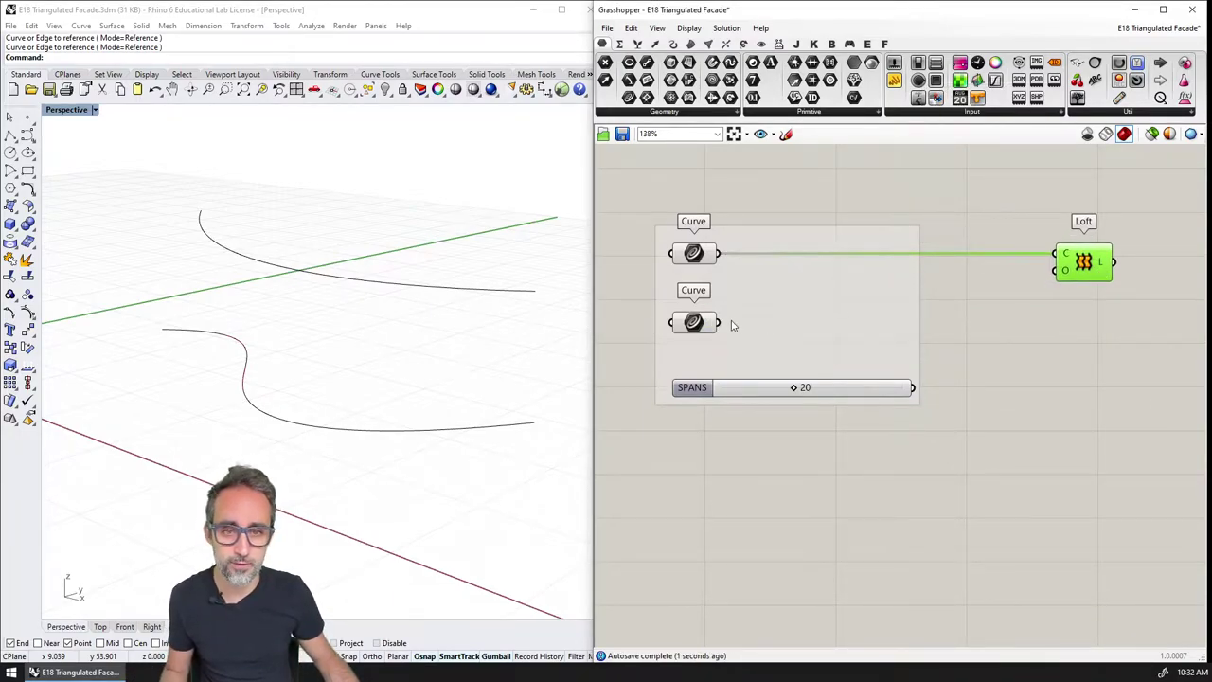
left_click_drag(720, 322, 1054, 254)
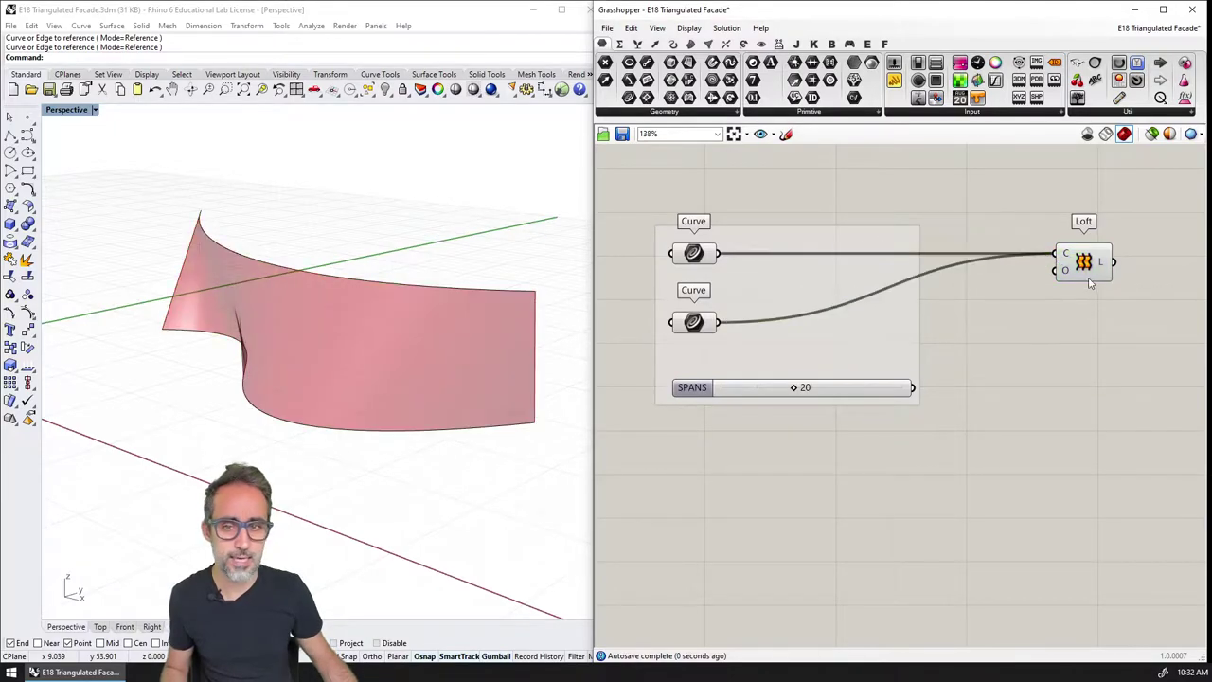
Move the Loft component further right on the canvas.
mouse_move(313, 390)
right_mouse_down()
mouse_move(454, 365)
mouse_move(490, 367)
mouse_move(515, 392)
mouse_move(482, 406)
mouse_move(273, 406)
mouse_move(198, 392)
mouse_move(392, 399)
mouse_move(414, 376)
mouse_move(317, 387)
mouse_move(460, 379)
right_mouse_up()
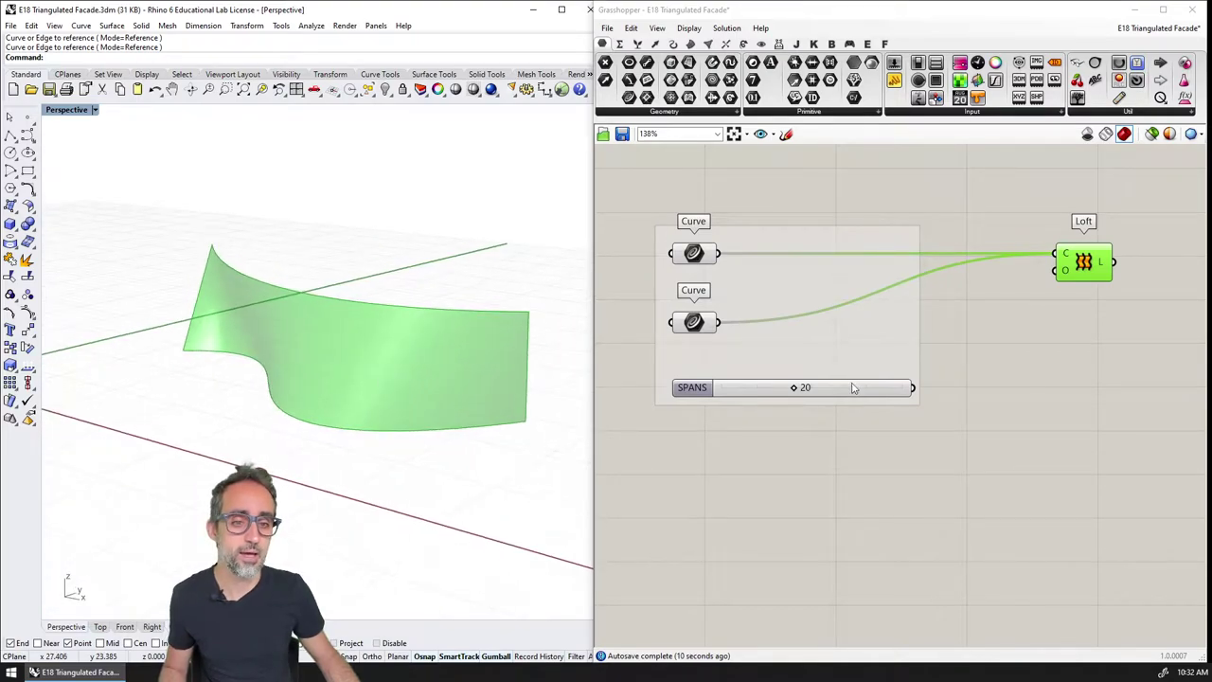
right_click_drag(1061, 391, 983, 381)
scroll(983, 381, "down", 1)
left_click_drag(1004, 272, 1046, 272)
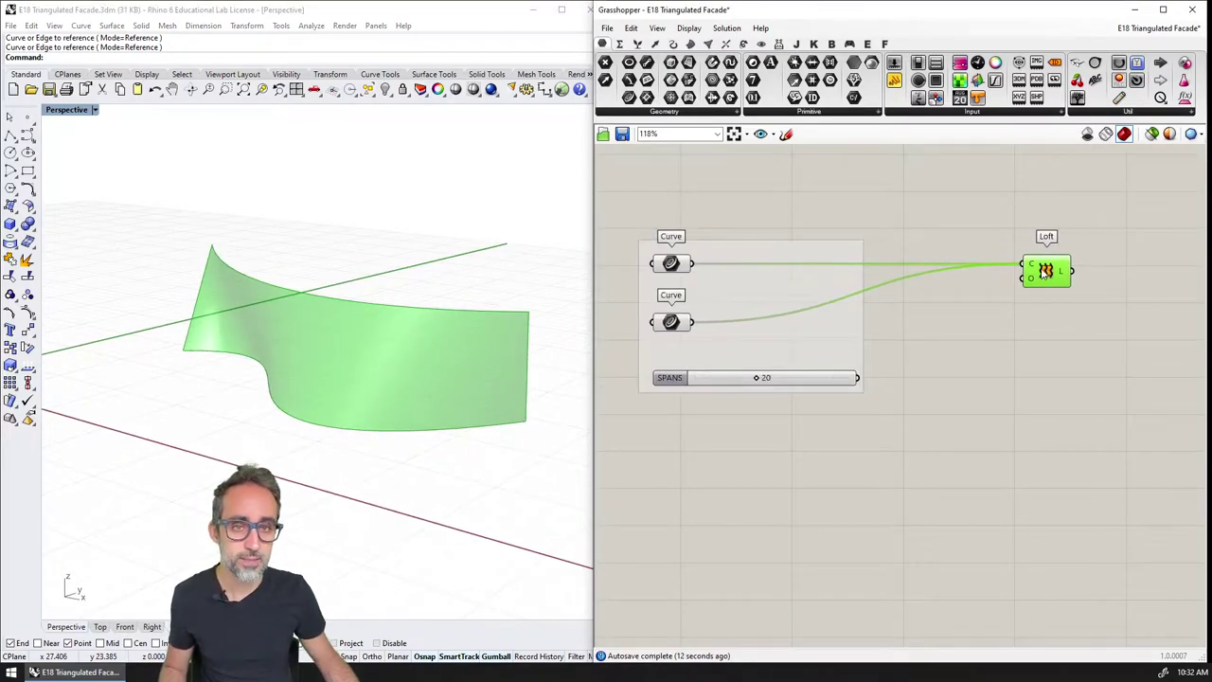
Add two Divide Curve components, one fed by each source curve.
left_click(672, 44)
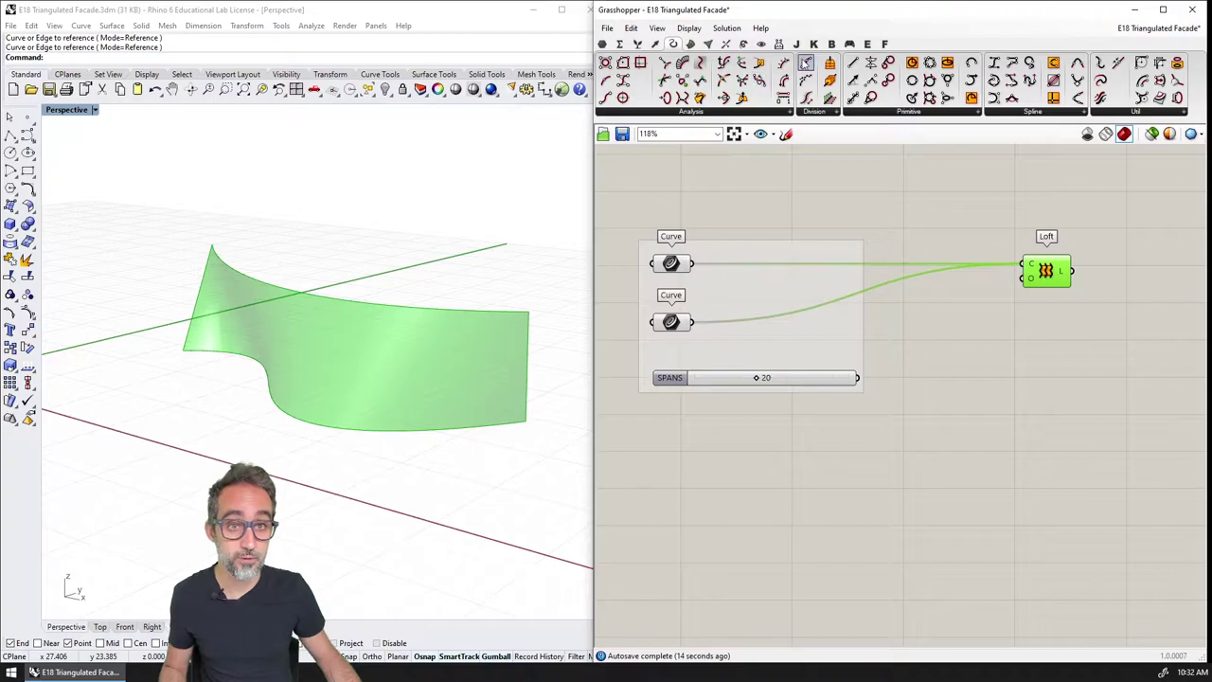
left_click_drag(963, 327, 1067, 352)
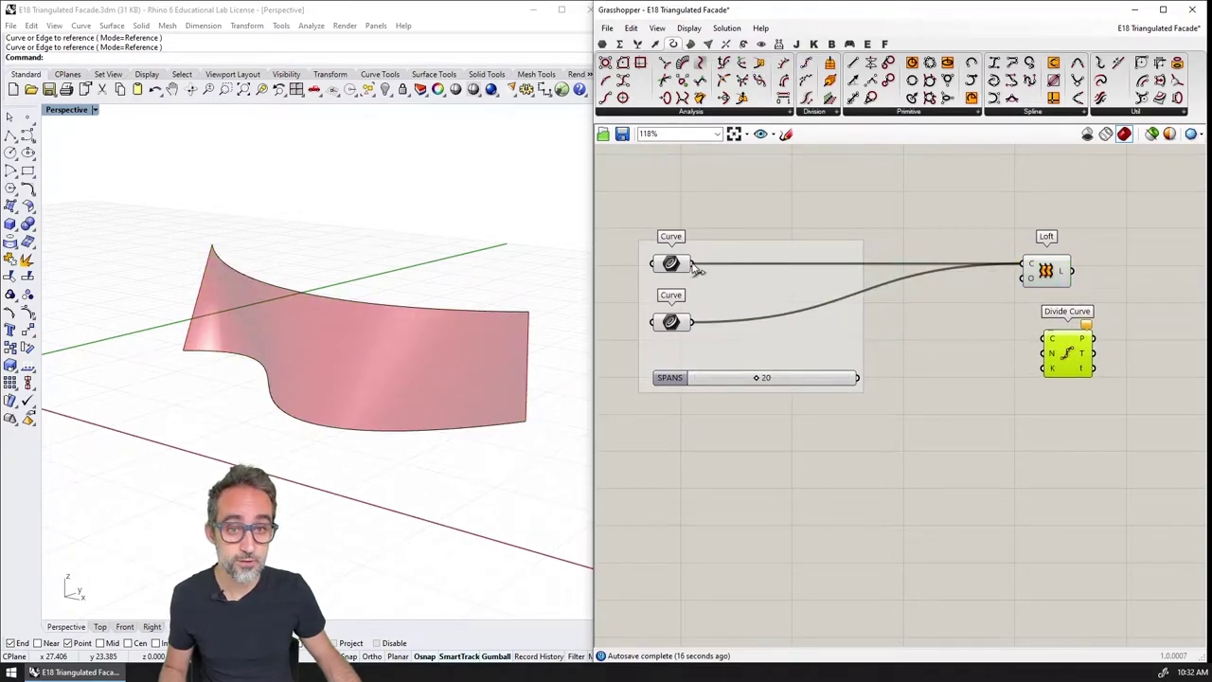
left_click_drag(692, 263, 1047, 341)
left_click_drag(692, 322, 1069, 400)
left_click_drag(694, 322, 1075, 407)
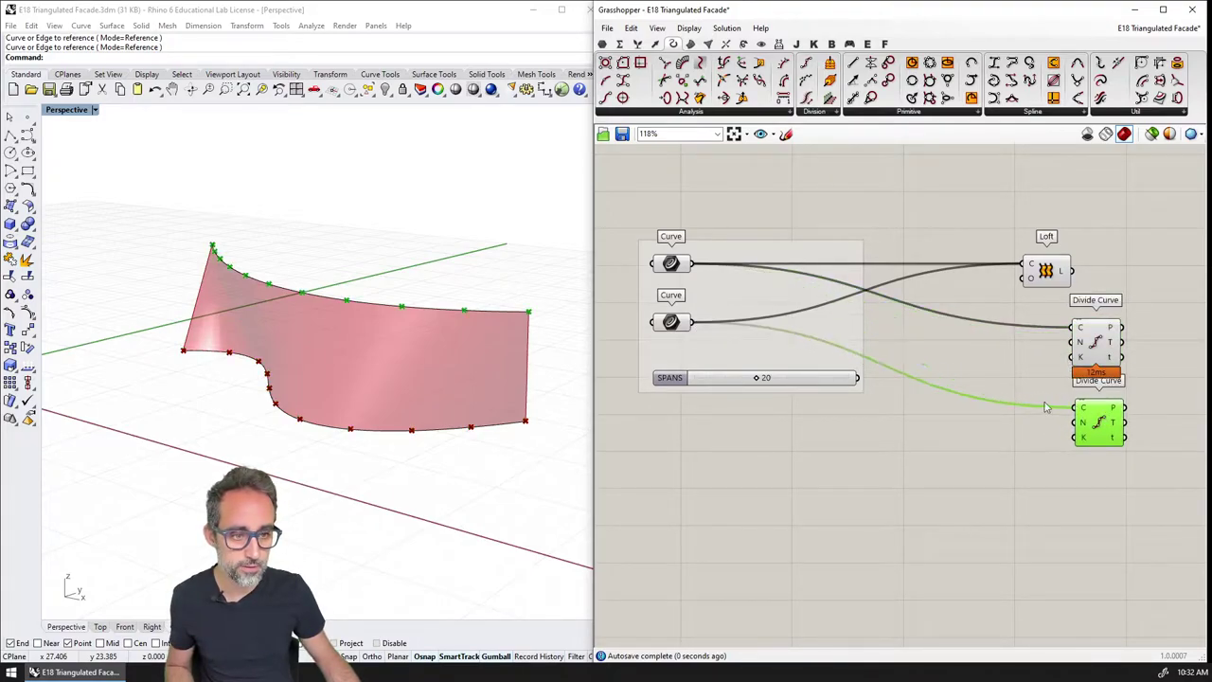
Connect the SPANS slider to both Divide Curve counts.
left_click_drag(859, 378, 1020, 364)
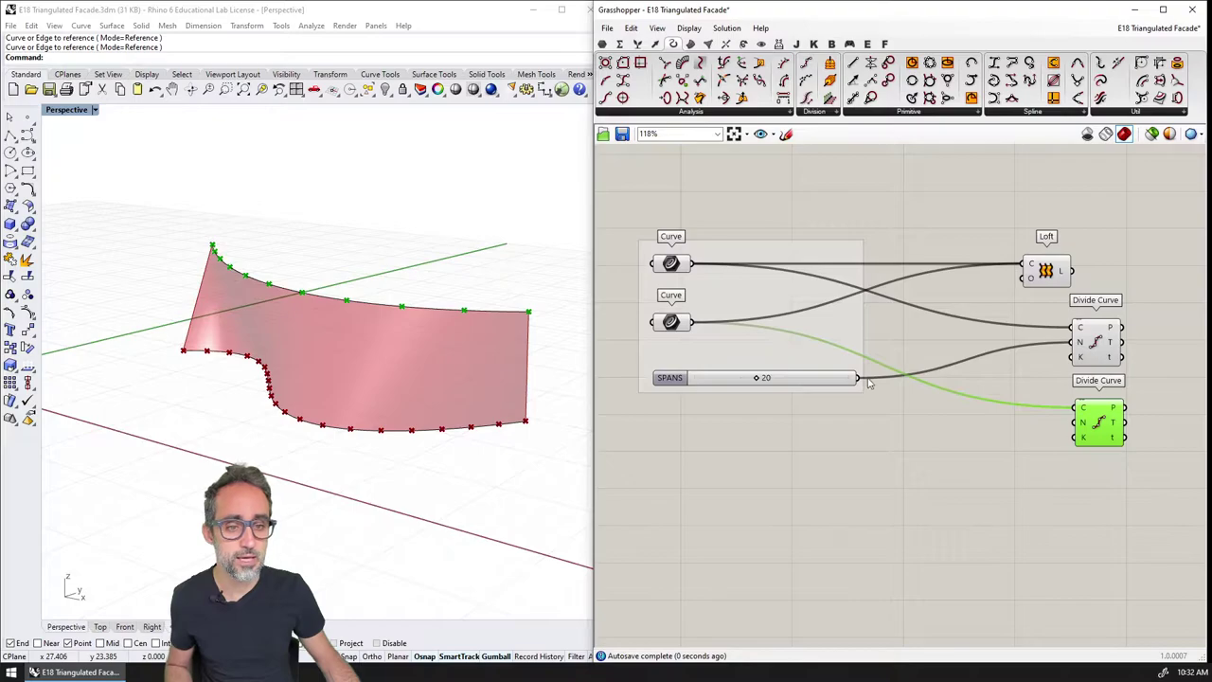
left_click_drag(858, 378, 1076, 422)
mouse_move(274, 350)
right_mouse_down()
mouse_move(359, 325)
mouse_move(439, 324)
mouse_move(350, 342)
mouse_move(250, 314)
mouse_move(364, 321)
mouse_move(319, 360)
mouse_move(281, 360)
mouse_move(446, 332)
mouse_move(271, 347)
right_mouse_up()
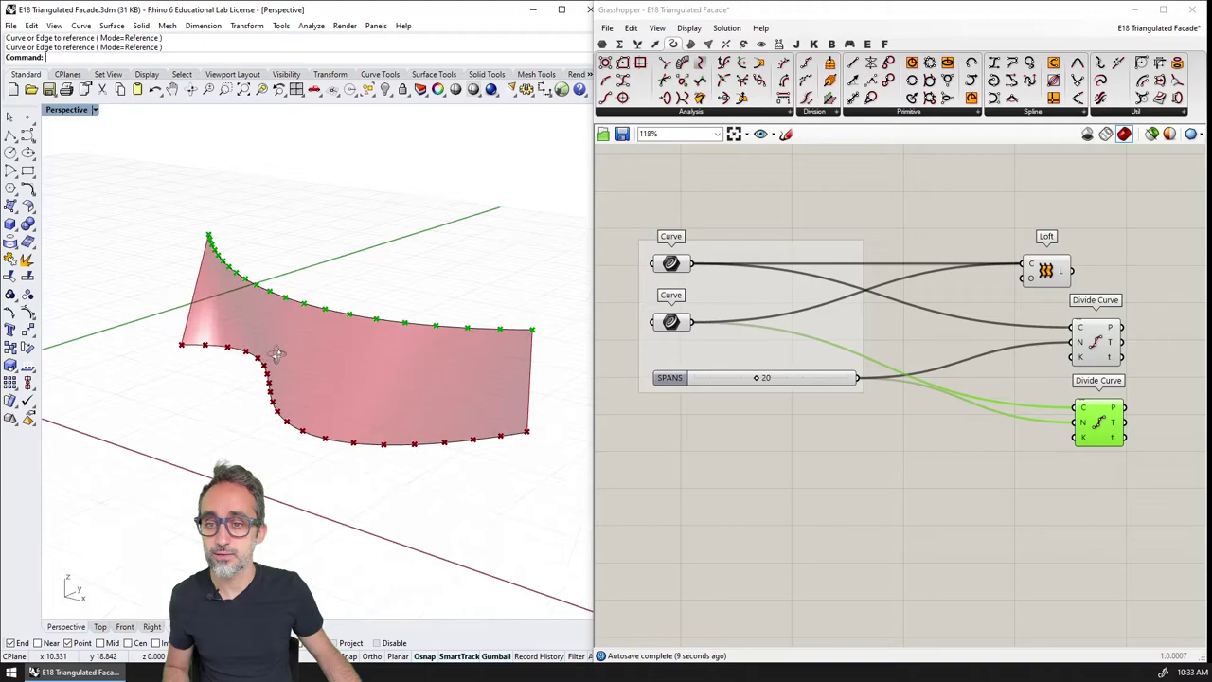
right_click_drag(1045, 407, 973, 378)
left_click_drag(976, 244, 1027, 238)
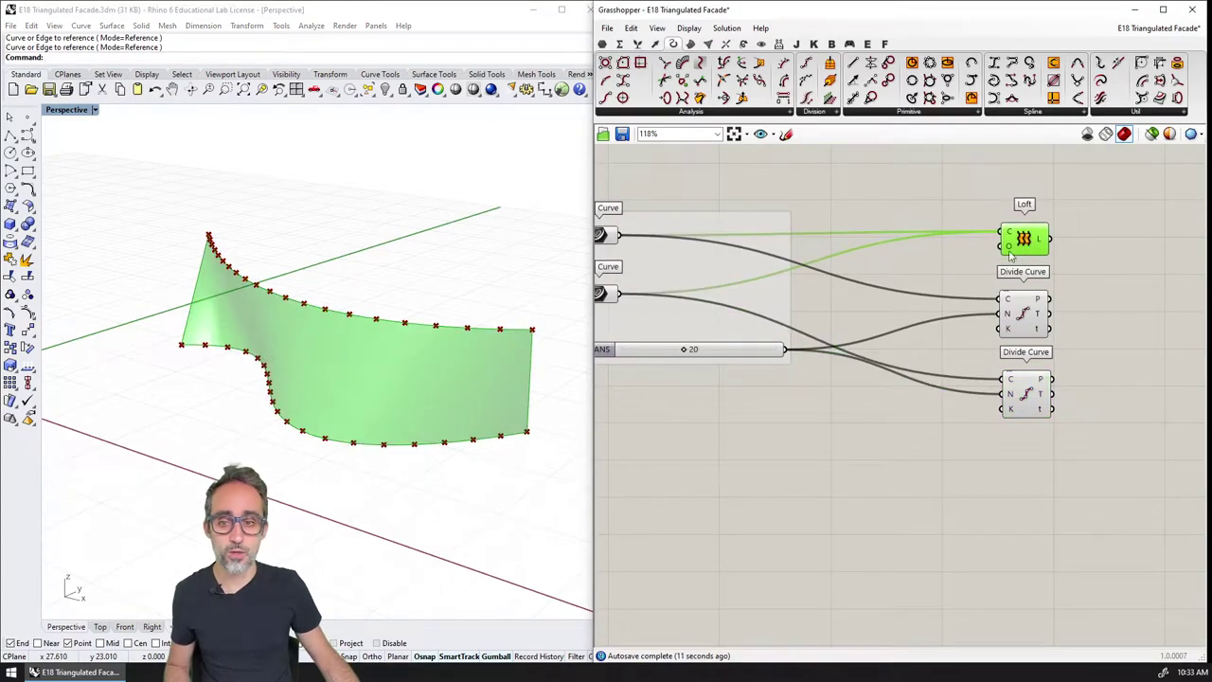
Hide the lofted surface preview so only the divided curves show.
key("ctrl+q")
mouse_move(326, 378)
right_mouse_down()
mouse_move(401, 349)
mouse_move(330, 354)
mouse_move(338, 379)
mouse_move(349, 373)
right_mouse_up()
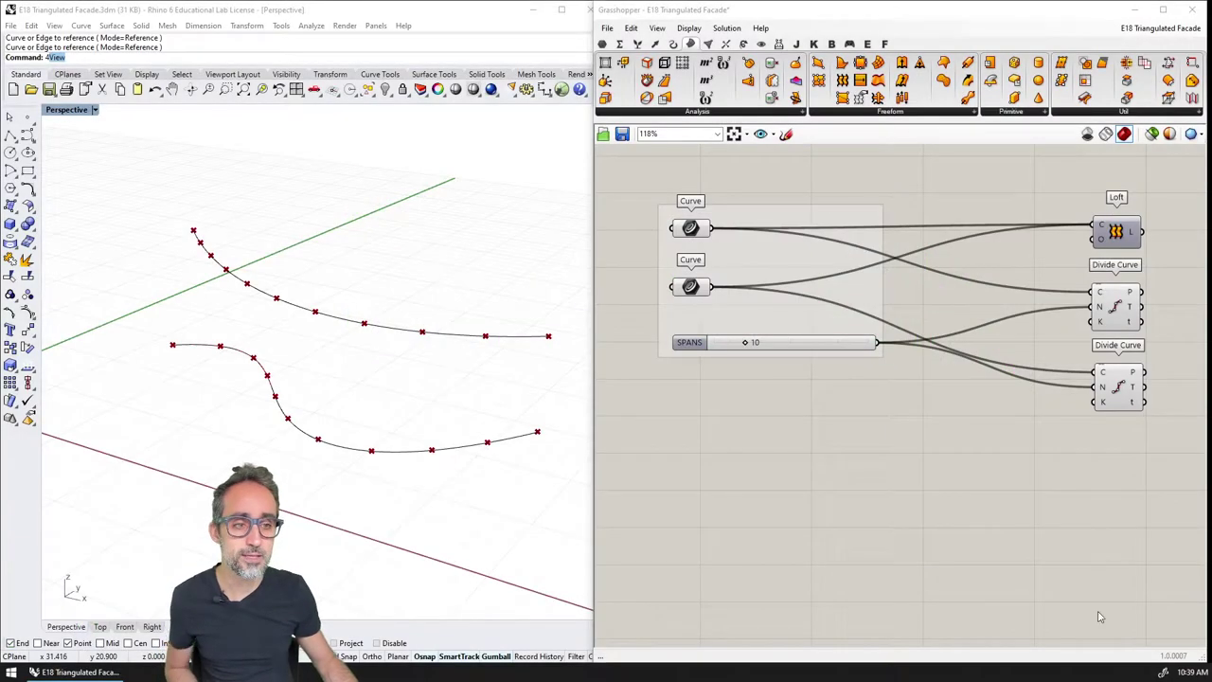
Place a 4Point Surface component from the Freeform list below the Divide Curve components.
left_click(699, 49)
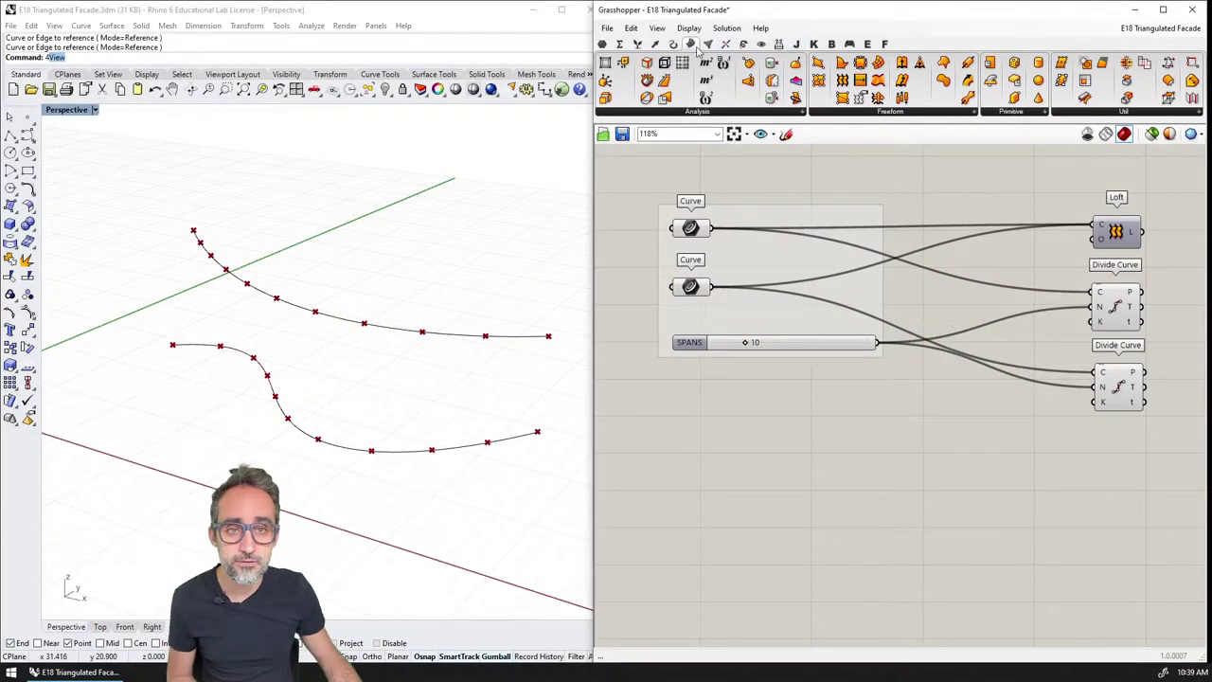
left_click(892, 111)
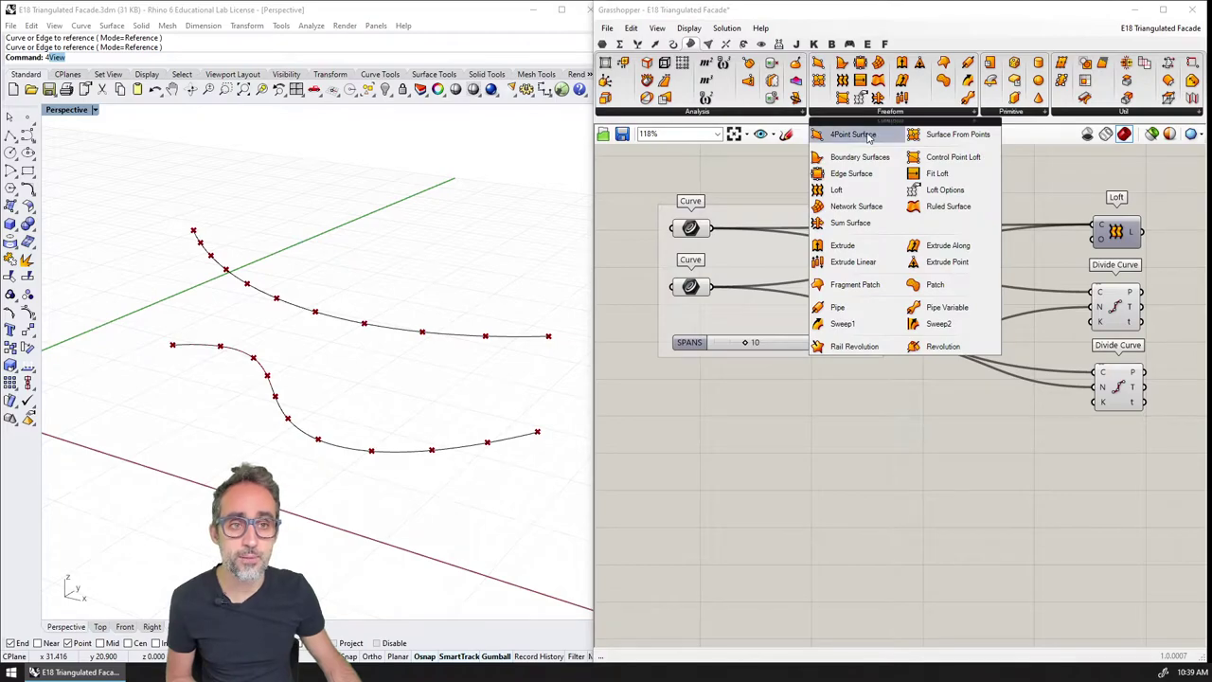
left_click(855, 137)
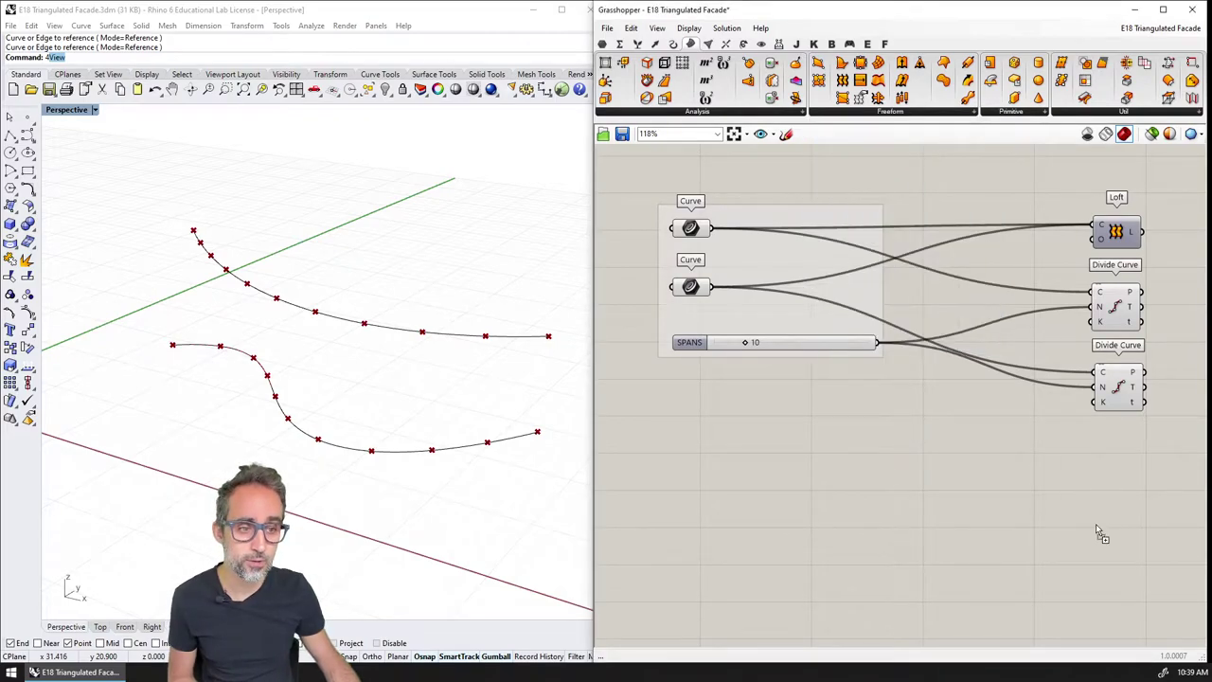
left_click(1112, 502)
right_click_drag(1124, 502, 1011, 457)
left_click(1010, 457)
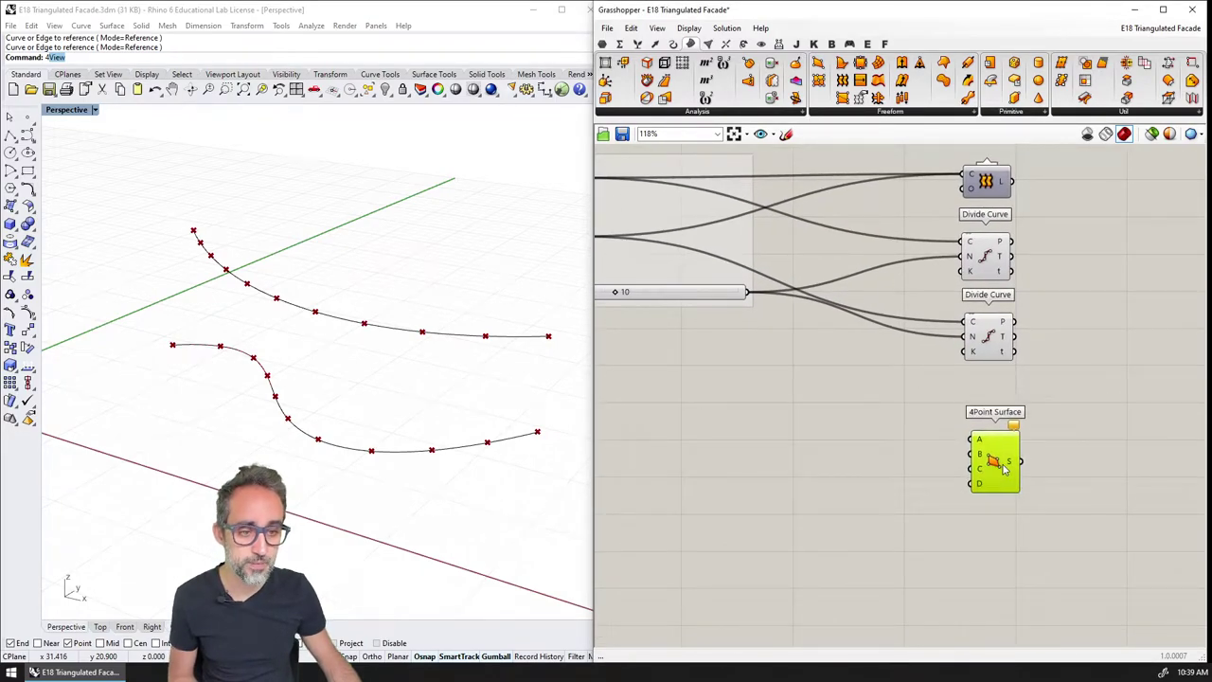
scroll(1011, 459, "up", 4)
left_click(1049, 491)
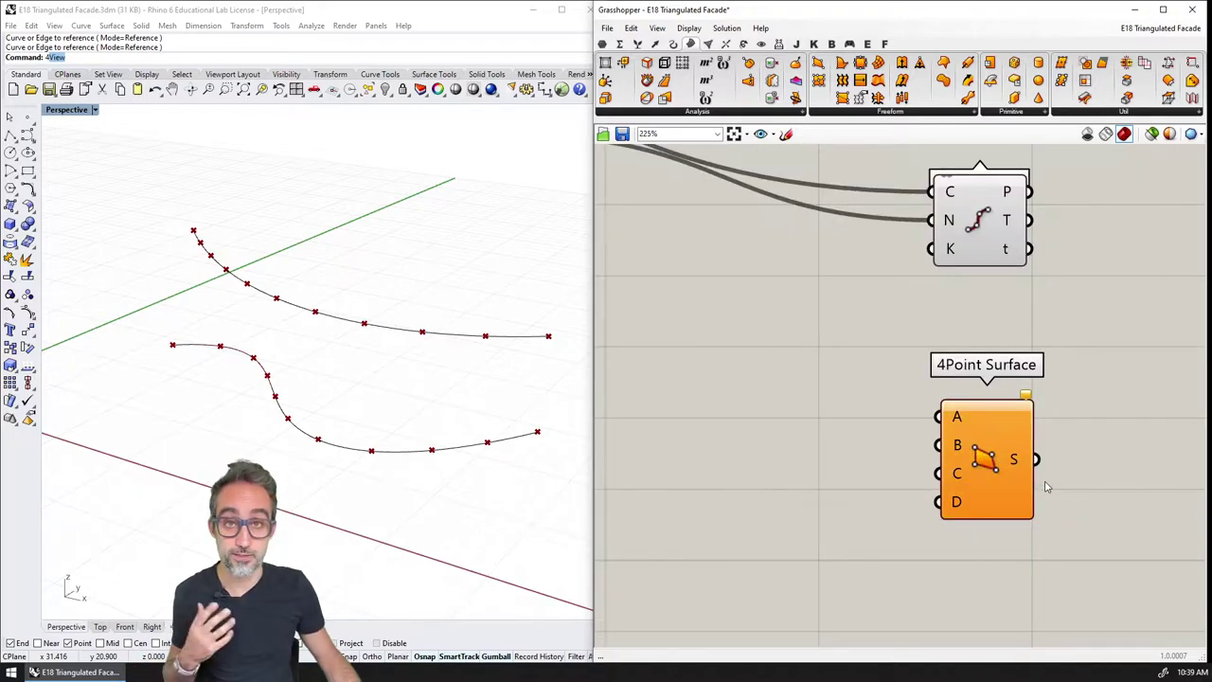
scroll(984, 461, "down", 3)
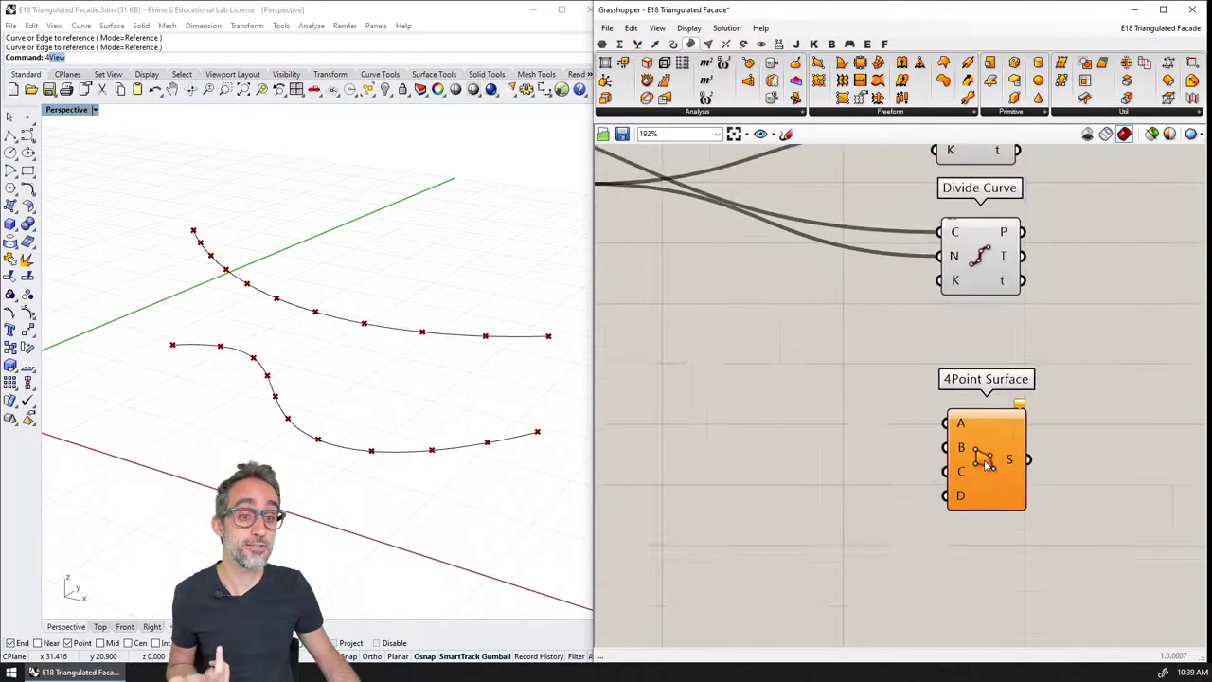
scroll(985, 460, "down", 1)
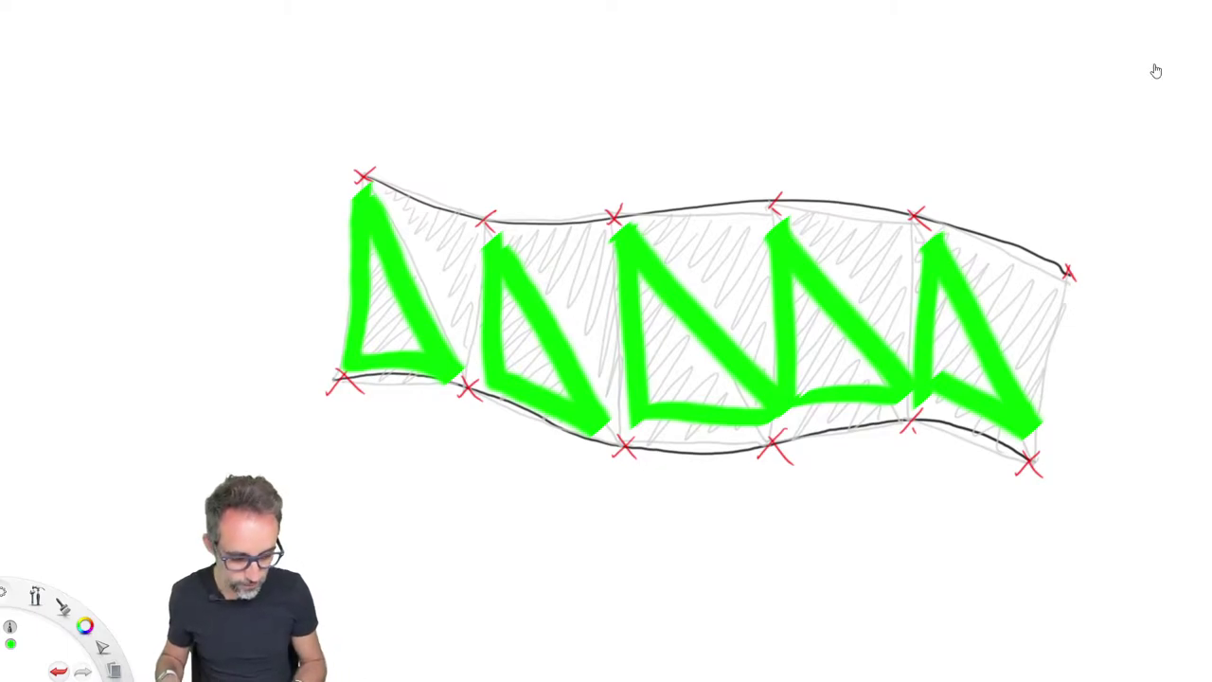
Circle the lower-row division points in red, then undo.
left_click(86, 625)
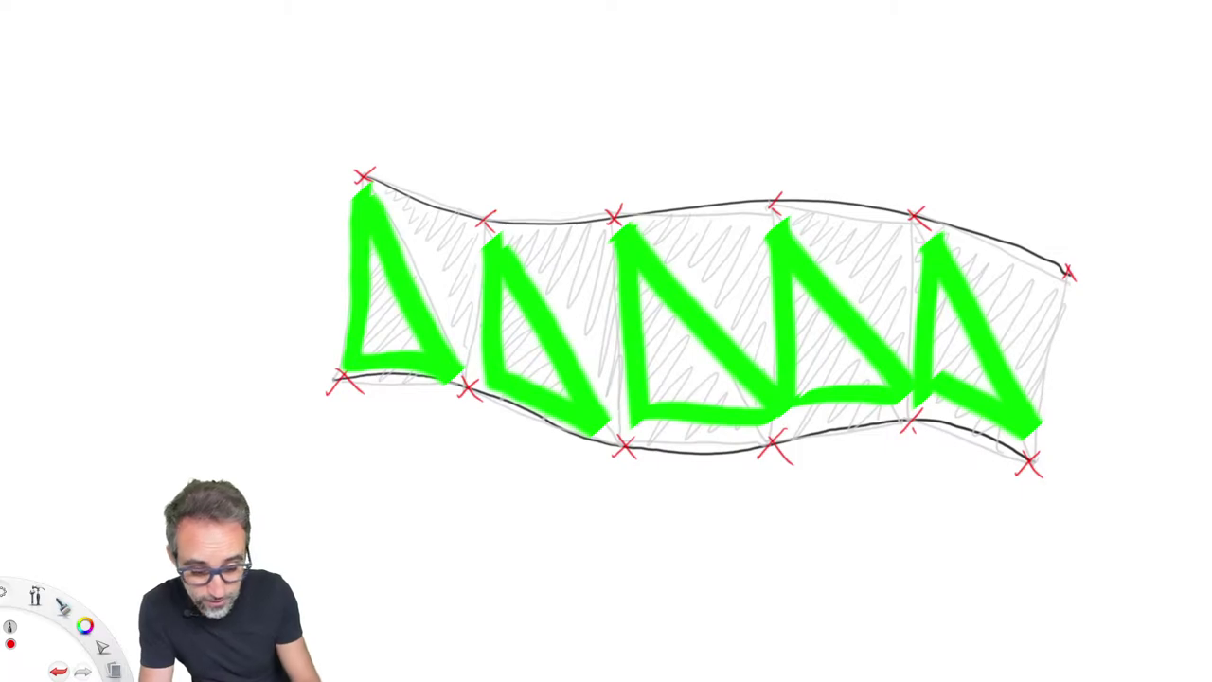
left_click_drag(360, 367, 358, 370)
left_click_drag(484, 371, 483, 374)
mouse_move(633, 428)
left_mouse_down()
mouse_move(614, 458)
mouse_move(639, 434)
left_mouse_up()
left_click_drag(795, 424, 792, 439)
left_click_drag(792, 439, 797, 422)
mouse_move(911, 426)
left_mouse_down()
mouse_move(907, 437)
mouse_move(928, 406)
left_mouse_up()
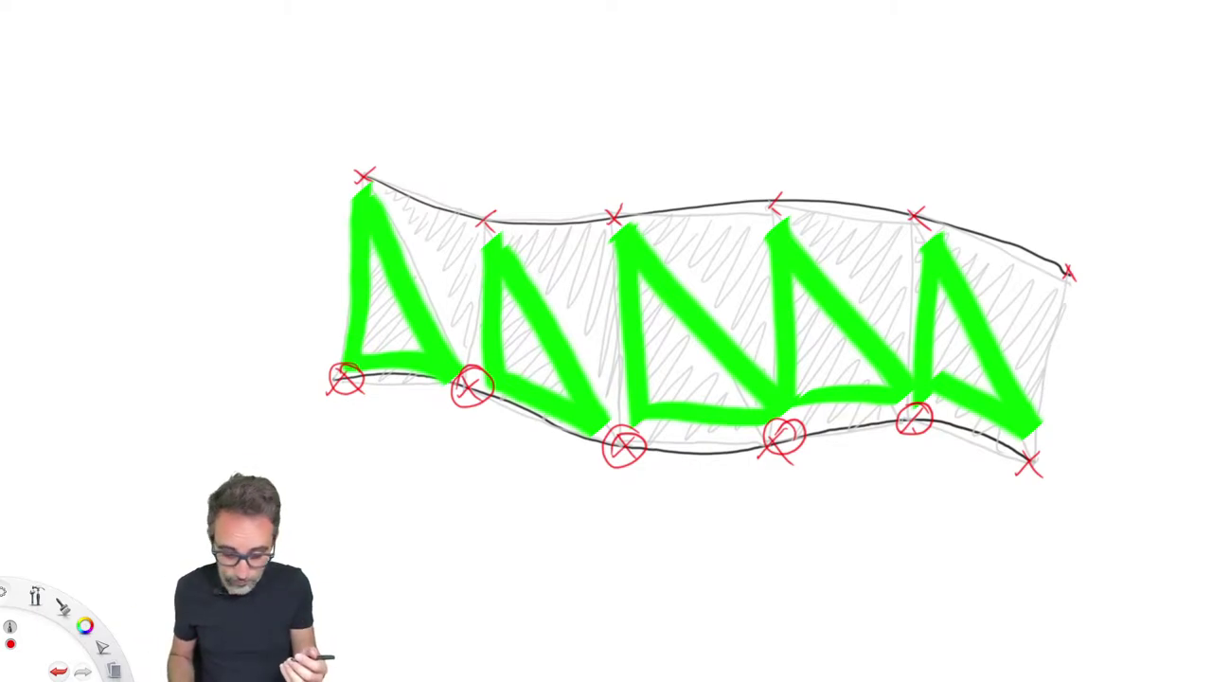
key("ctrl+z")
key("ctrl+z")
key("ctrl+z")
key("ctrl+z")
key("ctrl+z")
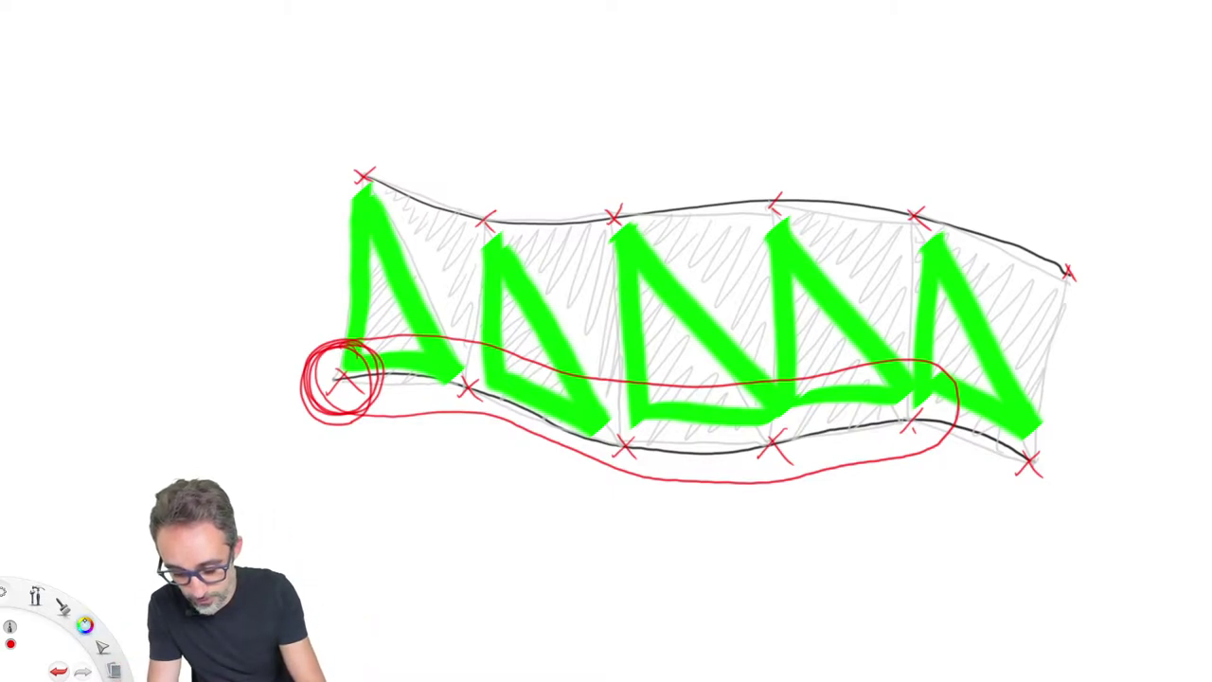
Circle the lower-row division points in blue, then undo.
left_click(85, 625)
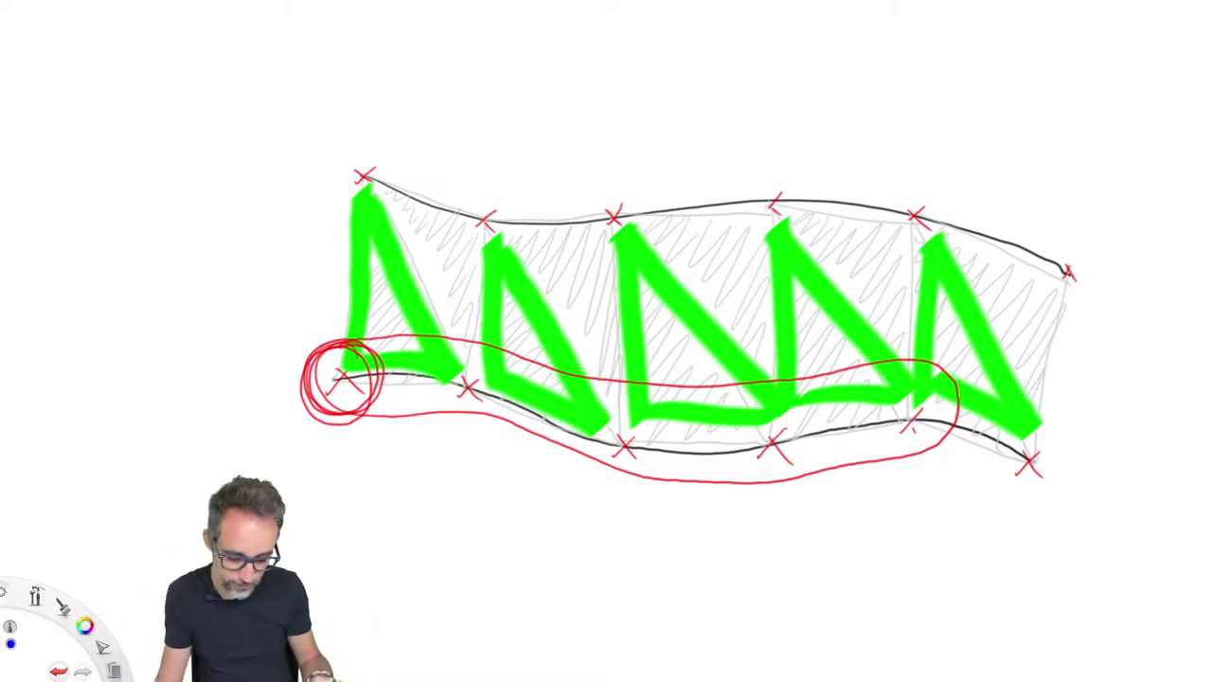
left_click_drag(468, 376, 458, 378)
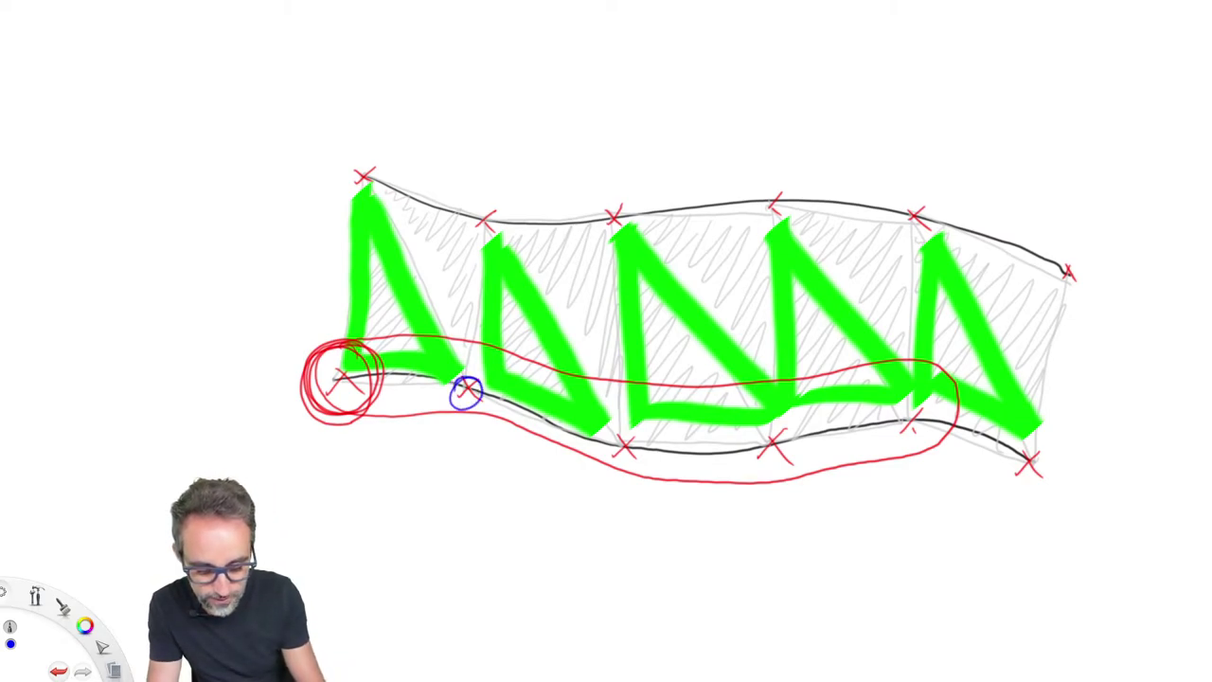
left_click_drag(629, 434, 618, 436)
left_click_drag(782, 428, 769, 430)
left_click_drag(925, 405, 909, 408)
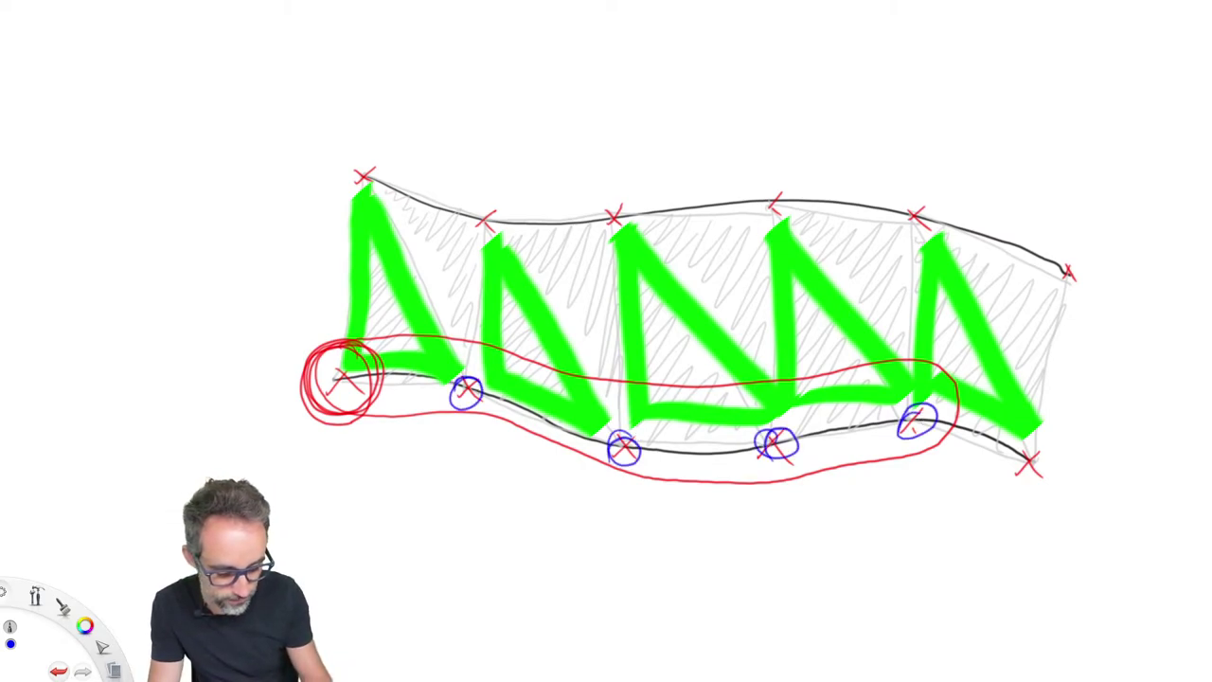
left_click_drag(1036, 451, 1023, 453)
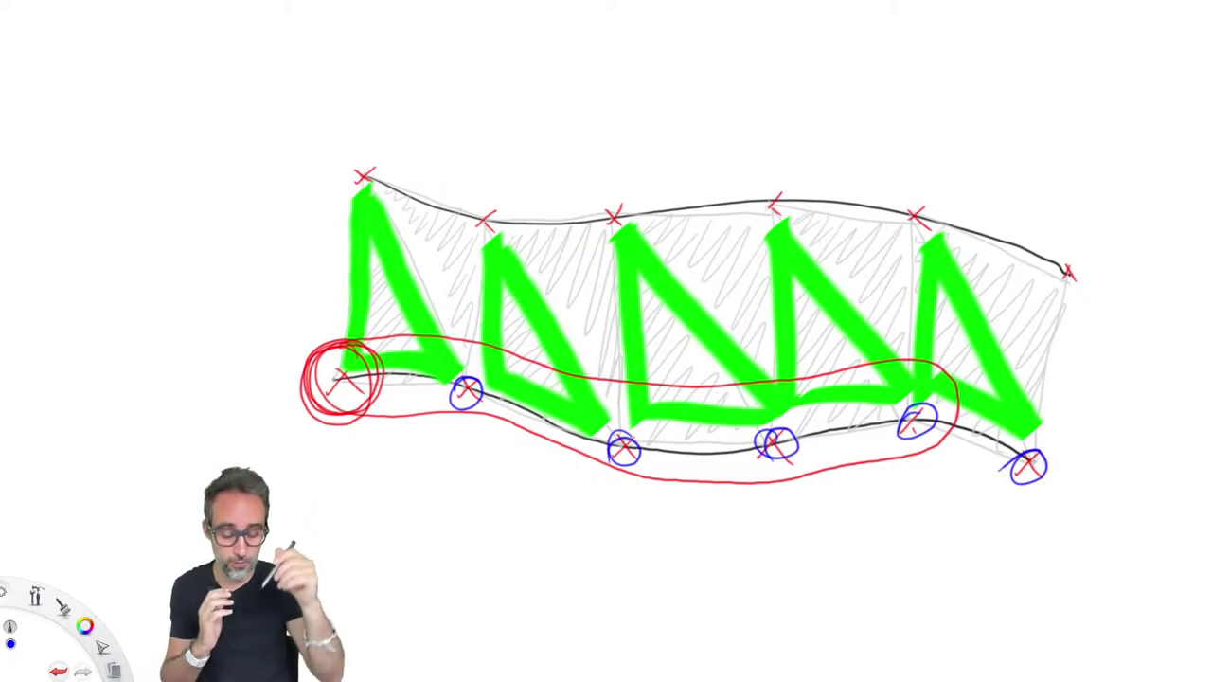
key("ctrl+z")
key("ctrl+z")
key("ctrl+z")
key("ctrl+z")
key("ctrl+z")
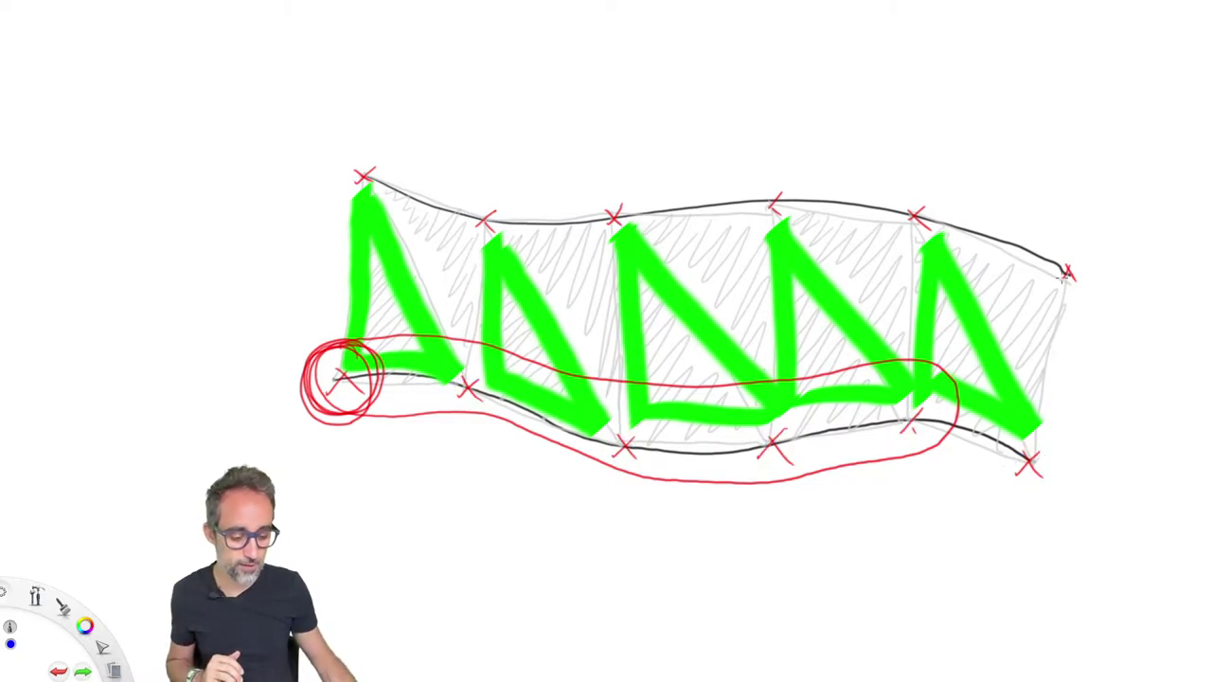
Restore the blue loop from the second lower point and the green loop along the top points.
key("ctrl+y")
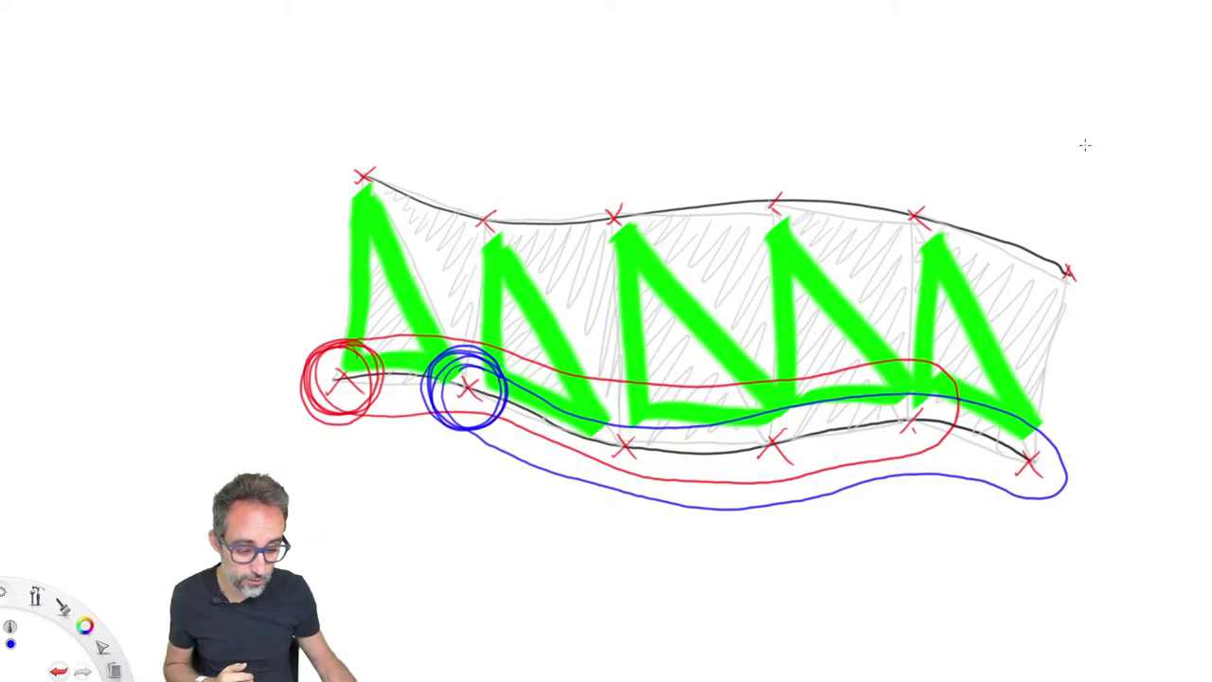
key("ctrl+y")
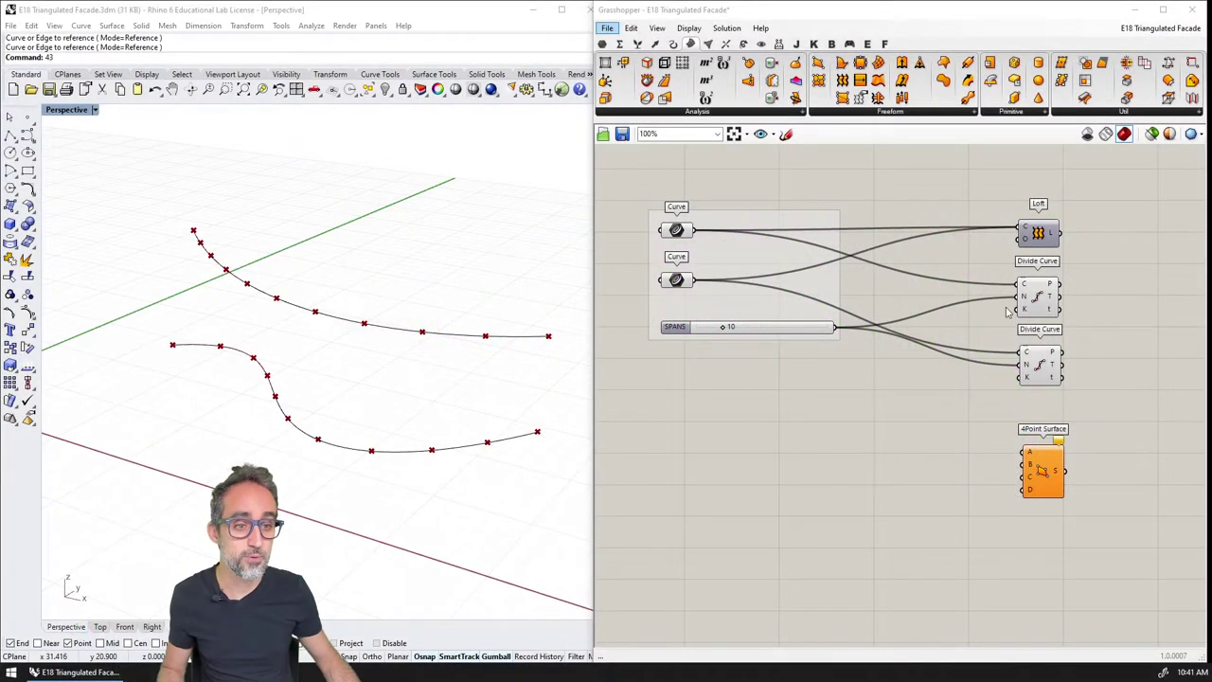
Add a Point parameter and wire a Divide Curve's division points into it.
right_click(866, 337)
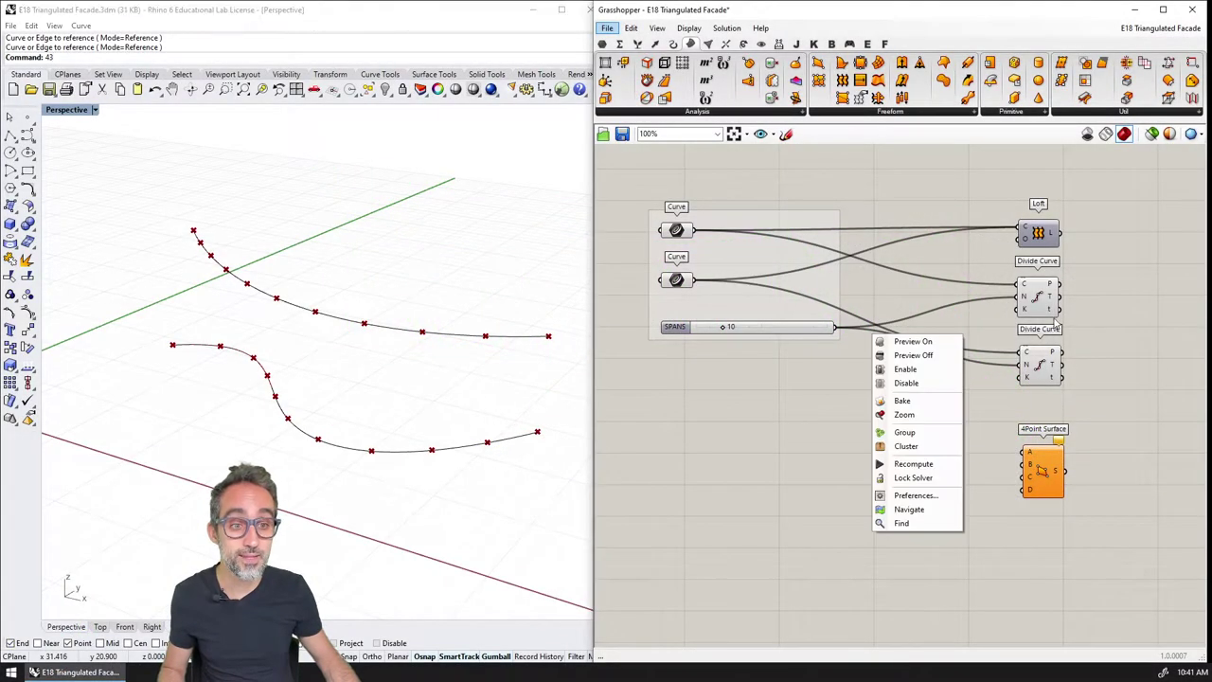
scroll(942, 346, "up", 3)
scroll(916, 339, "down", 2)
left_click(937, 305)
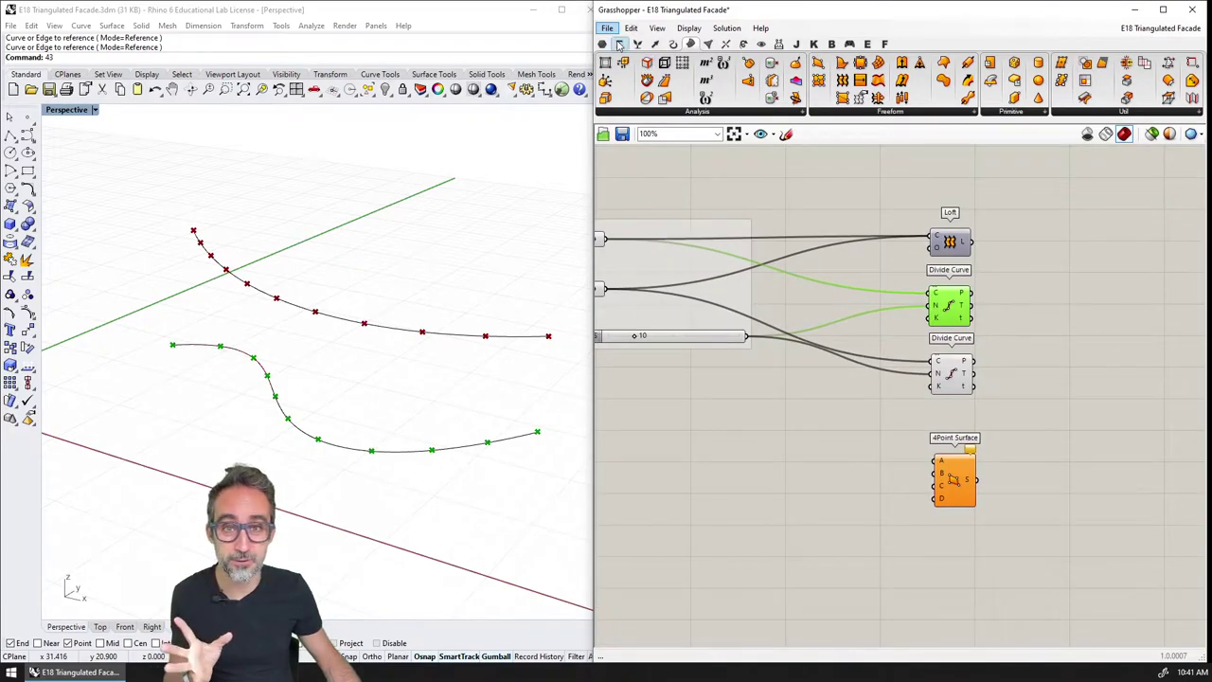
left_click(619, 44)
left_click(604, 43)
left_click(653, 113)
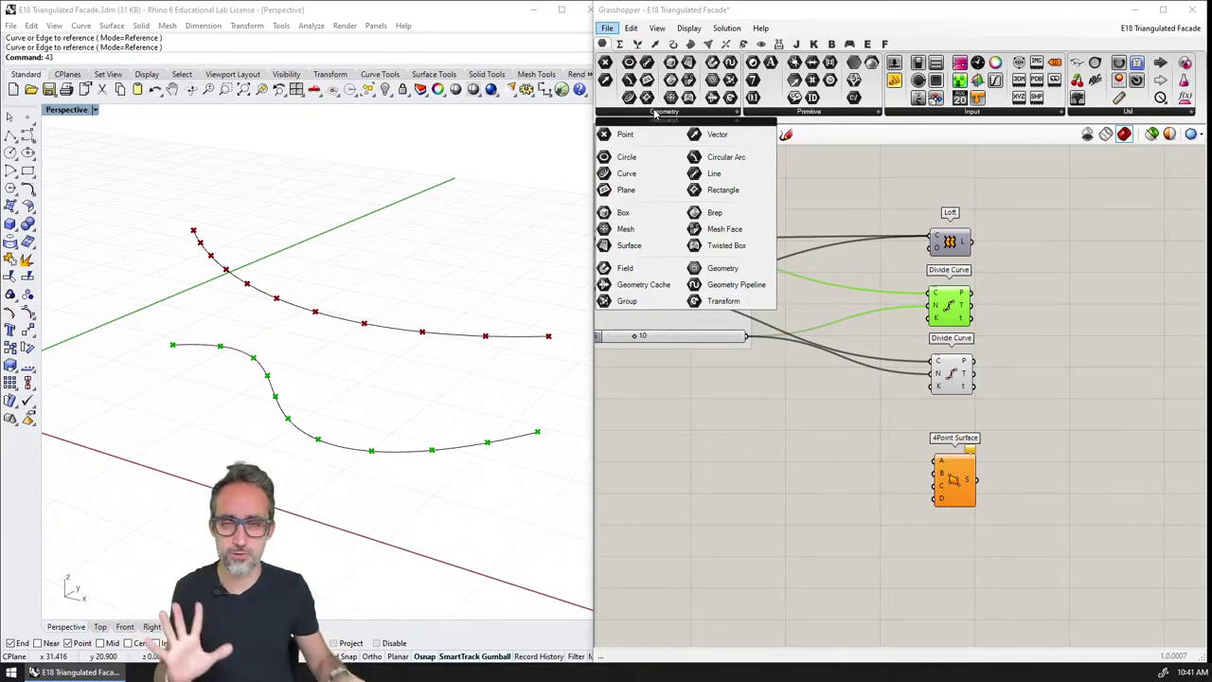
left_click(625, 133)
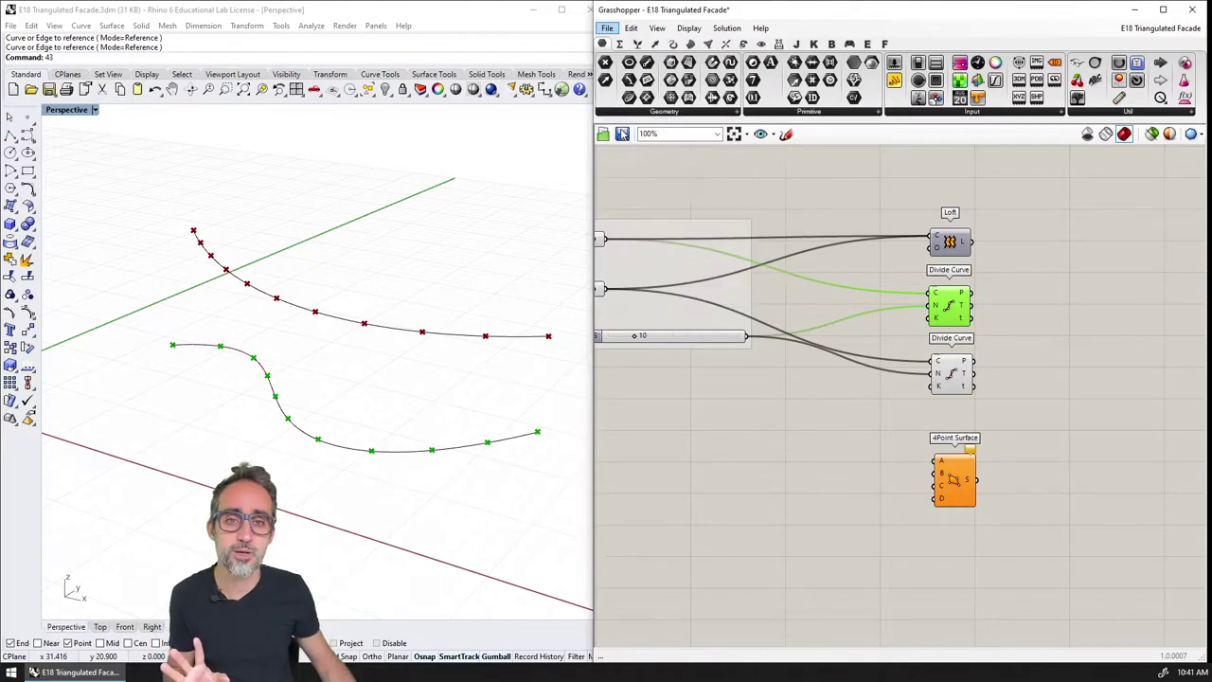
left_click(1071, 303)
right_click_drag(1071, 304, 1015, 303)
scroll(1015, 303, "up", 3)
left_click(974, 296)
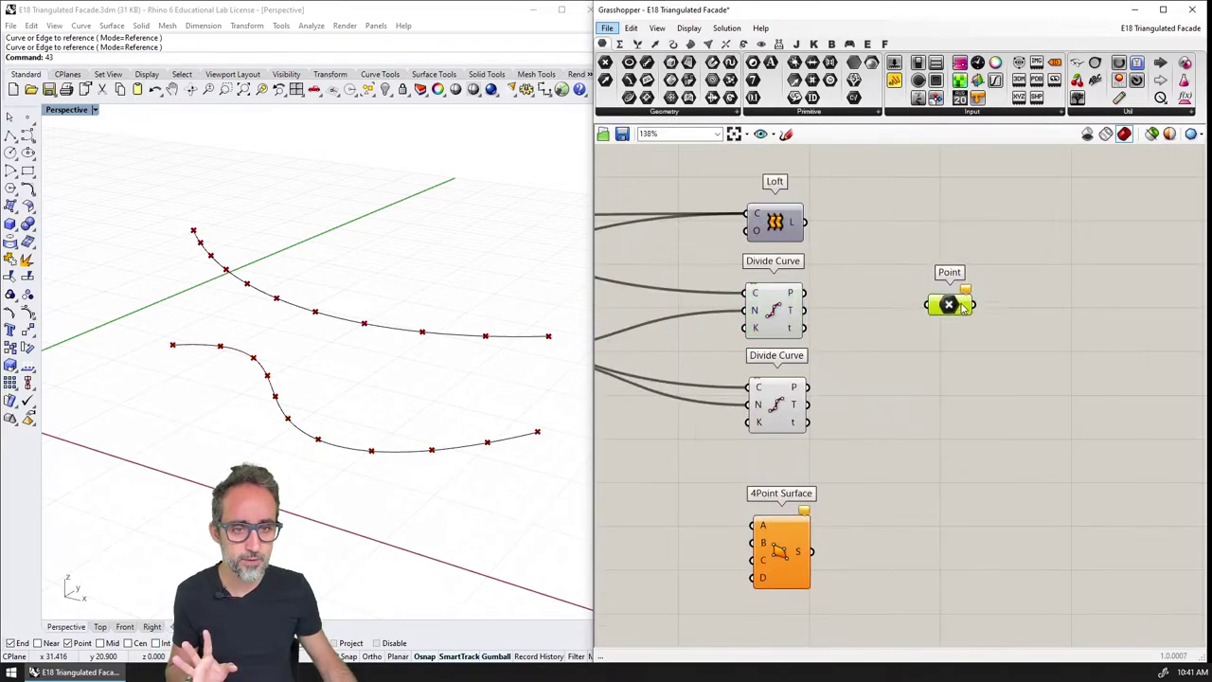
left_click_drag(806, 294, 951, 295)
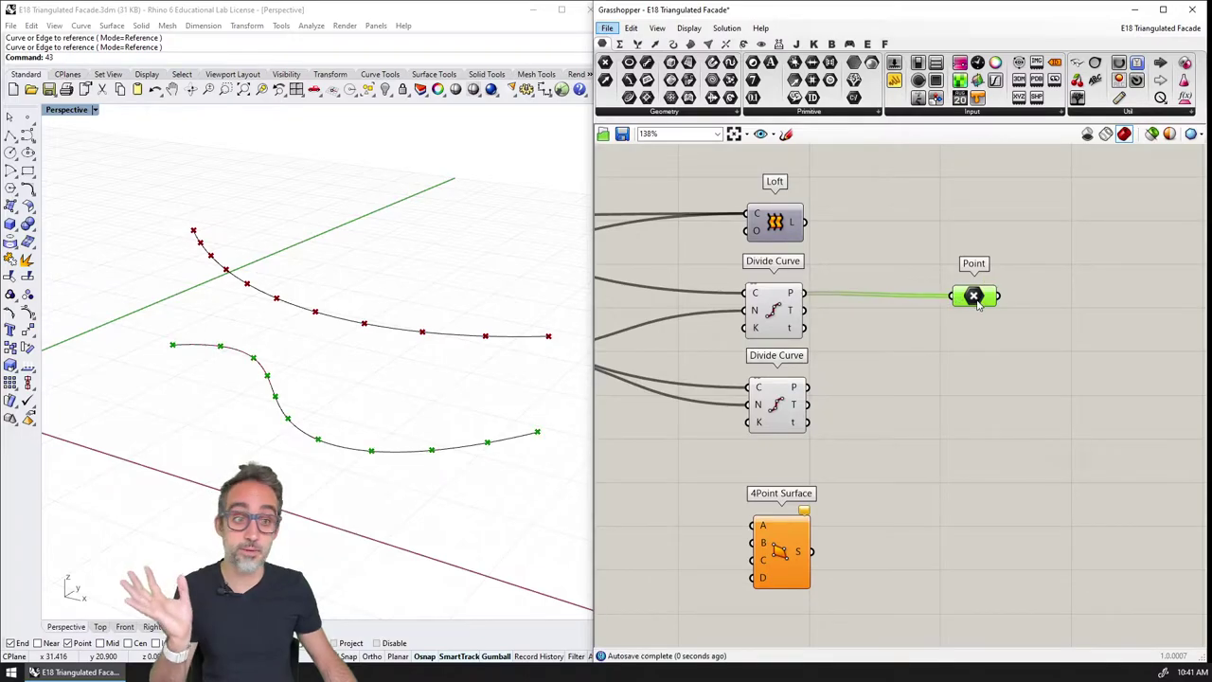
left_click(786, 324)
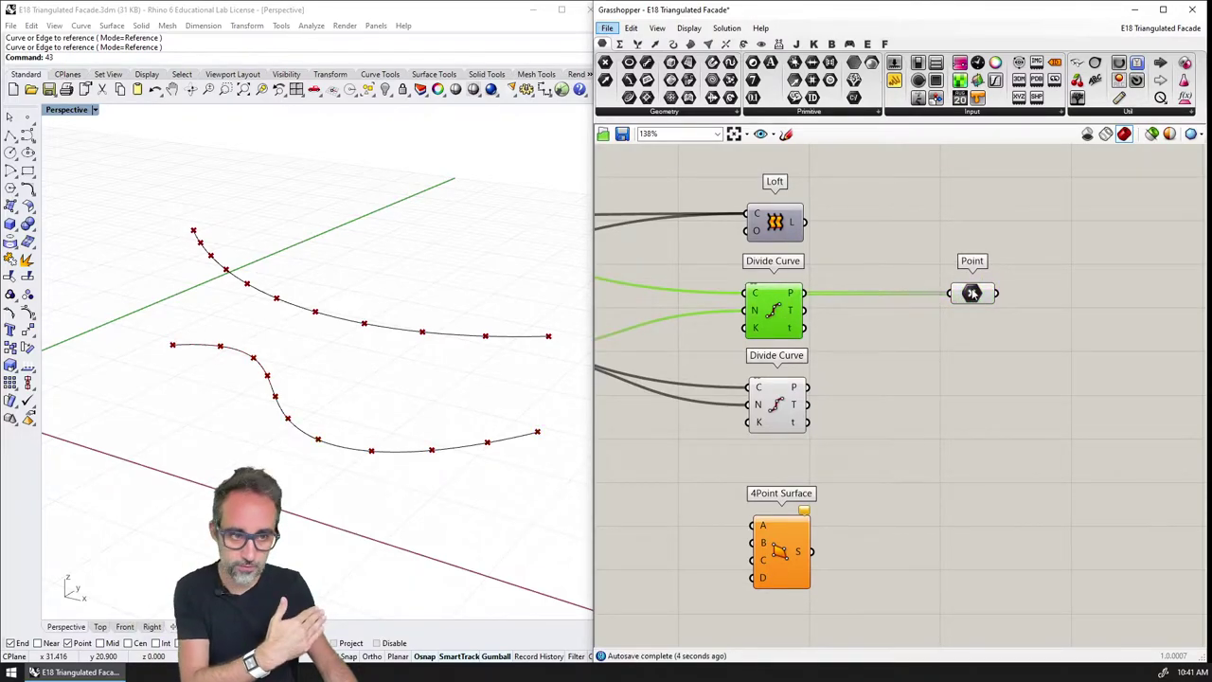
Rename the Point parameter to BOTTOM NODES.
right_click(971, 293)
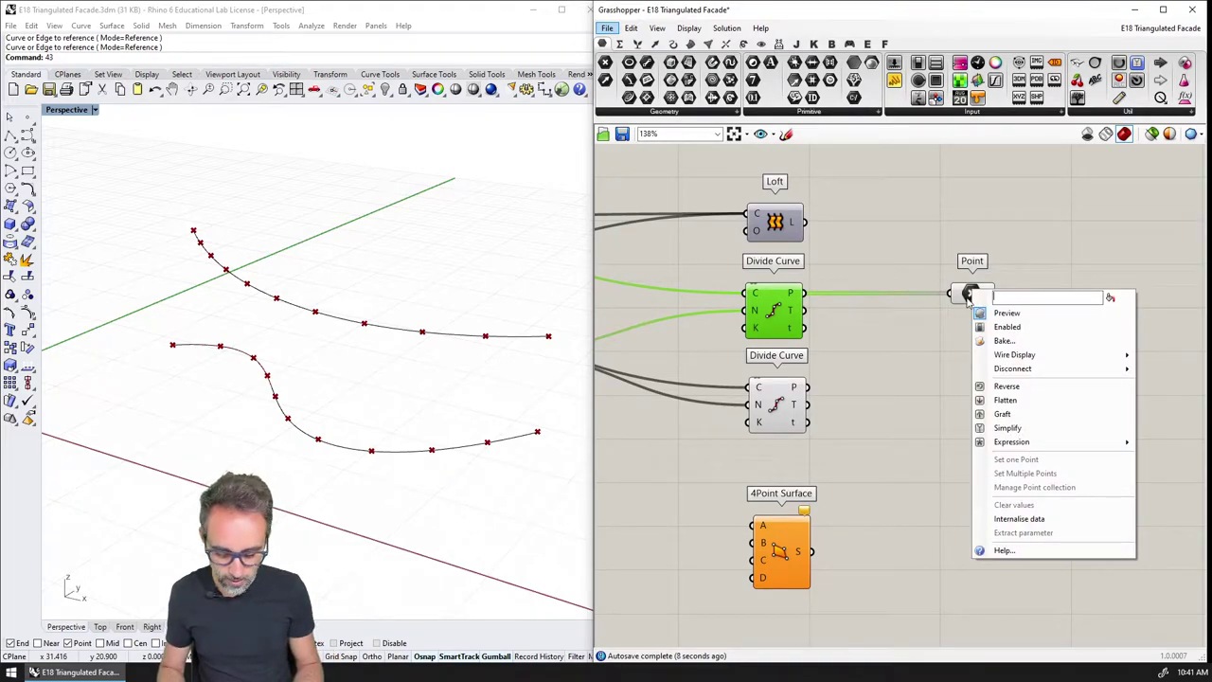
type("BOTTOM NODES")
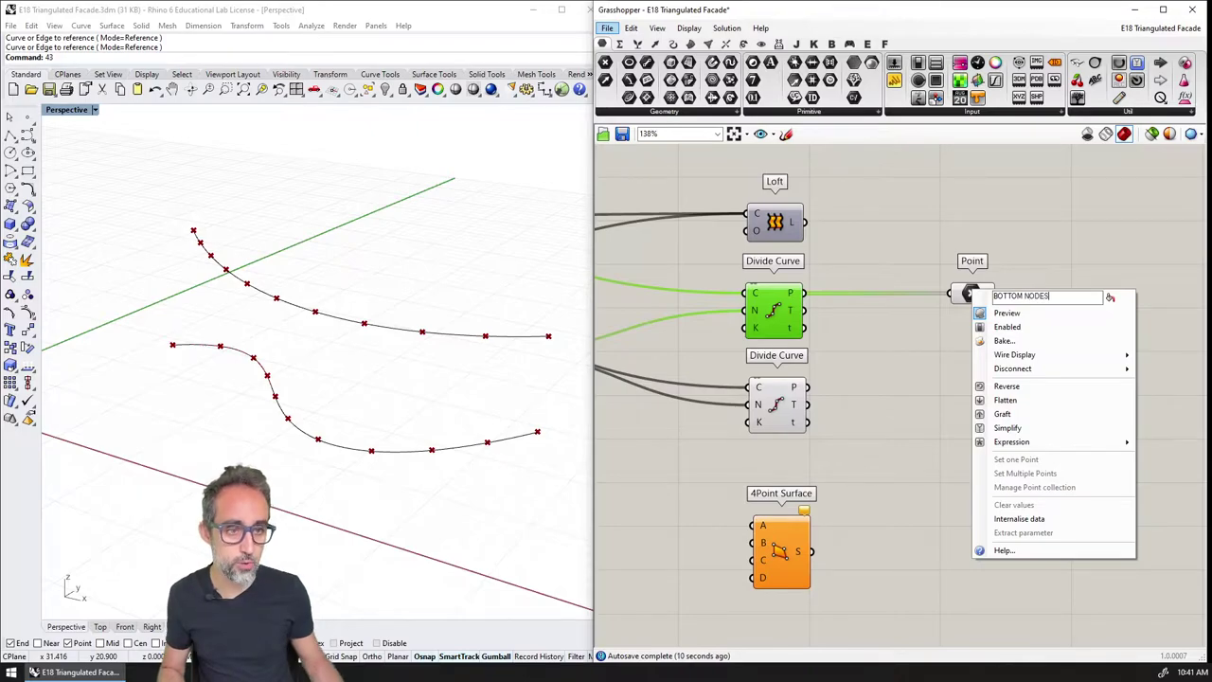
left_click(1074, 274)
right_click_drag(1074, 274, 814, 244)
left_click_drag(815, 244, 841, 246)
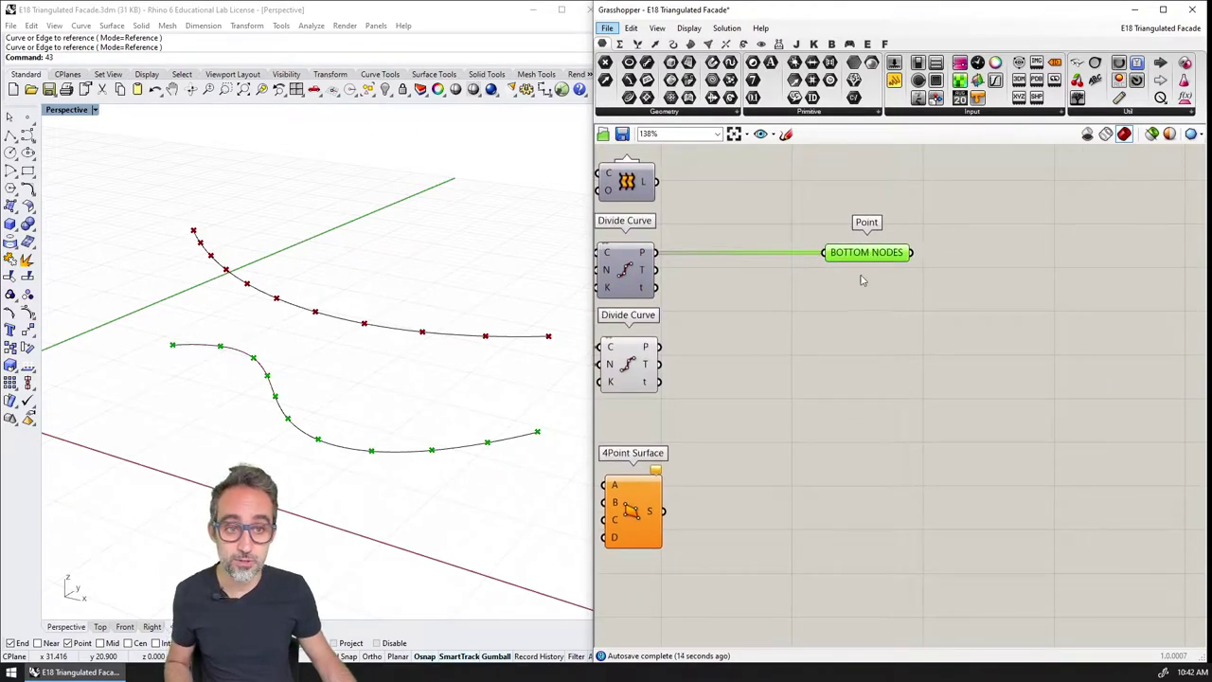
right_click_drag(861, 280, 897, 259)
Duplicate it as TOP NODES, fed by the other Divide Curve's points.
left_click_drag(903, 248, 911, 347, "alt")
left_click_drag(712, 347, 904, 341)
left_click(679, 357)
left_click(790, 373)
left_click(899, 343)
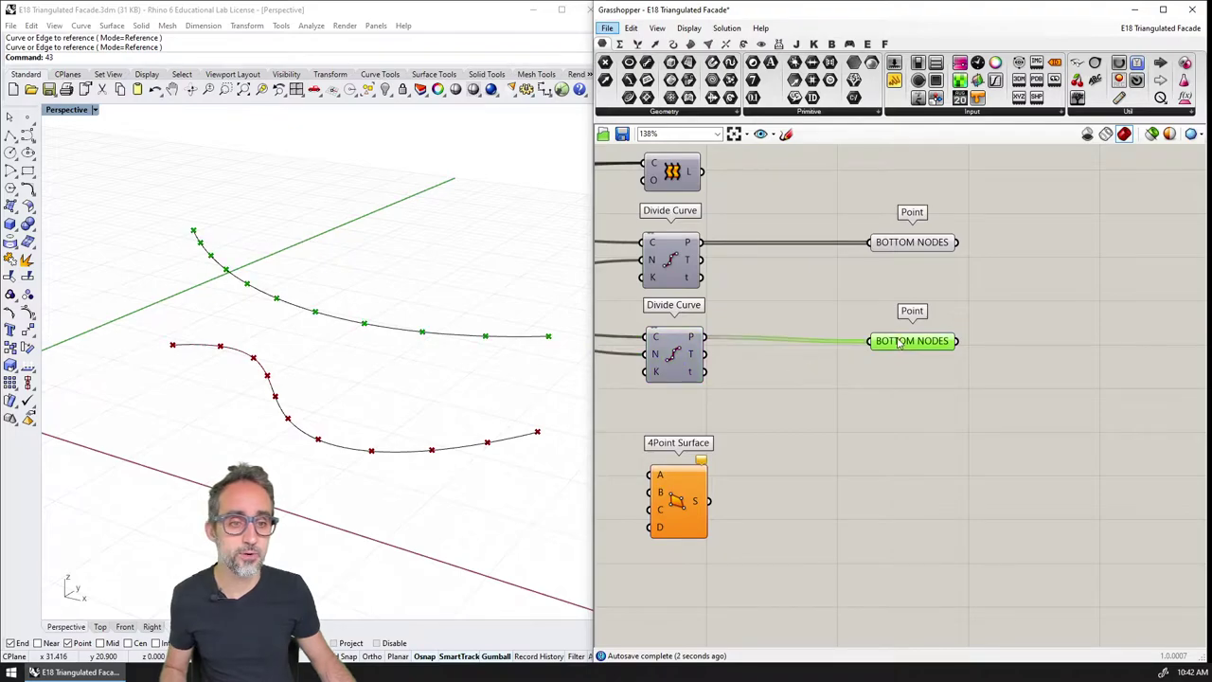
right_click(899, 341)
double_click(937, 345)
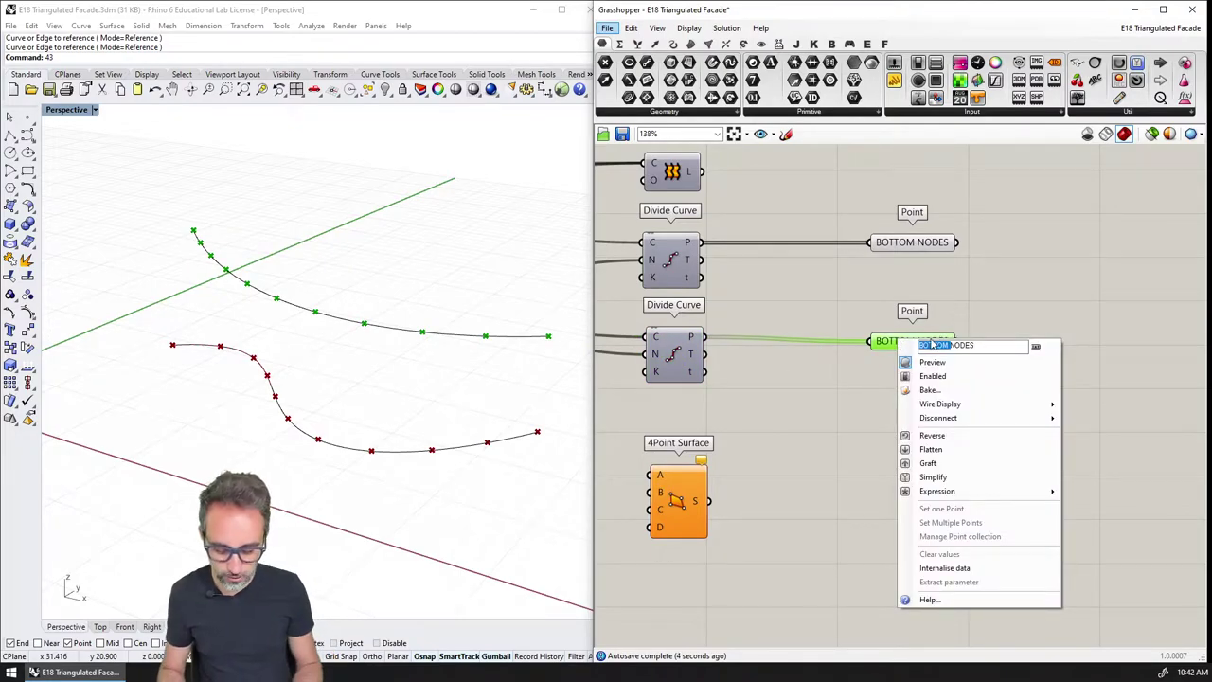
type("TOP")
left_click(1083, 273)
Group BOTTOM NODES with TOP NODES, and group the Loft with both Divide Curves.
scroll(806, 392, "down", 2)
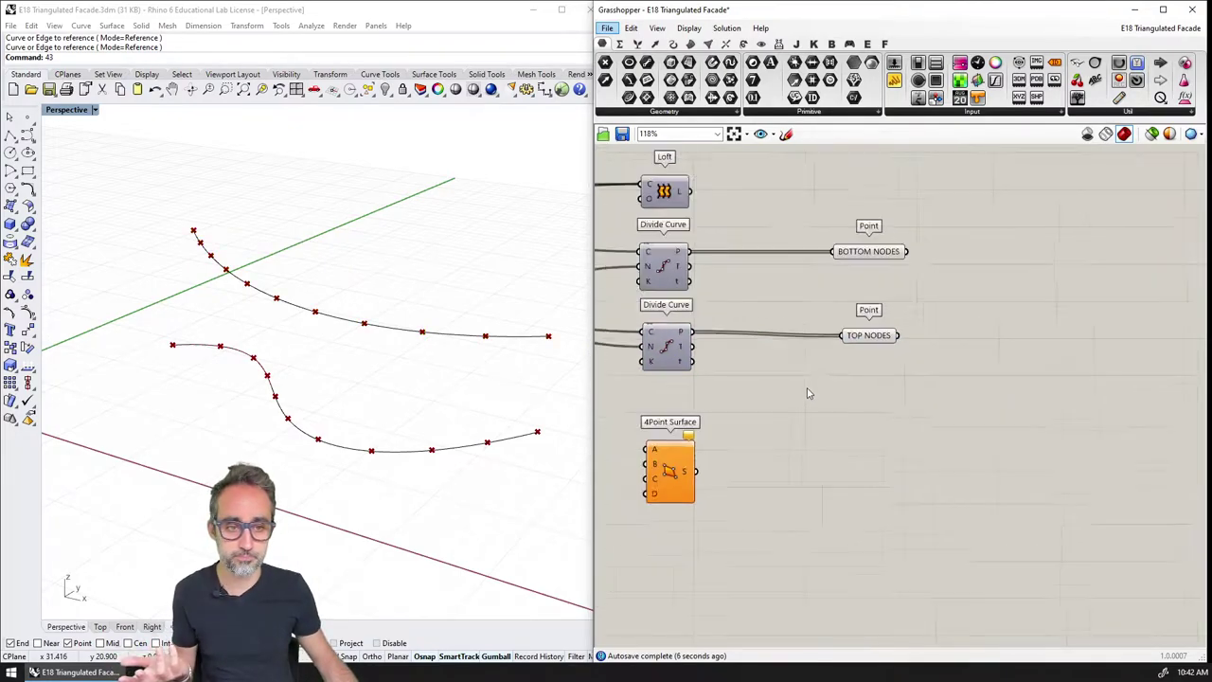
left_click_drag(690, 463, 1047, 454)
left_click_drag(905, 225, 820, 393)
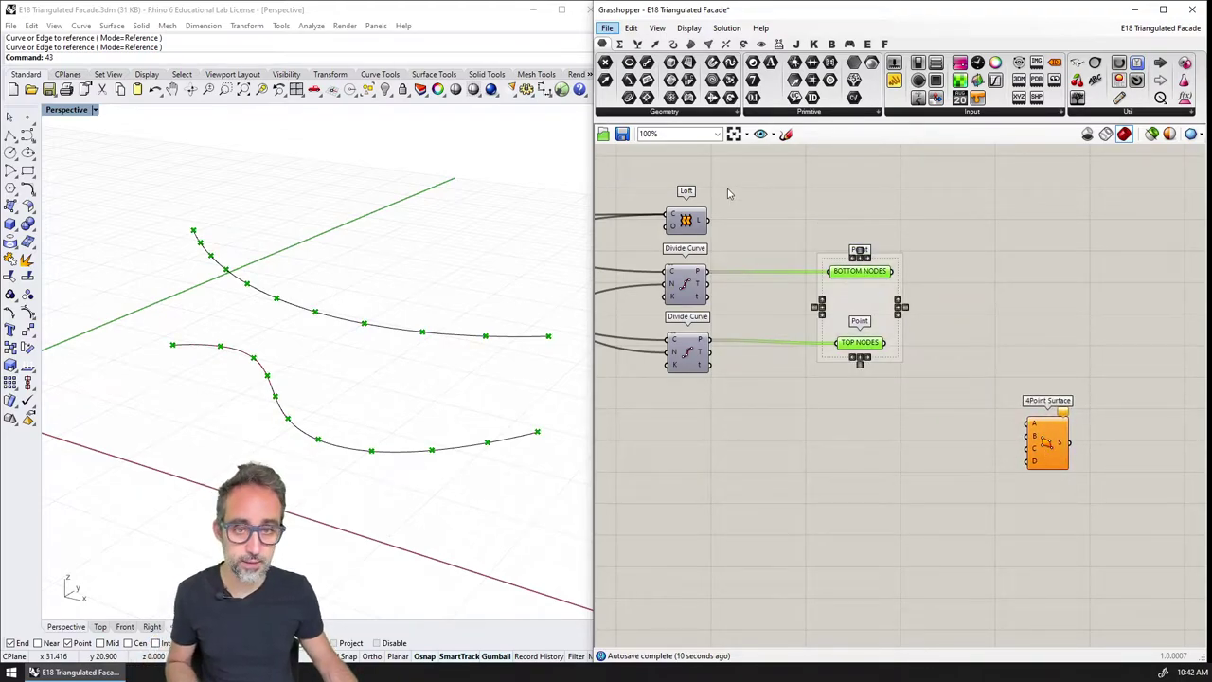
key("ctrl+g")
left_click_drag(736, 171, 619, 410)
key("ctrl+g")
right_click_drag(891, 380, 786, 382)
right_click_drag(769, 315, 837, 338)
left_click_drag(1010, 472, 1022, 418)
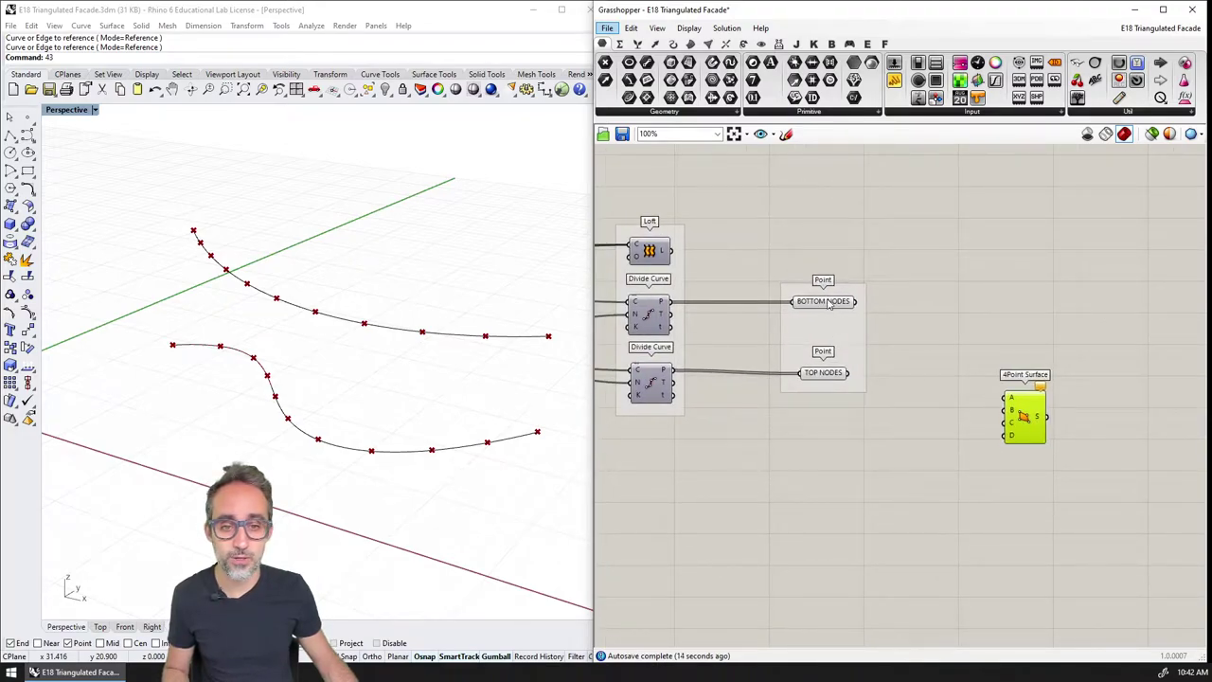
left_click(826, 301)
right_click_drag(391, 455, 384, 454)
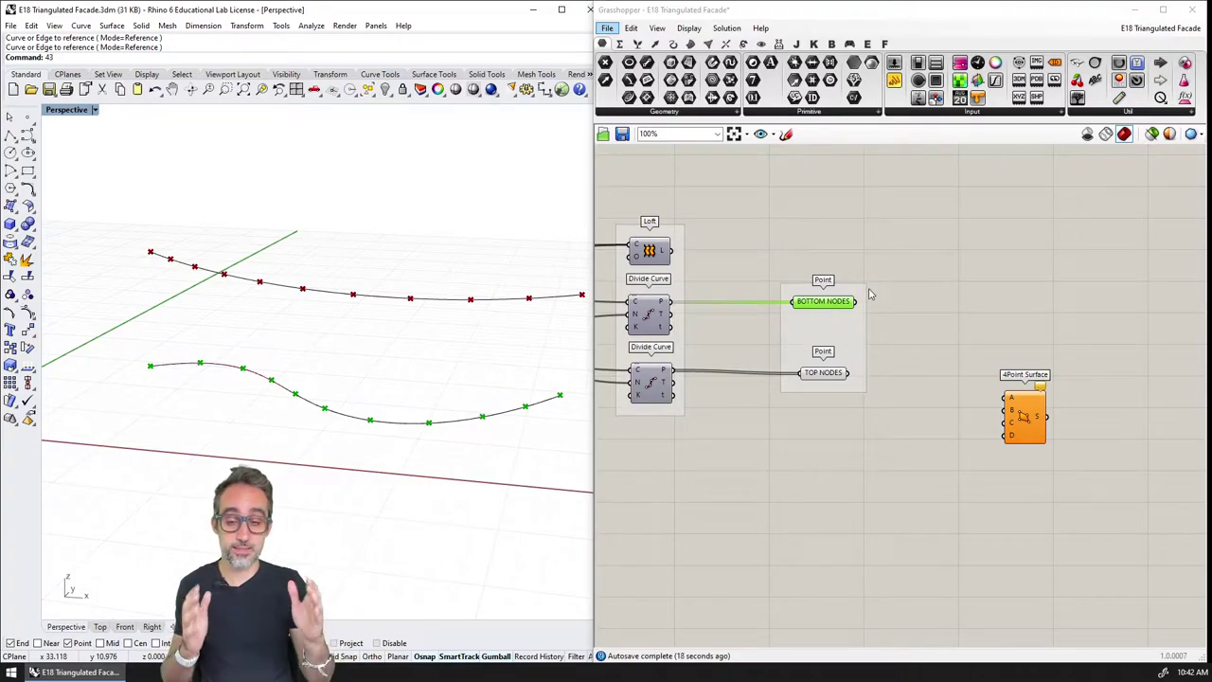
Add a Point List component fed by BOTTOM NODES.
left_click_drag(837, 376, 837, 372)
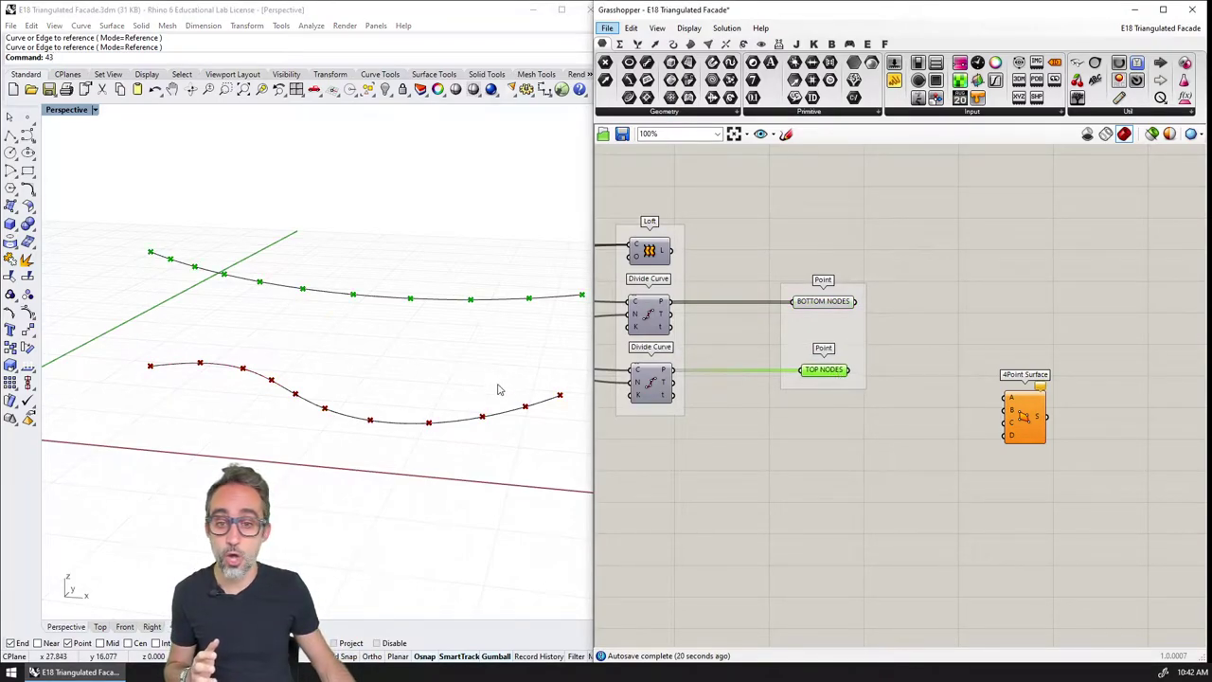
left_click(806, 305)
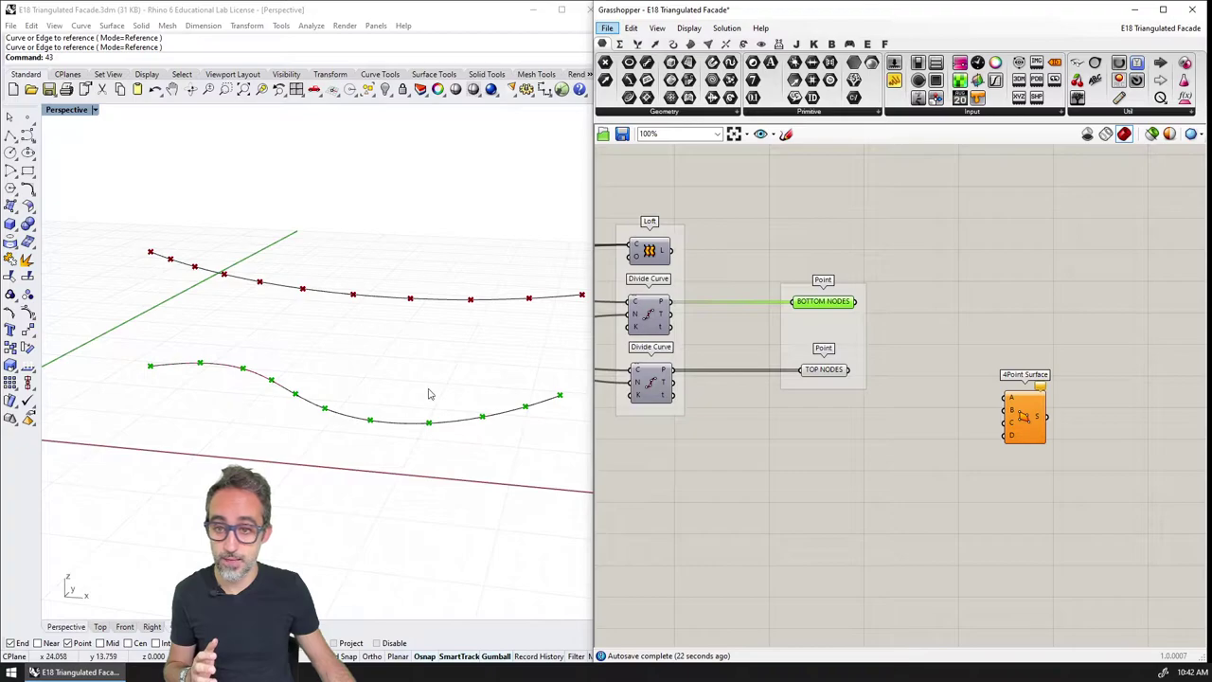
left_click(761, 45)
left_click_drag(970, 62, 953, 255)
left_click_drag(857, 301, 946, 248)
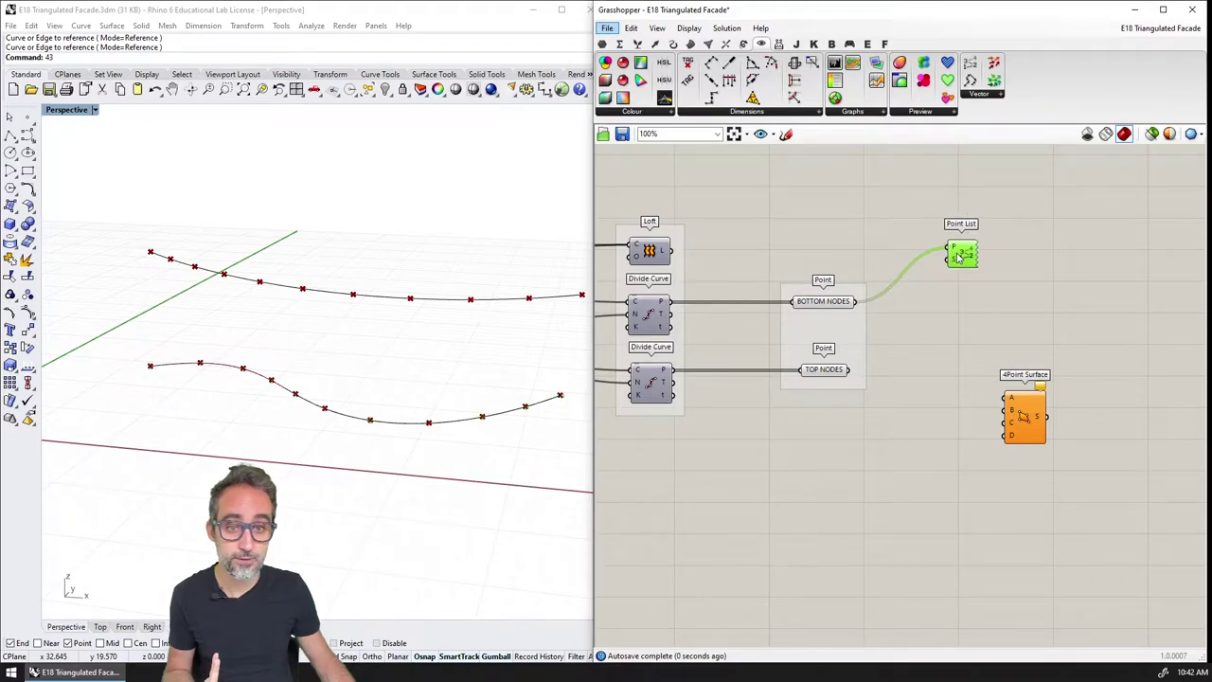
Drive the Point List label size with a 1.000 Size number slider.
double_click(839, 238)
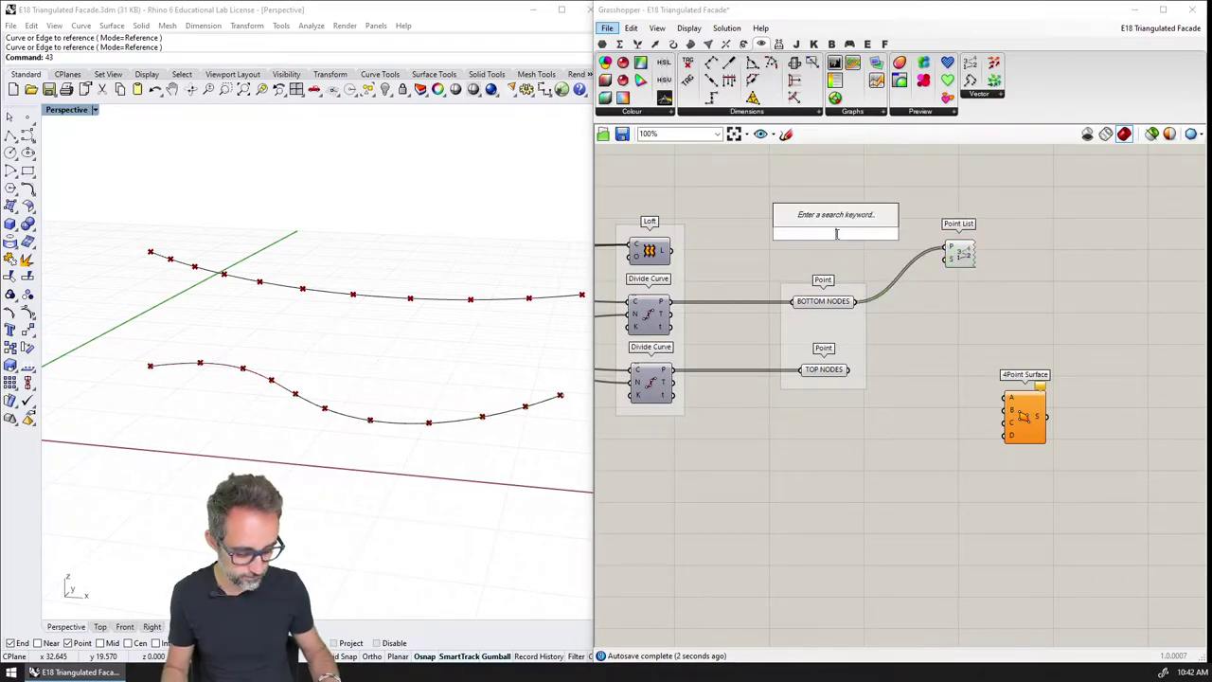
type("1.000")
key("Return")
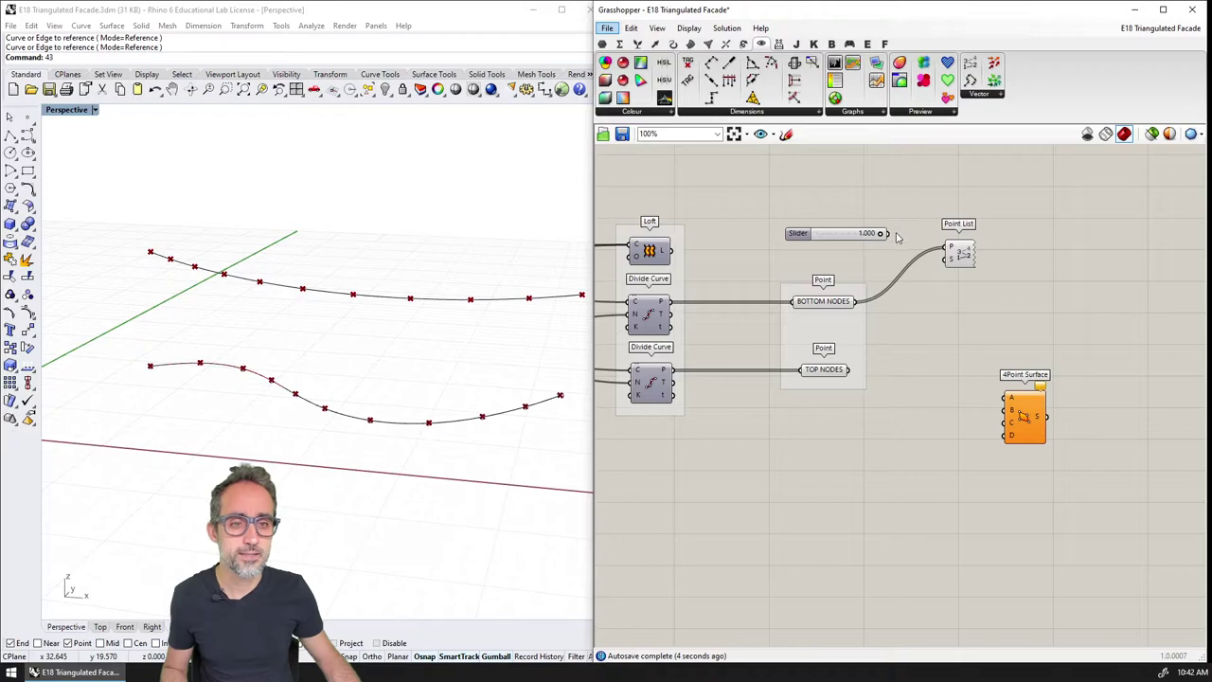
left_click_drag(889, 233, 950, 257)
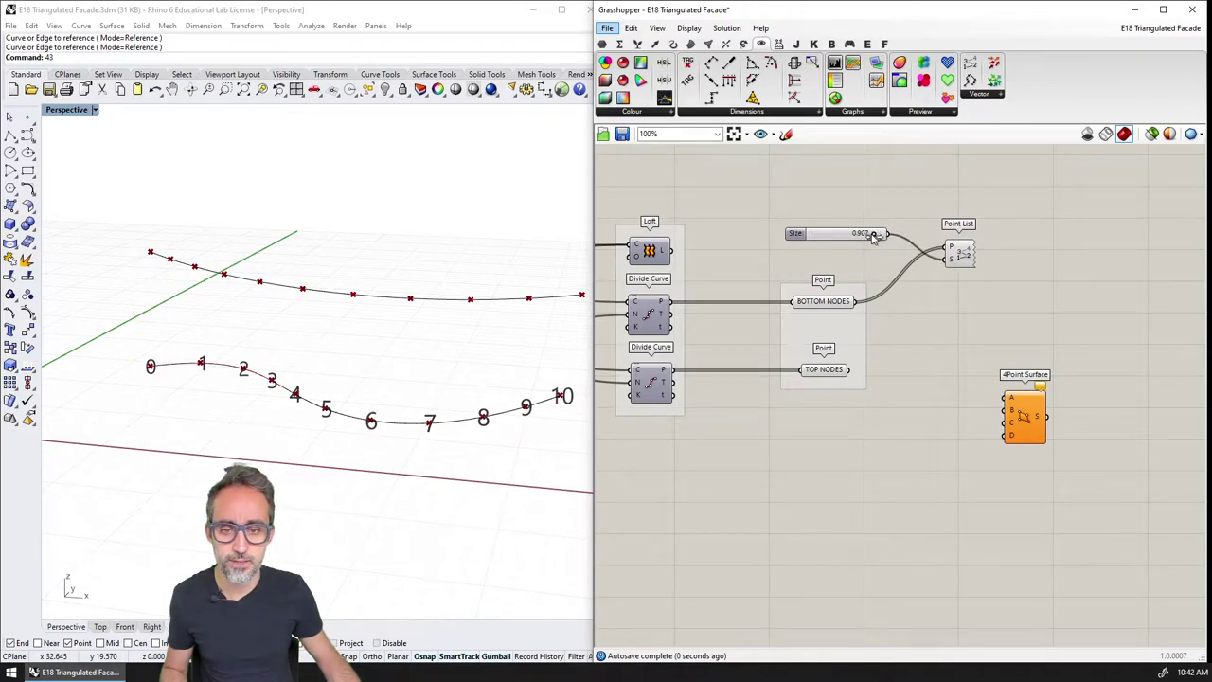
right_click_drag(495, 347, 467, 346)
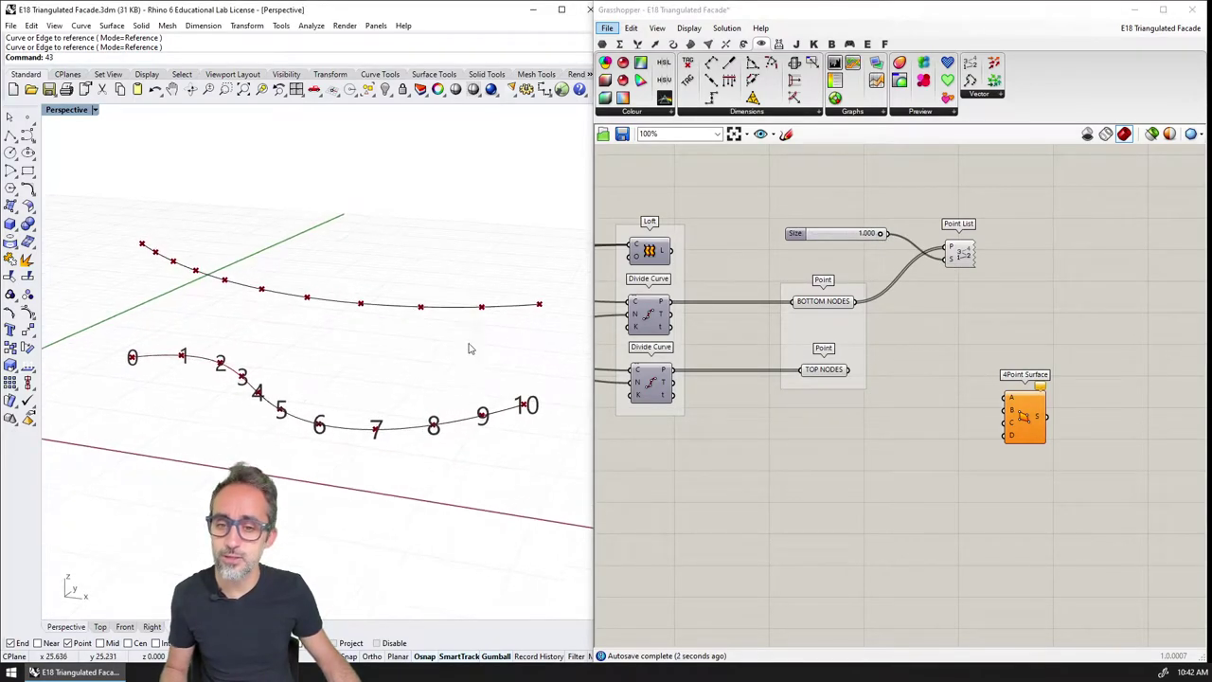
left_click(826, 303)
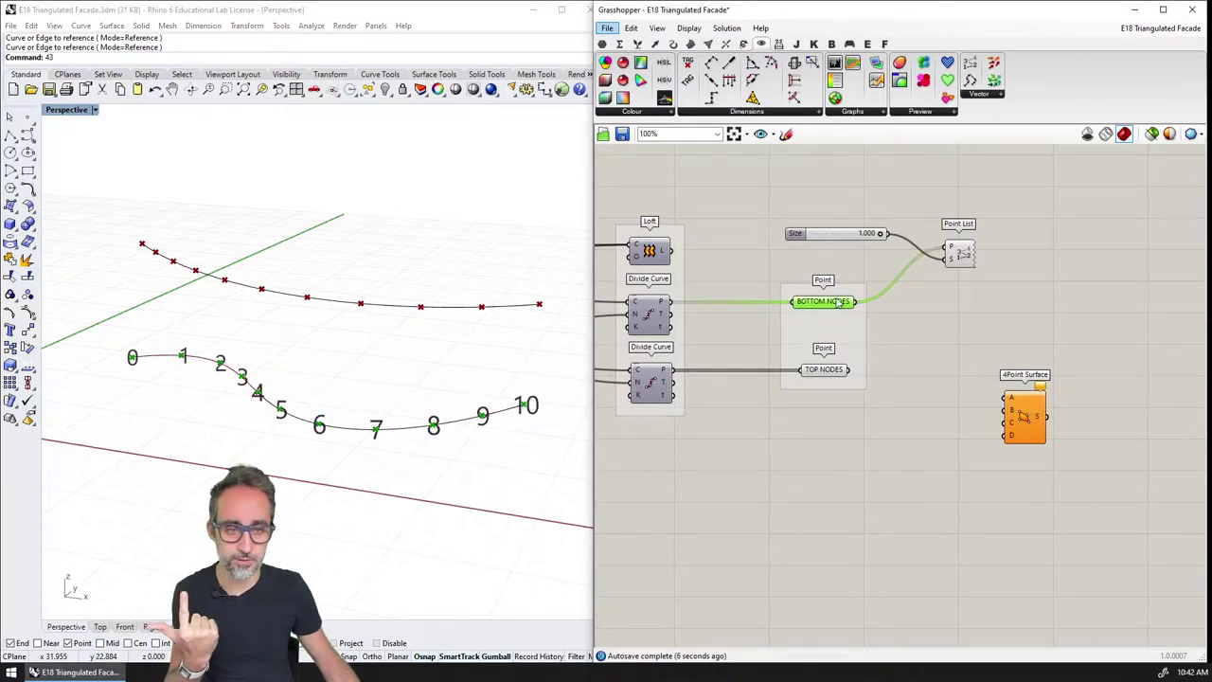
left_click_drag(966, 255, 960, 232)
left_click(619, 43)
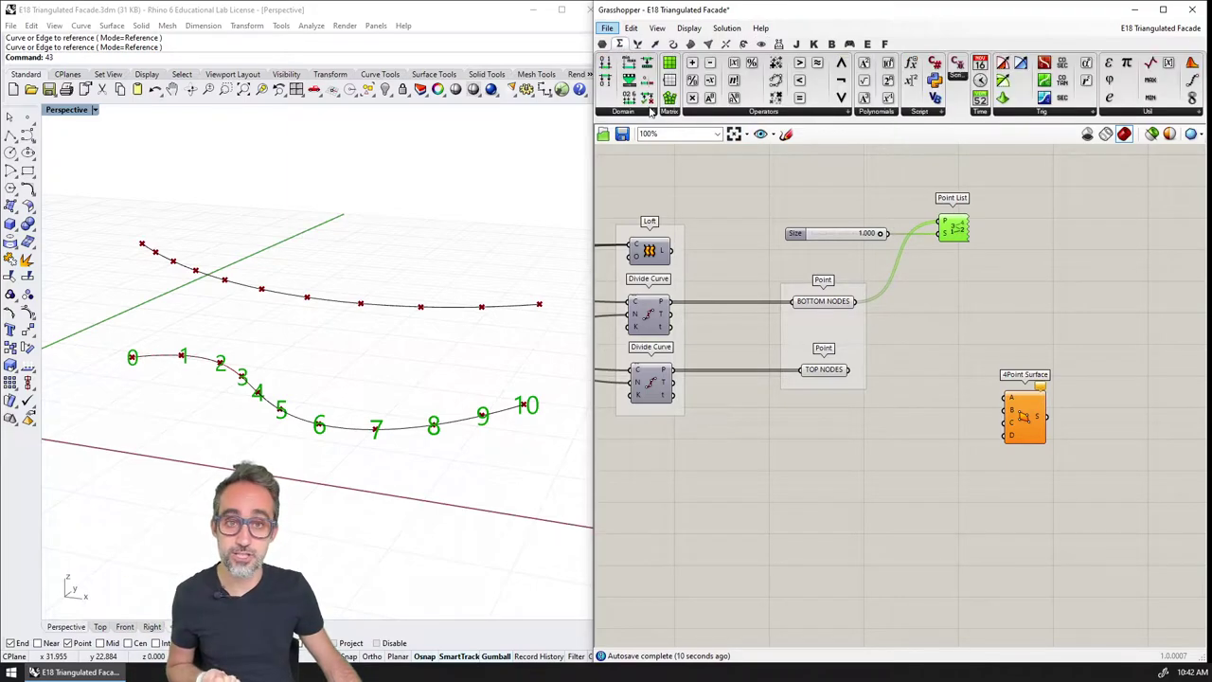
Add a Shift List on BOTTOM NODES with a -1 panel as the shift amount.
left_click(638, 43)
left_click(653, 112)
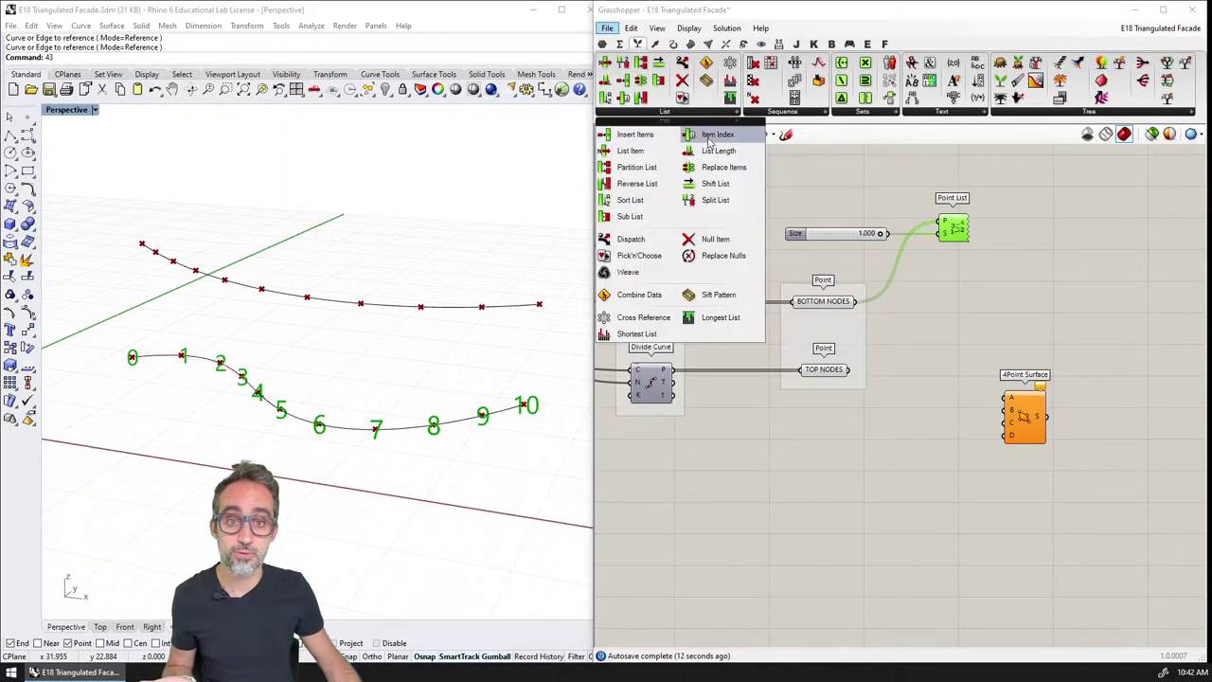
left_click_drag(715, 183, 1052, 270)
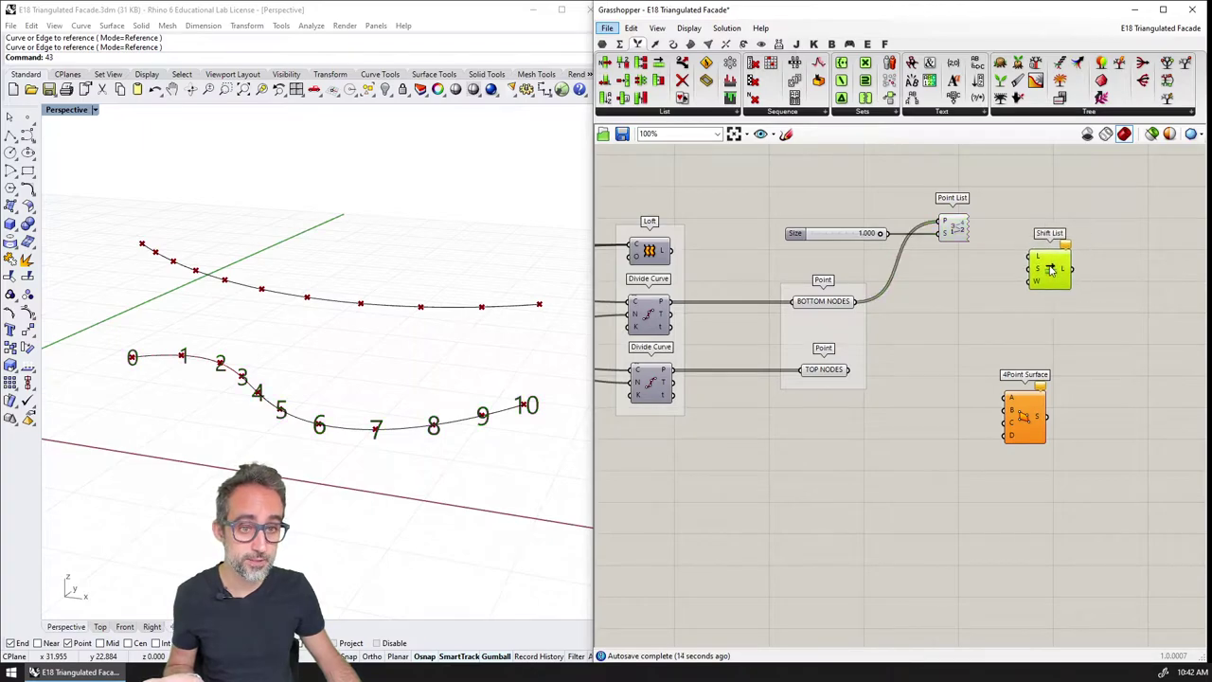
left_click_drag(855, 302, 1100, 275)
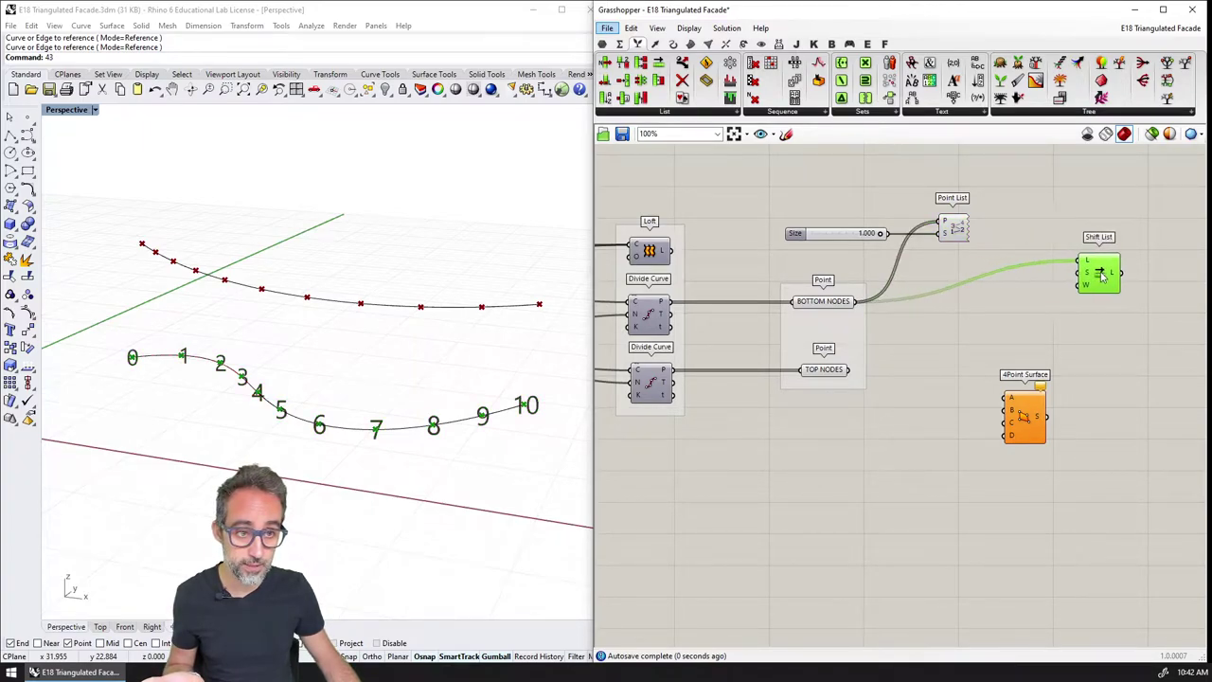
double_click(1026, 244)
type("//")
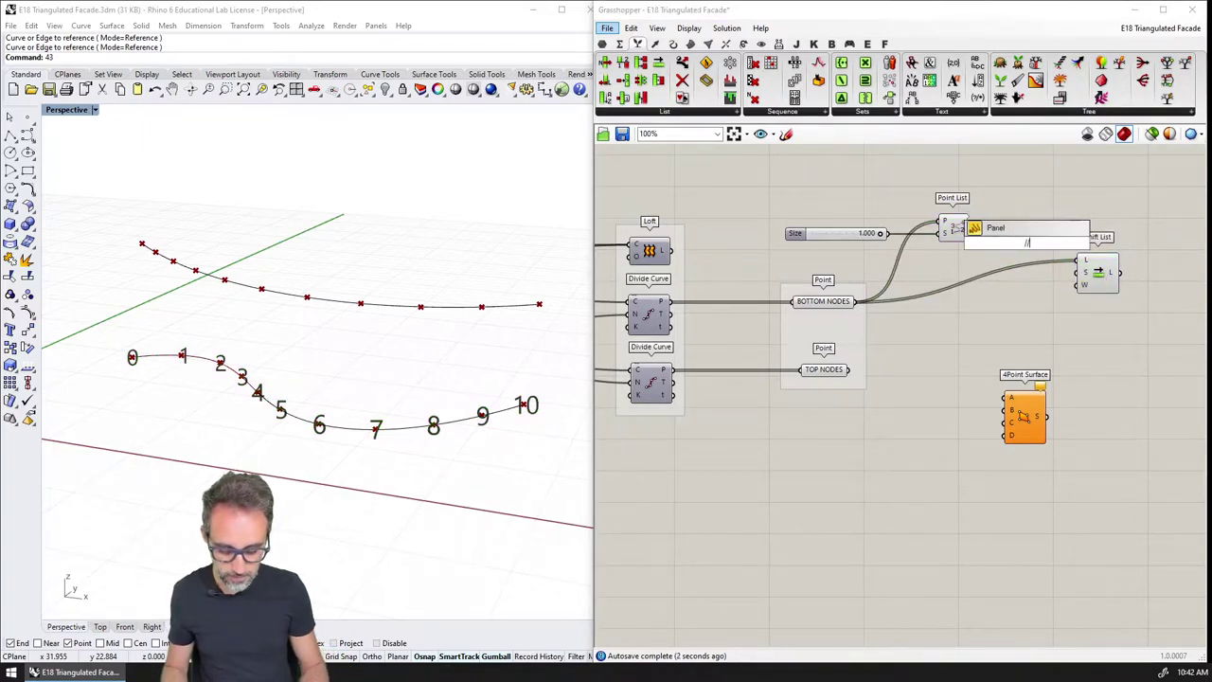
type("-1")
key("Return")
left_click_drag(1040, 244, 1039, 282)
Feed the shifted list into the Point List instead of BOTTOM NODES.
right_click_drag(1039, 282, 850, 297)
left_click_drag(865, 217, 1000, 230)
left_click(1001, 293)
left_click_drag(966, 300, 1007, 219)
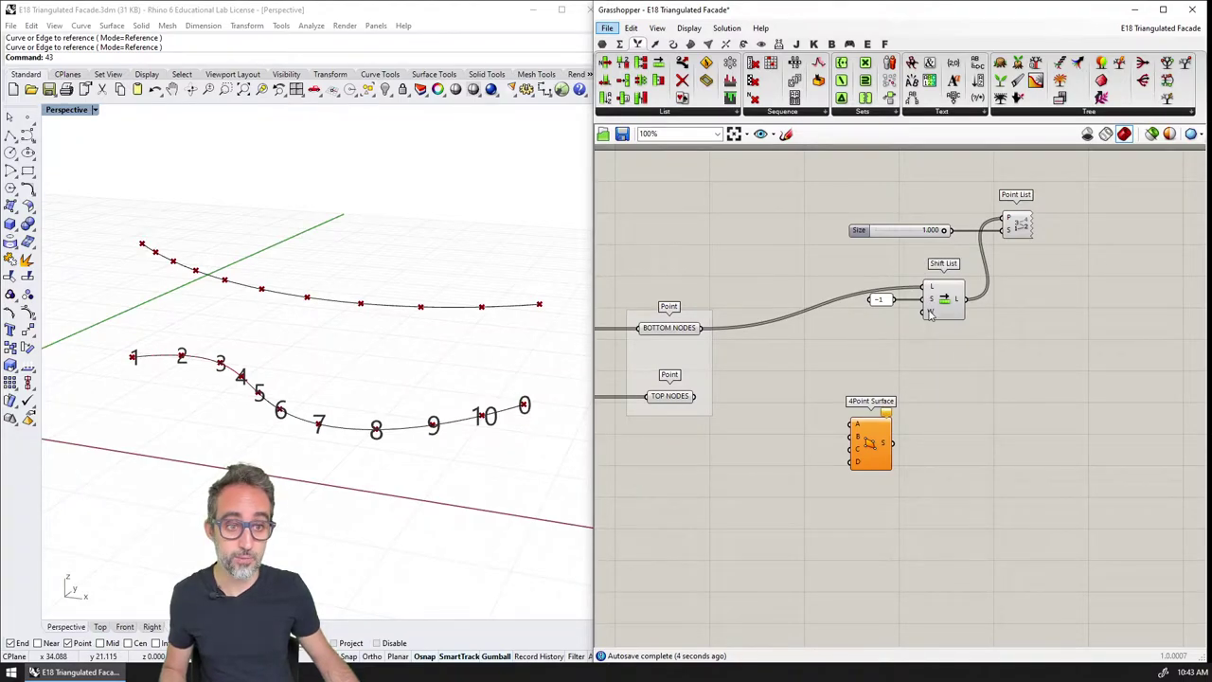
scroll(930, 314, "up", 3)
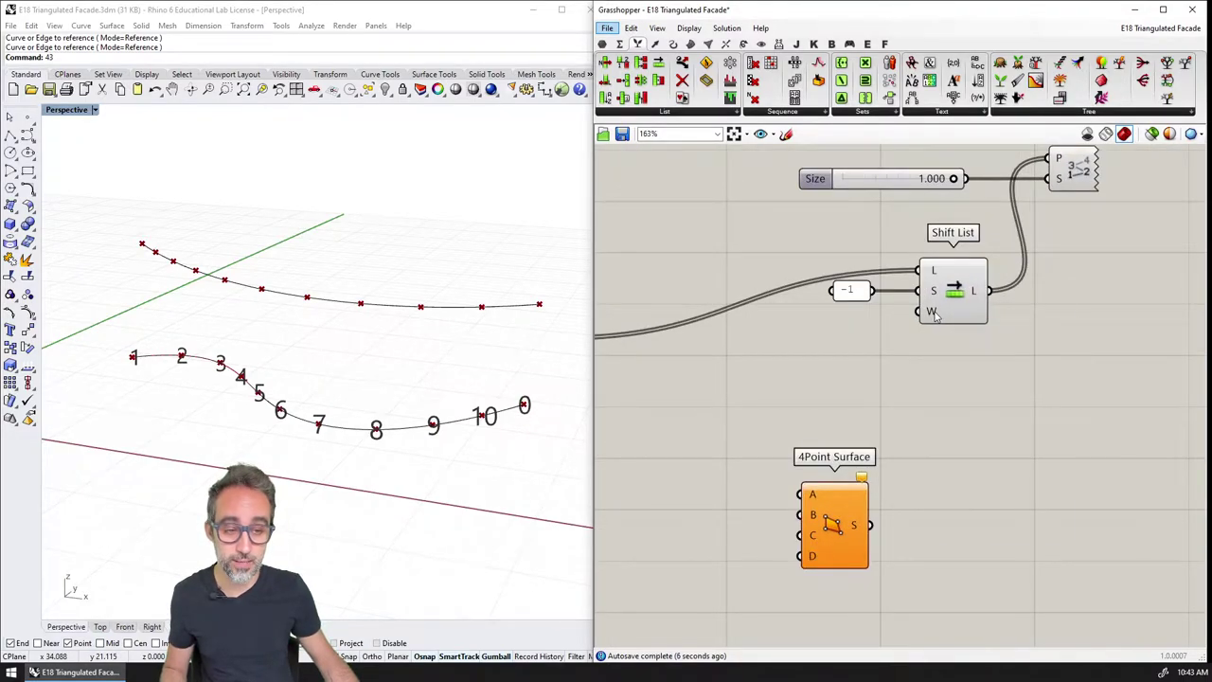
Turn off wrapping with a False panel on the Shift List's W input.
right_click(933, 315)
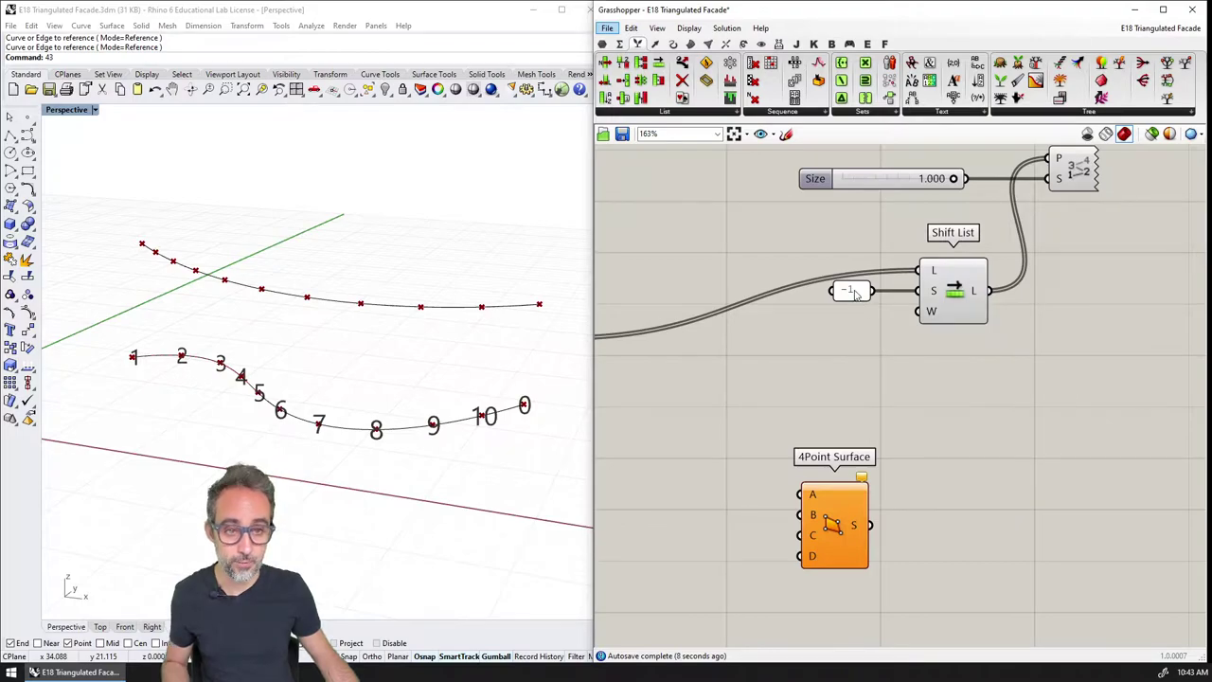
double_click(846, 336)
type("//fALSE")
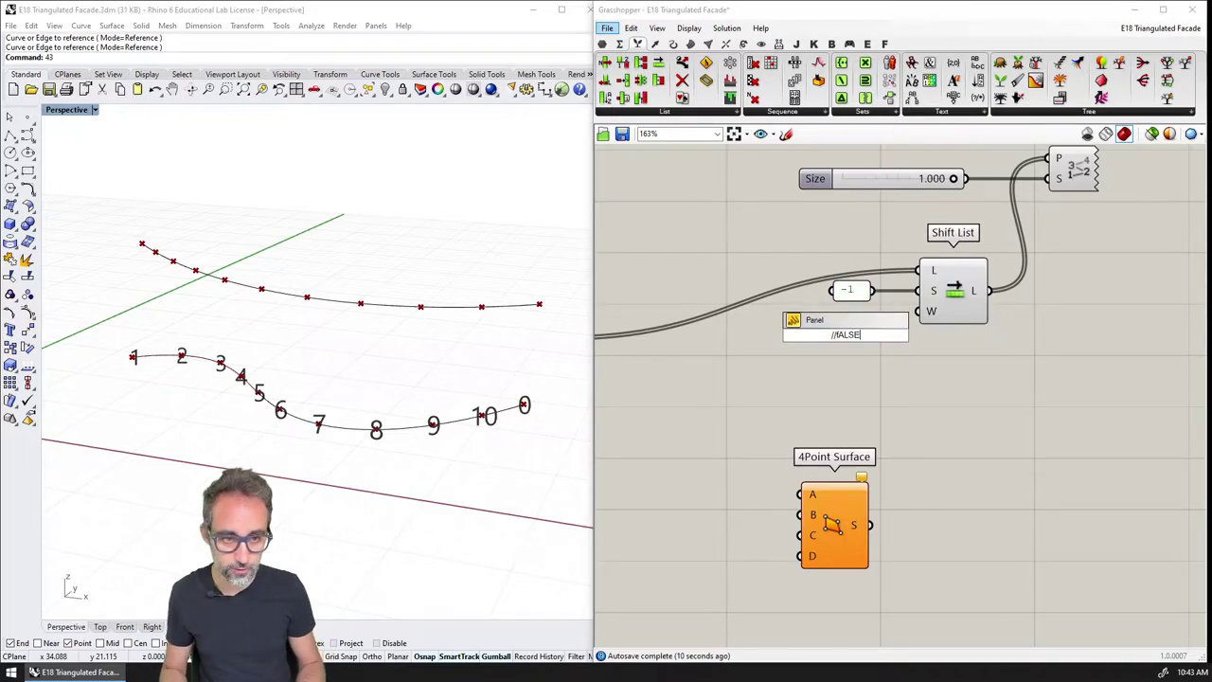
key("BackSpace")
key("BackSpace")
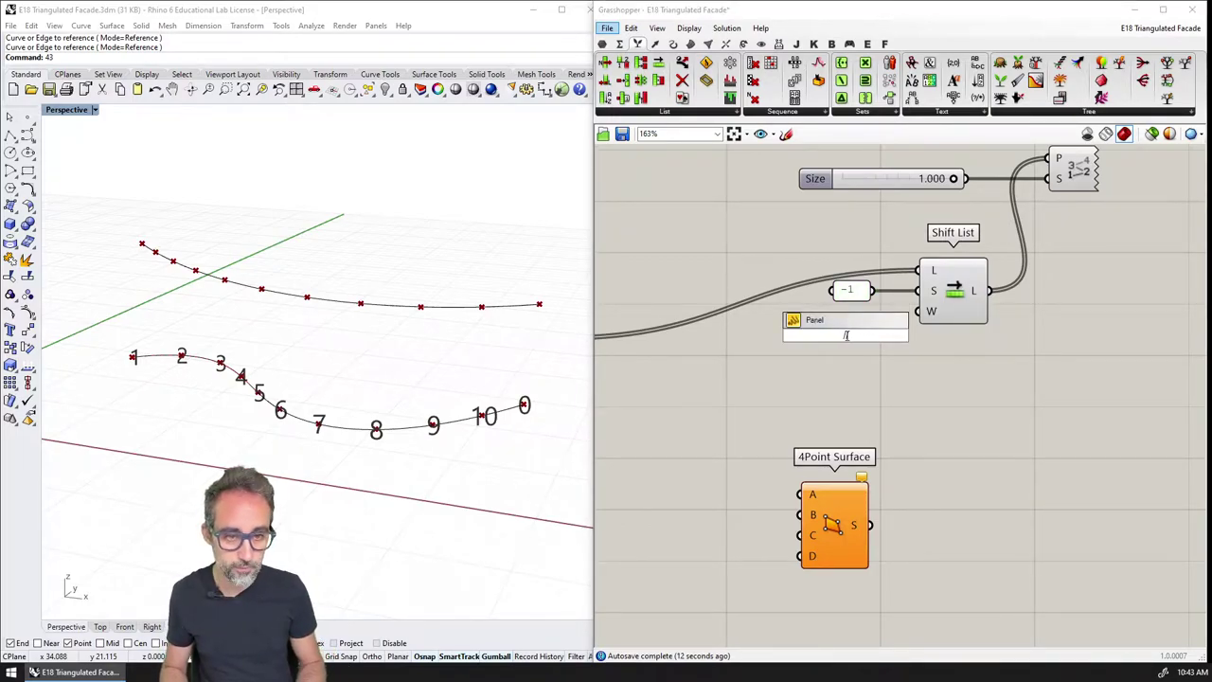
type("lse")
key("Return")
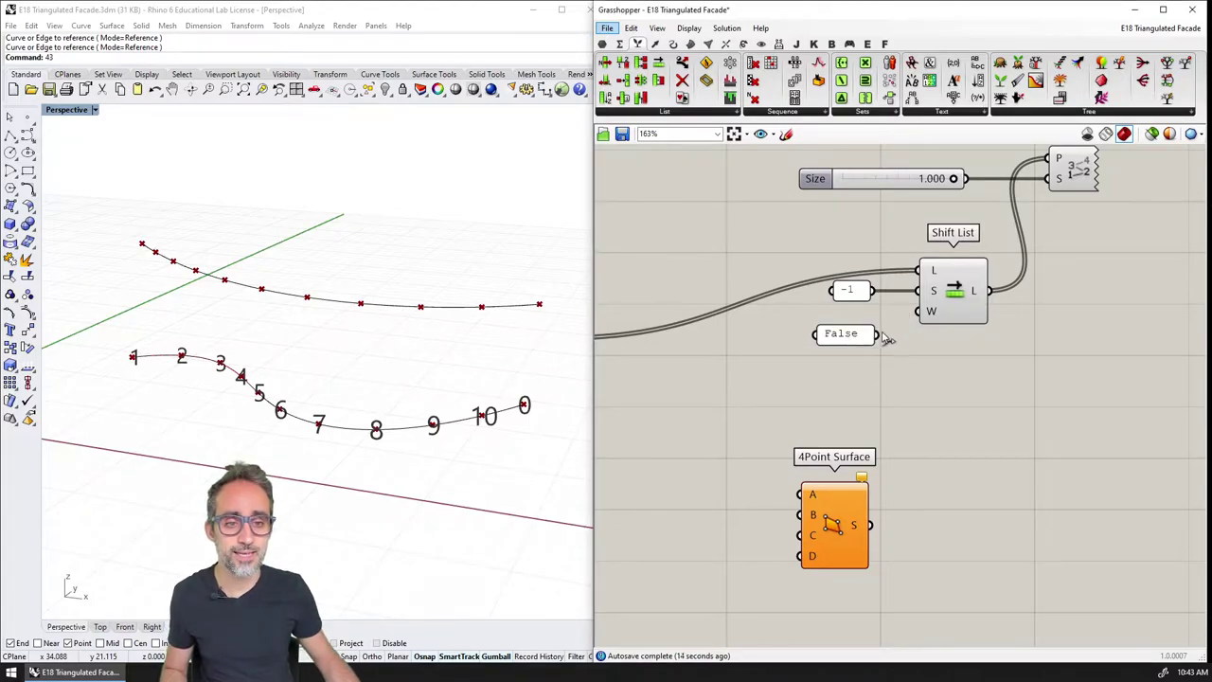
mouse_move(877, 333)
left_mouse_down()
mouse_move(917, 312)
mouse_move(864, 330)
mouse_move(864, 315)
left_mouse_up()
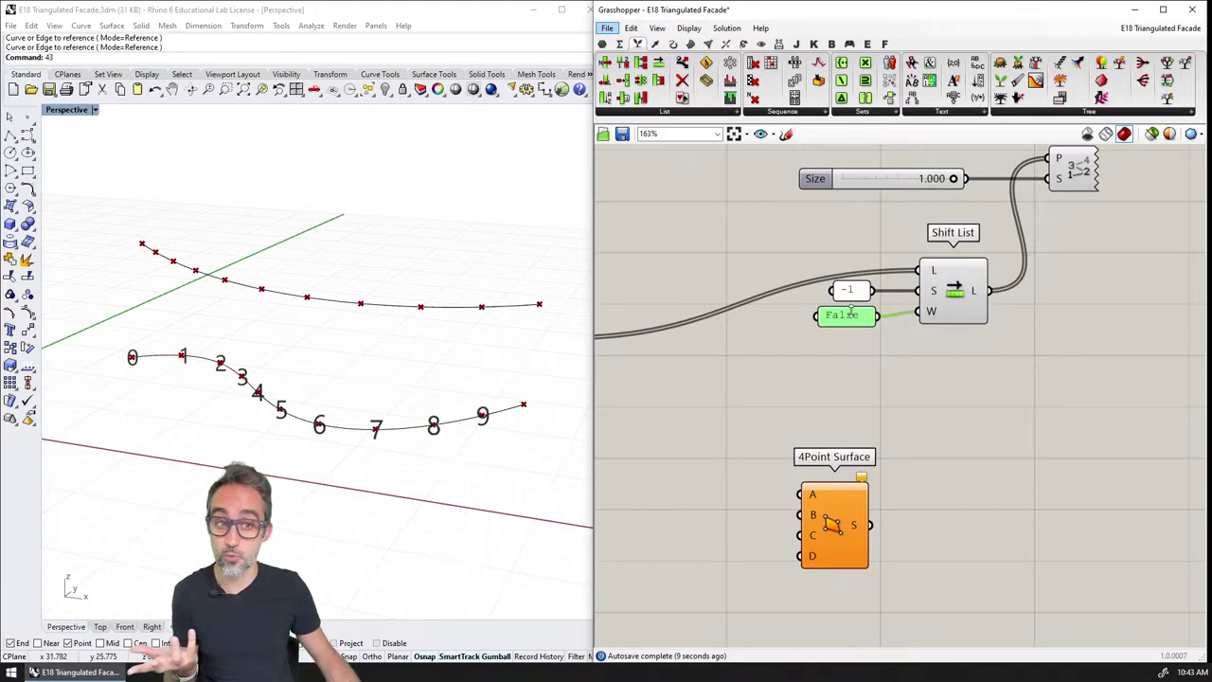
left_click_drag(851, 311, 856, 313)
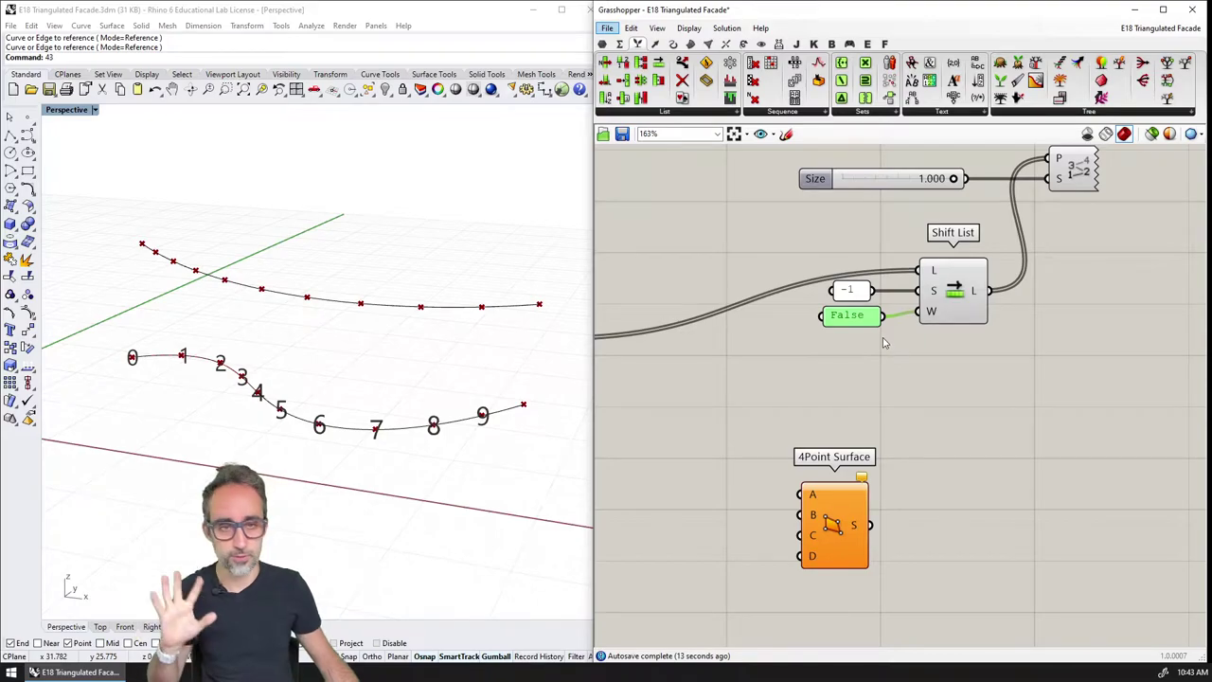
Collect the -1 shifted list in a BOTTOM NODES copy renamed BOTTOM NODES MINUS LAST.
scroll(885, 339, "down", 3)
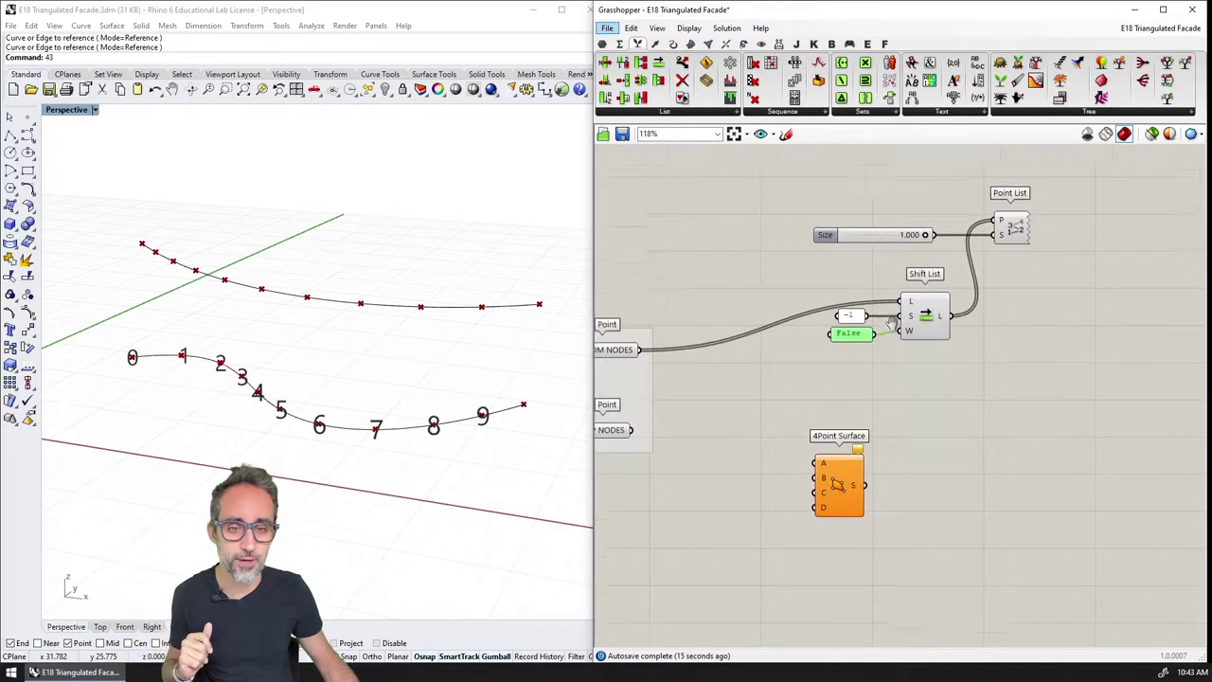
left_click_drag(984, 364, 840, 267)
left_click_drag(950, 308, 963, 358)
right_click_drag(626, 345, 660, 296)
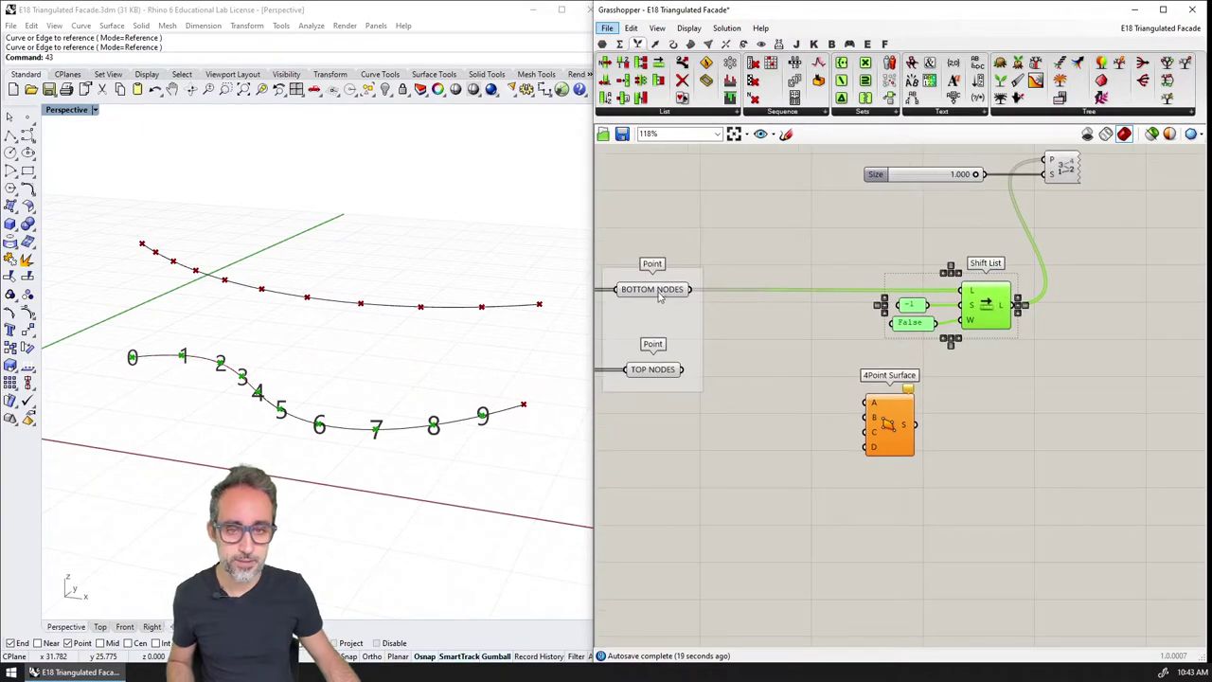
left_click(660, 297)
left_click_drag(660, 296, 1016, 315, "alt")
left_click_drag(902, 313, 968, 312)
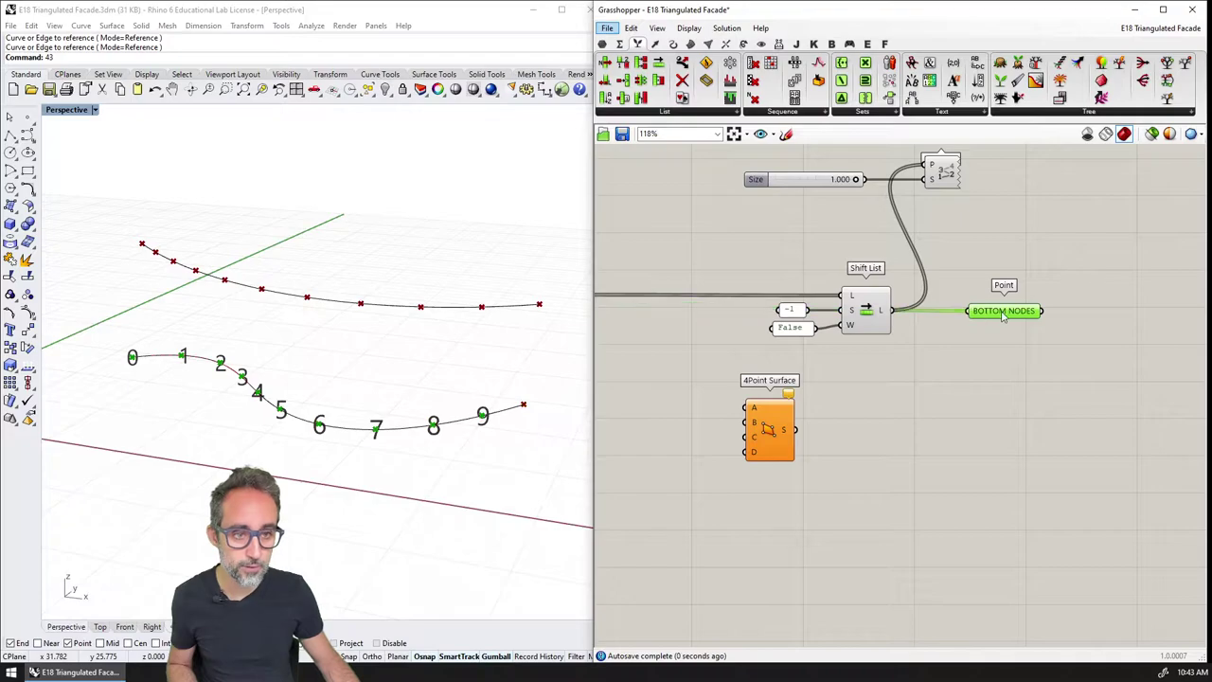
right_click(1016, 316)
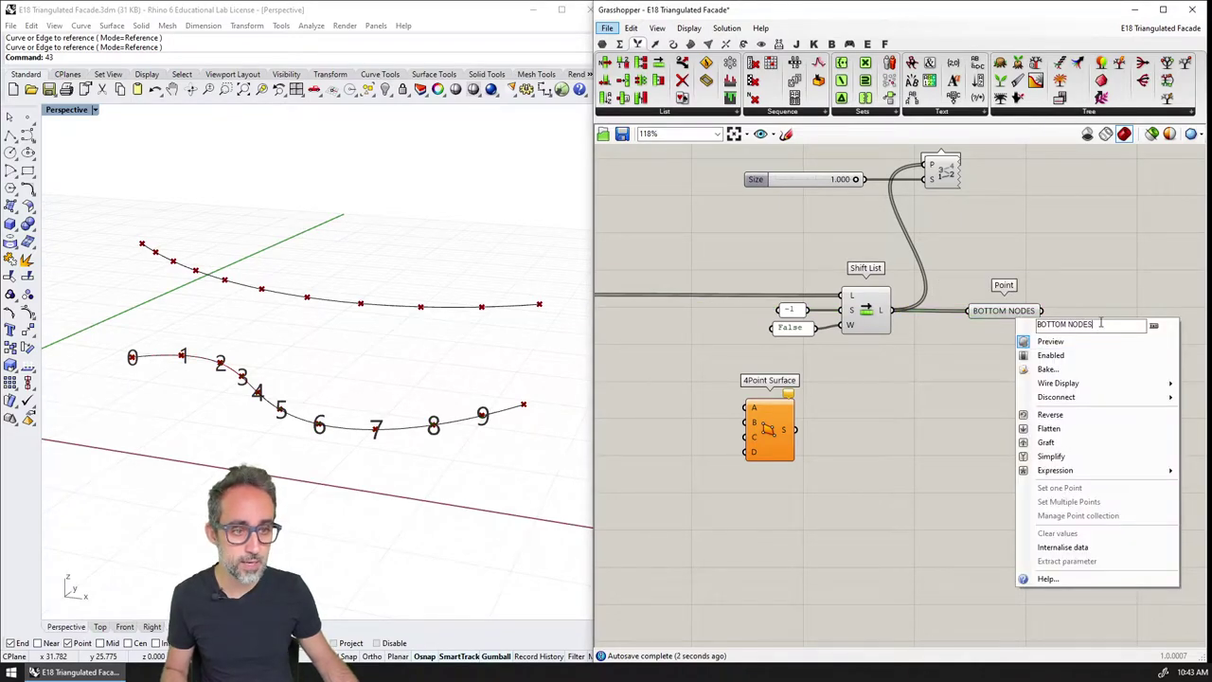
type("minus")
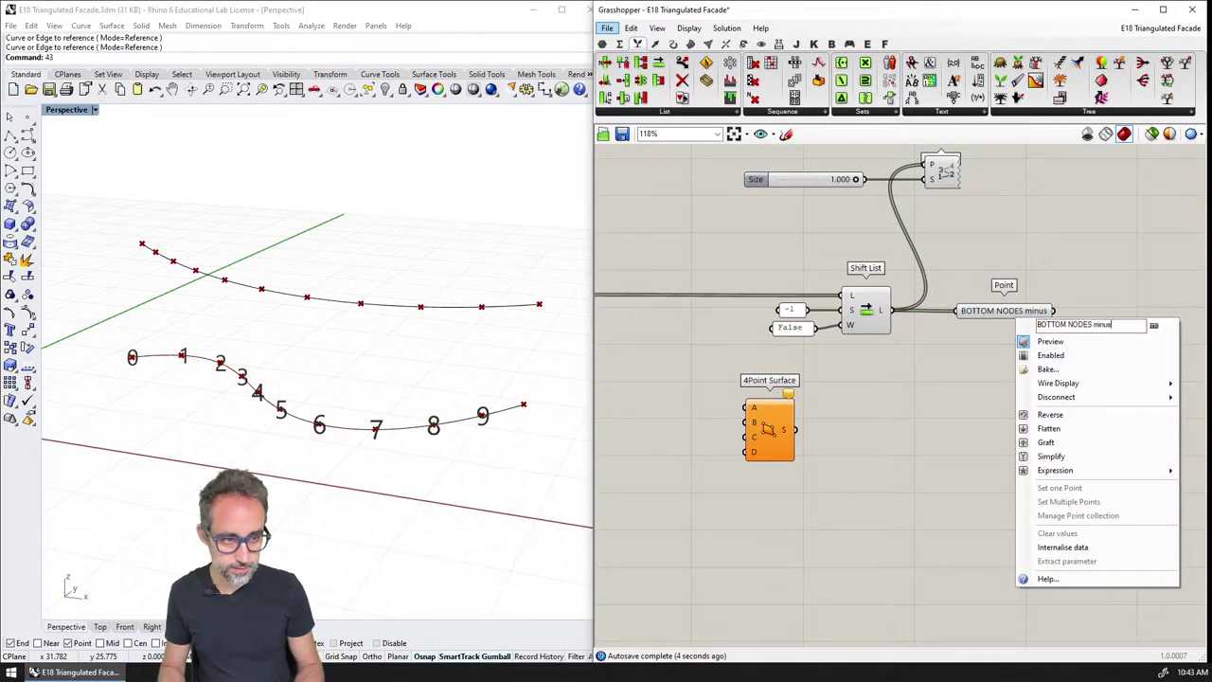
key("BackSpace")
key("BackSpace")
type("MINUS LAST")
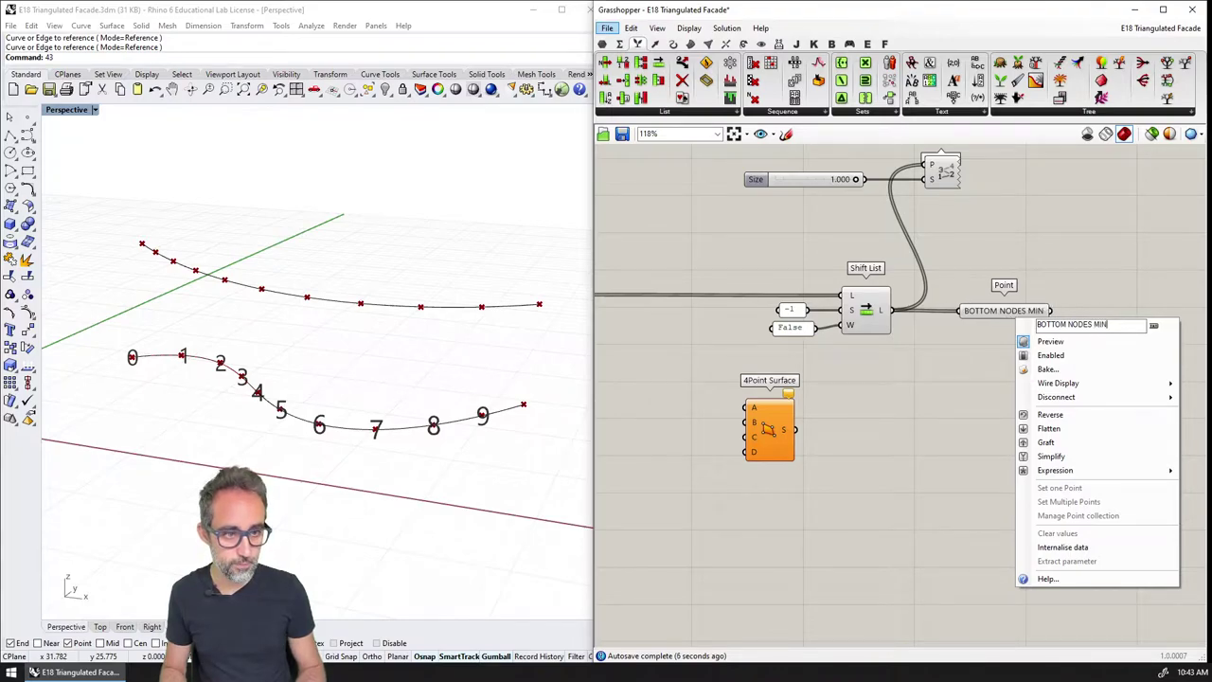
key("Return")
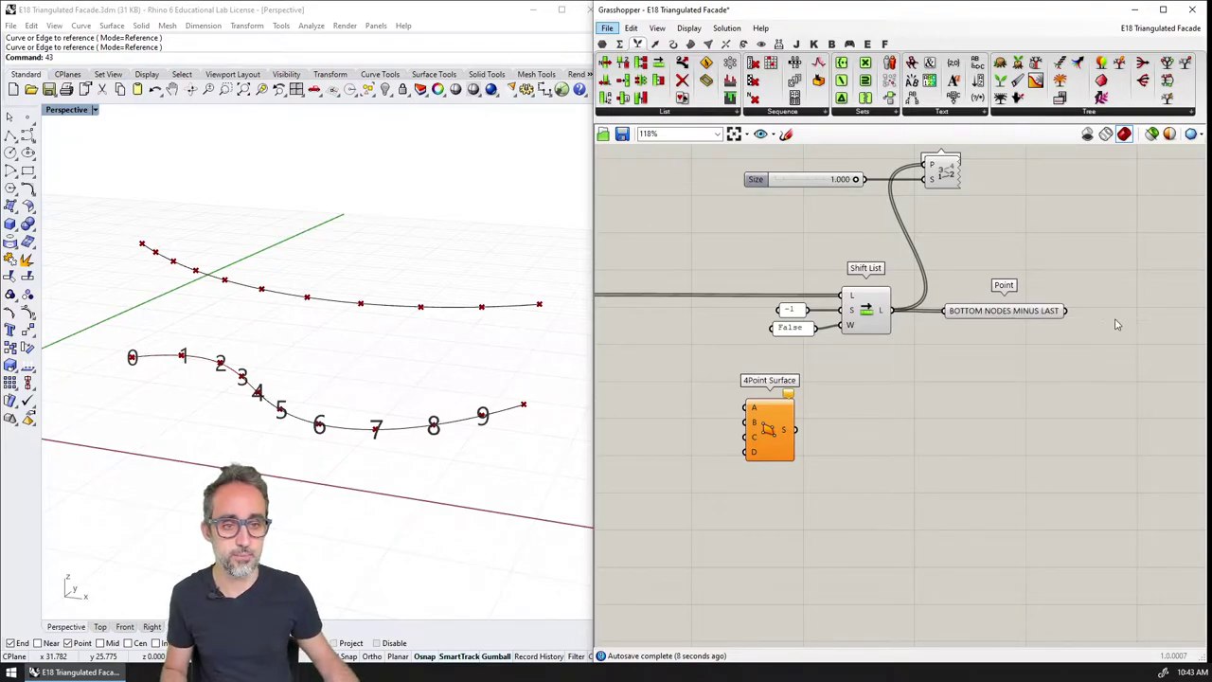
Duplicate the Shift List setup below, changing its shift amount to 1.
right_click_drag(899, 361, 934, 297)
left_click_drag(800, 369, 817, 502)
left_click_drag(1106, 281, 796, 208)
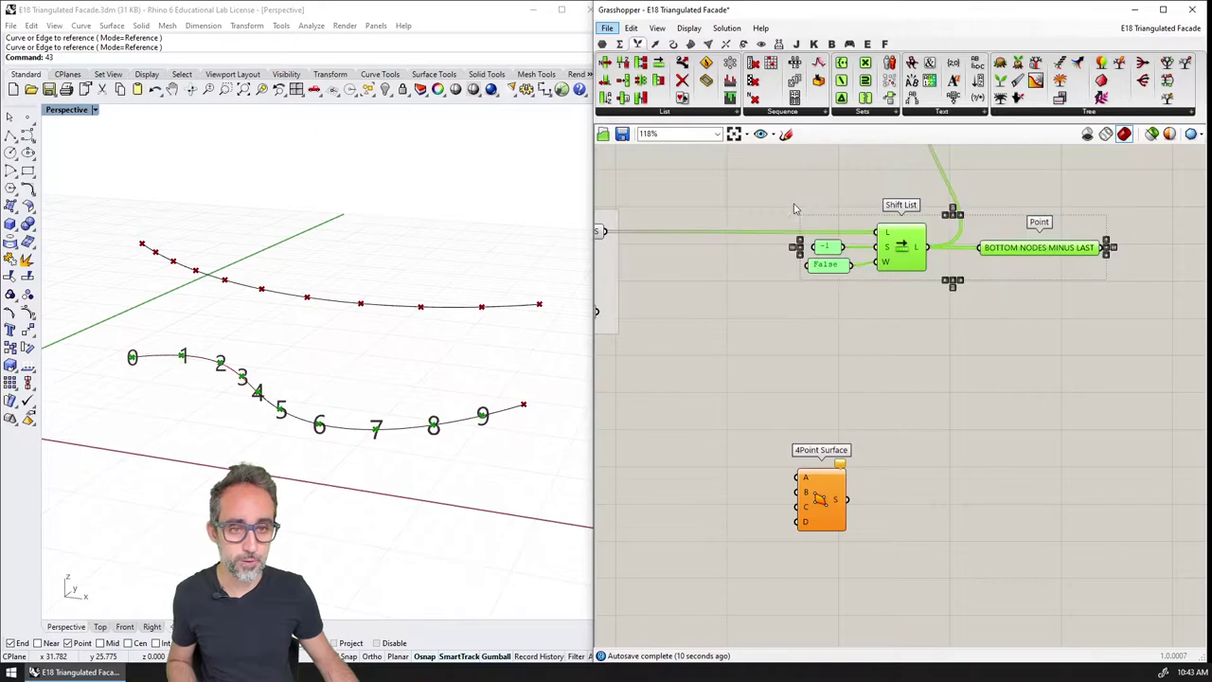
left_click_drag(899, 244, 908, 337, "alt")
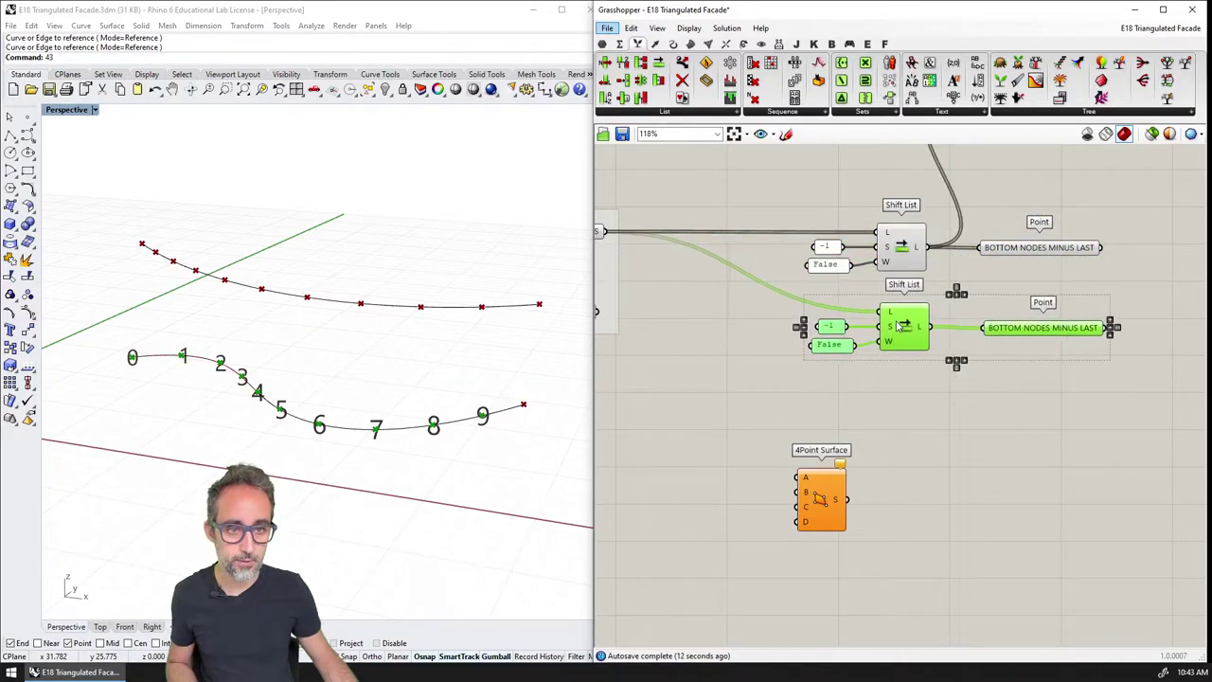
double_click(831, 334)
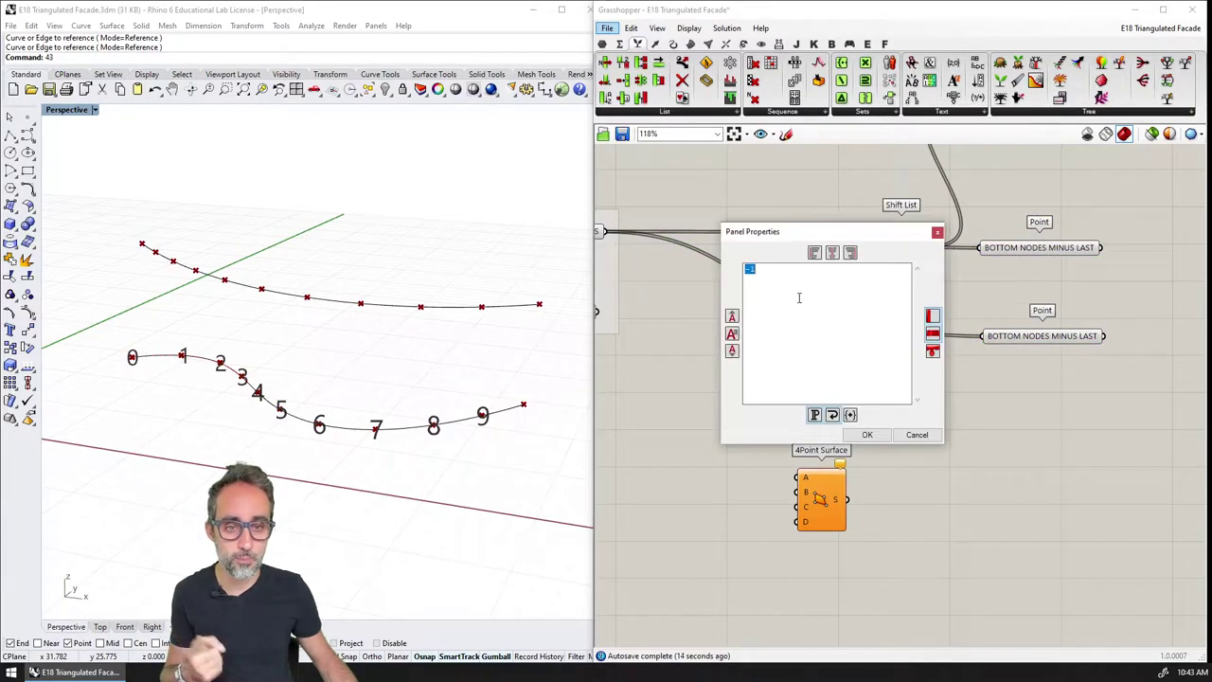
type("1")
left_click(866, 435)
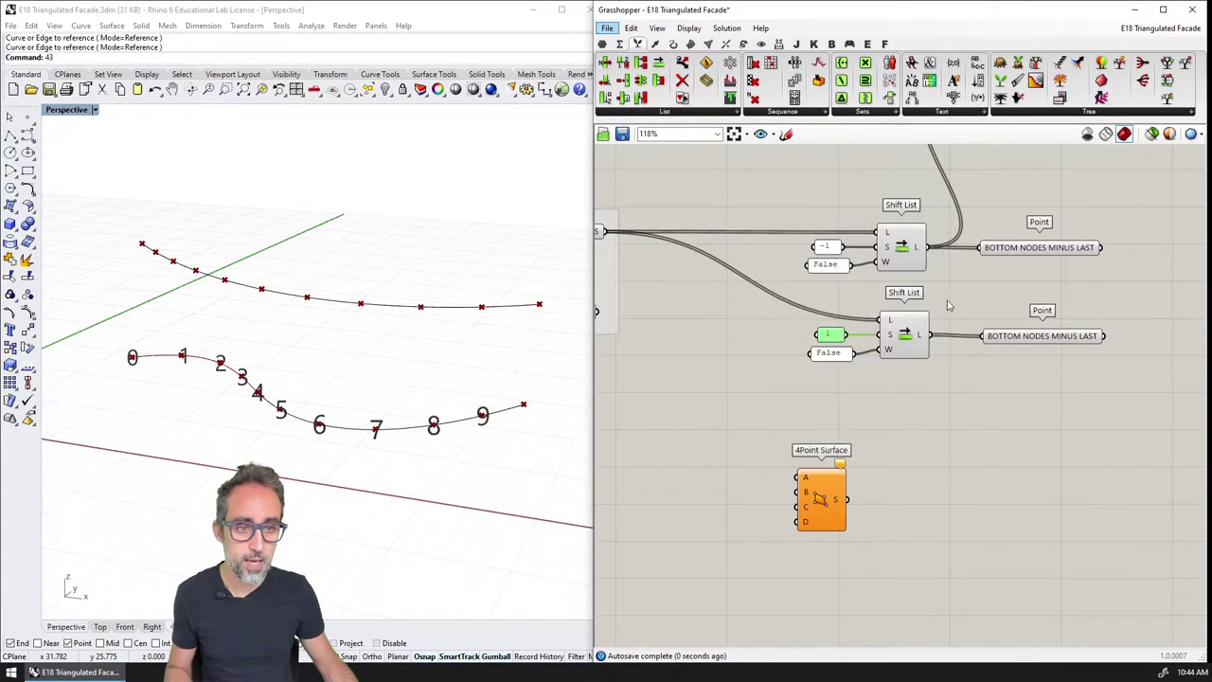
Number the shifted-by-1 points and rename that output BOTTOM NODES MINUS FIRST.
right_click_drag(951, 287, 844, 431)
left_click_drag(824, 478, 857, 245)
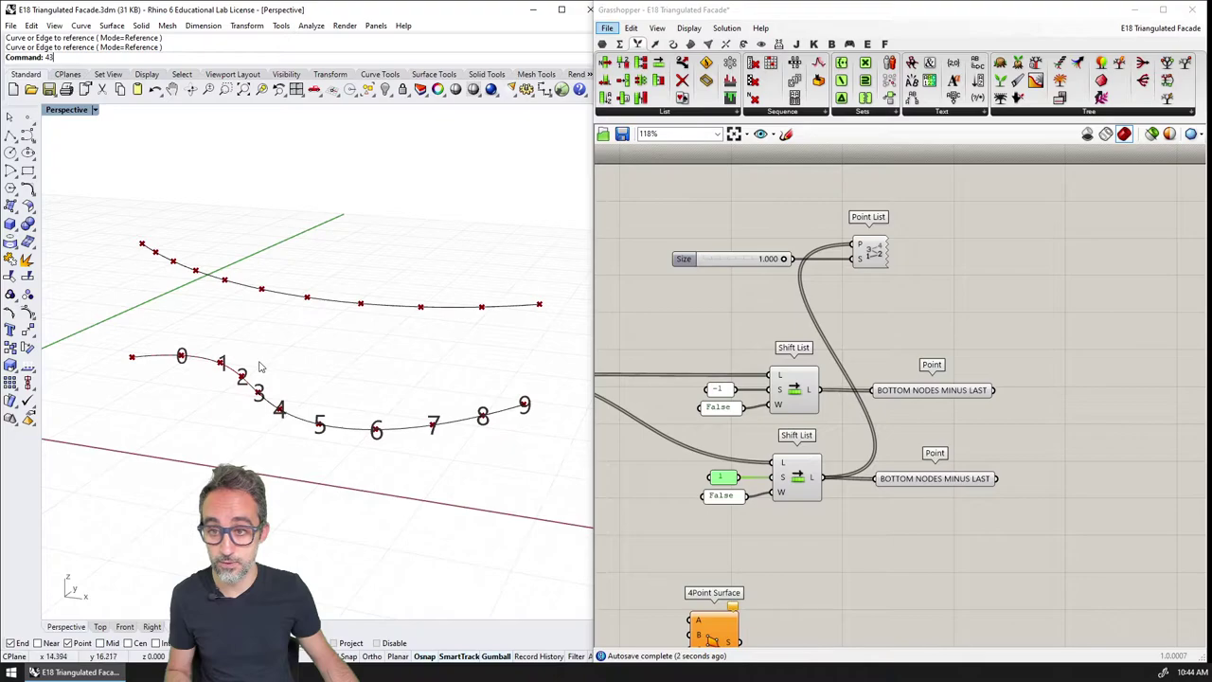
right_click(958, 483)
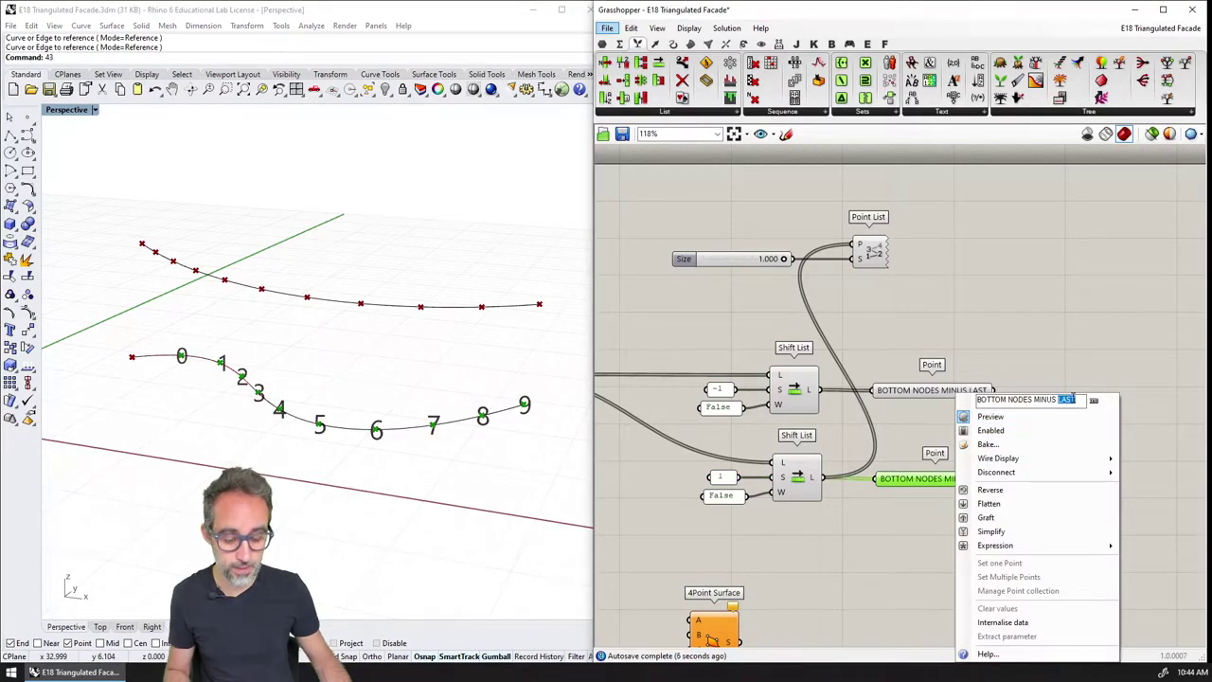
type("FIRST")
key("Return")
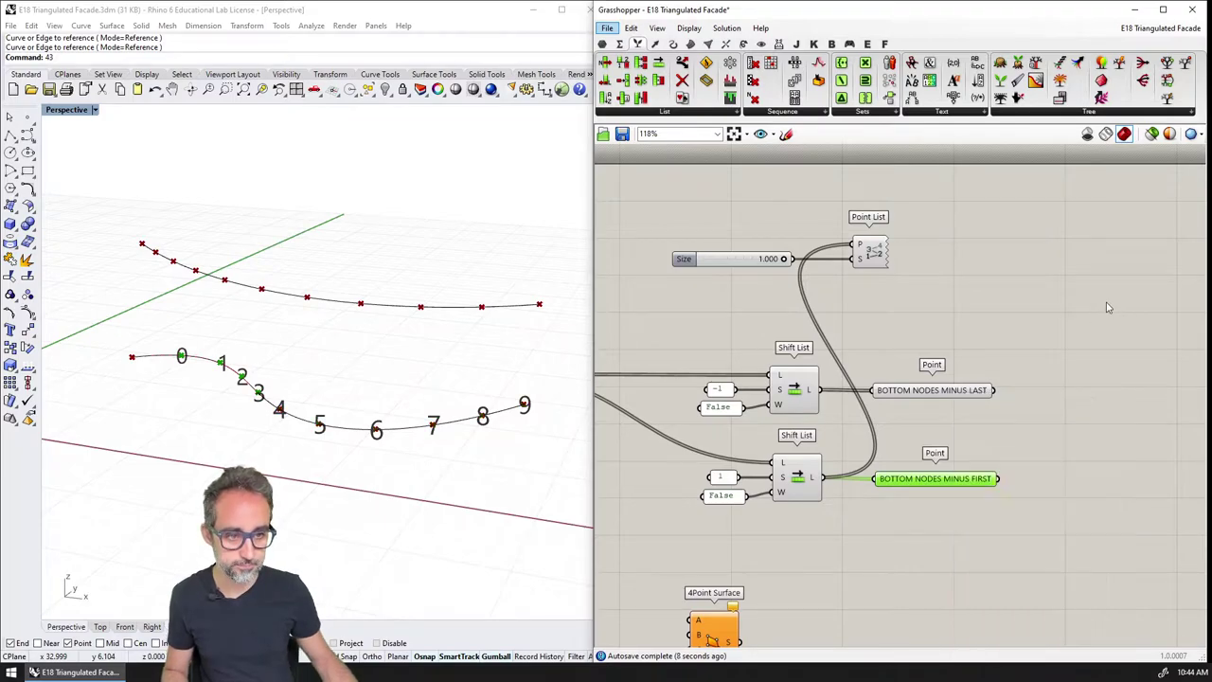
left_click(1104, 306)
Duplicate both Shift List setups below and feed TOP NODES into their list inputs.
scroll(1085, 244, "down", 3)
left_click_drag(871, 499, 885, 579)
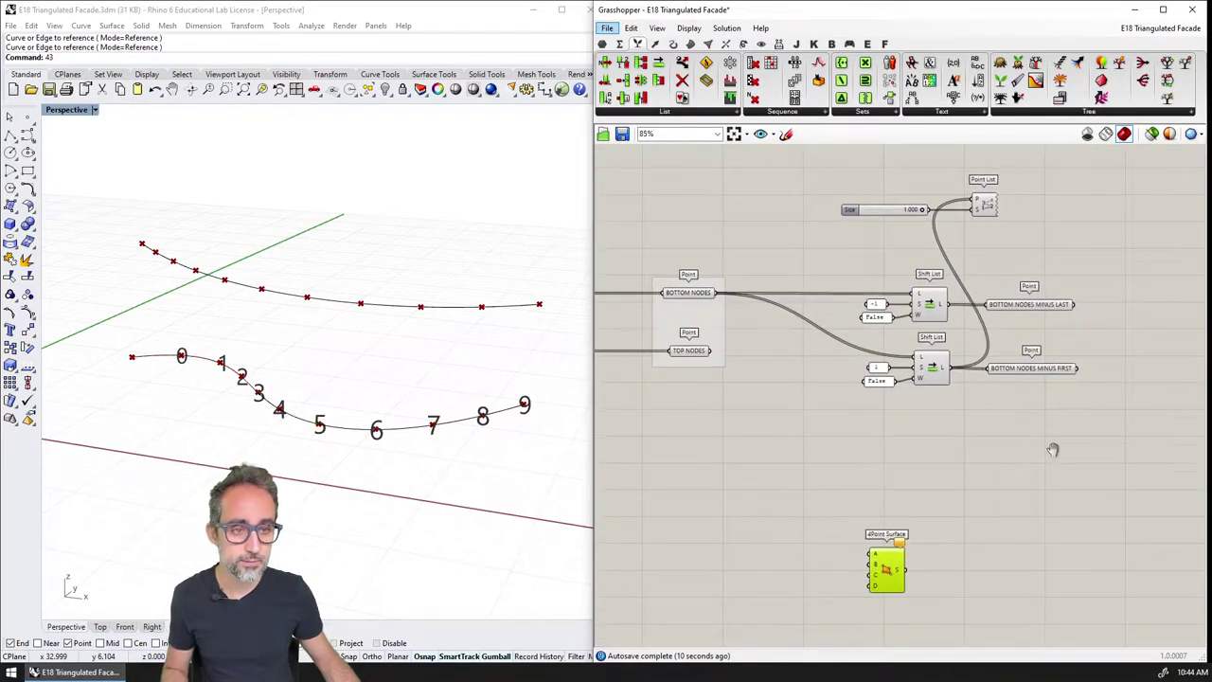
left_click_drag(838, 434, 878, 521)
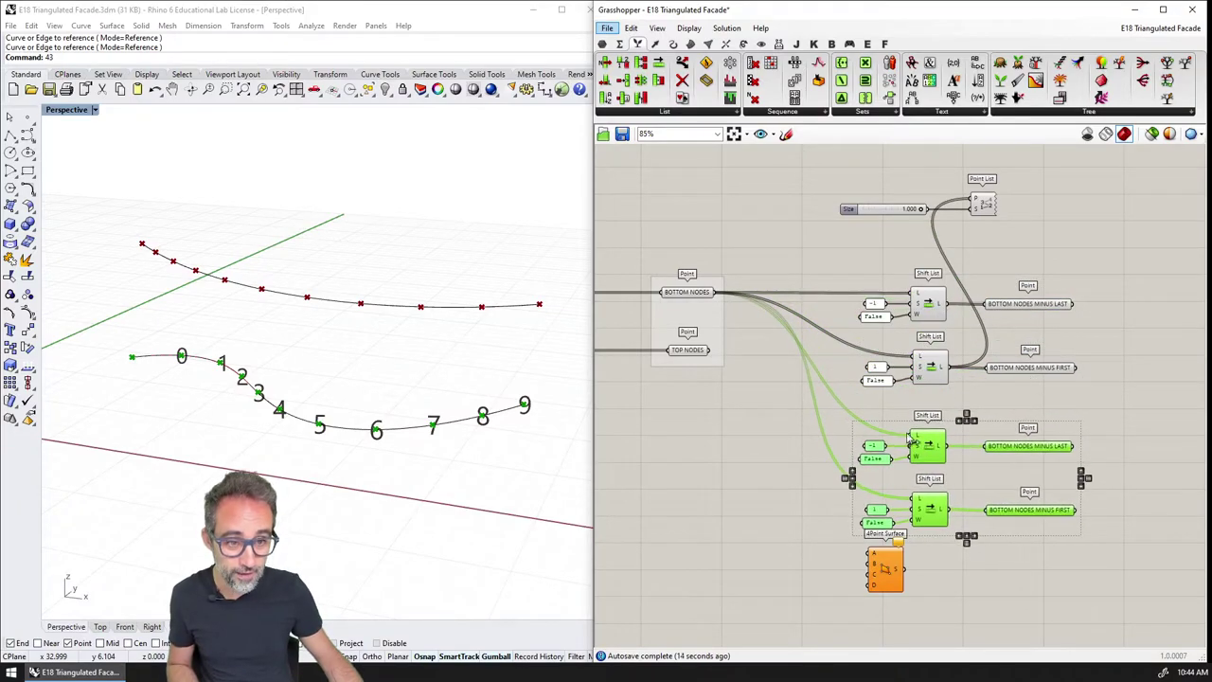
right_click_drag(772, 420, 772, 366)
left_click(771, 365)
left_click_drag(710, 297, 914, 382)
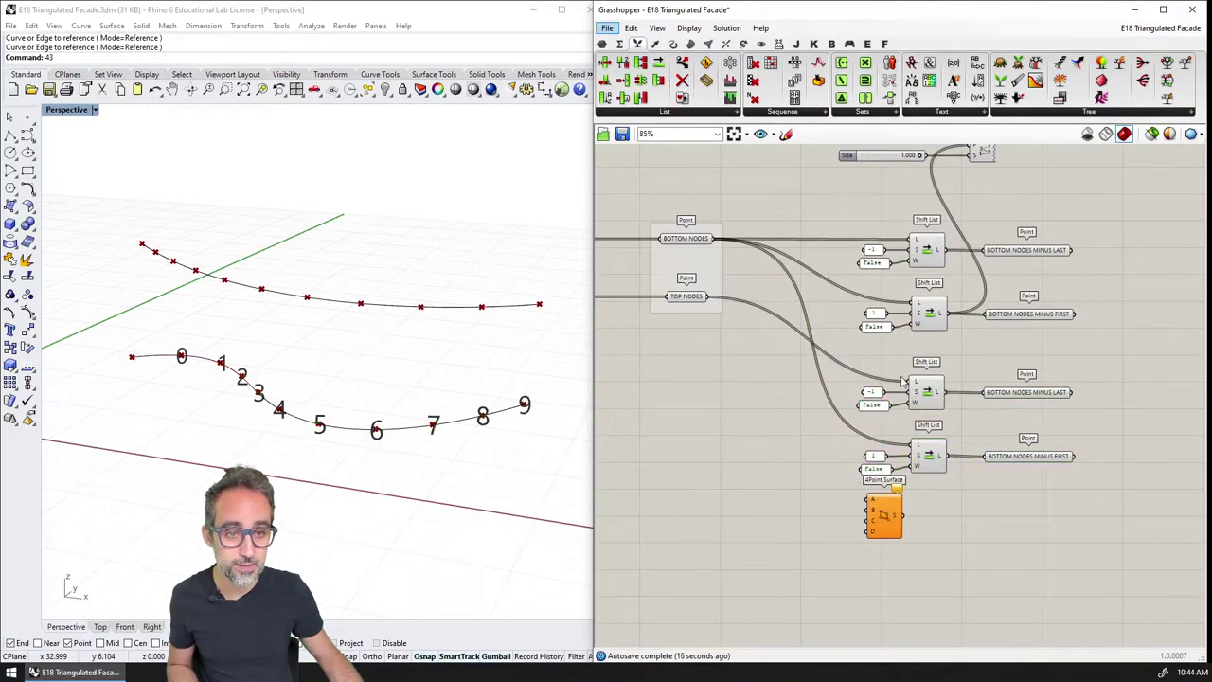
left_click_drag(710, 297, 915, 445)
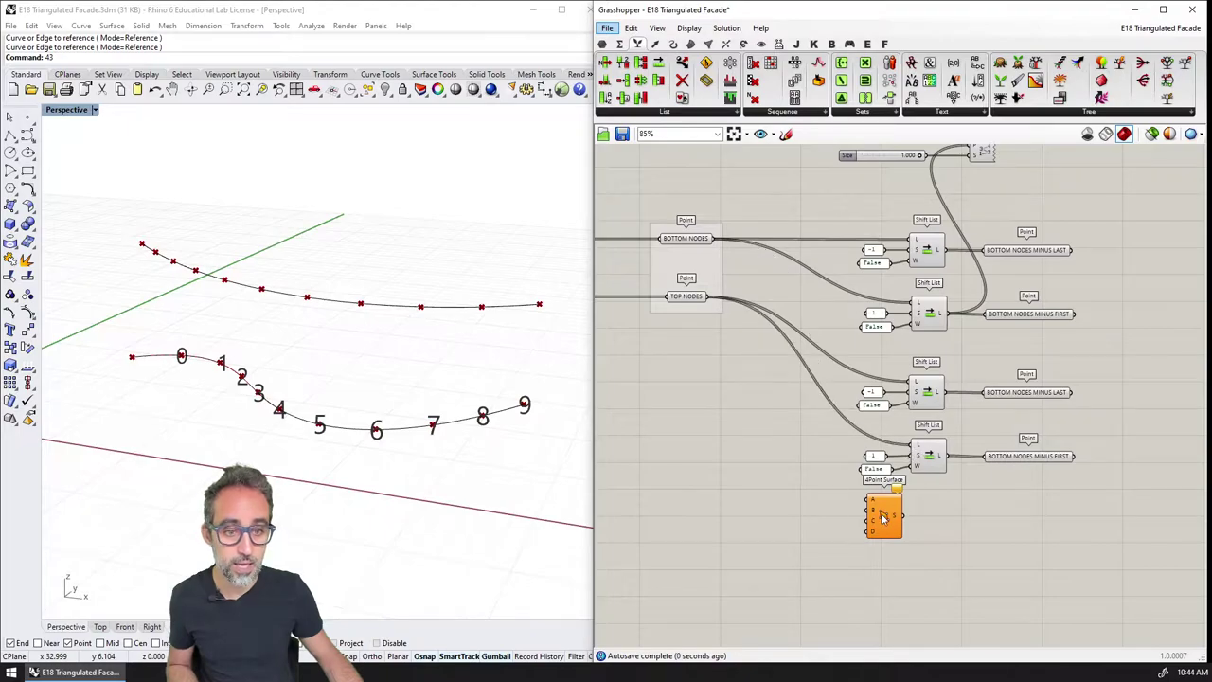
Number the -1 shifted top points and rename that output TOP NODES MINUS LAST.
left_click_drag(872, 505, 919, 538)
right_click_drag(948, 414, 905, 459)
left_click_drag(897, 438, 923, 194)
left_click(969, 437)
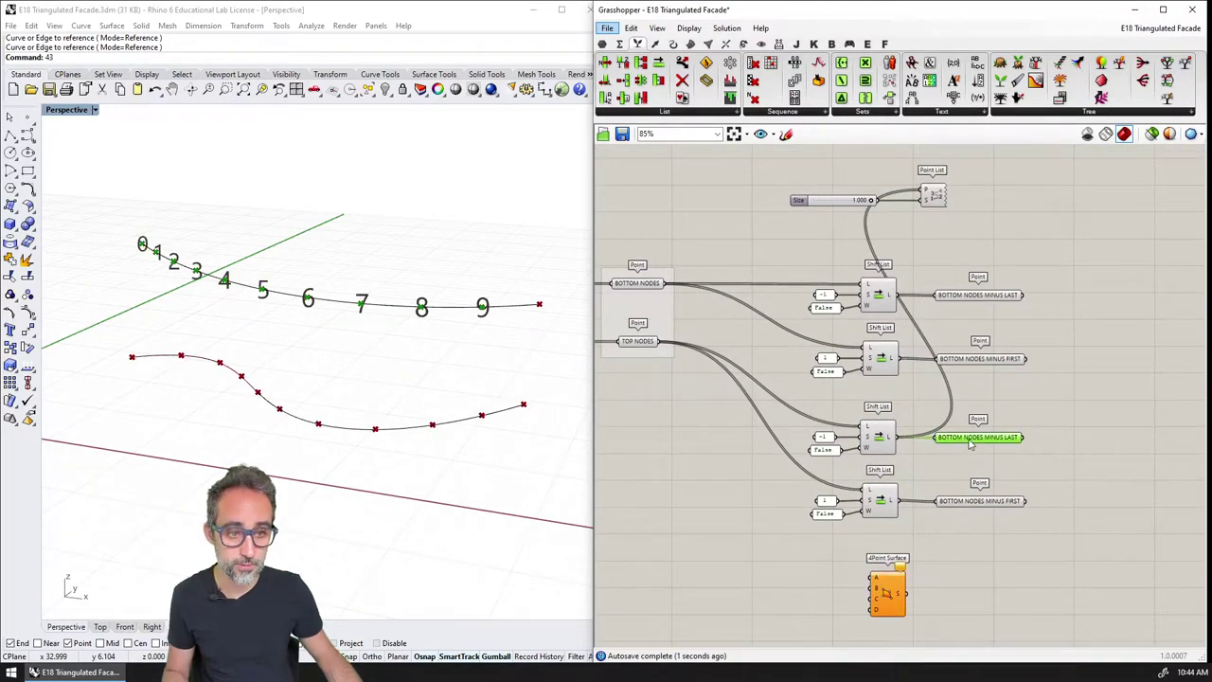
right_click(970, 437)
double_click(1006, 400)
type("TOP NODES MINUS LAST")
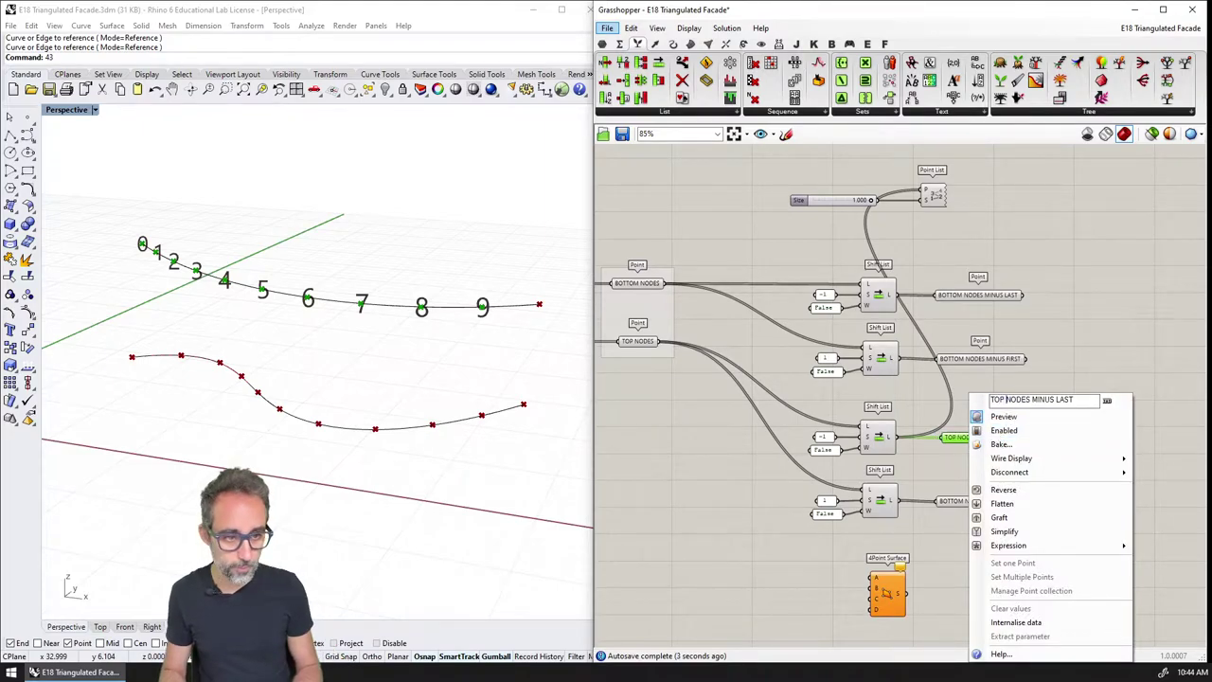
left_click(1057, 369)
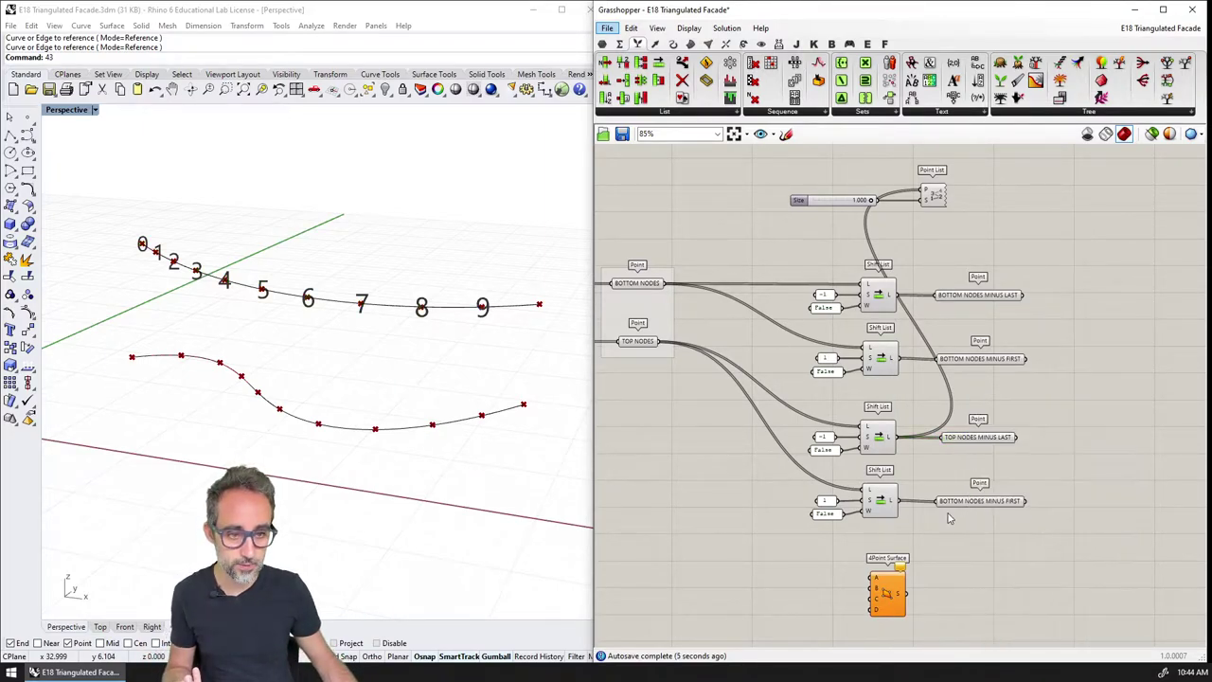
Rename the other output TOP NODES MINUS FIRST and number its points.
left_click(954, 501)
right_click(954, 501)
double_click(989, 399)
right_click(990, 399)
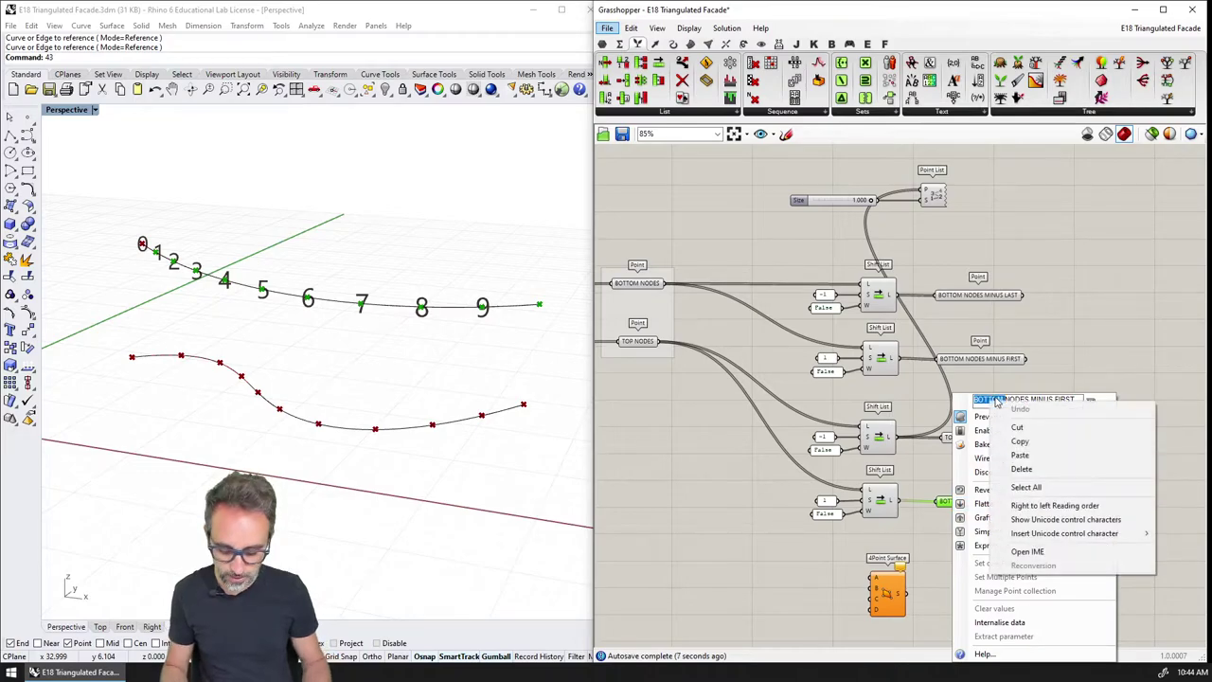
key("Escape")
type("TOP")
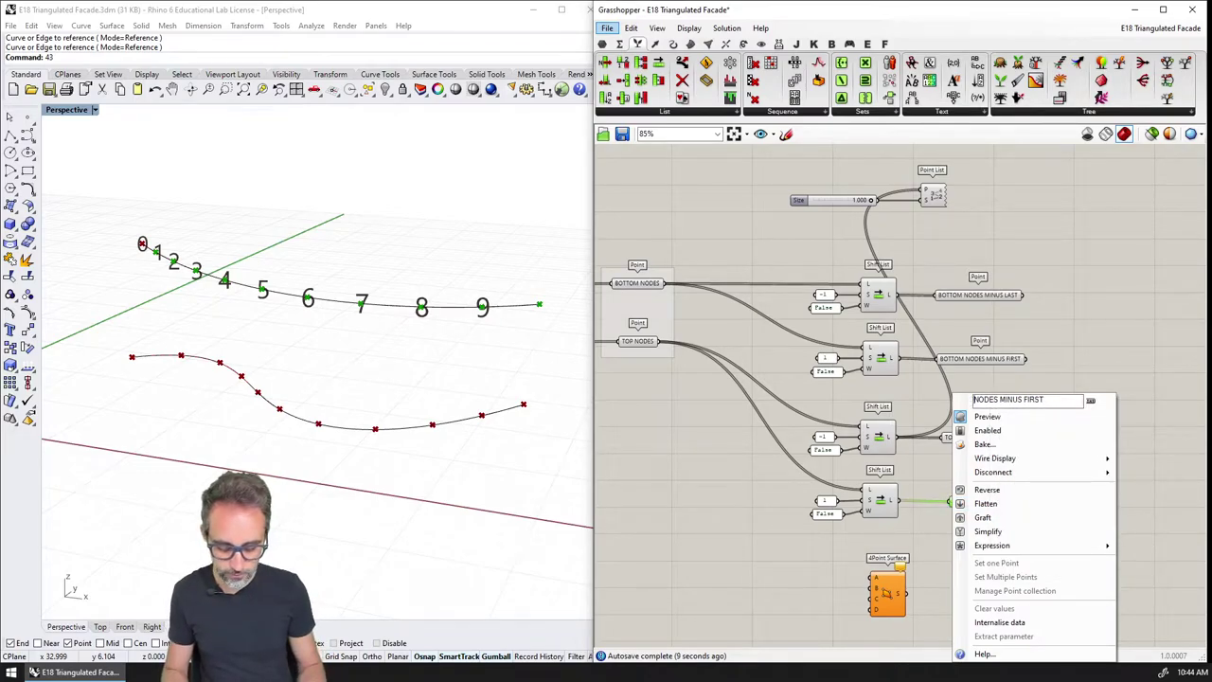
left_click(1070, 303)
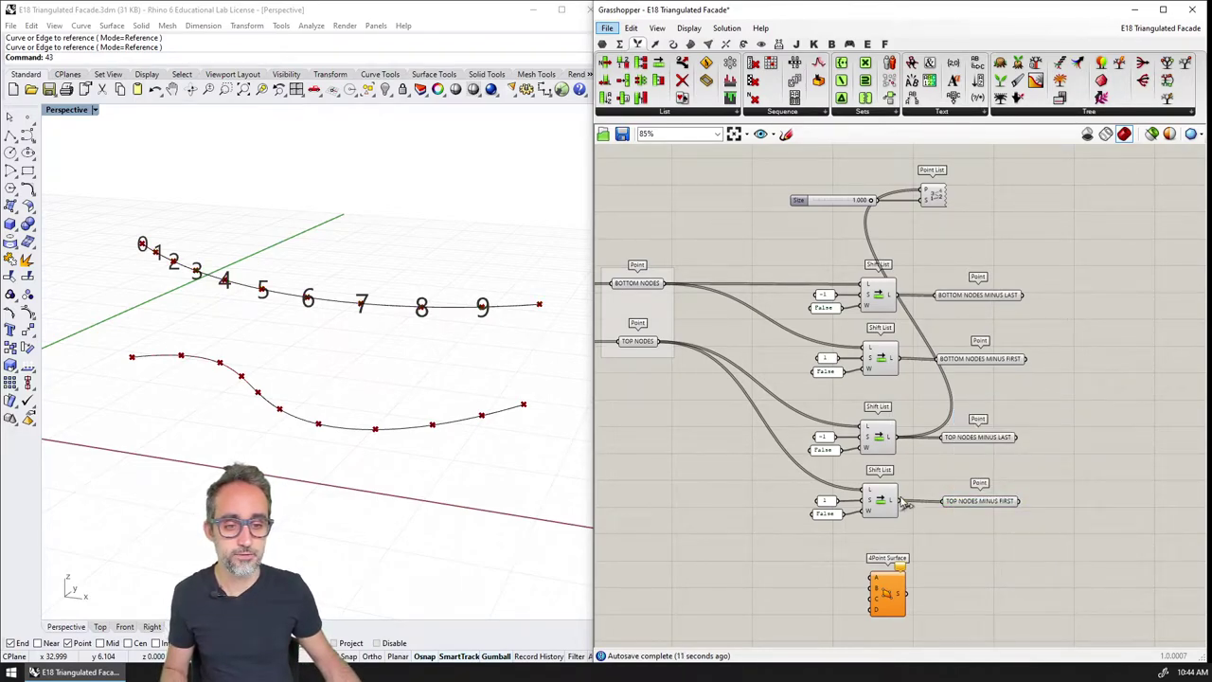
left_click_drag(905, 505, 924, 195)
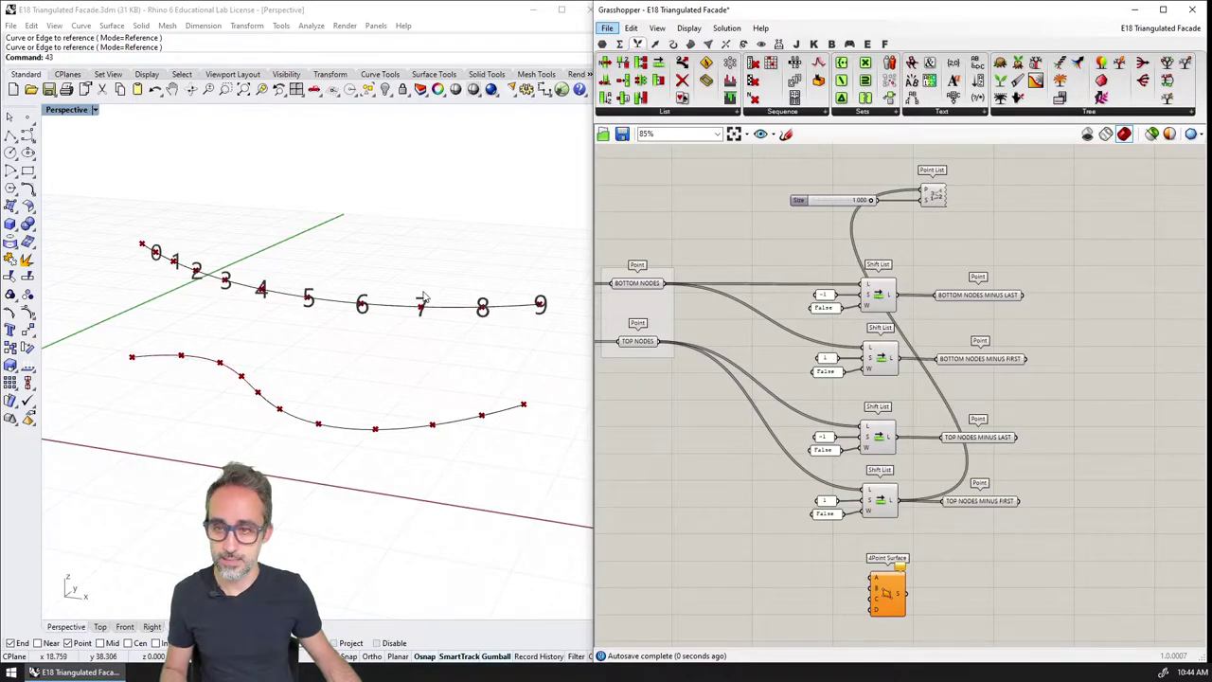
right_click_drag(425, 298, 104, 277)
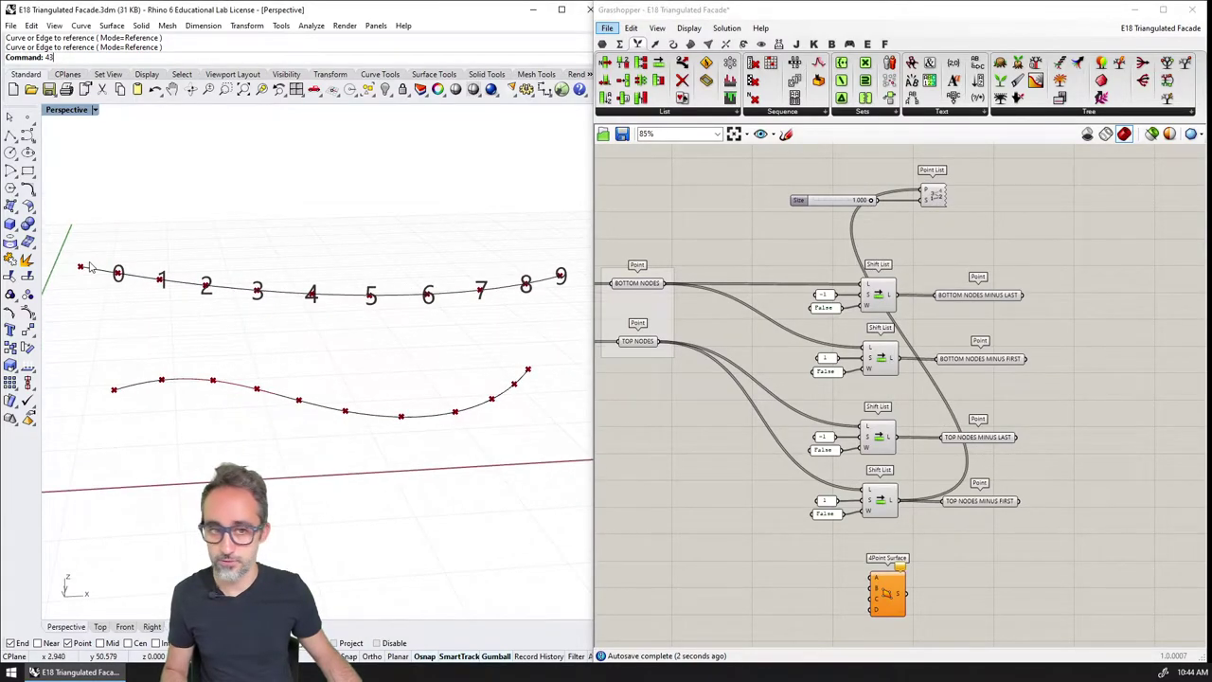
Group the four shifted node lists and move the 4Point Surface to the right.
right_click_drag(977, 332, 970, 228)
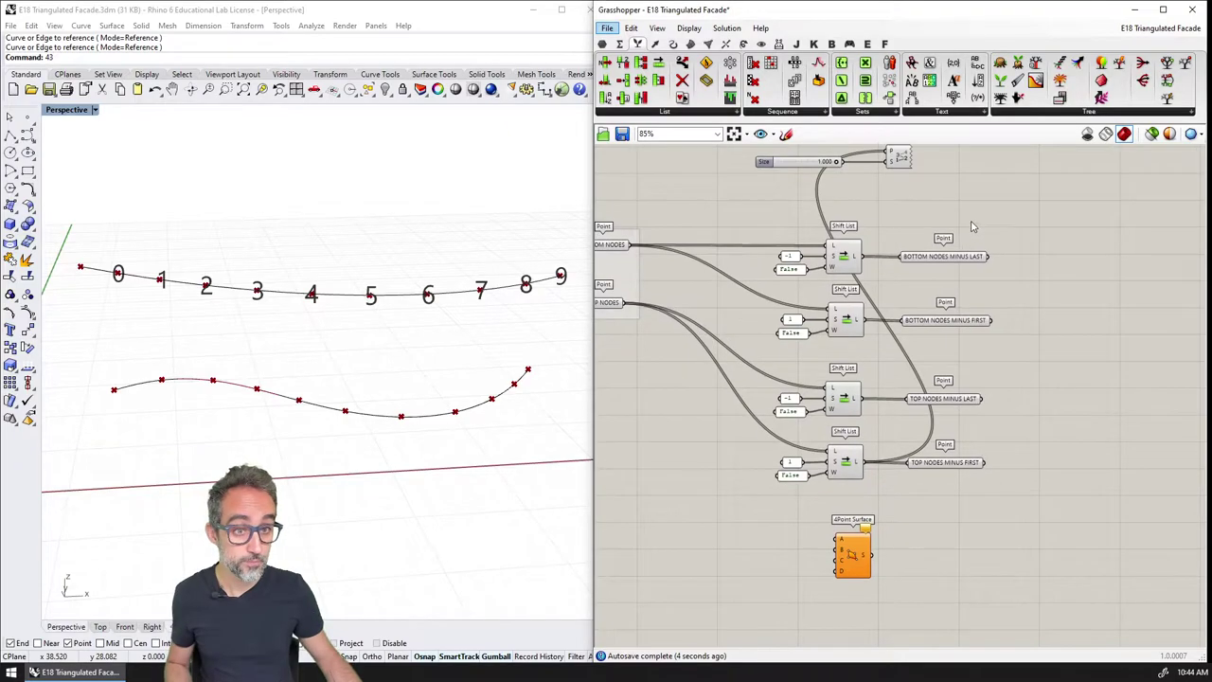
left_click_drag(1015, 203, 762, 501)
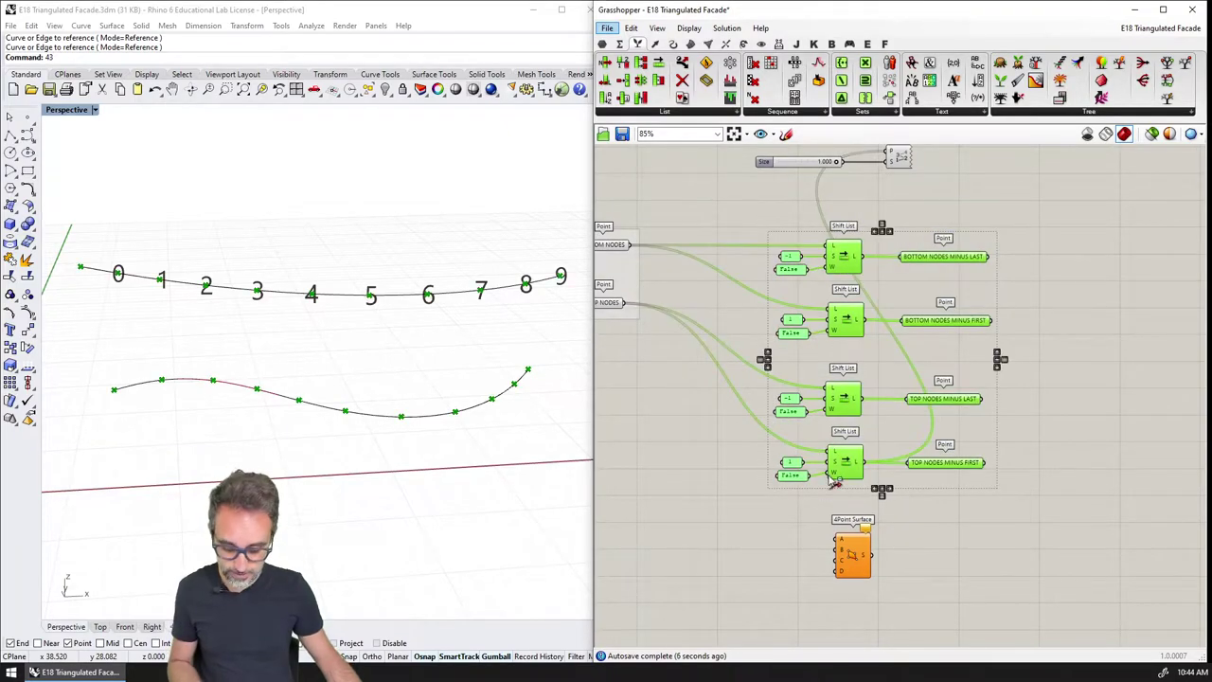
left_click(964, 500)
left_click_drag(852, 552, 1071, 427)
scroll(1049, 385, "up", 2)
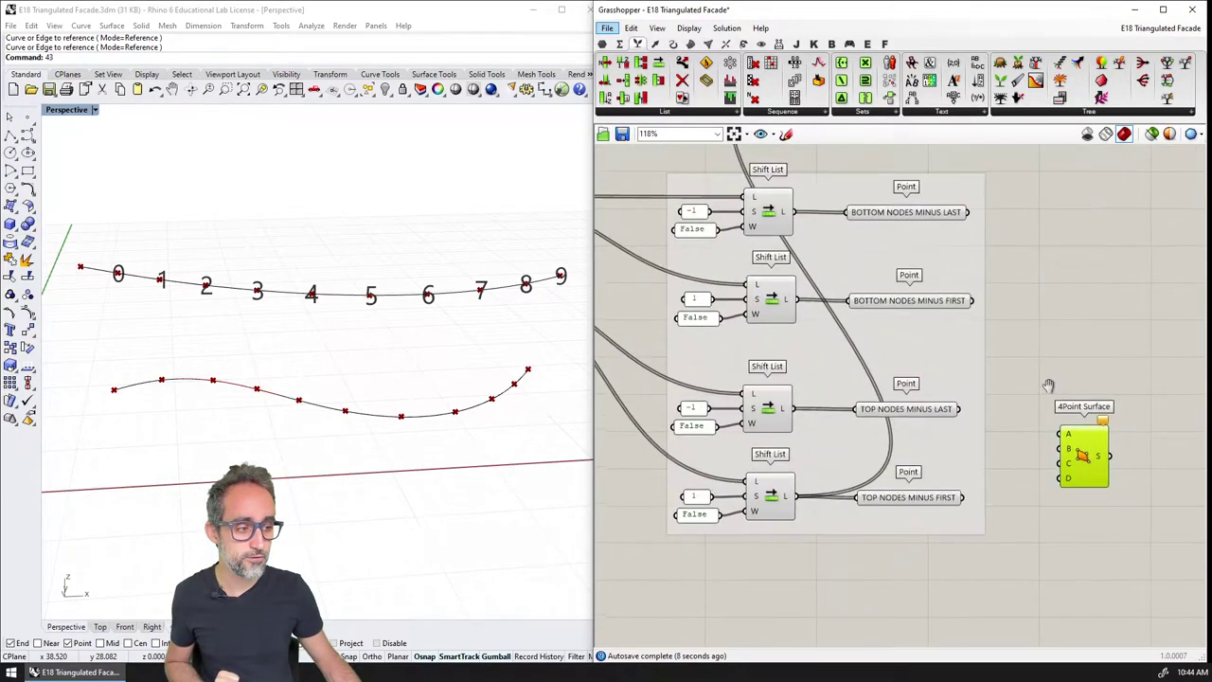
right_click_drag(1049, 385, 1111, 454)
left_click(862, 272)
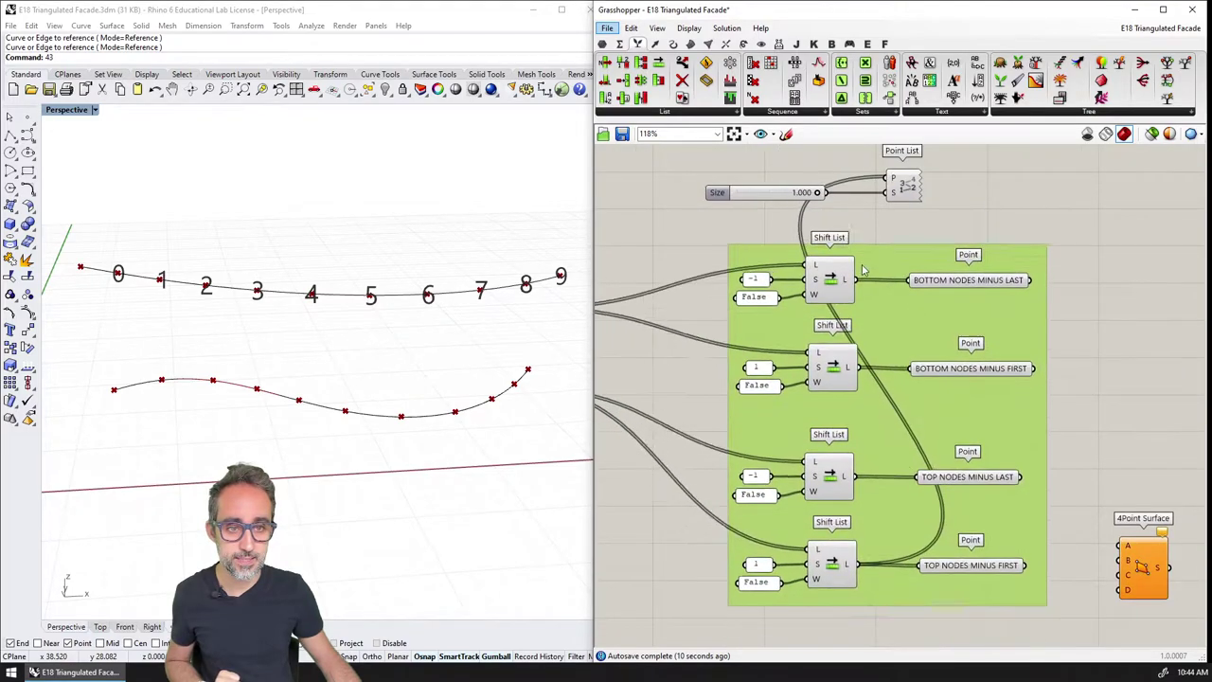
left_click_drag(862, 272, 850, 321)
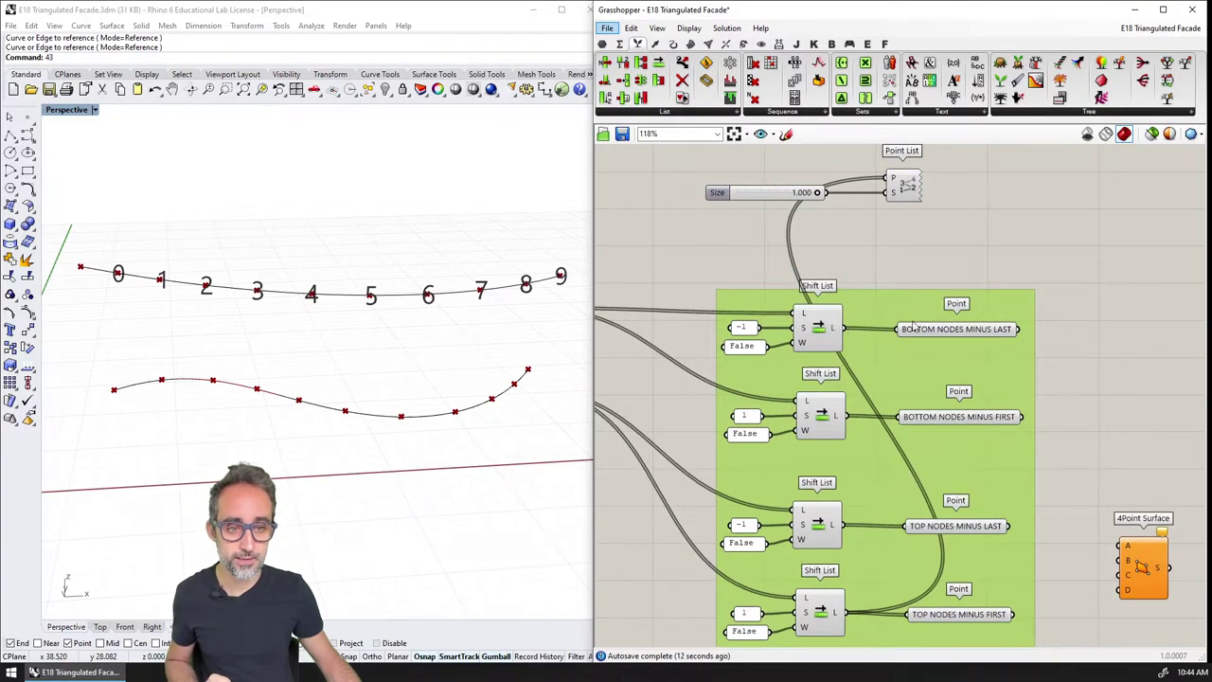
Feed BOTTOM NODES MINUS LAST into the Point List to number its points 0 to 9.
left_click_drag(1020, 329, 892, 178)
left_click_drag(966, 179, 687, 214)
left_click_drag(907, 194, 1012, 201)
Raise the 4Point Surface to sit beside the shifted lists.
right_click_drag(533, 392, 577, 376)
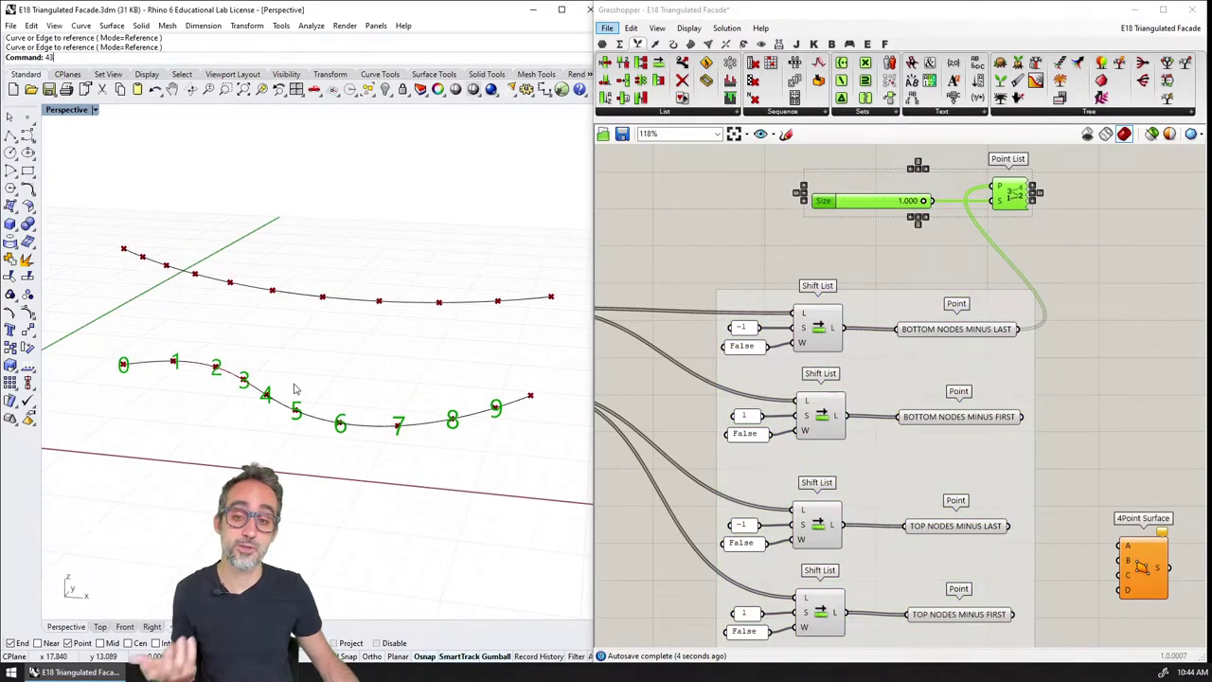
right_click_drag(294, 388, 320, 362)
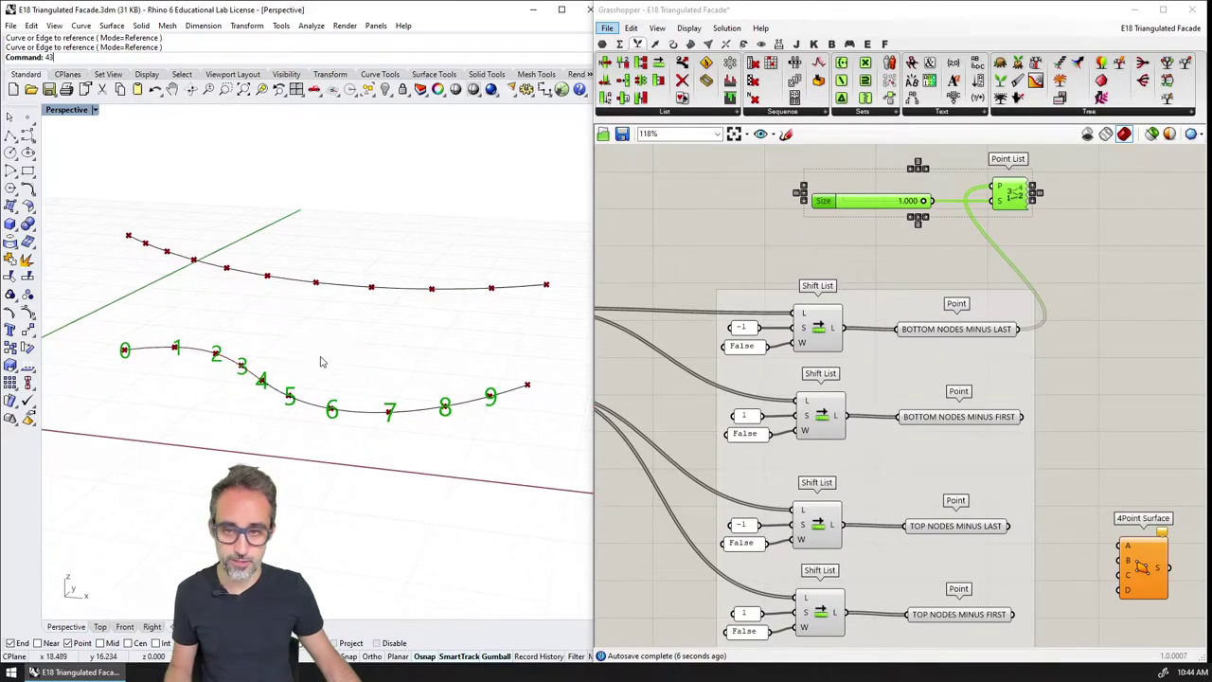
right_click_drag(1009, 425, 985, 390)
left_click_drag(1122, 533, 1127, 324)
left_click(1085, 336)
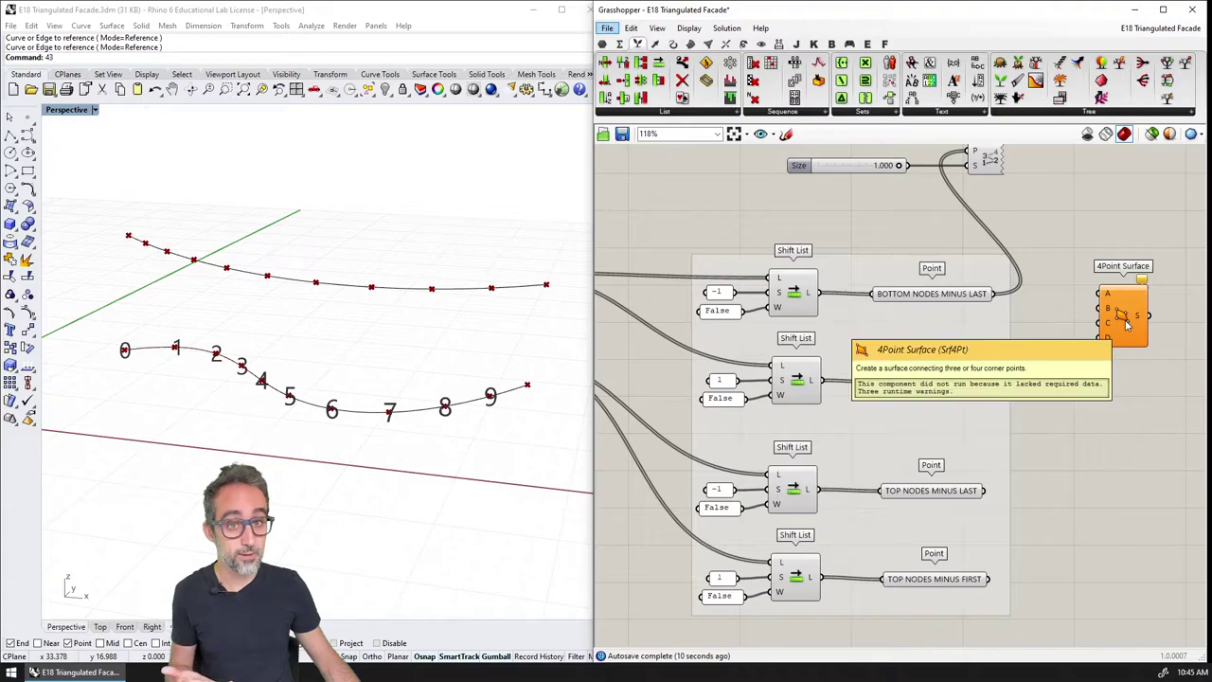
left_click(672, 44)
left_click_drag(1125, 402, 1120, 391)
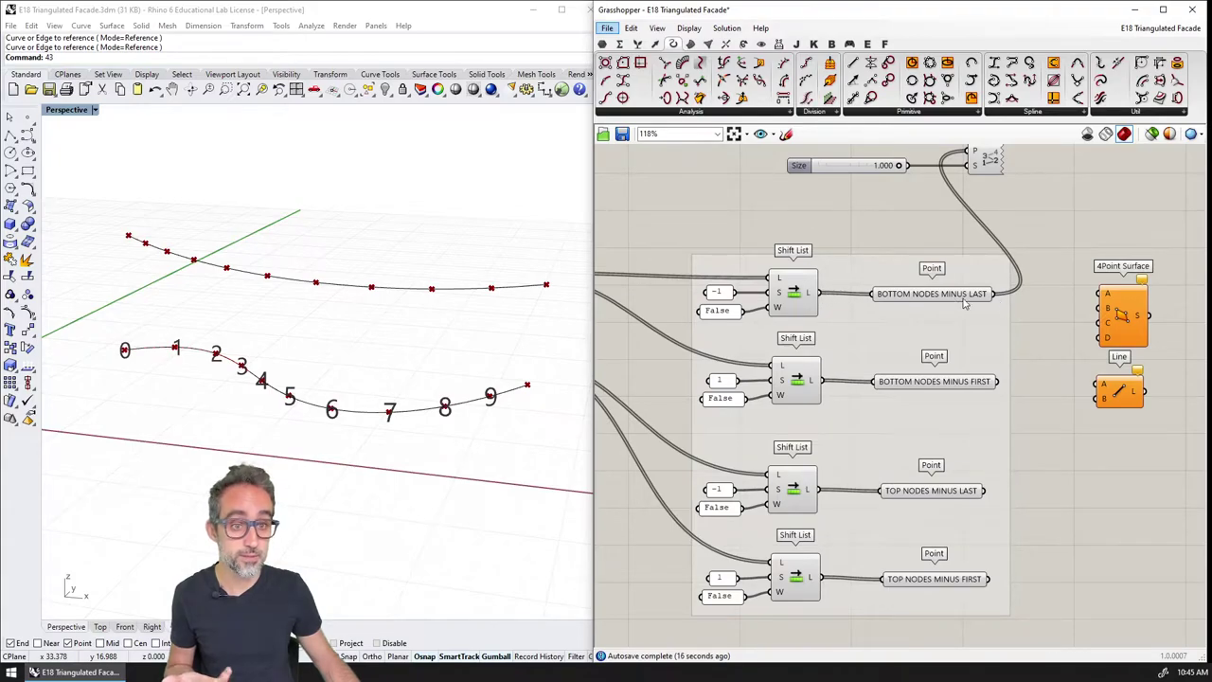
left_click_drag(994, 295, 1102, 390)
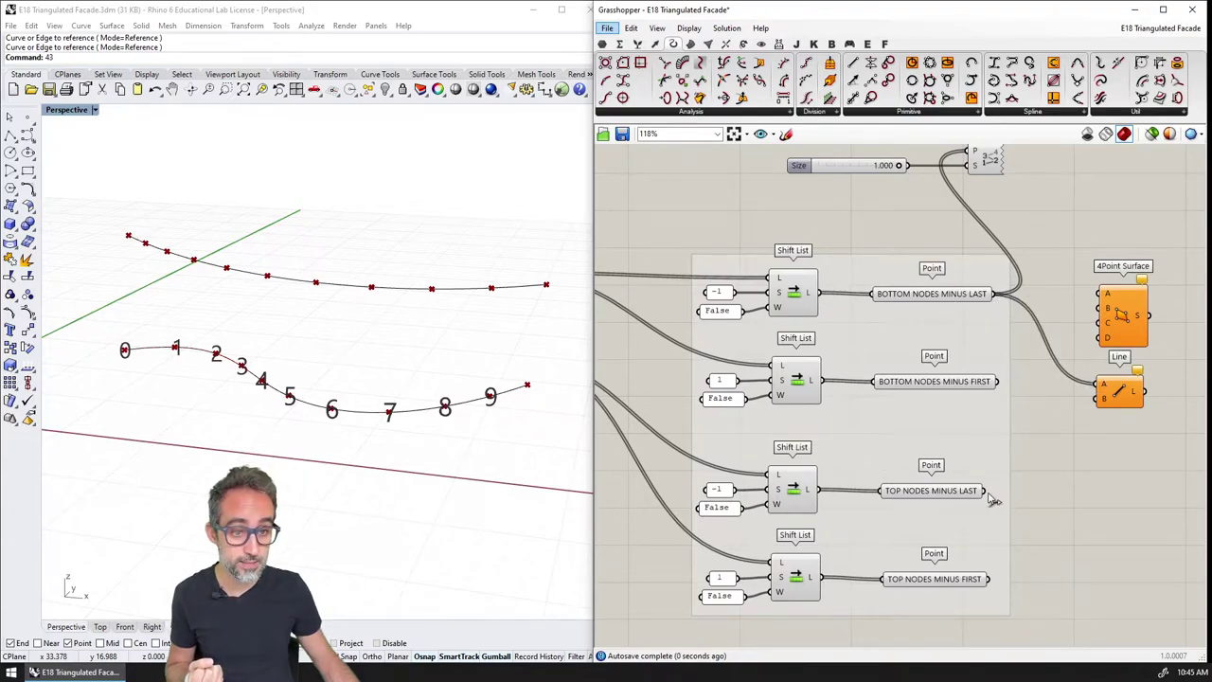
left_click_drag(988, 492, 1096, 397)
key("ctrl+z")
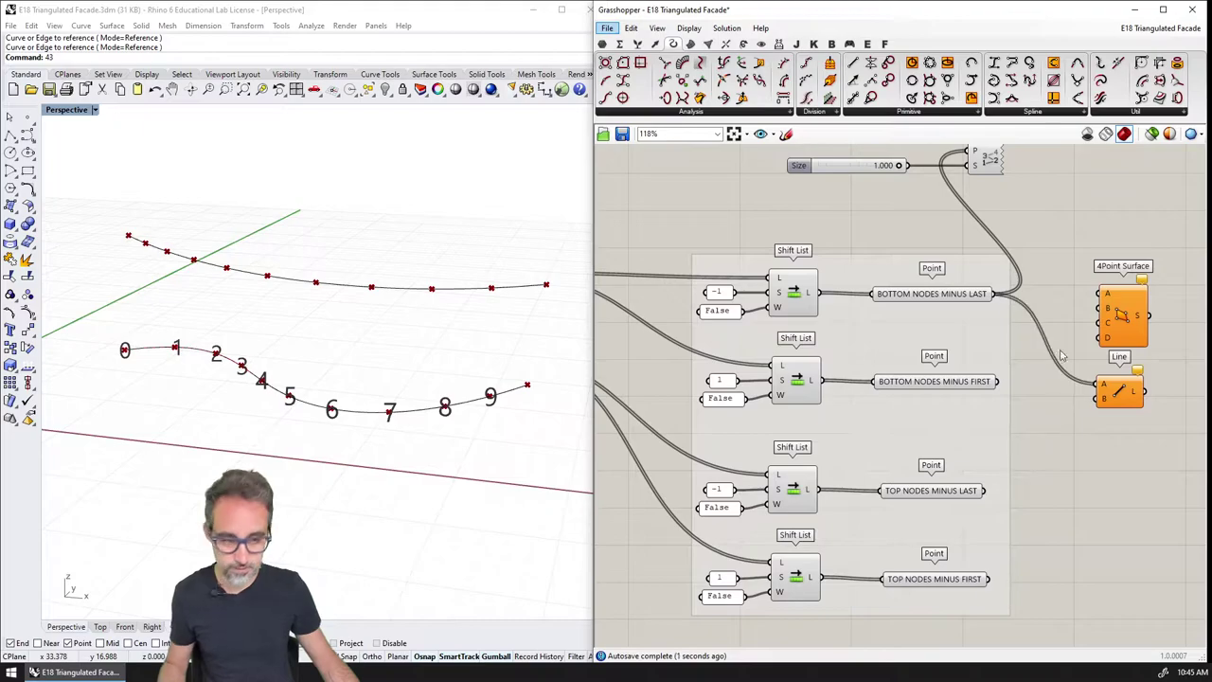
left_click_drag(985, 493, 1101, 398)
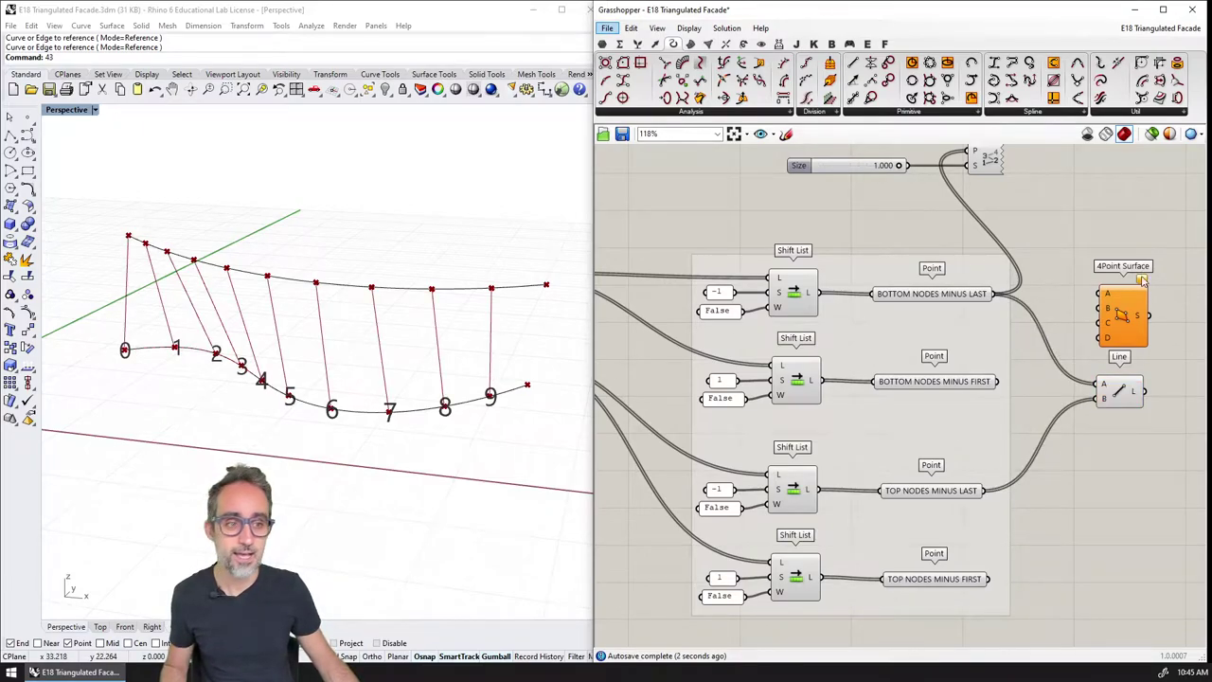
left_click(1133, 320)
left_click(1127, 389)
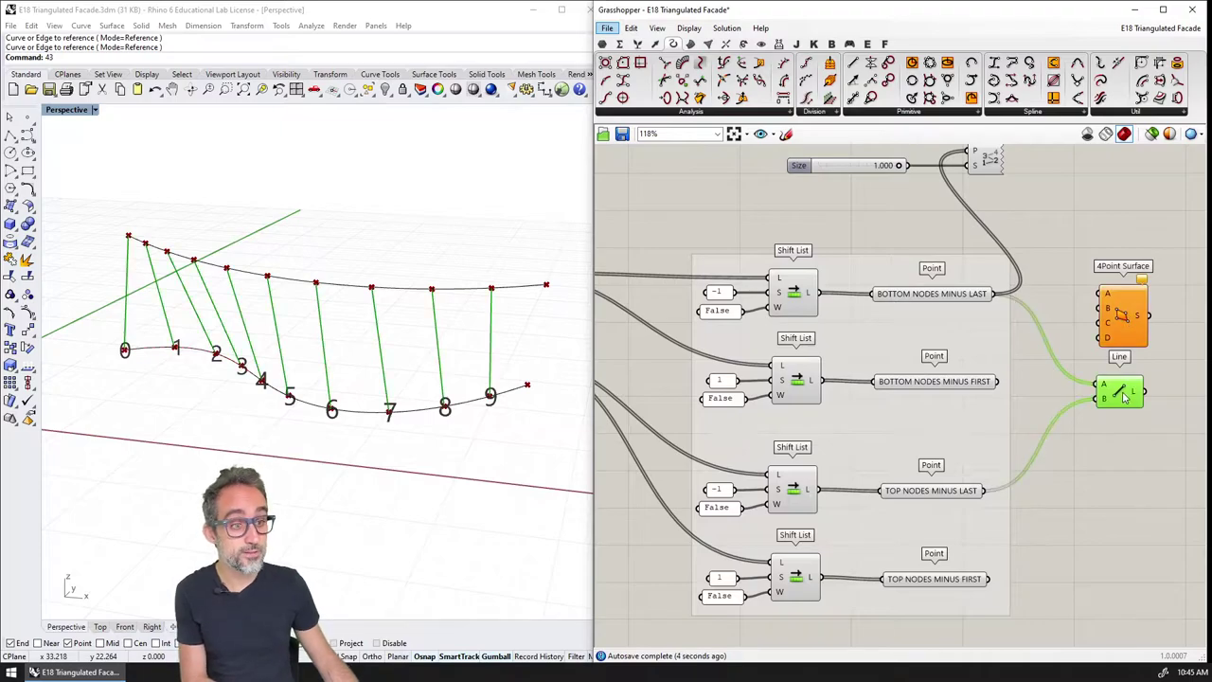
key("Delete")
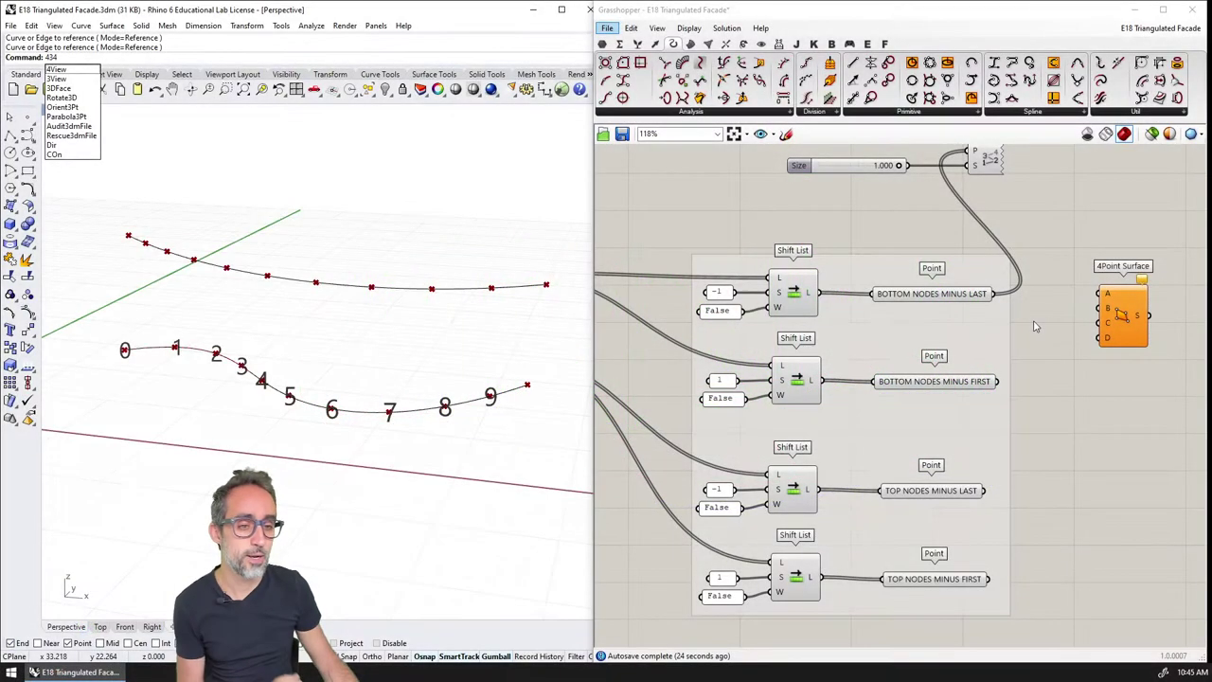
Wire BOTTOM NODES MINUS LAST, BOTTOM NODES MINUS FIRST and TOP NODES MINUS LAST into 4Point Surface A, B, C.
left_click_drag(996, 295, 1098, 295)
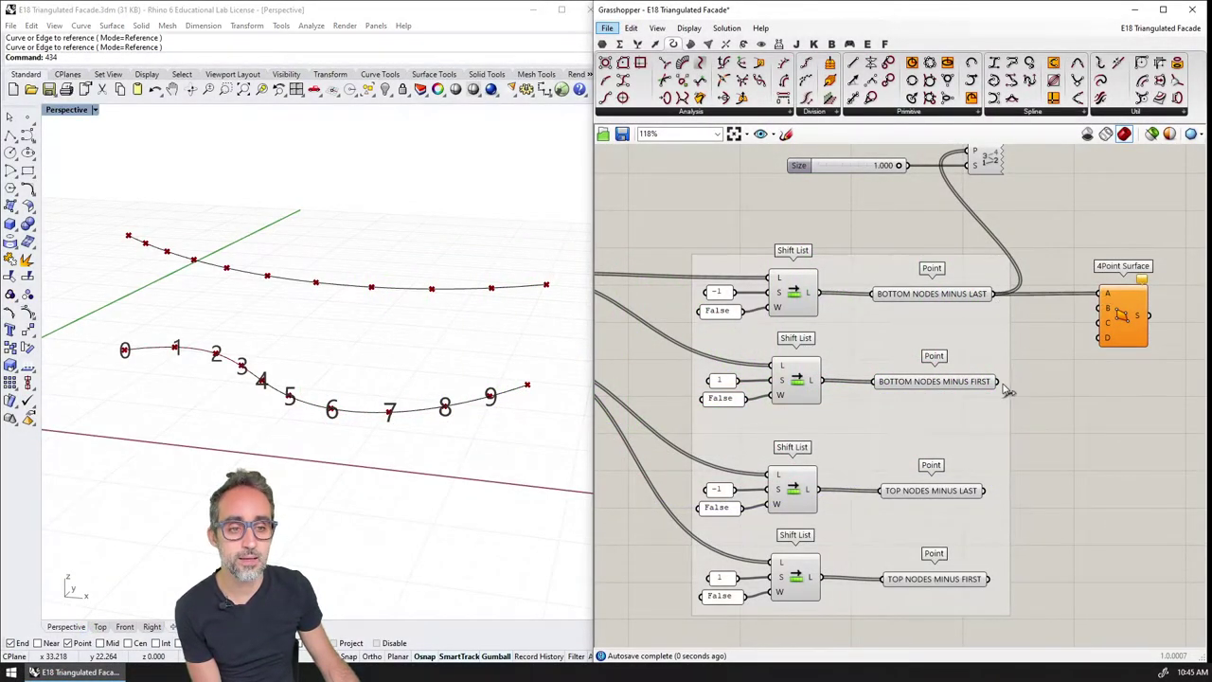
left_click_drag(998, 383, 1106, 308)
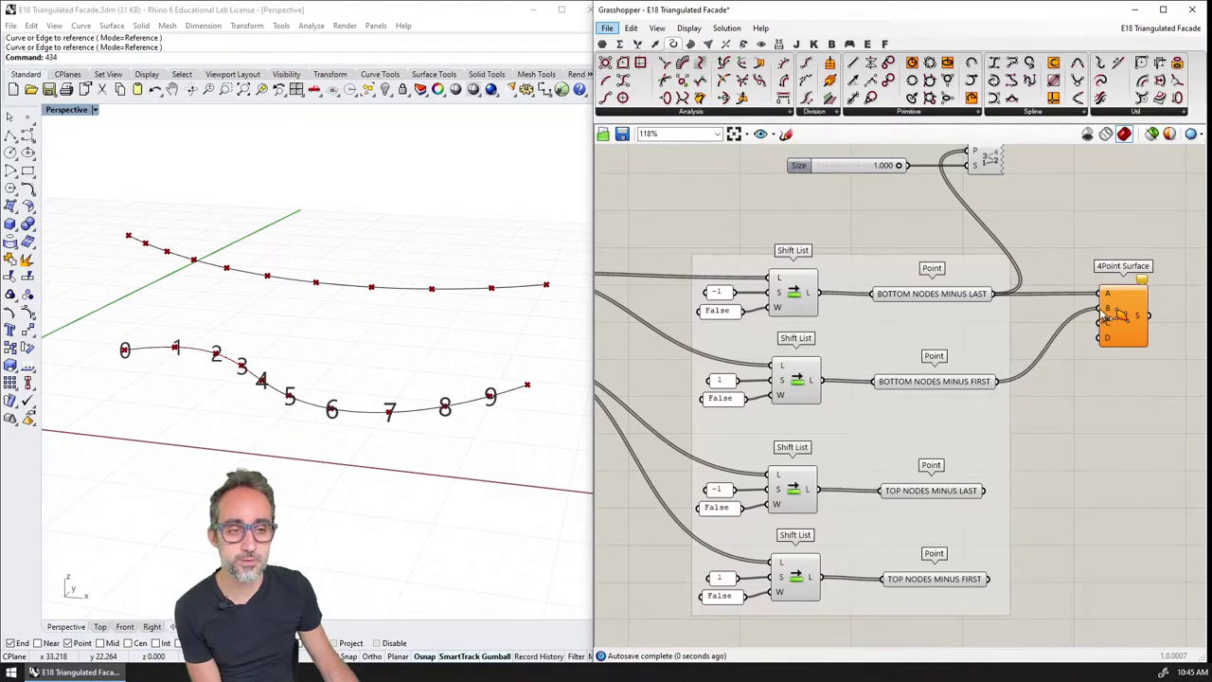
left_click_drag(995, 495, 1096, 324)
right_click_drag(572, 415, 304, 415)
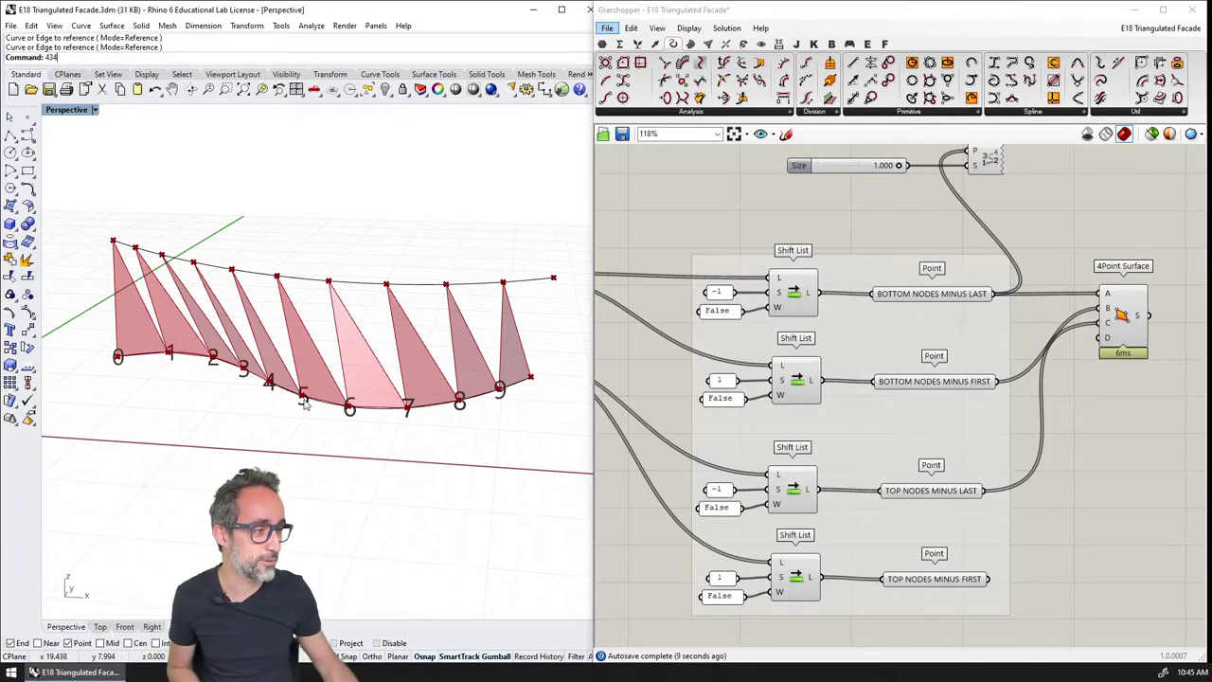
right_click_drag(303, 402, 366, 322)
Add a second 4Point Surface via the '4point' search, placed below the first.
right_click_drag(1124, 328, 1020, 263)
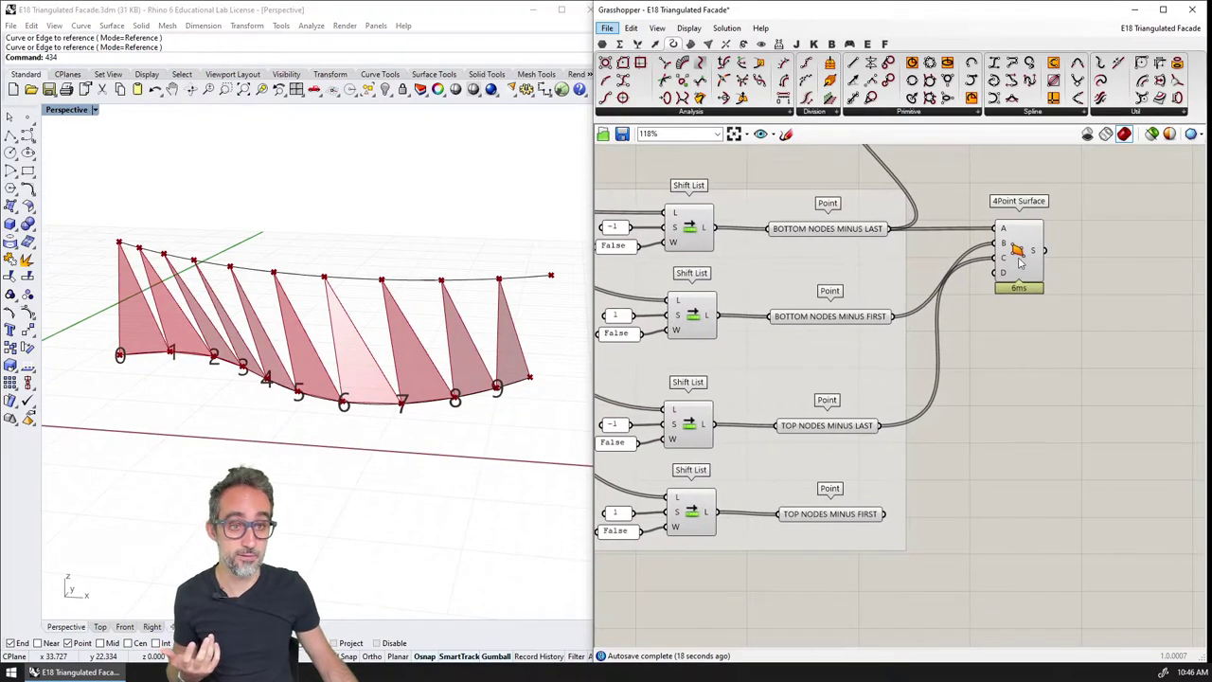
double_click(1005, 393)
type("4point")
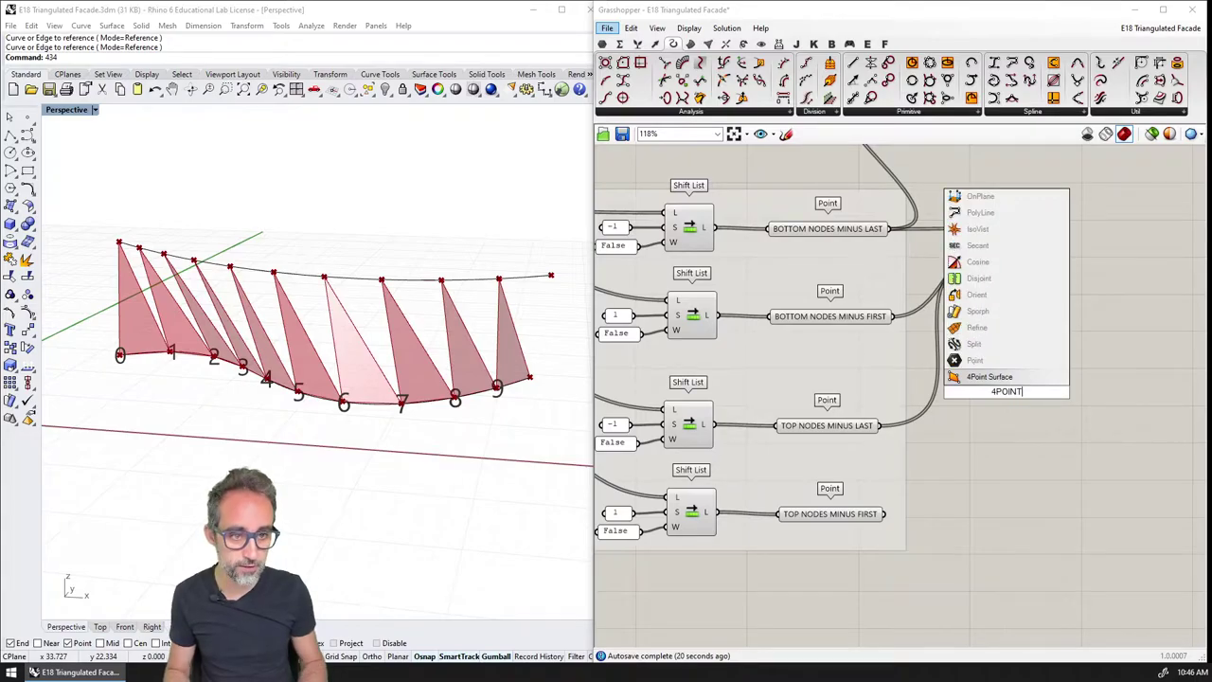
key("Return")
left_click_drag(1008, 396, 1021, 458)
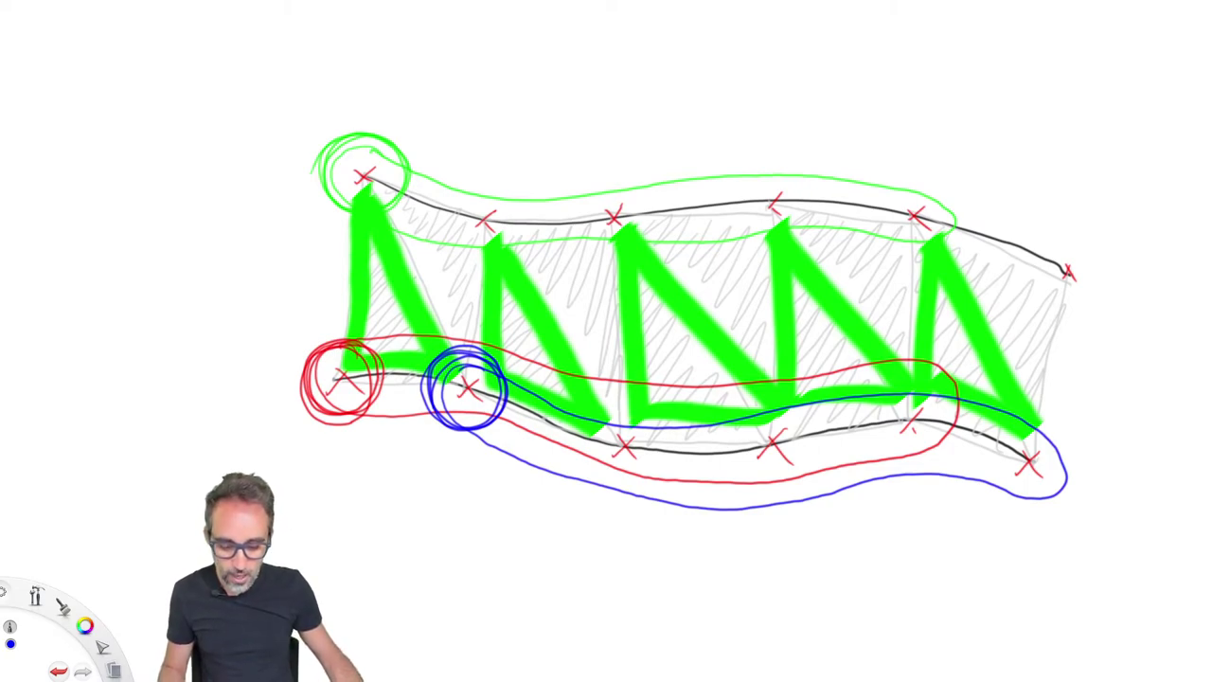
left_click_drag(492, 371, 470, 443)
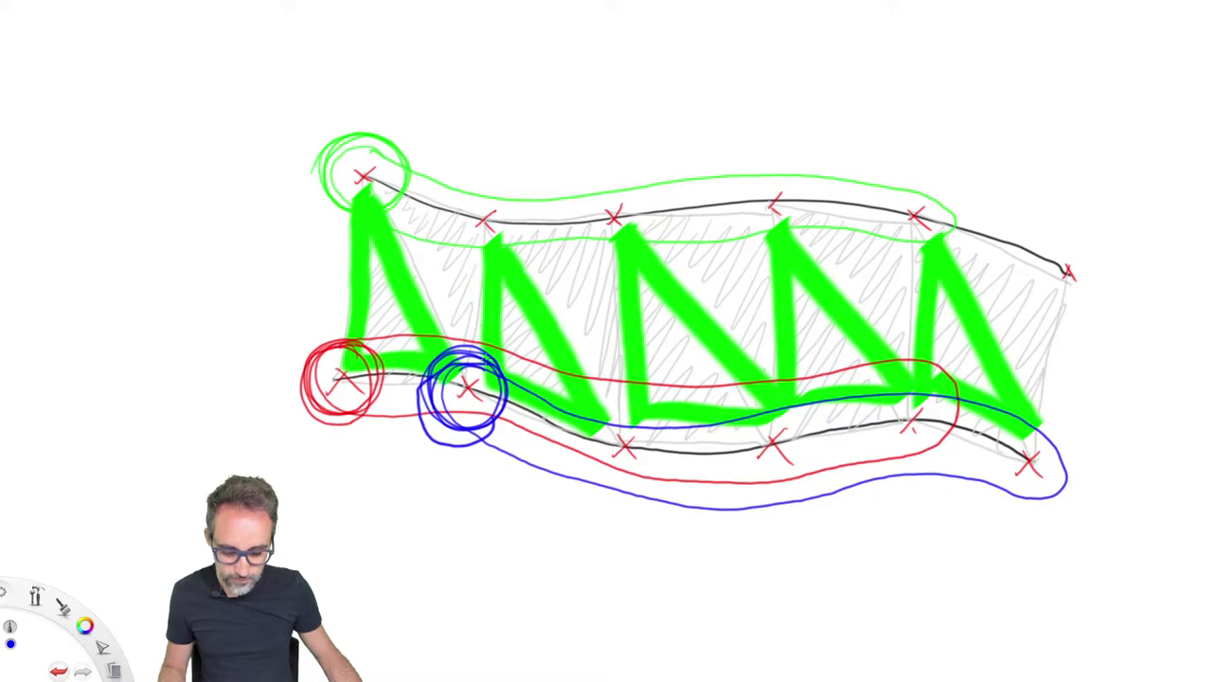
key("ctrl+z")
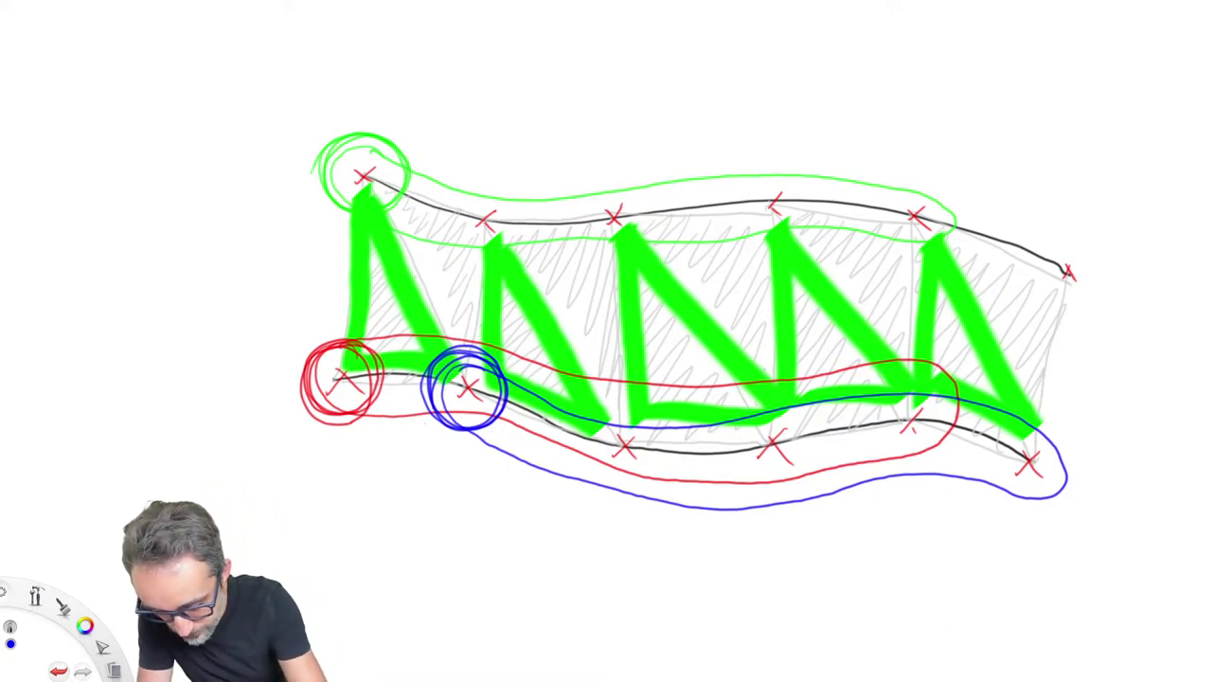
left_click(85, 625)
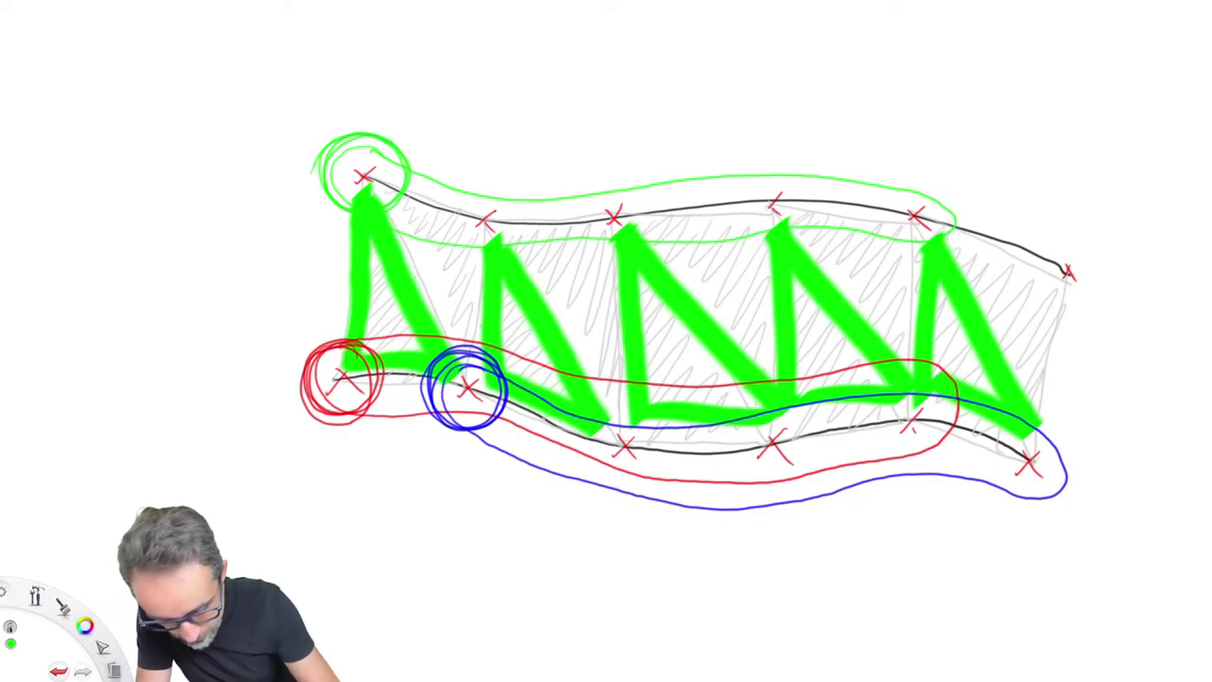
left_click_drag(466, 387, 479, 228)
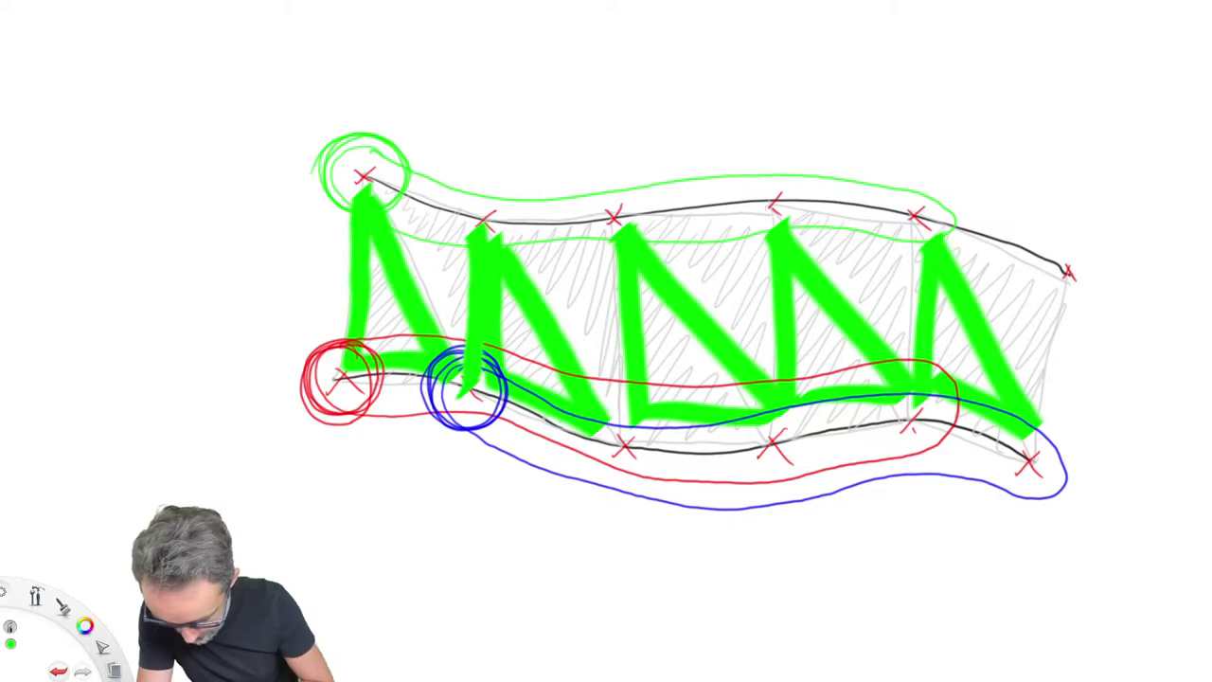
key("ctrl+z")
mouse_move(468, 368)
left_mouse_down()
mouse_move(487, 216)
mouse_move(364, 182)
mouse_move(426, 255)
mouse_move(466, 352)
mouse_move(487, 365)
mouse_move(439, 367)
mouse_move(487, 429)
mouse_move(510, 399)
mouse_move(492, 433)
mouse_move(705, 500)
mouse_move(971, 474)
left_mouse_up()
key("ctrl+z")
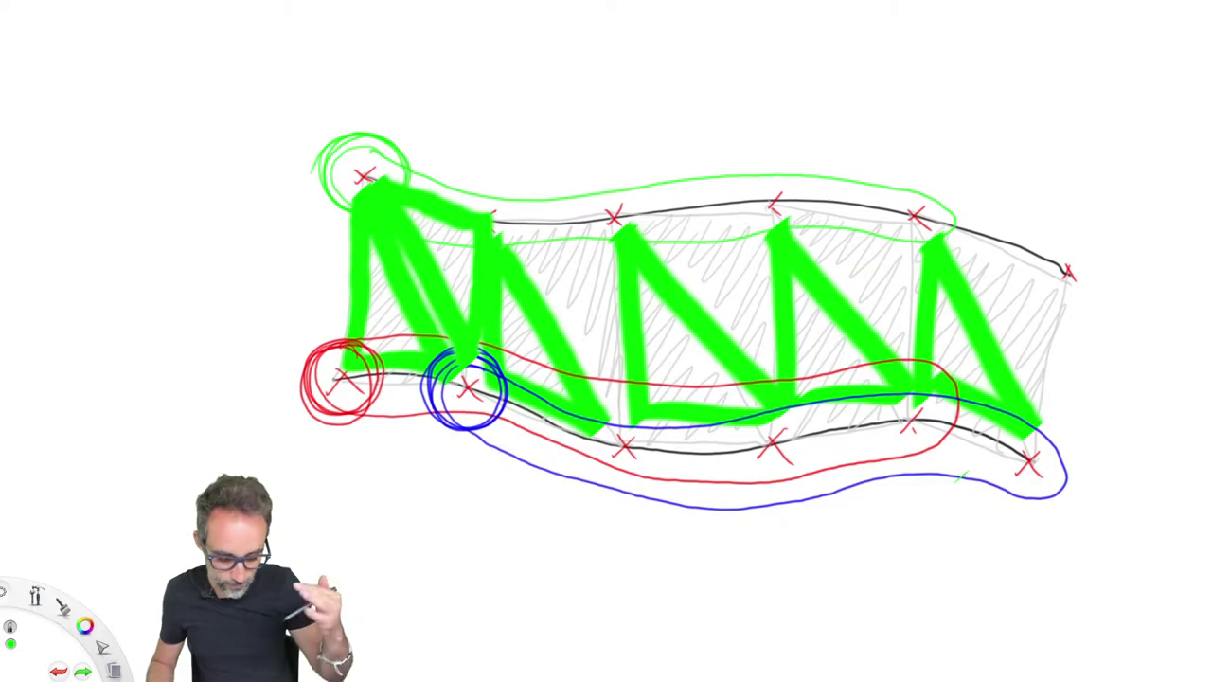
key("ctrl+z")
mouse_move(653, 169)
left_mouse_down()
mouse_move(611, 176)
mouse_move(616, 254)
mouse_move(1108, 284)
mouse_move(577, 175)
left_mouse_up()
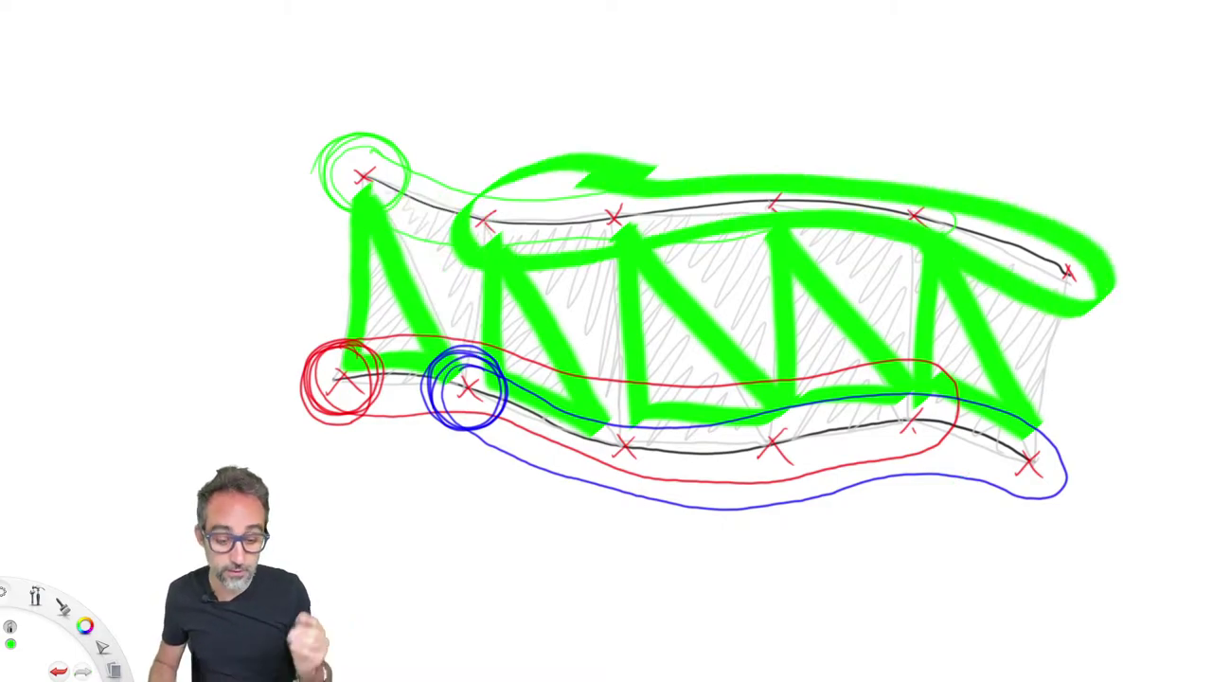
key("ctrl+z")
mouse_move(422, 125)
left_mouse_down()
mouse_move(310, 222)
mouse_move(958, 242)
mouse_move(755, 178)
mouse_move(390, 119)
left_mouse_up()
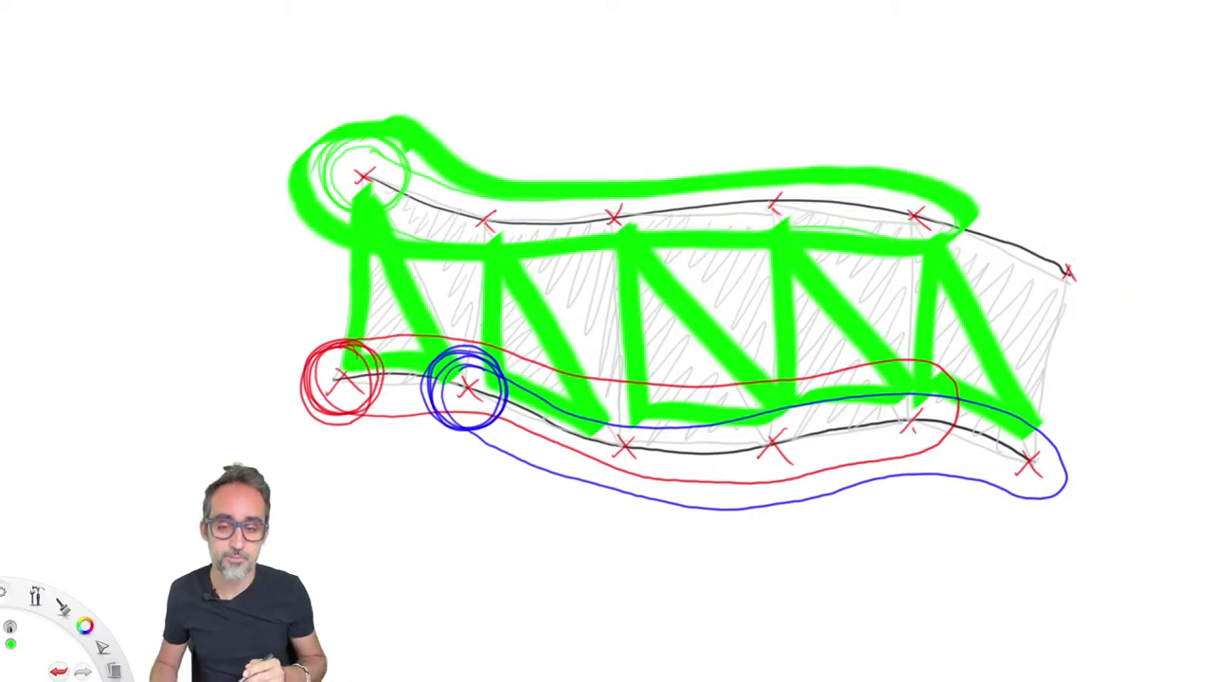
key("ctrl+z")
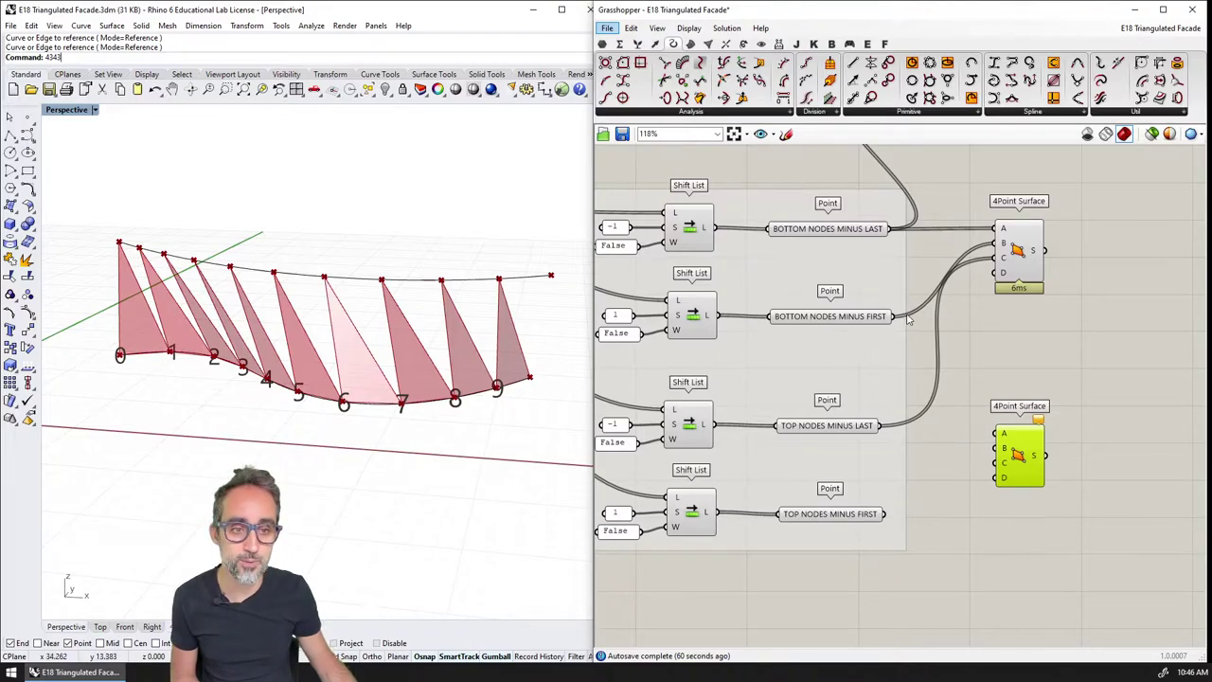
Wire BOTTOM NODES MINUS FIRST into the second surface's A and label the TOP NODES MINUS FIRST points.
mouse_move(907, 320)
left_mouse_down()
mouse_move(947, 352)
mouse_move(1001, 433)
left_mouse_up()
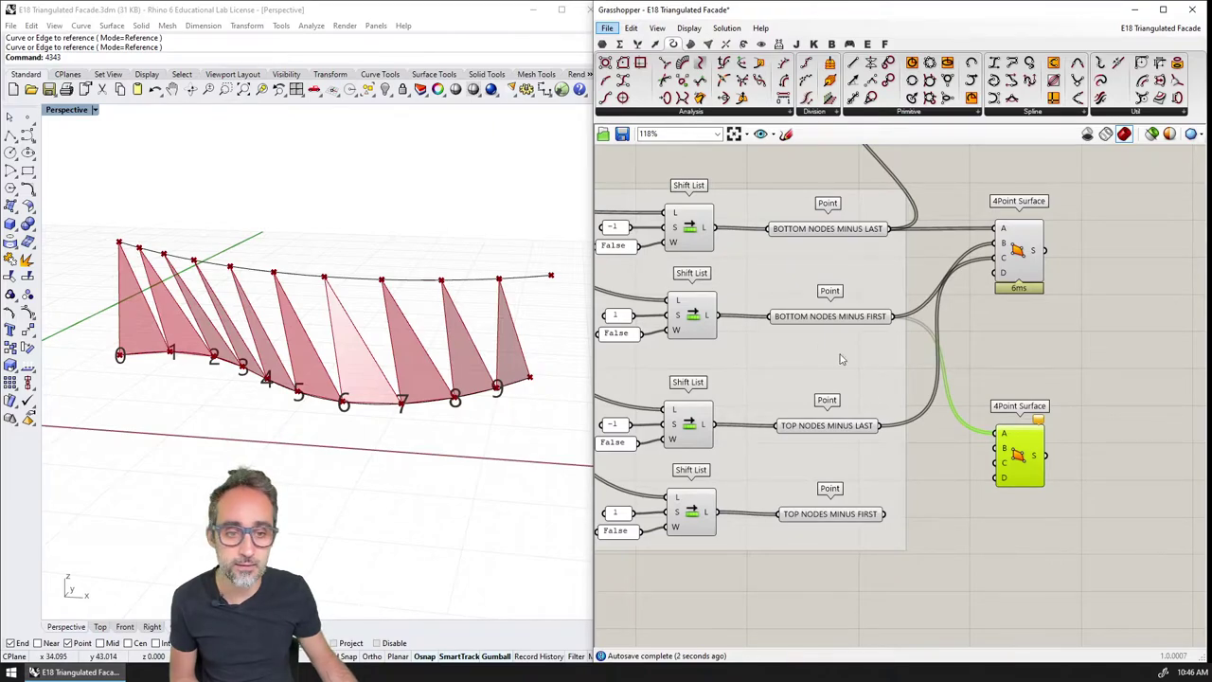
right_click_drag(885, 429, 869, 509)
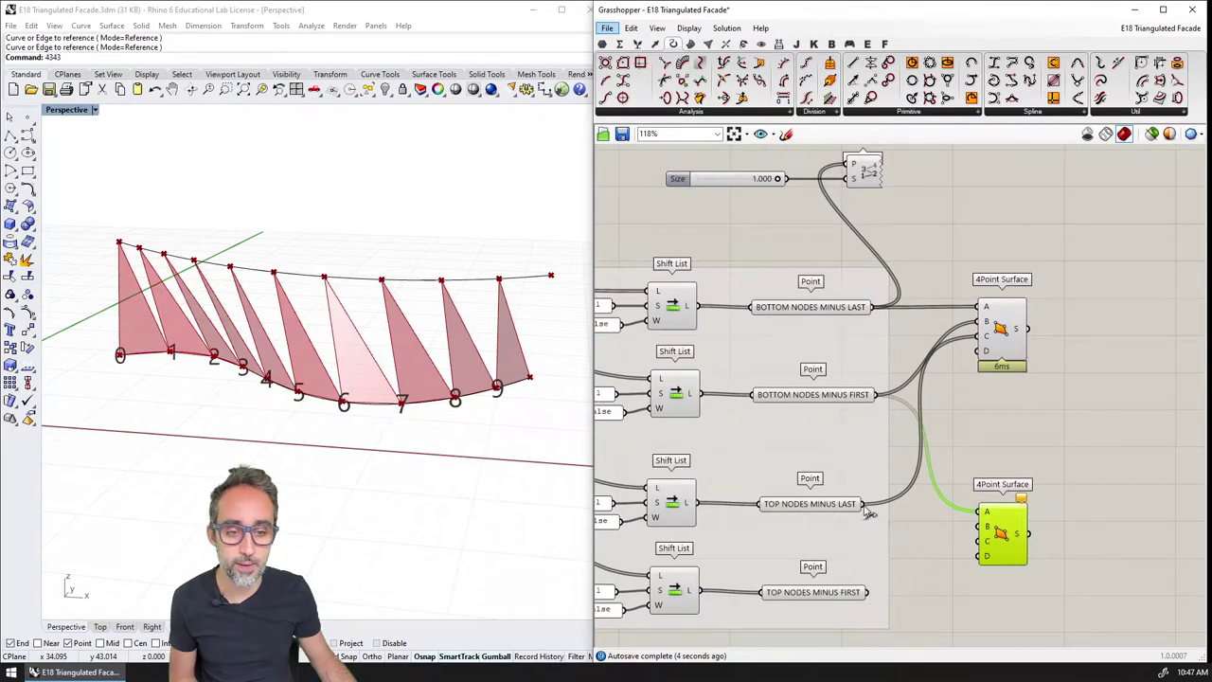
left_click_drag(865, 504, 847, 165)
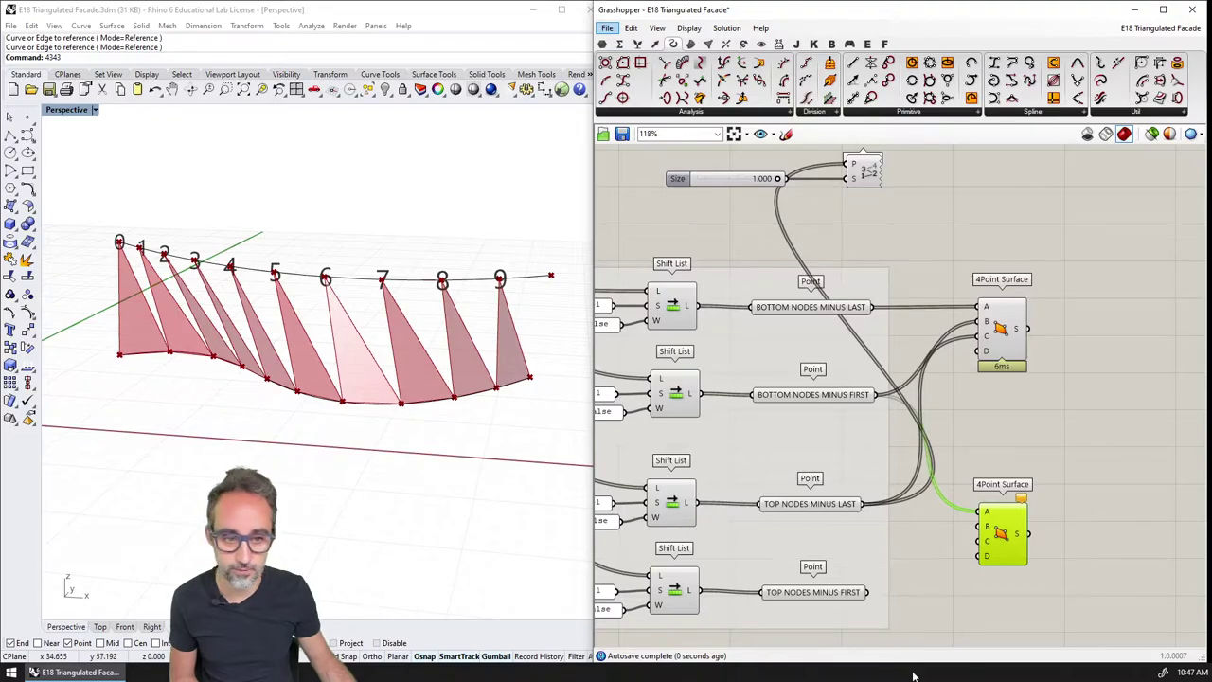
left_click_drag(868, 594, 849, 167)
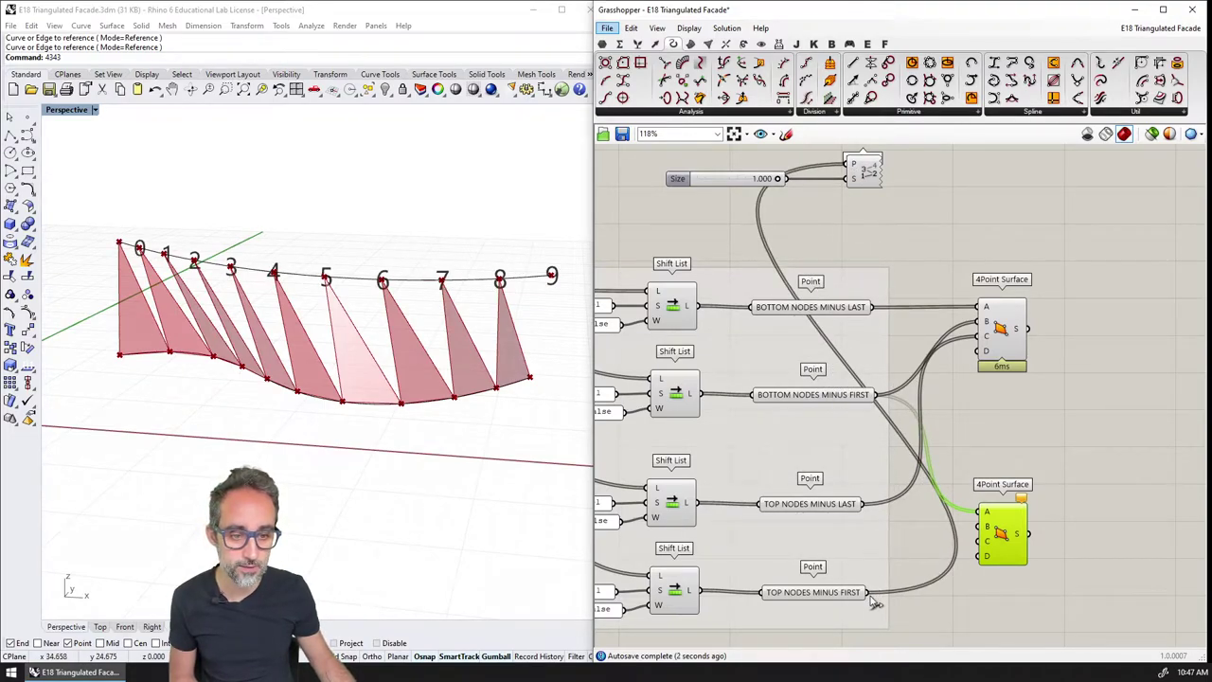
Connect TOP NODES MINUS FIRST to B and TOP NODES MINUS LAST to C, then align both surfaces.
left_click_drag(869, 593, 1035, 540)
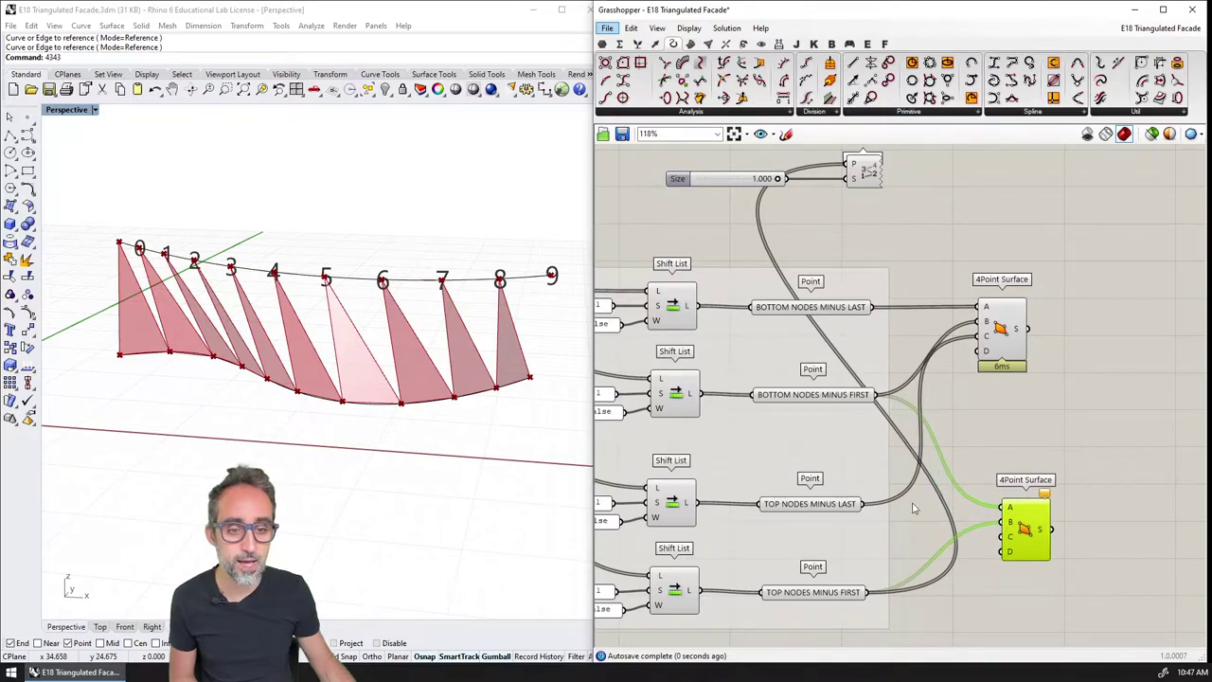
left_click_drag(873, 495, 868, 333)
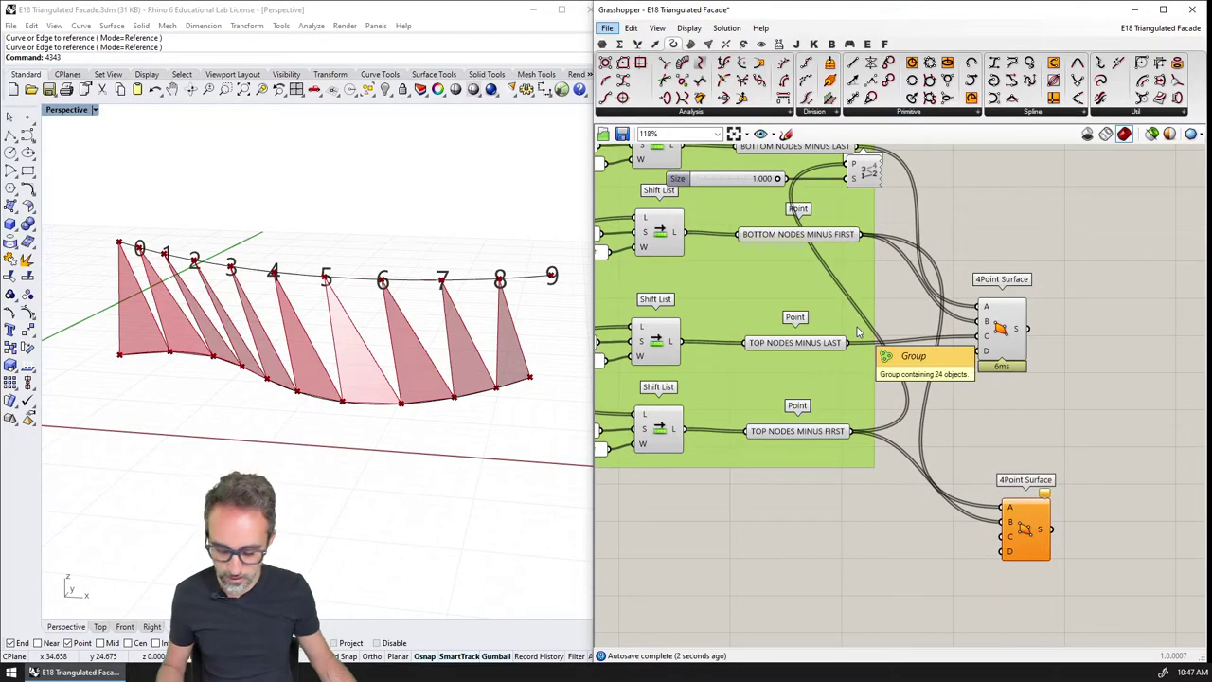
key("ctrl+z")
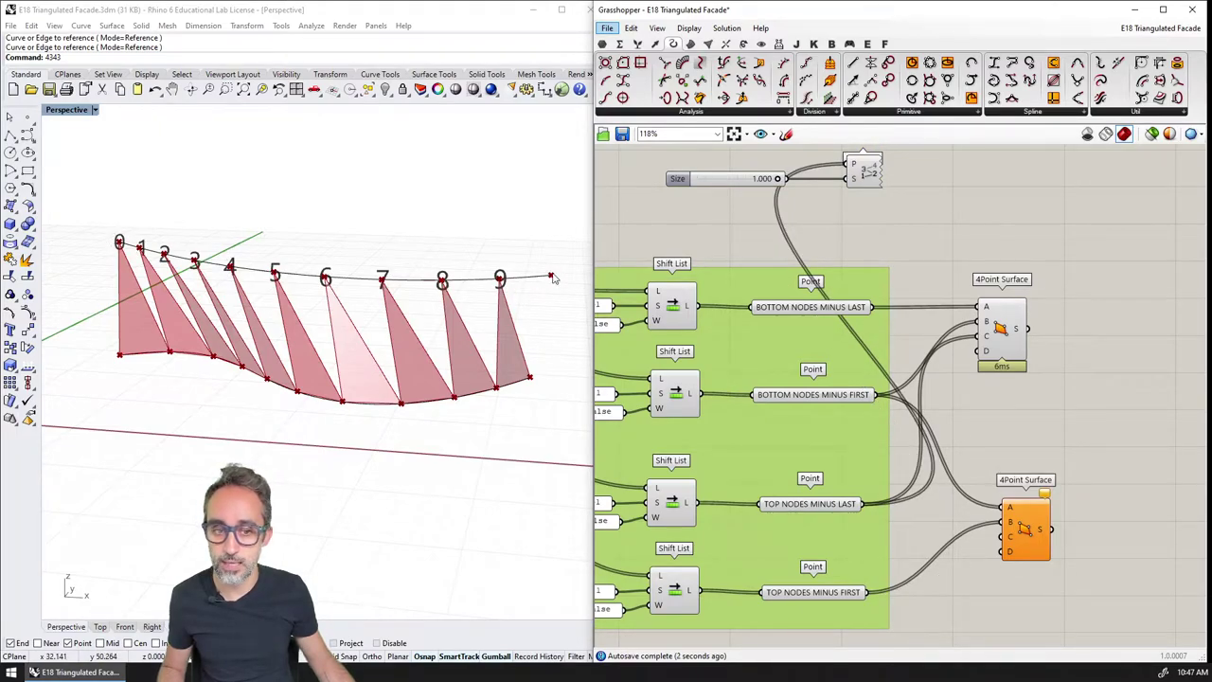
left_click_drag(865, 503, 1005, 537)
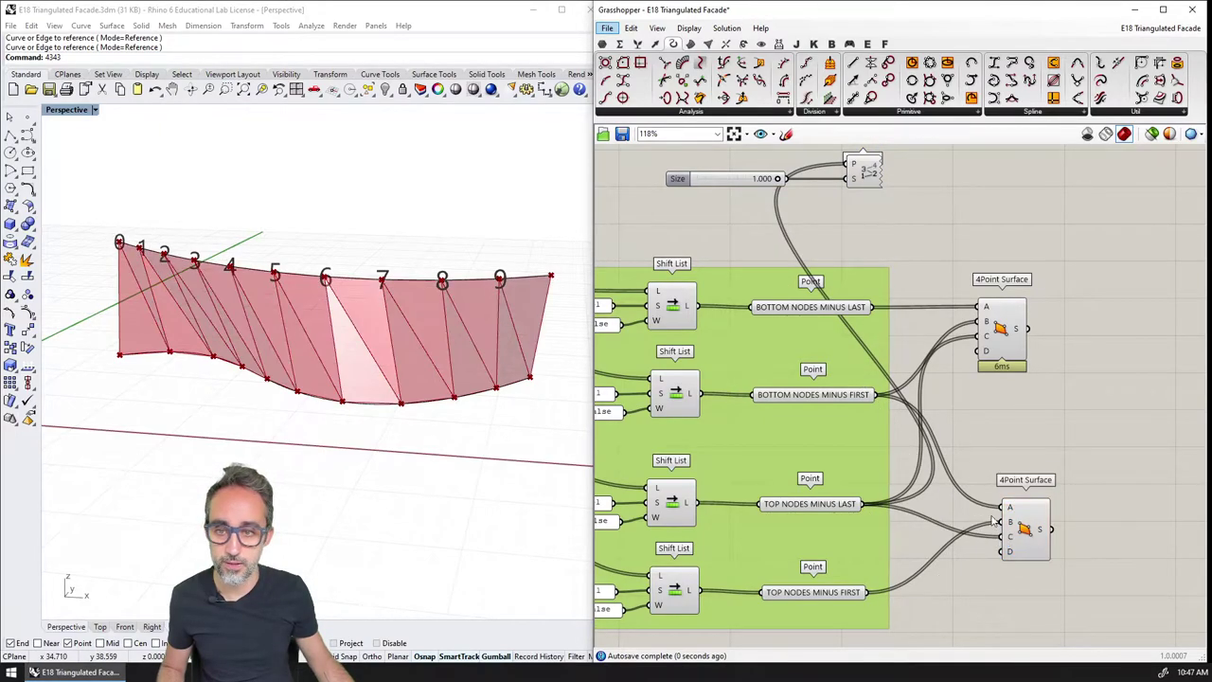
right_click_drag(986, 354, 954, 332)
left_click_drag(961, 322, 999, 322)
left_click_drag(992, 519, 1005, 524)
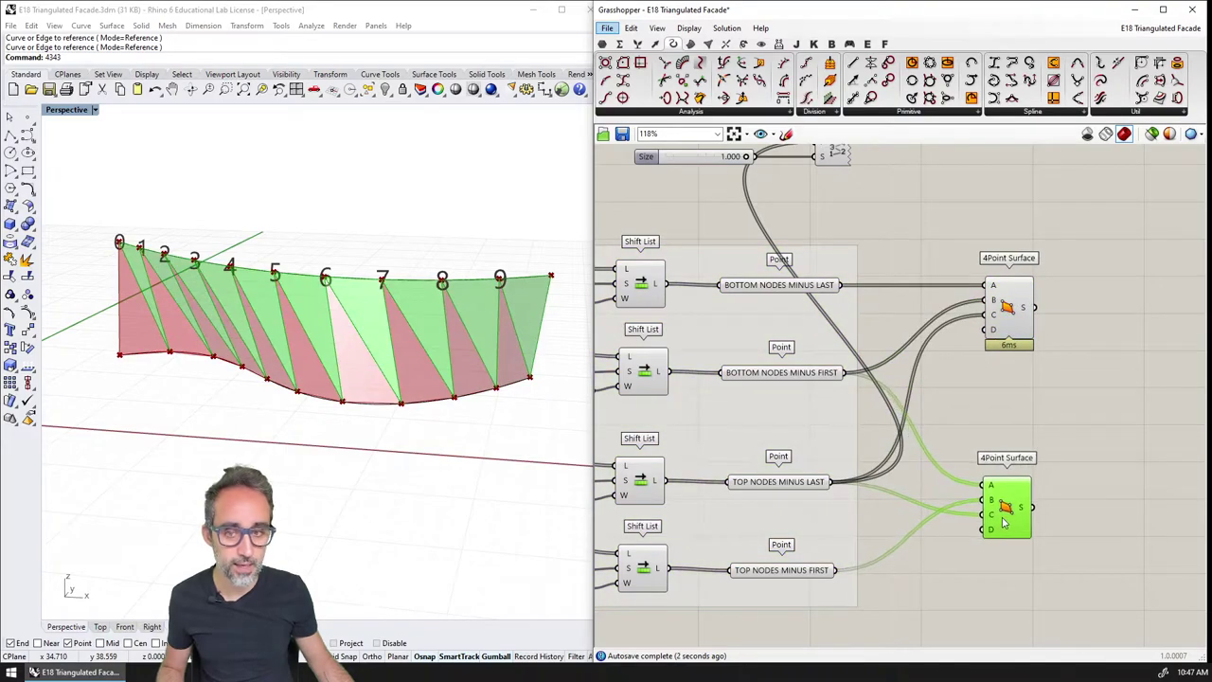
Orbit the facade and preview the first and second triangle sets in turn.
right_click_drag(441, 427, 464, 445)
left_click(1006, 337)
right_click_drag(453, 392, 190, 350)
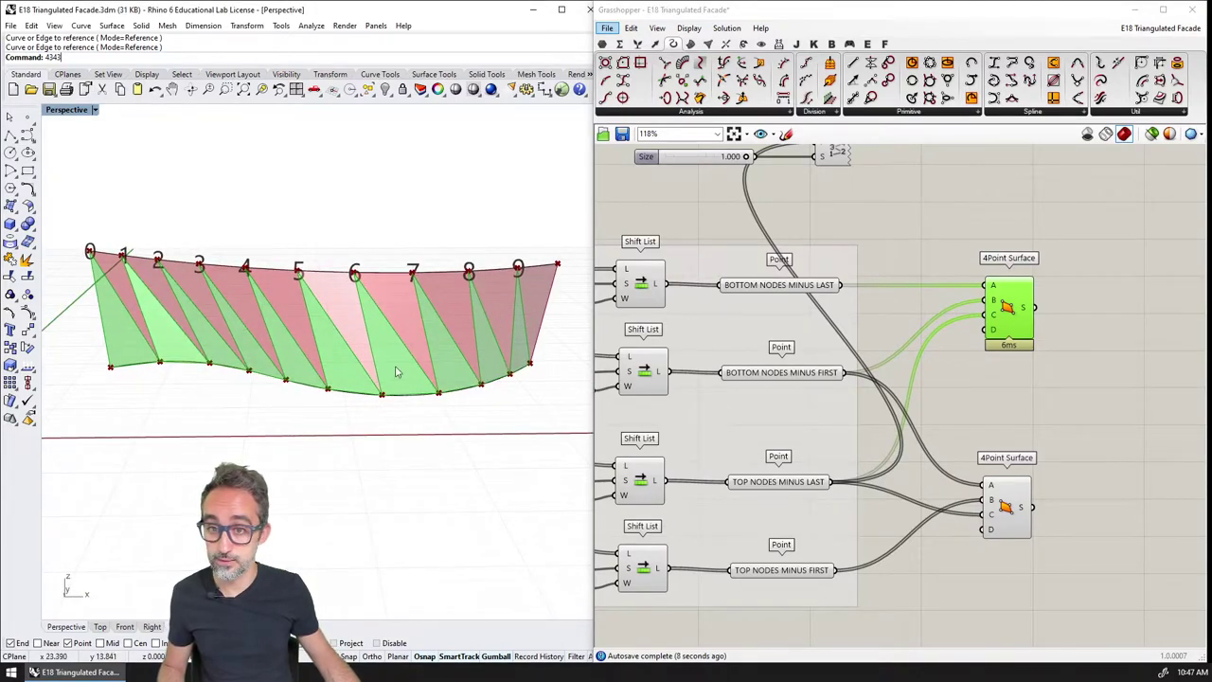
right_click_drag(397, 373, 360, 370)
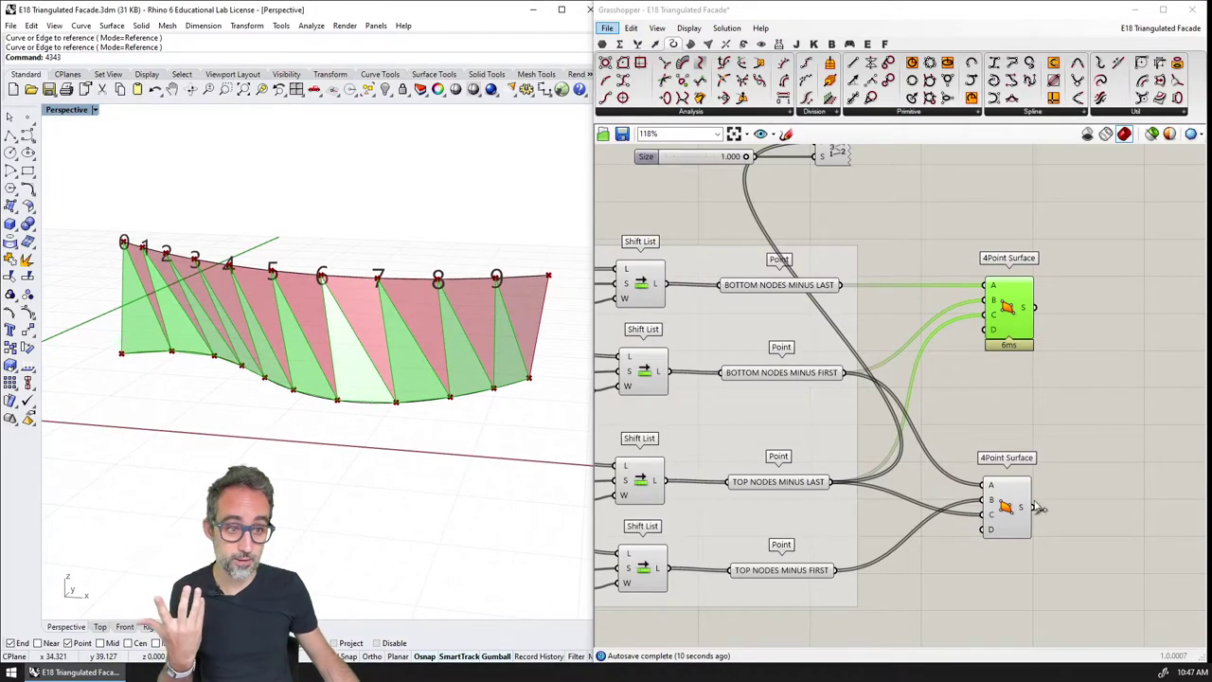
left_click(1010, 516)
right_click_drag(528, 296, 563, 284)
right_click_drag(807, 357, 933, 361)
scroll(933, 361, "down", 3)
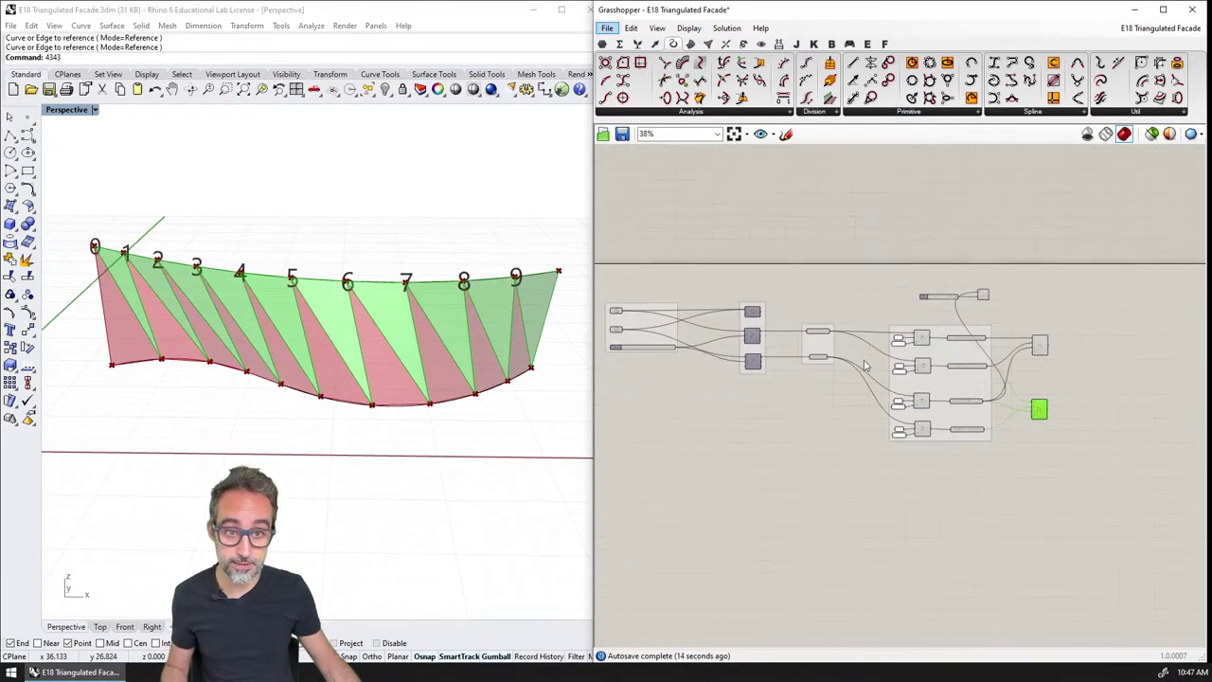
scroll(787, 347, "up", 6)
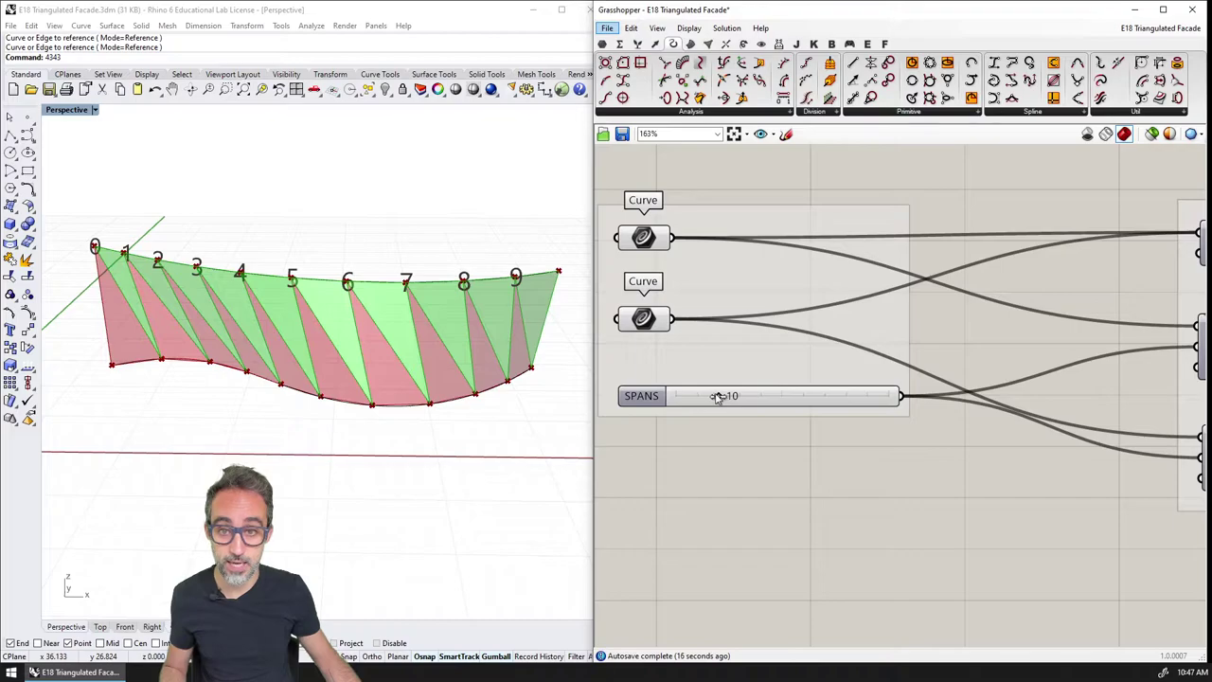
left_click_drag(717, 396, 769, 399)
left_click_drag(752, 404, 896, 405)
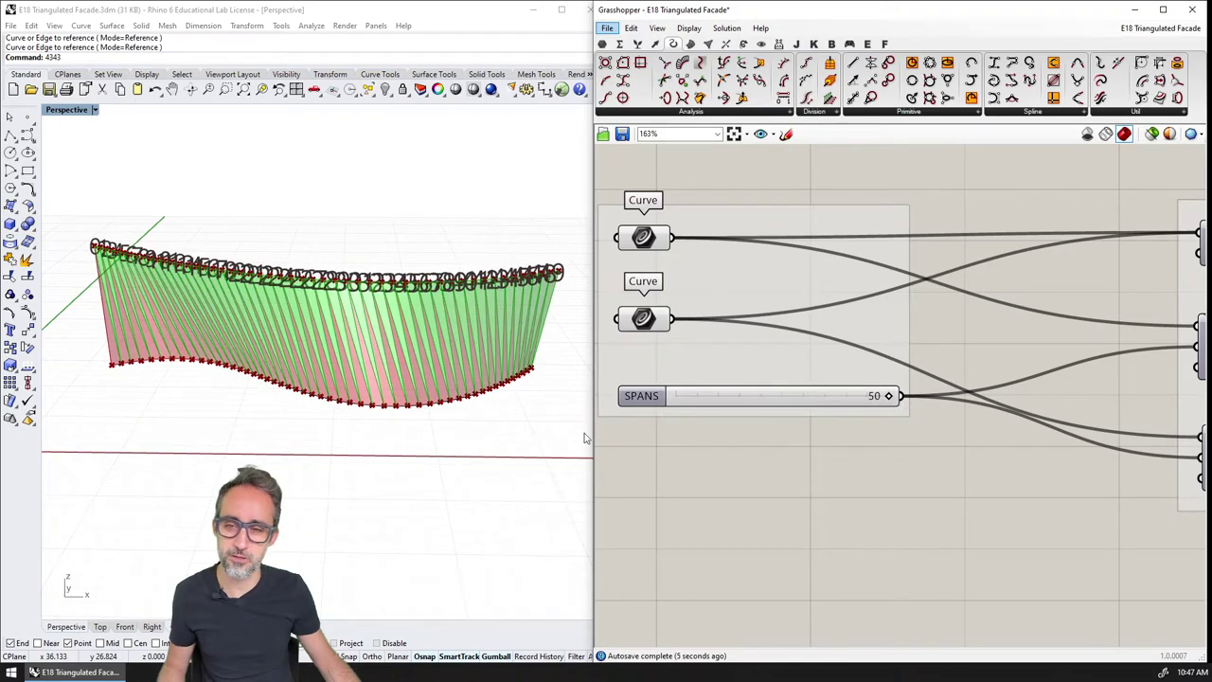
right_click_drag(530, 398, 384, 370)
scroll(370, 362, "up", 5)
scroll(362, 363, "down", 8)
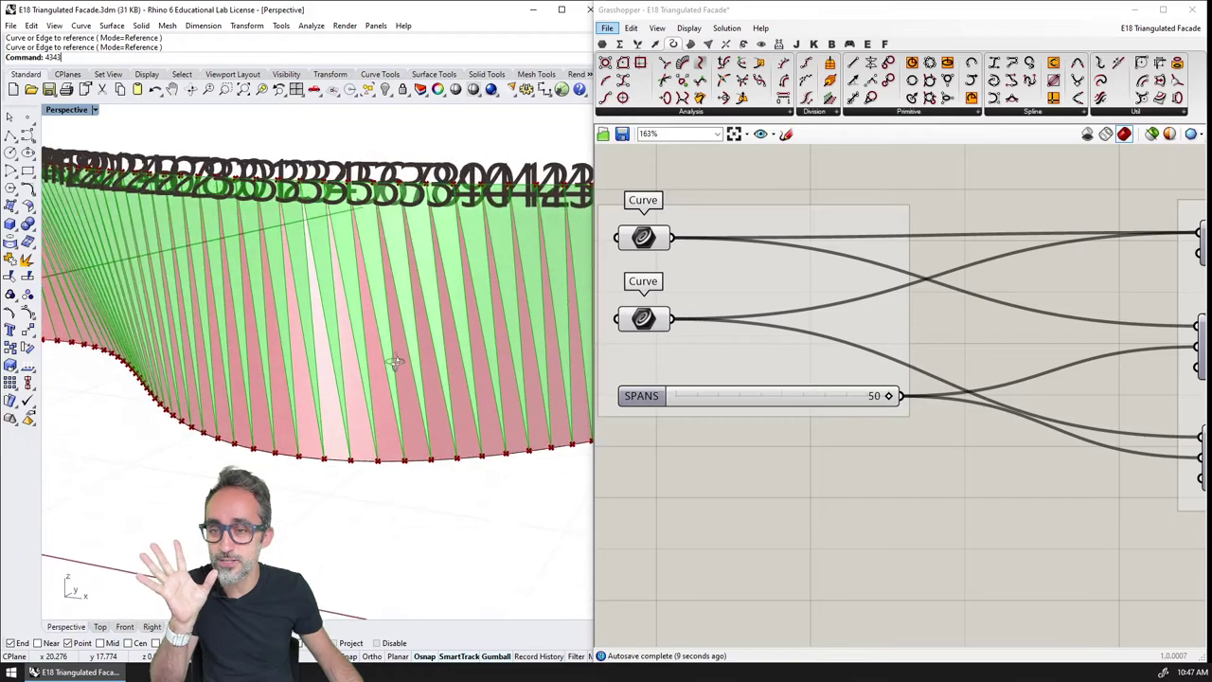
right_click_drag(361, 367, 333, 355)
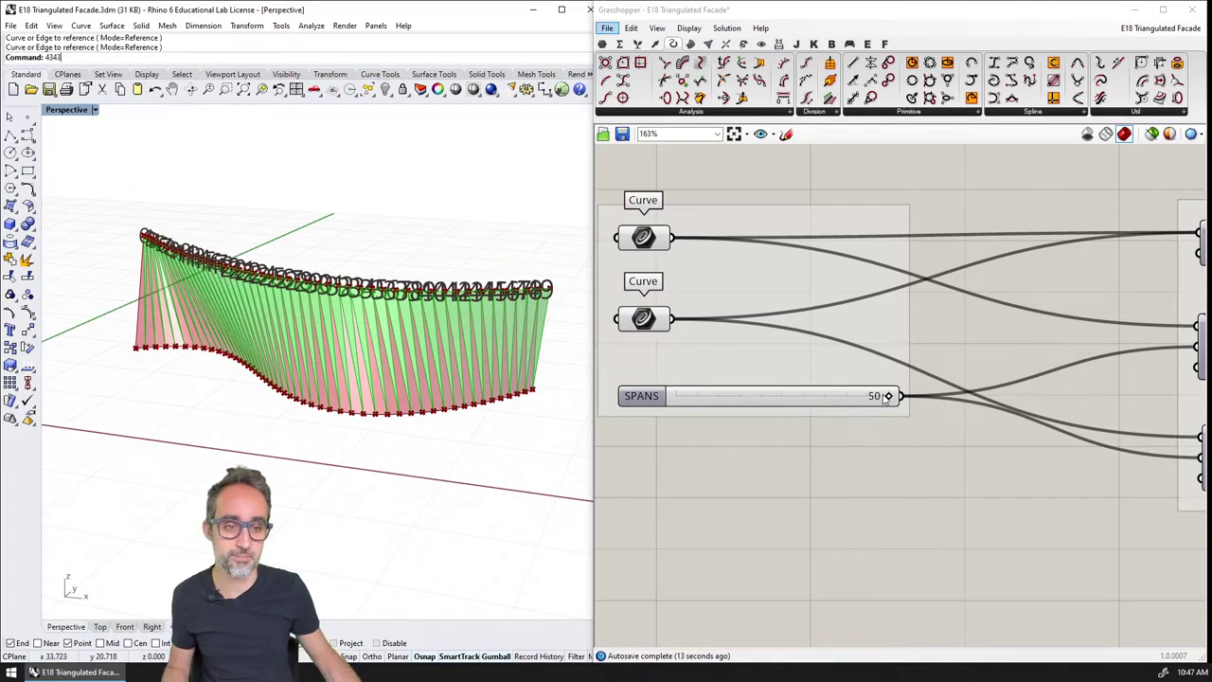
left_click_drag(890, 395, 685, 407)
right_click_drag(379, 379, 414, 395)
left_click_drag(685, 401, 720, 397)
scroll(871, 471, "down", 4)
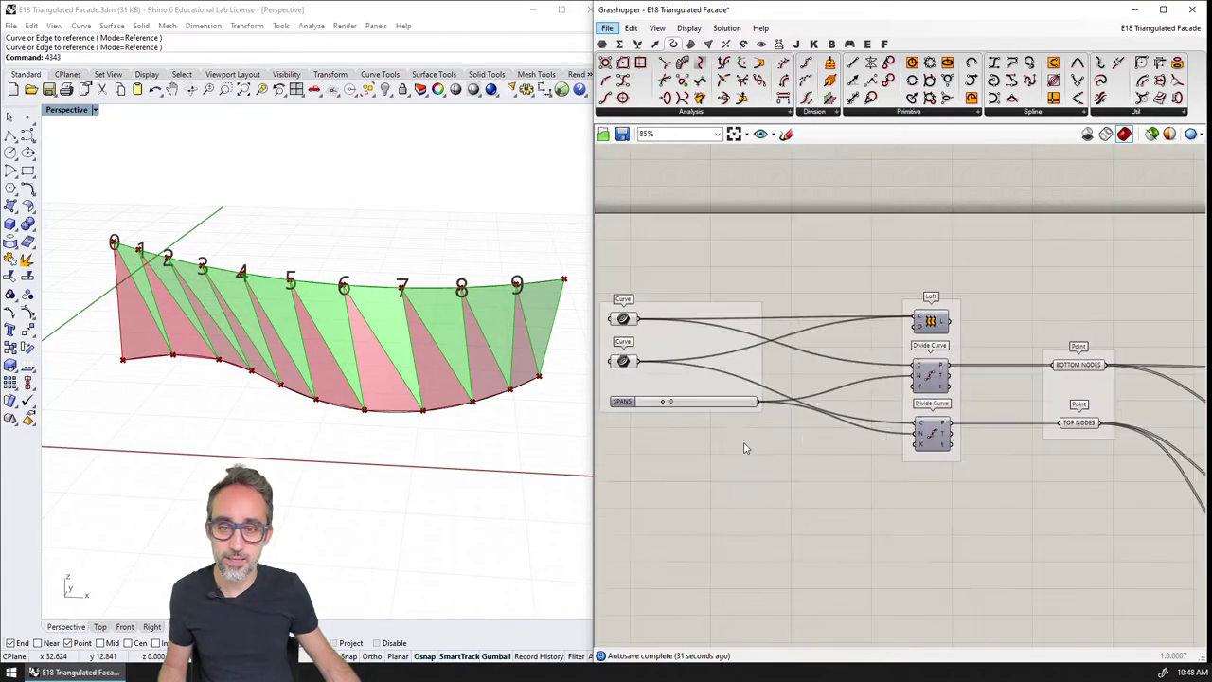
Highlight the lower 4Point Surface's triangles, with the Shift List components in view.
right_click_drag(1118, 445, 812, 385)
right_click_drag(995, 381, 922, 406)
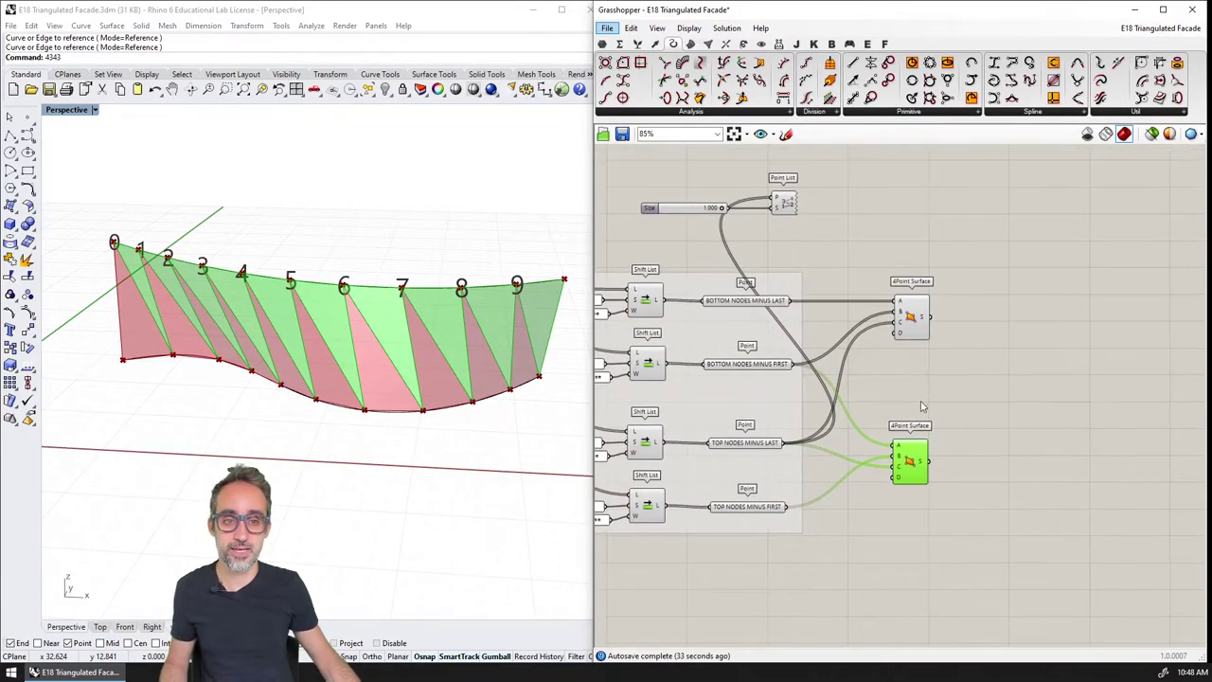
left_click(913, 408)
right_click_drag(748, 364, 890, 360)
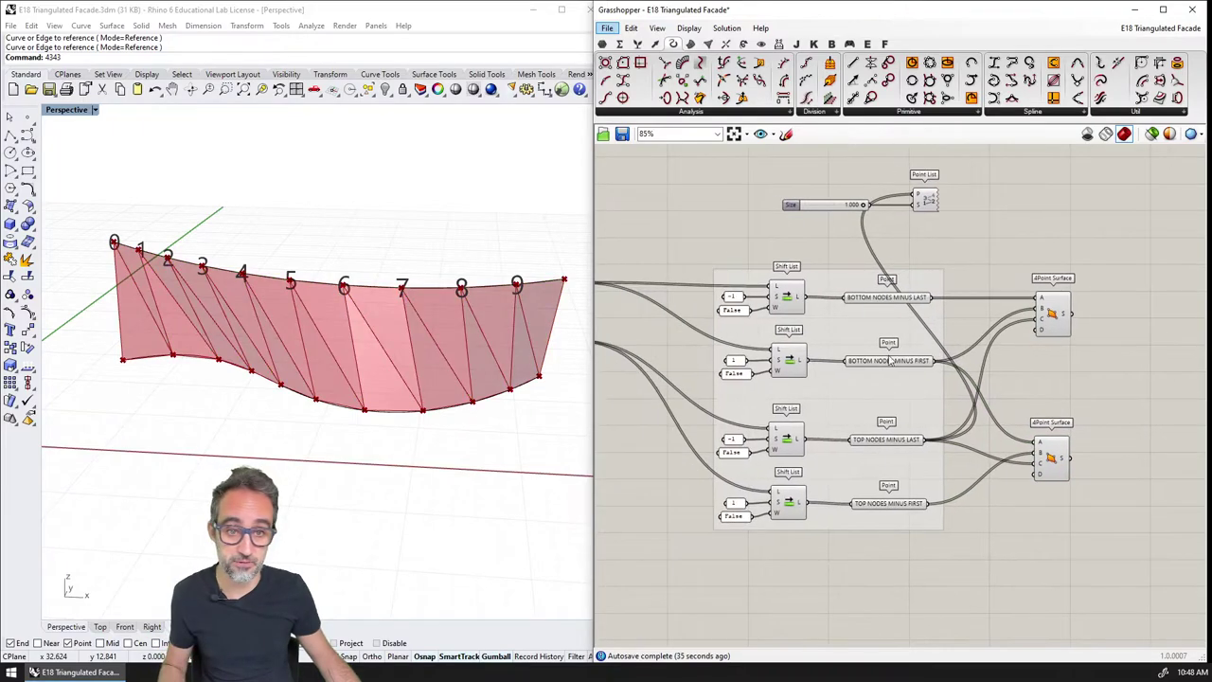
left_click(926, 200)
right_click_drag(974, 207, 930, 213)
mouse_move(582, 379)
right_mouse_down()
mouse_move(464, 414)
mouse_move(582, 381)
right_mouse_up()
left_click(1008, 461)
right_click_drag(474, 421, 434, 417)
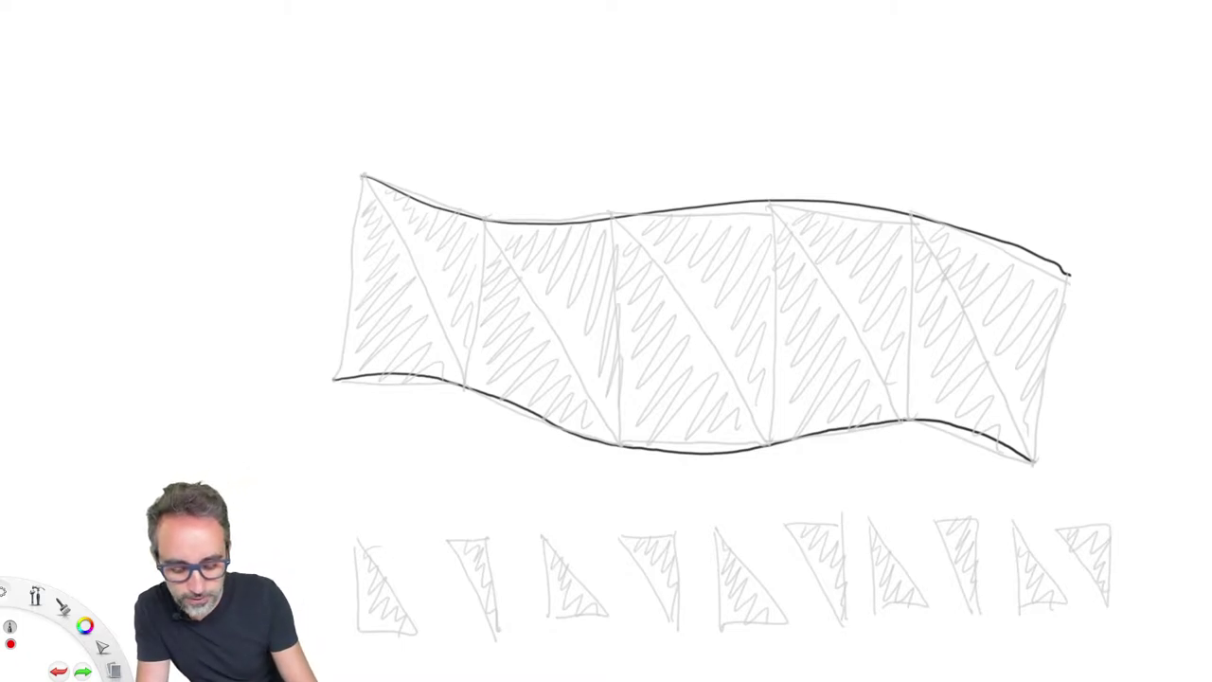
mouse_move(380, 308)
left_mouse_down()
mouse_move(303, 414)
mouse_move(297, 517)
mouse_move(368, 607)
left_mouse_up()
mouse_move(514, 341)
left_mouse_down()
mouse_move(490, 414)
mouse_move(534, 523)
mouse_move(573, 579)
left_mouse_up()
mouse_move(686, 371)
left_mouse_down()
mouse_move(679, 464)
mouse_move(752, 591)
left_mouse_up()
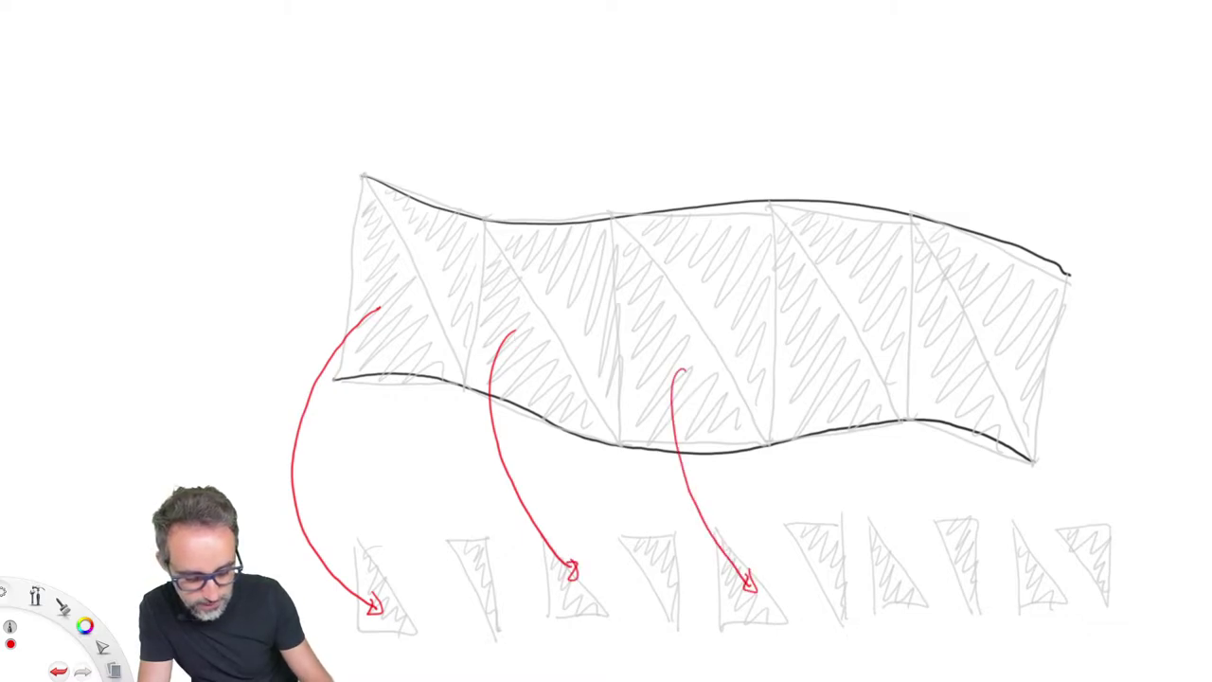
mouse_move(829, 380)
left_mouse_down()
mouse_move(831, 416)
mouse_move(897, 580)
mouse_move(888, 587)
left_mouse_up()
mouse_move(957, 377)
left_mouse_down()
mouse_move(1006, 535)
mouse_move(1031, 574)
left_mouse_up()
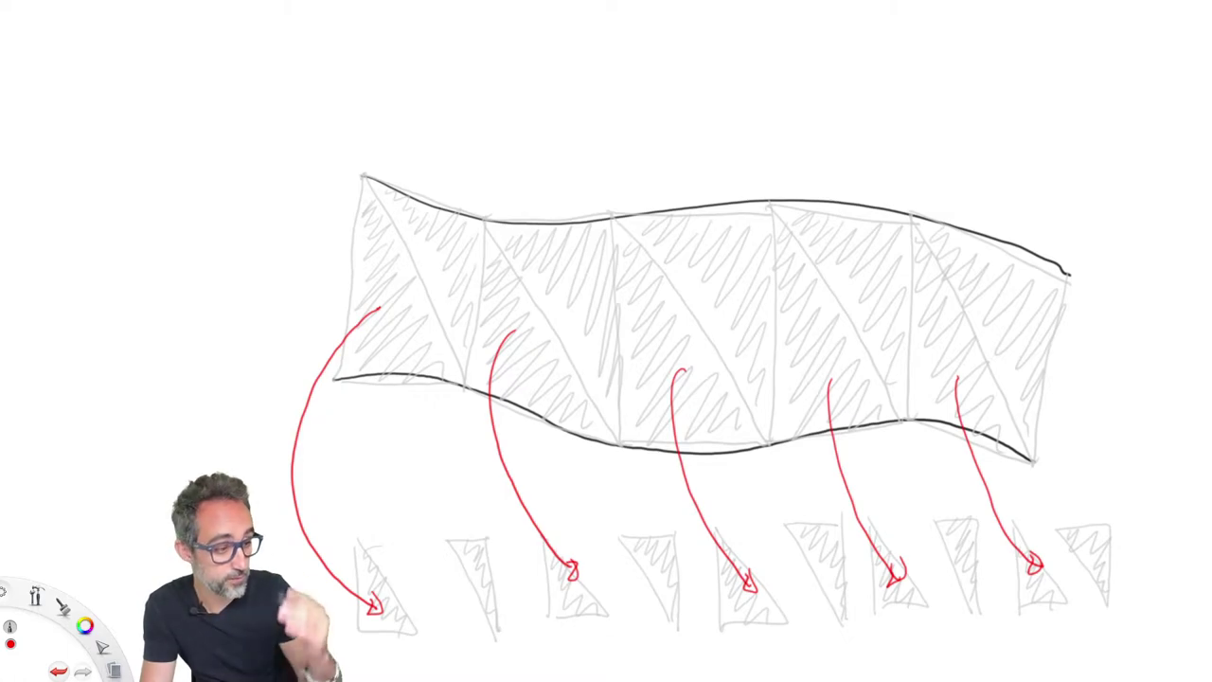
mouse_move(457, 284)
left_mouse_down()
mouse_move(413, 375)
mouse_move(466, 546)
mouse_move(478, 549)
left_mouse_up()
mouse_move(582, 284)
left_mouse_down()
mouse_move(571, 367)
mouse_move(658, 548)
left_mouse_up()
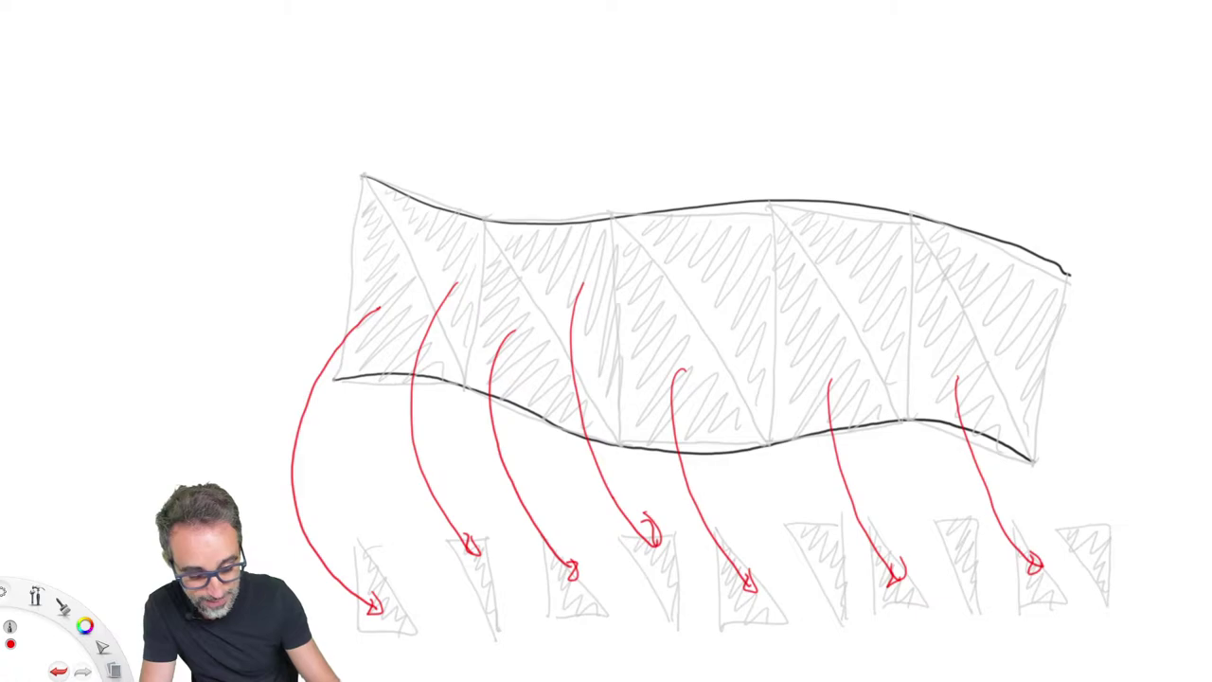
mouse_move(731, 267)
left_mouse_down()
mouse_move(822, 547)
mouse_move(806, 511)
left_mouse_up()
mouse_move(860, 283)
left_mouse_down()
mouse_move(881, 412)
mouse_move(947, 521)
mouse_move(938, 497)
left_mouse_up()
mouse_move(1002, 305)
left_mouse_down()
mouse_move(1070, 528)
mouse_move(1075, 517)
left_mouse_up()
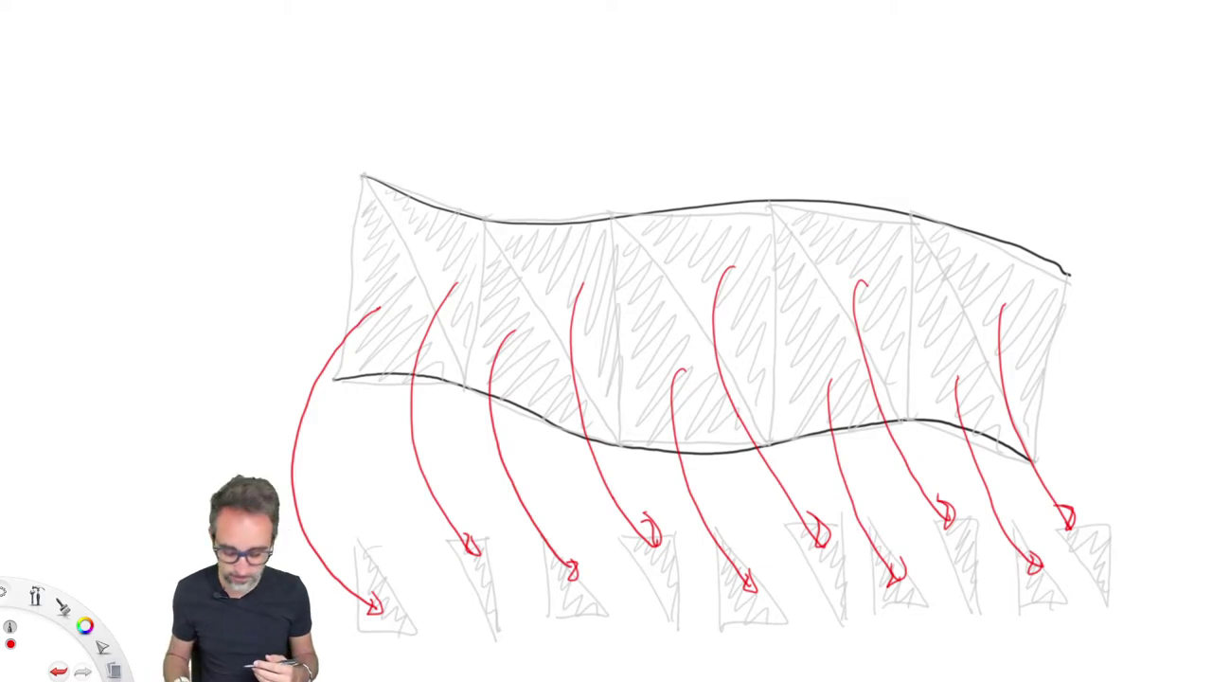
key("ctrl+z")
key("ctrl+z")
key("ctrl+z")
key("ctrl+z")
key("ctrl+z")
key("ctrl+z")
key("ctrl+z")
key("ctrl+z")
key("ctrl+z")
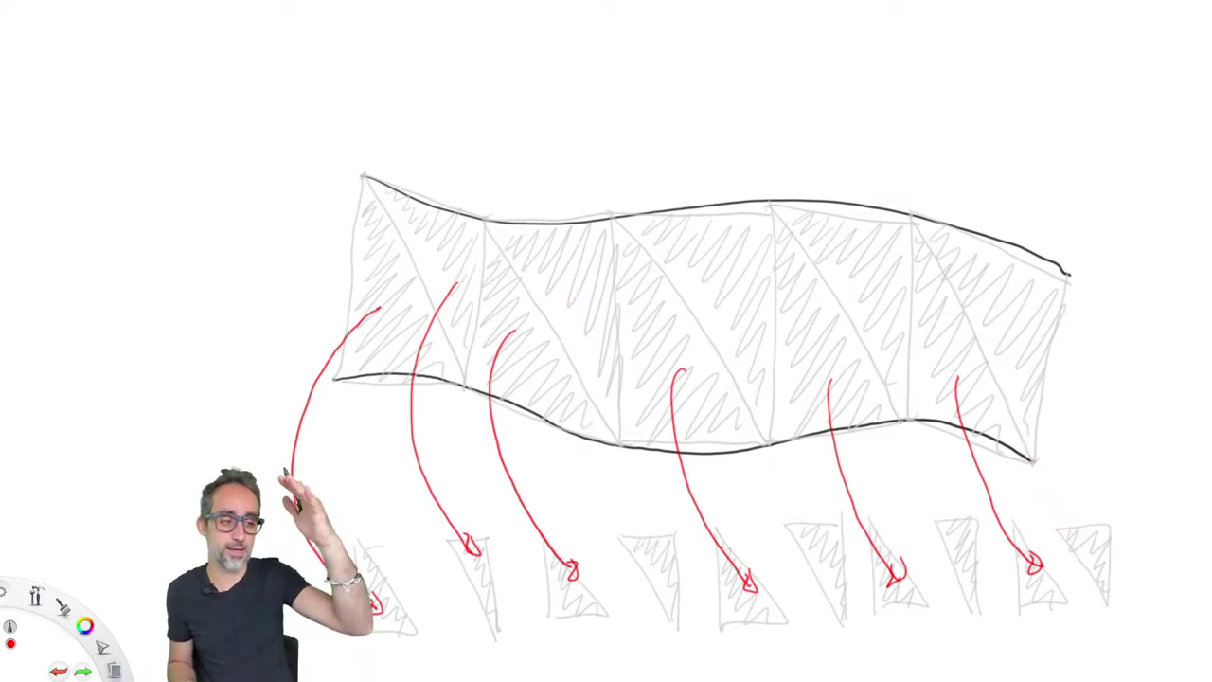
key("ctrl+z")
key("ctrl+z")
key("ctrl+z")
key("ctrl+z")
key("ctrl+z")
key("ctrl+z")
key("ctrl+z")
key("ctrl+z")
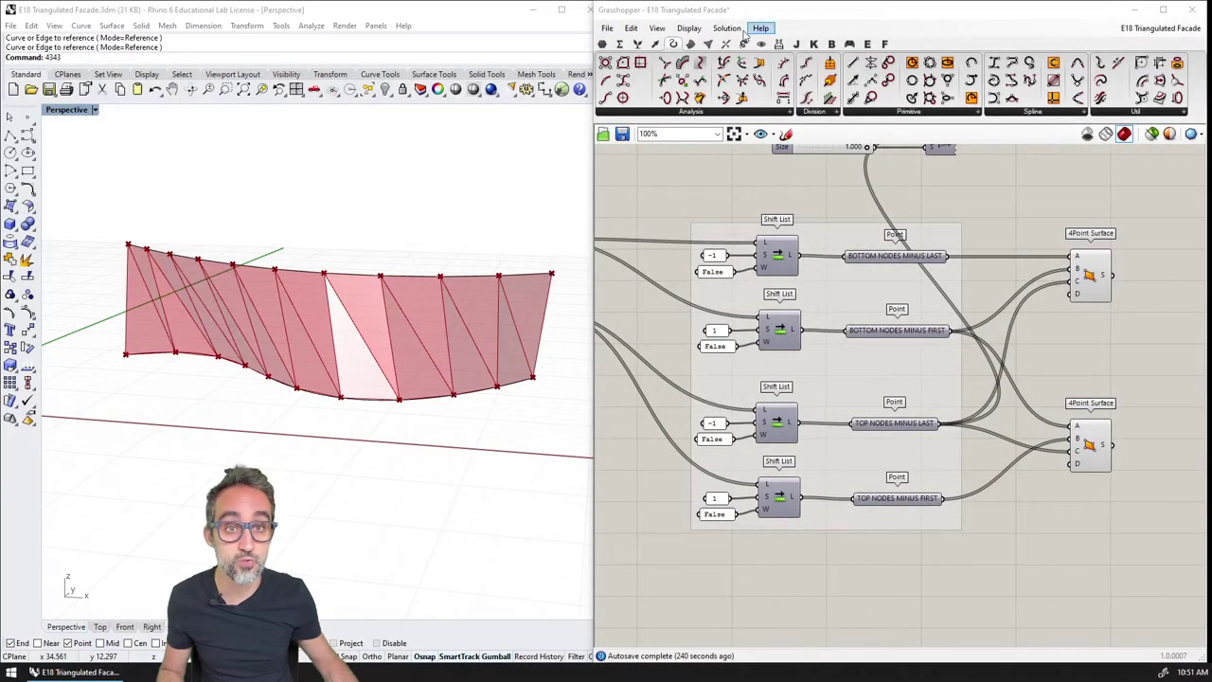
Show the Euclidean panel dropdown on the Transform tab.
left_click(745, 44)
left_click(763, 113)
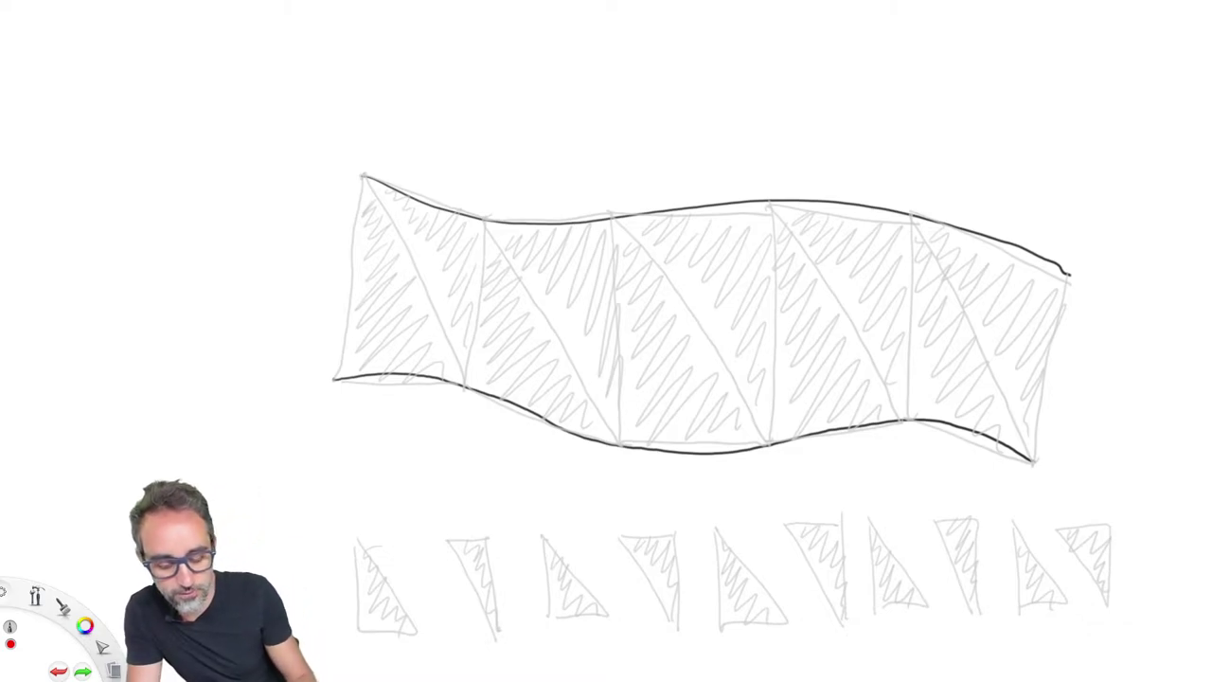
mouse_move(364, 177)
left_mouse_down()
mouse_move(338, 377)
mouse_move(437, 317)
mouse_move(339, 375)
left_mouse_up()
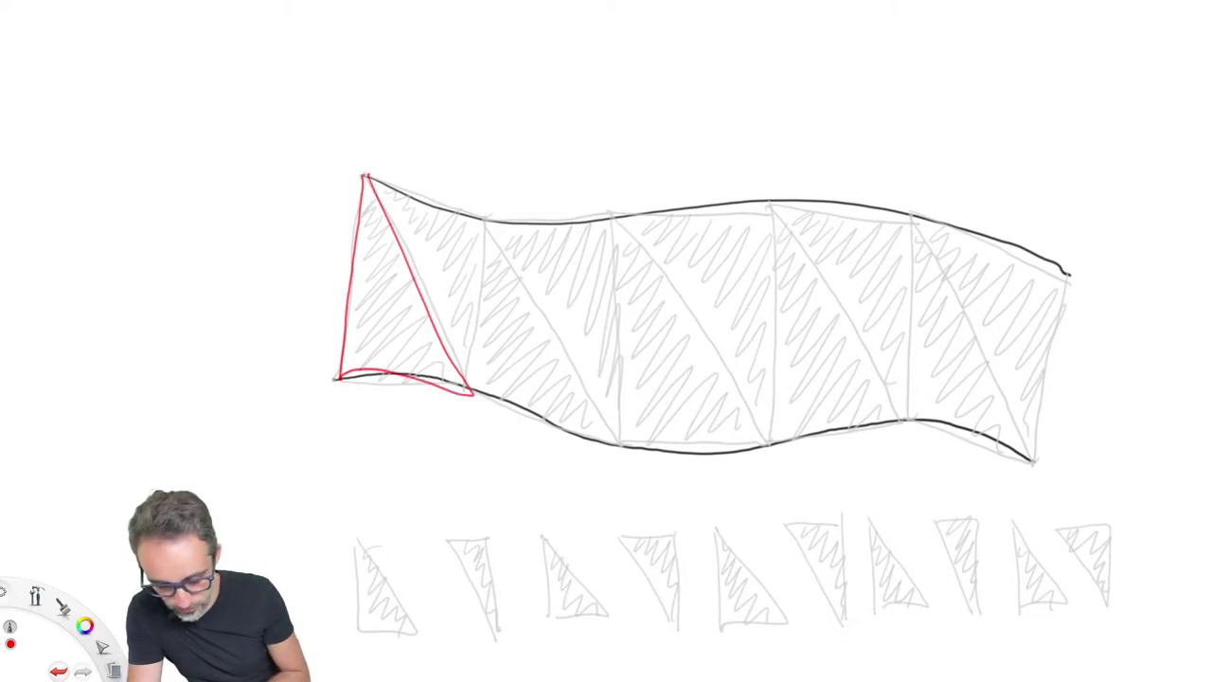
key("ctrl+z")
key("ctrl+z")
key("ctrl+z")
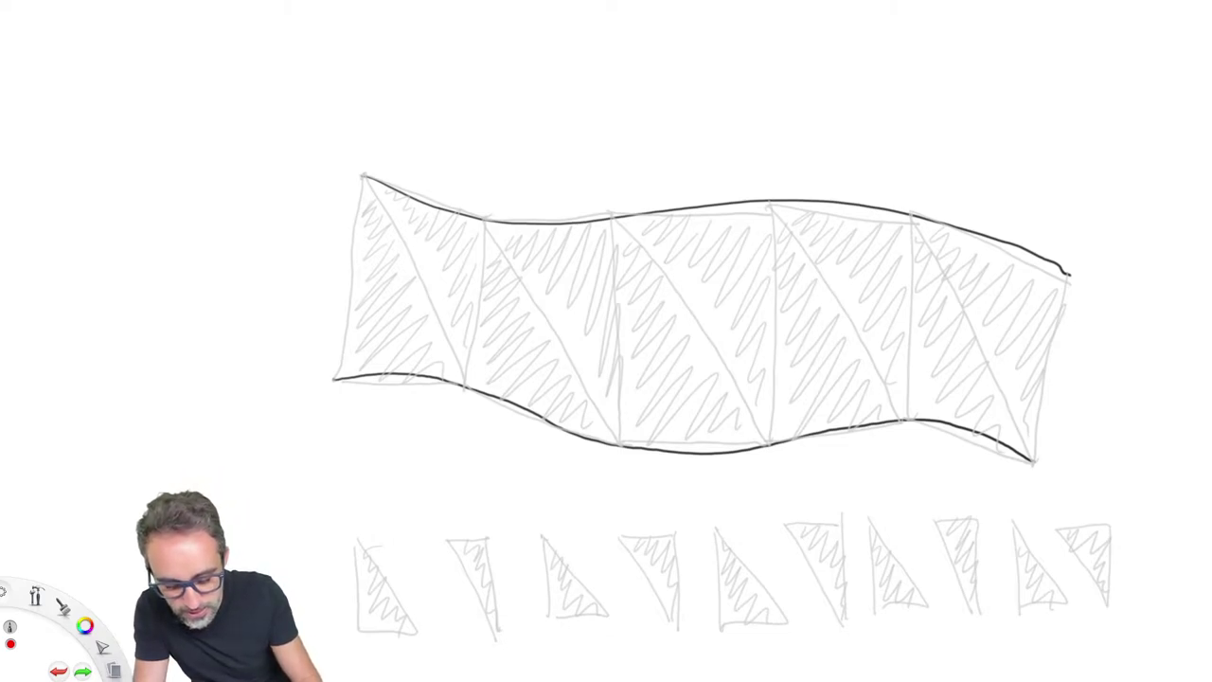
Draw red boxes beneath the 1st, 3rd, 5th, 7th and 9th flattened triangles.
mouse_move(346, 615)
left_mouse_down()
mouse_move(375, 638)
mouse_move(347, 641)
left_mouse_up()
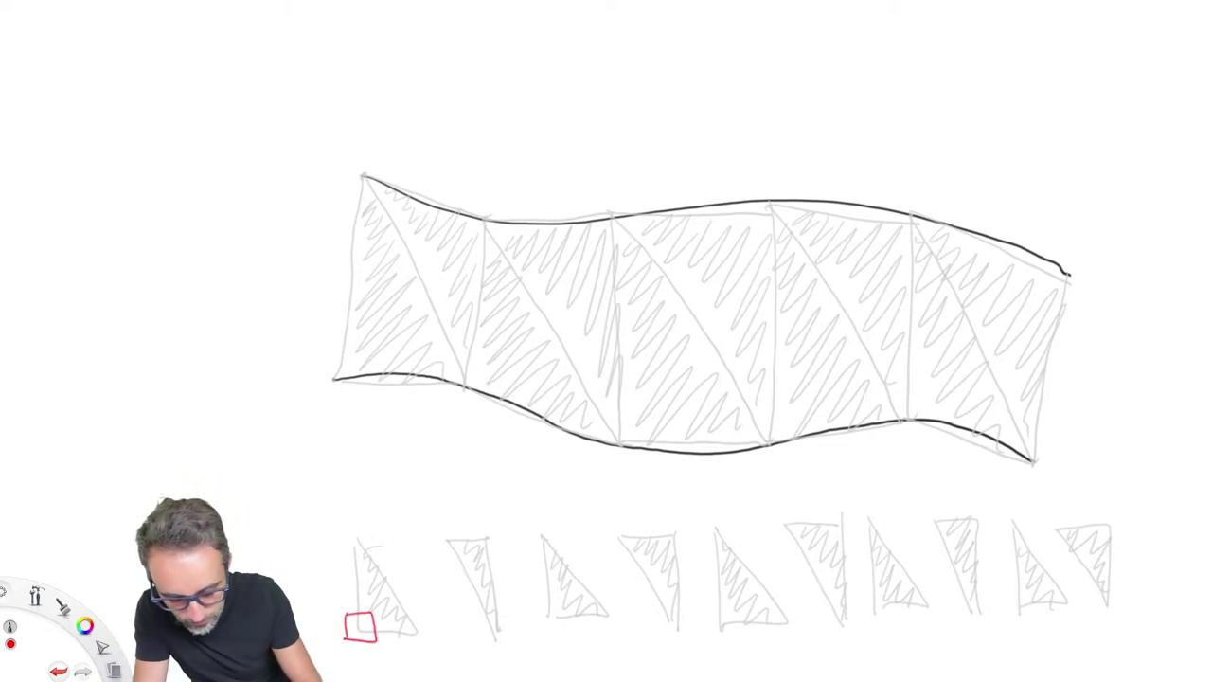
mouse_move(547, 606)
left_mouse_down()
mouse_move(548, 631)
mouse_move(566, 629)
mouse_move(548, 632)
mouse_move(563, 618)
left_mouse_up()
mouse_move(714, 603)
left_mouse_down()
mouse_move(714, 638)
mouse_move(734, 634)
mouse_move(718, 638)
left_mouse_up()
left_click_drag(862, 598, 862, 623)
mouse_move(864, 597)
left_mouse_down()
mouse_move(888, 619)
mouse_move(862, 627)
left_mouse_up()
left_click_drag(875, 610, 887, 614)
mouse_move(1009, 593)
left_mouse_down()
mouse_move(1009, 618)
mouse_move(1038, 619)
left_mouse_up()
mouse_move(1038, 622)
left_mouse_down()
mouse_move(1010, 625)
mouse_move(1040, 599)
left_mouse_up()
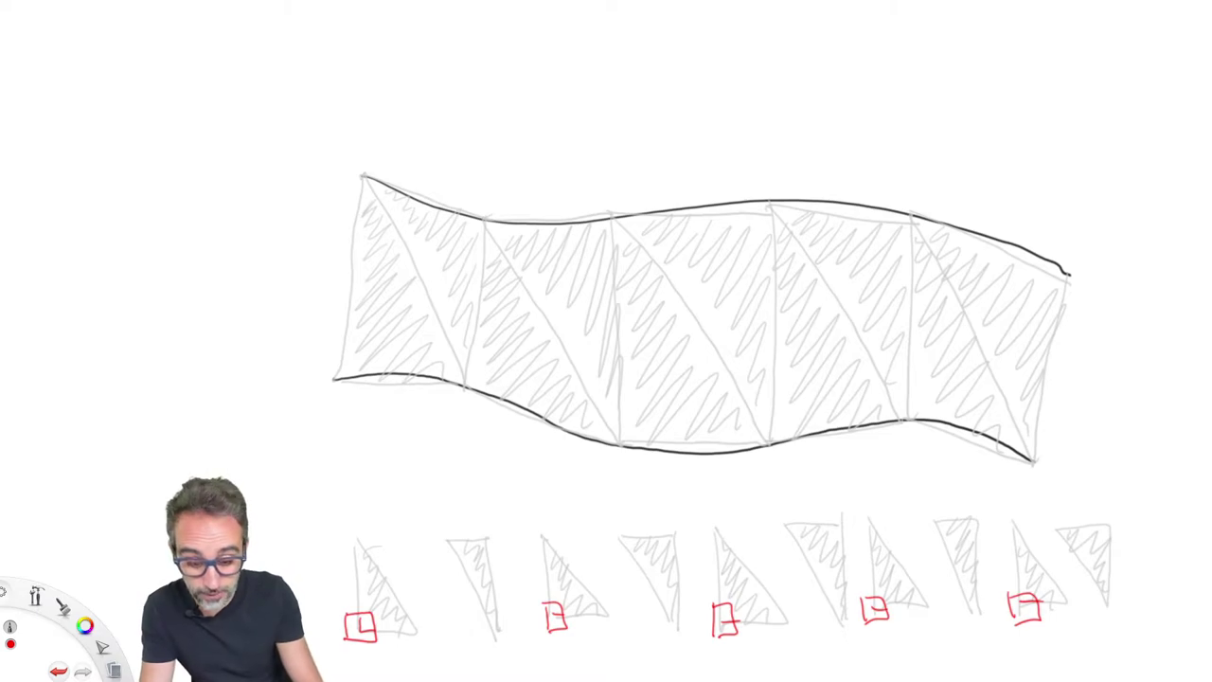
Circle the bottom-left, second bottom and top-left nodes of the first panel in red.
left_click_drag(336, 383, 339, 378)
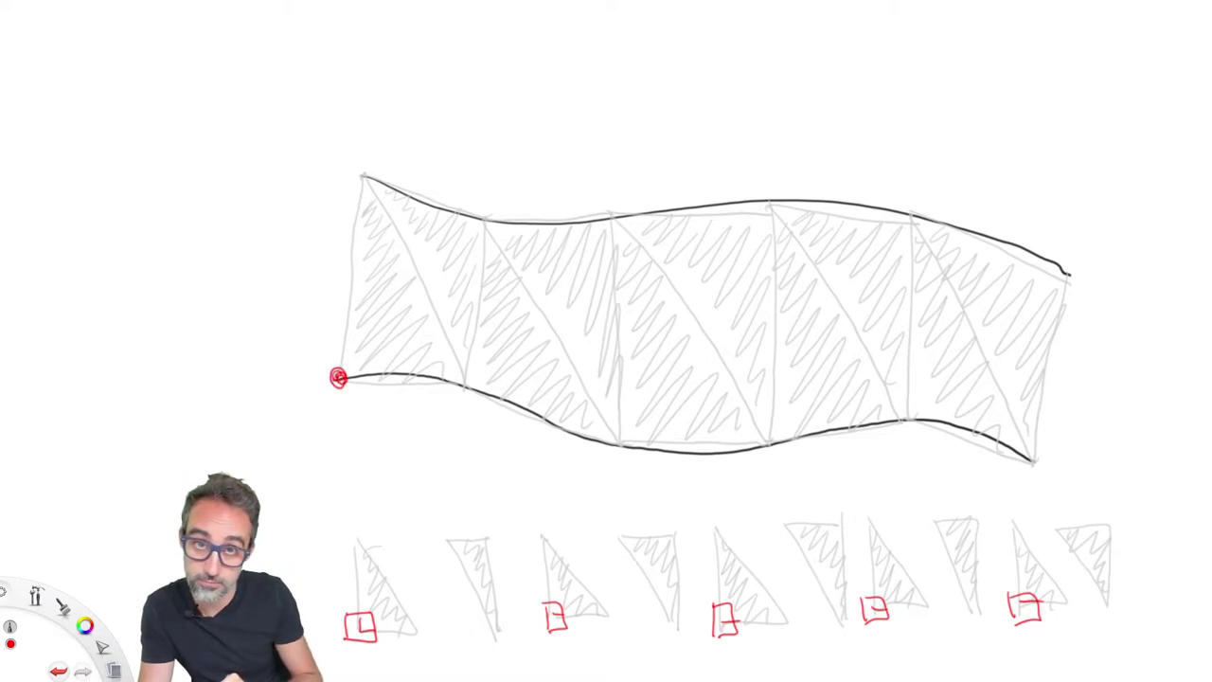
left_click_drag(465, 388, 467, 387)
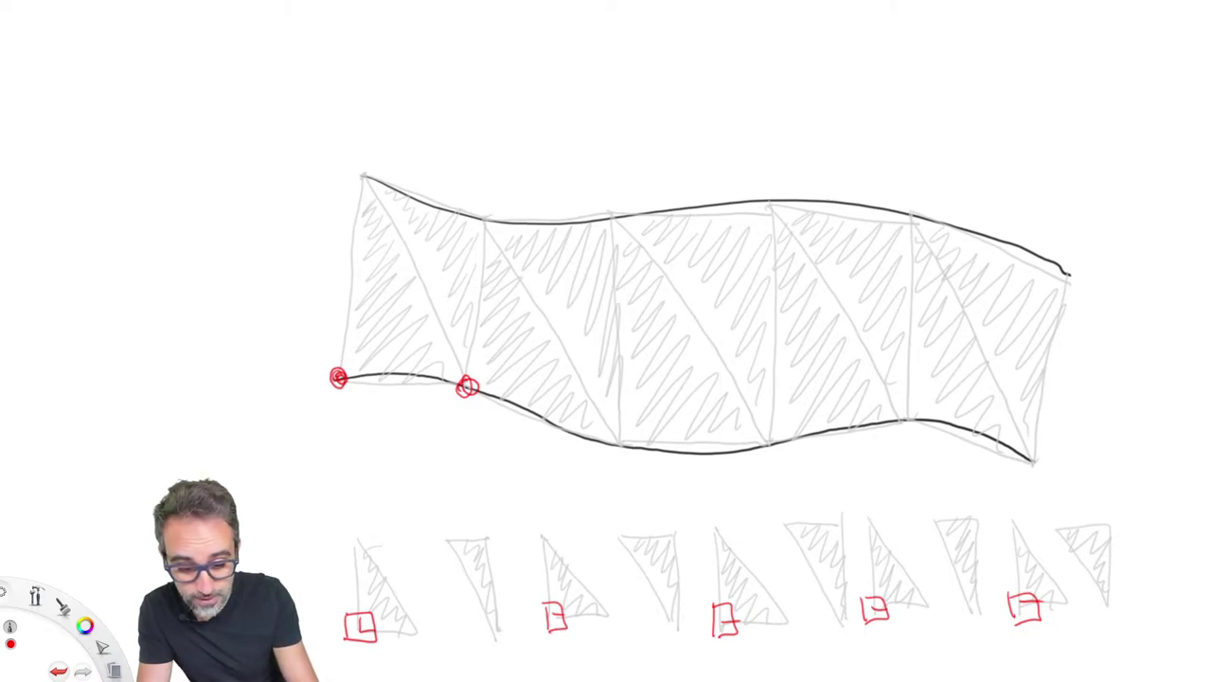
left_click_drag(362, 181, 370, 178)
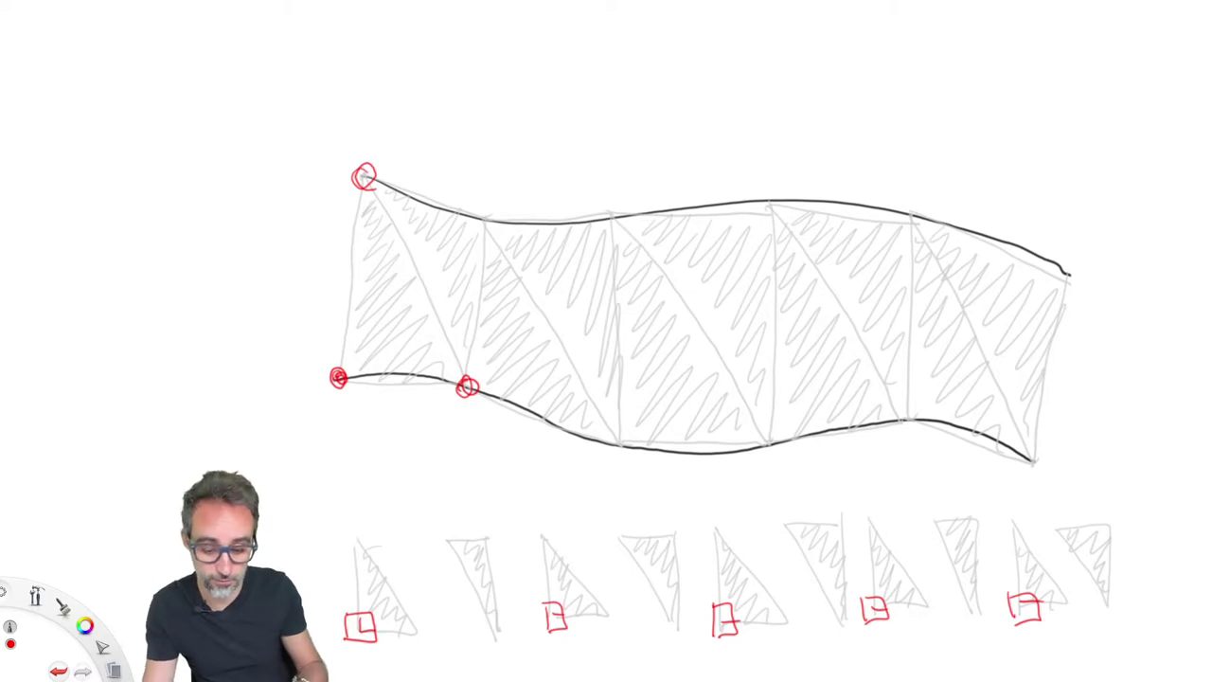
Box the bottom-left node with a red axis line and a green vertical axis.
left_click_drag(308, 332, 307, 410)
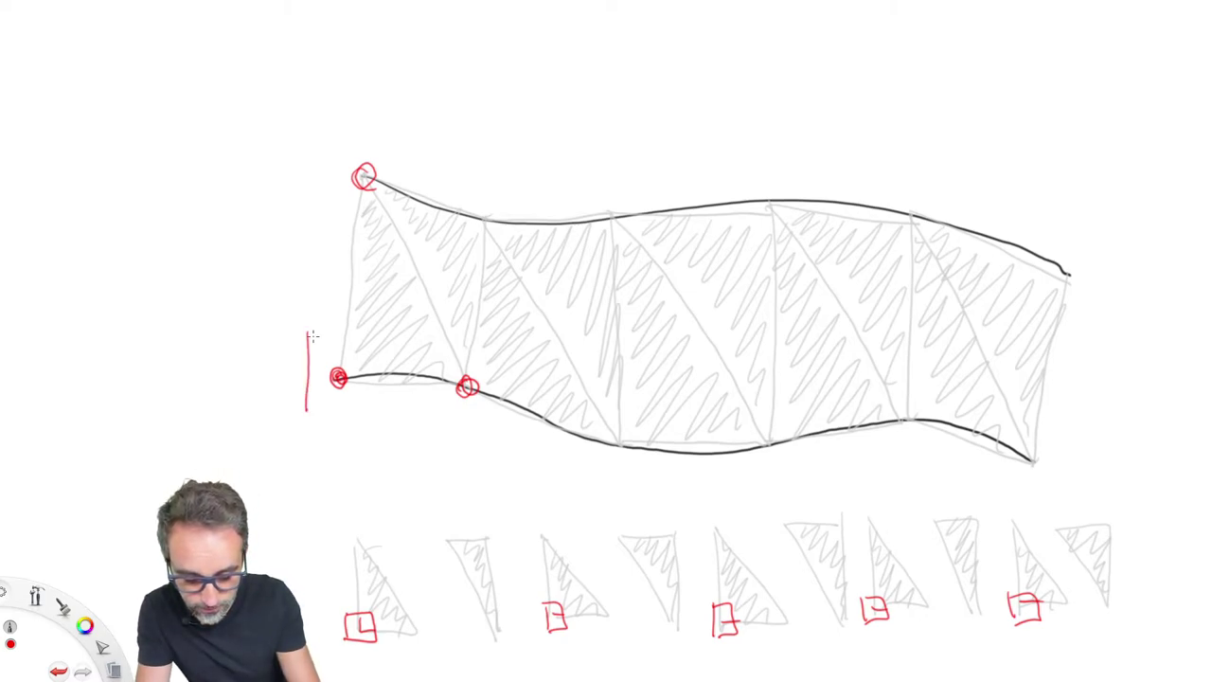
mouse_move(306, 332)
left_mouse_down()
mouse_move(375, 364)
mouse_move(305, 411)
left_mouse_up()
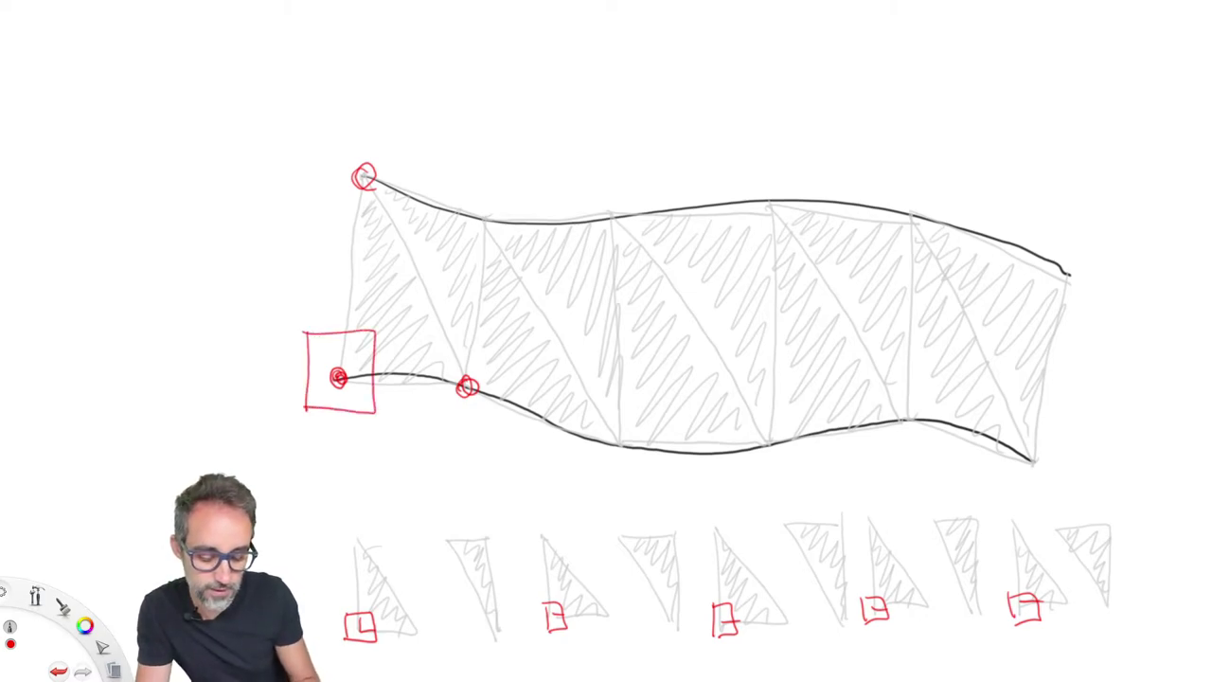
mouse_move(373, 378)
left_mouse_down()
mouse_move(353, 377)
mouse_move(375, 383)
left_mouse_up()
mouse_move(473, 388)
left_mouse_down()
mouse_move(462, 387)
mouse_move(473, 380)
left_mouse_up()
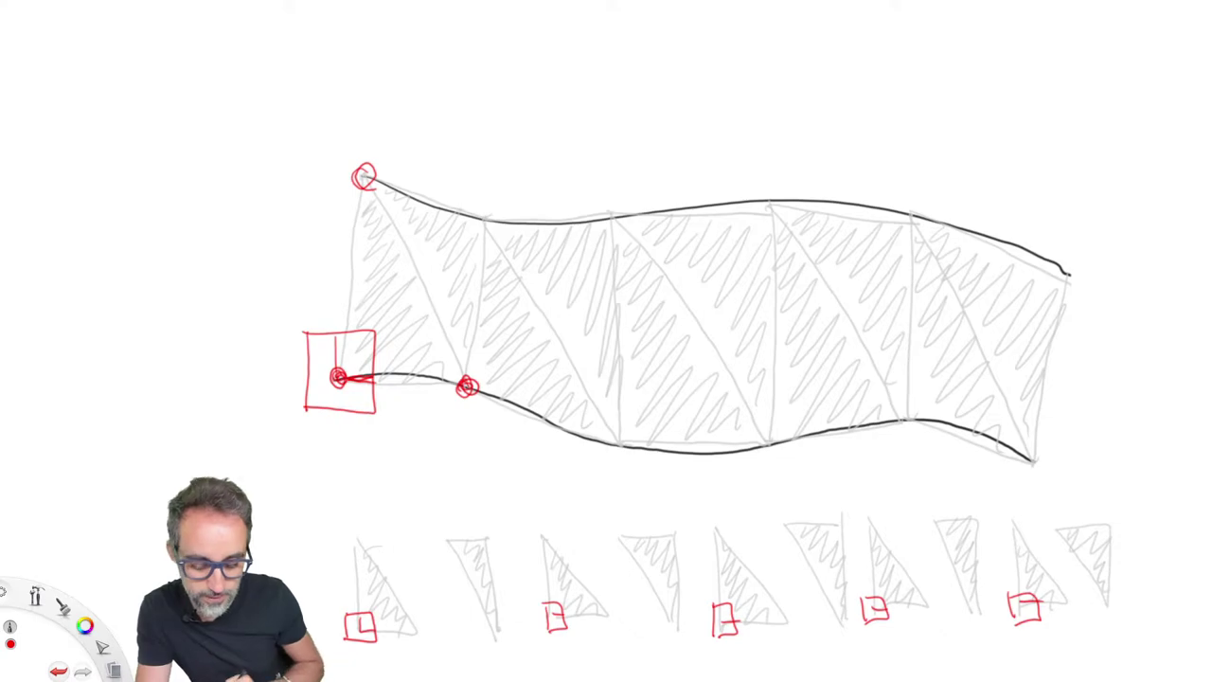
key("ctrl+z")
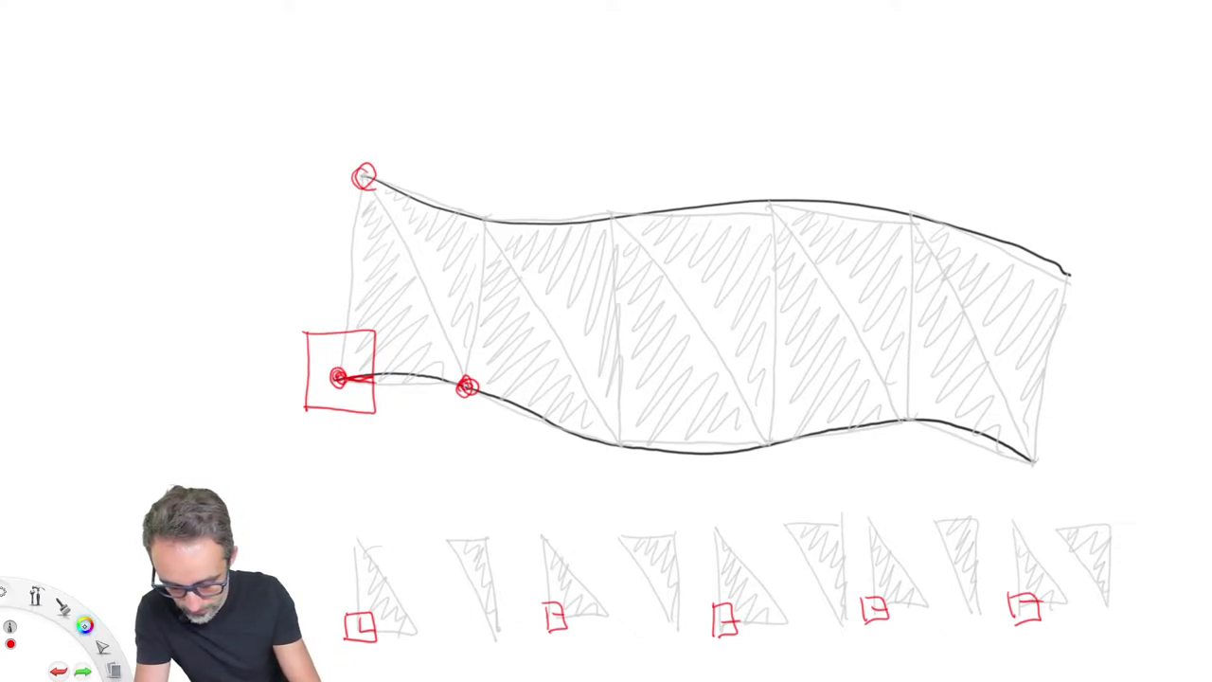
key("c")
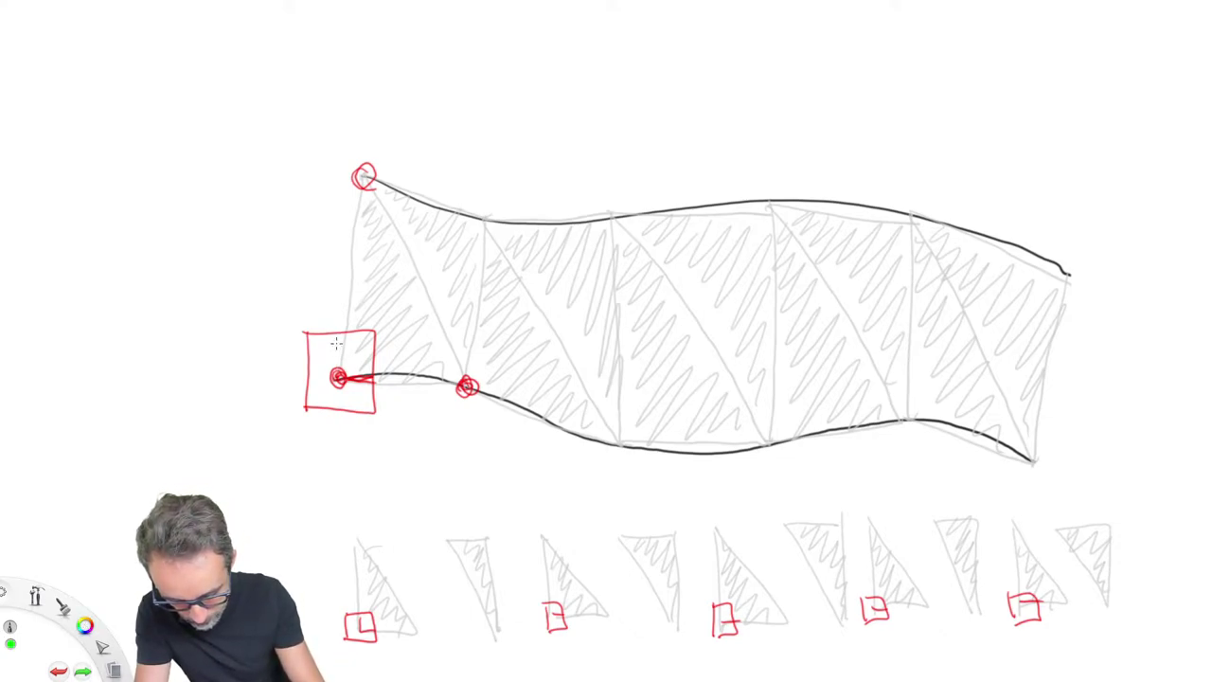
left_click_drag(333, 341, 333, 357)
mouse_move(371, 159)
left_mouse_down()
mouse_move(348, 185)
mouse_move(381, 163)
left_mouse_up()
key("ctrl+z")
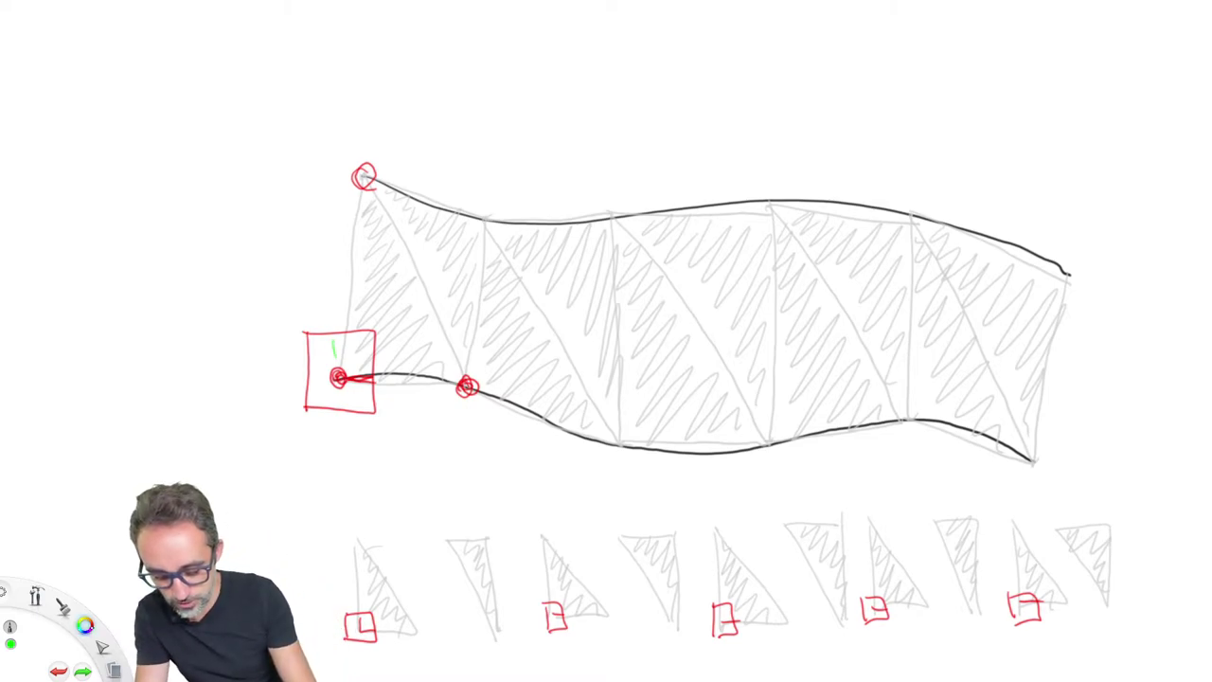
mouse_move(299, 330)
left_mouse_down()
mouse_move(384, 410)
mouse_move(328, 430)
mouse_move(326, 542)
mouse_move(351, 587)
mouse_move(362, 536)
left_mouse_up()
key("ctrl+z")
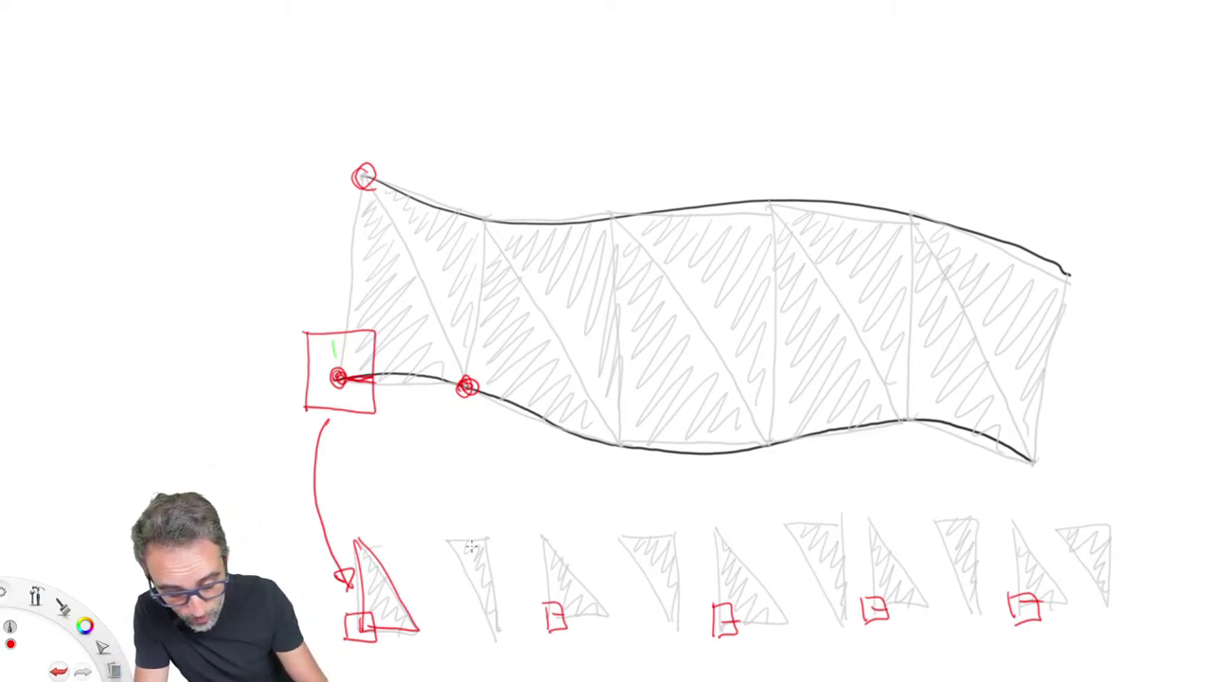
Draw red squares beneath the 2nd, 4th, 6th and 8th flattened triangles.
mouse_move(496, 633)
left_mouse_down()
mouse_move(493, 602)
mouse_move(493, 632)
mouse_move(519, 622)
left_mouse_up()
mouse_move(661, 634)
left_mouse_down()
mouse_move(690, 632)
mouse_move(663, 636)
left_mouse_up()
left_click_drag(671, 621, 690, 621)
left_click_drag(825, 601, 826, 632)
mouse_move(824, 600)
left_mouse_down()
mouse_move(854, 632)
mouse_move(827, 635)
left_mouse_up()
left_click_drag(842, 616, 858, 616)
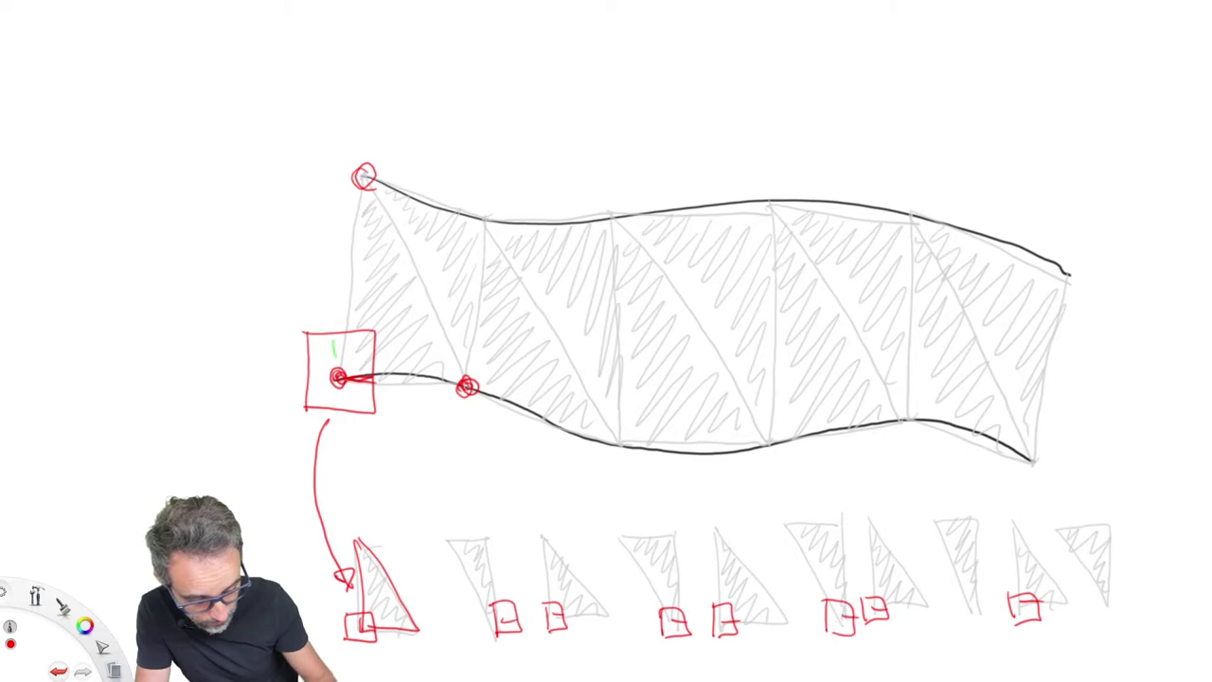
mouse_move(960, 601)
left_mouse_down()
mouse_move(960, 621)
mouse_move(985, 625)
mouse_move(957, 627)
left_mouse_up()
left_click_drag(973, 614, 987, 610)
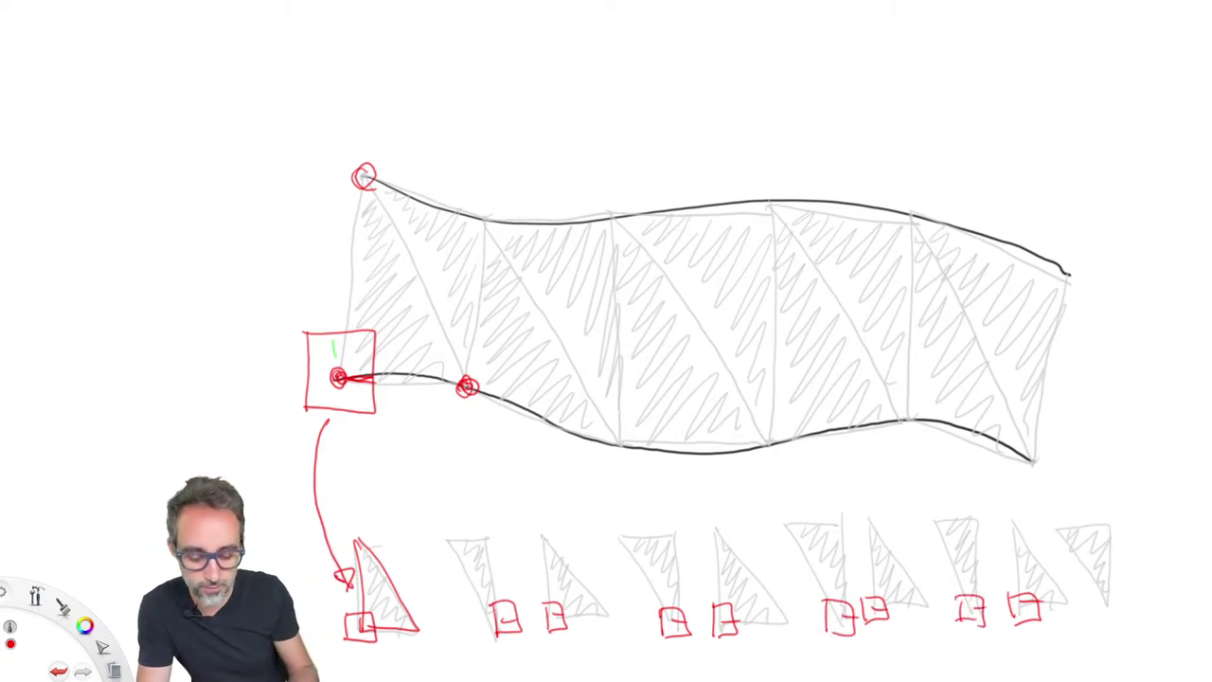
Square the second lower-curve node and circle the matching upper-curve nodes.
left_click_drag(460, 381, 473, 392)
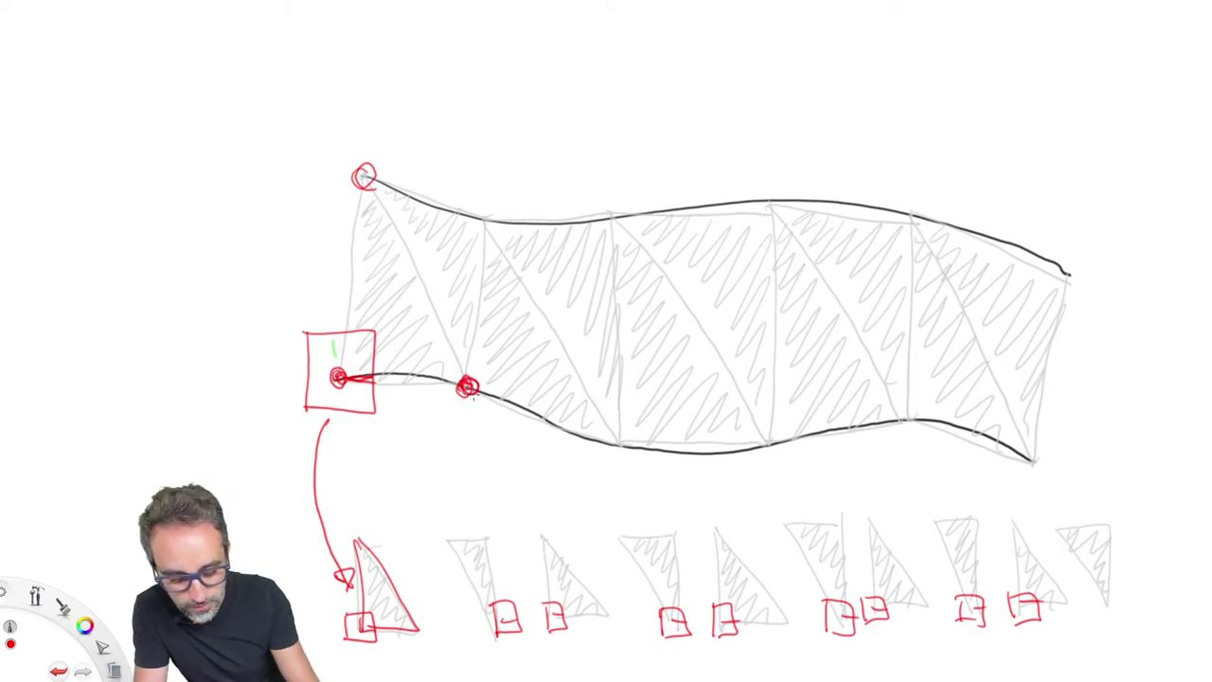
left_click_drag(447, 343, 447, 409)
mouse_move(451, 345)
left_mouse_down()
mouse_move(506, 405)
mouse_move(456, 409)
left_mouse_up()
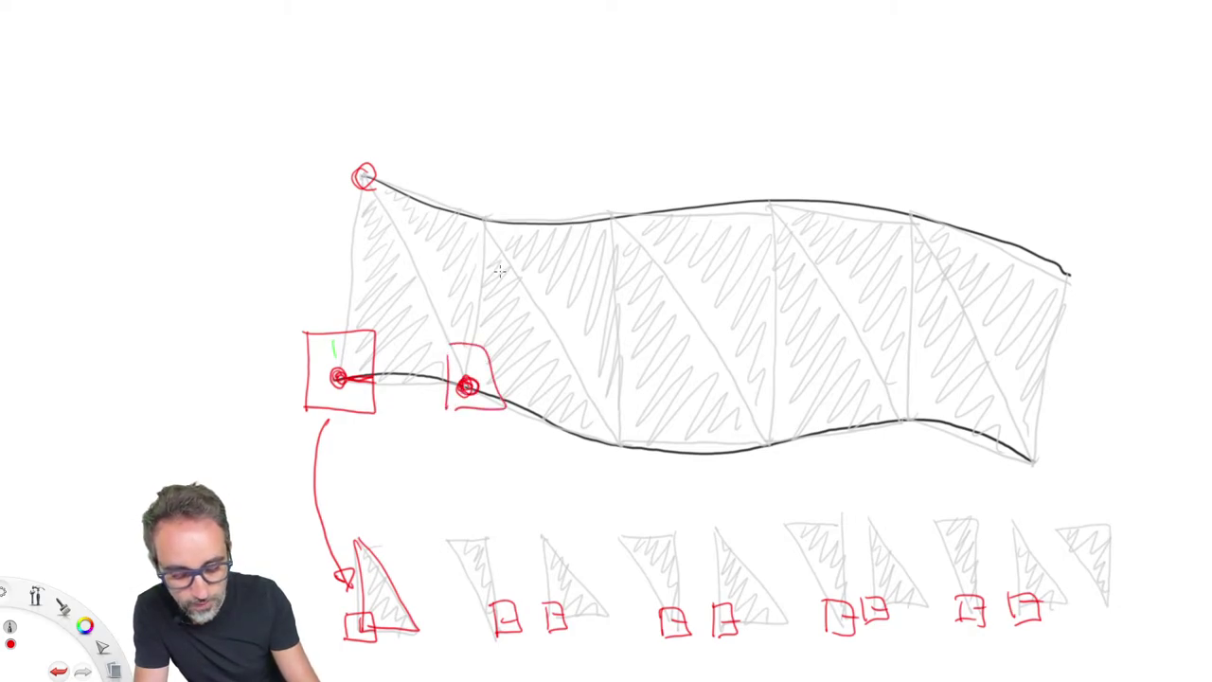
left_click_drag(487, 217, 483, 218)
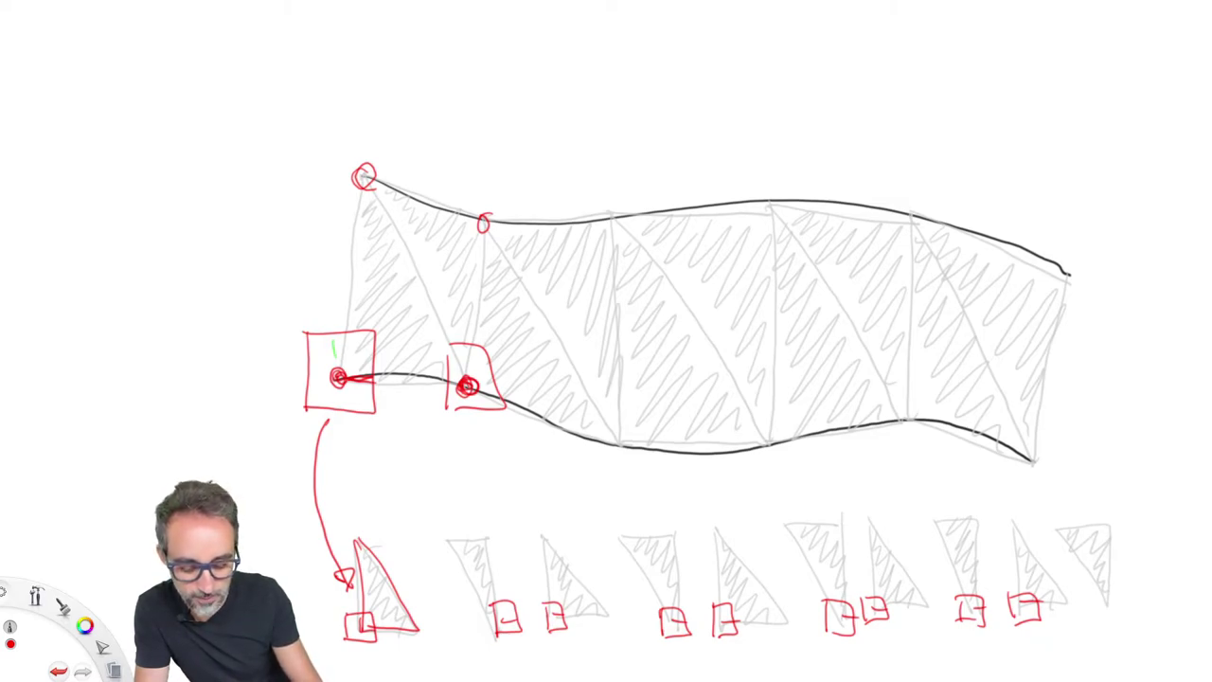
mouse_move(375, 163)
left_mouse_down()
mouse_move(354, 188)
mouse_move(348, 165)
left_mouse_up()
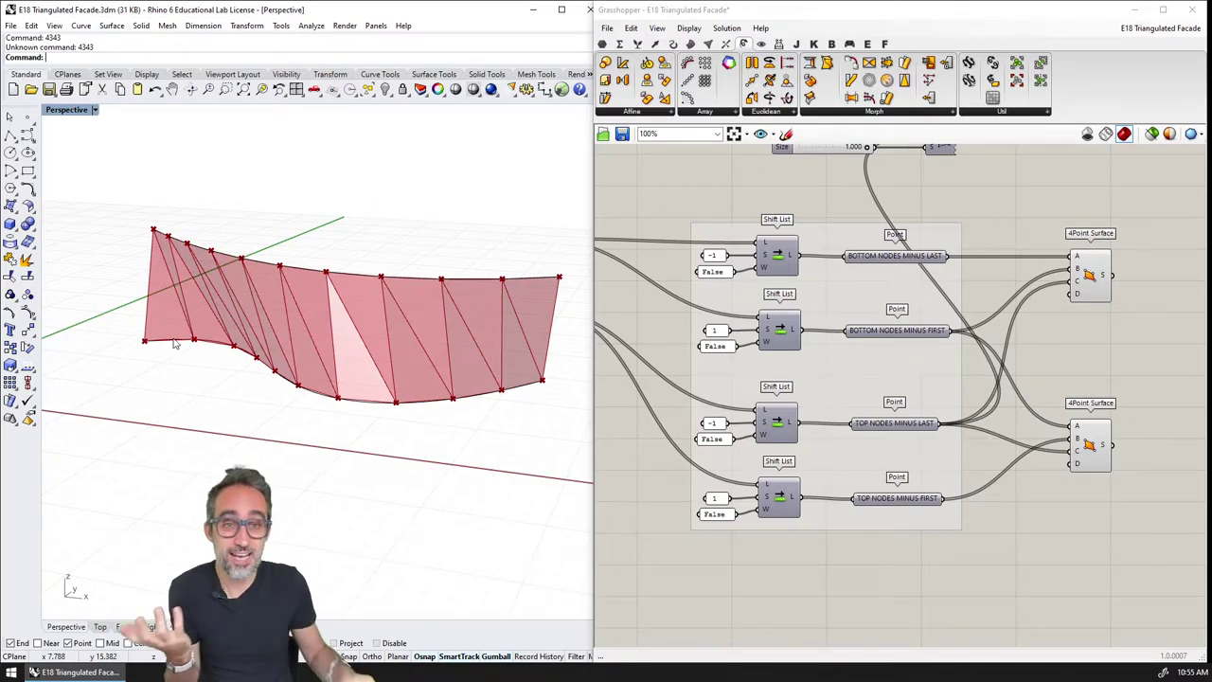
Place a Plane 3Pt component from Vector > Plane.
left_click(673, 44)
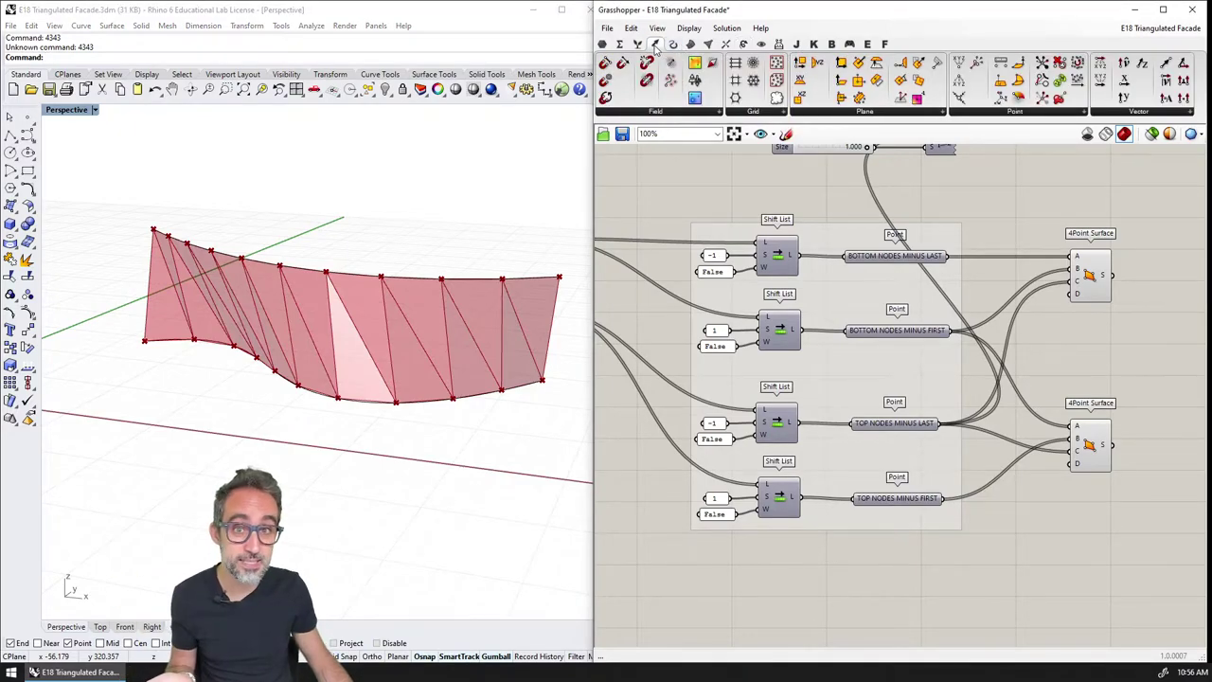
left_click(837, 112)
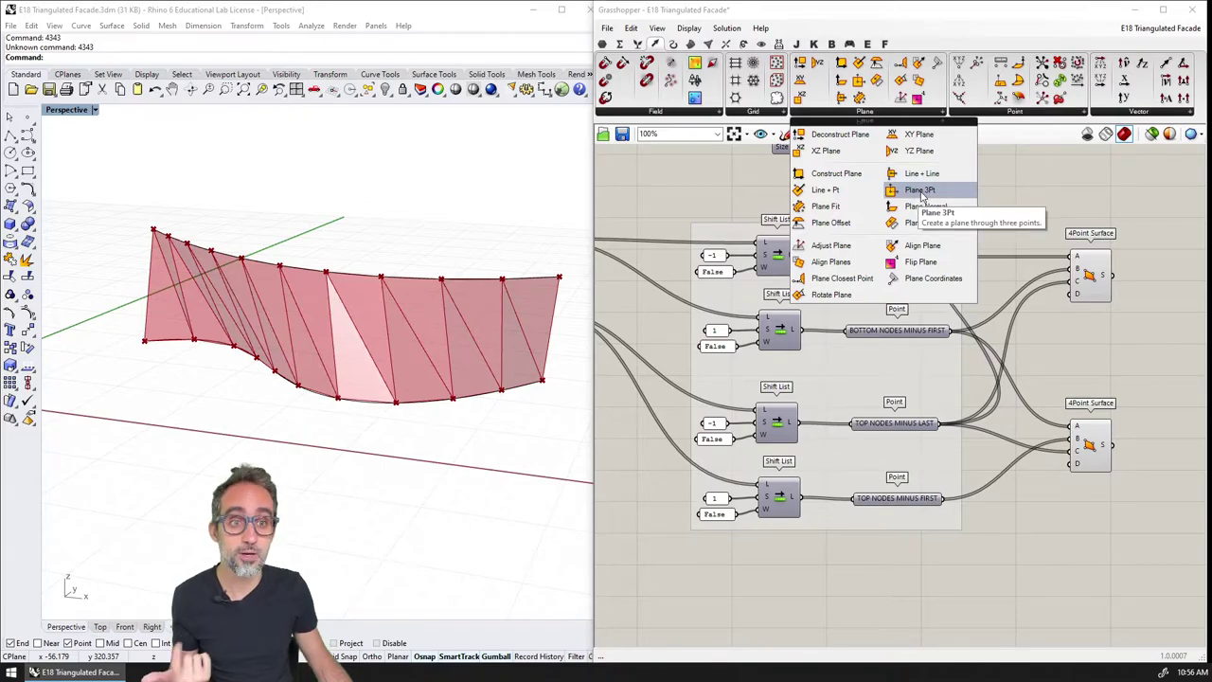
left_click(921, 190)
left_click(1080, 541)
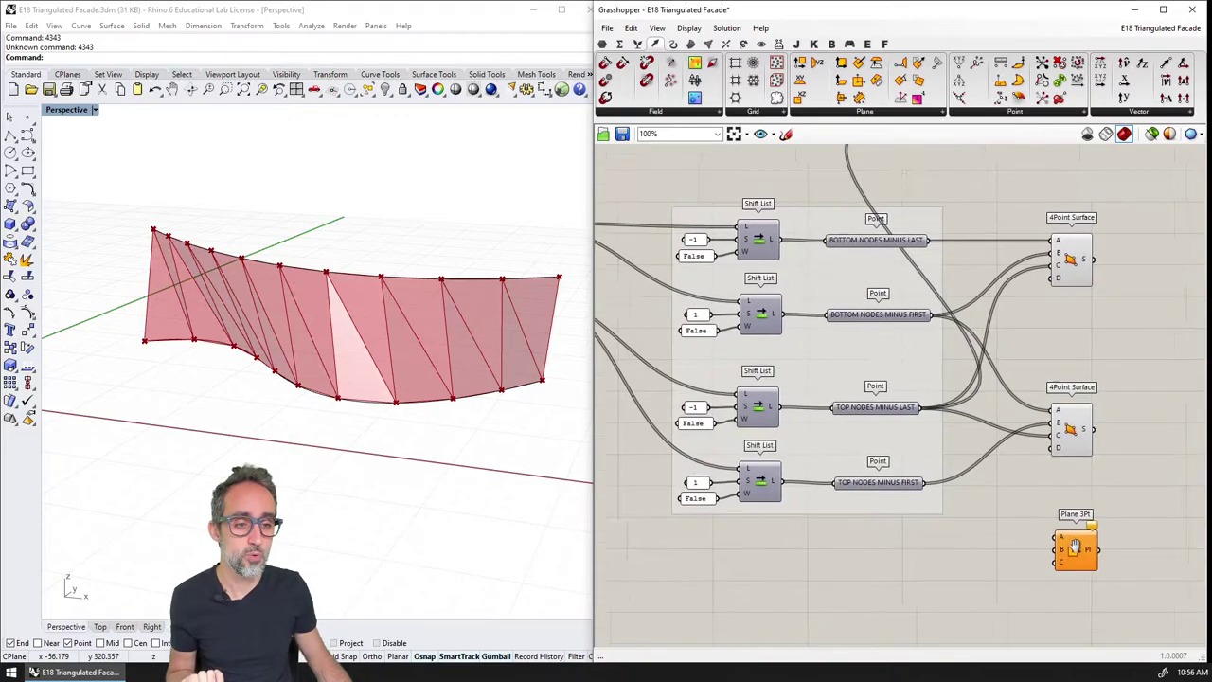
Position Plane 3Pt just below the first 4Point Surface, moving the second surface lower.
right_click_drag(1080, 542, 1041, 417)
left_click_drag(1042, 416, 1042, 466)
left_click_drag(1049, 526, 1130, 331)
left_click(1028, 245)
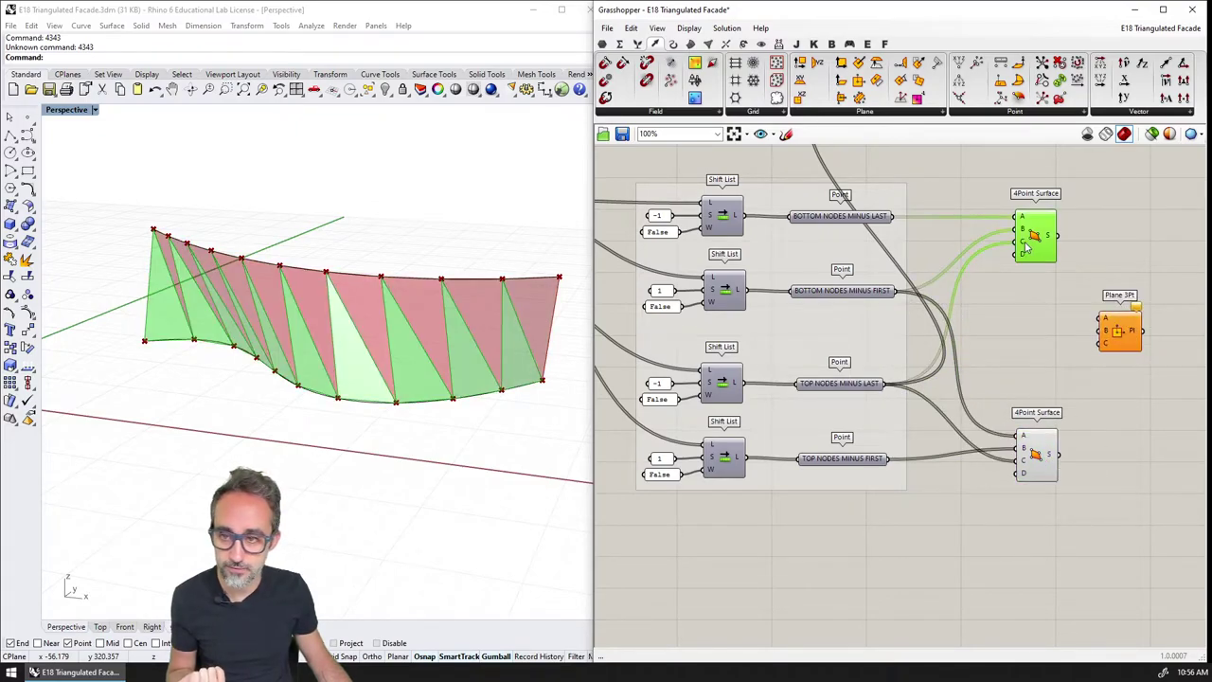
right_click_drag(1029, 245, 1028, 291)
left_click_drag(1120, 376, 1106, 333)
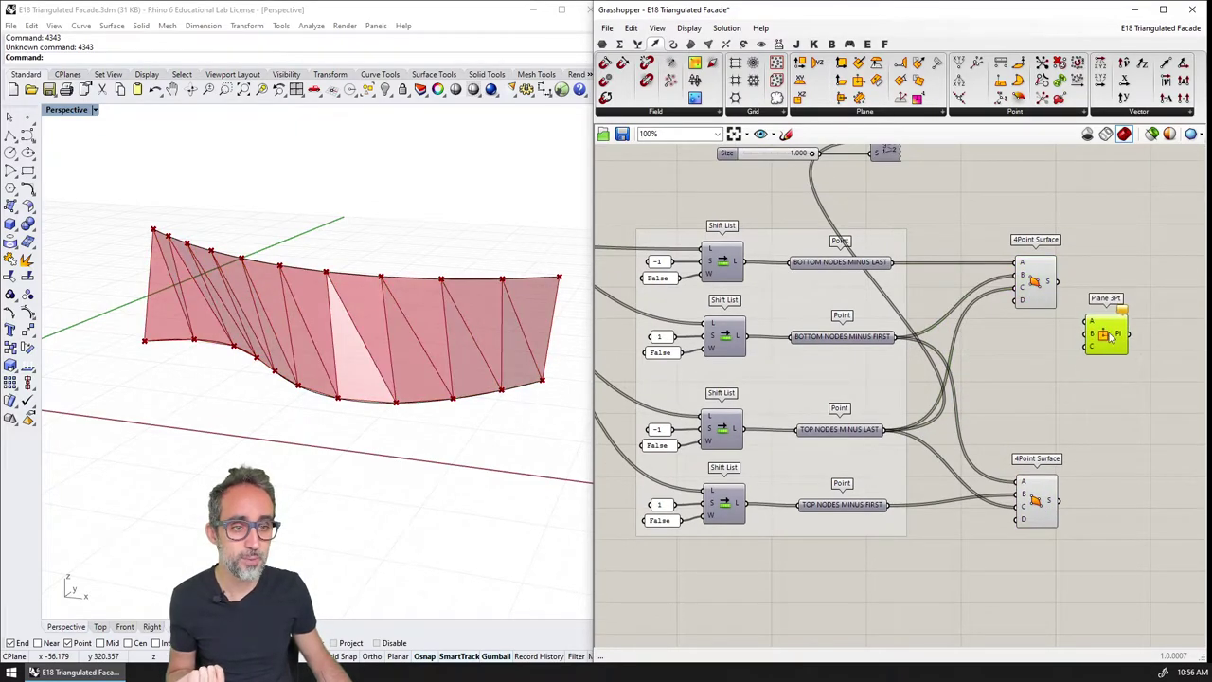
left_click(1035, 280)
left_click_drag(1035, 279, 1049, 280)
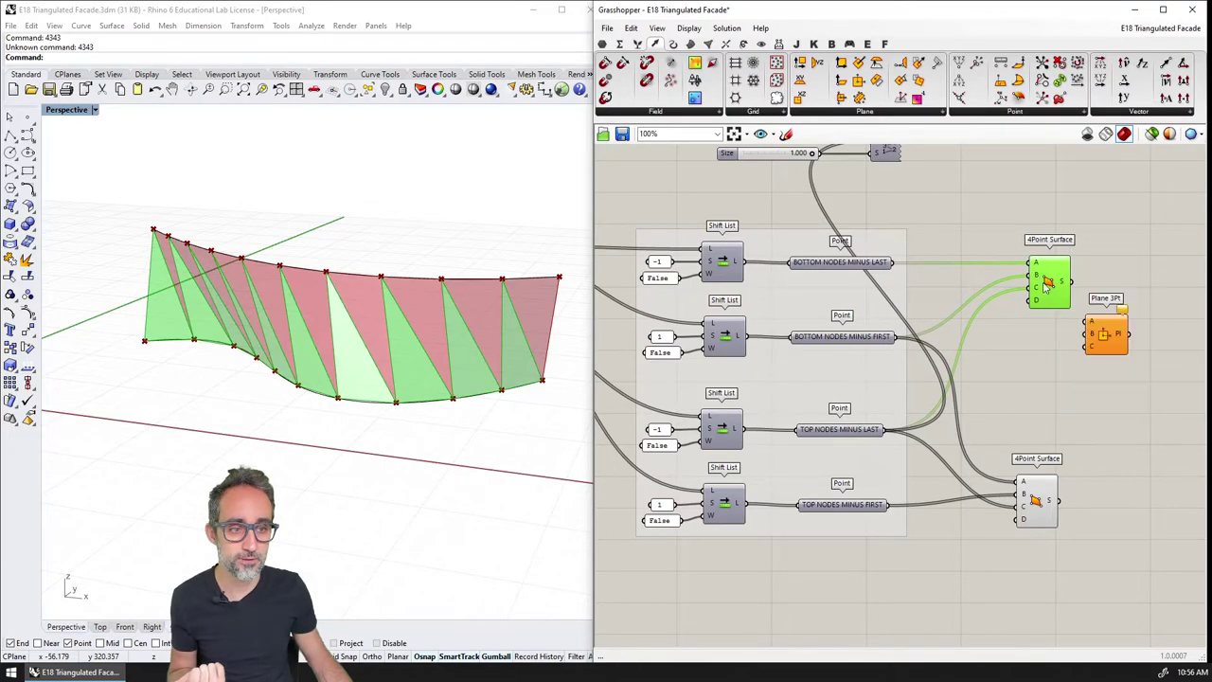
left_click_drag(1110, 323, 1055, 337)
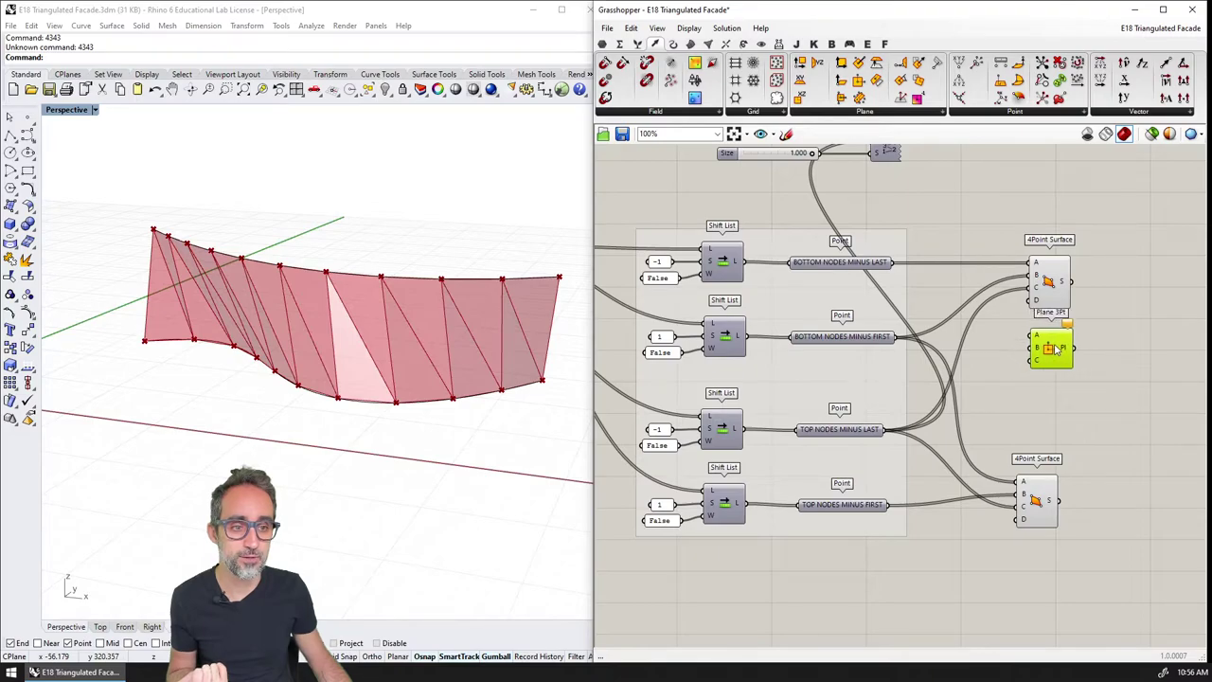
Wire BOTTOM NODES MINUS LAST, BOTTOM NODES MINUS FIRST and TOP NODES MINUS LAST into Plane 3Pt A, B, C.
left_click(861, 264)
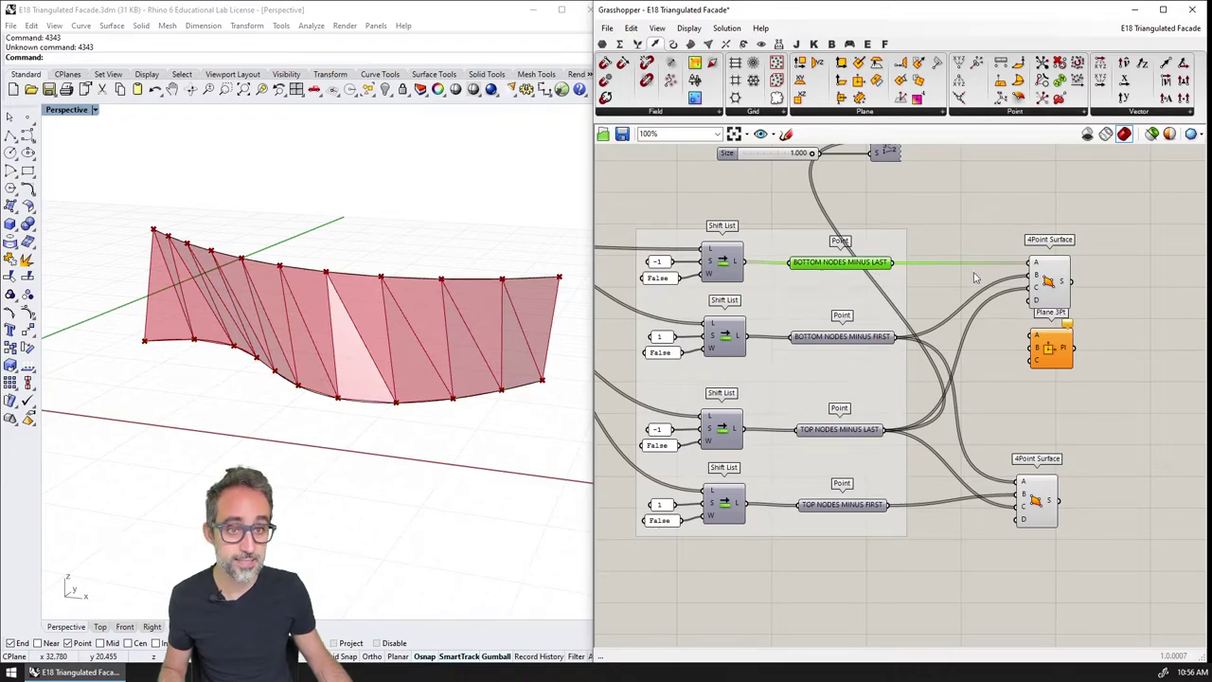
left_click_drag(893, 265, 1055, 363)
left_click(1056, 352)
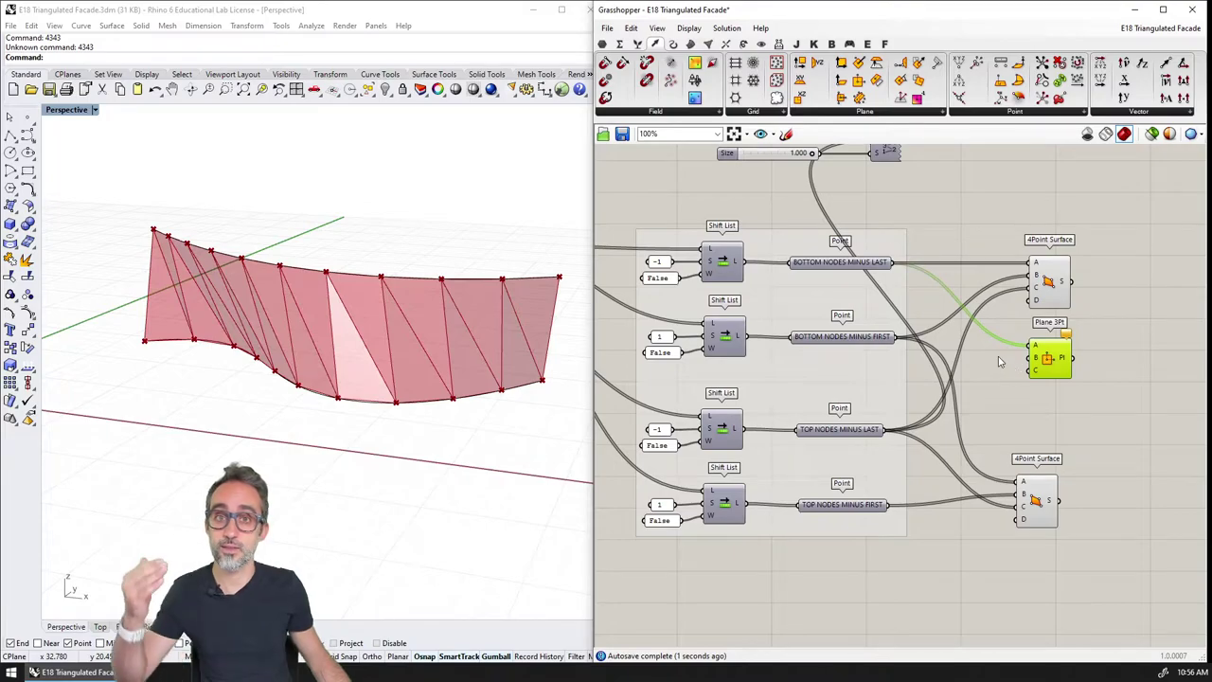
scroll(144, 345, "up", 2)
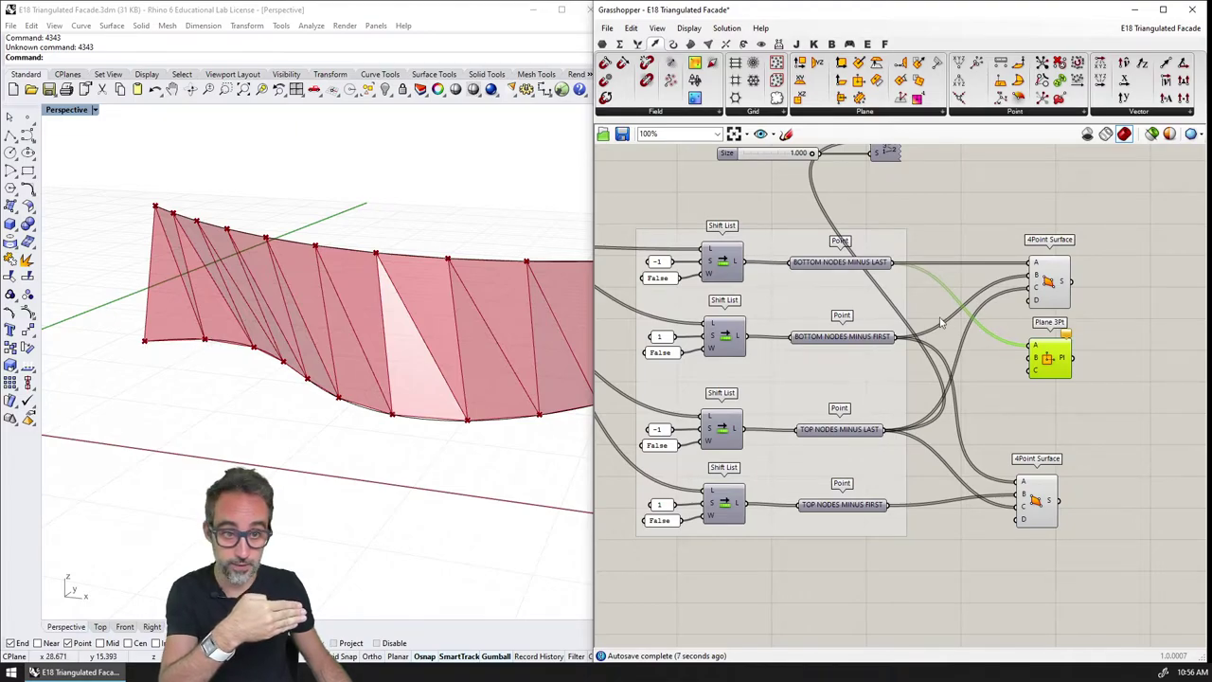
left_click(867, 341)
right_click_drag(346, 346, 531, 300)
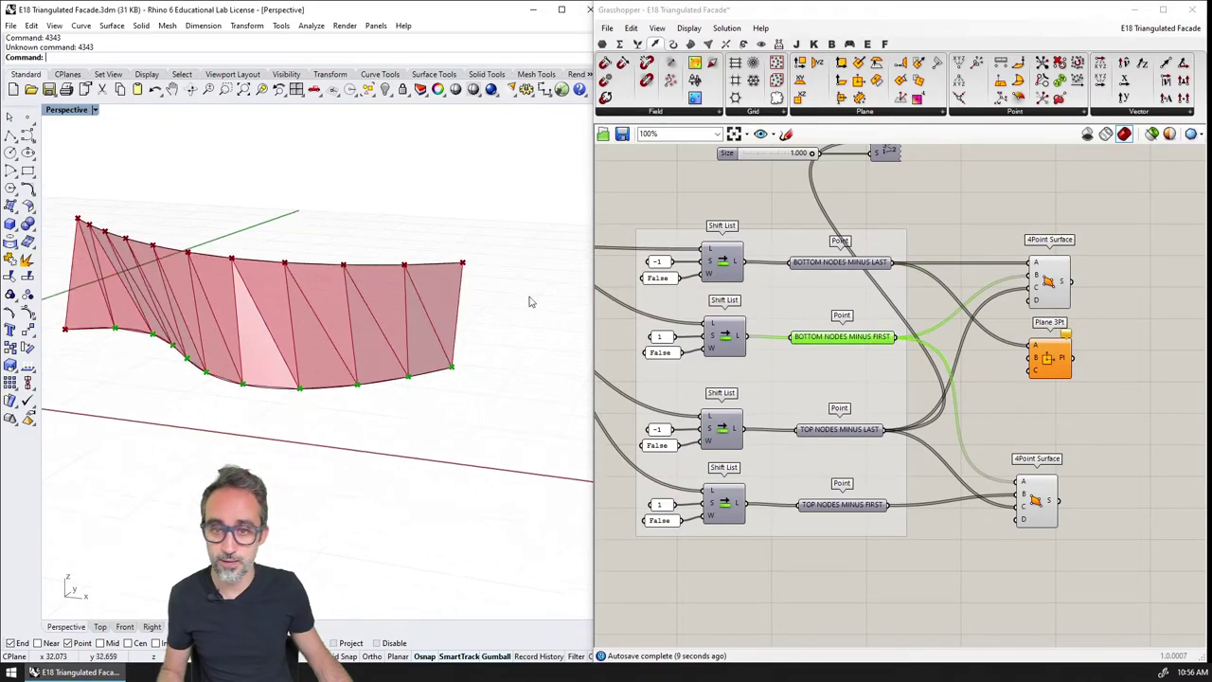
left_click_drag(896, 337, 1031, 358)
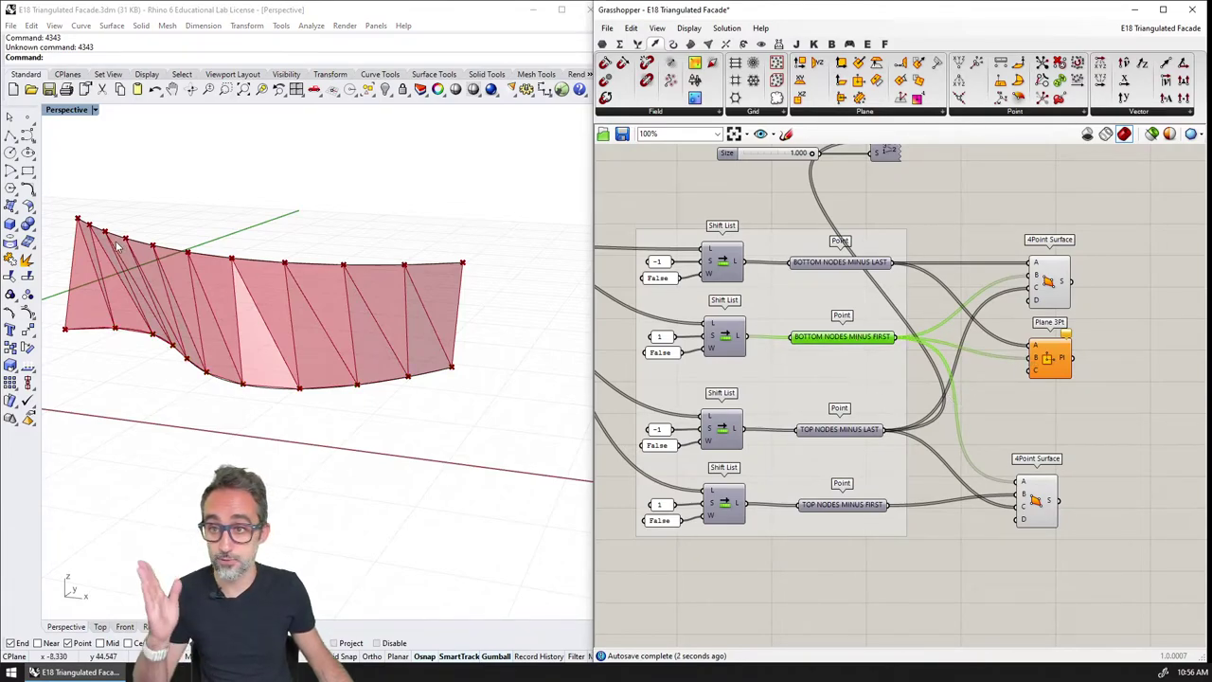
mouse_move(180, 249)
right_mouse_down()
mouse_move(140, 244)
mouse_move(188, 252)
right_mouse_up()
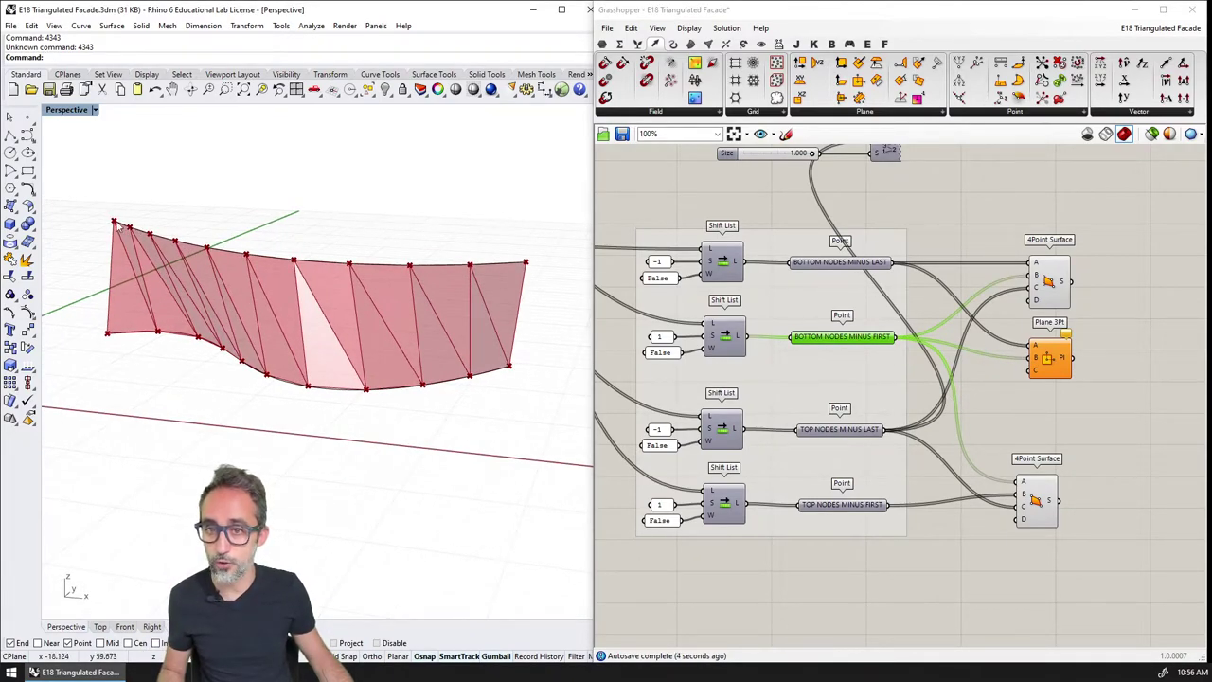
left_click_drag(890, 430, 1029, 371)
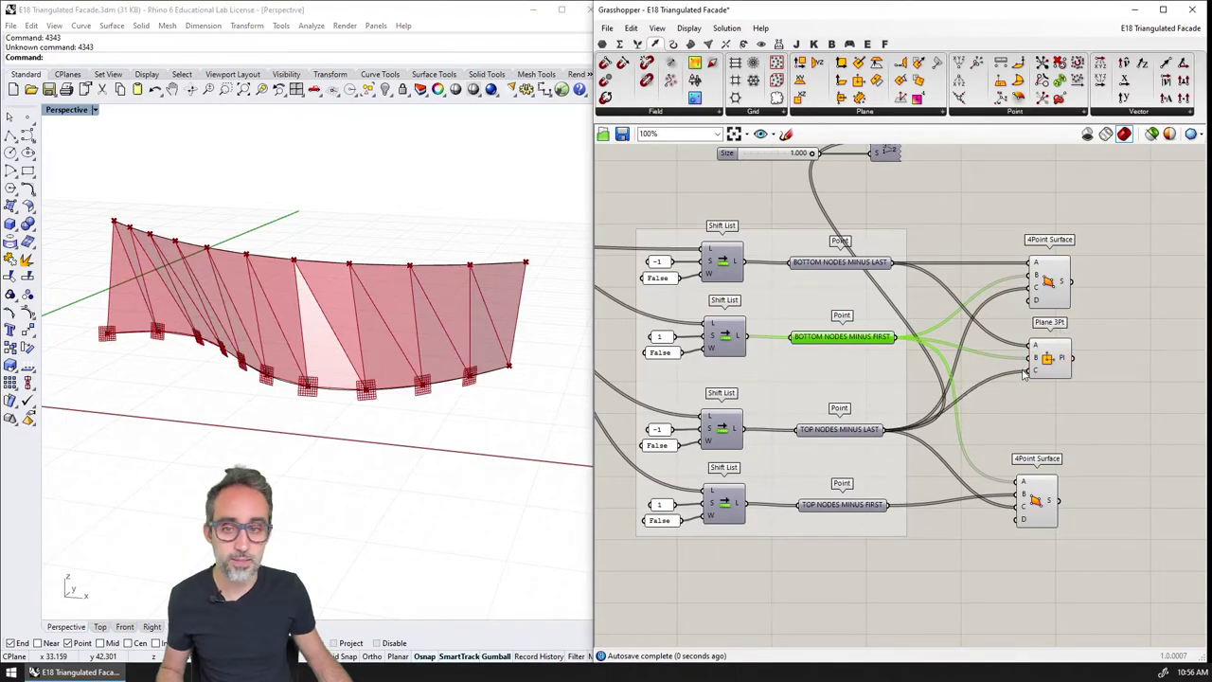
right_click_drag(256, 365, 200, 353)
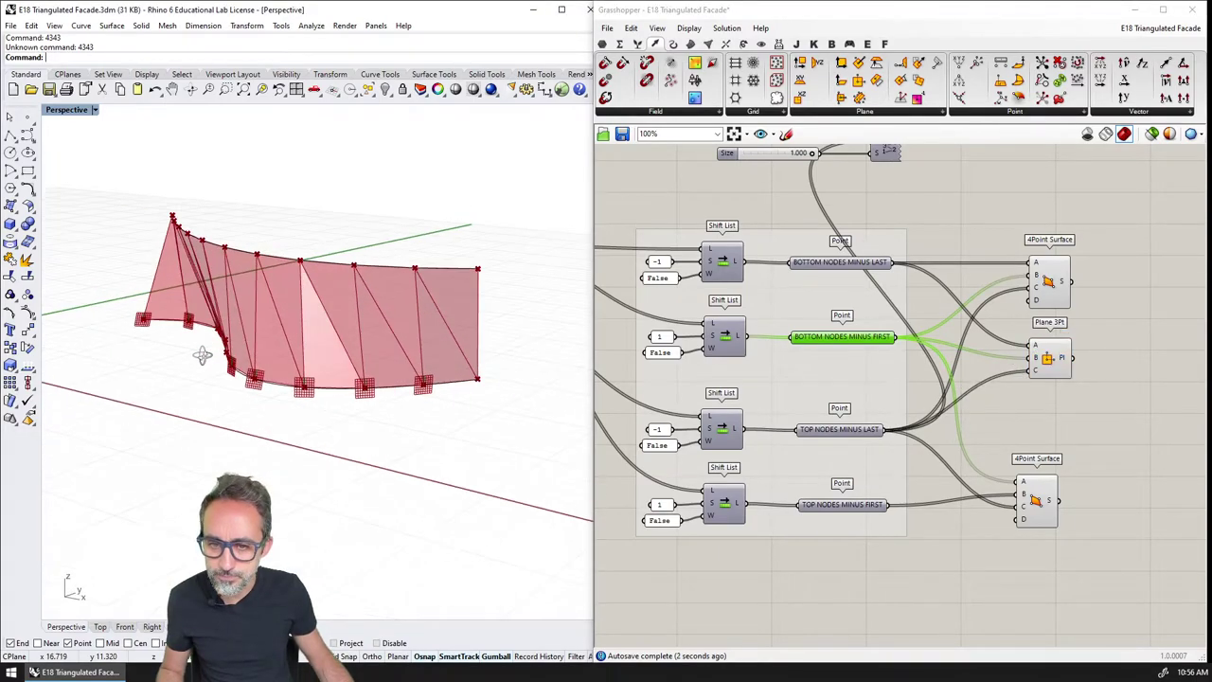
left_click(1049, 282)
scroll(168, 327, "up", 5)
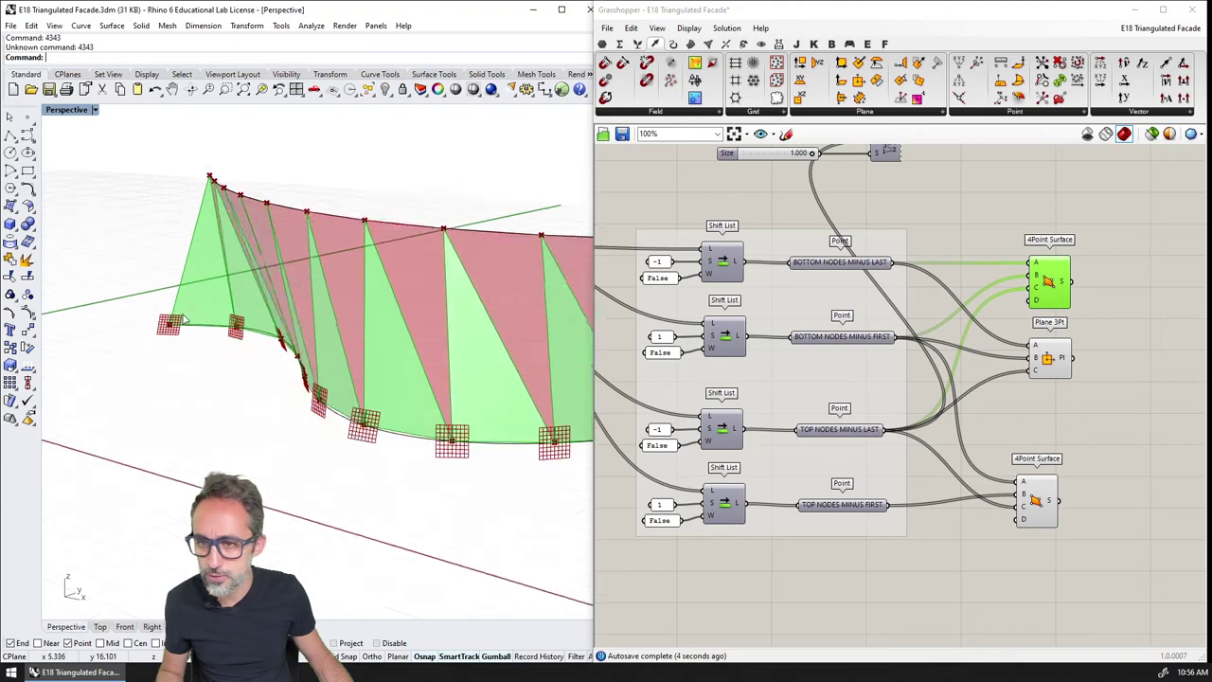
right_click_drag(169, 327, 270, 387)
scroll(247, 365, "down", 5)
scroll(223, 379, "up", 4)
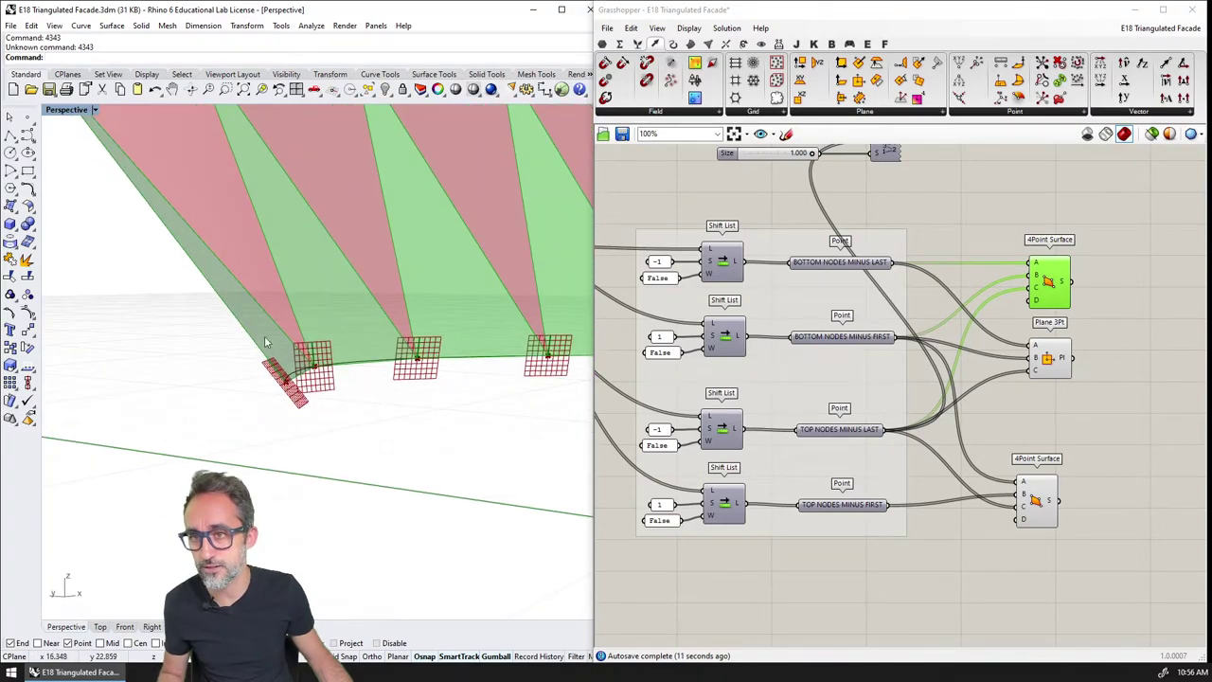
scroll(260, 330, "down", 6)
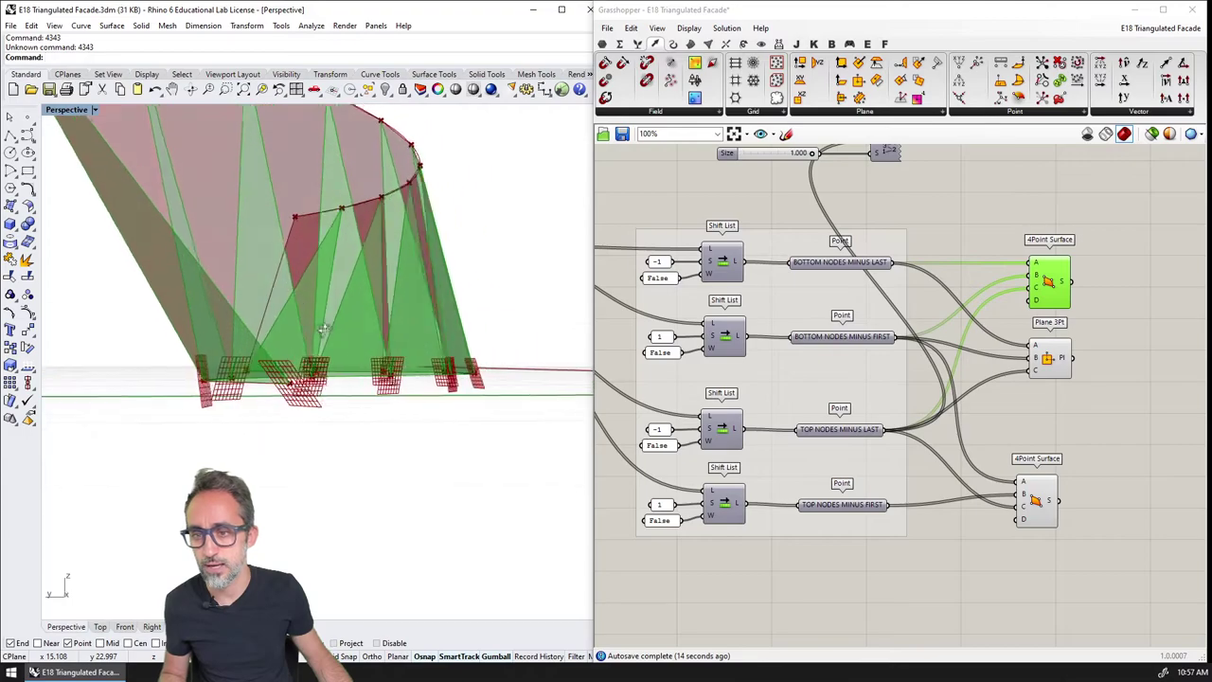
right_click_drag(238, 329, 248, 400)
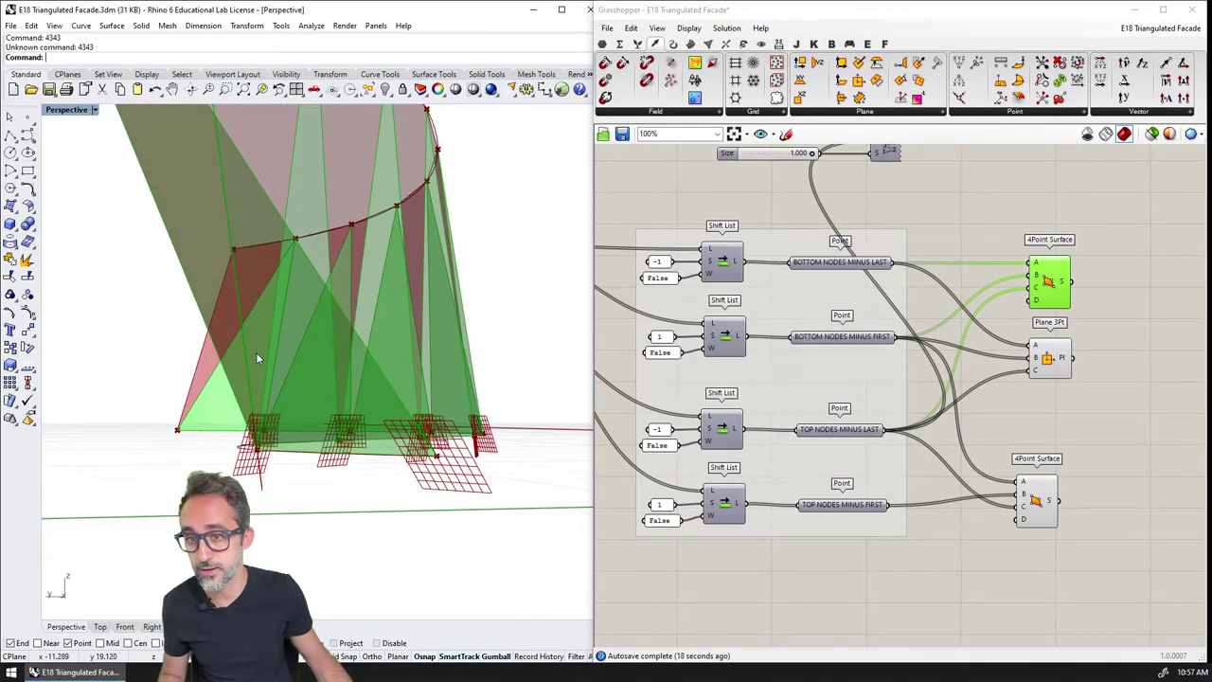
mouse_move(255, 353)
right_mouse_down()
mouse_move(288, 356)
mouse_move(233, 370)
mouse_move(375, 388)
mouse_move(367, 420)
mouse_move(300, 366)
mouse_move(266, 360)
right_mouse_up()
right_click_drag(280, 379, 306, 383)
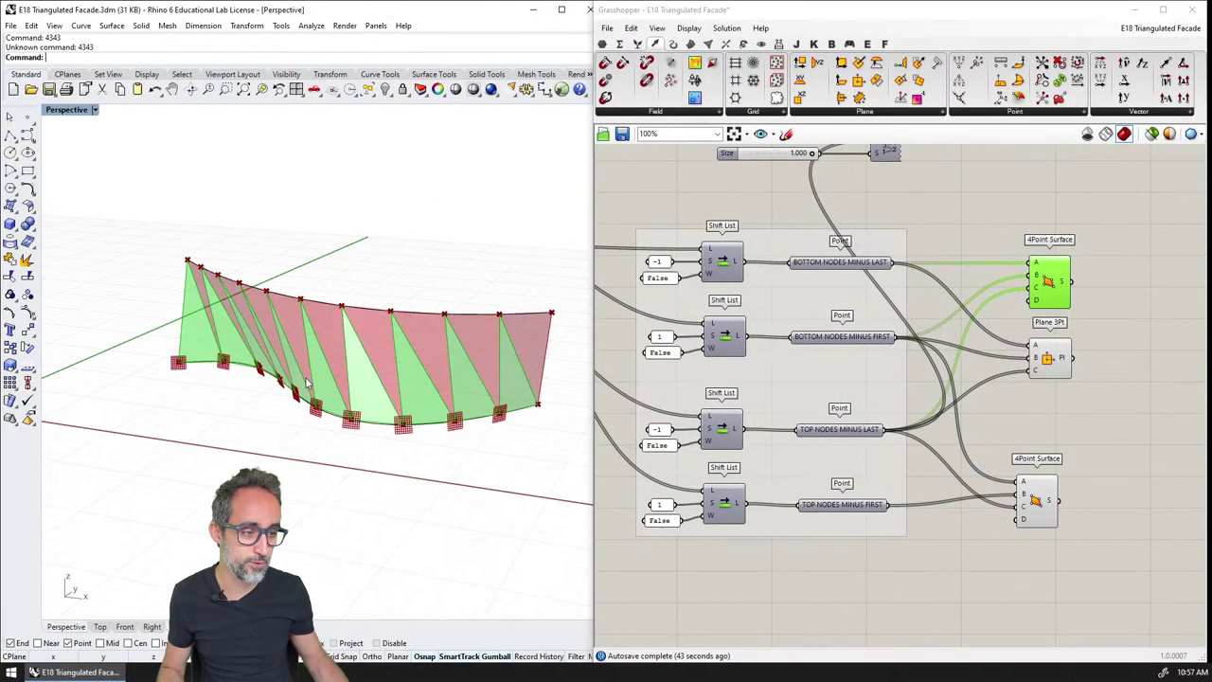
mouse_move(331, 360)
right_mouse_down()
mouse_move(289, 352)
mouse_move(322, 351)
right_mouse_up()
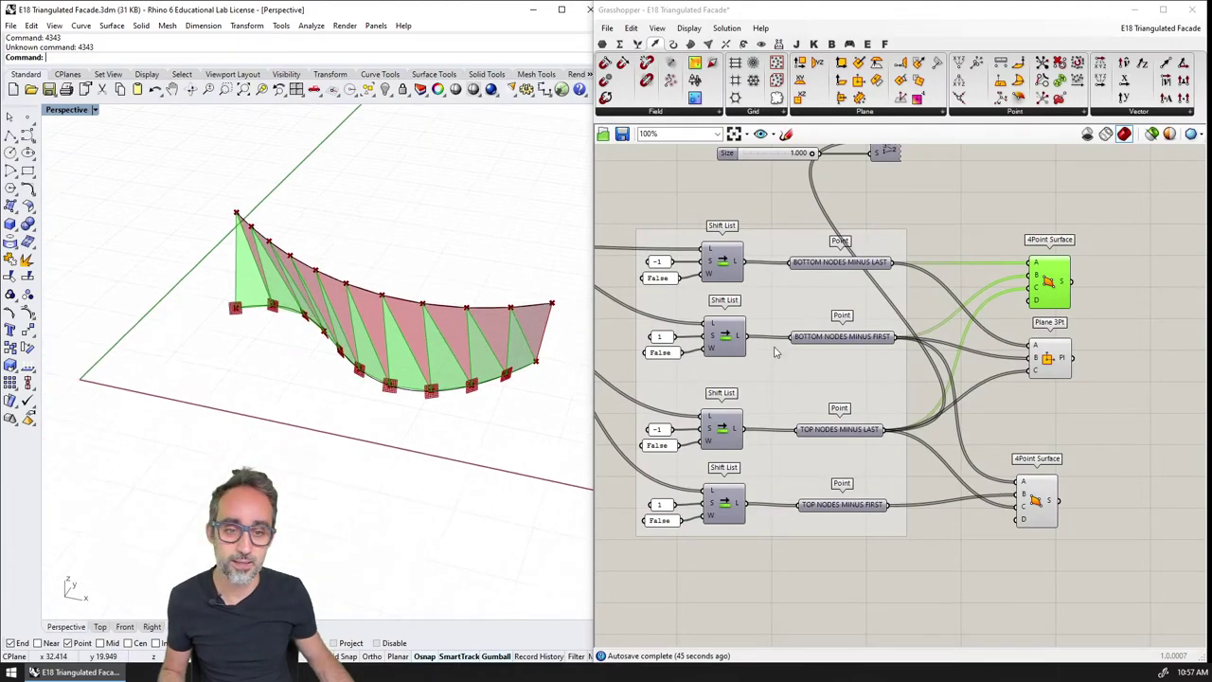
scroll(769, 410, "down", 2)
right_click_drag(833, 316, 915, 419)
scroll(914, 424, "up", 2)
scroll(915, 424, "up", 1)
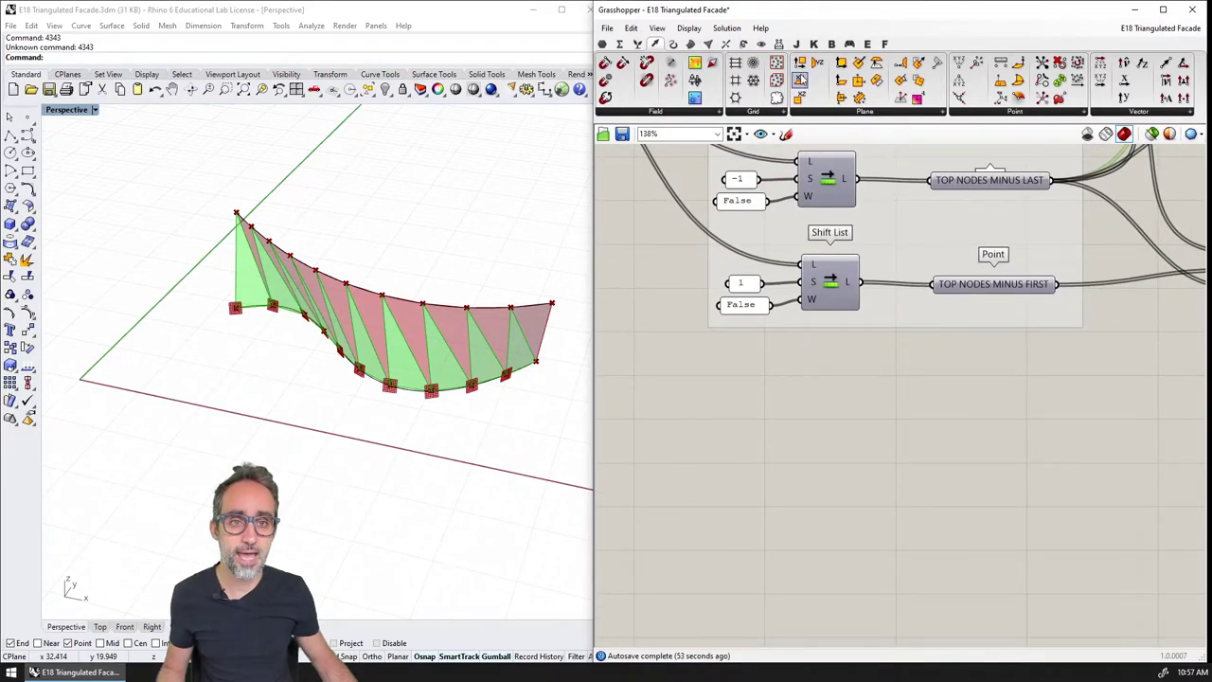
Drop an unconnected XY Plane component onto the canvas below the shifted node lists.
left_click_drag(800, 83, 747, 473)
scroll(139, 422, "up", 6)
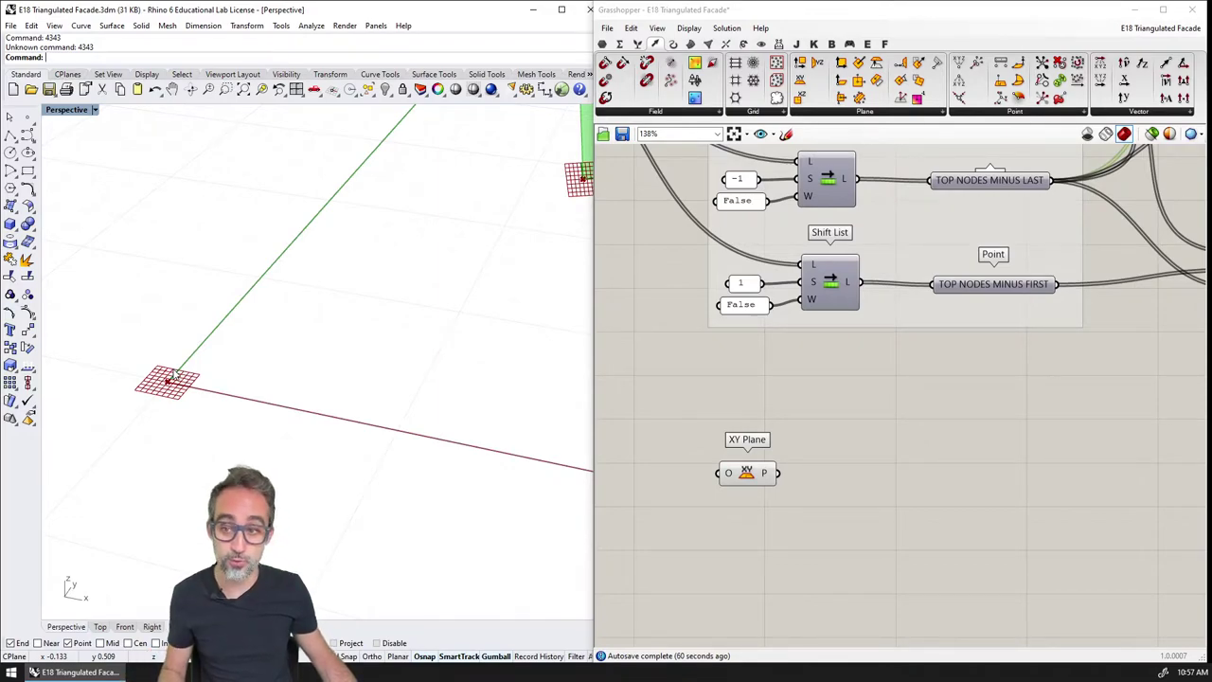
scroll(170, 374, "down", 5)
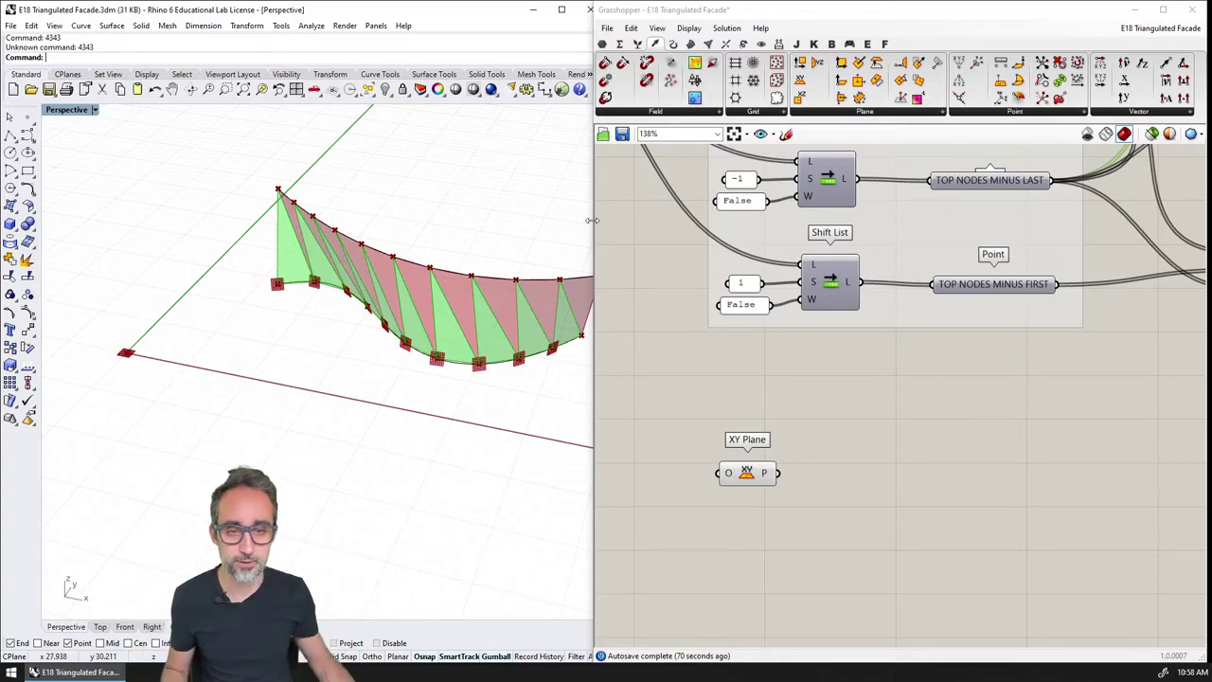
scroll(962, 359, "down", 4)
scroll(961, 360, "up", 4)
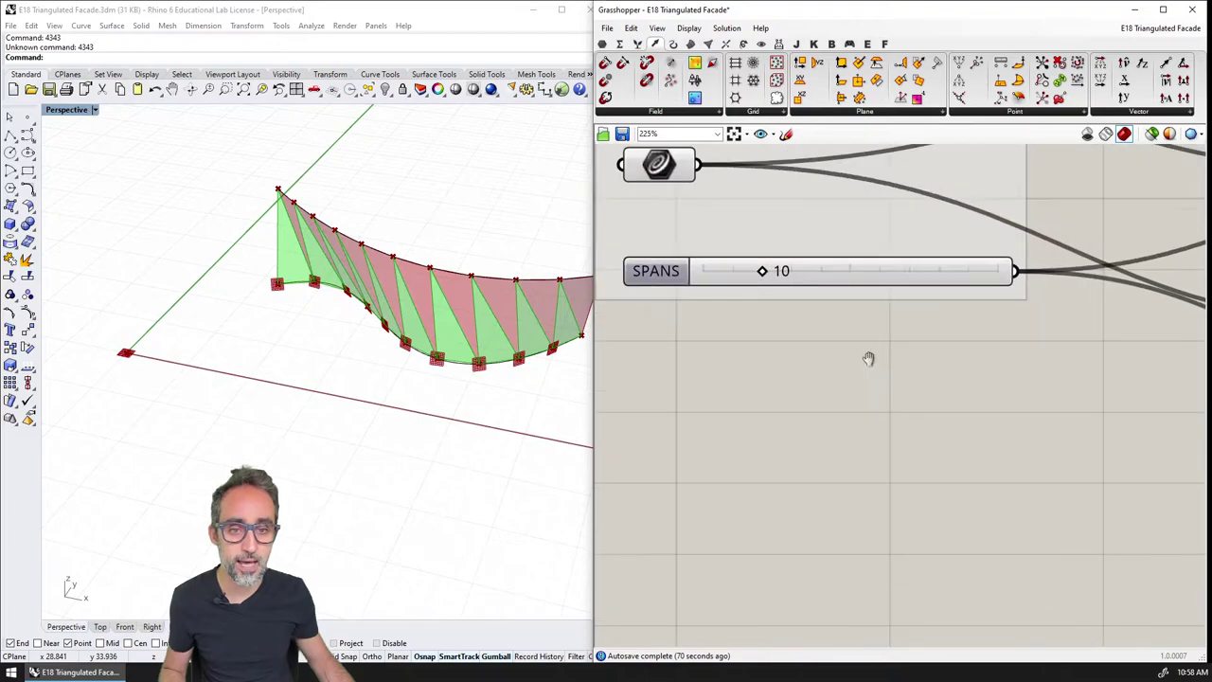
scroll(814, 393, "up", 1)
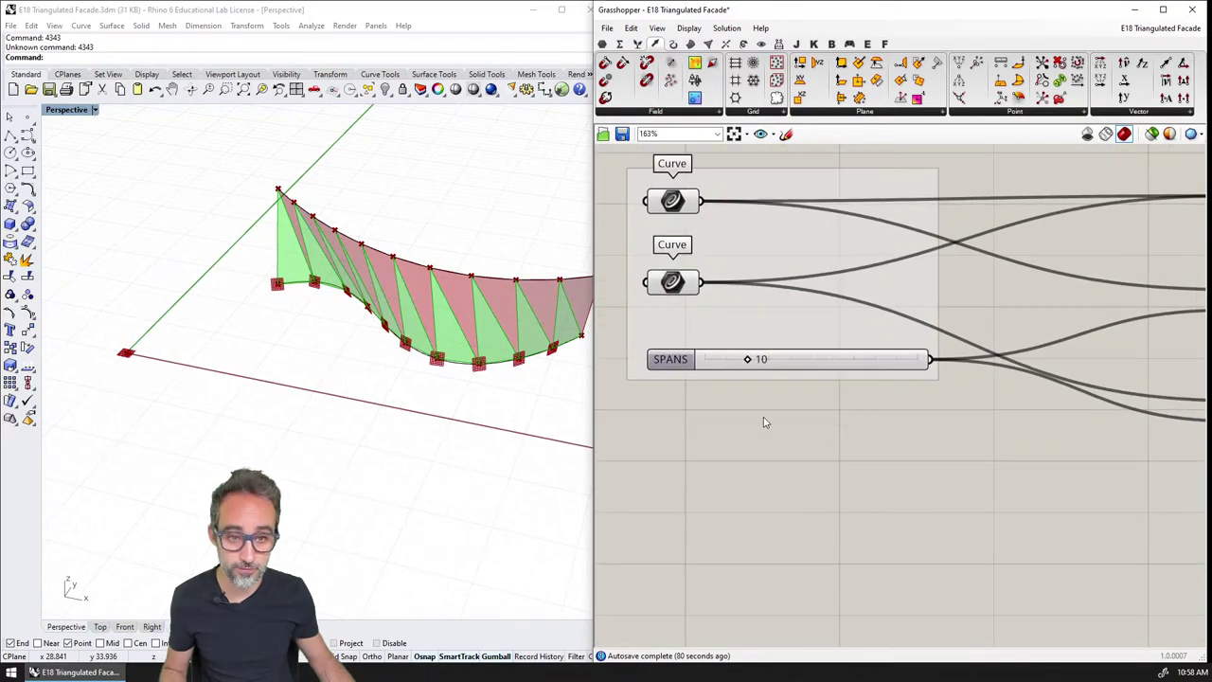
Create a Number Slider set to 10 and rename it PANEL SEPARATION.
double_click(763, 420)
type("10")
key("Return")
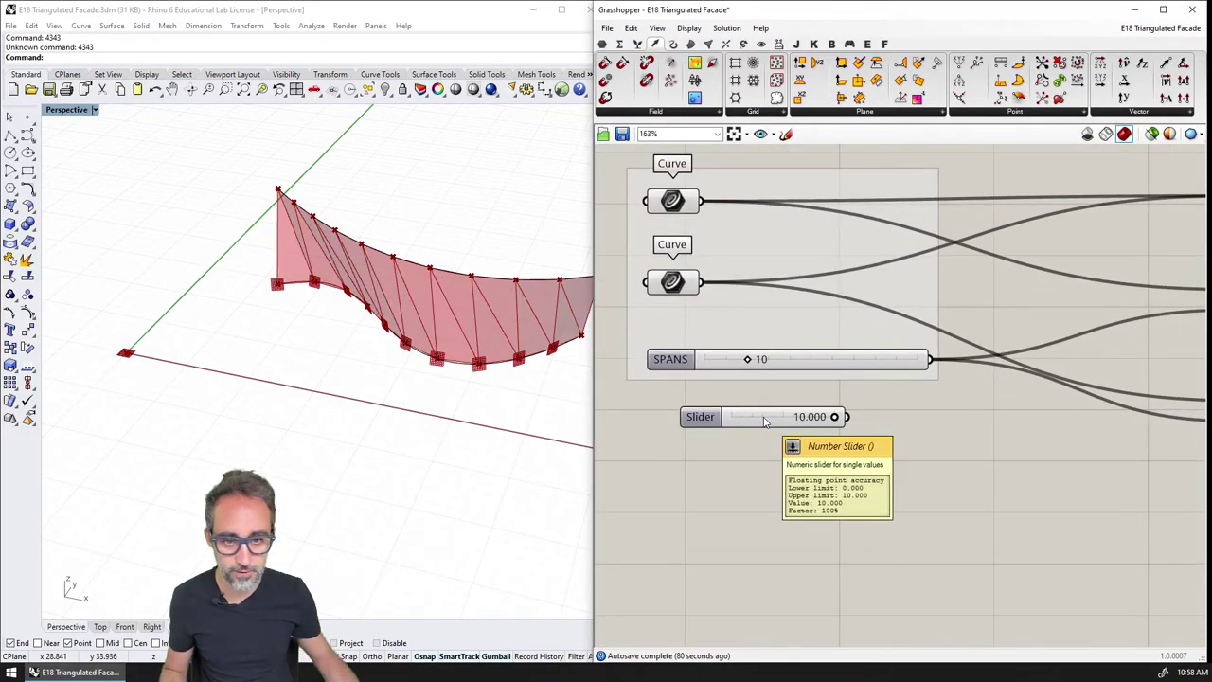
right_click(707, 422)
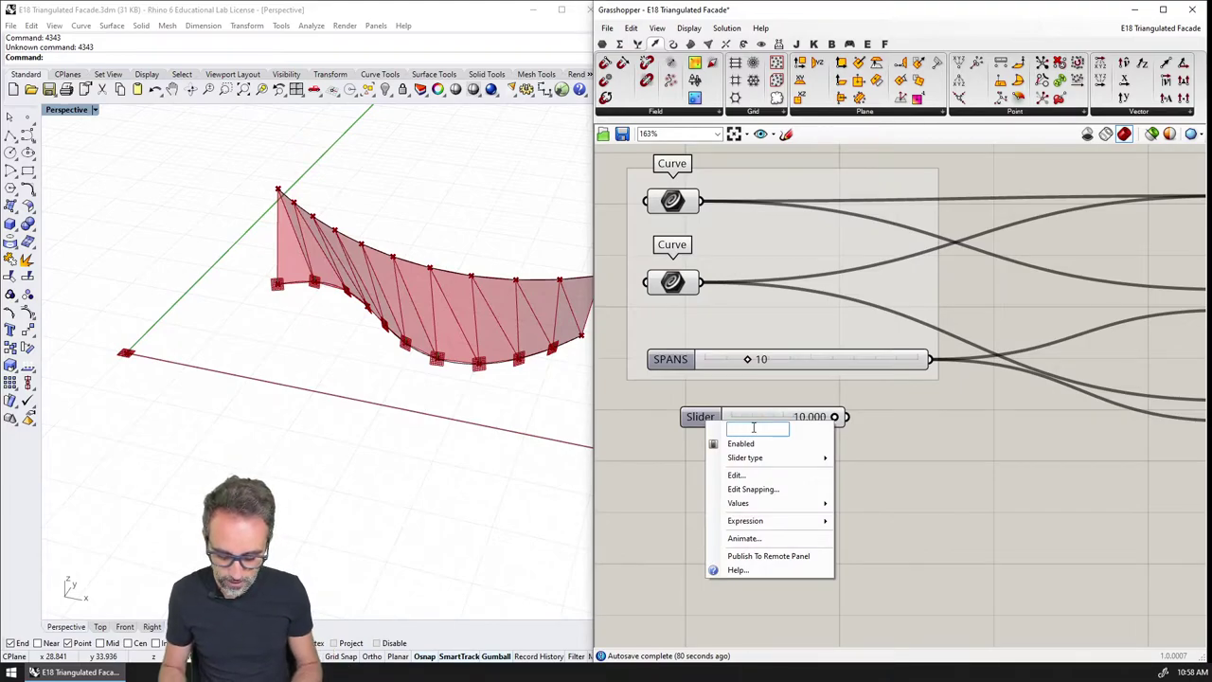
type("panel")
key("BackSpace")
key("BackSpace")
key("BackSpace")
key("BackSpace")
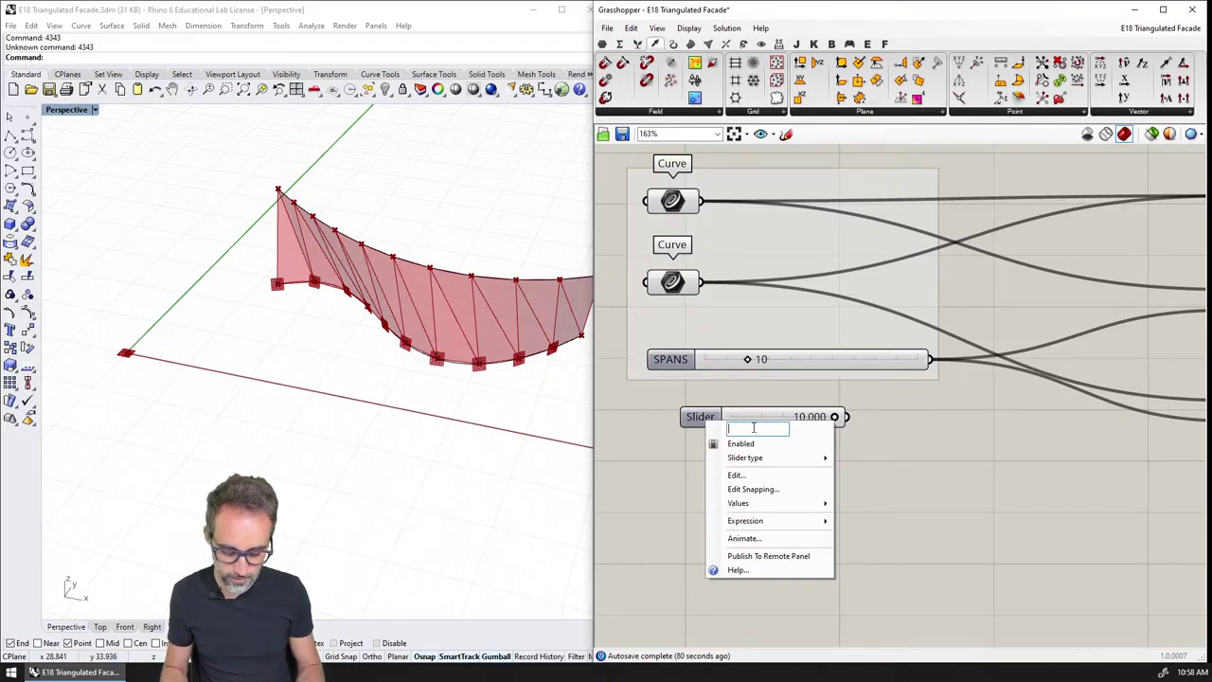
type("PANEL SEPARATION")
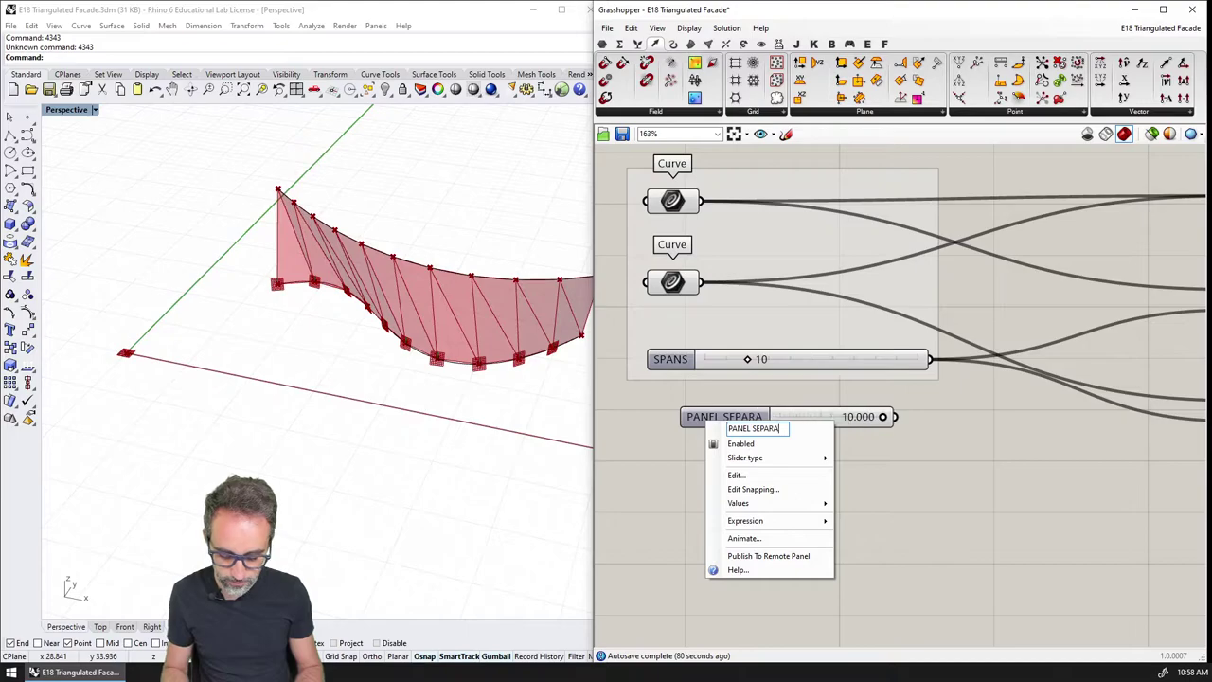
key("Return")
Place PANEL SEPARATION under SPANS, add it to the input group, and widen it to match SPANS.
left_click_drag(822, 407, 792, 399)
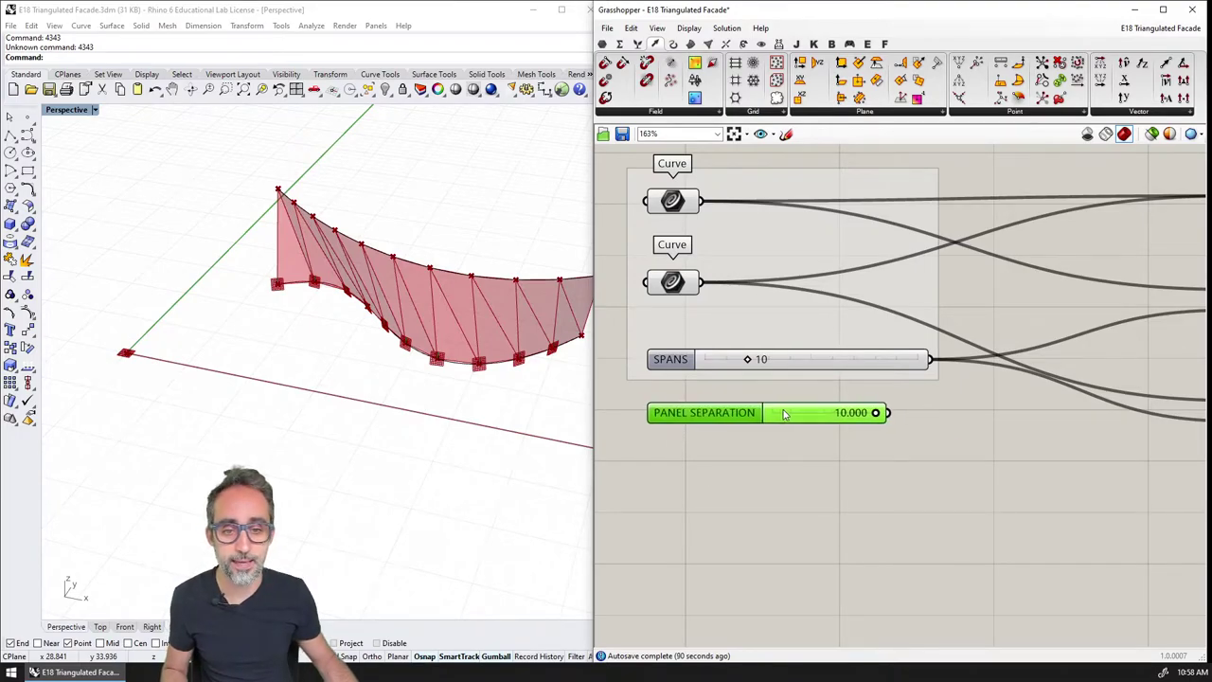
left_click(805, 452)
left_click_drag(803, 447, 756, 296)
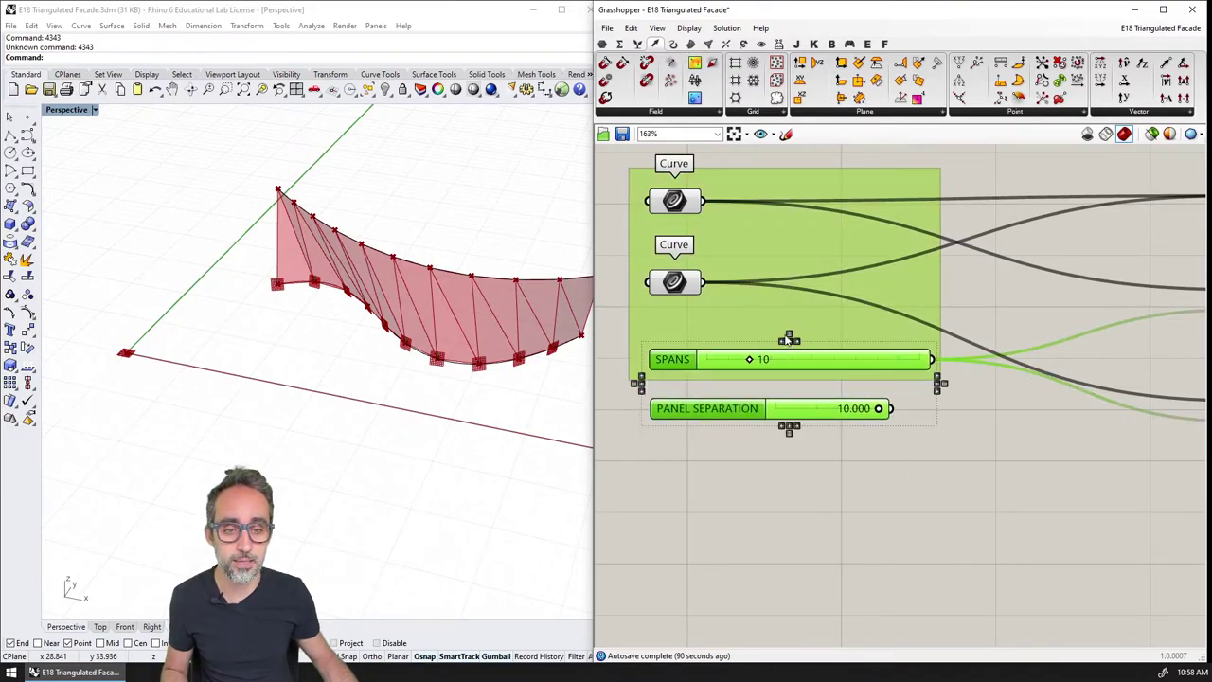
right_click(789, 339)
left_click(847, 406)
right_click_drag(869, 433, 811, 411)
scroll(805, 387, "down", 3)
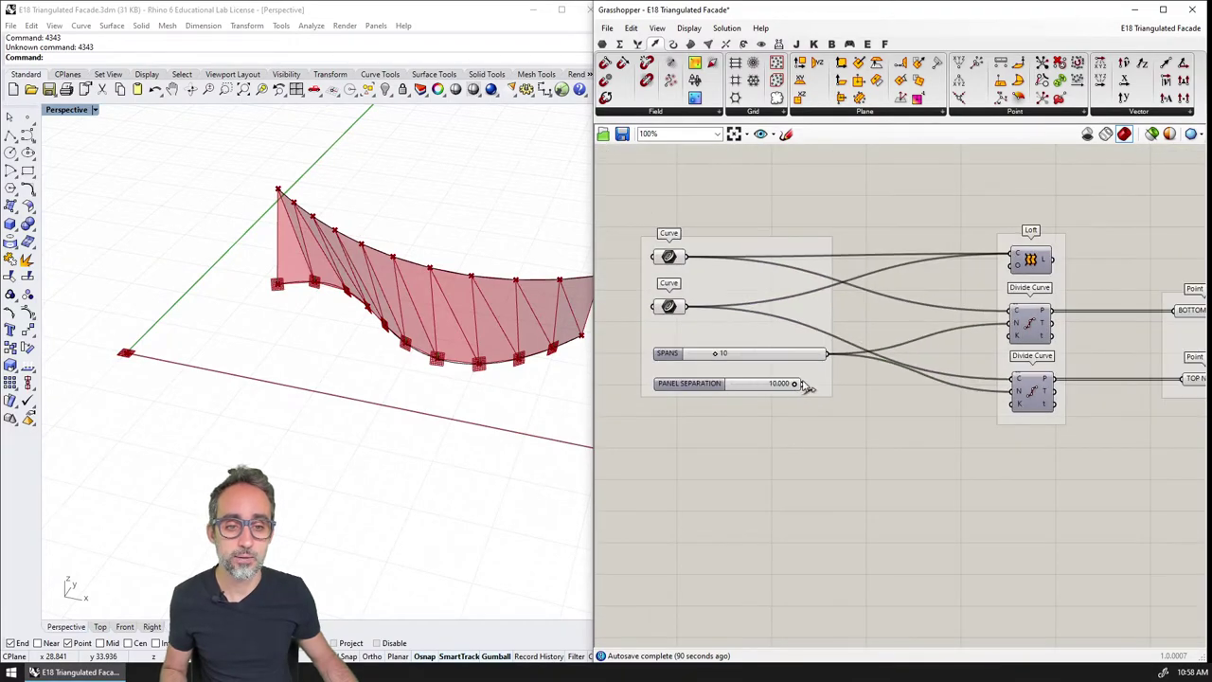
left_click_drag(805, 384, 827, 384)
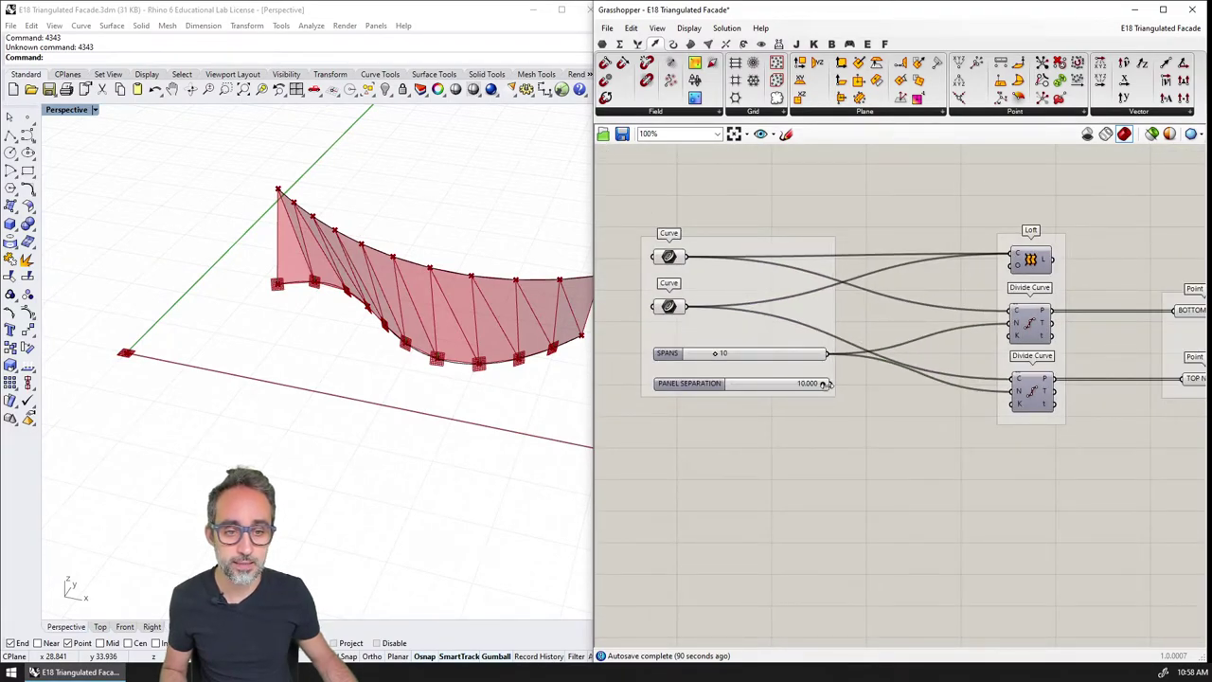
right_click_drag(956, 433, 865, 381)
scroll(916, 488, "up", 1)
Add a Move component and wire the XY Plane into its geometry input G.
scroll(917, 488, "up", 1)
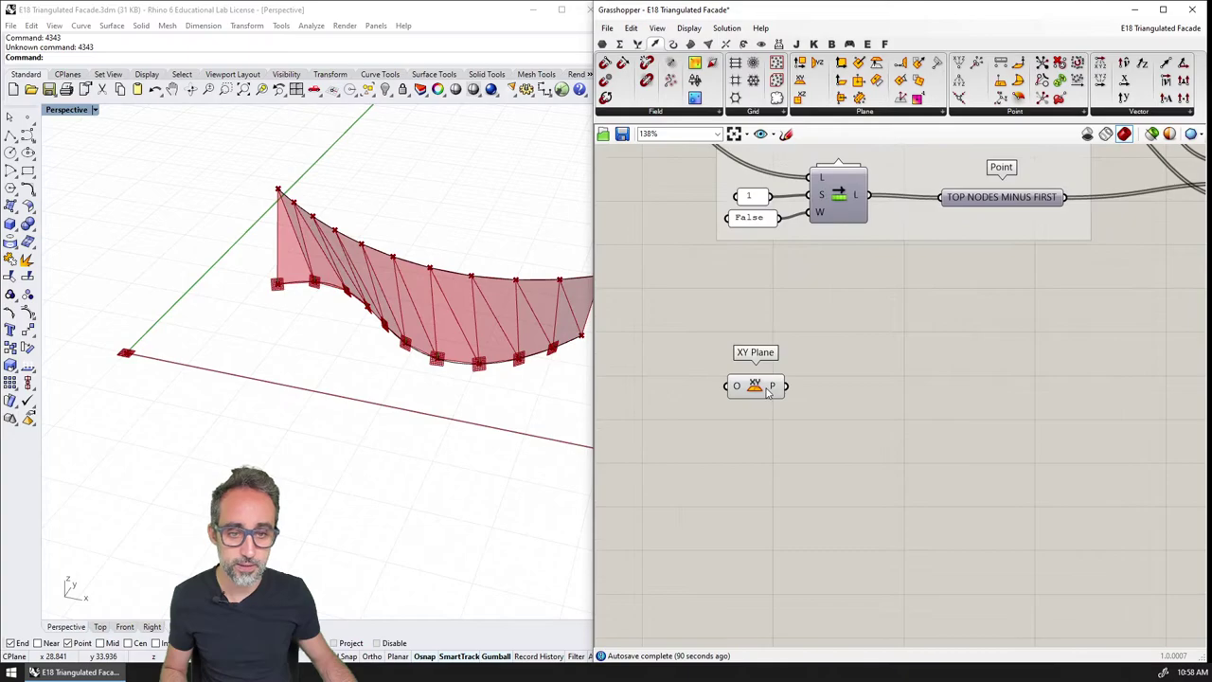
left_click(757, 387)
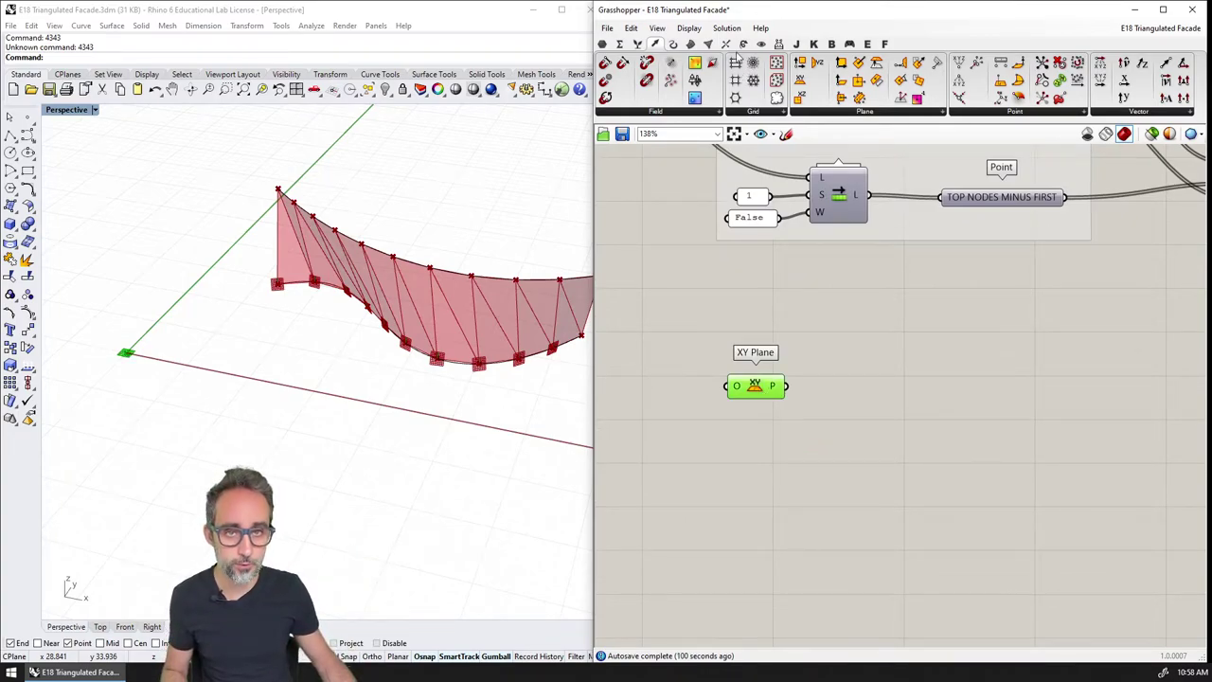
double_click(859, 374)
type("move")
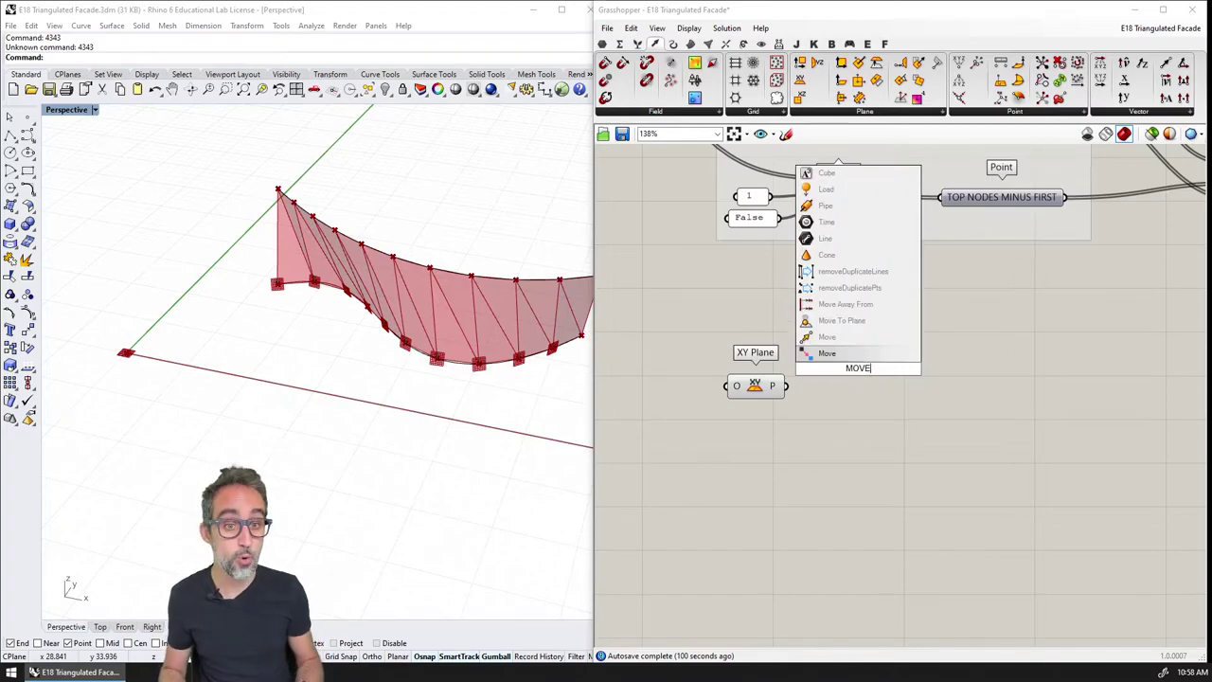
key("Return")
left_click_drag(859, 374, 912, 407)
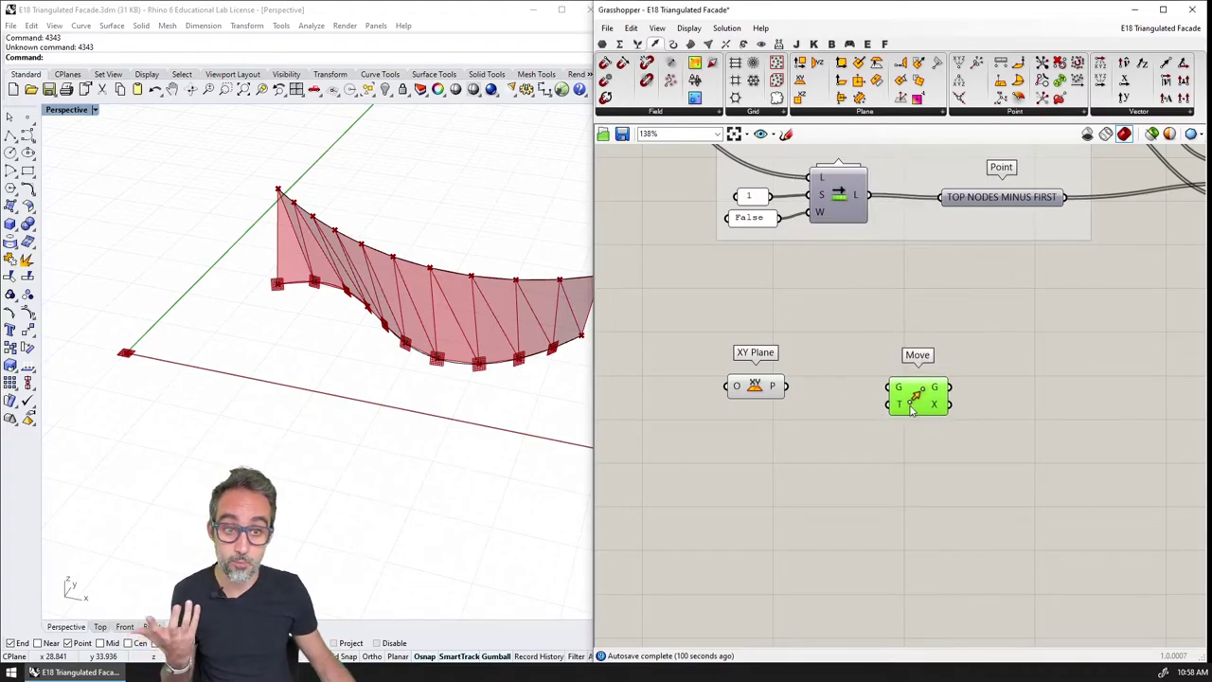
left_click_drag(785, 386, 945, 405)
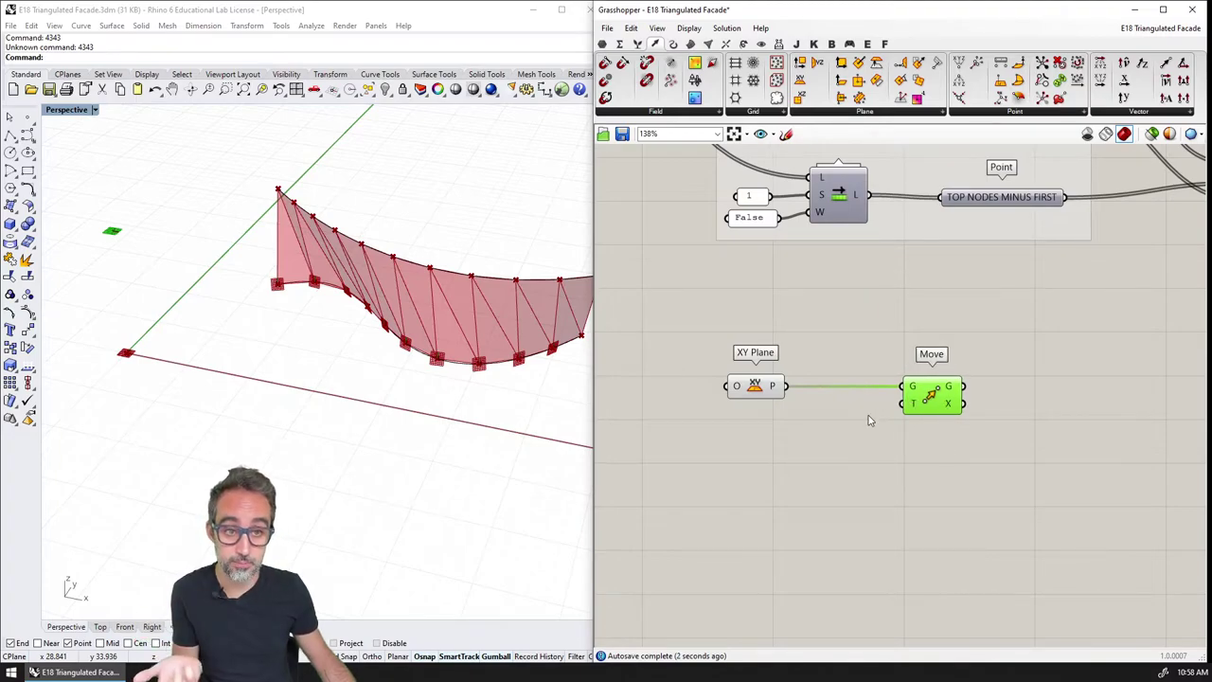
Add a Unit X vector and connect it to Move's motion input T.
double_click(767, 431)
type("unit x")
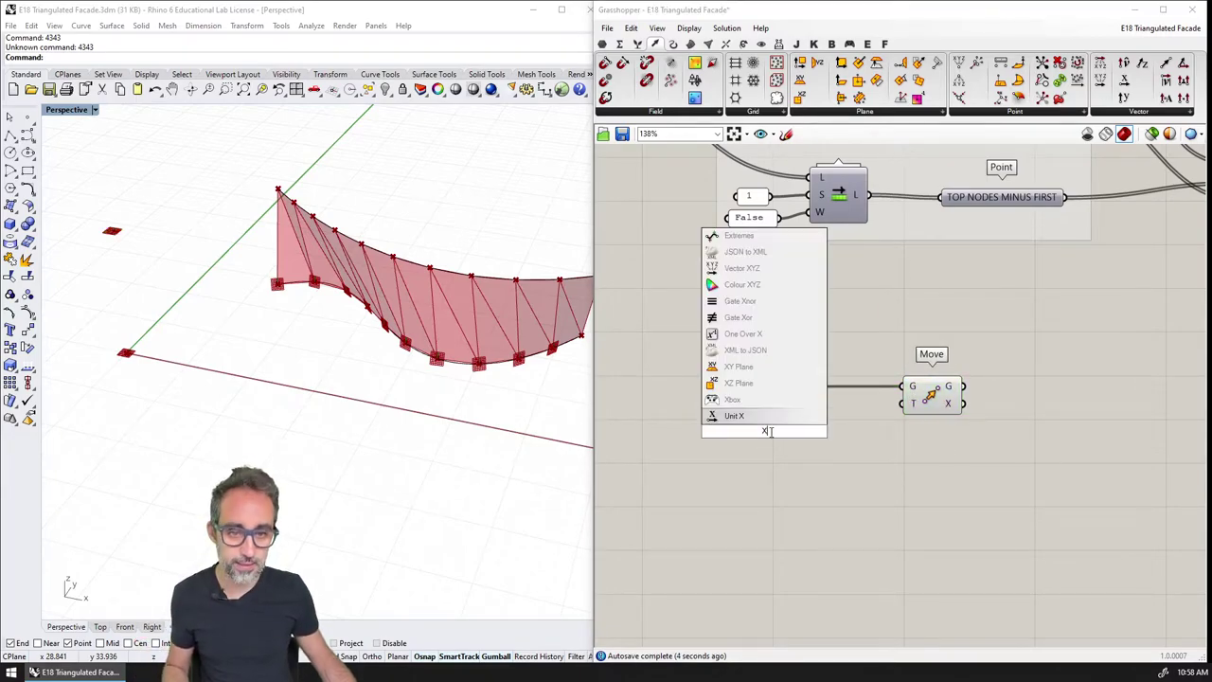
left_click(769, 416)
left_click_drag(792, 431, 767, 460)
left_click(919, 398)
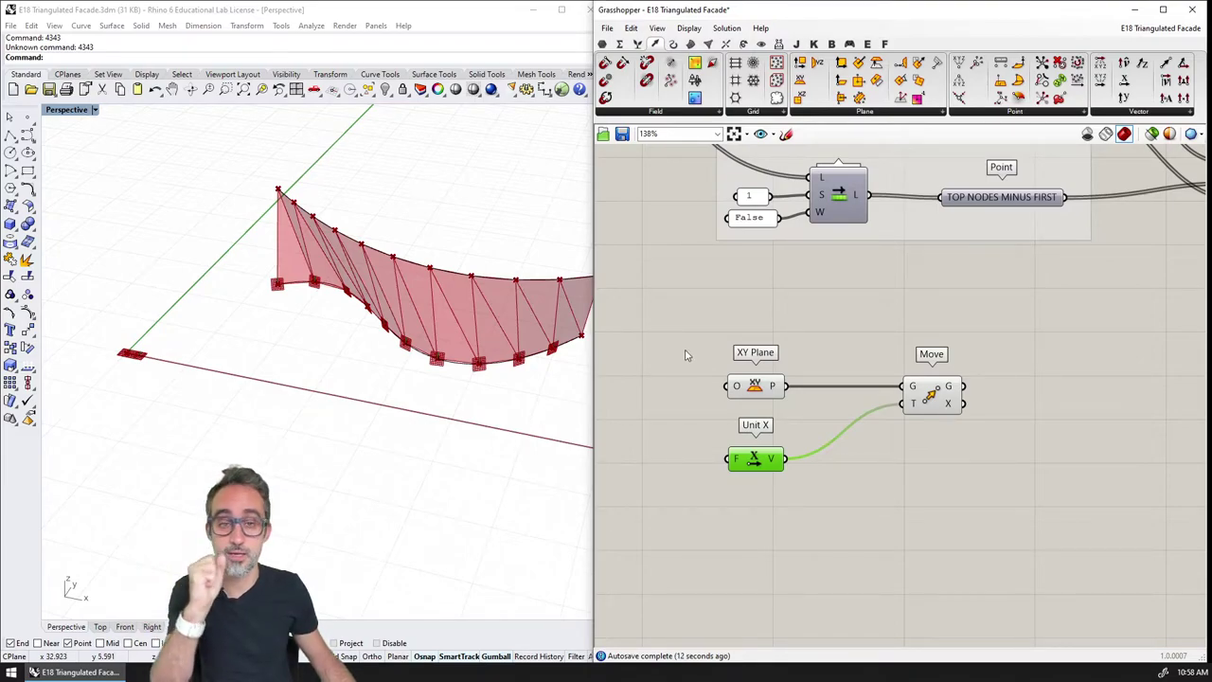
Place a Series component from Sets > Sequence on the canvas.
right_click_drag(686, 355, 903, 302)
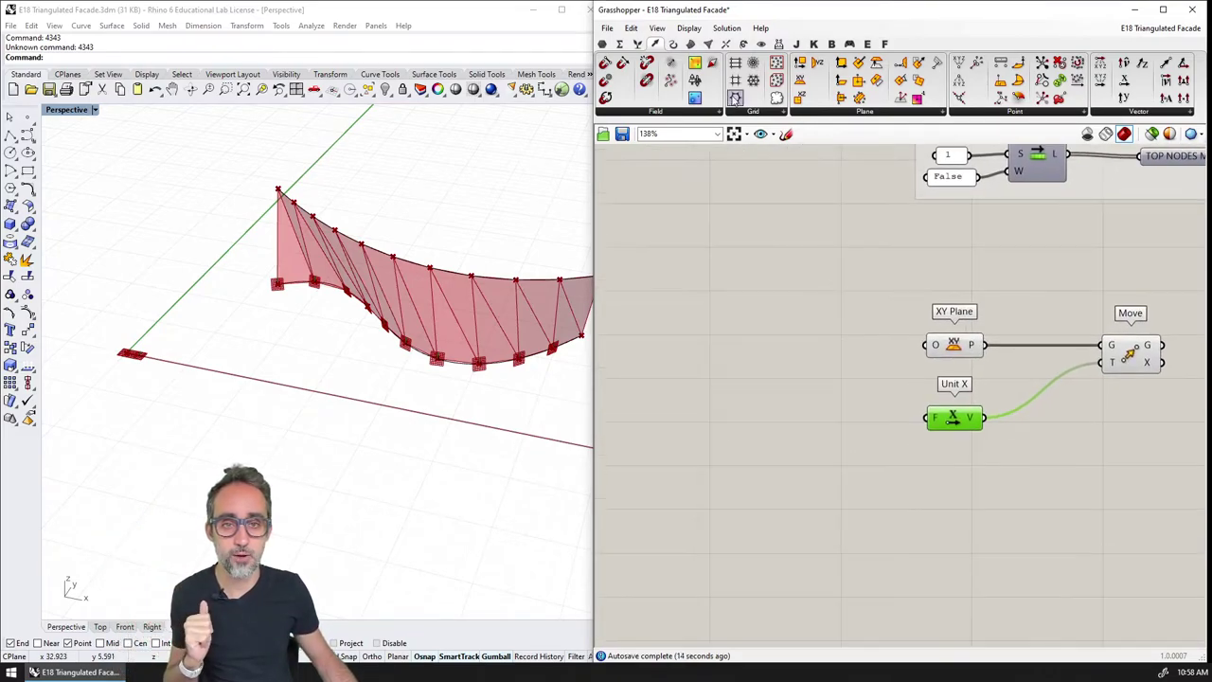
left_click(639, 45)
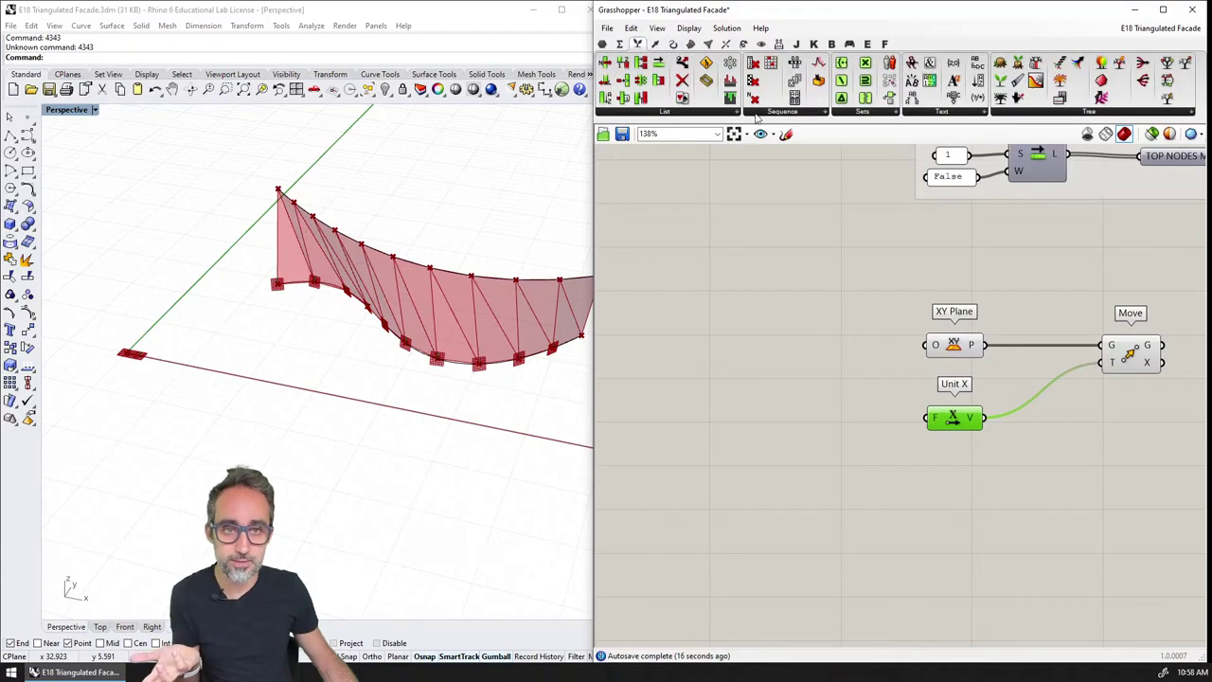
left_click(764, 115)
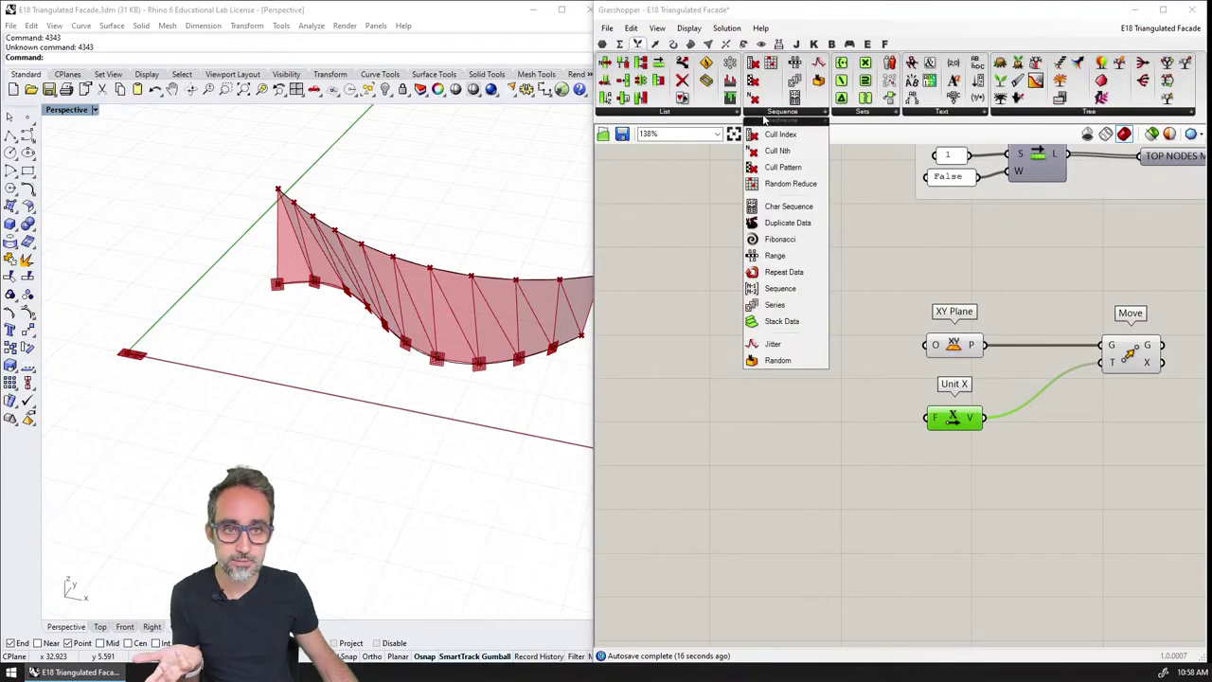
left_click(774, 304)
left_click(782, 426)
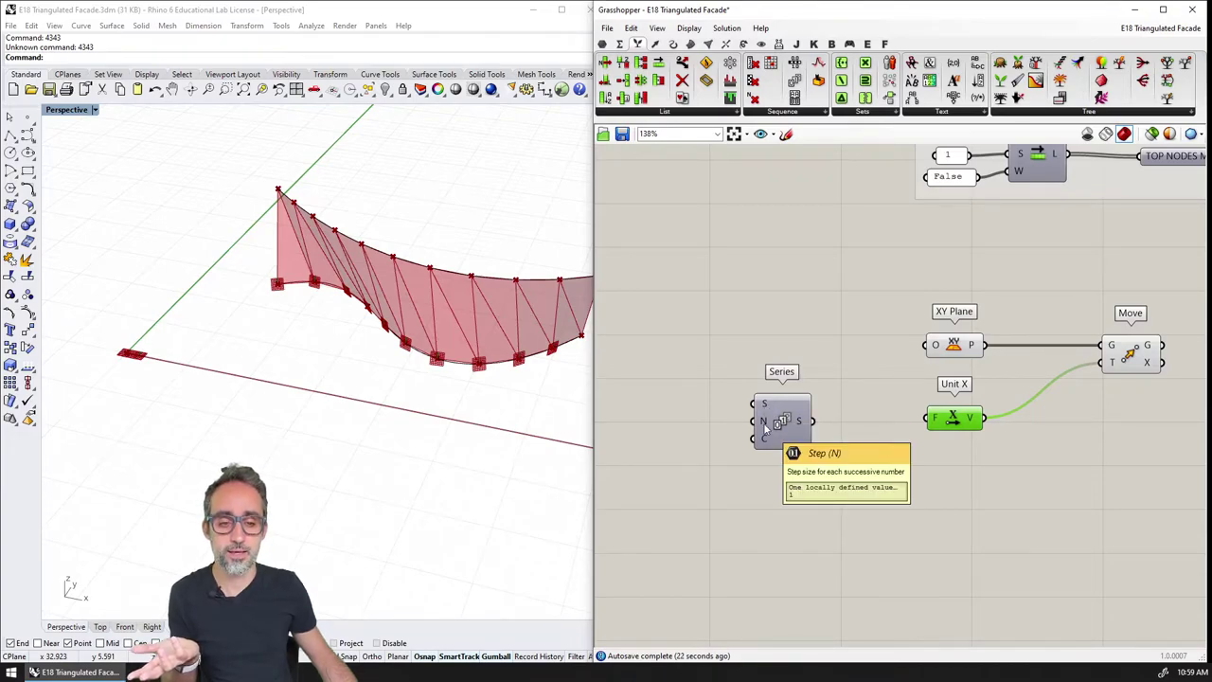
Wire the PANEL SEPARATION and SPANS sliders into the Series component's inputs.
scroll(765, 428, "down", 4)
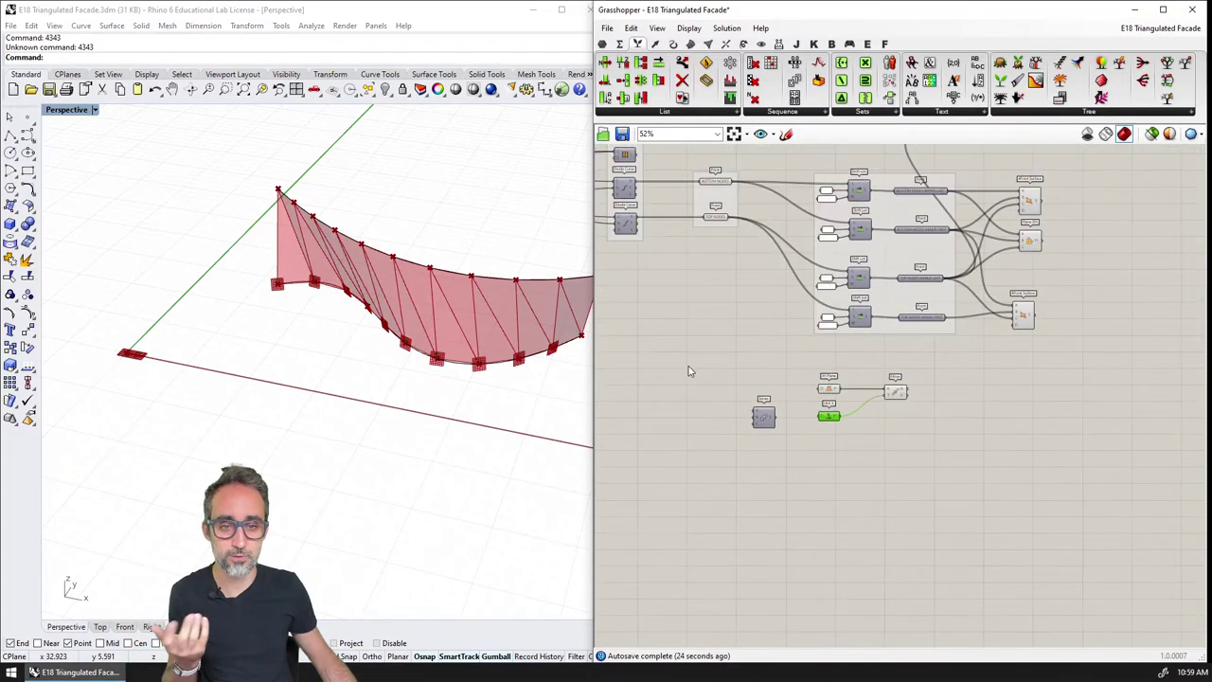
right_click_drag(688, 370, 896, 387)
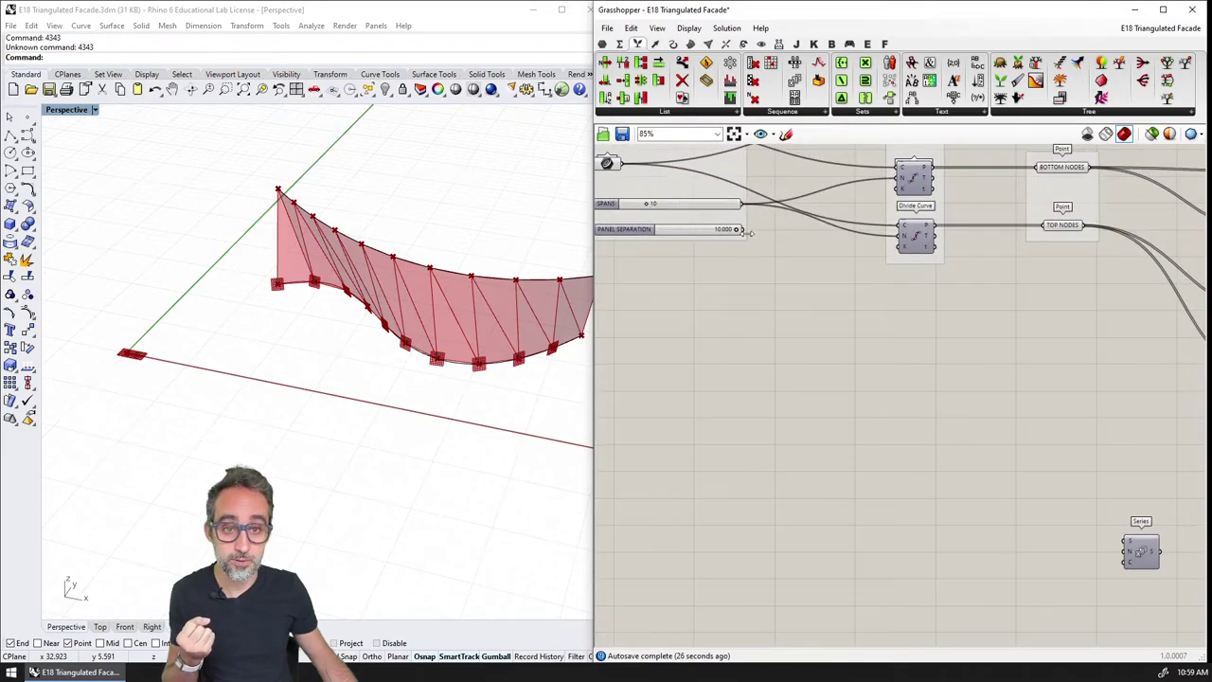
left_click_drag(744, 233, 1126, 552)
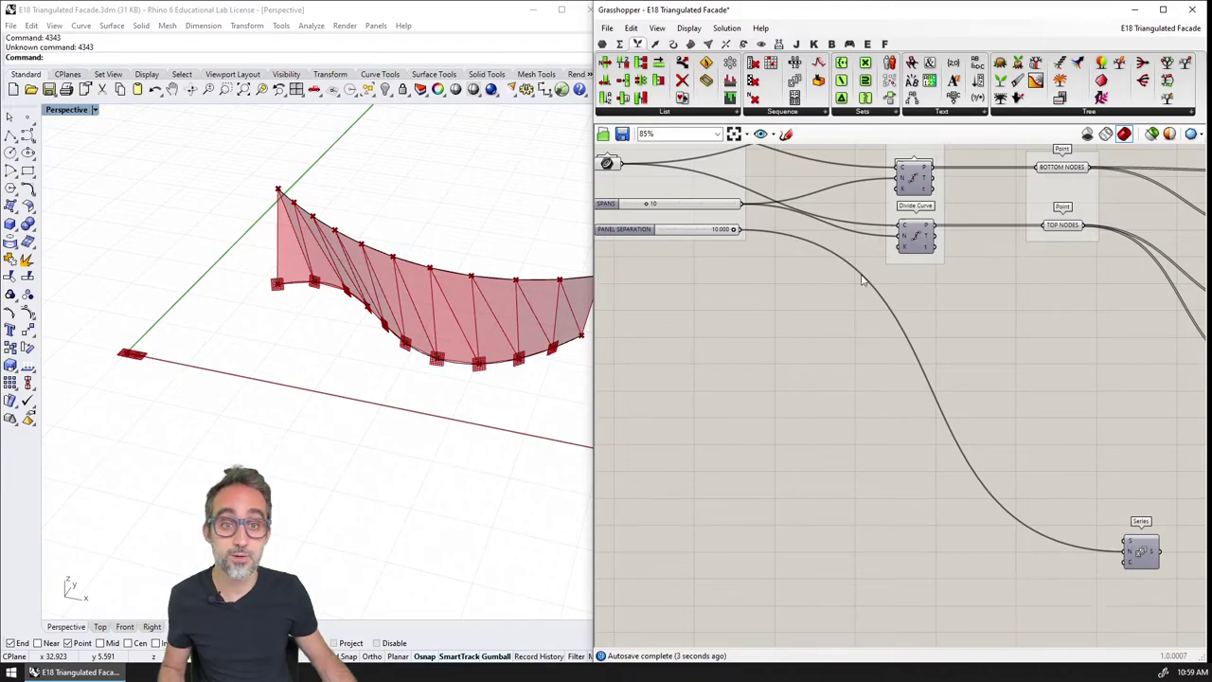
left_click_drag(744, 204, 1126, 551)
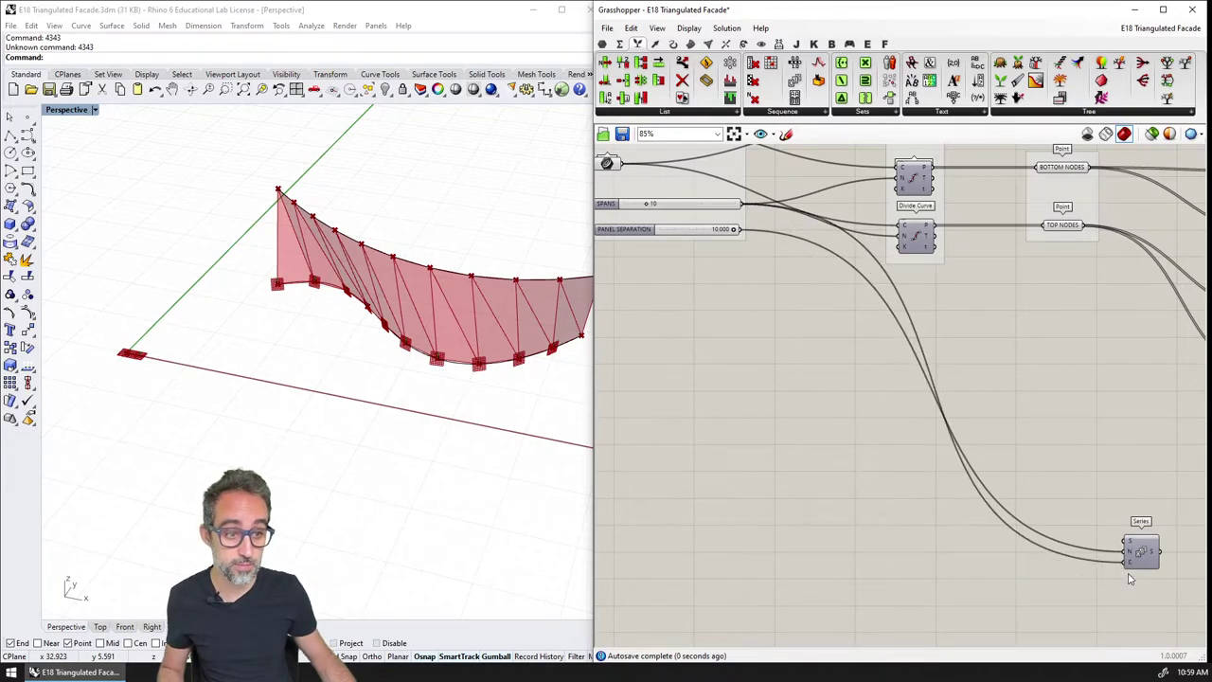
scroll(1126, 552, "up", 1)
right_click_drag(1126, 551, 808, 403)
right_click_drag(899, 454, 852, 448)
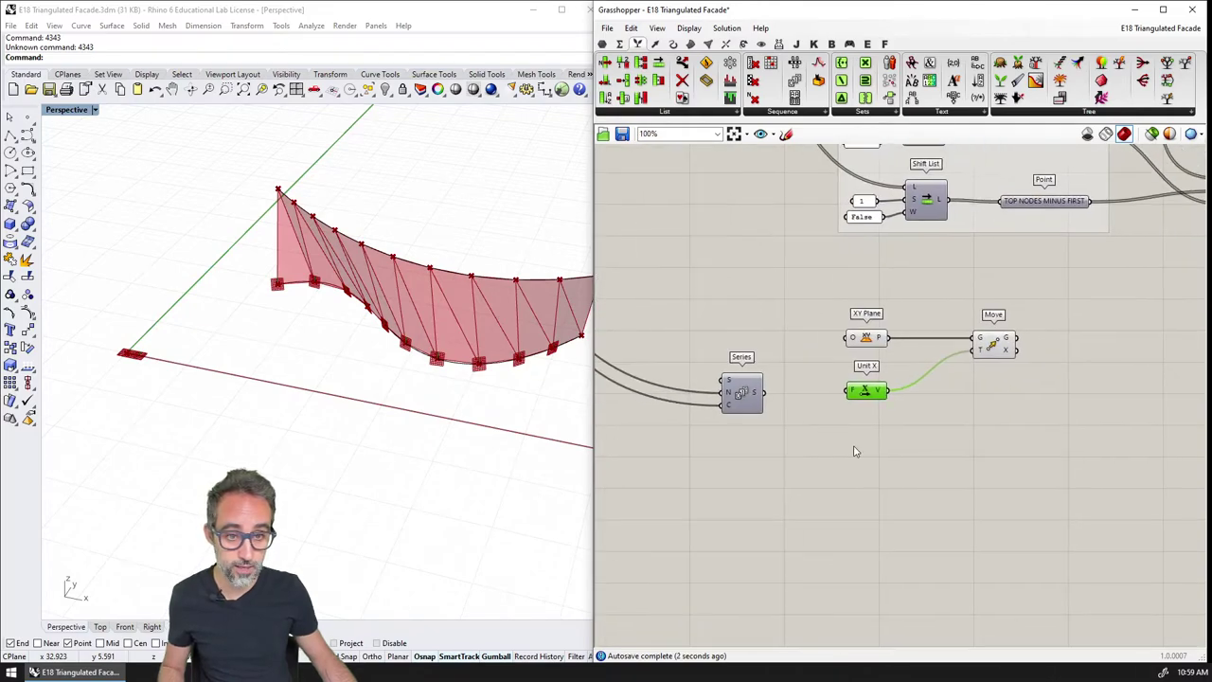
Add a Panel showing the Series output values and lengthen it to list them all.
double_click(854, 447)
type("PNA")
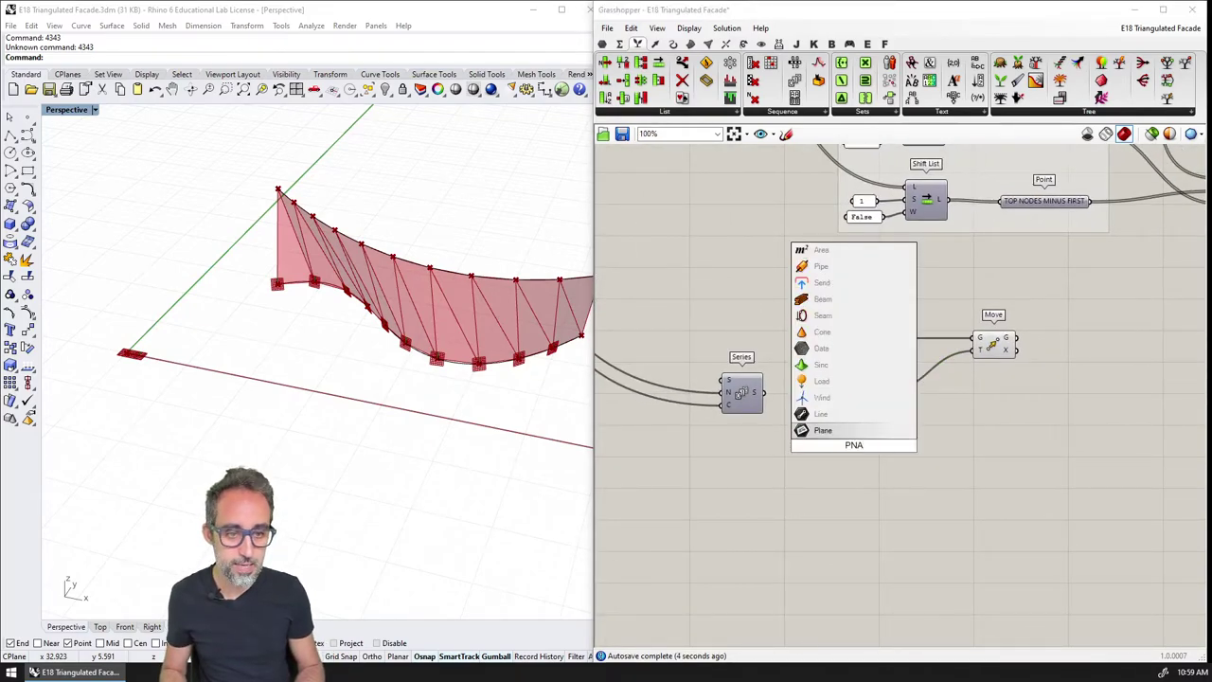
type("EL")
key("Return")
scroll(858, 449, "up", 2)
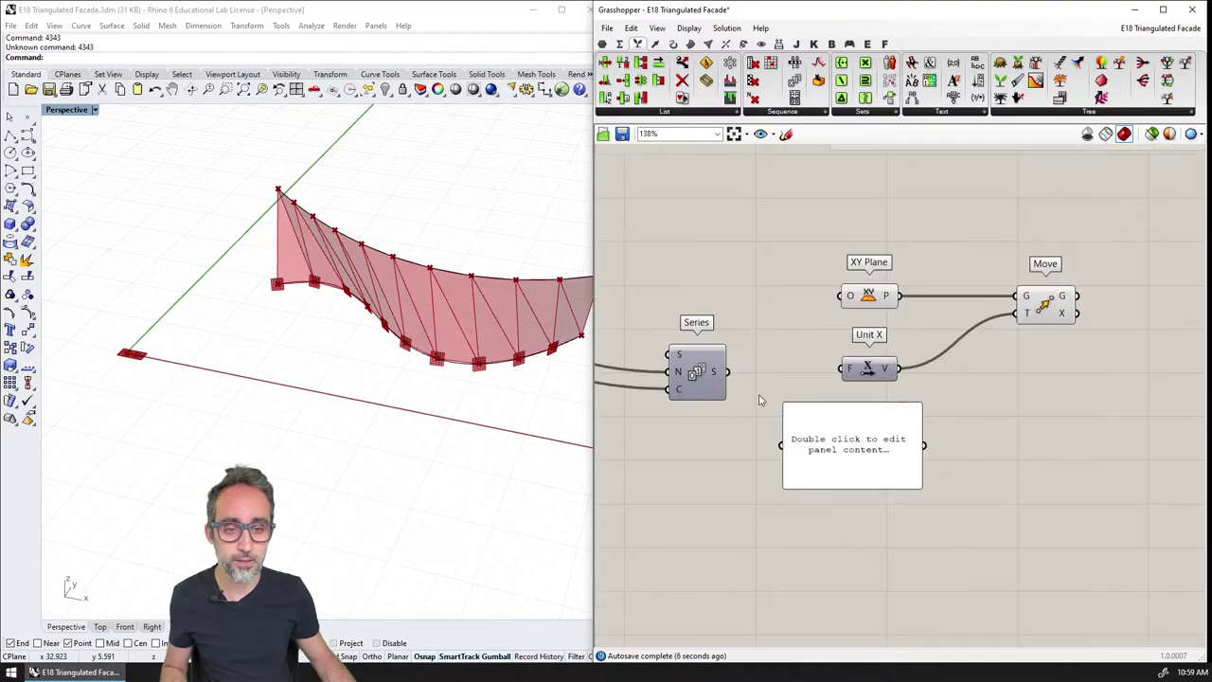
left_click_drag(735, 377, 820, 465)
left_click_drag(894, 495, 904, 628)
right_click_drag(892, 549, 868, 530)
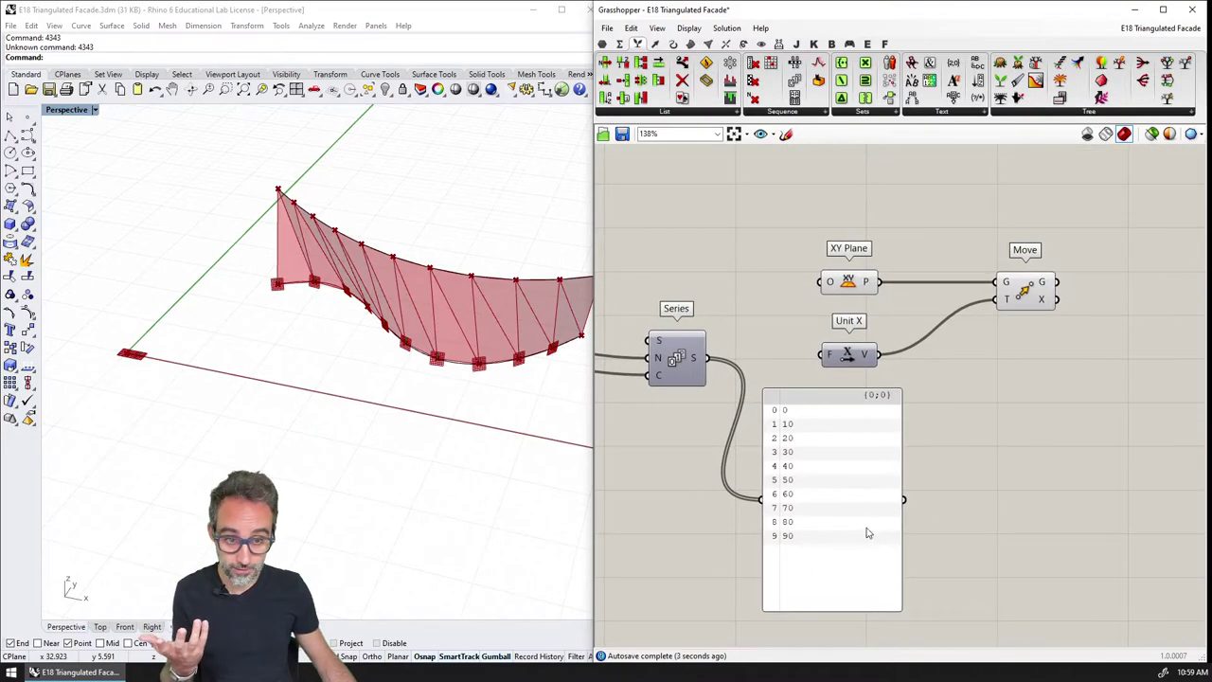
left_click_drag(869, 531, 892, 554)
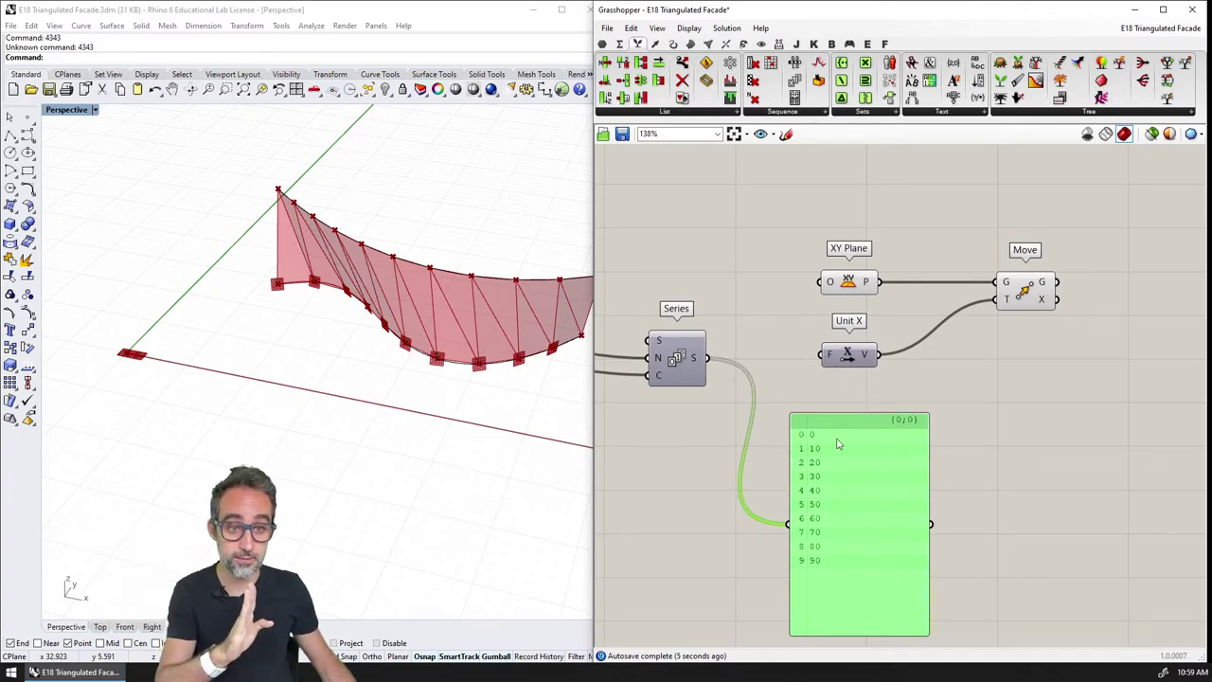
Connect Series output S to Unit X's factor input F.
left_click_drag(715, 364, 789, 525)
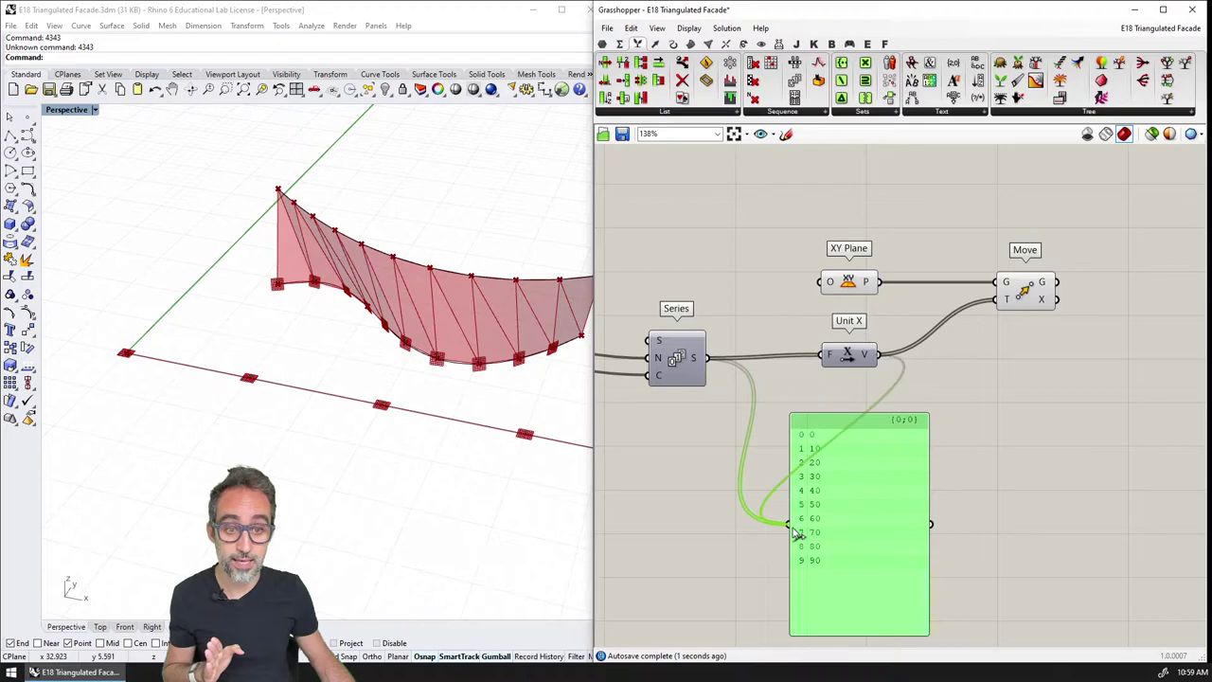
scroll(953, 465, "up", 2)
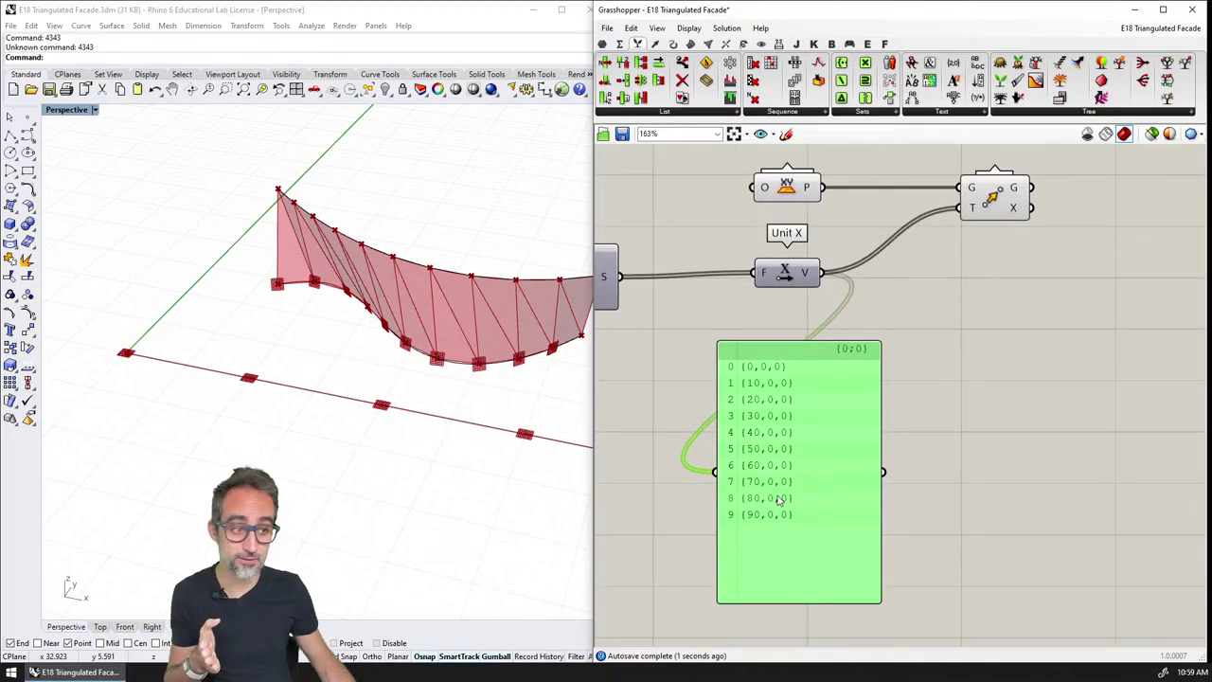
scroll(778, 500, "up", 1)
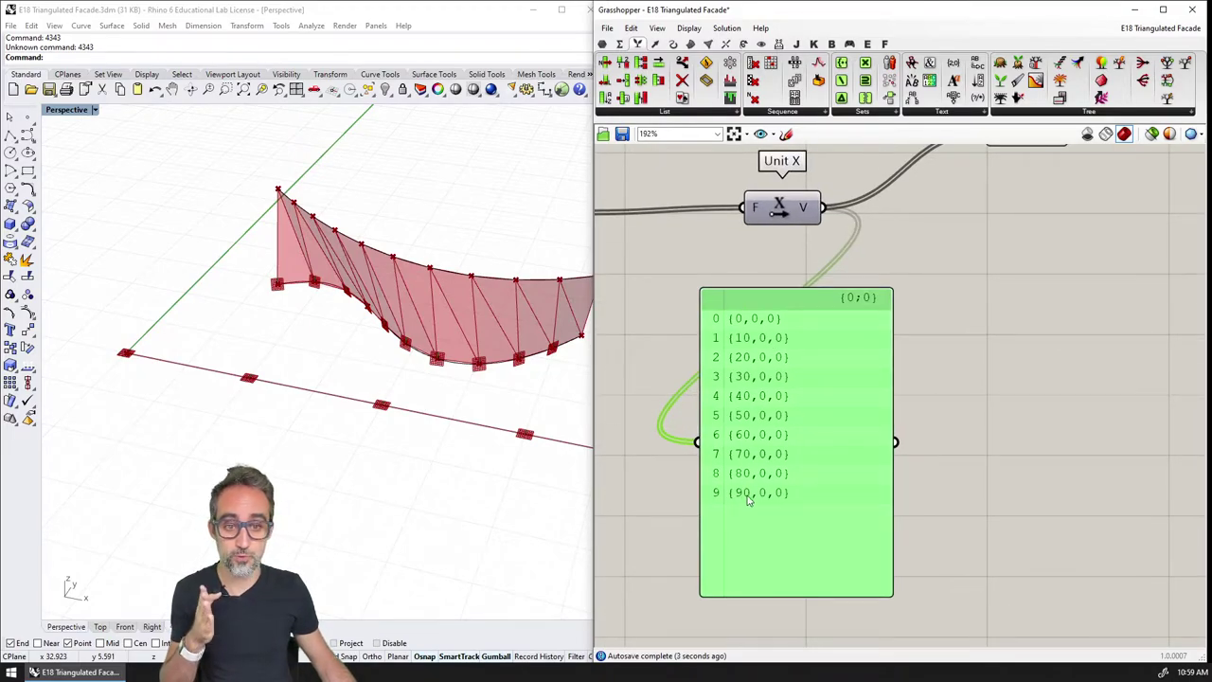
right_click_drag(970, 416, 926, 461)
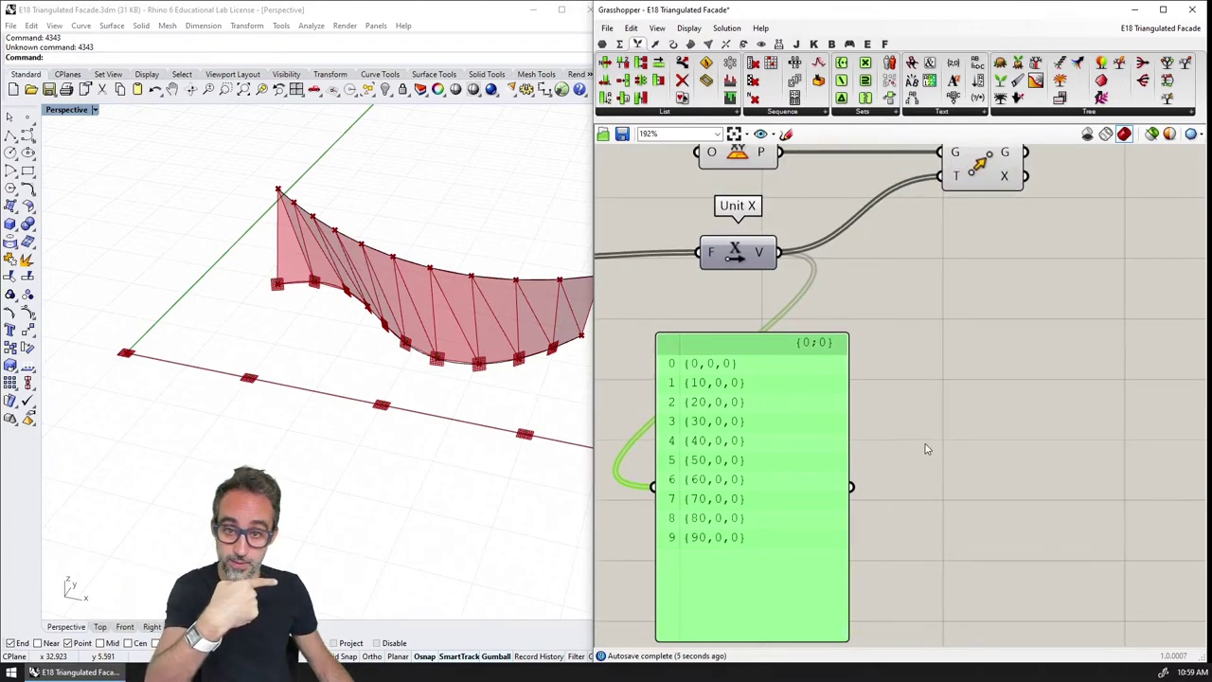
right_click_drag(908, 399, 875, 407)
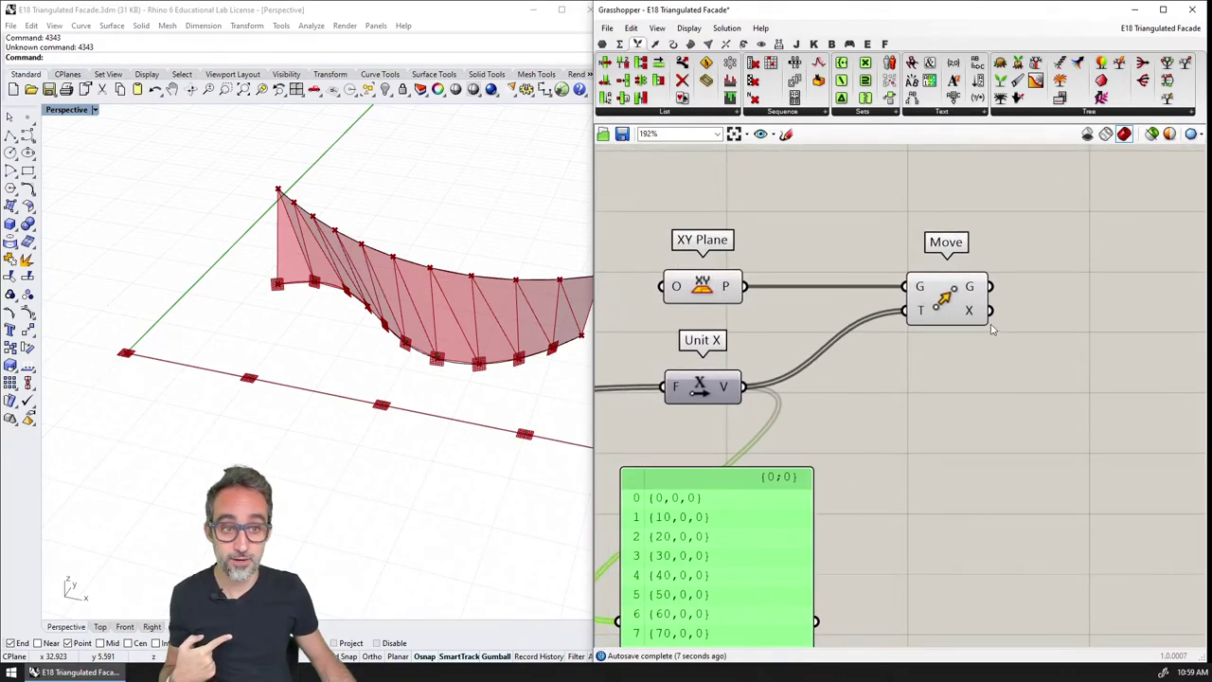
Shift the XY Plane, Unit X, Move and Series components right, beneath the 4Point Surface components.
left_click(944, 300)
left_click(708, 282)
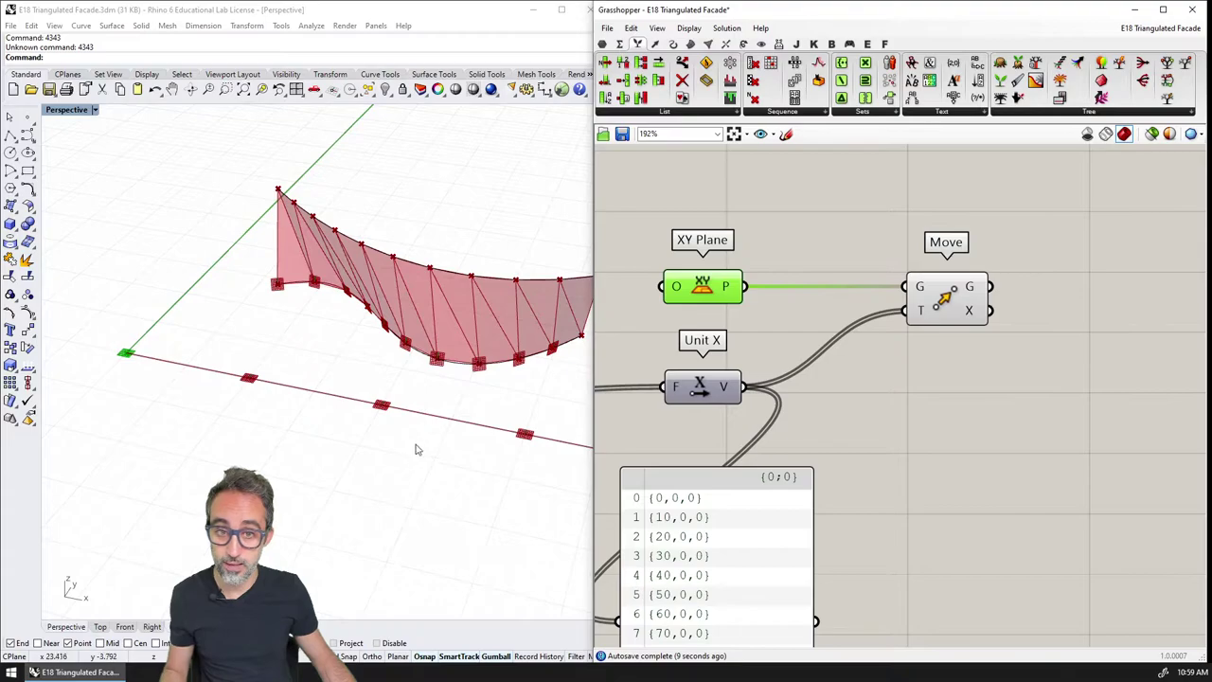
key("ctrl+z")
scroll(425, 421, "down", 10)
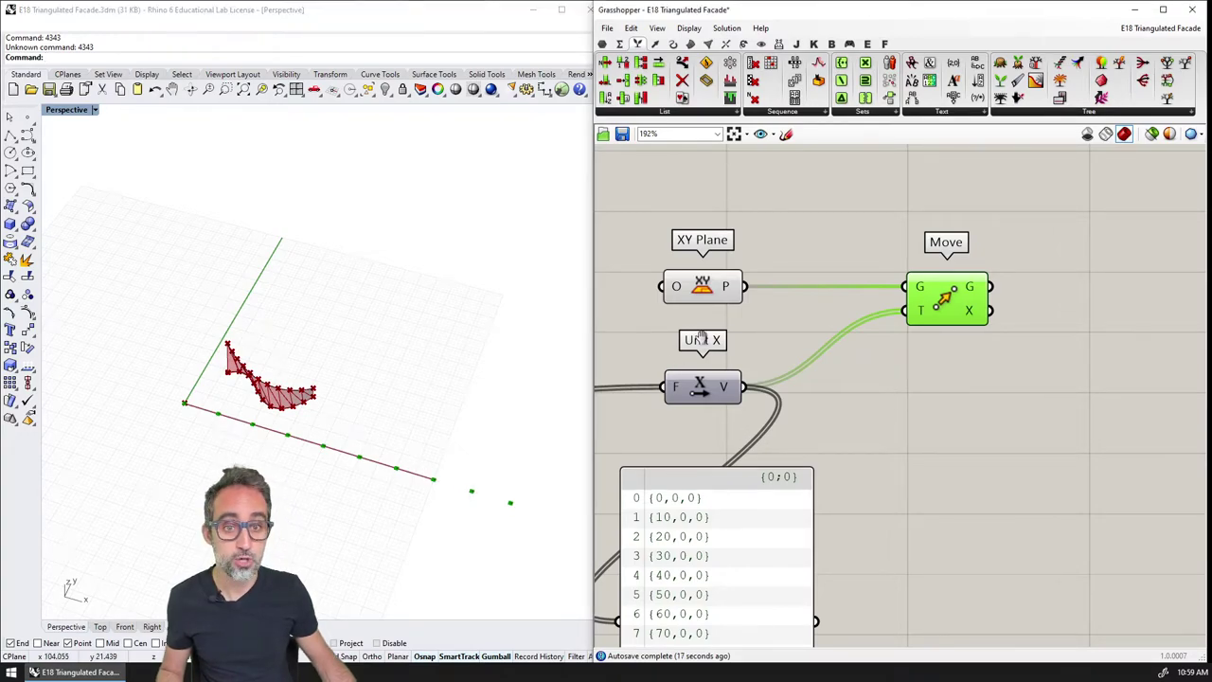
scroll(849, 423, "down", 3)
scroll(849, 423, "down", 3)
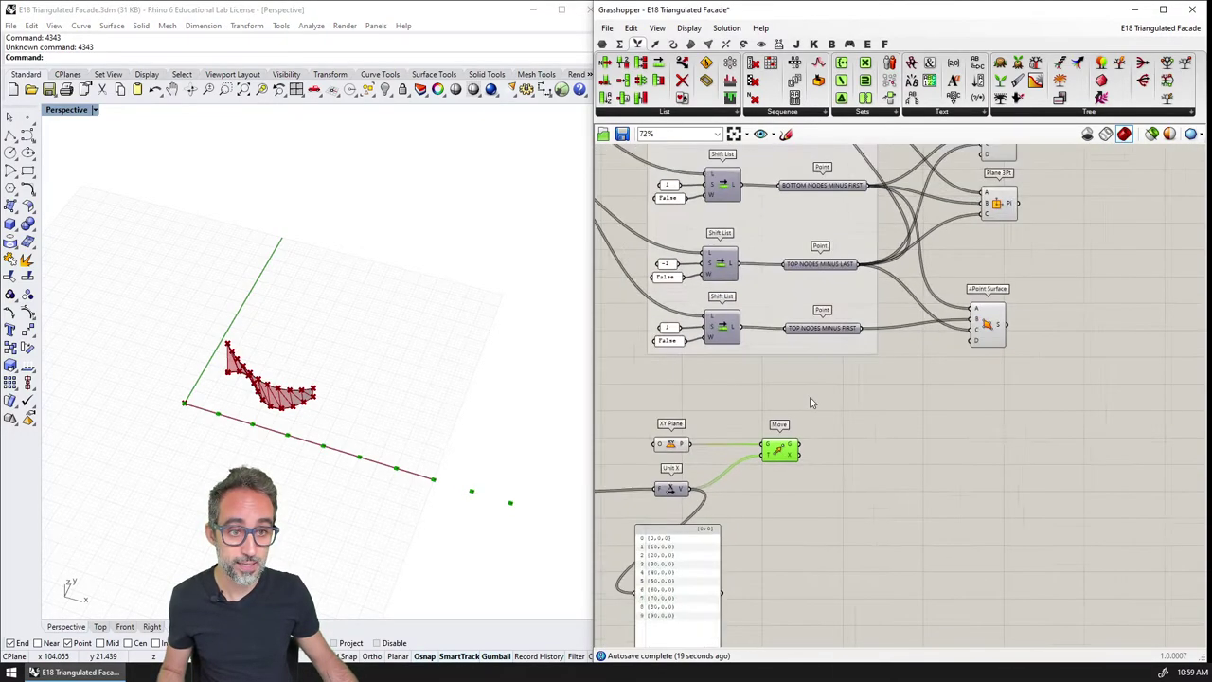
left_click_drag(880, 402, 663, 531)
left_click_drag(756, 527, 909, 539)
left_click(1077, 347)
right_click_drag(1055, 301, 915, 271)
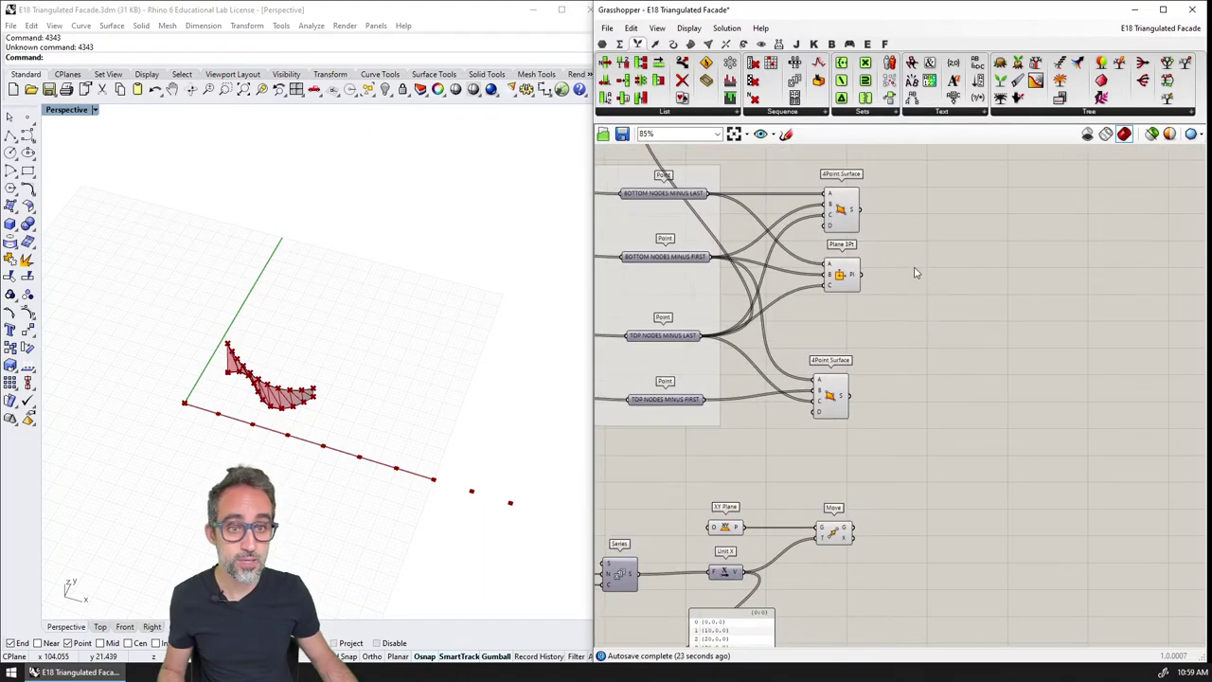
scroll(940, 280, "up", 3)
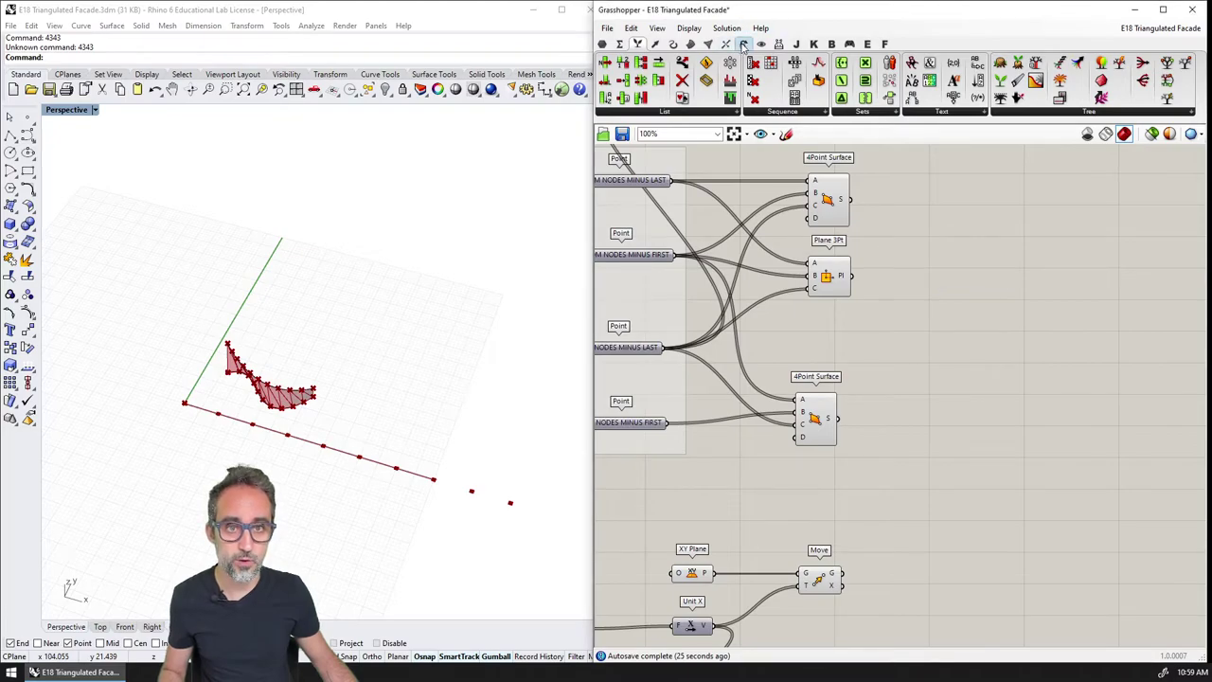
Place an Orient component and feed the 4Point Surface triangles into its geometry input G.
left_click(743, 44)
left_click(758, 111)
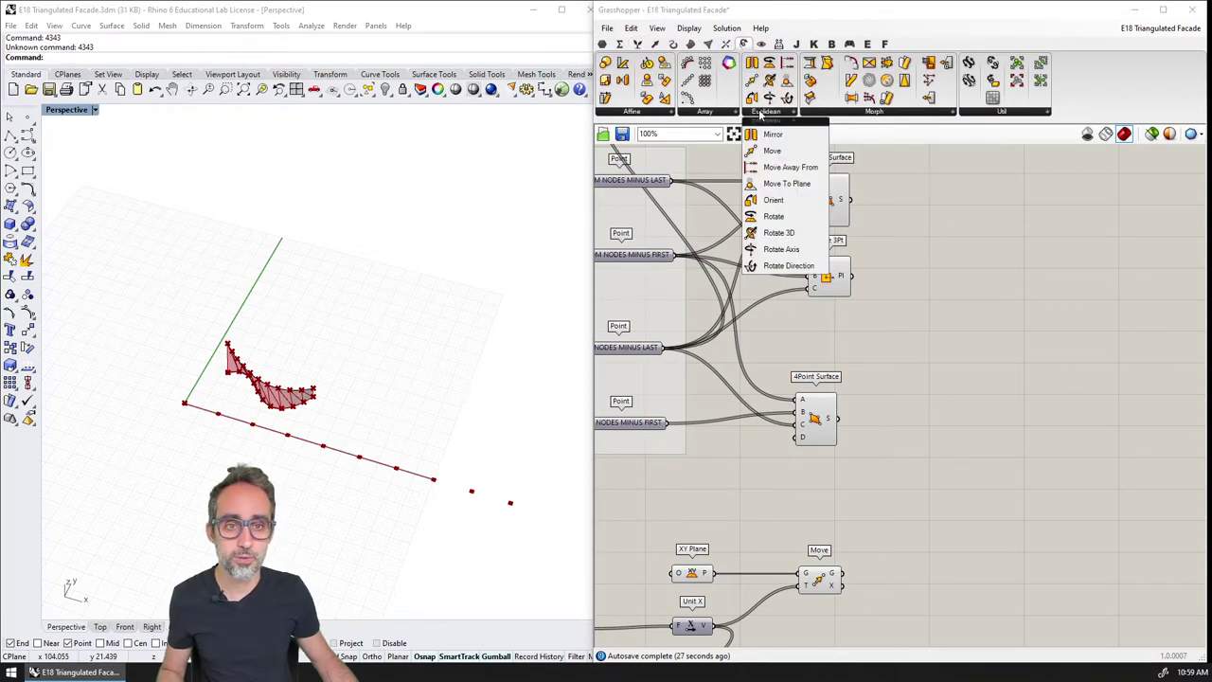
left_click(782, 201)
left_click(959, 296)
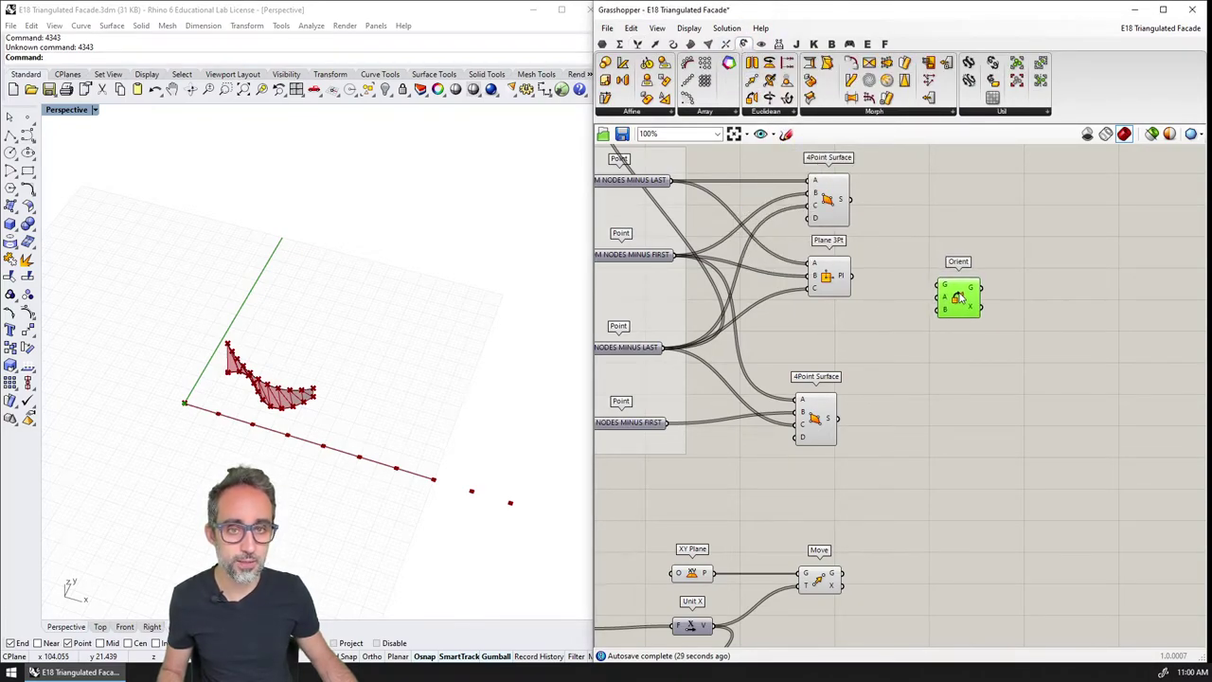
left_click(829, 199)
right_click_drag(293, 420, 240, 396)
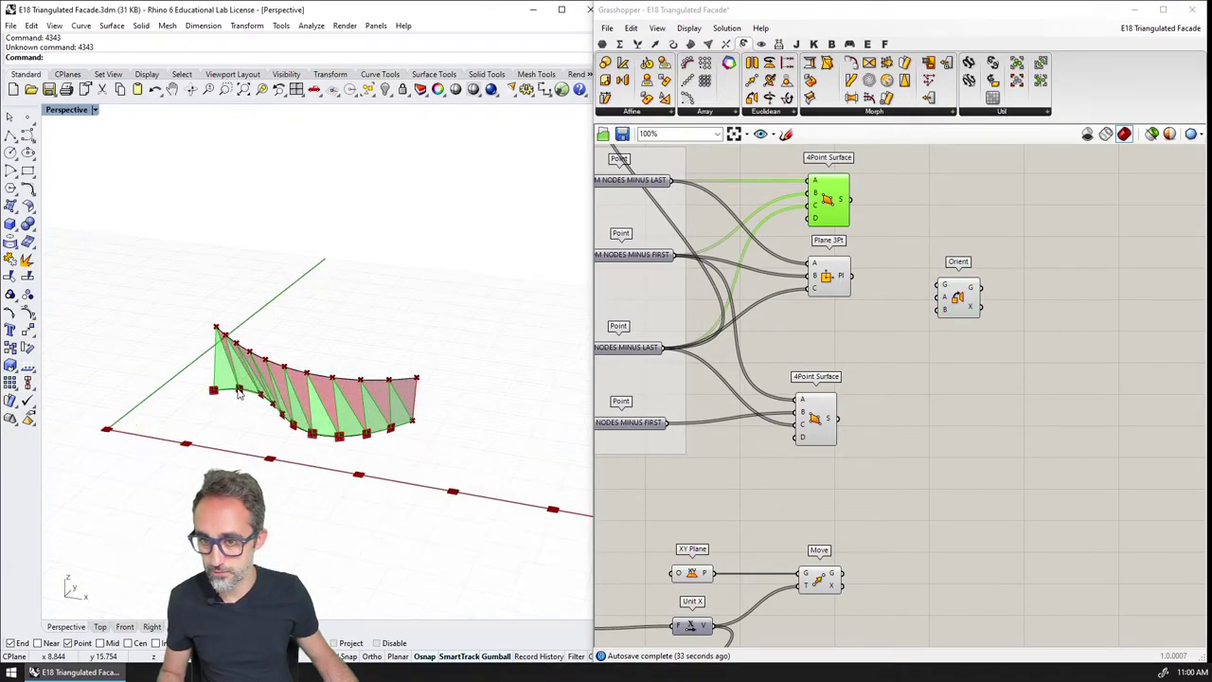
scroll(242, 396, "up", 3)
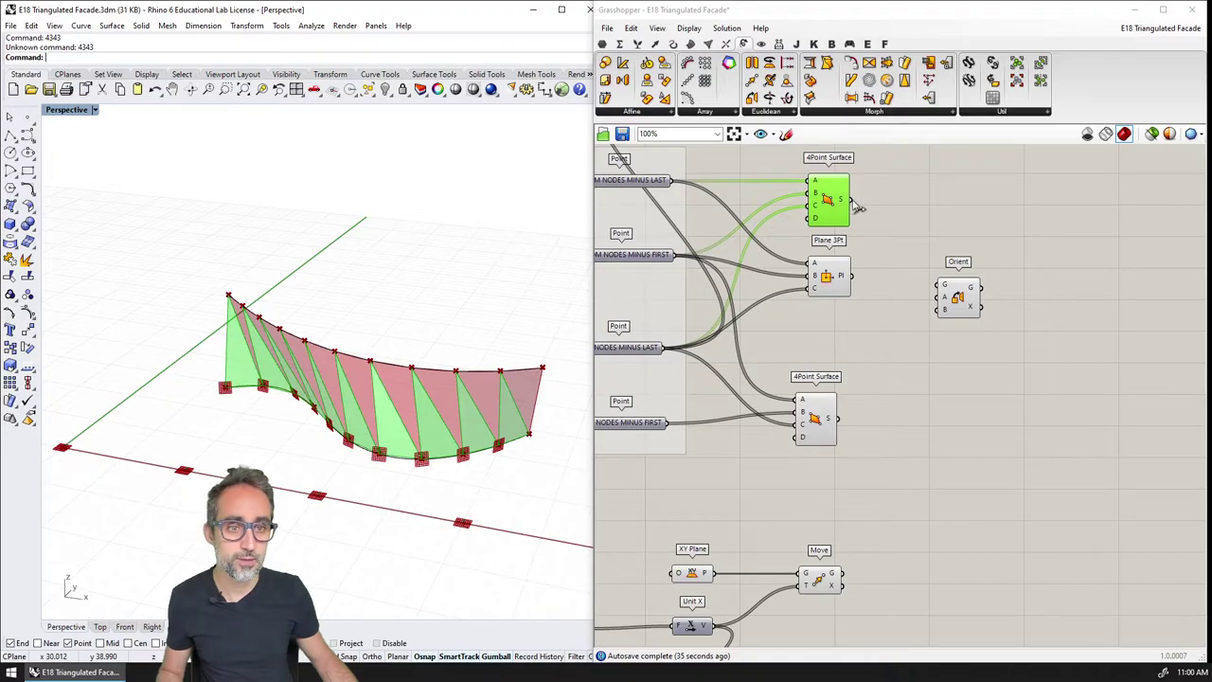
left_click_drag(852, 201, 962, 279)
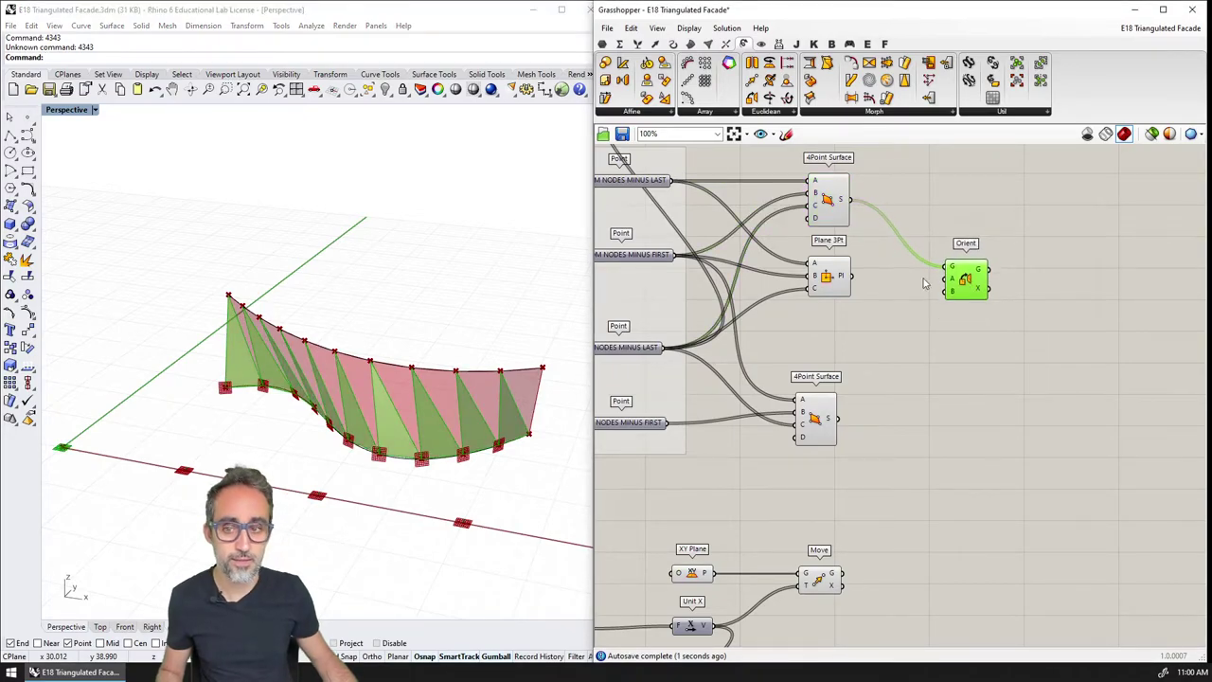
Use the Plane 3Pt planes as Orient's source A and the moved planes as target B.
left_click(828, 275)
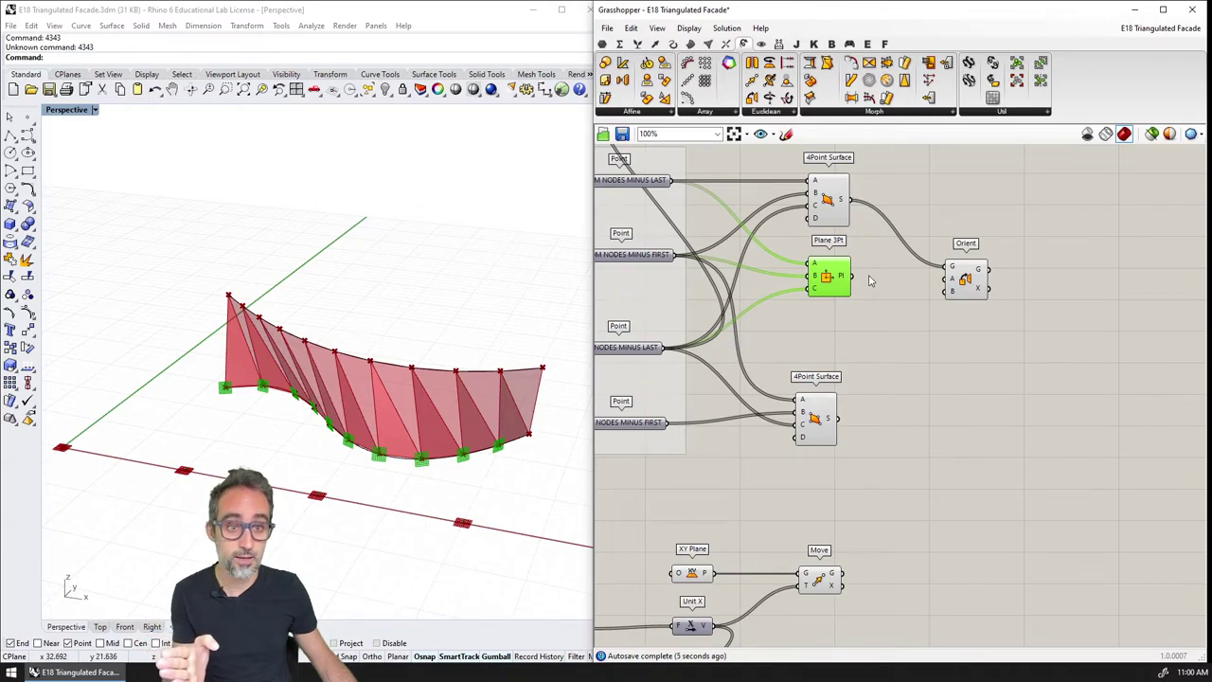
left_click_drag(855, 279, 950, 282)
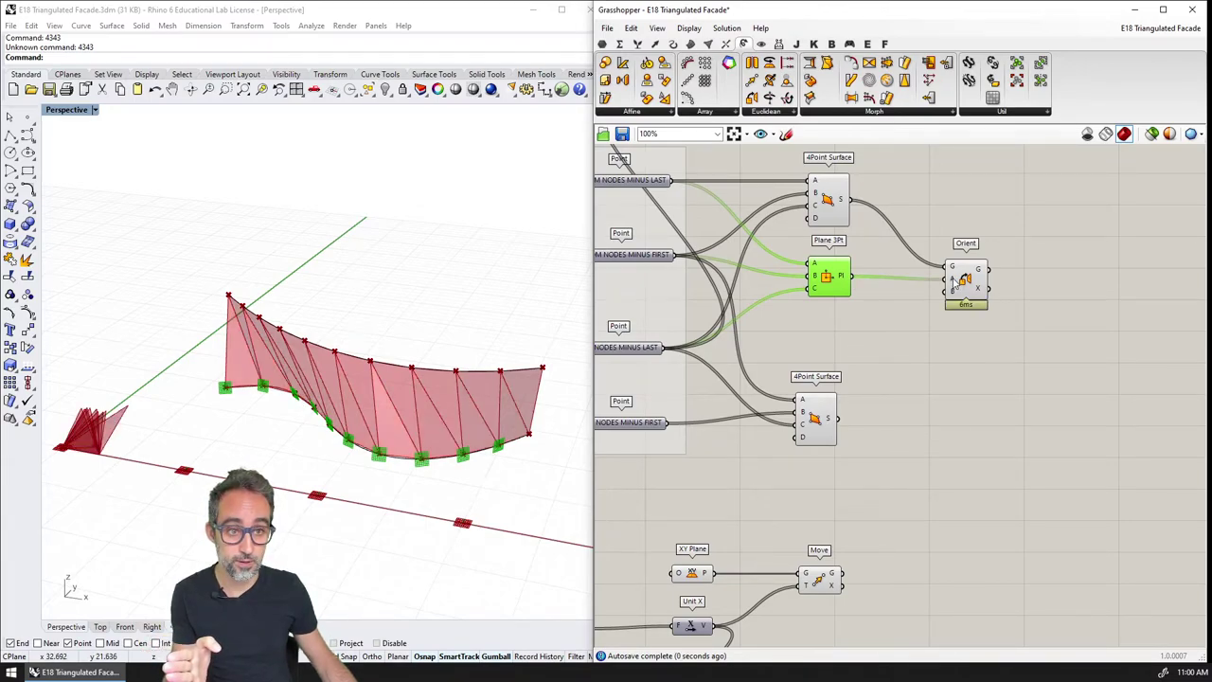
left_click(811, 584)
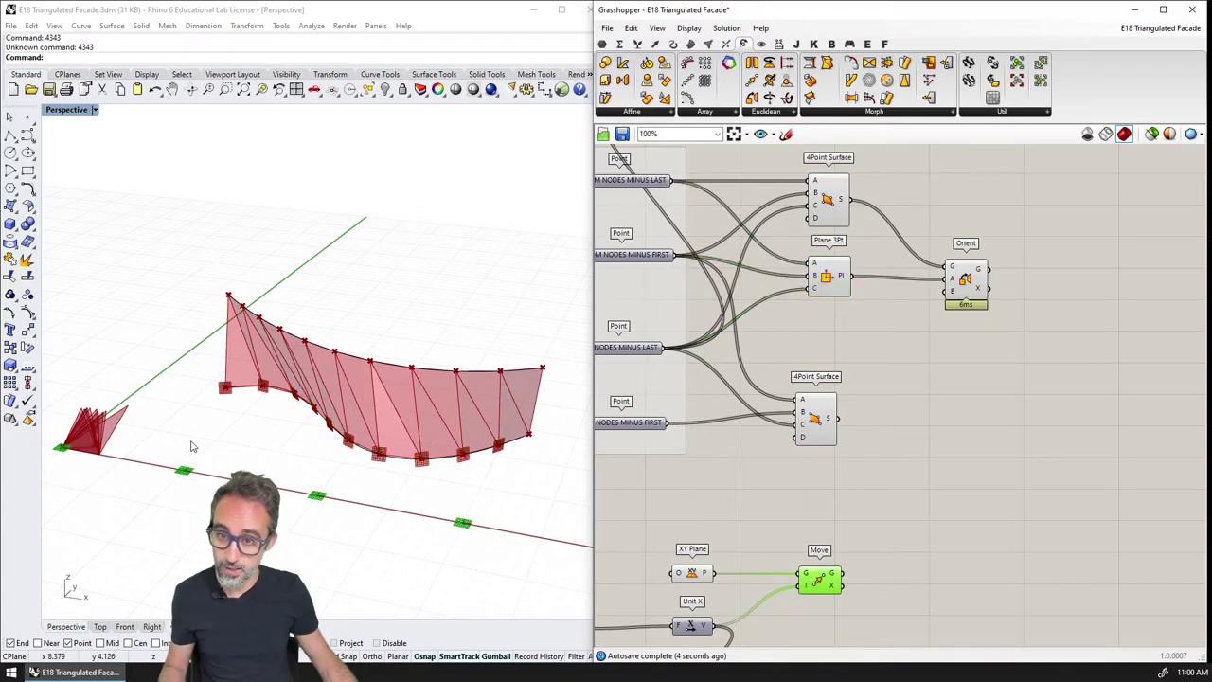
right_click_drag(191, 446, 298, 466, "shift")
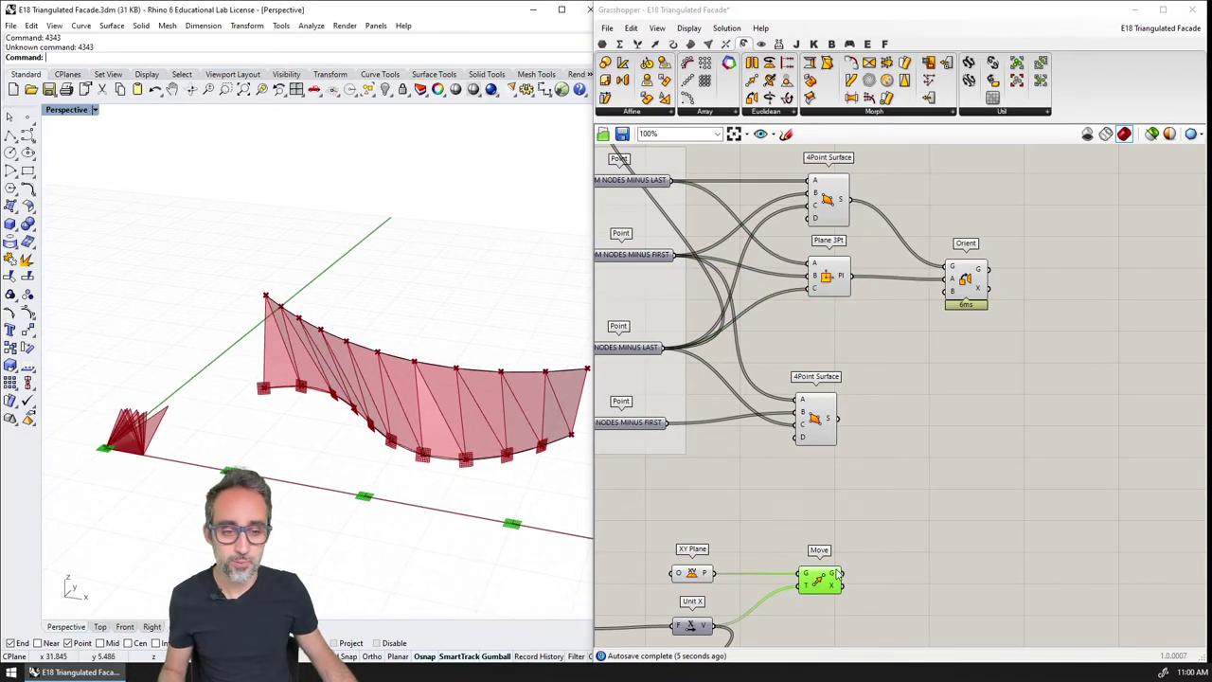
left_click_drag(839, 574, 945, 301)
right_click_drag(362, 437, 329, 346)
scroll(322, 339, "down", 5)
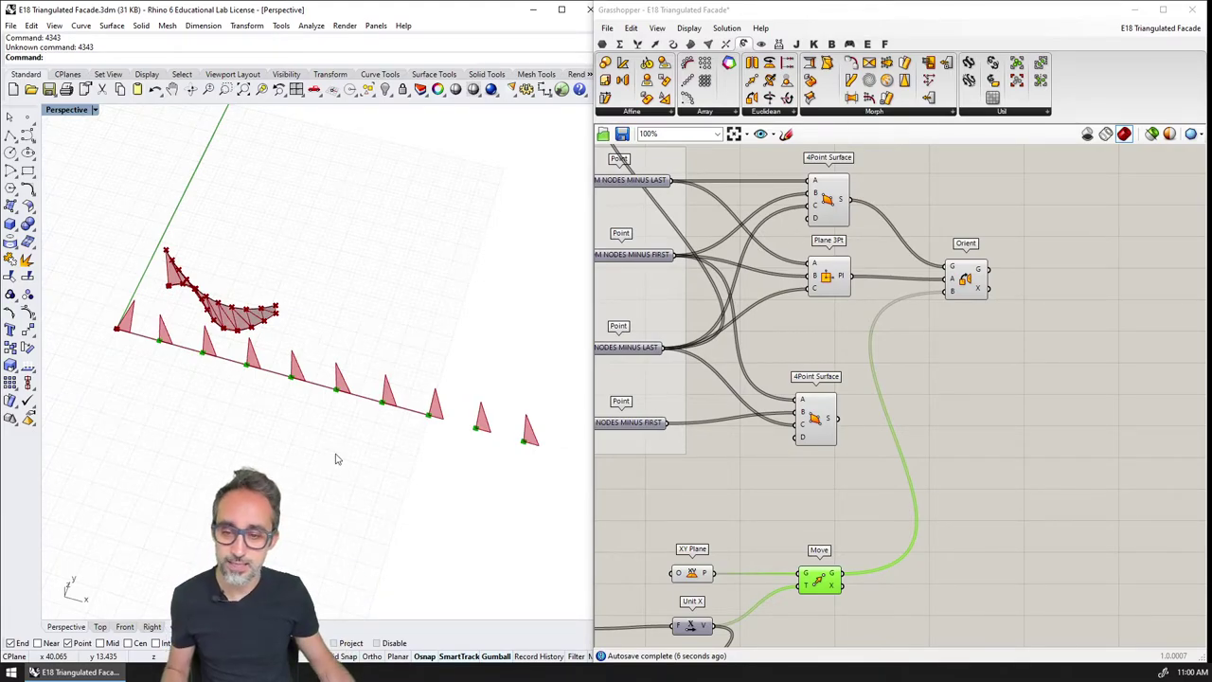
Orbit the Rhino view and undo the accidental gumball extrusion of the facade curves.
right_click_drag(334, 460, 439, 380)
right_click_drag(436, 354, 412, 436)
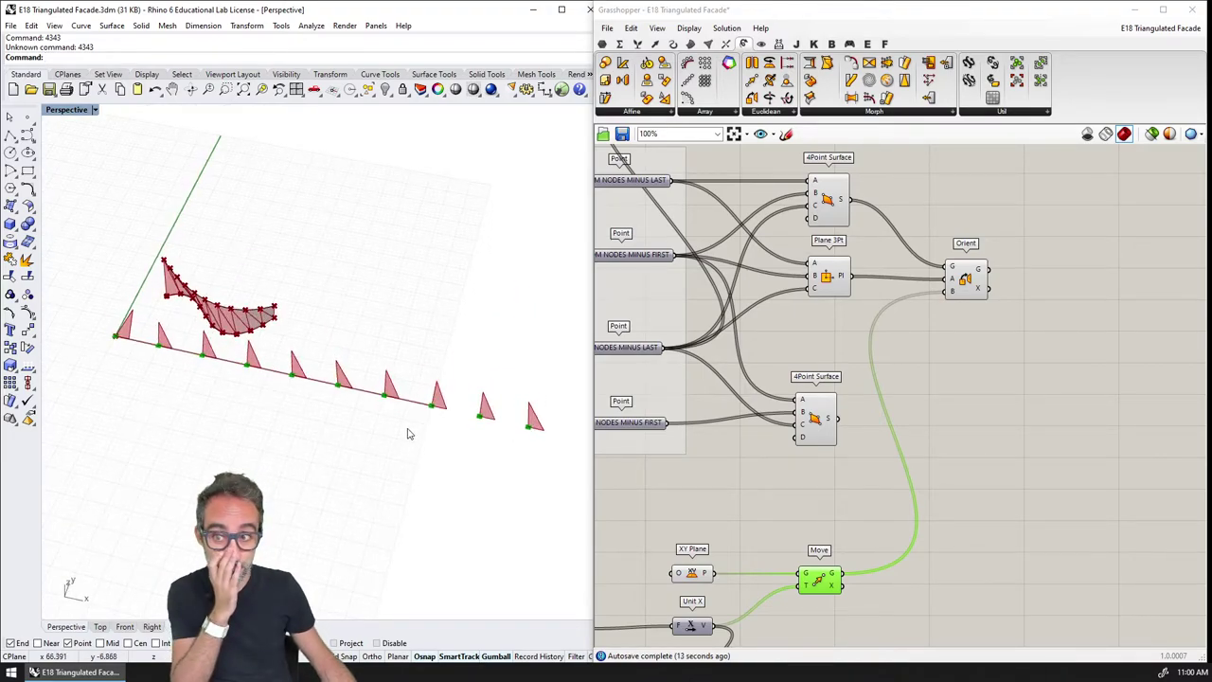
left_click_drag(182, 241, 429, 242)
key("ctrl+z")
scroll(288, 301, "up", 3)
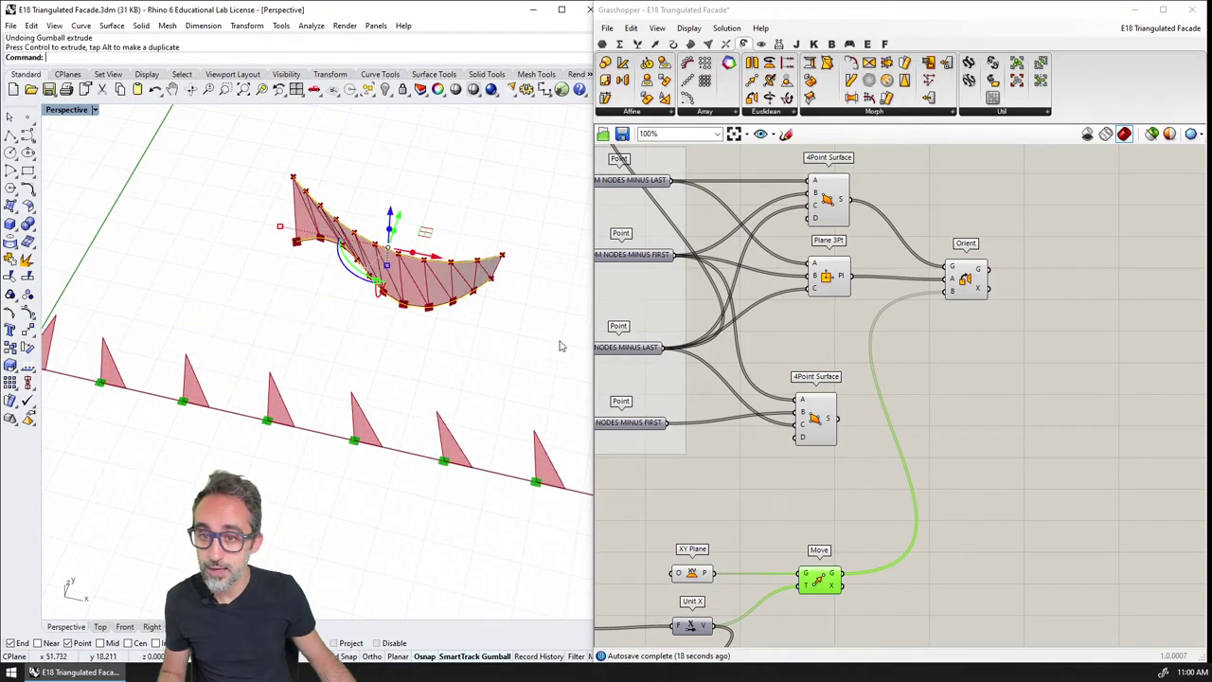
scroll(776, 356, "down", 5)
scroll(777, 356, "up", 5)
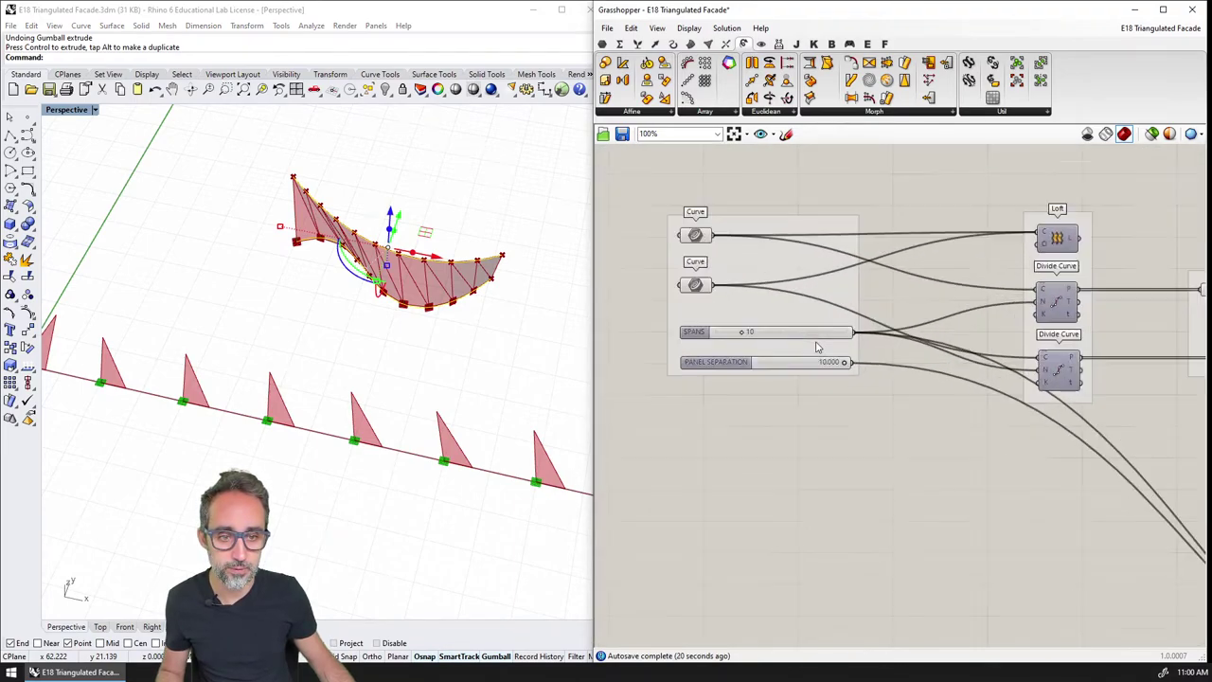
Drag PANEL SEPARATION down from 10 to about 5.3, bringing the panels closer.
left_click_drag(856, 372, 802, 369)
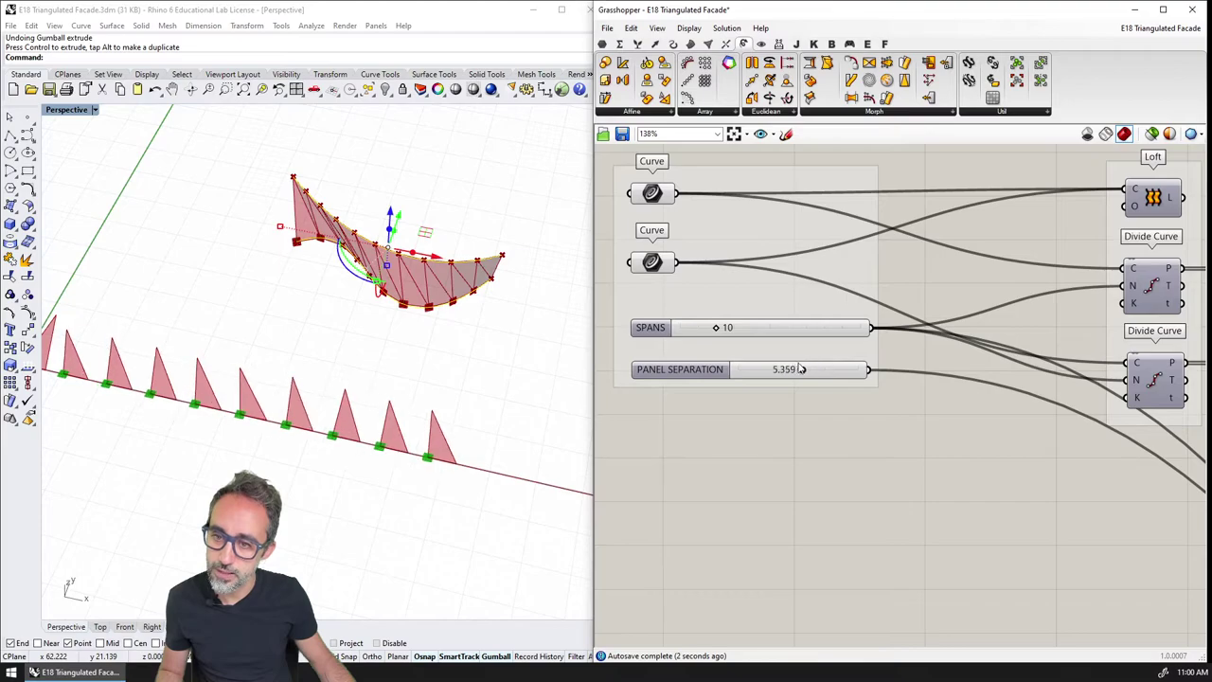
right_click_drag(284, 401, 427, 401, "shift")
scroll(242, 397, "up", 2)
scroll(241, 398, "down", 3)
right_click_drag(241, 397, 225, 379)
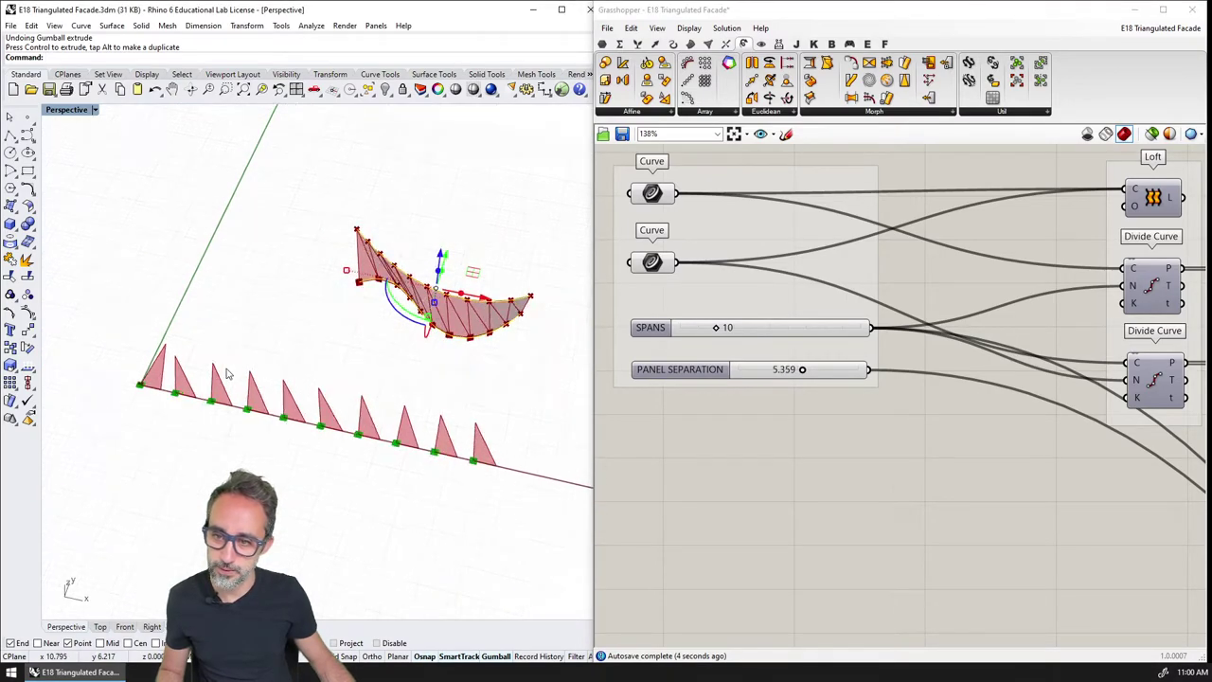
scroll(224, 379, "up", 3)
left_click_drag(802, 372, 801, 370)
scroll(388, 414, "down", 2)
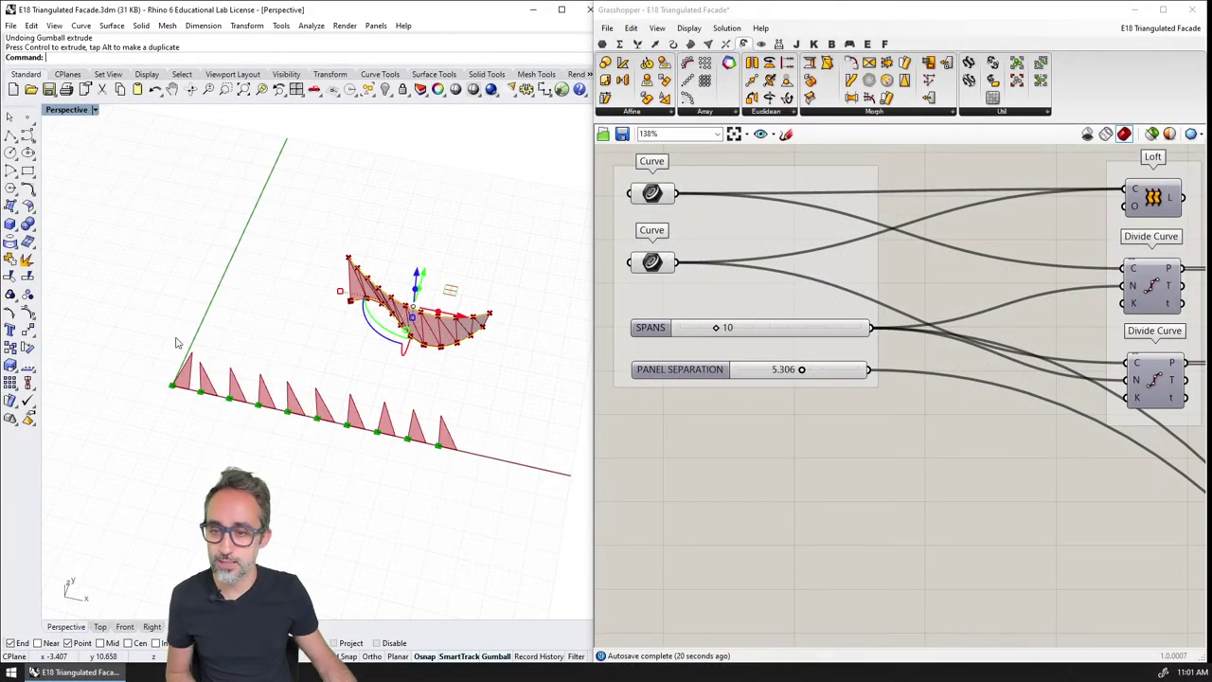
Inspect the facade from low and high angles, then return PANEL SEPARATION to 10.000.
scroll(184, 344, "up", 3)
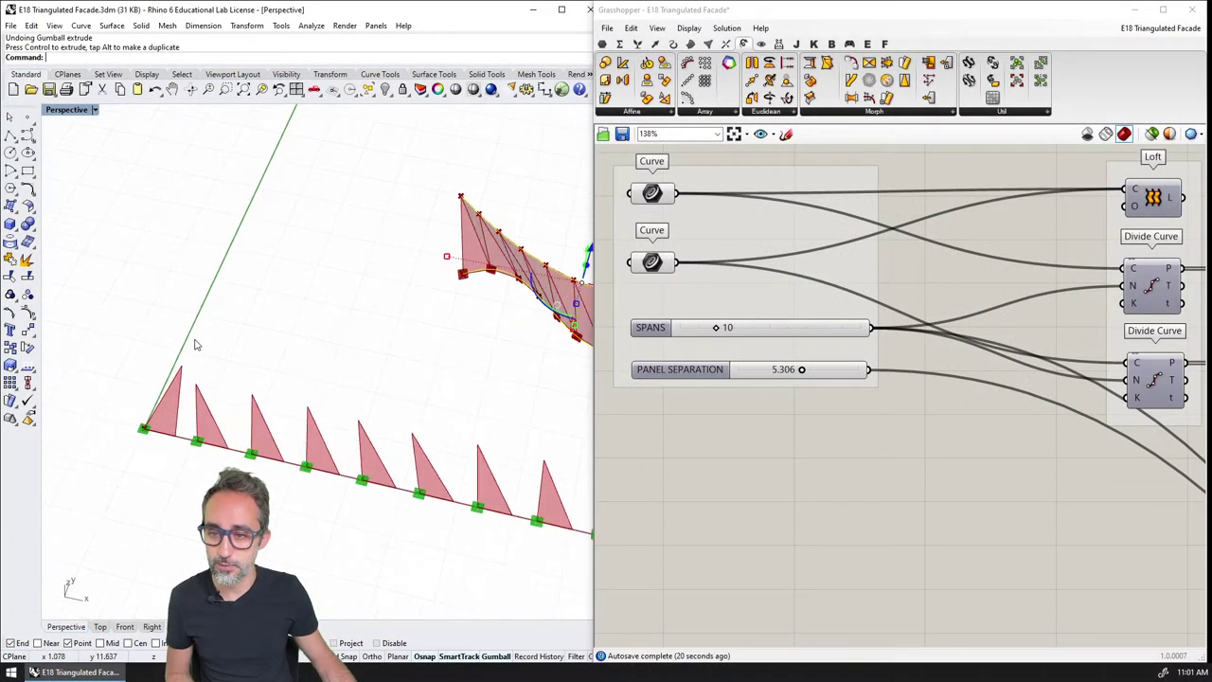
scroll(187, 353, "down", 2)
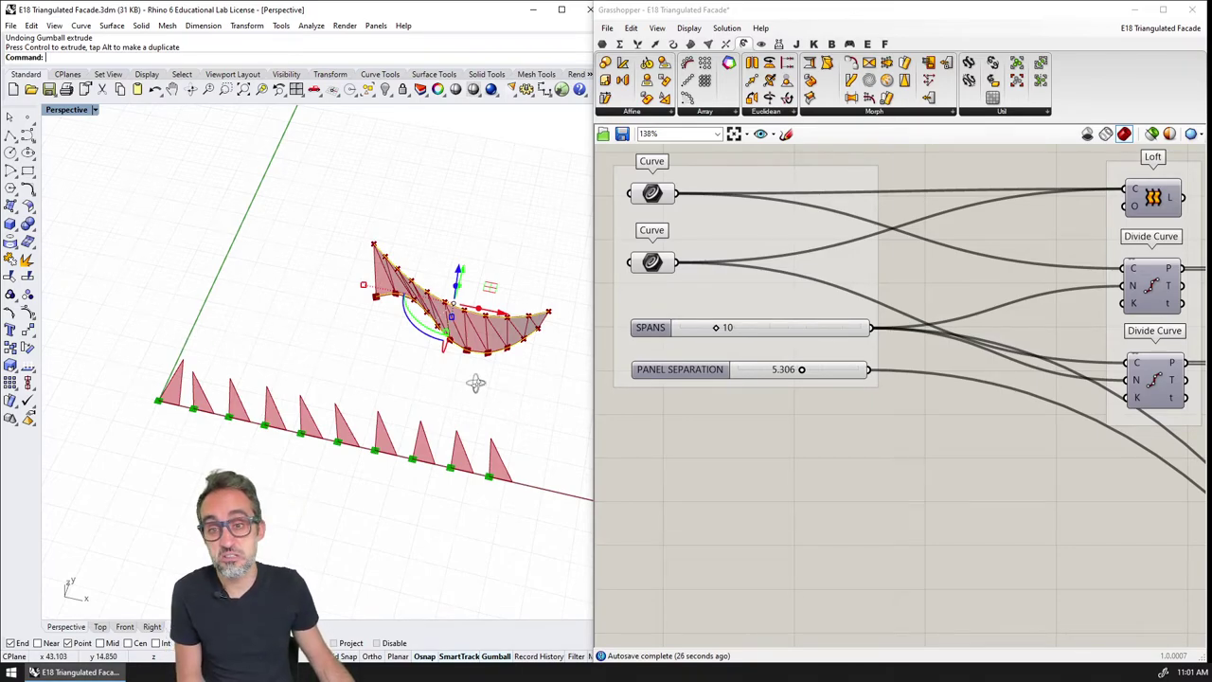
right_click_drag(477, 385, 291, 319)
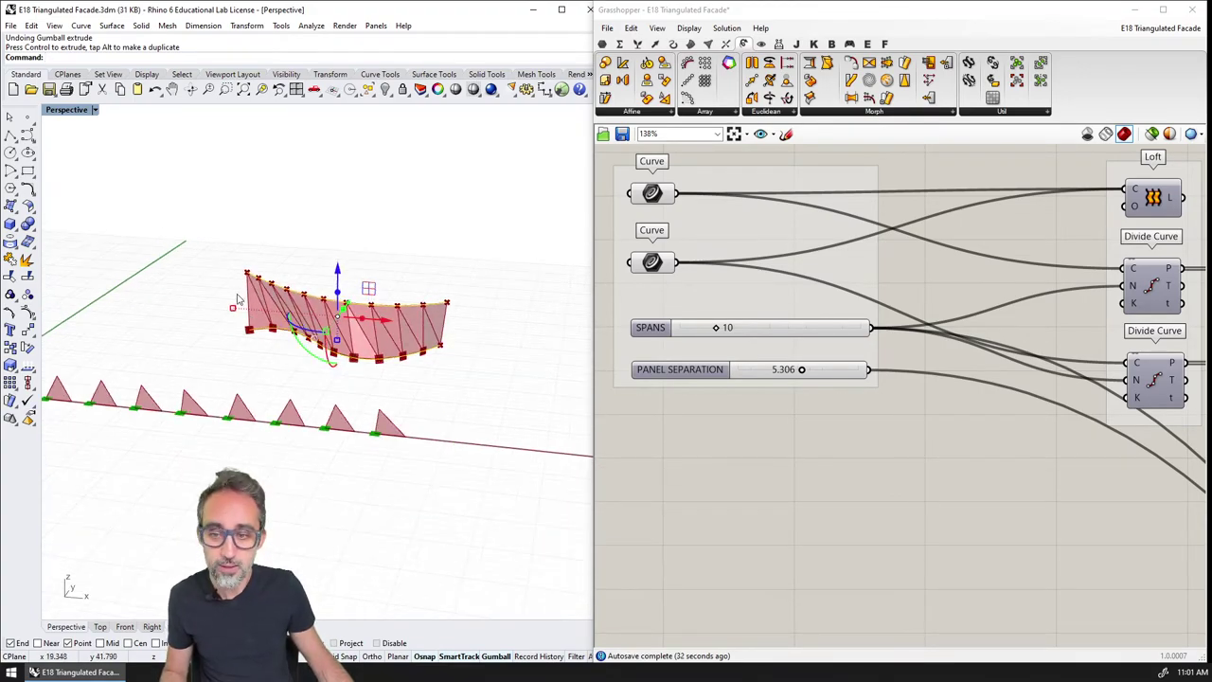
right_click_drag(253, 307, 330, 369)
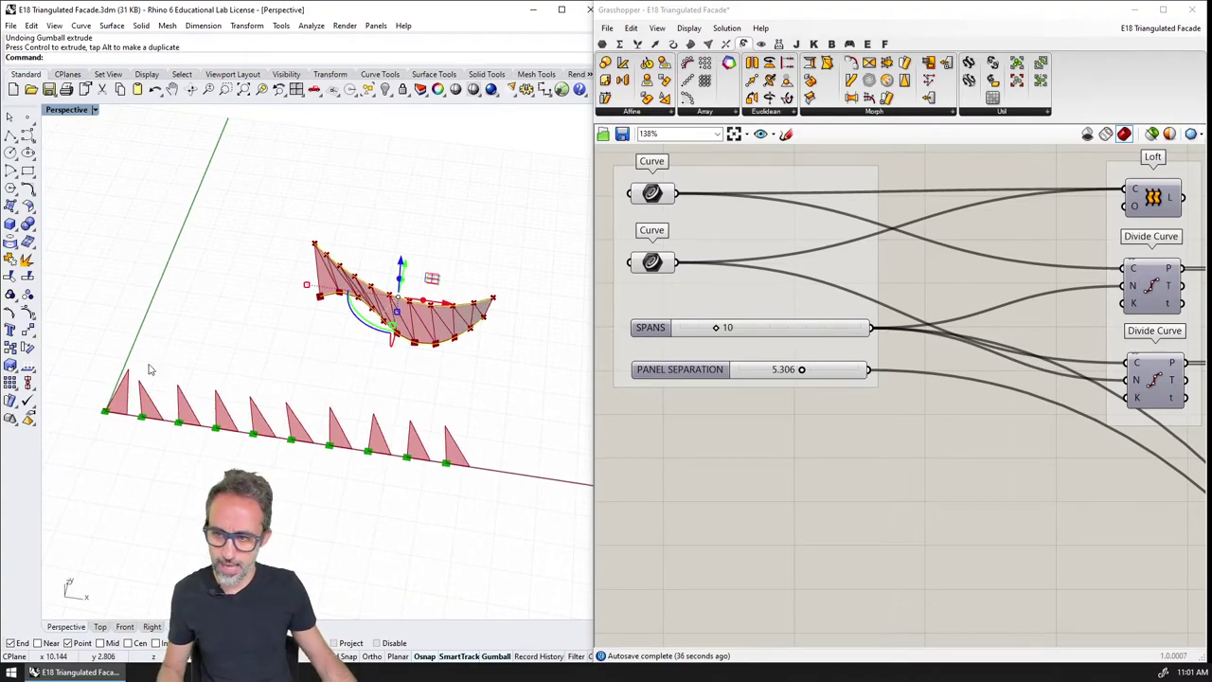
left_click_drag(801, 372, 864, 370)
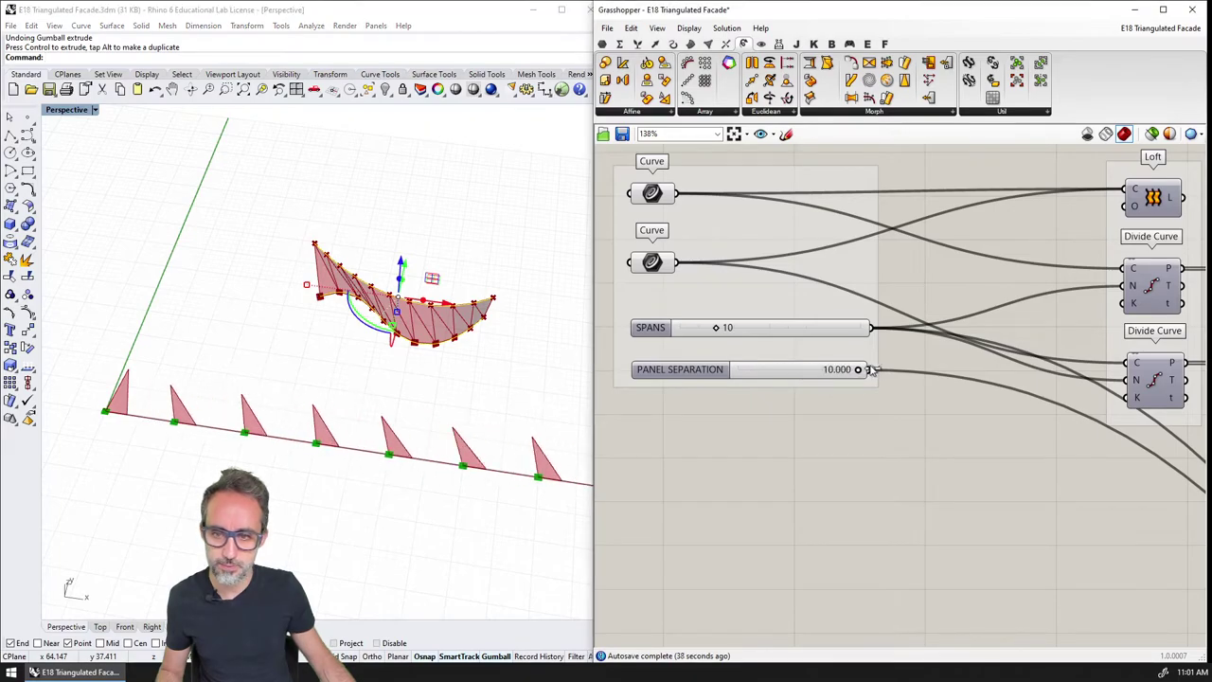
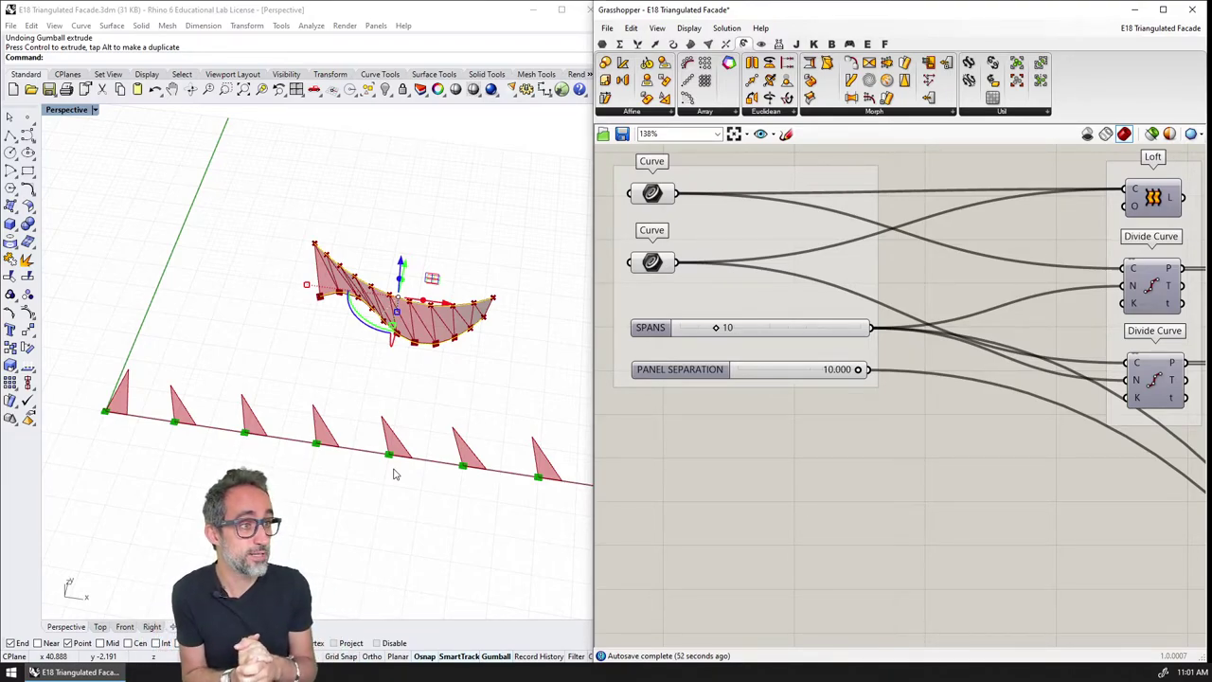
Recentre the view on the flattened triangle row and select the XY Plane component.
right_click_drag(396, 474, 306, 418, "shift")
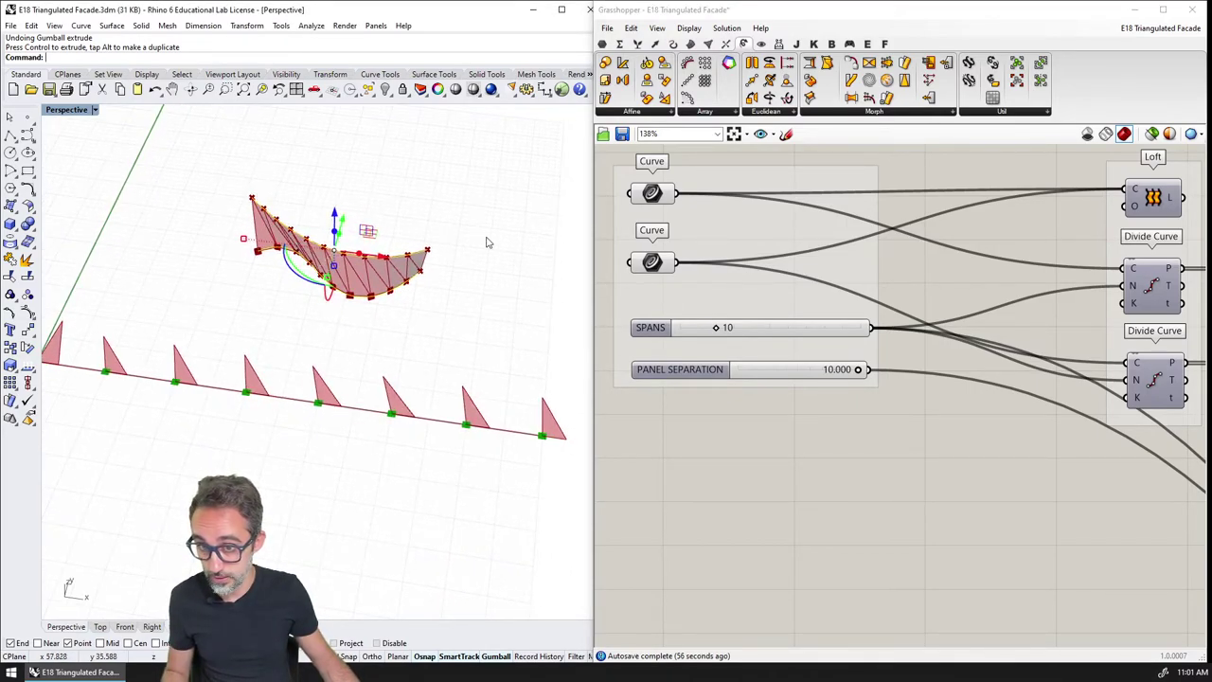
key("Escape")
scroll(223, 286, "down", 3)
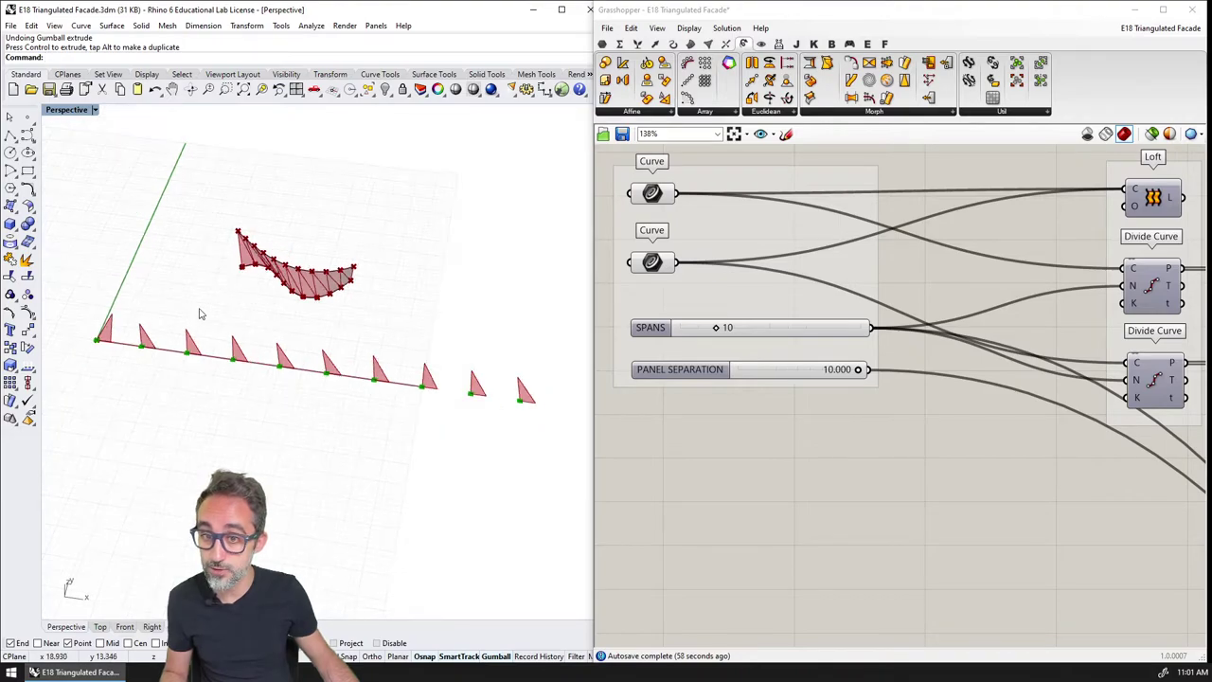
right_click_drag(222, 309, 207, 307, "shift")
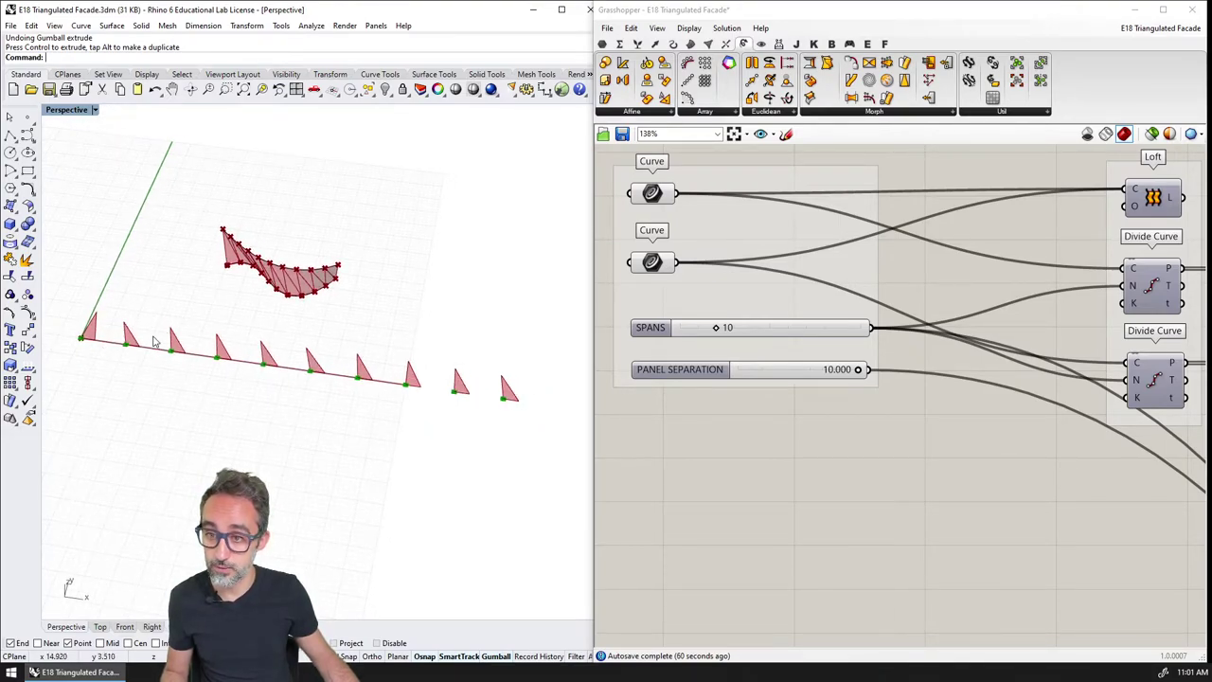
scroll(165, 351, "up", 2)
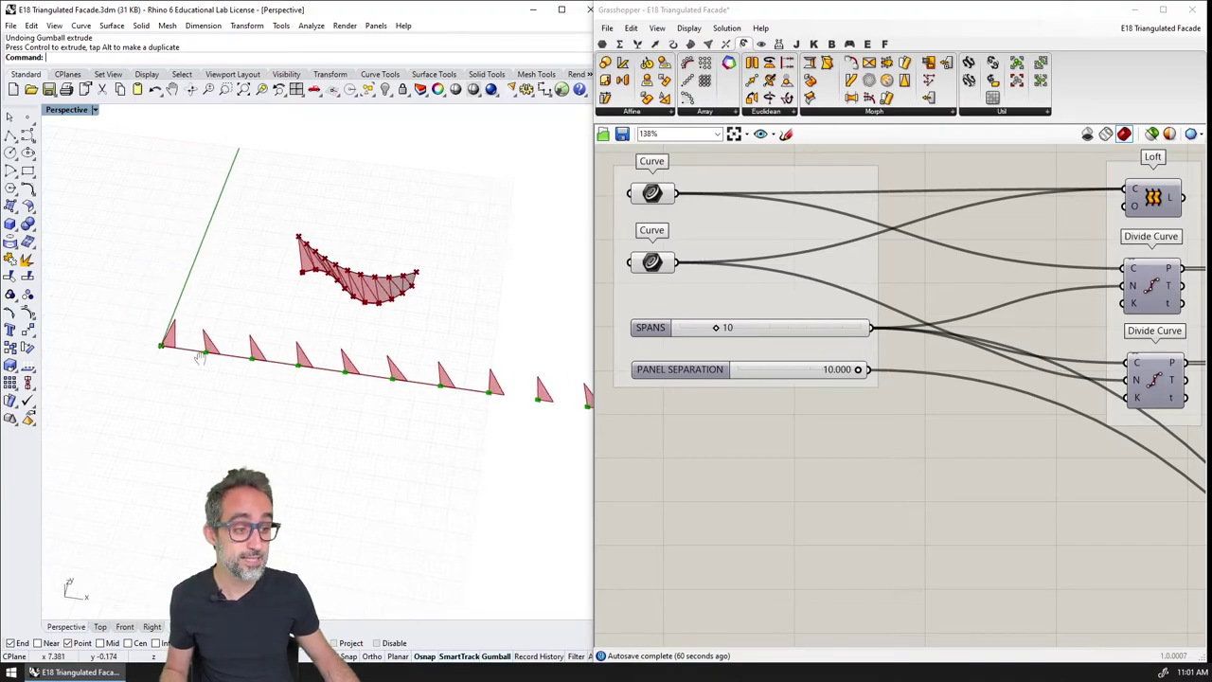
scroll(190, 351, "up", 3)
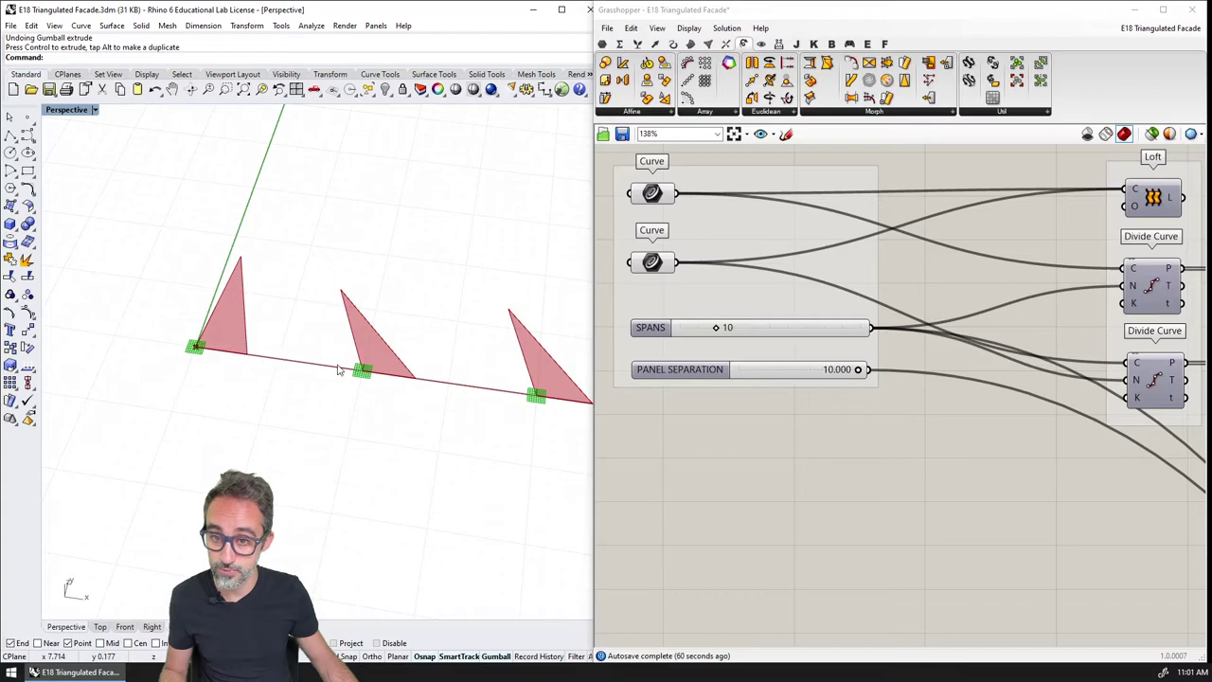
scroll(334, 375, "down", 5)
scroll(135, 345, "up", 2)
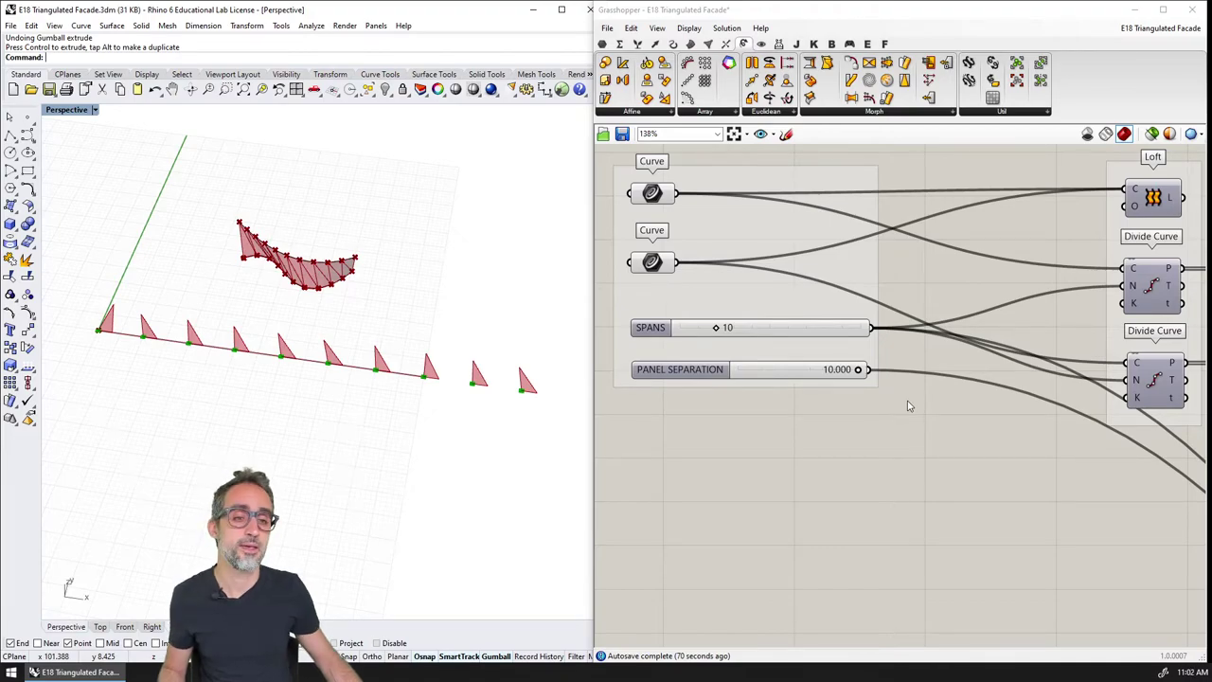
scroll(909, 406, "down", 5)
scroll(729, 319, "up", 2)
scroll(1048, 399, "up", 5)
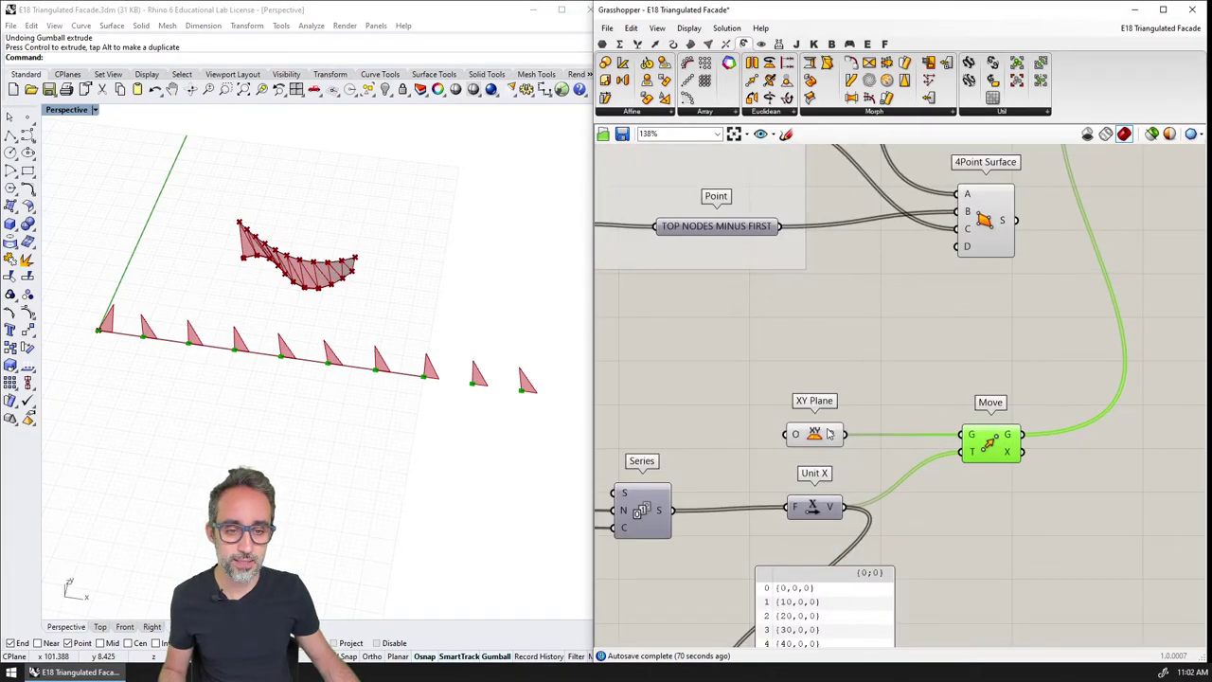
left_click(814, 436)
scroll(230, 419, "up", 5)
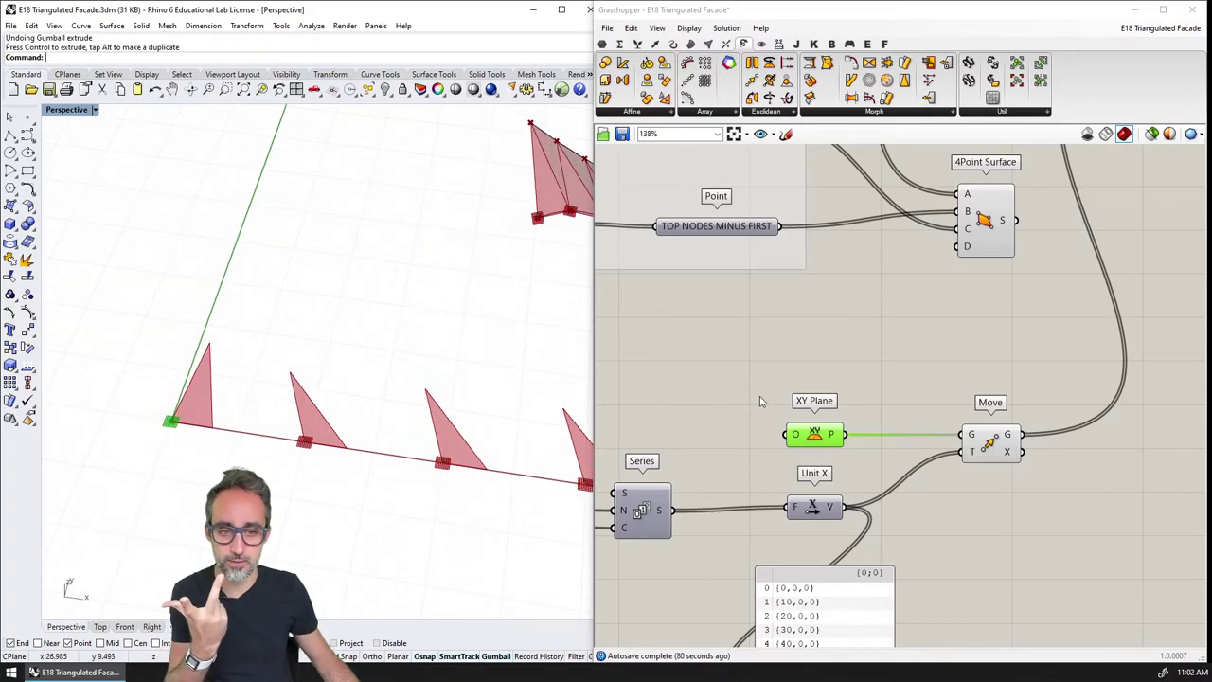
right_click_drag(757, 404, 744, 211)
scroll(745, 216, "down", 2)
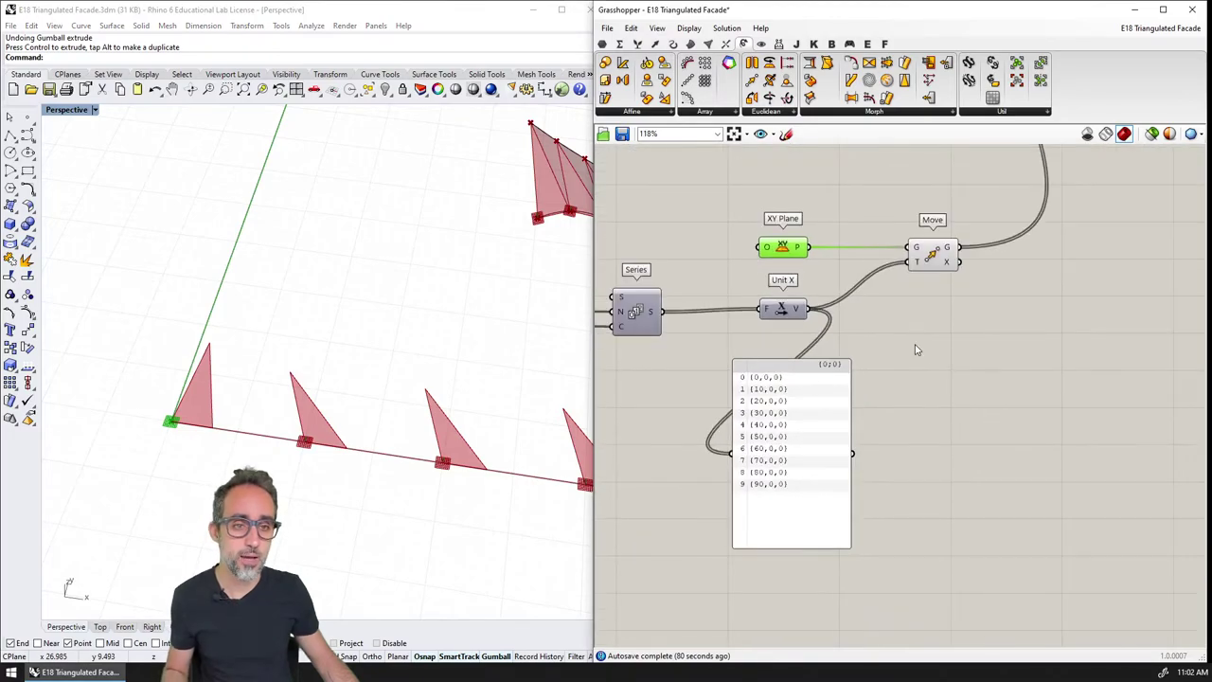
Add a new Move taking the XY Plane as geometry, and delete the vector list panel.
double_click(944, 404)
type("move")
left_click(899, 390)
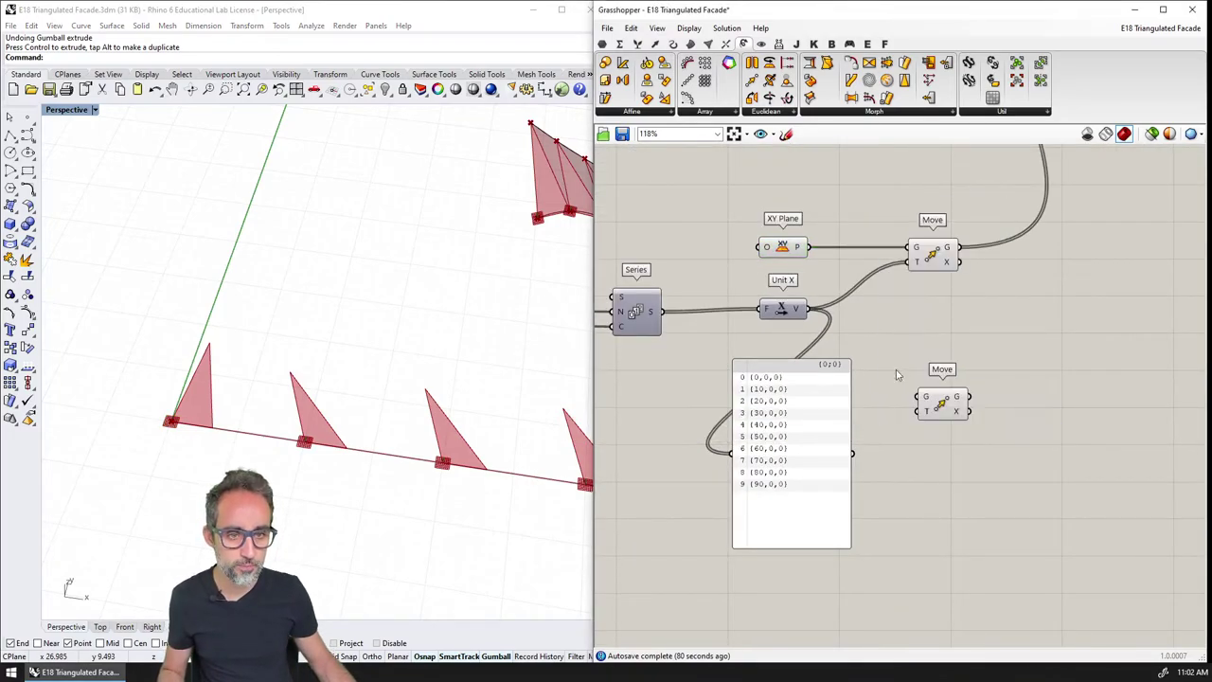
left_click_drag(813, 248, 949, 458)
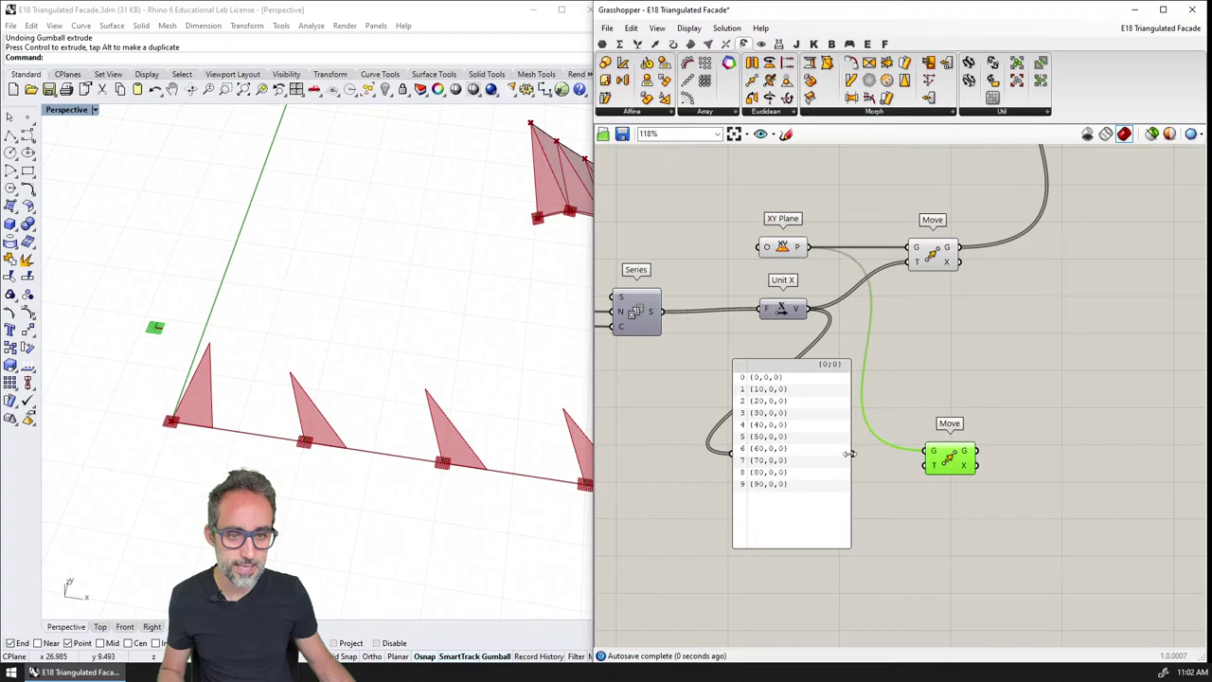
left_click_drag(830, 462, 812, 438)
key("Delete")
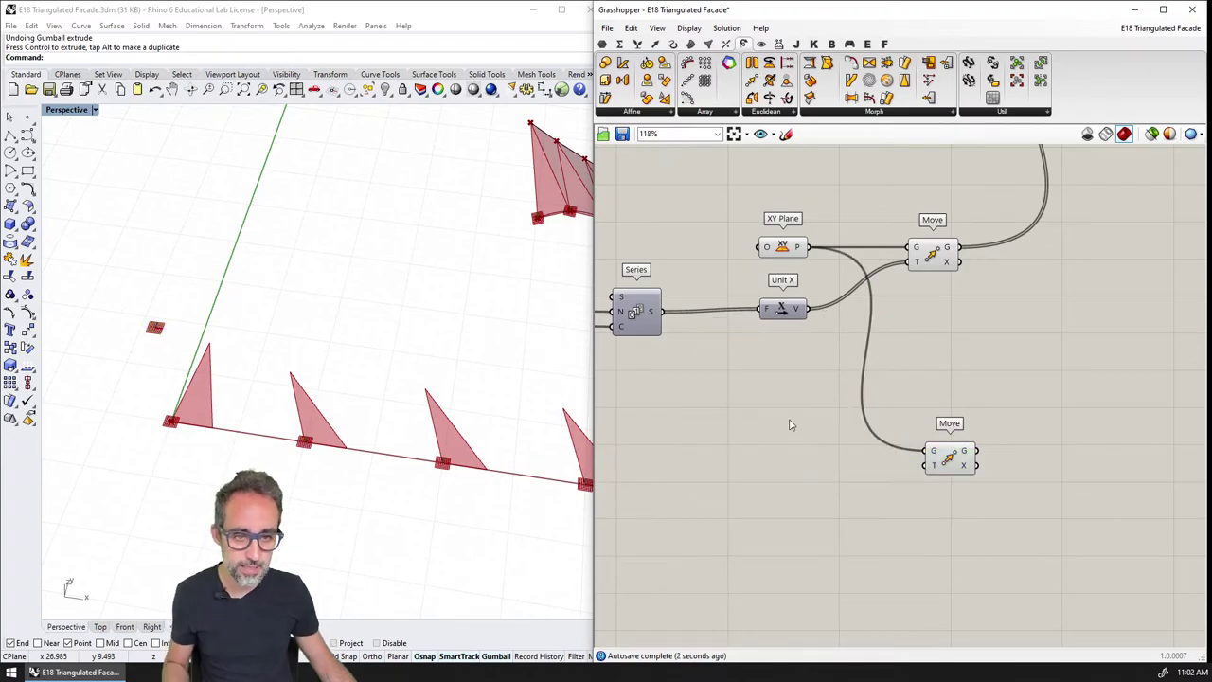
Add a Unit X component and wire its vector into the lower Move's translation.
double_click(791, 425)
type("unit x")
key("Return")
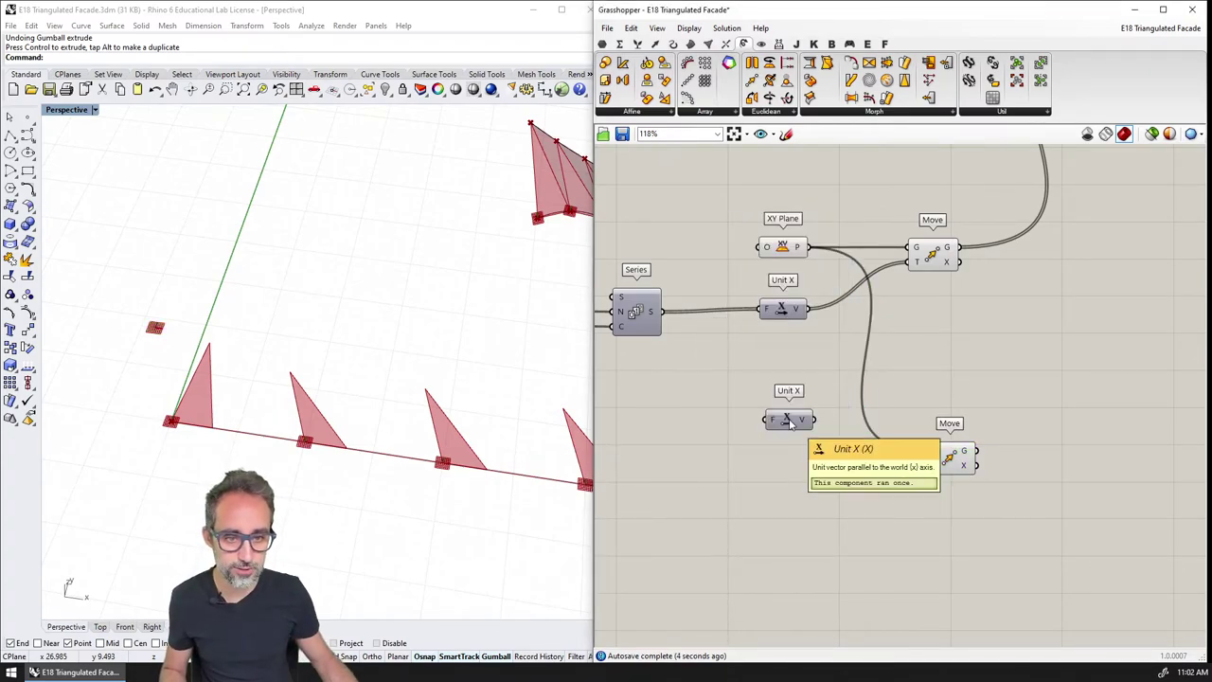
left_click_drag(791, 425, 925, 464)
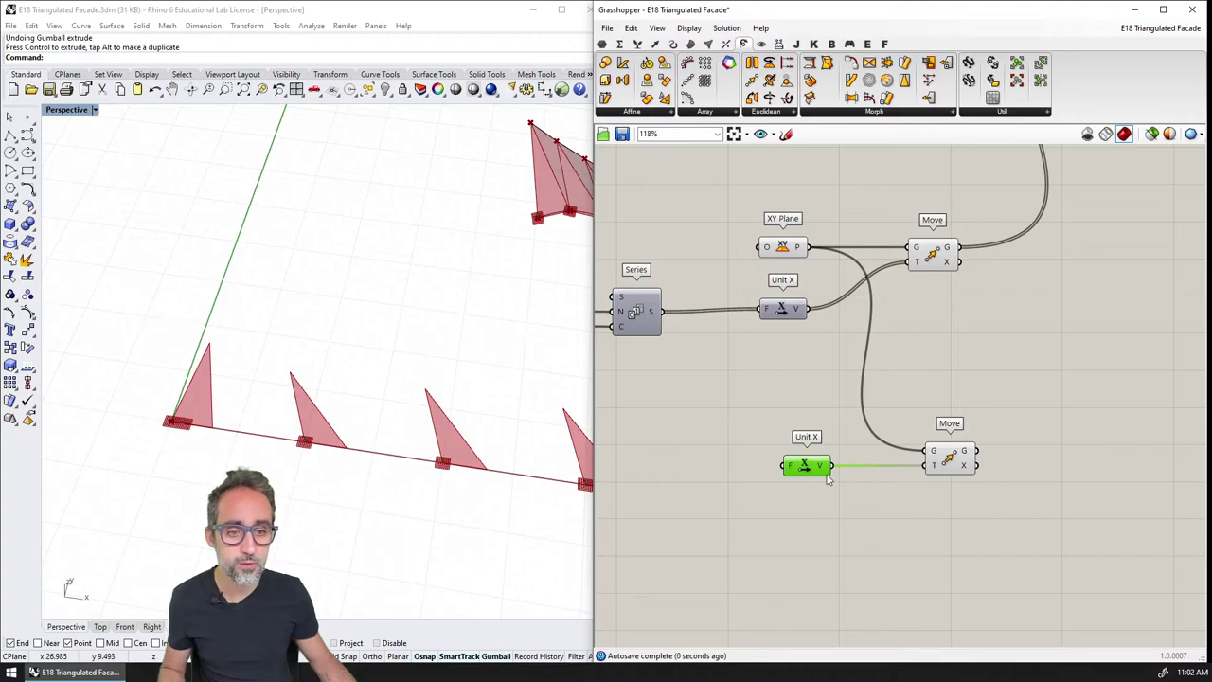
left_click_drag(818, 469, 803, 467)
scroll(950, 433, "down", 3)
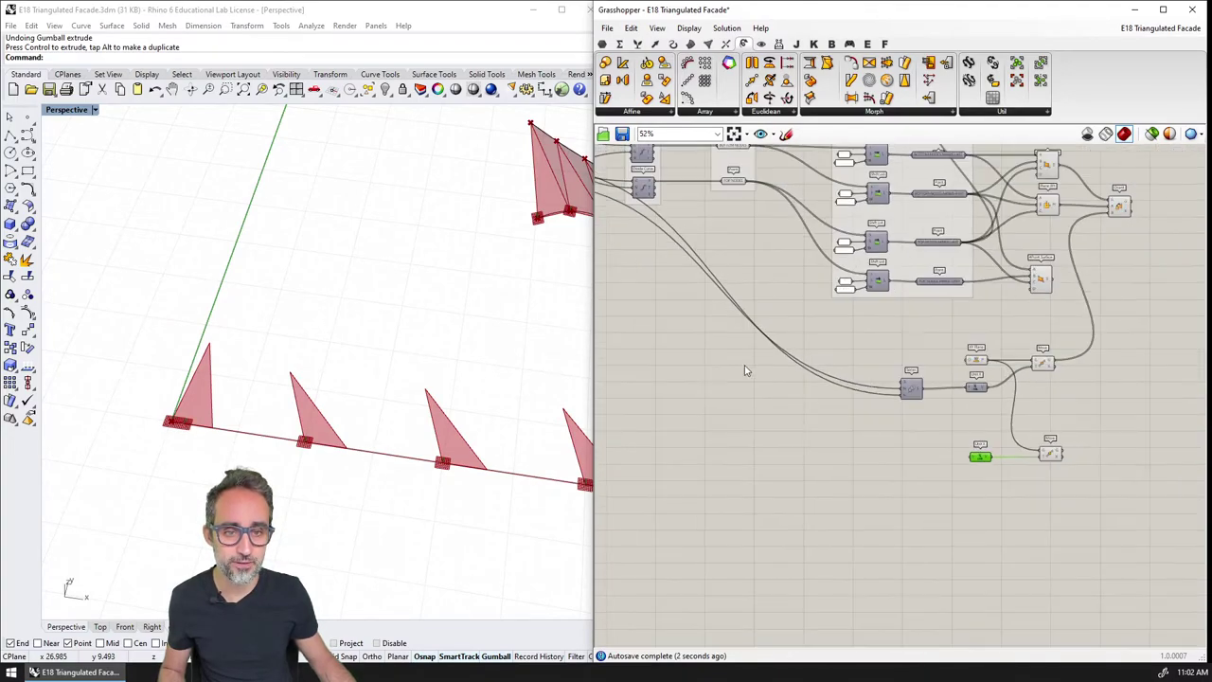
scroll(658, 216, "up", 3)
scroll(658, 216, "up", 2)
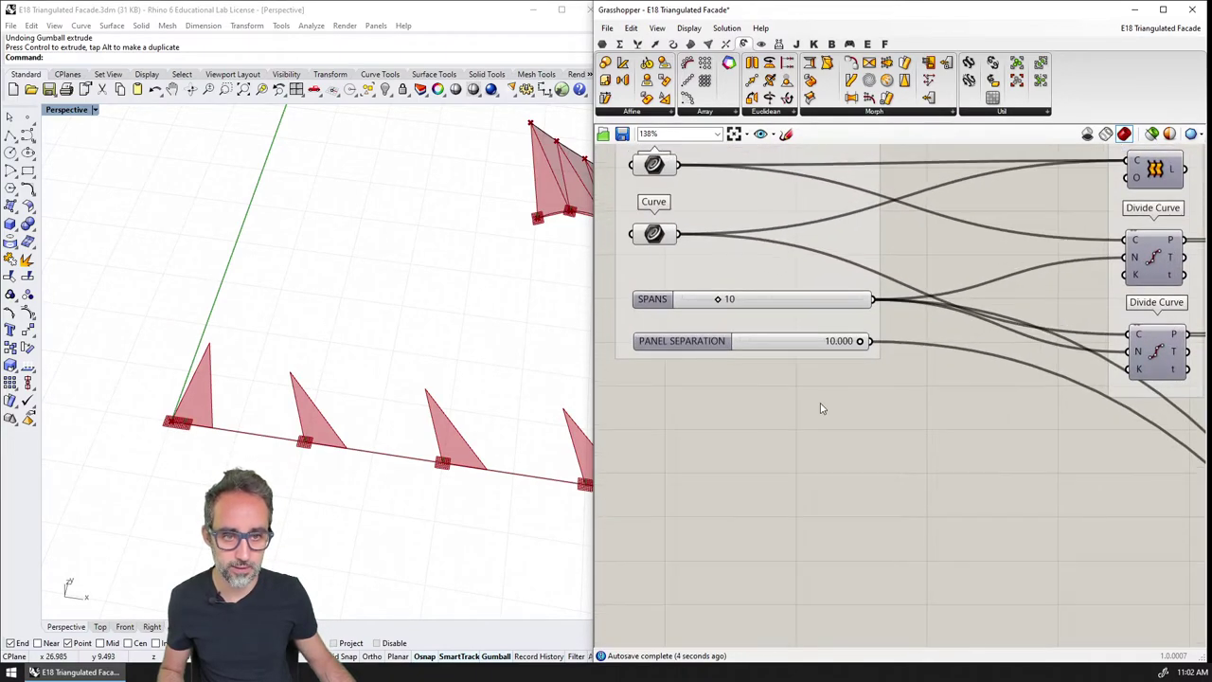
Place an Expression component from the canvas search.
double_click(834, 422)
type("EPXRE")
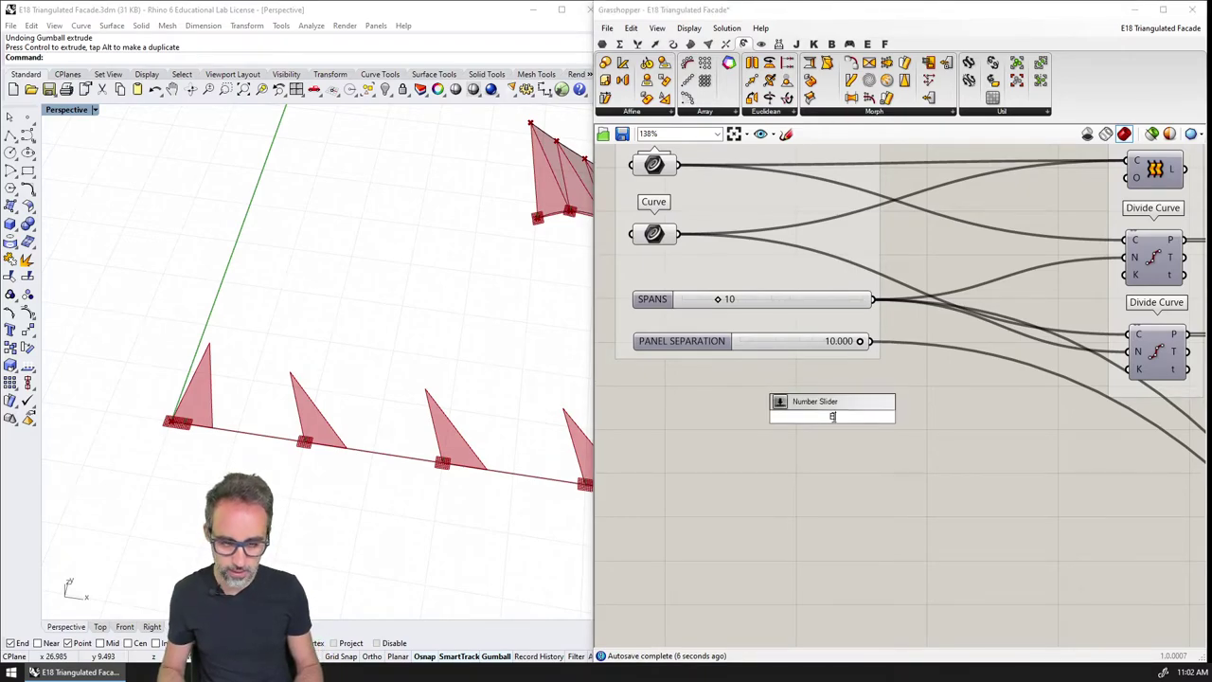
key("BackSpace")
key("BackSpace")
key("BackSpace")
key("BackSpace")
key("BackSpace")
type("EXPRESSION")
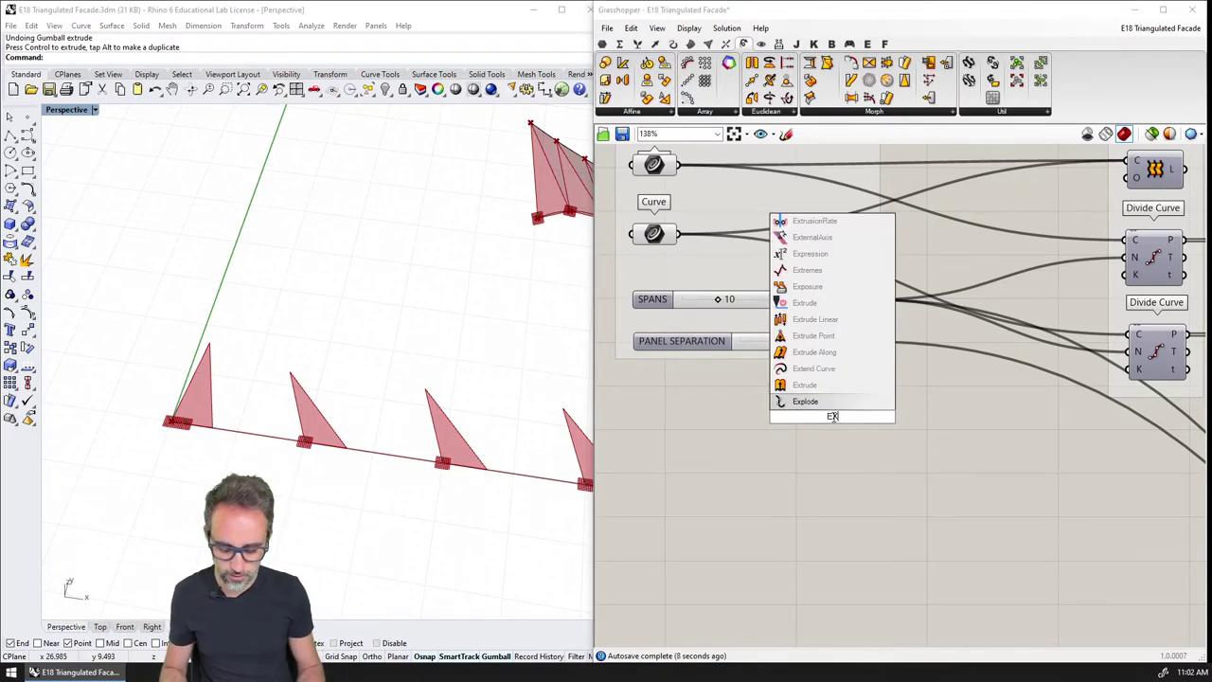
key("Return")
scroll(833, 422, "up", 3)
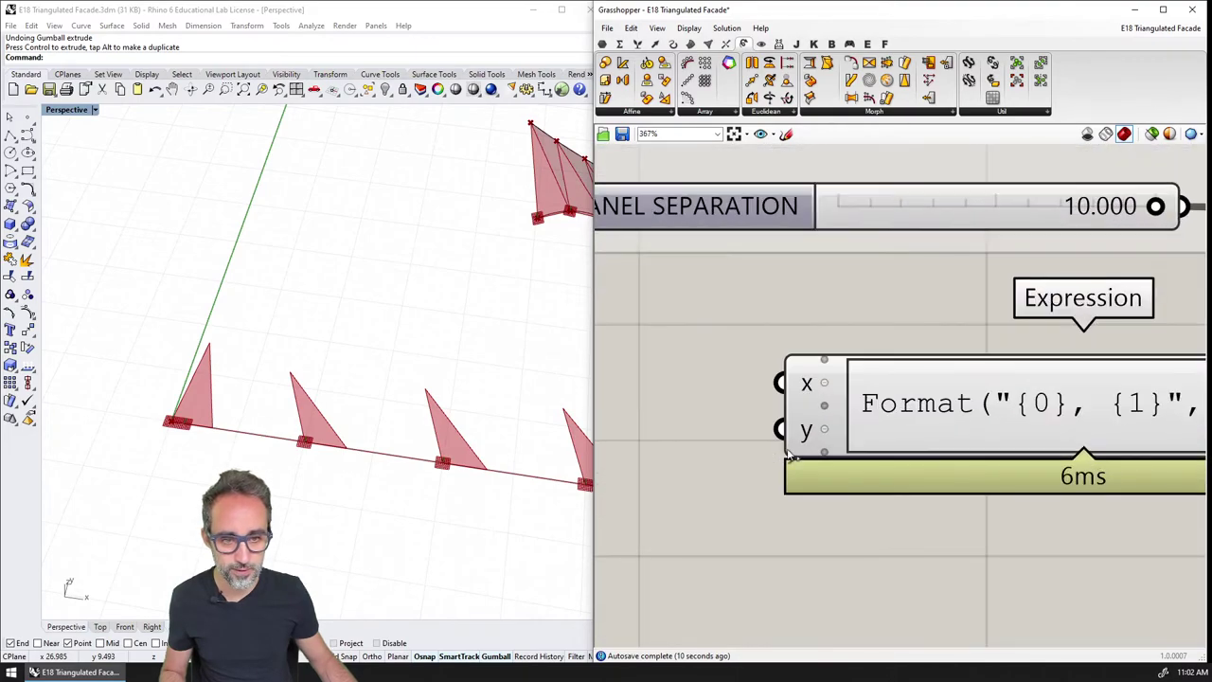
scroll(820, 427, "down", 1)
Set the Expression formula to X / 2 and feed it the PANEL SEPARATION value.
double_click(865, 422)
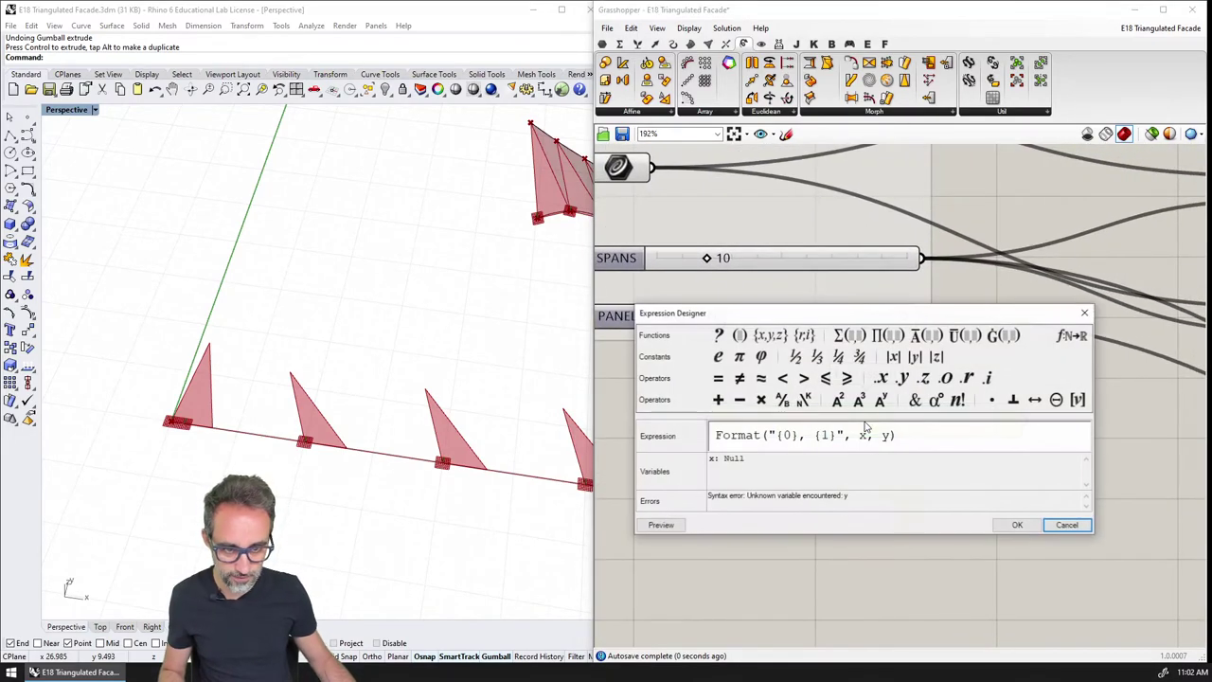
key("ctrl+a")
type("X / 2")
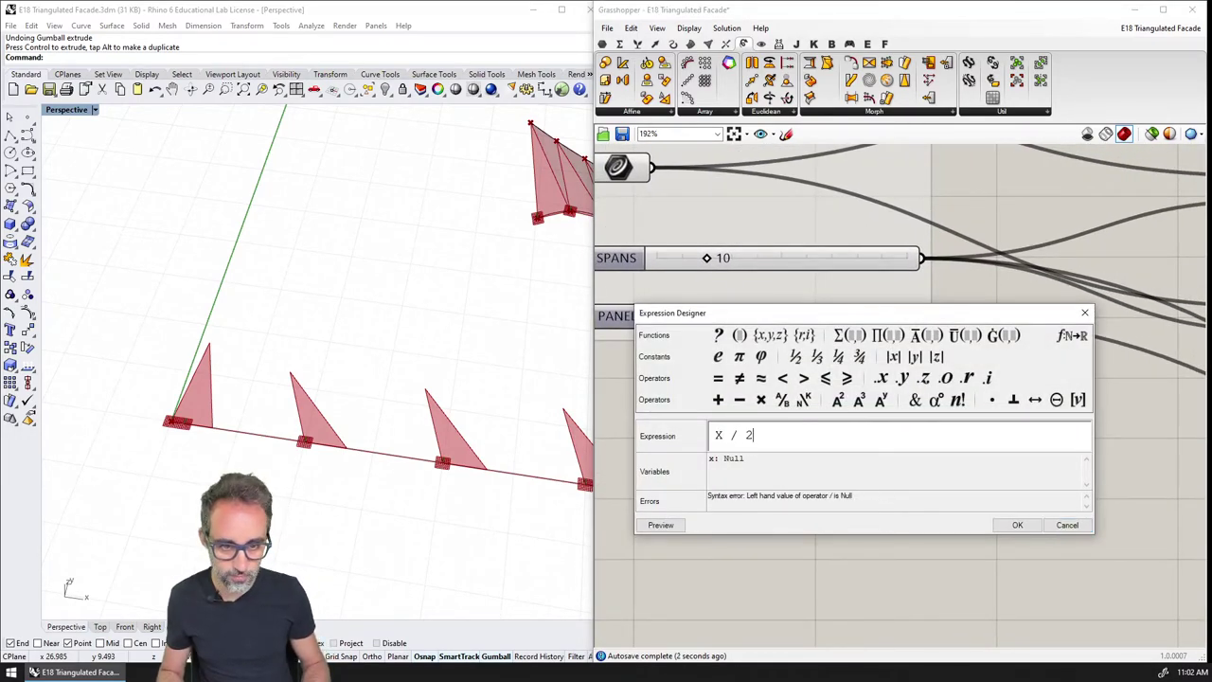
left_click(1017, 525)
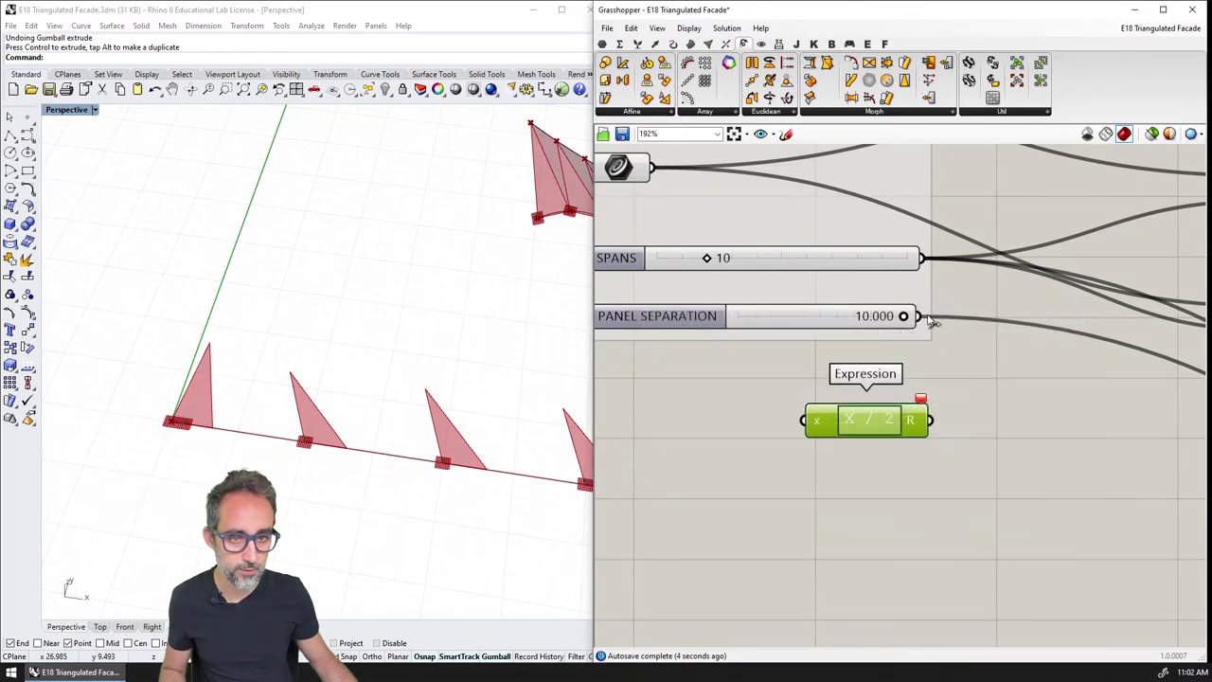
left_click_drag(916, 317, 914, 486)
scroll(720, 388, "down", 8)
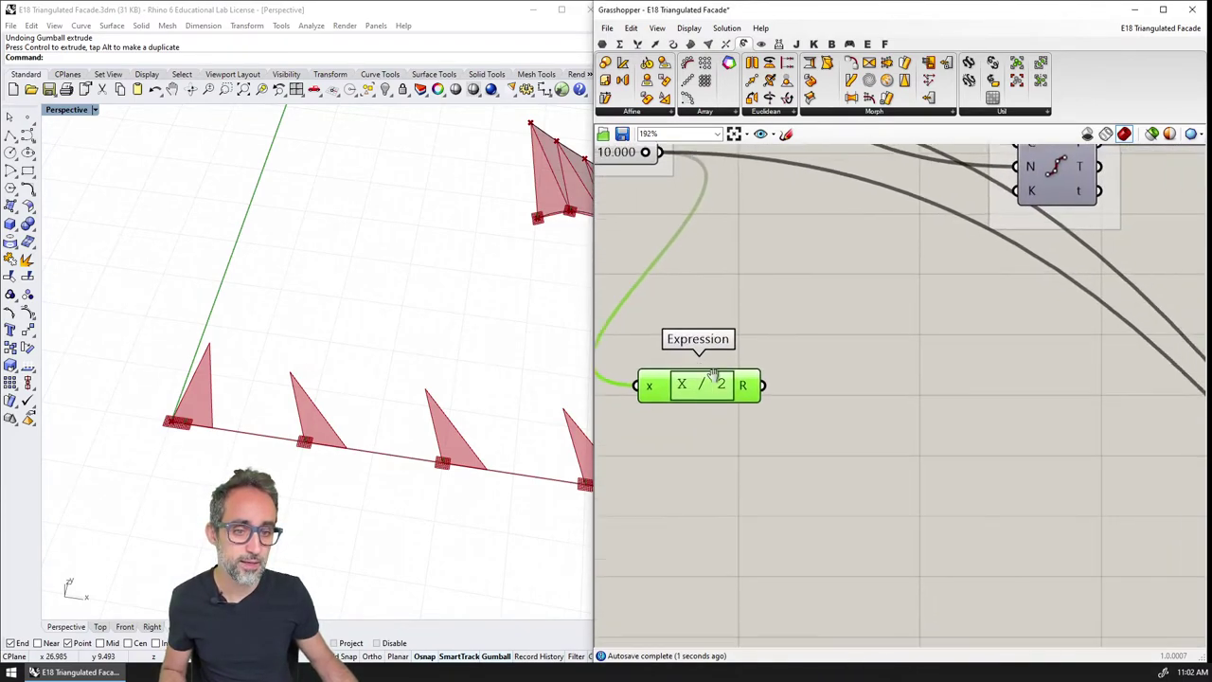
left_click_drag(725, 386, 1039, 567)
scroll(1039, 567, "up", 6)
scroll(723, 519, "down", 1)
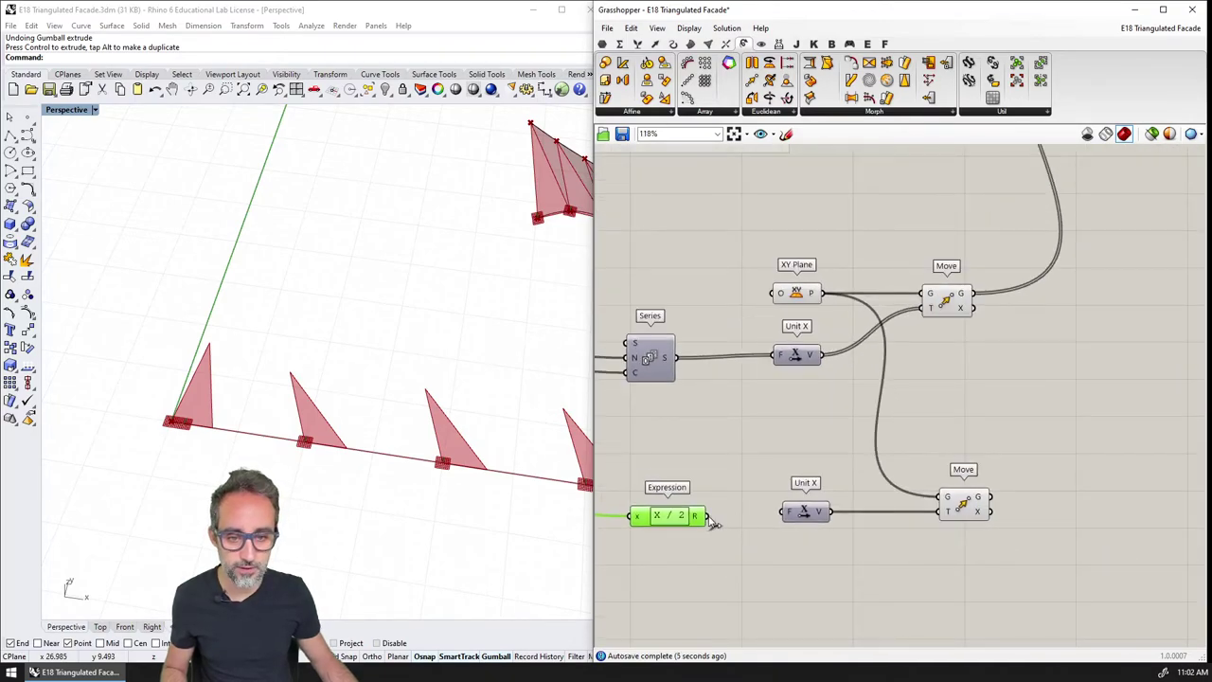
Feed the halved separation result into Unit X's factor input.
left_click_drag(710, 516, 782, 512)
left_click_drag(672, 524, 671, 519)
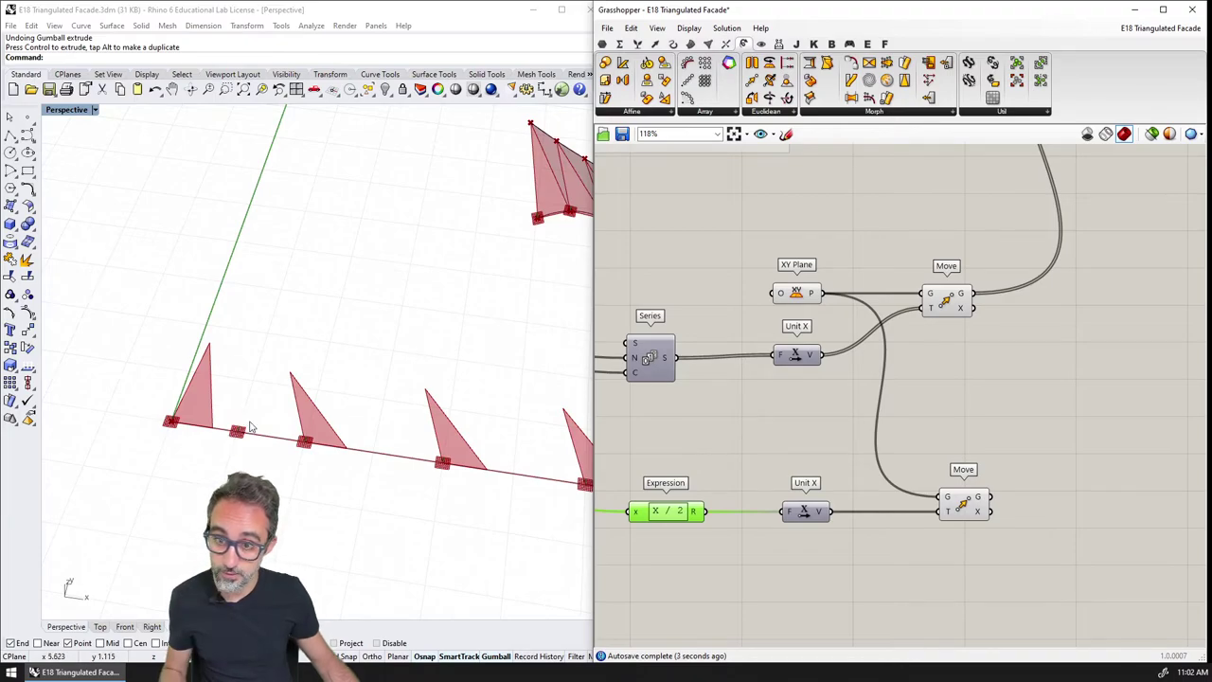
scroll(855, 427, "down", 1)
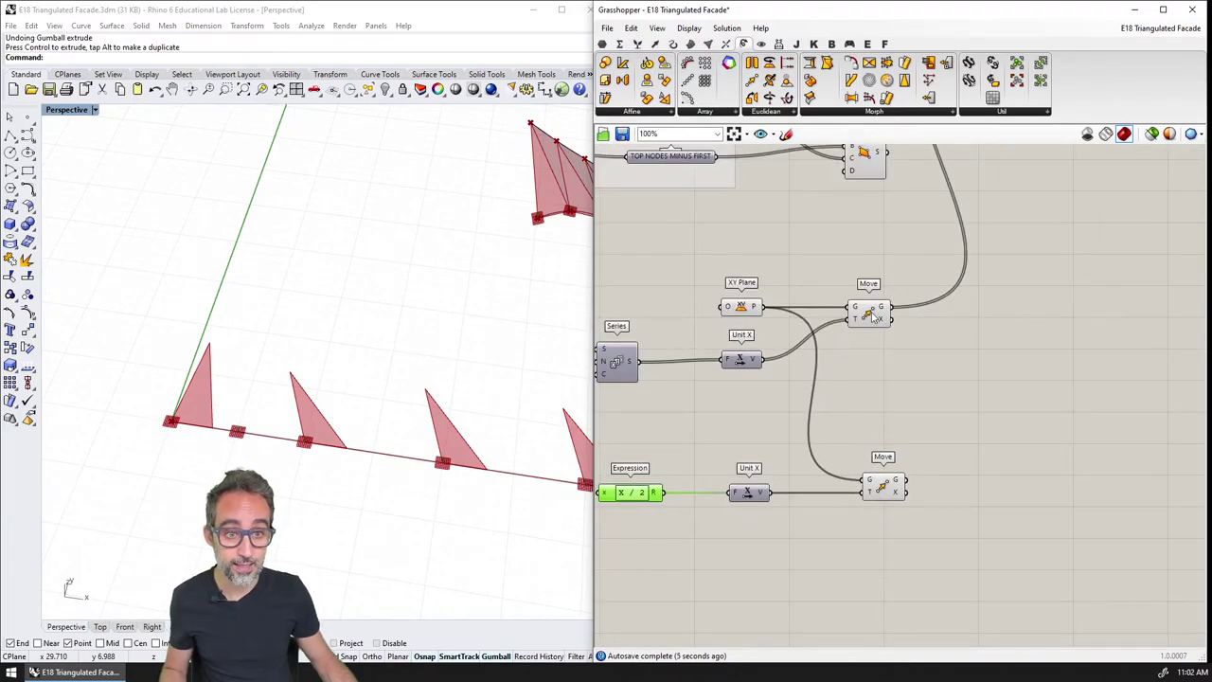
right_click_drag(876, 318, 873, 381)
Add another Move component and position it to the right.
double_click(949, 559)
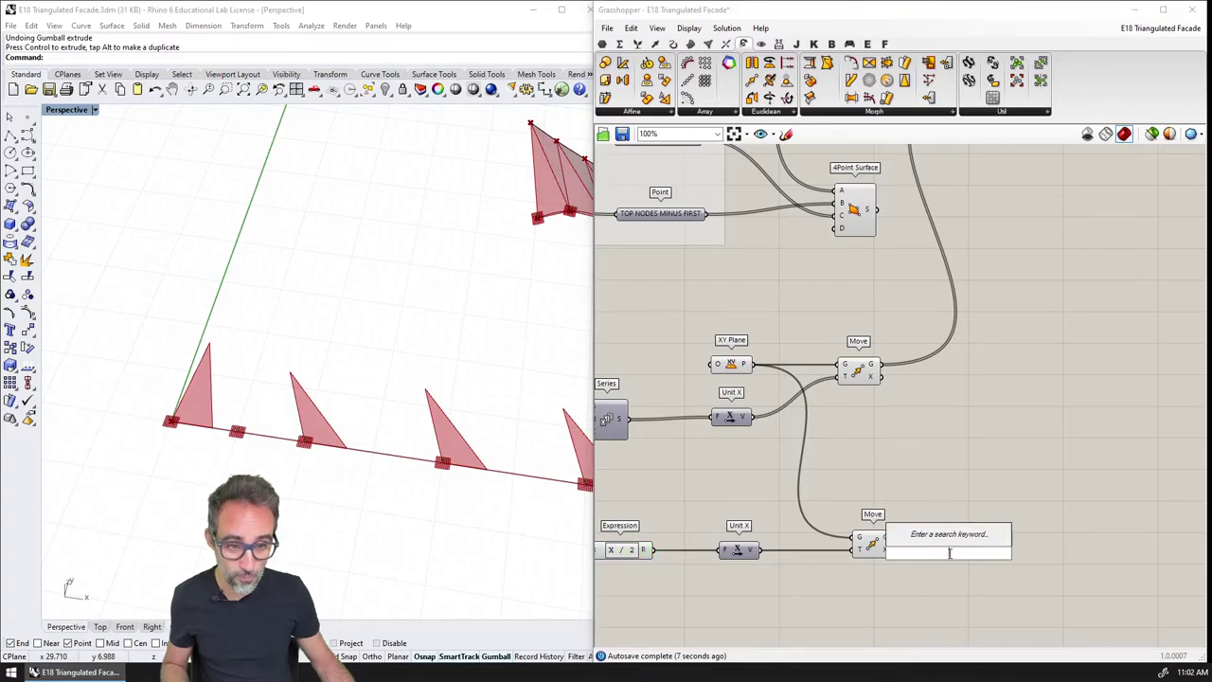
type("move")
key("Return")
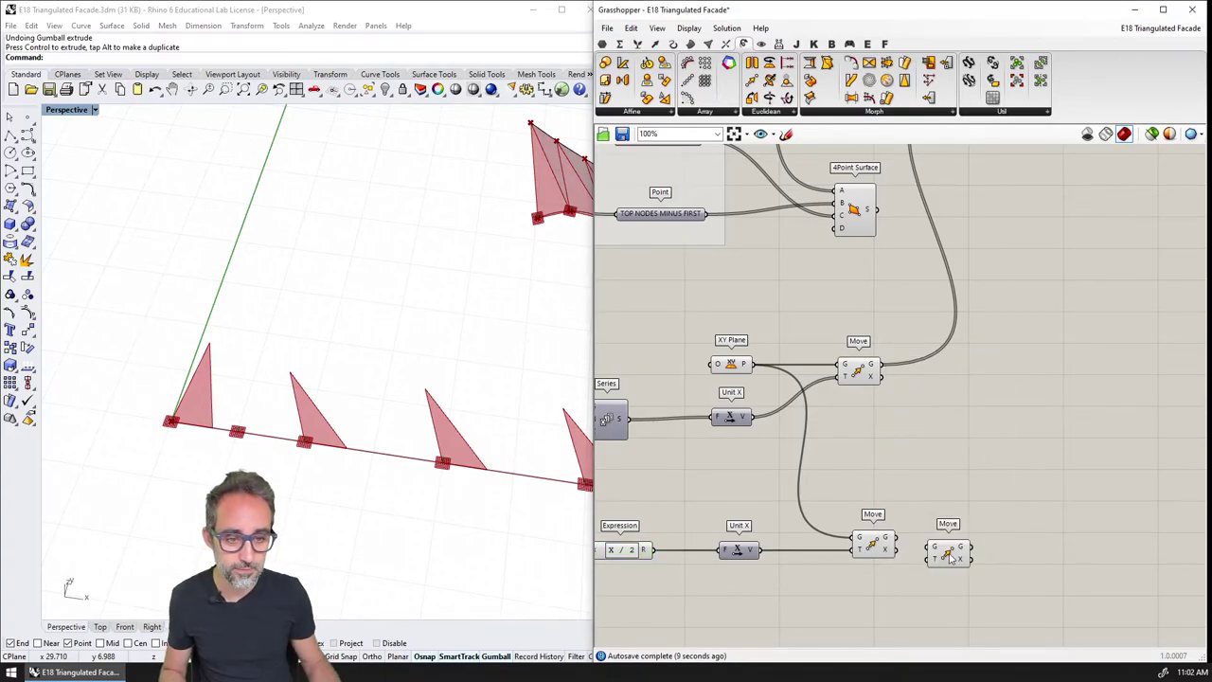
left_click(869, 544)
right_click_drag(905, 546, 835, 479)
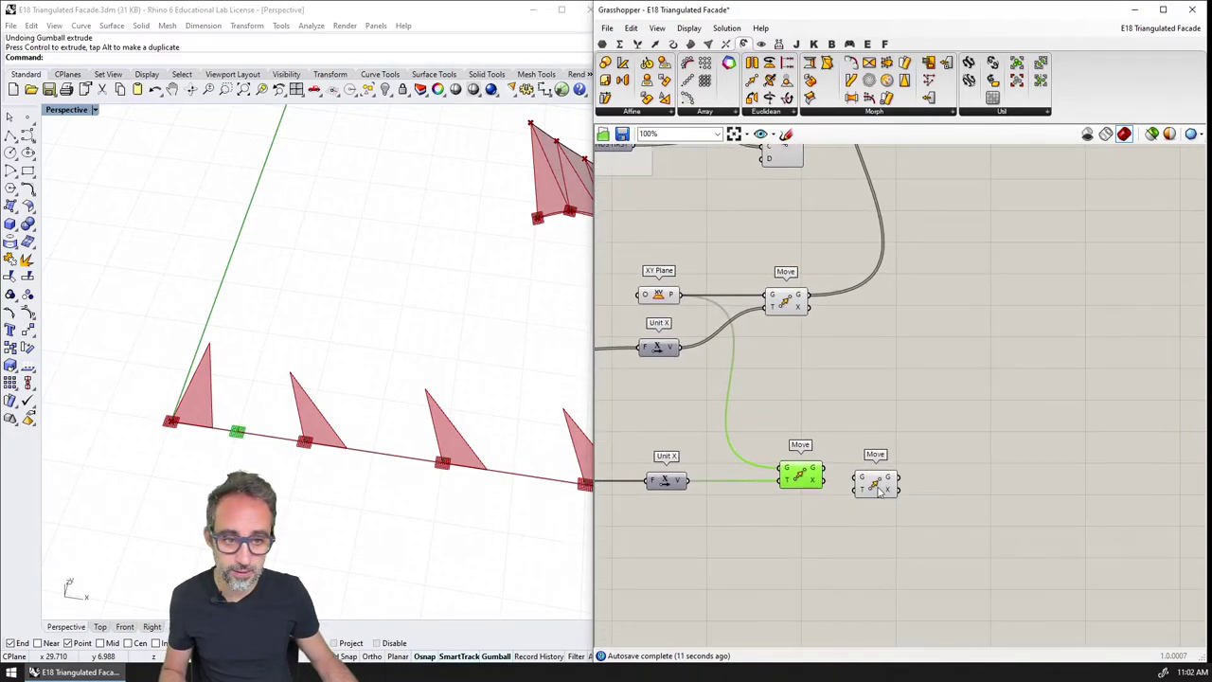
left_click_drag(876, 483, 897, 473)
Wire the first Move's geometry and the Unit X vector into the new Move.
left_click(807, 481)
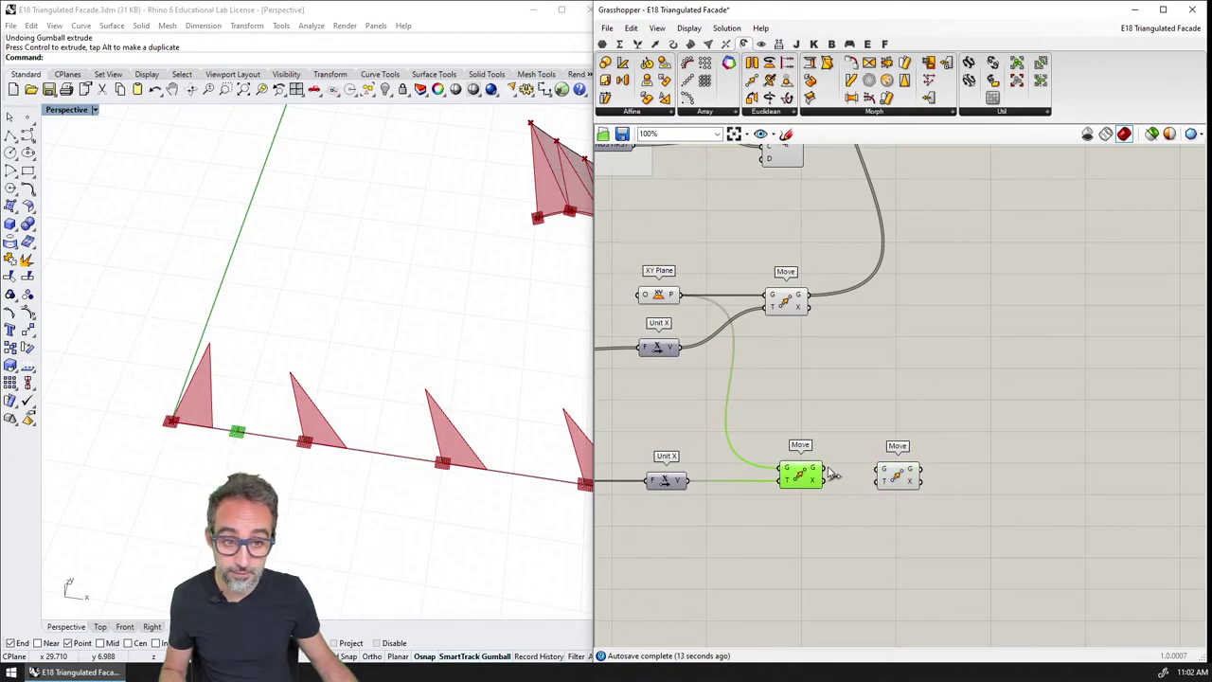
left_click_drag(825, 469, 876, 469)
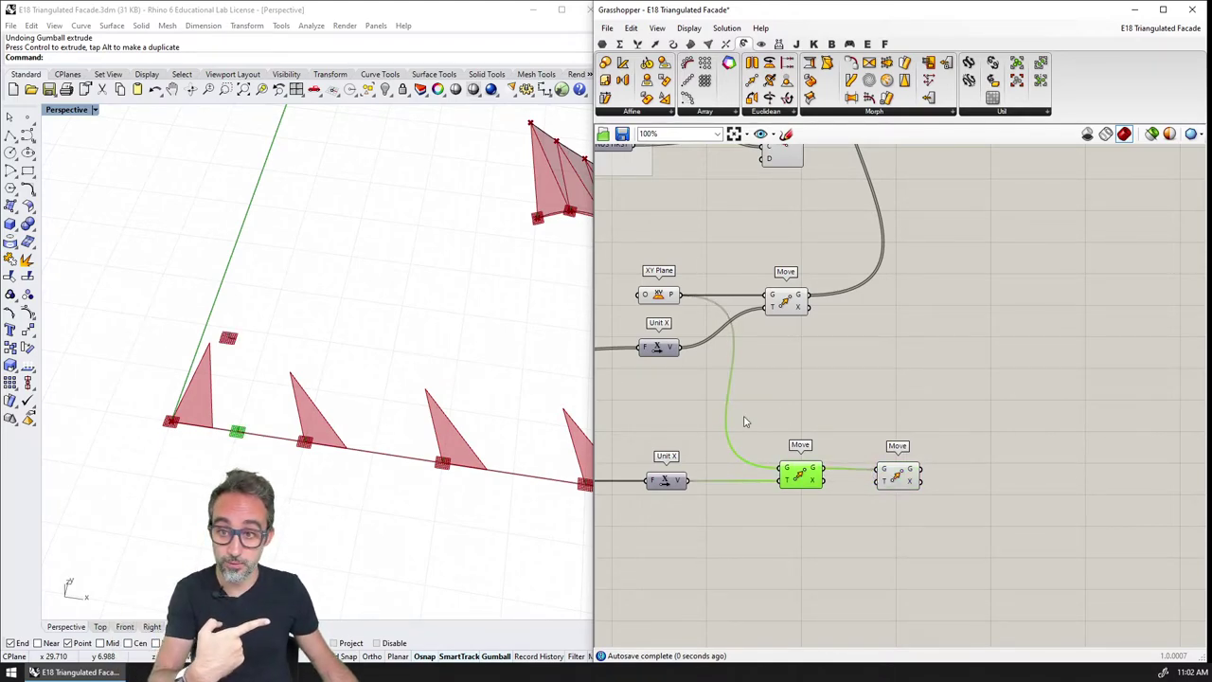
left_click(663, 350)
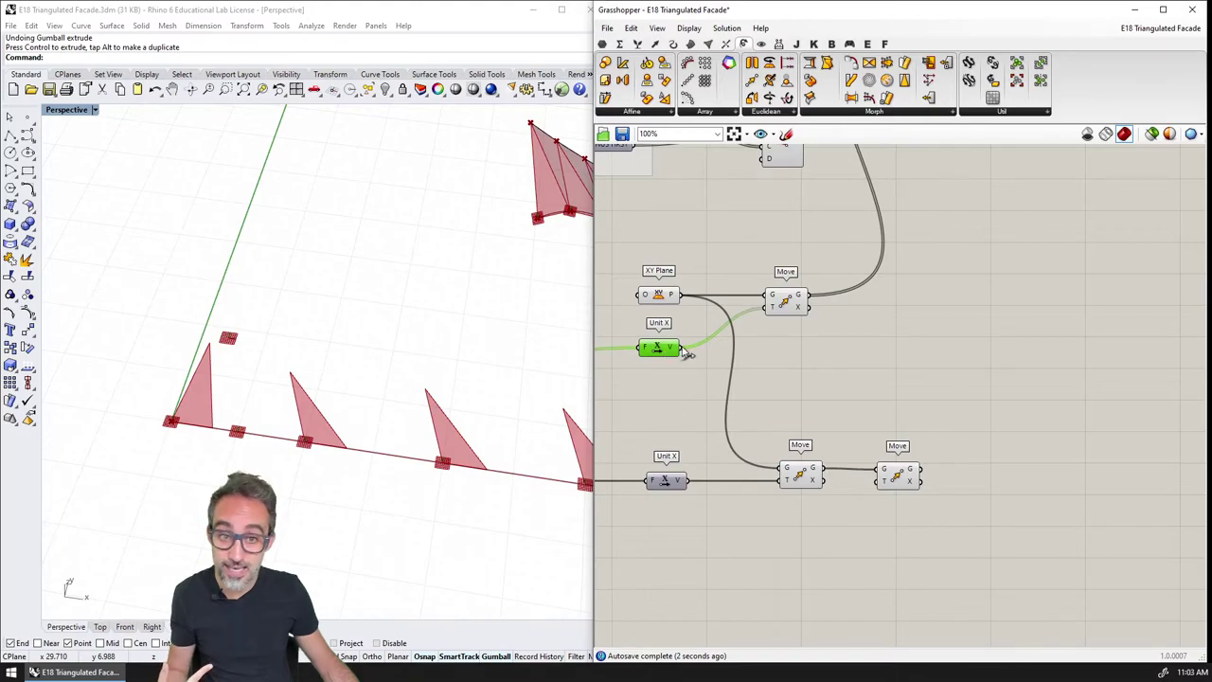
left_click_drag(688, 353, 881, 481)
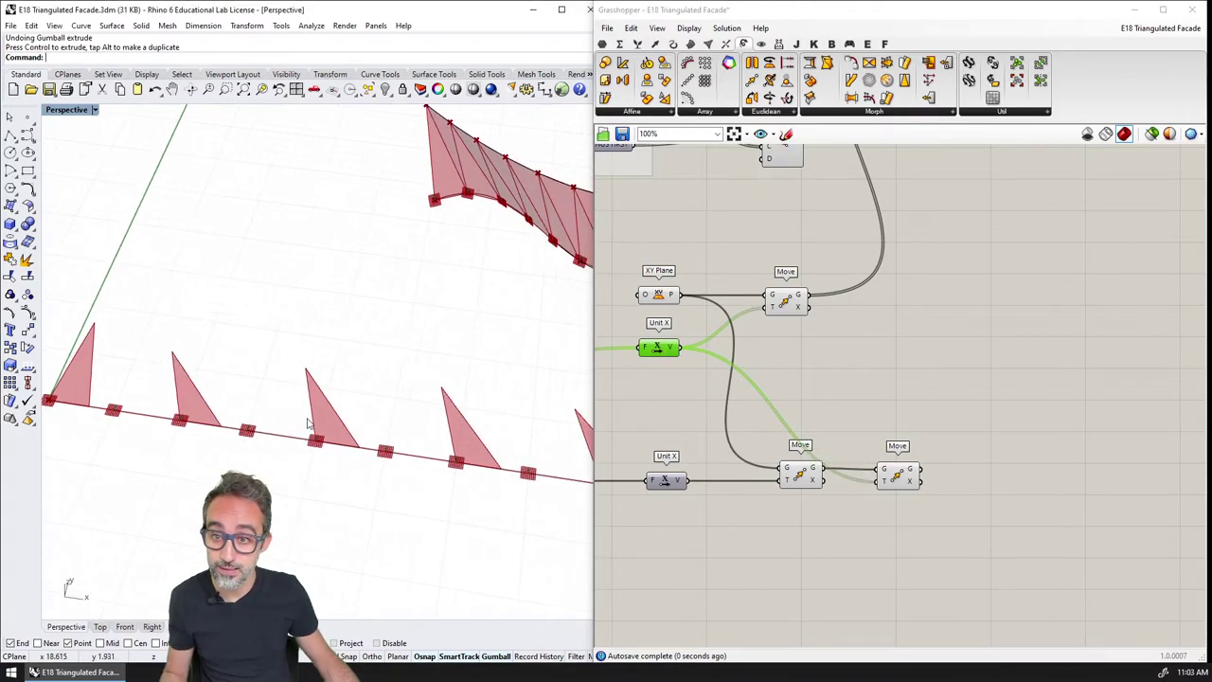
scroll(308, 423, "down", 5)
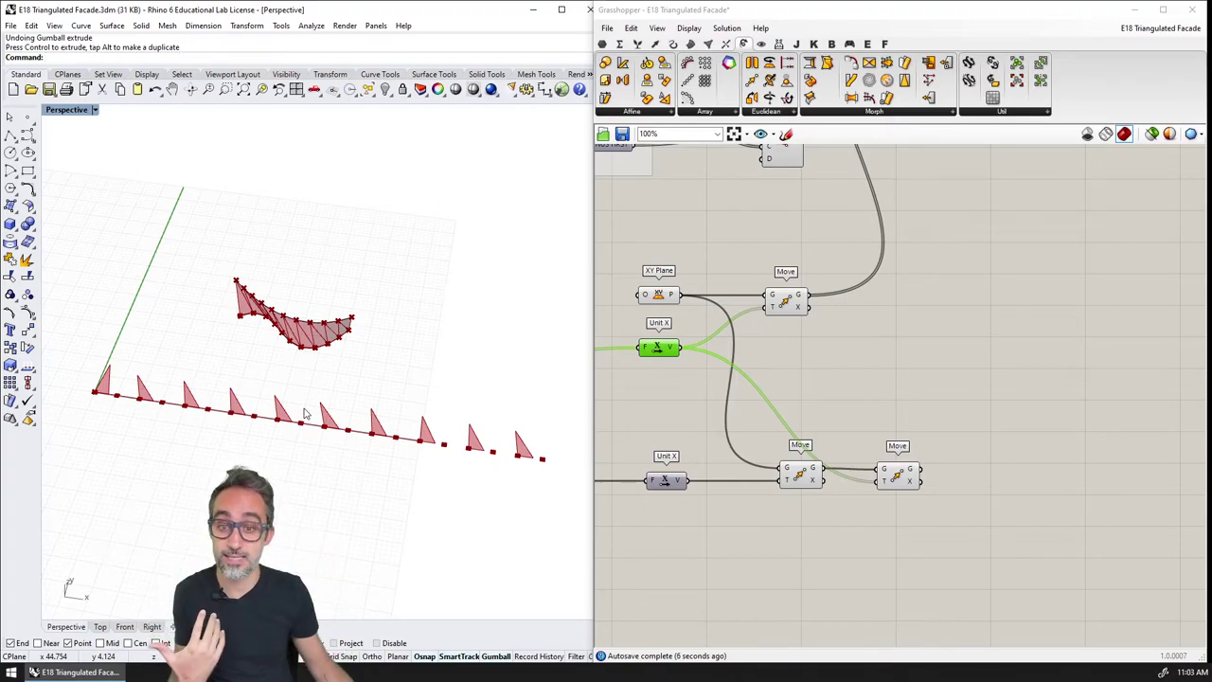
Preview both Move outputs in Rhino, then bring the 4Point Surface and Orient nodes into view.
left_click(784, 299)
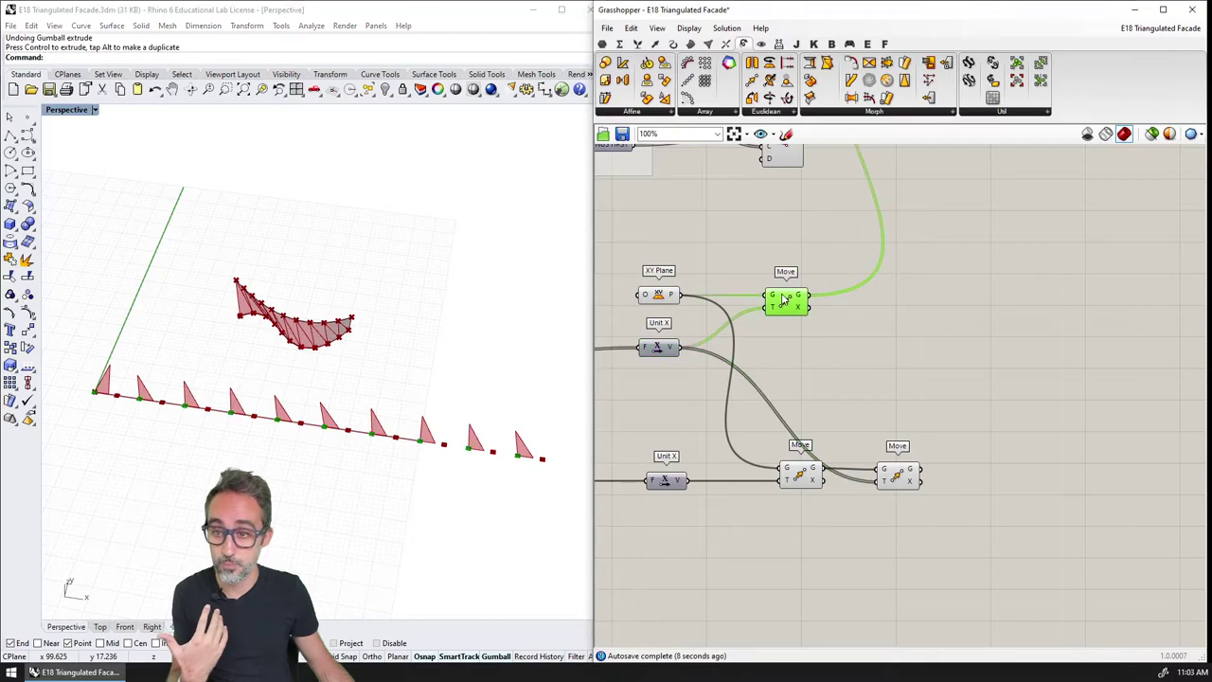
left_click(905, 476)
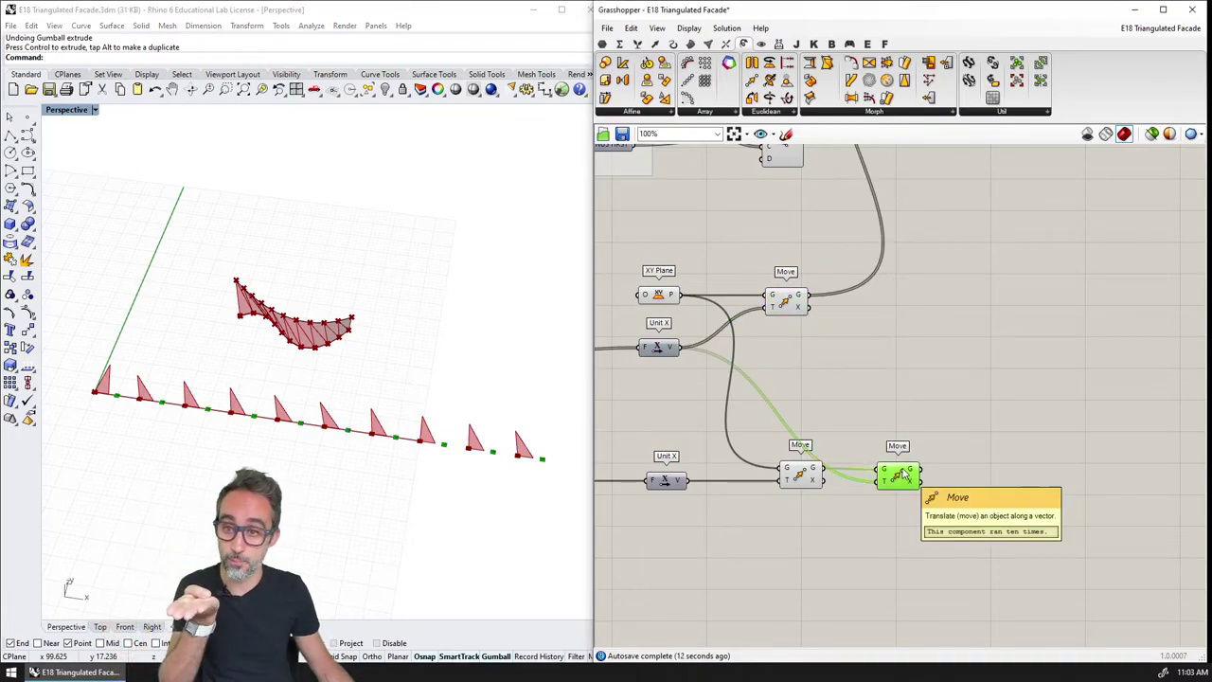
right_click_drag(566, 428, 532, 476)
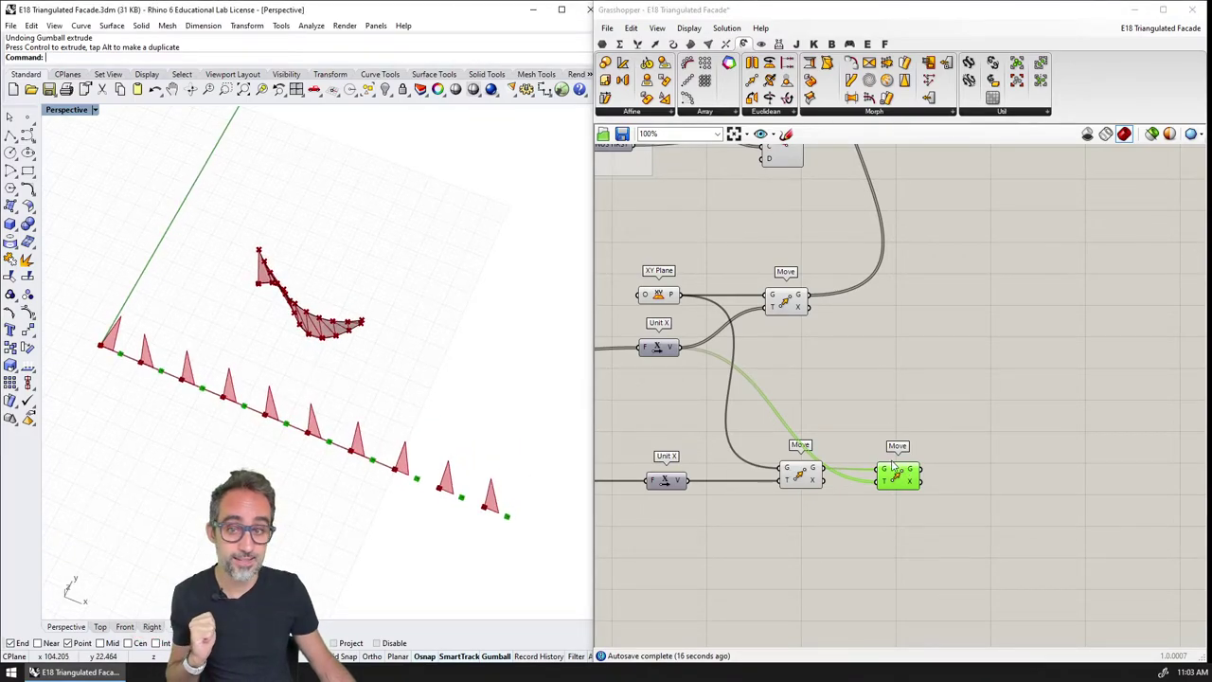
right_click_drag(344, 352, 350, 302)
scroll(351, 302, "up", 6)
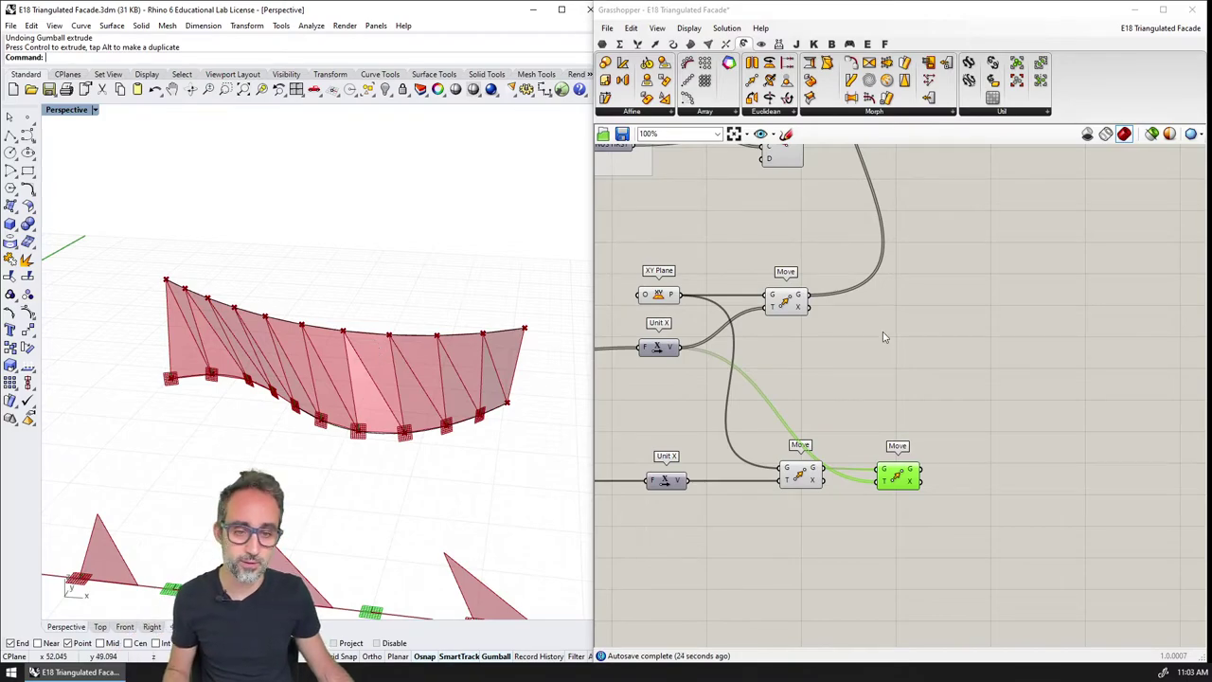
right_click_drag(882, 338, 984, 340)
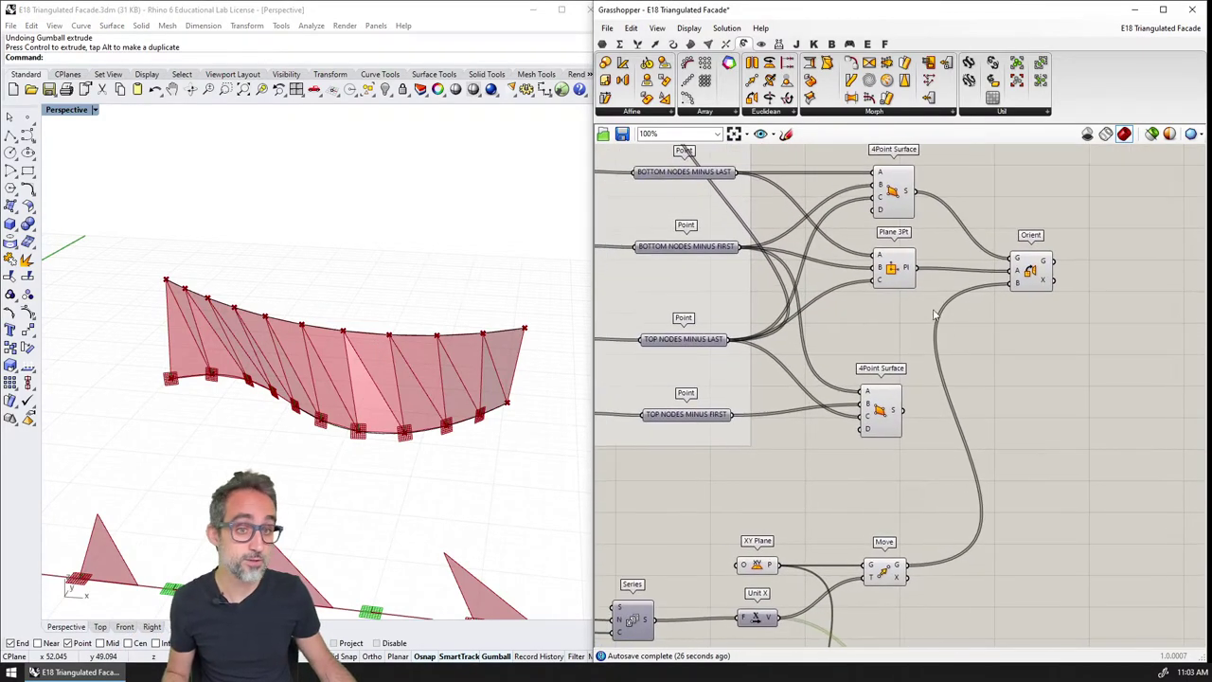
Add a Plane 3Pt component beside the second 4Point Surface node.
left_click_drag(879, 408, 895, 378)
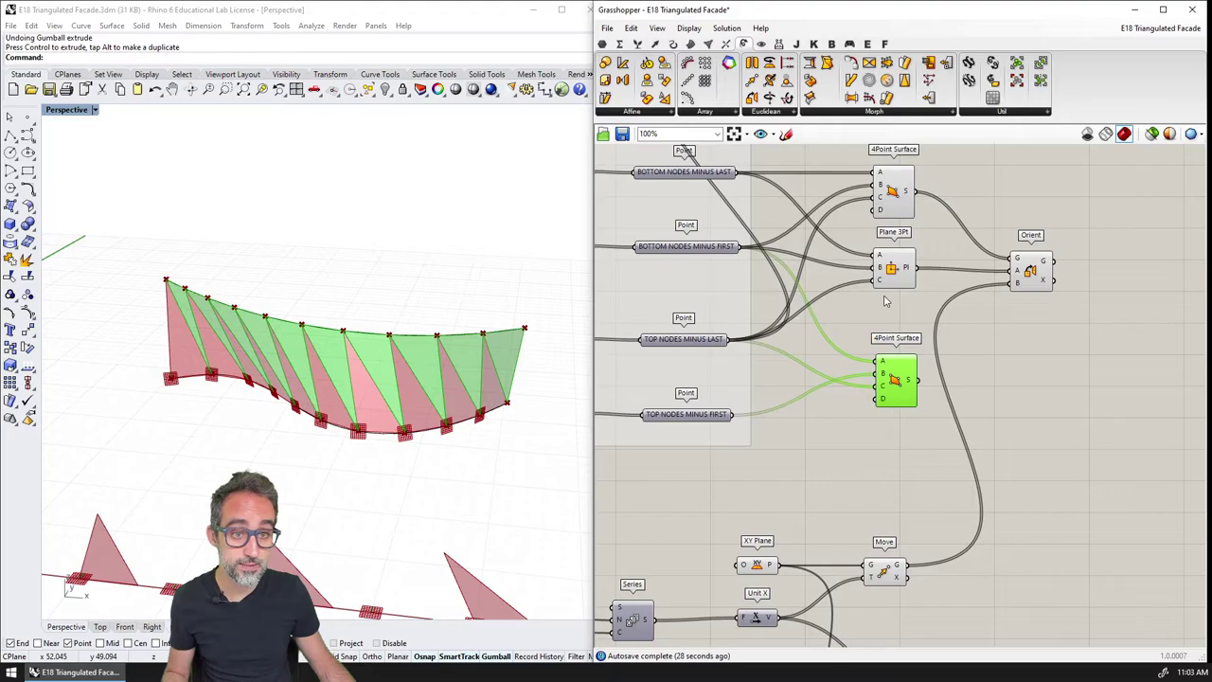
double_click(897, 433)
type("plane 3")
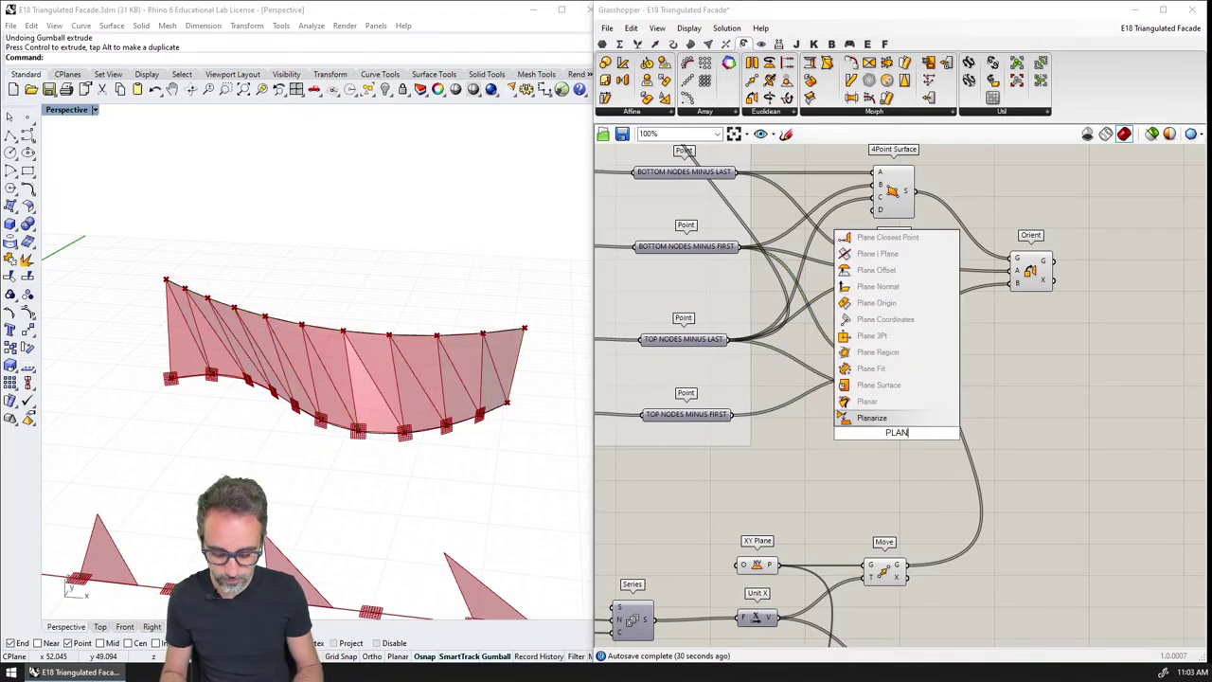
left_click(871, 401)
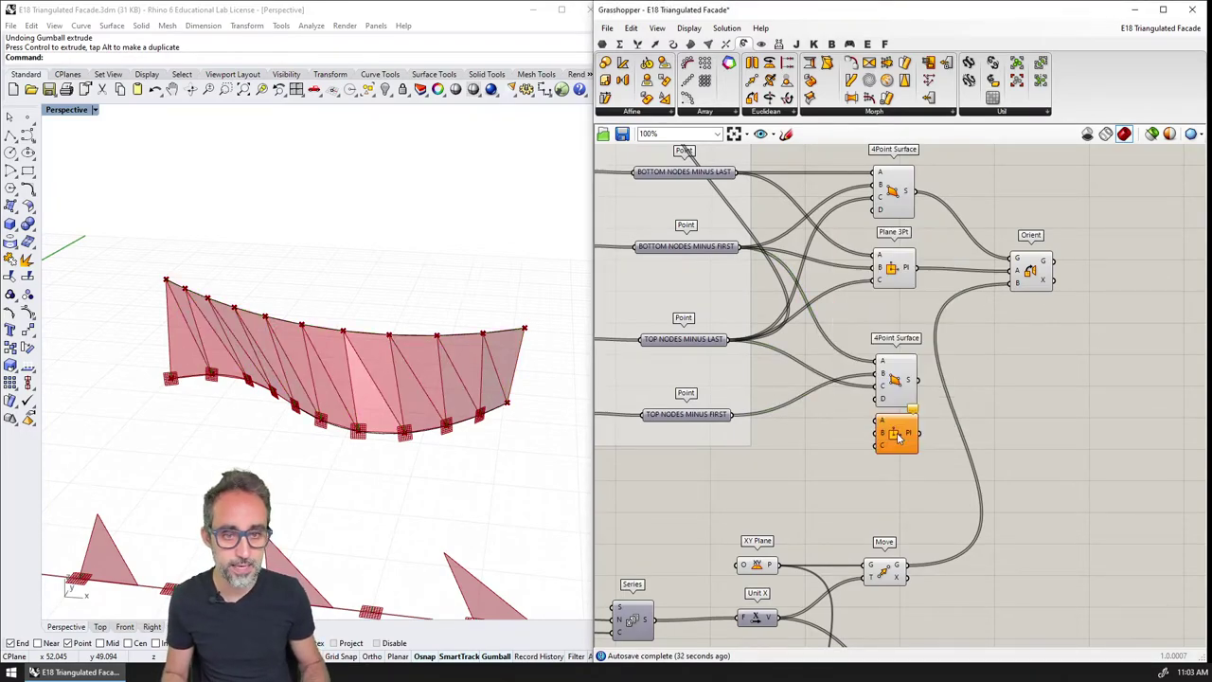
left_click(897, 379)
left_click_drag(898, 379, 900, 370)
Wire BOTTOM NODES MINUS FIRST, TOP NODES MINUS FIRST and TOP NODES MINUS LAST into the plane.
right_click_drag(806, 356, 811, 334)
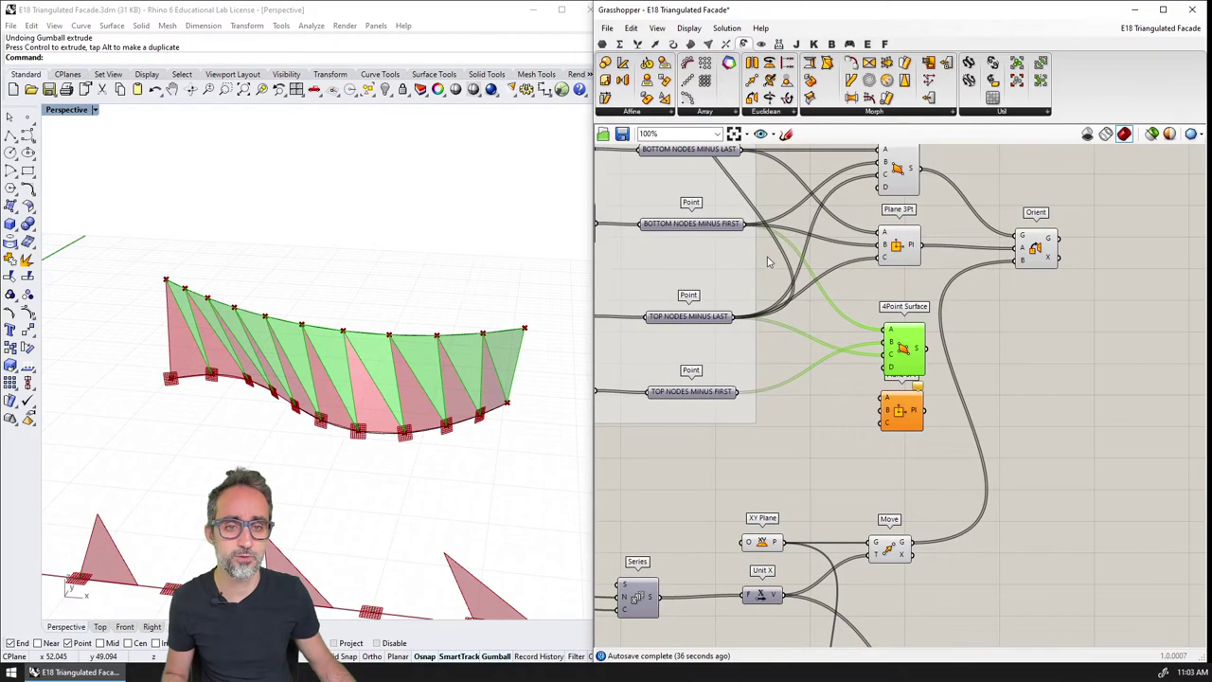
left_click_drag(746, 224, 868, 384)
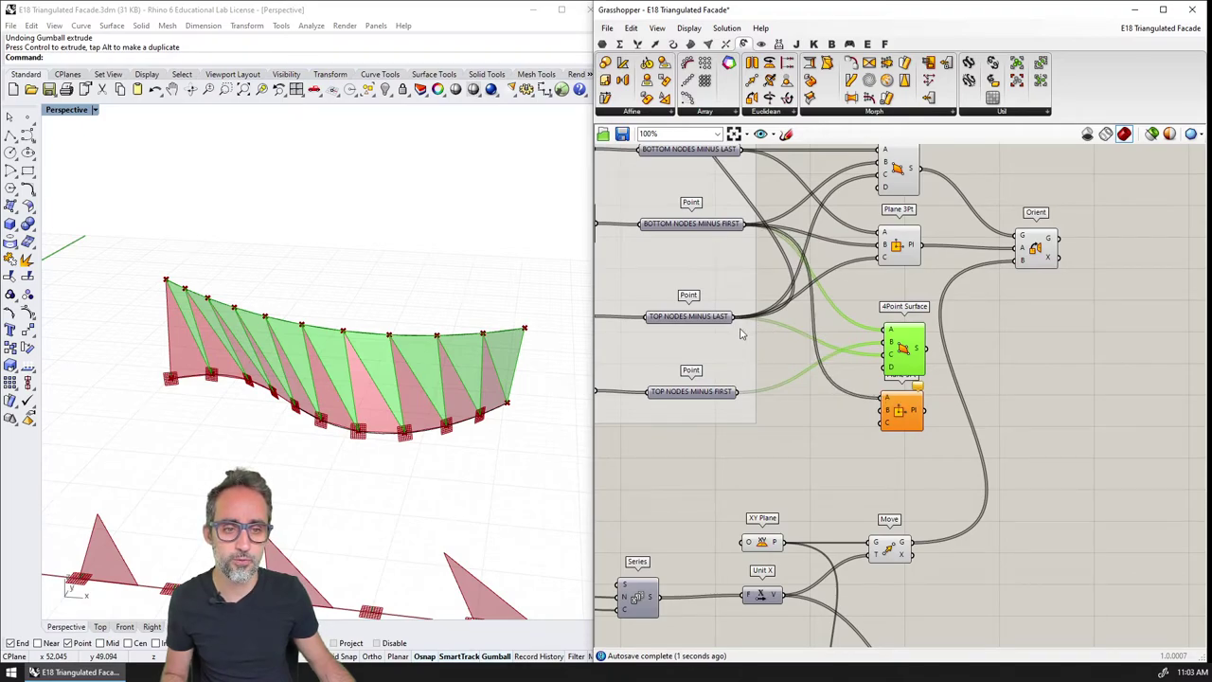
left_click_drag(751, 389, 883, 421)
left_click_drag(741, 325, 881, 409)
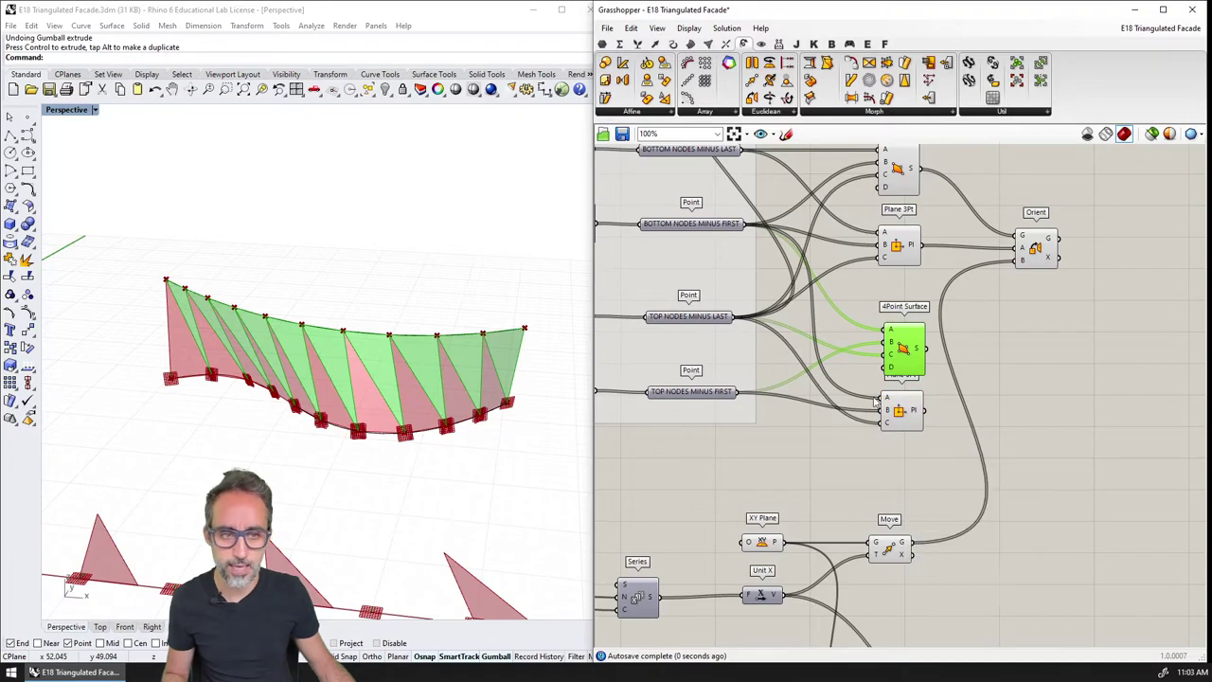
left_click(908, 250)
Orbit and zoom around the facade to check the new planes.
right_click_drag(304, 467, 187, 404)
right_click_drag(292, 417, 486, 427)
left_click(904, 412)
right_click_drag(542, 388, 346, 460)
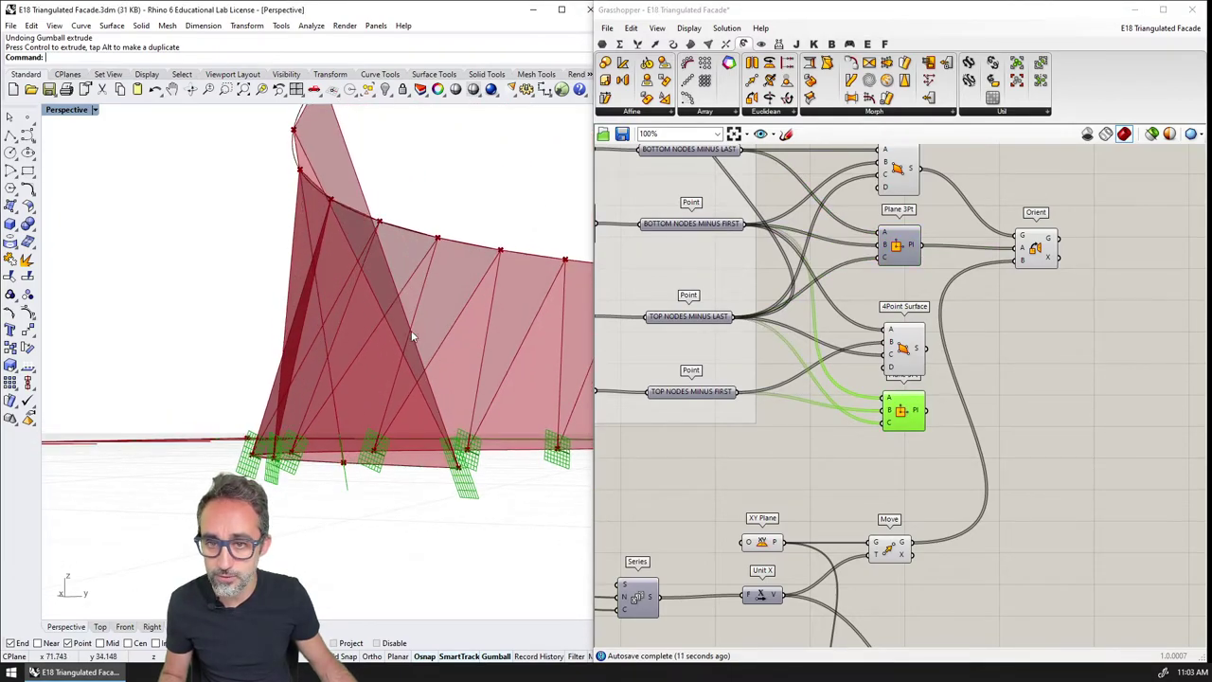
right_click_drag(412, 337, 431, 443)
scroll(459, 371, "down", 3)
scroll(381, 392, "down", 4)
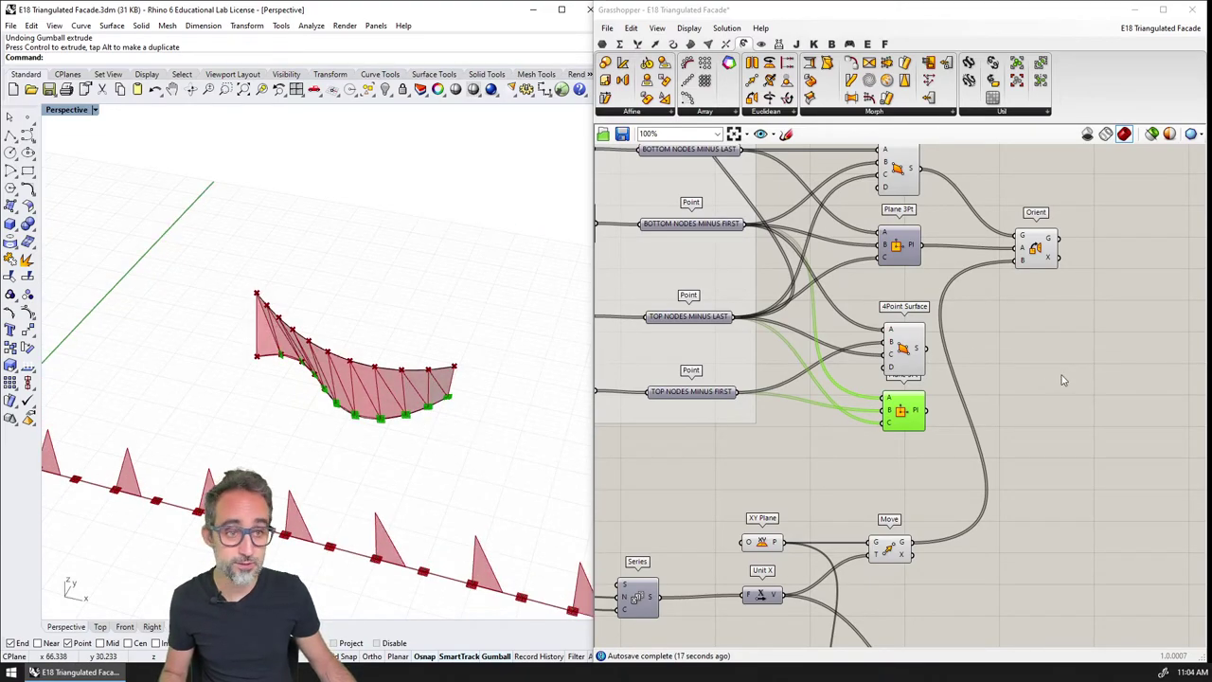
scroll(1062, 380, "down", 3)
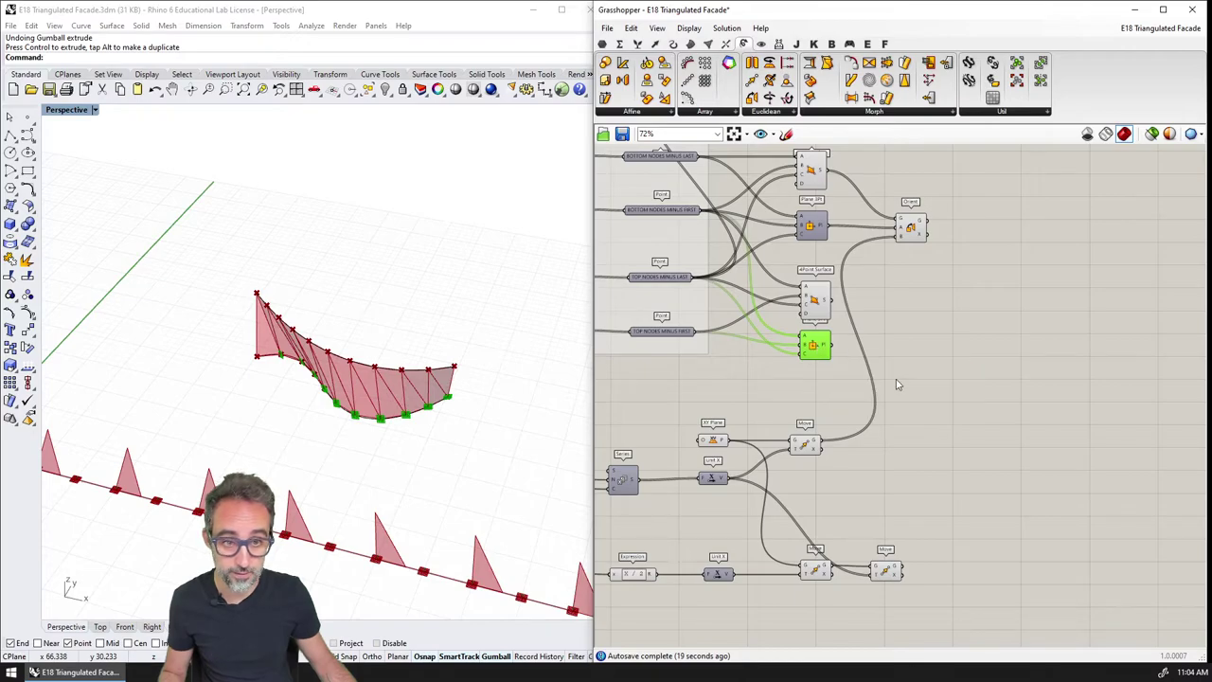
scroll(812, 341, "up", 3)
left_click(812, 296)
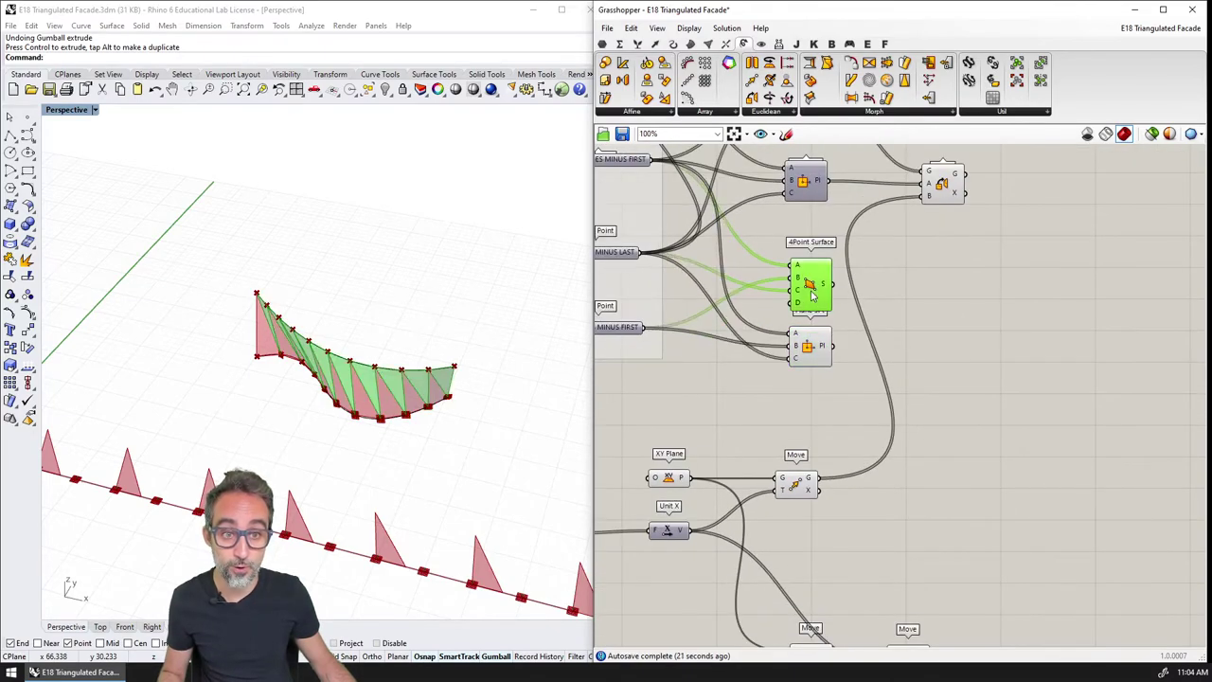
double_click(928, 319)
type("orient")
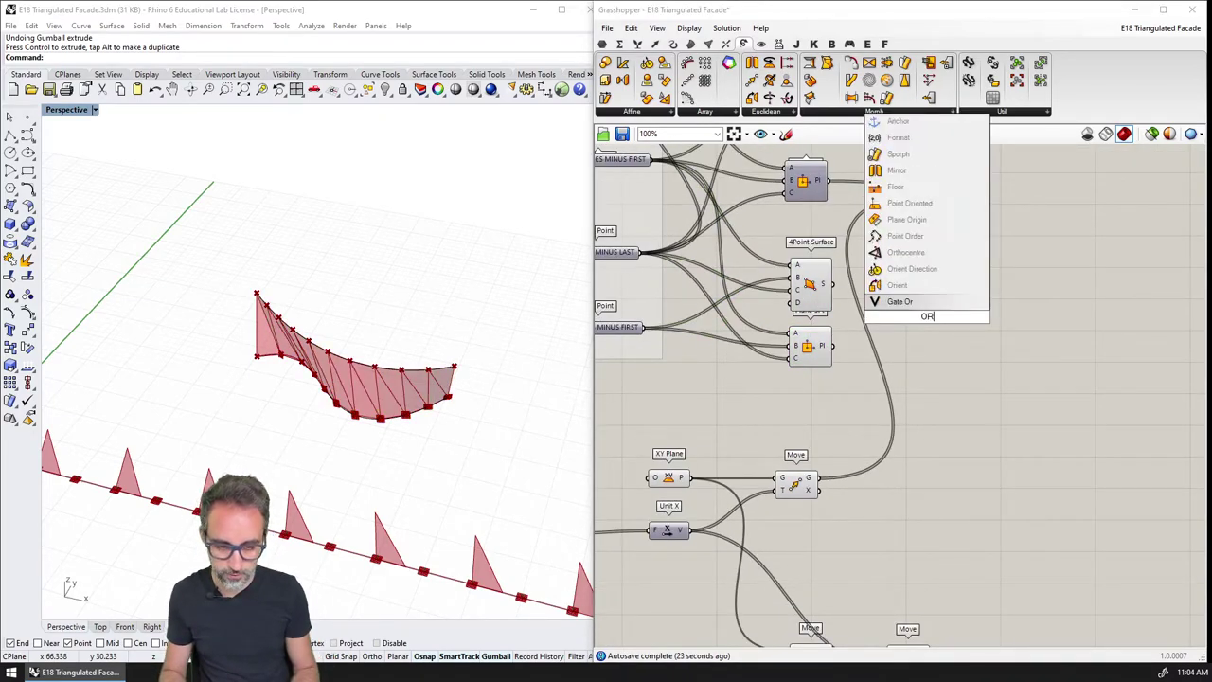
key("Return")
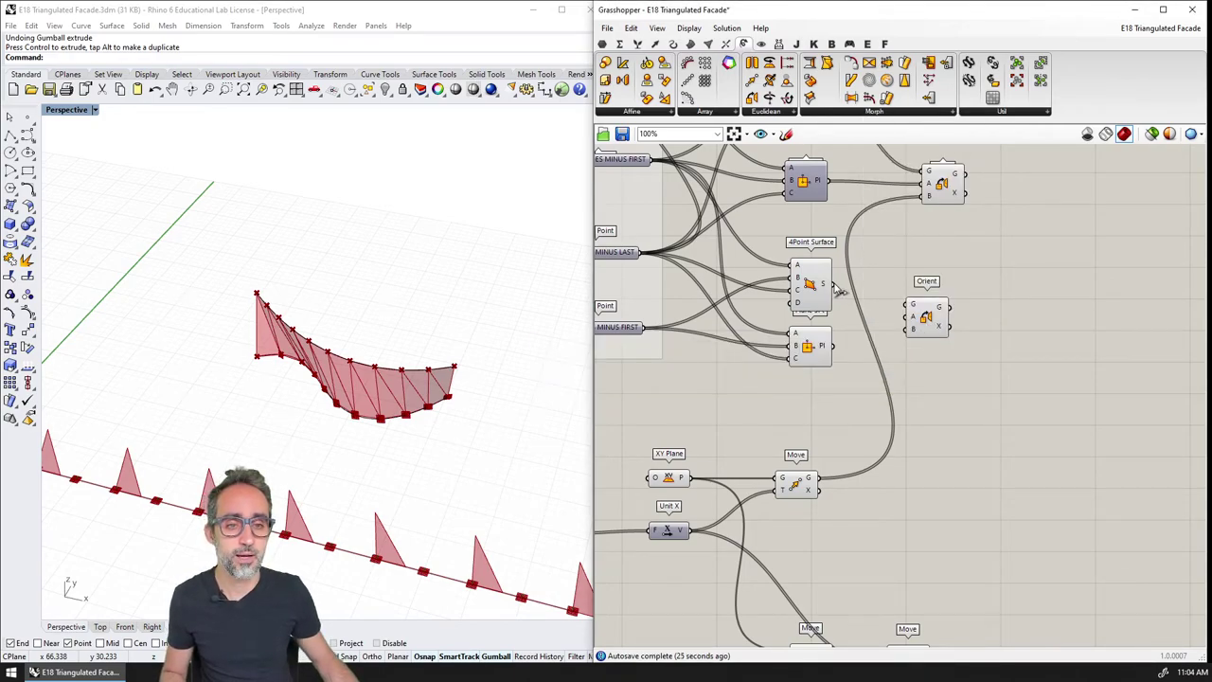
left_click_drag(839, 284, 952, 312)
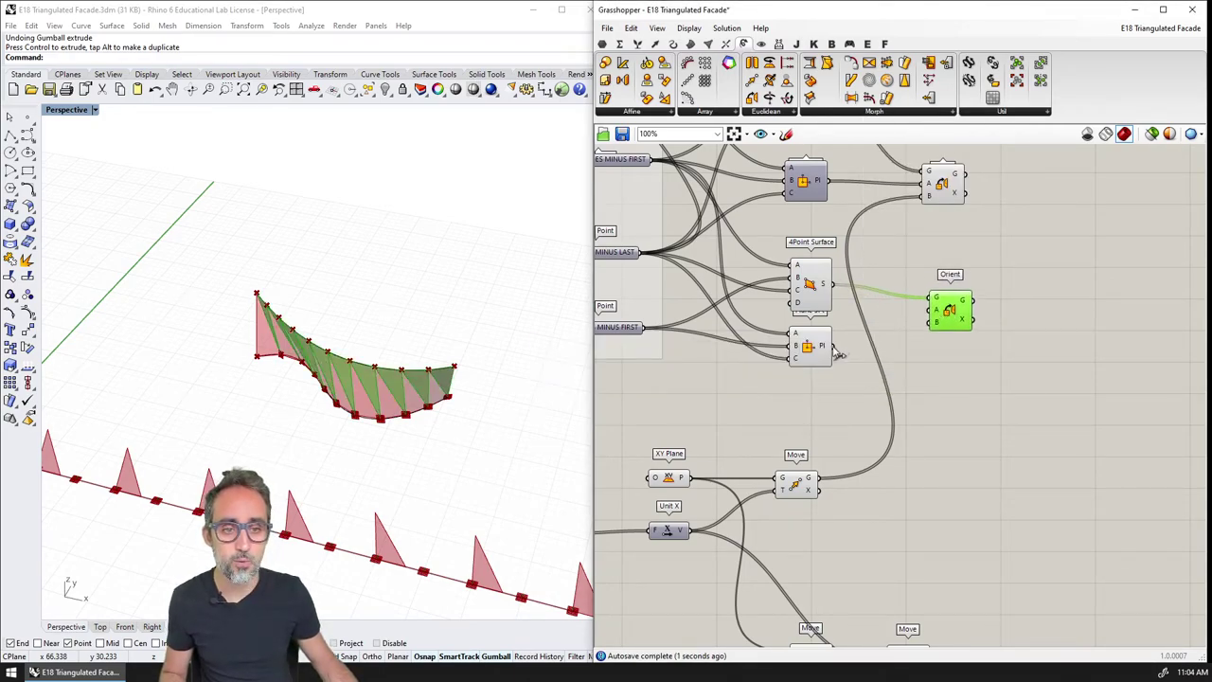
left_click_drag(836, 347, 959, 324)
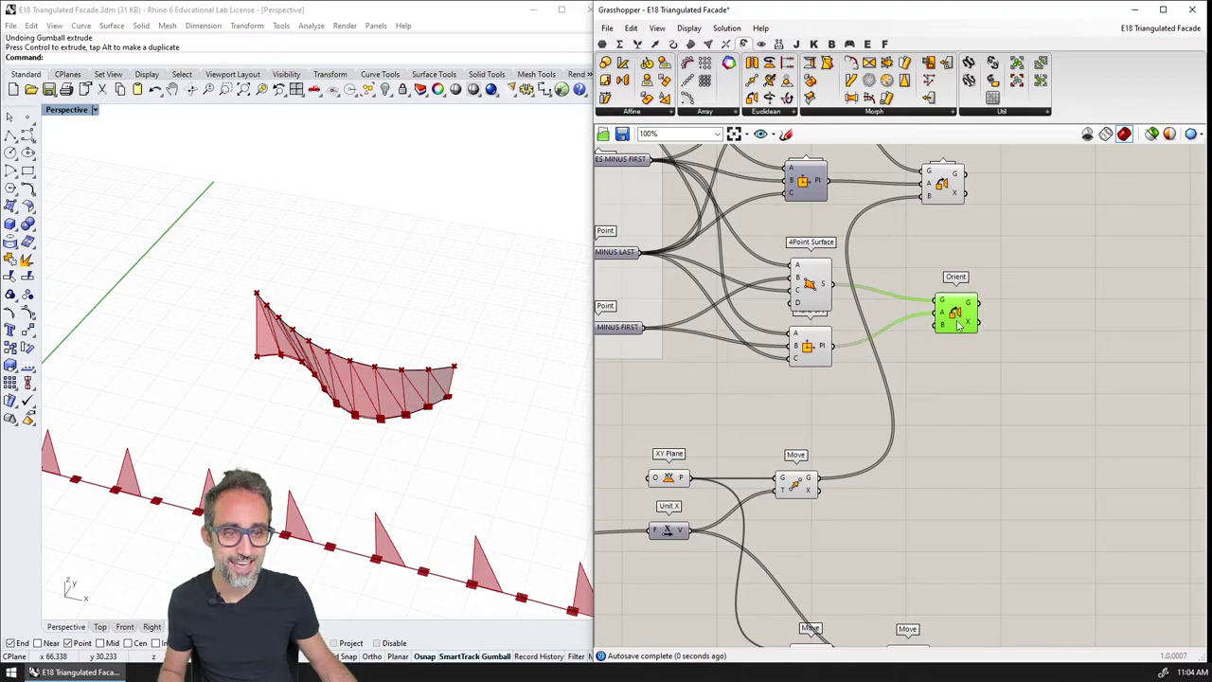
scroll(947, 393, "down", 3)
left_click(867, 554)
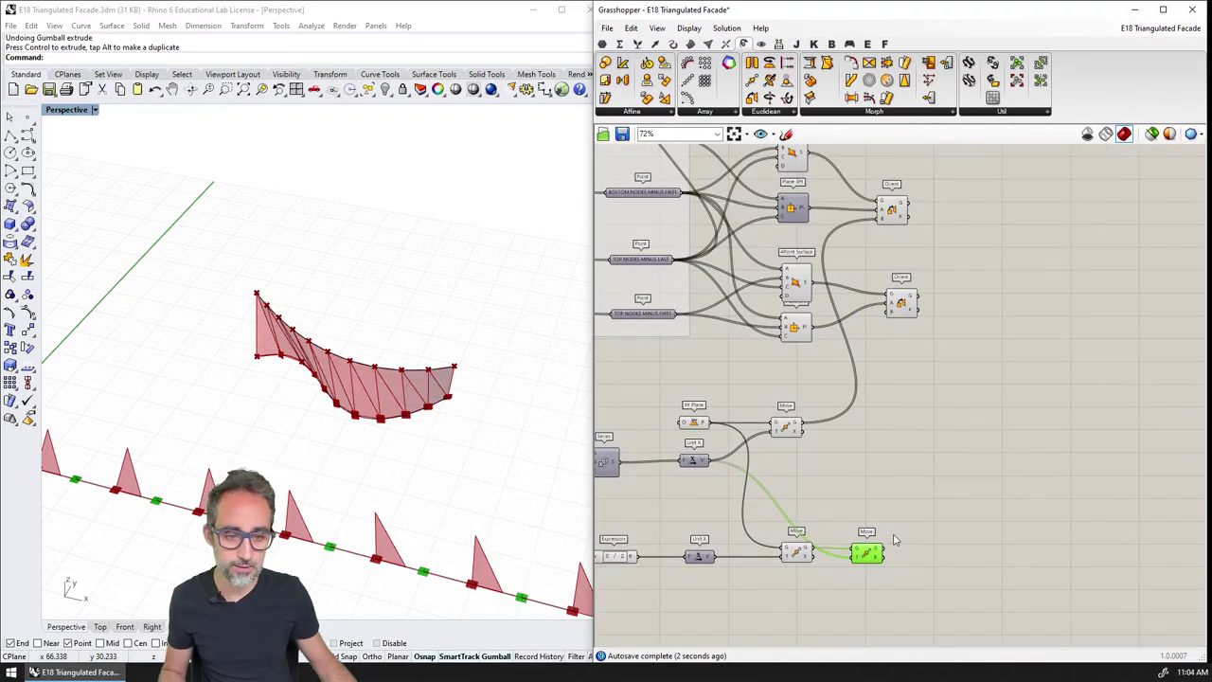
left_click_drag(886, 553, 892, 318)
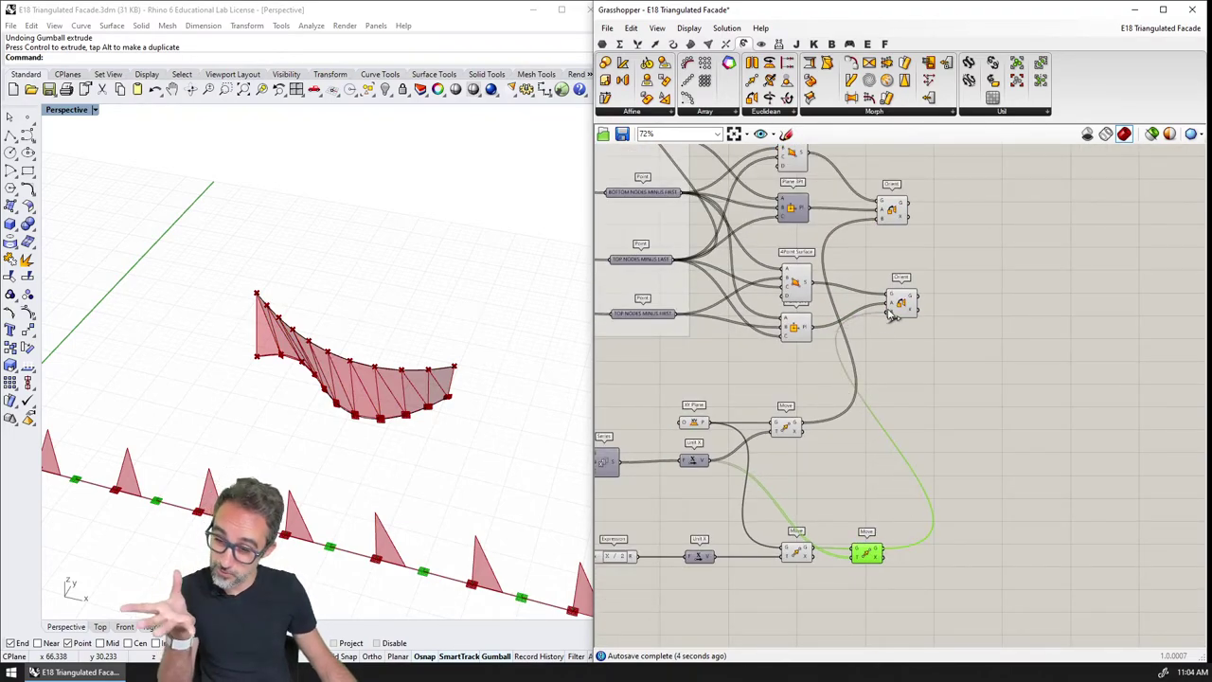
scroll(376, 474, "down", 2)
right_click_drag(388, 487, 303, 343, "shift")
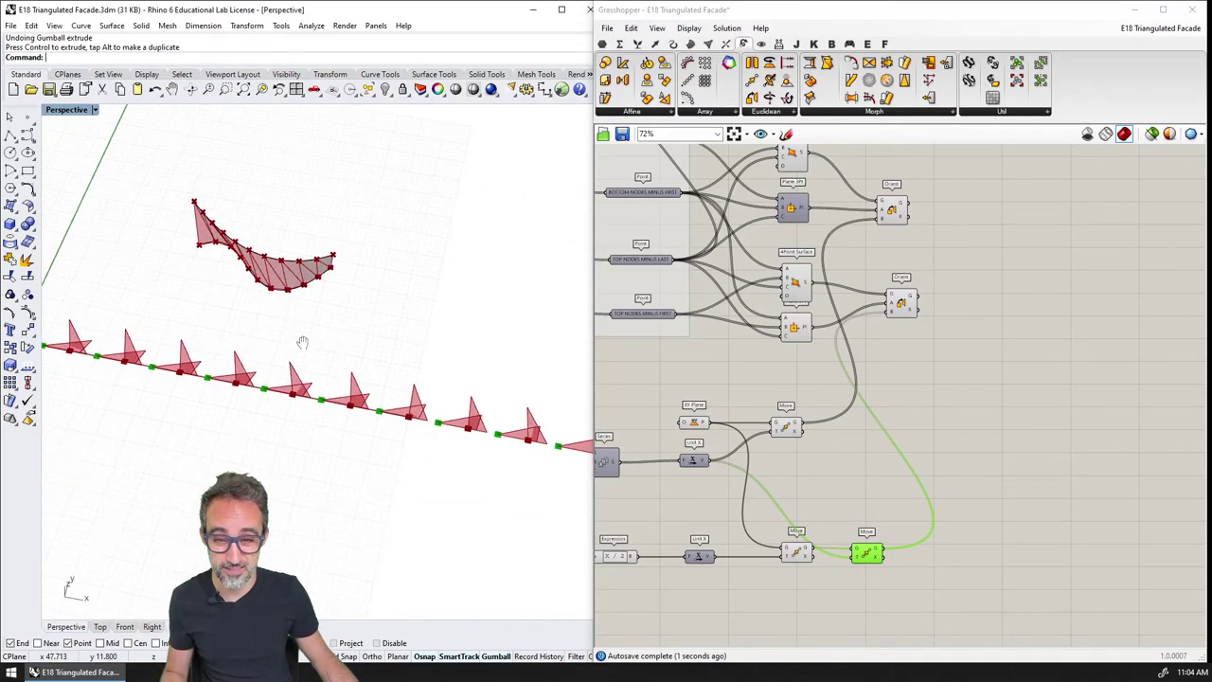
scroll(296, 345, "down", 1)
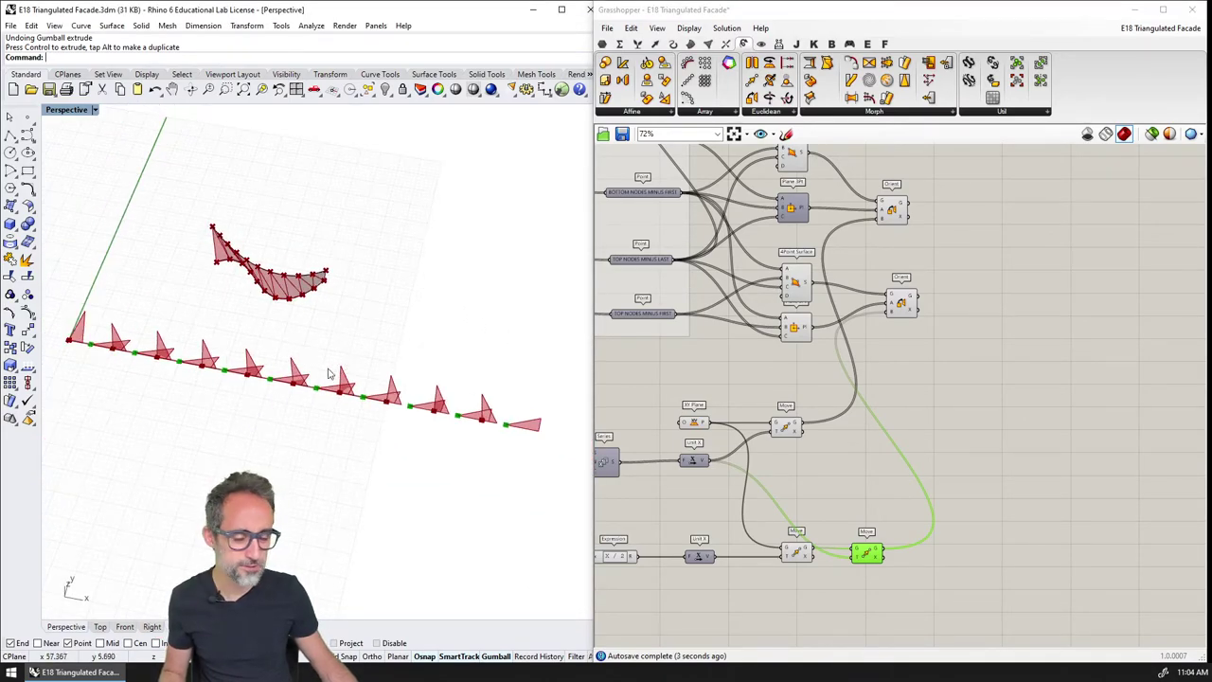
scroll(104, 357, "up", 5)
right_click_drag(108, 344, 313, 376, "shift")
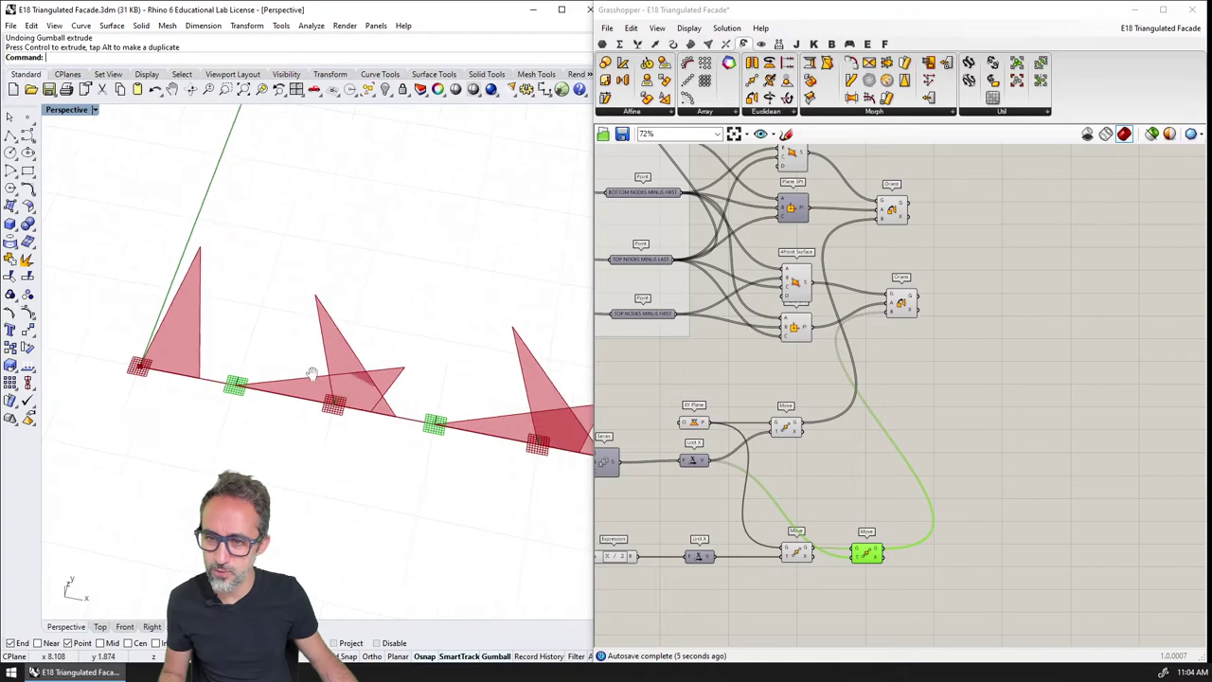
scroll(305, 371, "up", 1)
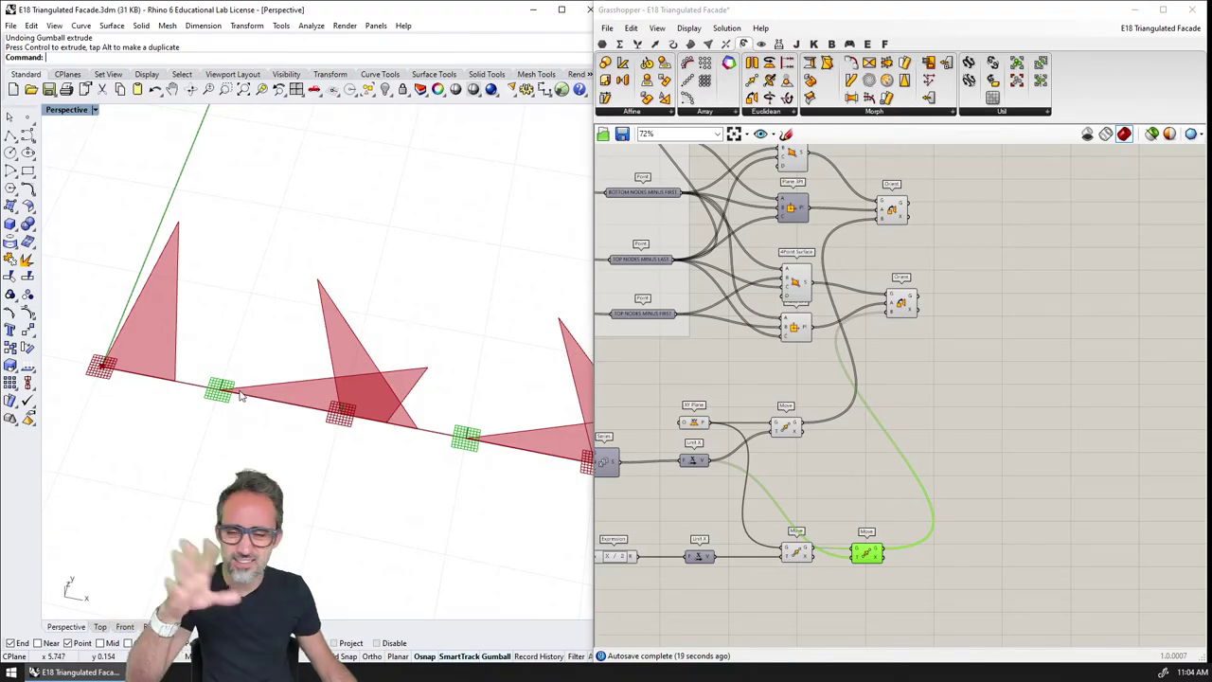
scroll(242, 396, "down", 8)
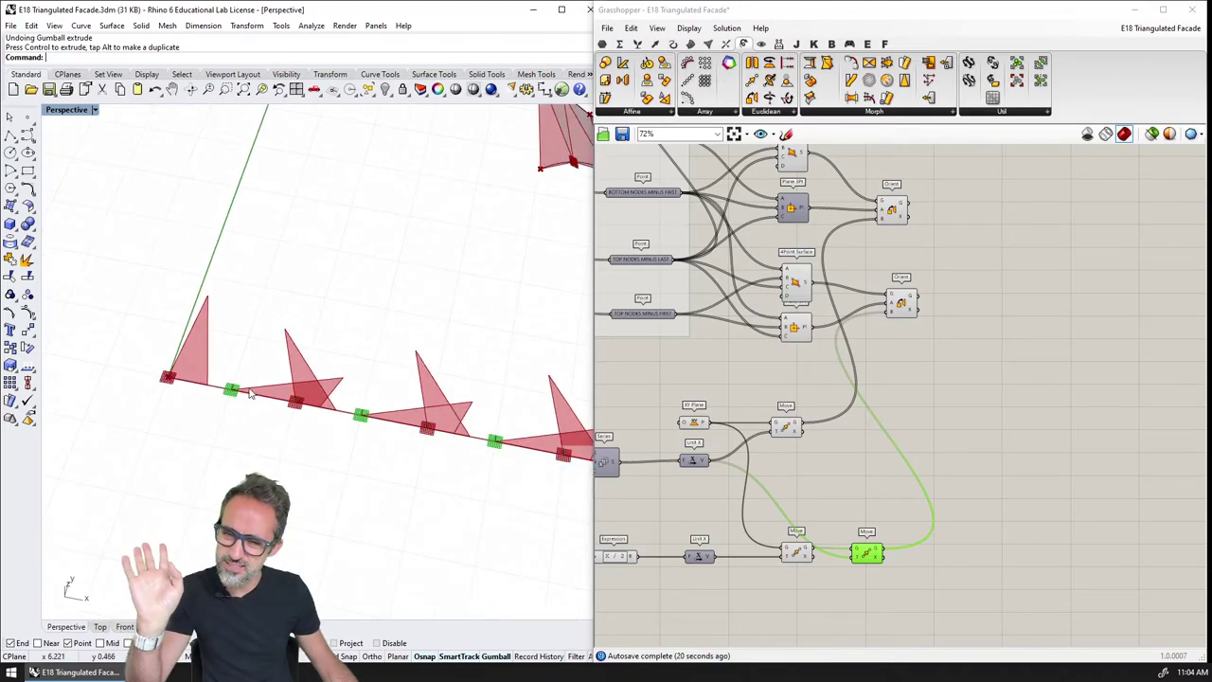
Preview the lower Plane 3Pt's planes and close in on the facade's bottom nodes.
left_click(796, 327)
right_click_drag(506, 259, 393, 311)
scroll(391, 309, "up", 10)
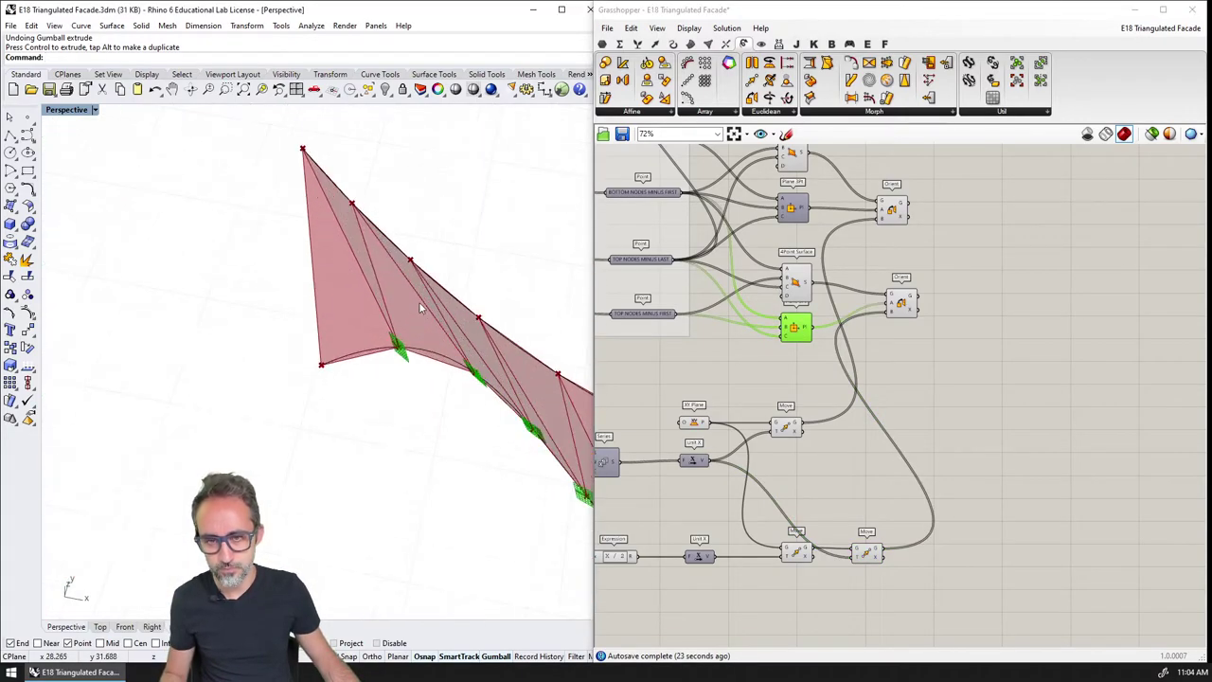
scroll(366, 418, "down", 3)
right_click_drag(364, 412, 523, 239, "shift")
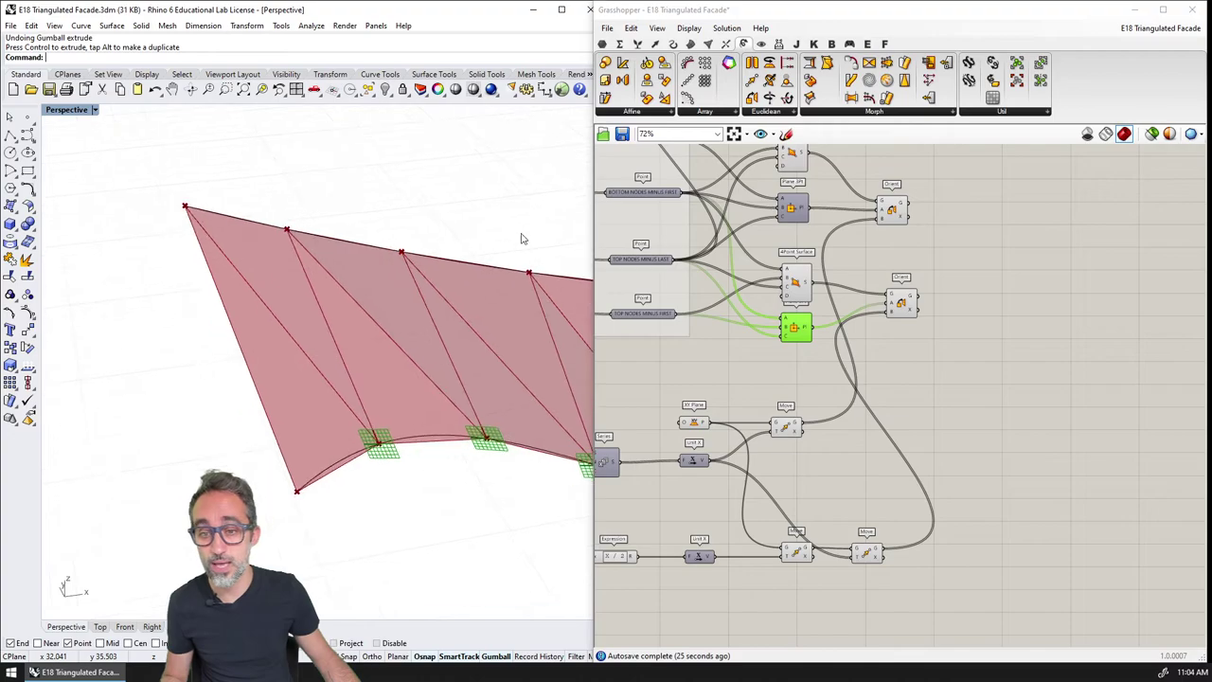
scroll(319, 401, "up", 6)
scroll(326, 388, "down", 2)
right_click_drag(329, 389, 346, 405, "shift")
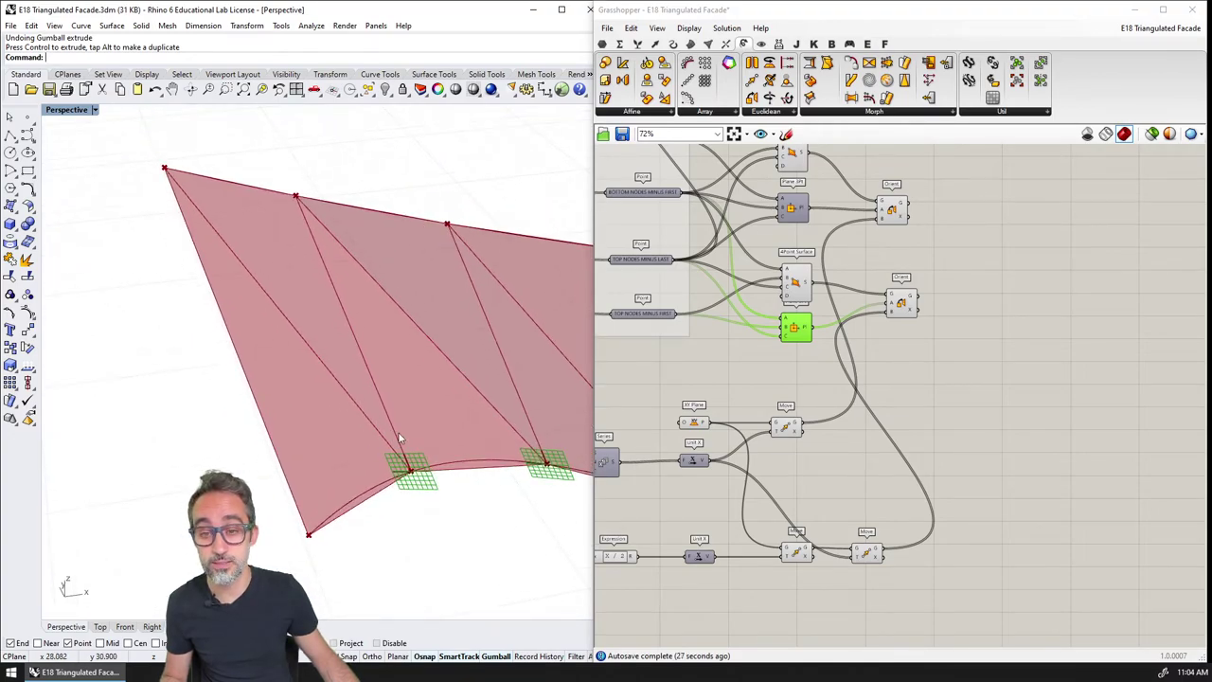
scroll(429, 482, "up", 1)
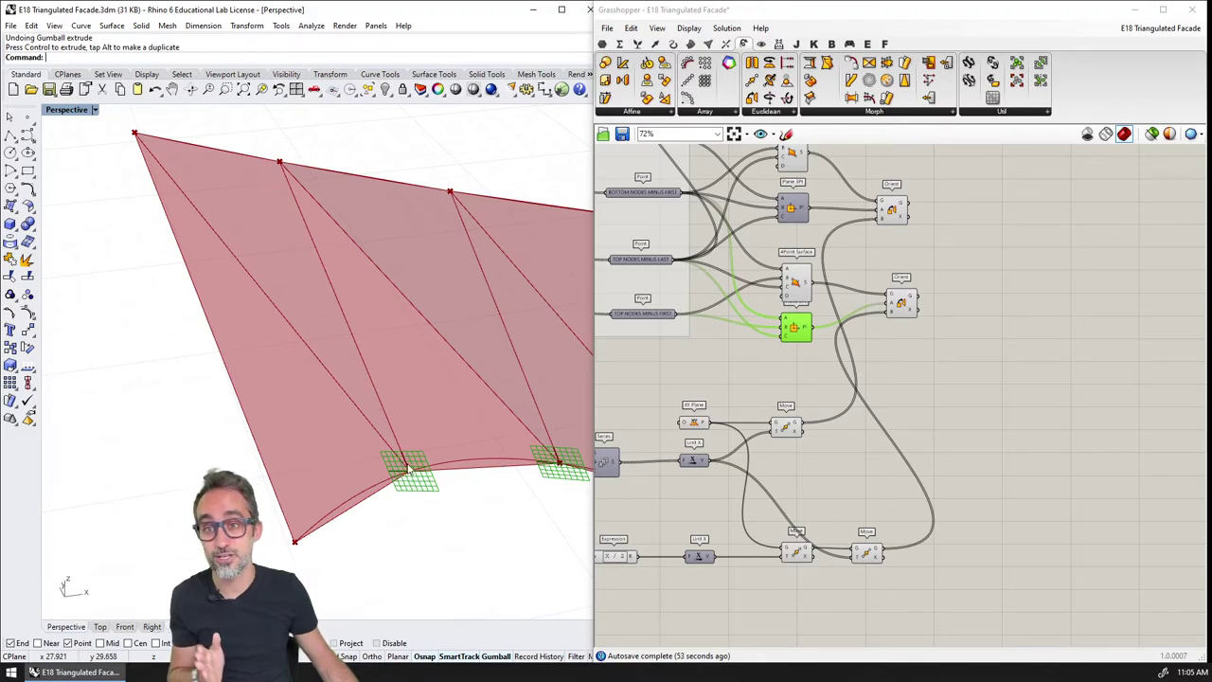
Orbit and zoom around the flattened green and red triangle row.
scroll(396, 464, "down", 6)
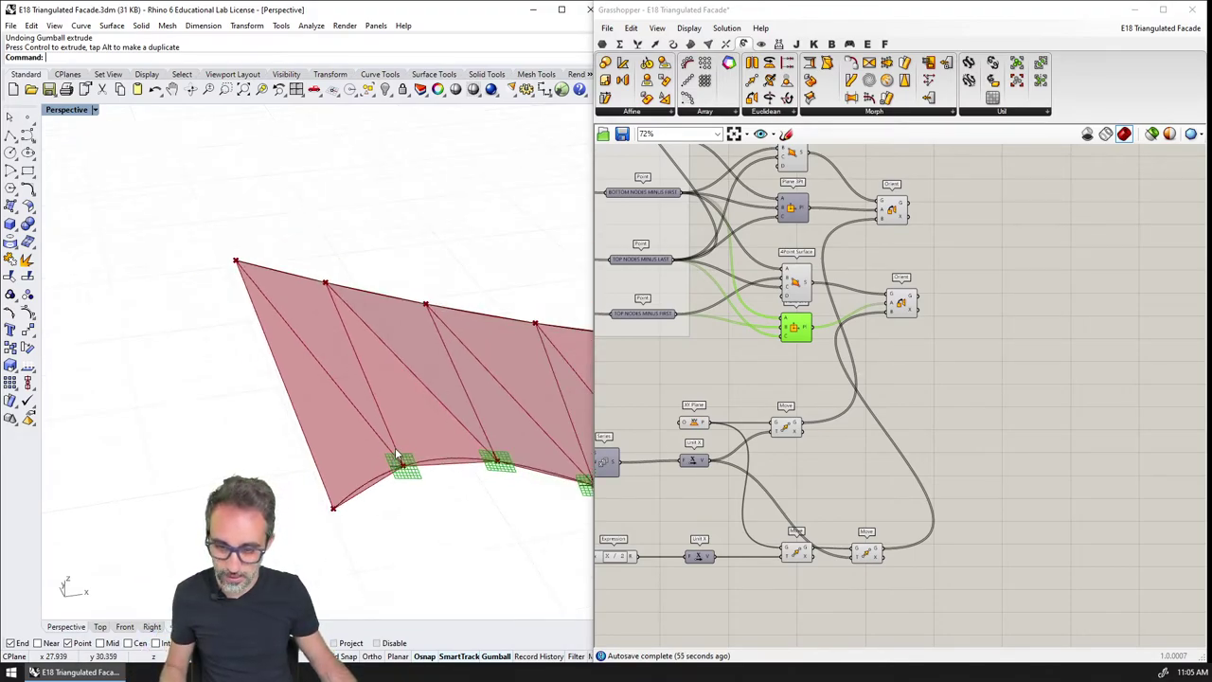
scroll(284, 398, "up", 6)
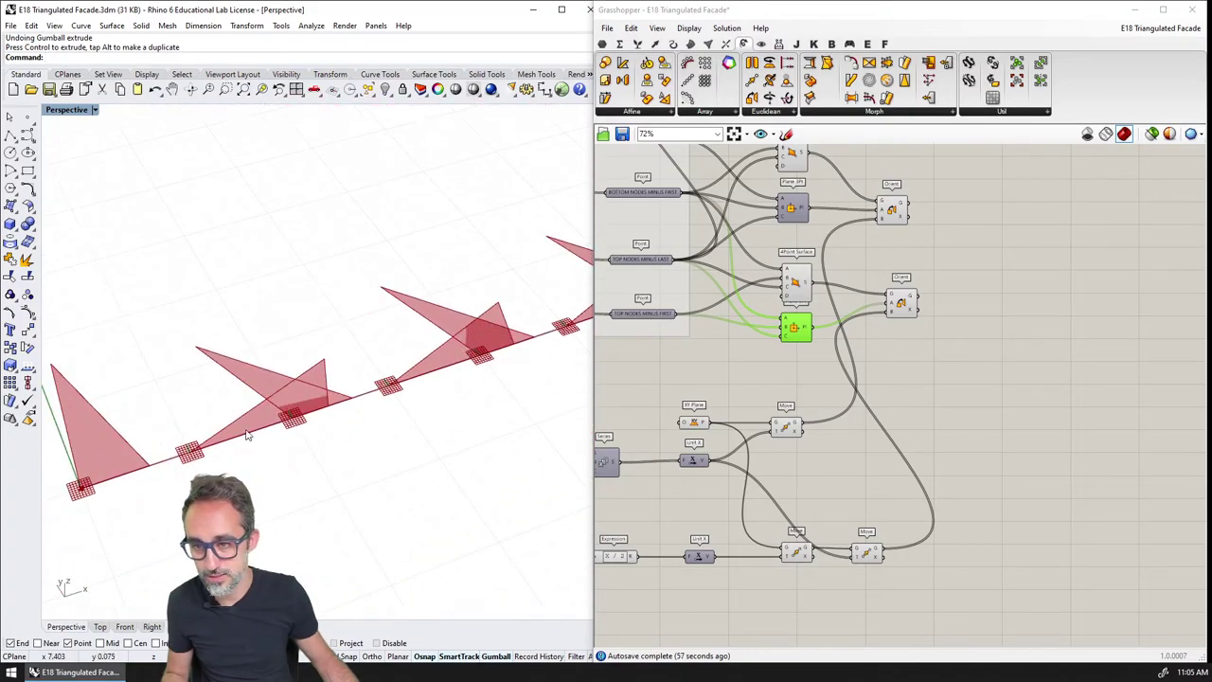
right_click_drag(325, 404, 299, 422)
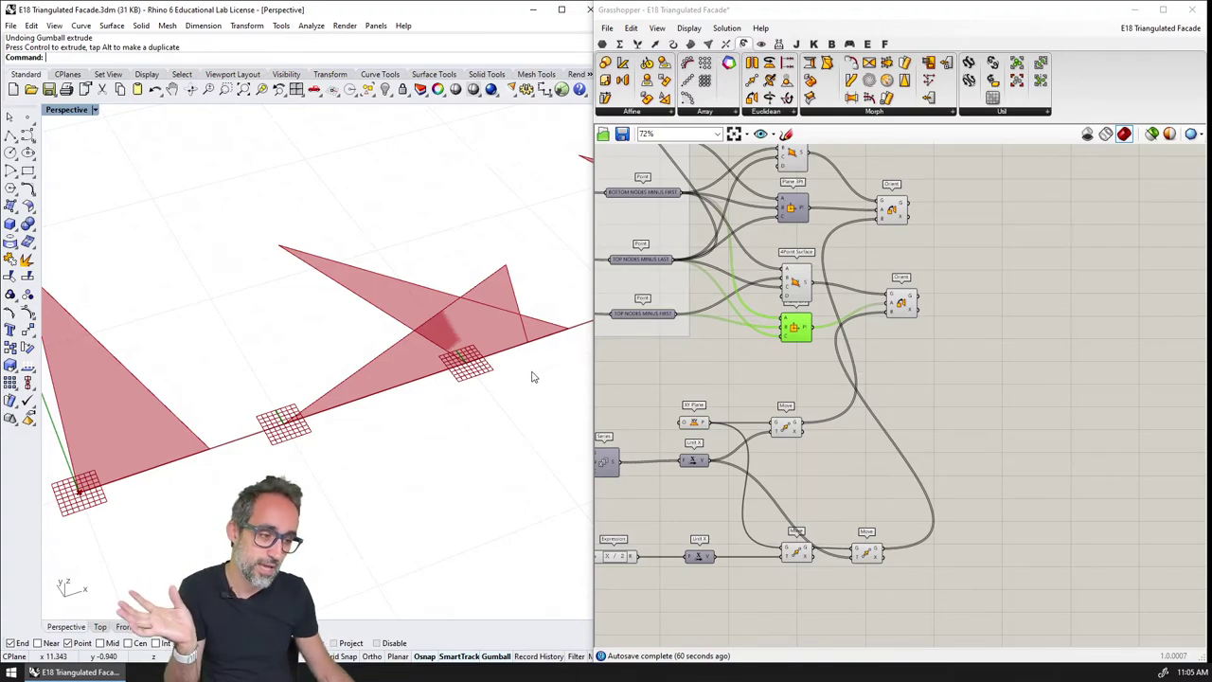
scroll(532, 377, "down", 3)
right_click_drag(531, 377, 325, 414, "shift")
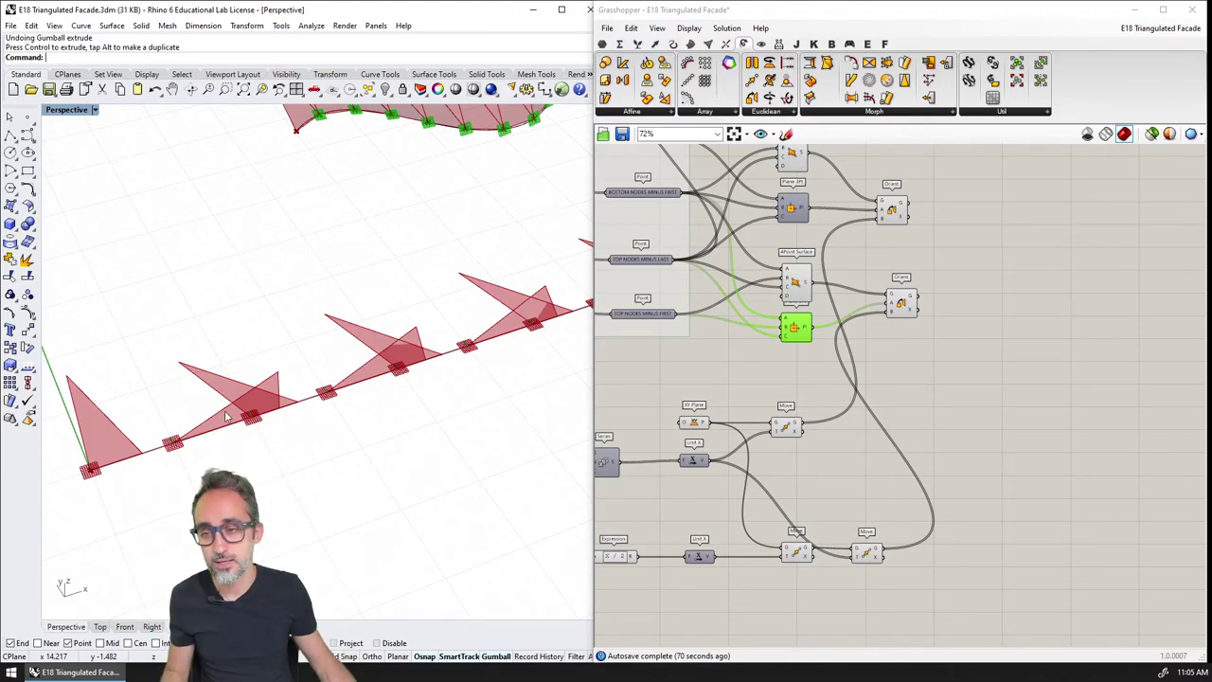
right_click_drag(325, 418, 144, 427)
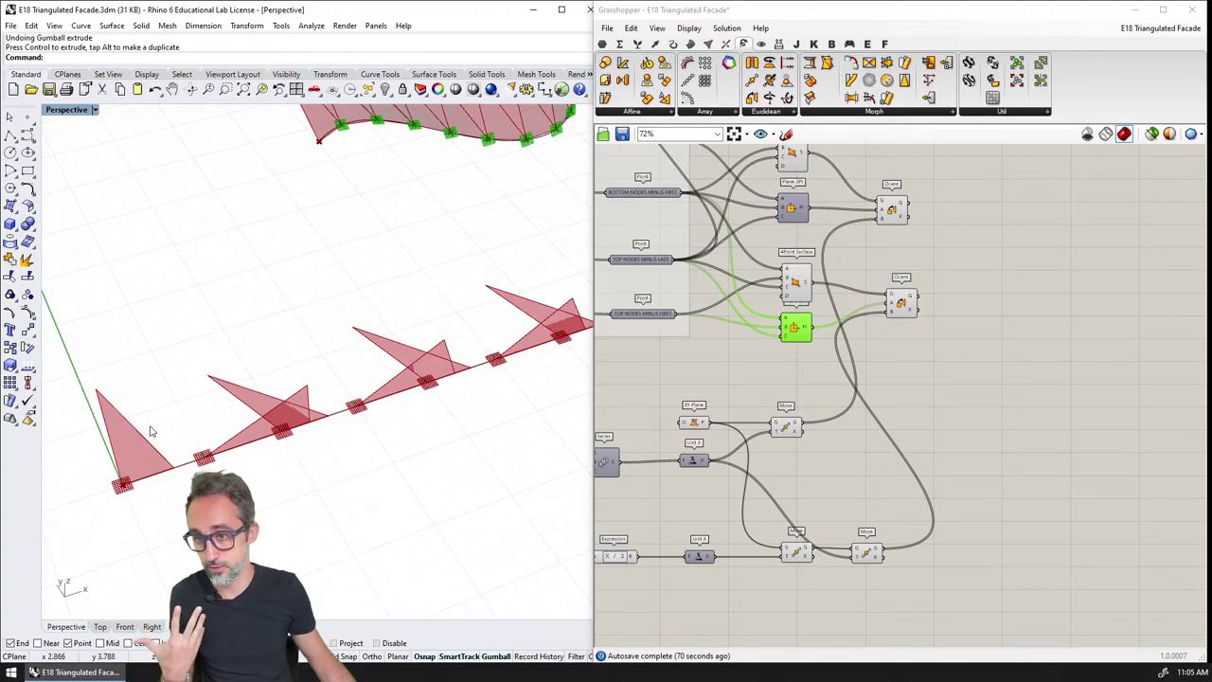
right_click_drag(398, 255, 326, 417)
scroll(309, 385, "up", 2)
scroll(305, 382, "up", 2)
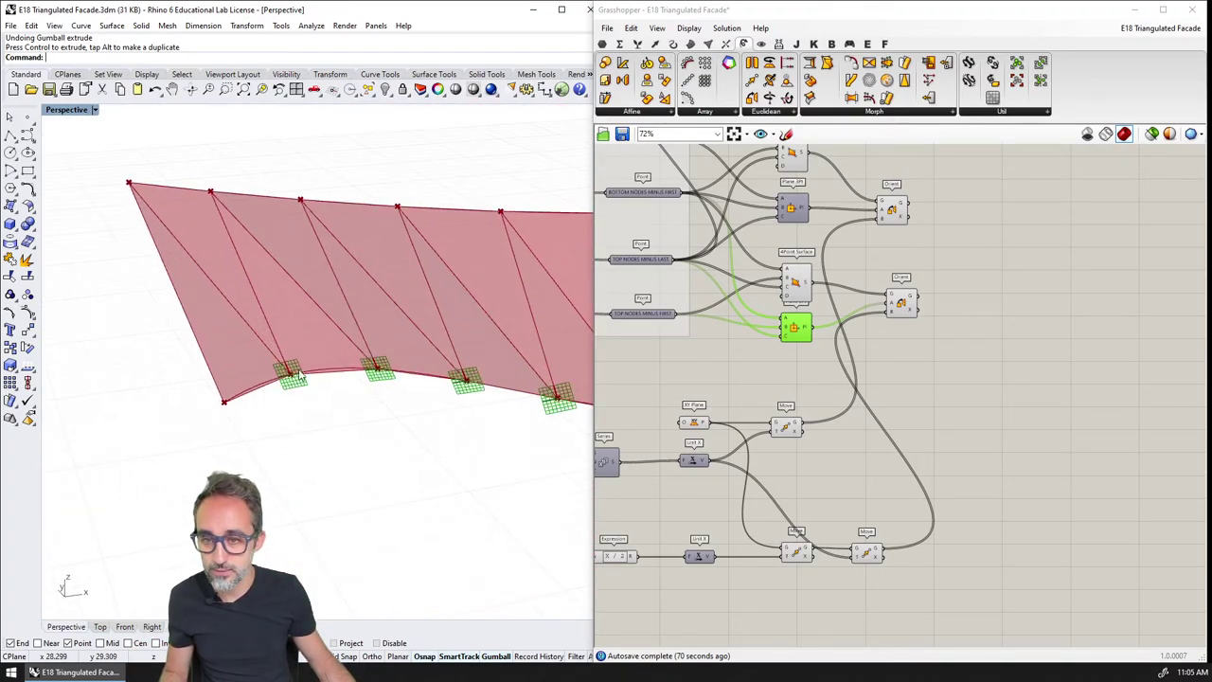
Preview both Plane 3Pt outputs and the 4Point Surface triangles on the facade.
left_click(795, 327)
right_click_drag(365, 312, 342, 386)
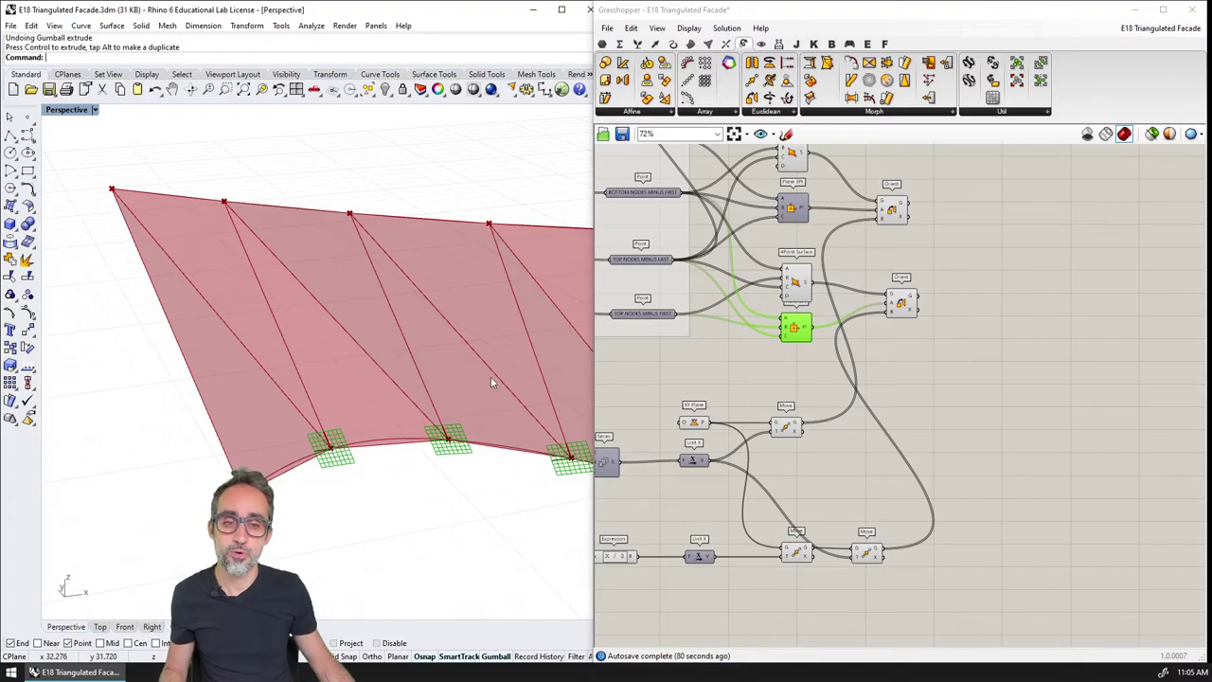
left_click(795, 211)
left_click(794, 326)
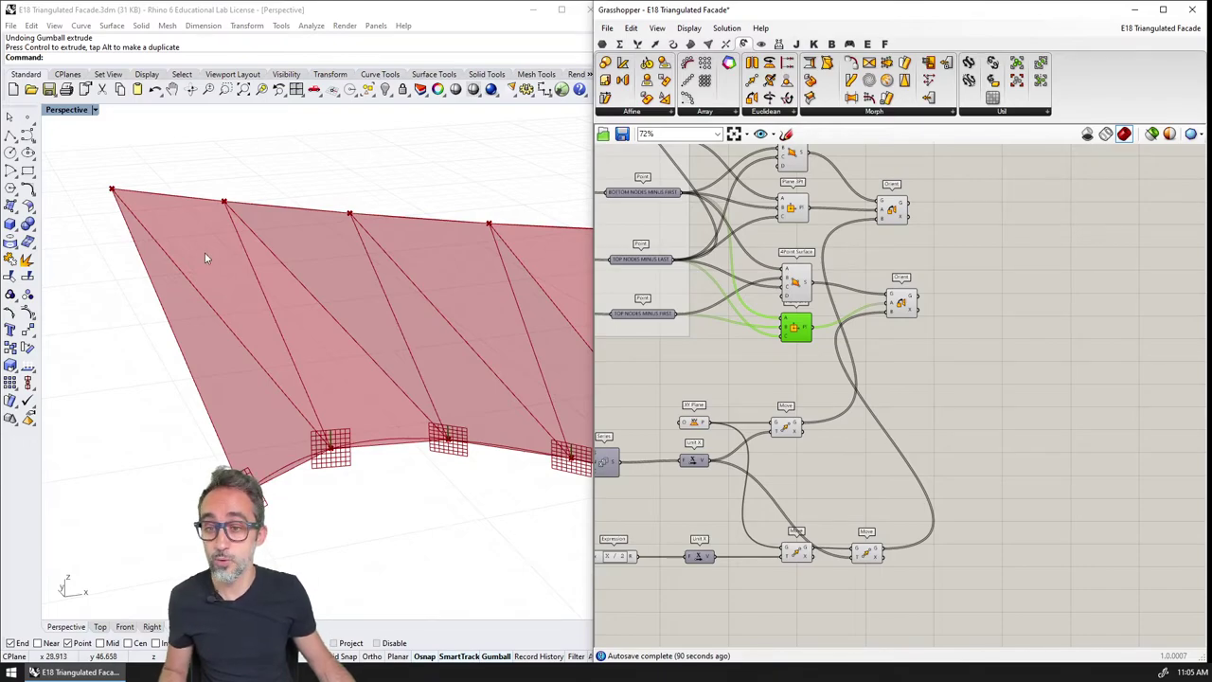
left_click(796, 282)
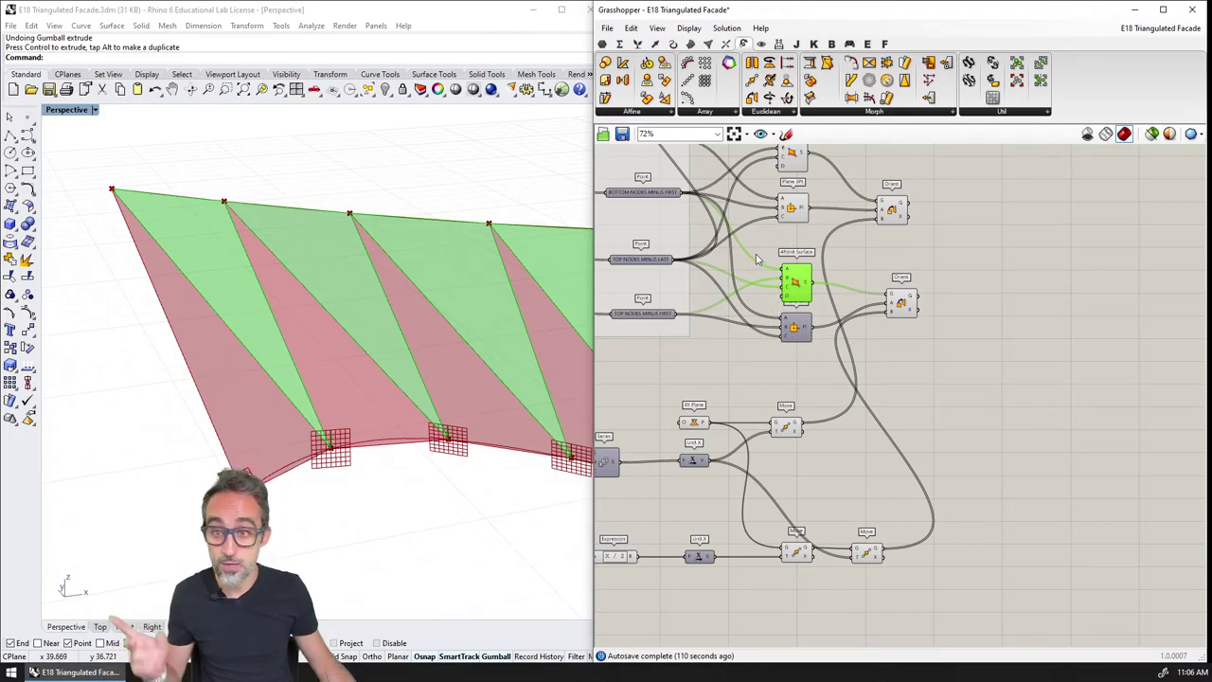
Disconnect the existing wires from the second Plane 3Pt's A, B and C inputs.
scroll(790, 353, "up", 5)
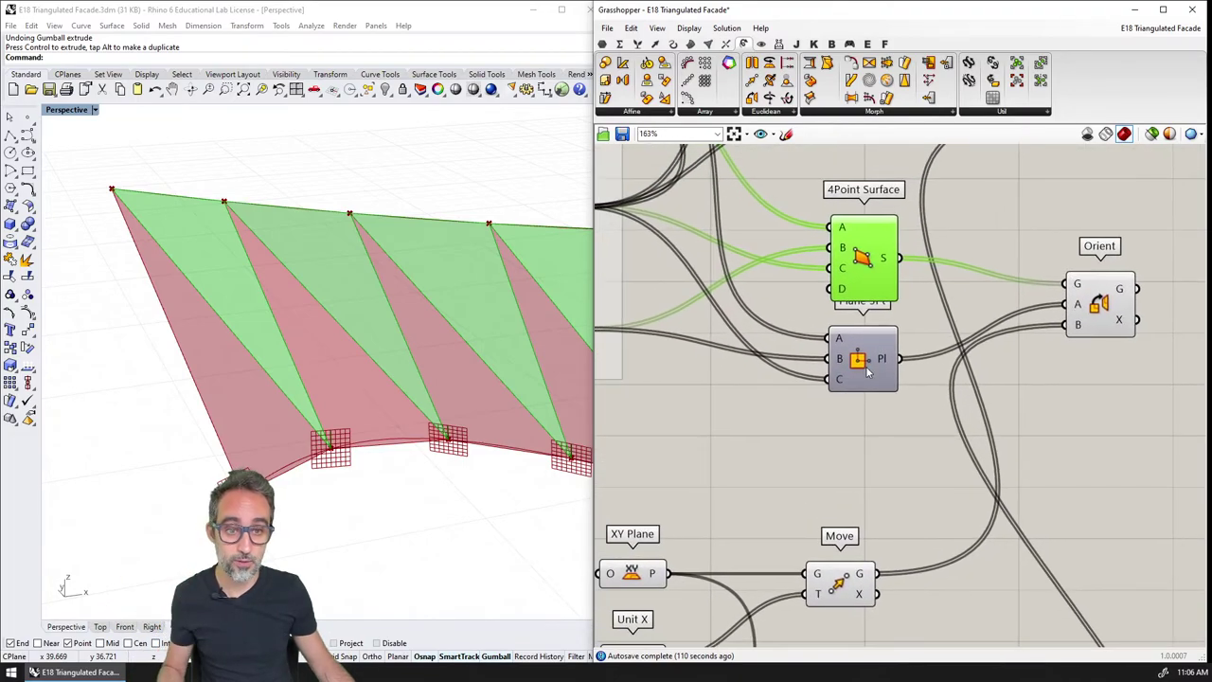
left_click(861, 360)
scroll(838, 362, "down", 1)
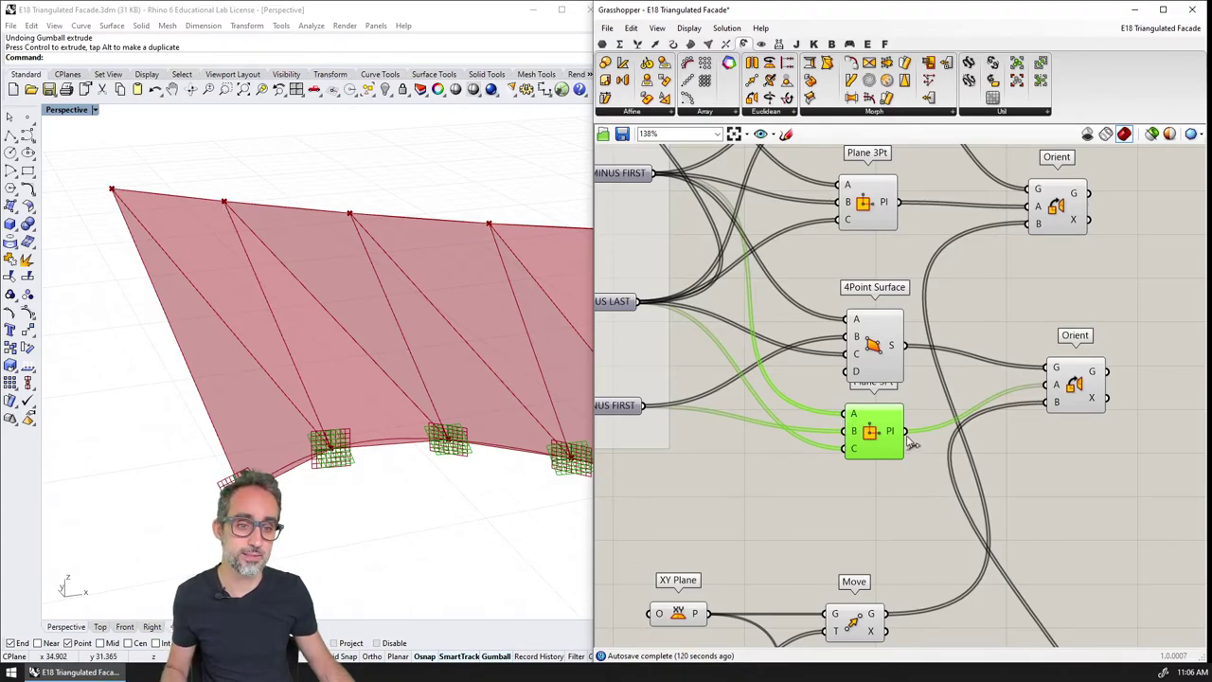
right_click(855, 417)
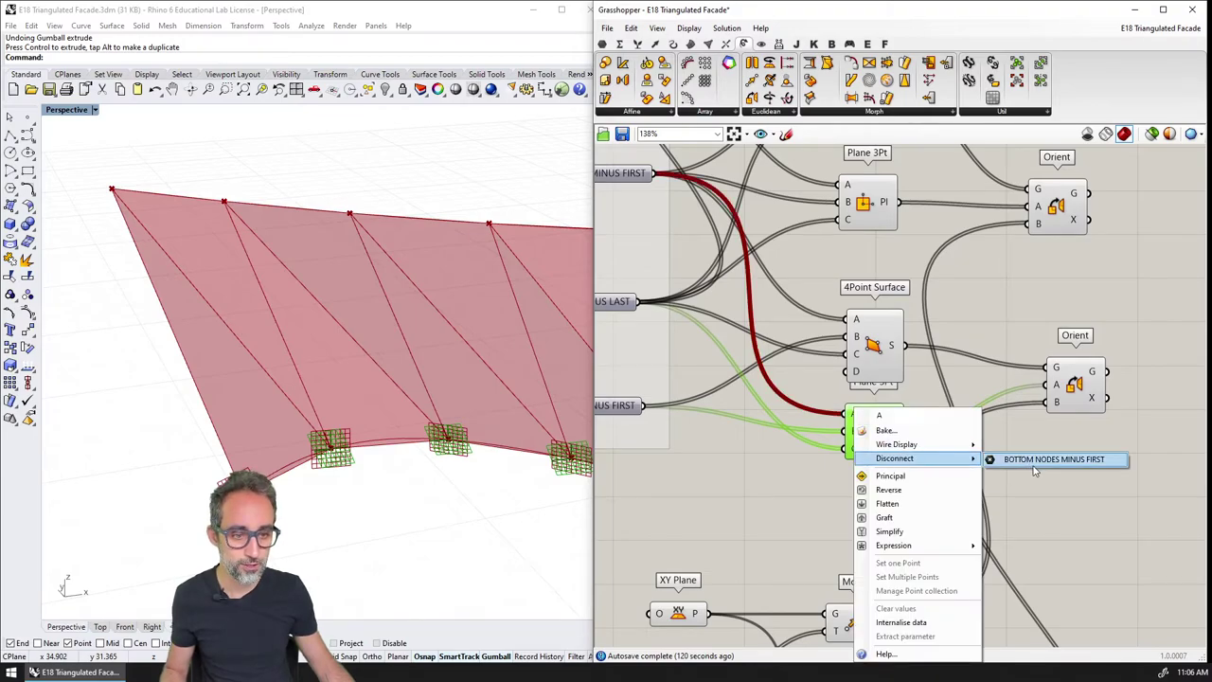
left_click(1061, 457)
right_click(850, 411)
left_click(1032, 464)
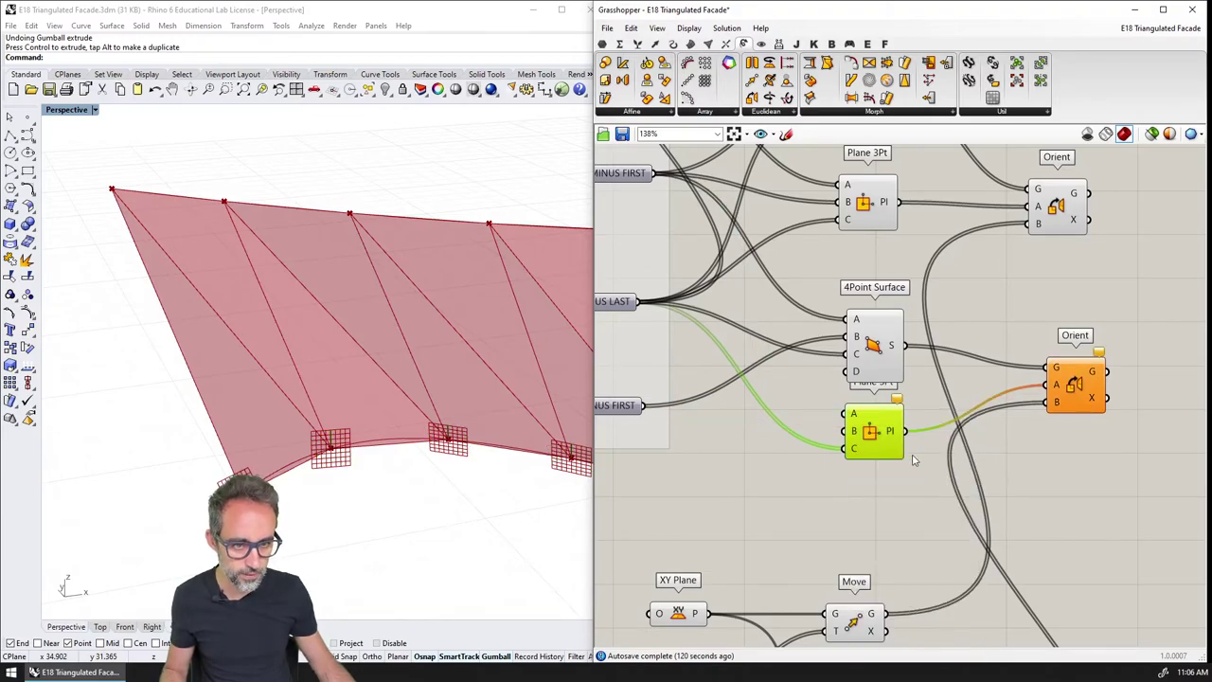
right_click(851, 452)
mouse_move(893, 460)
left_click(1027, 462)
scroll(928, 402, "down", 2)
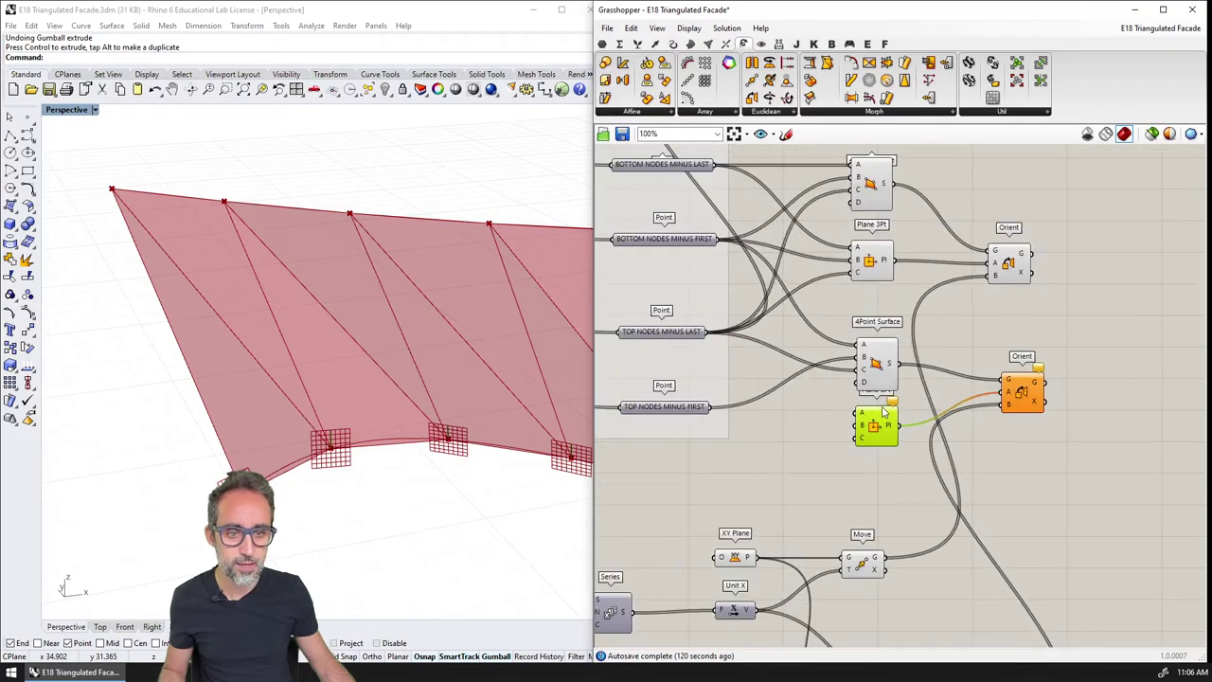
scroll(932, 414, "up", 1)
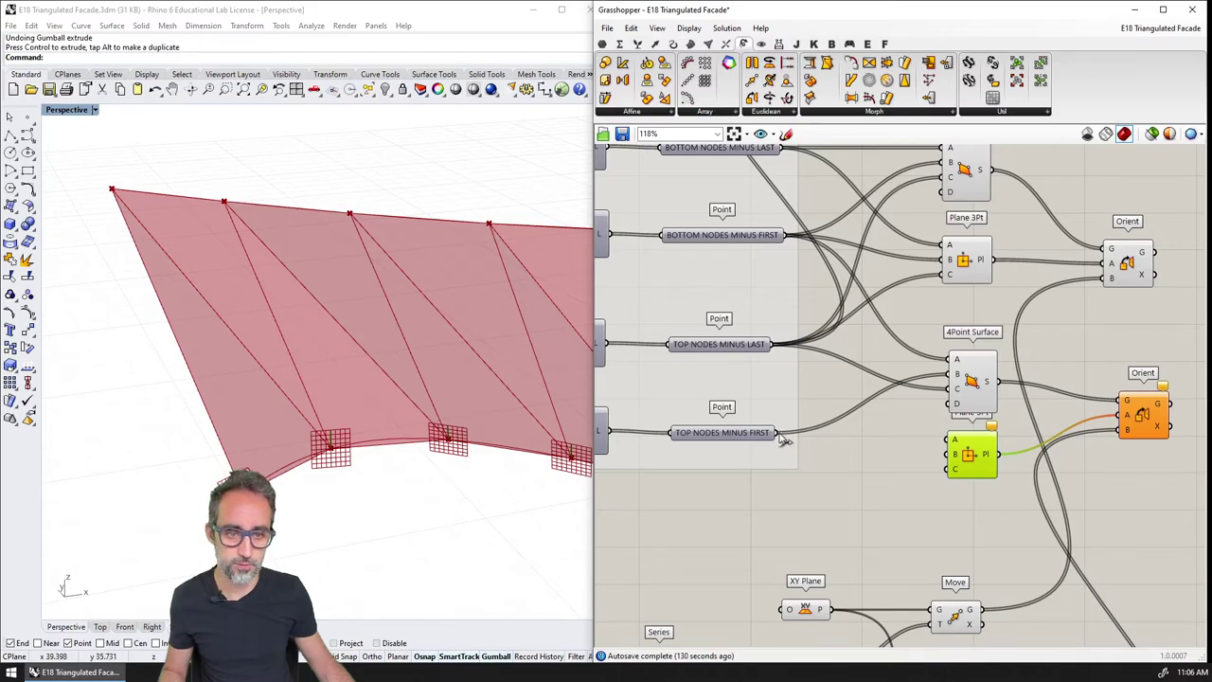
Wire TOP NODES MINUS FIRST to A, TOP NODES MINUS LAST to B, BOTTOM NODES MINUS FIRST to C.
left_click_drag(784, 440, 951, 443)
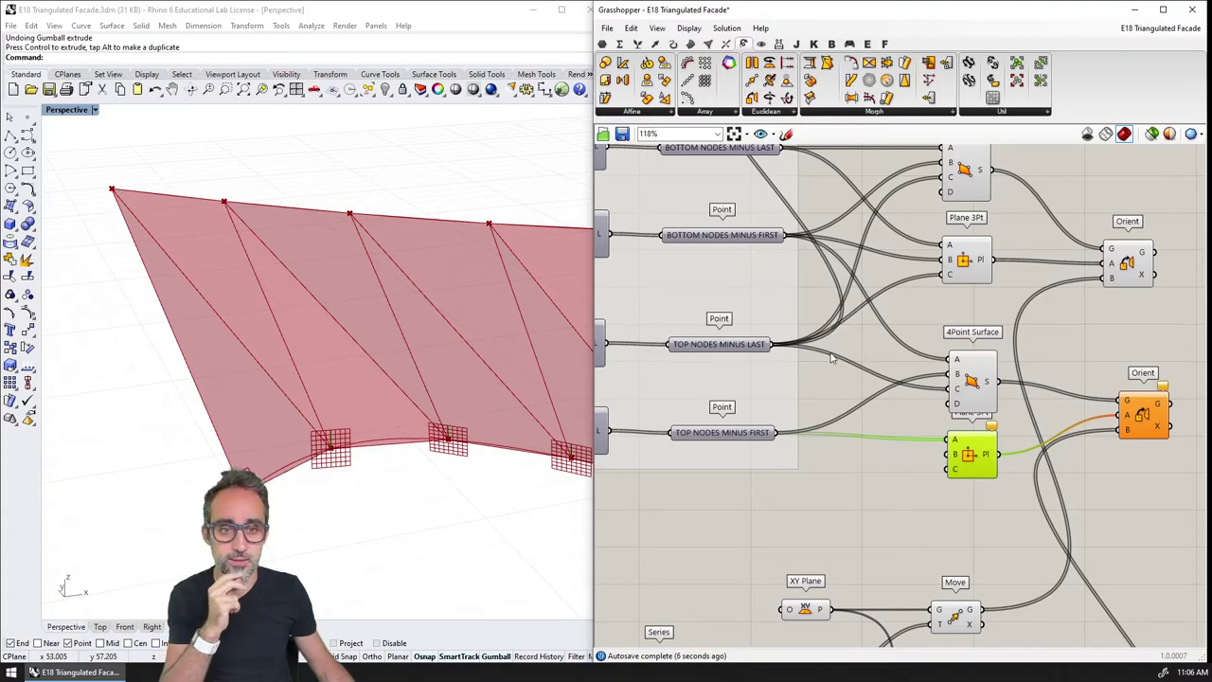
left_click_drag(779, 347, 954, 455)
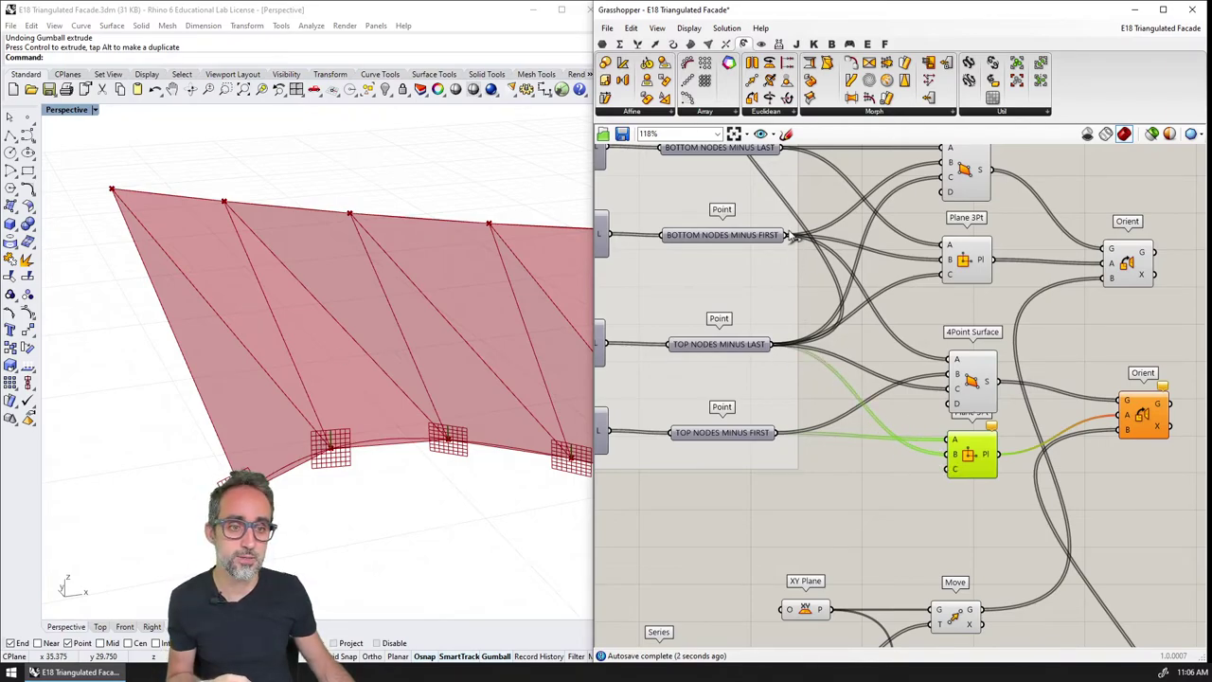
left_click_drag(792, 239, 955, 471)
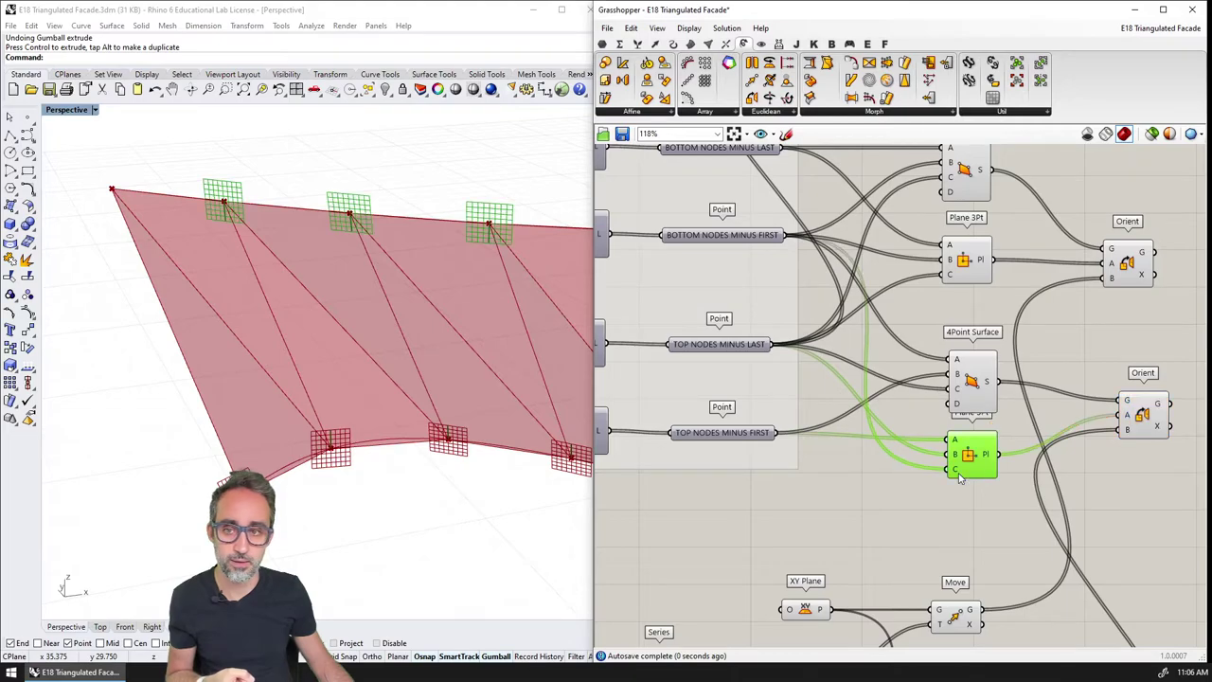
left_click(307, 183)
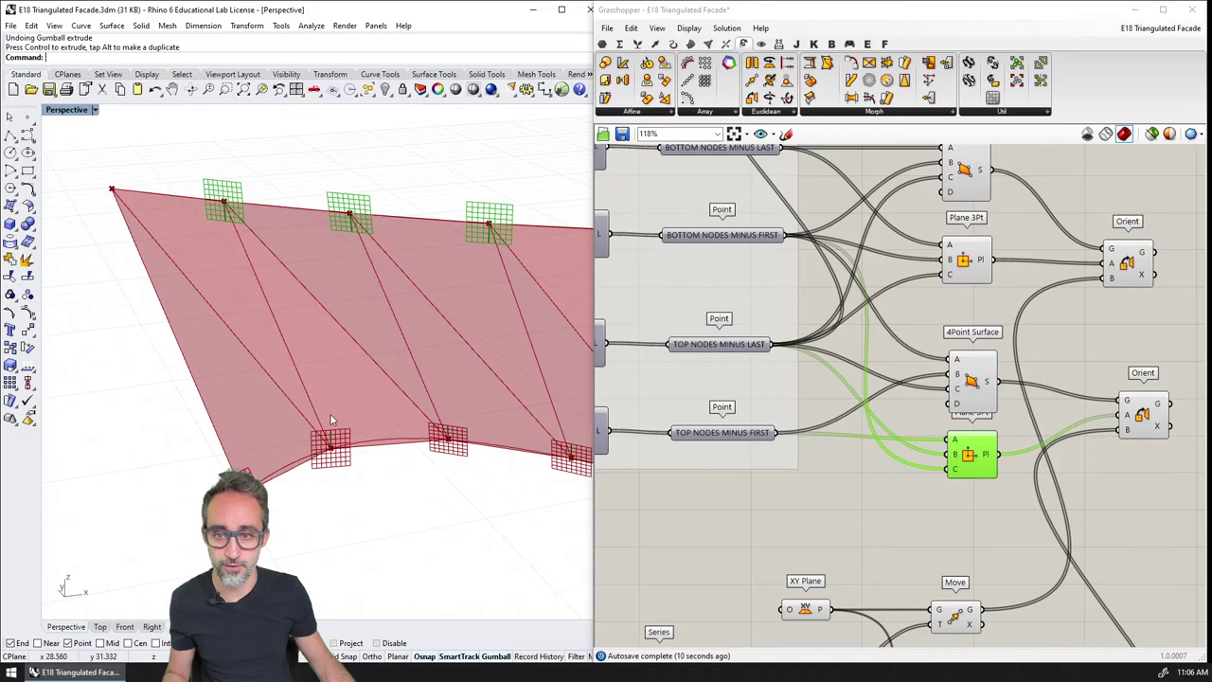
scroll(341, 454, "down", 3)
right_click_drag(342, 445, 313, 251)
scroll(313, 251, "down", 5)
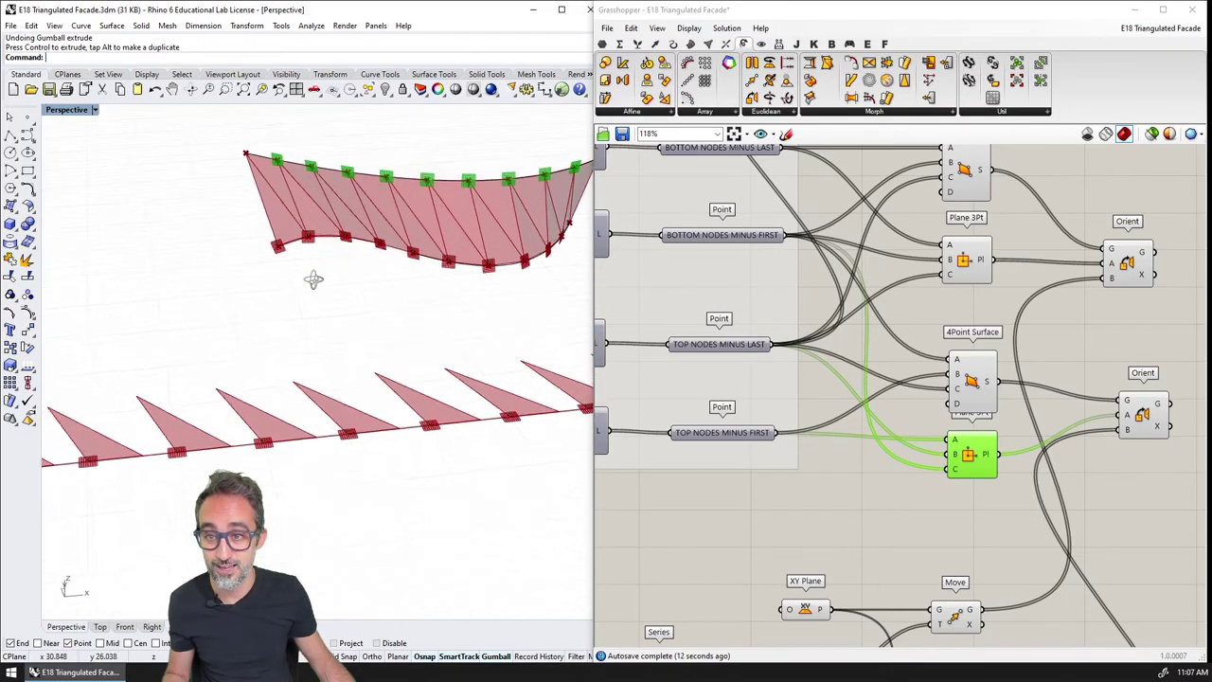
right_click_drag(314, 303, 168, 433)
scroll(169, 443, "up", 3)
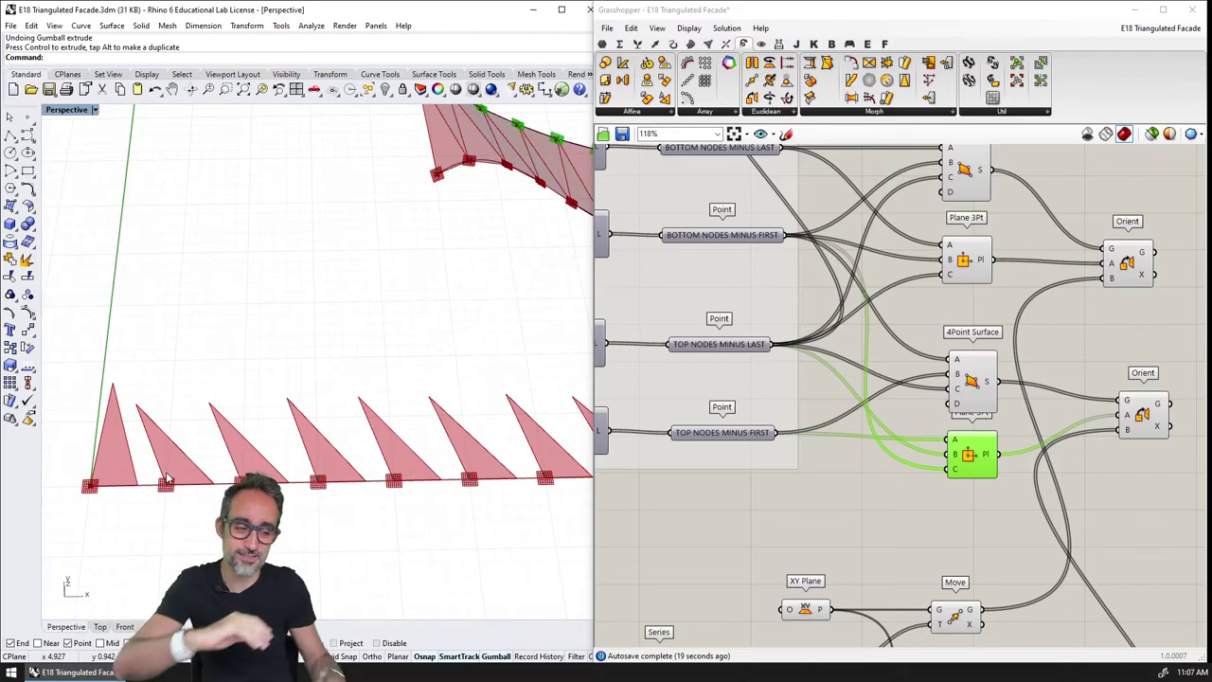
scroll(178, 464, "down", 2)
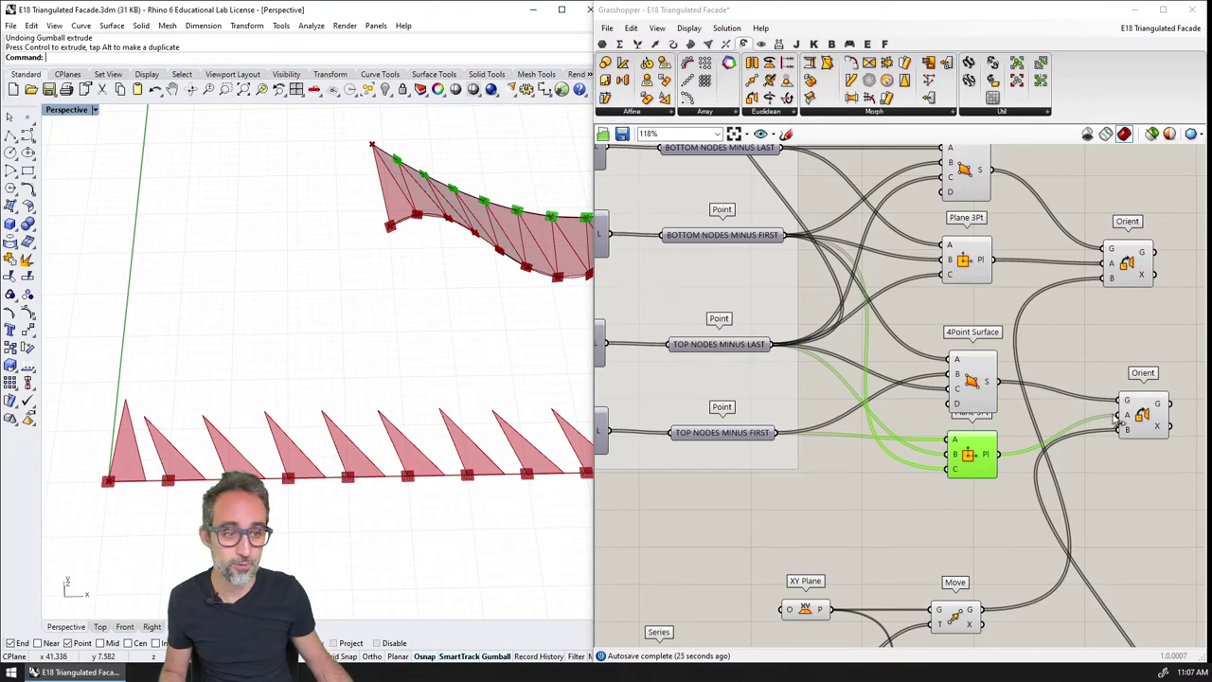
scroll(1117, 421, "down", 2)
right_click_drag(1118, 421, 885, 411)
left_click(910, 270)
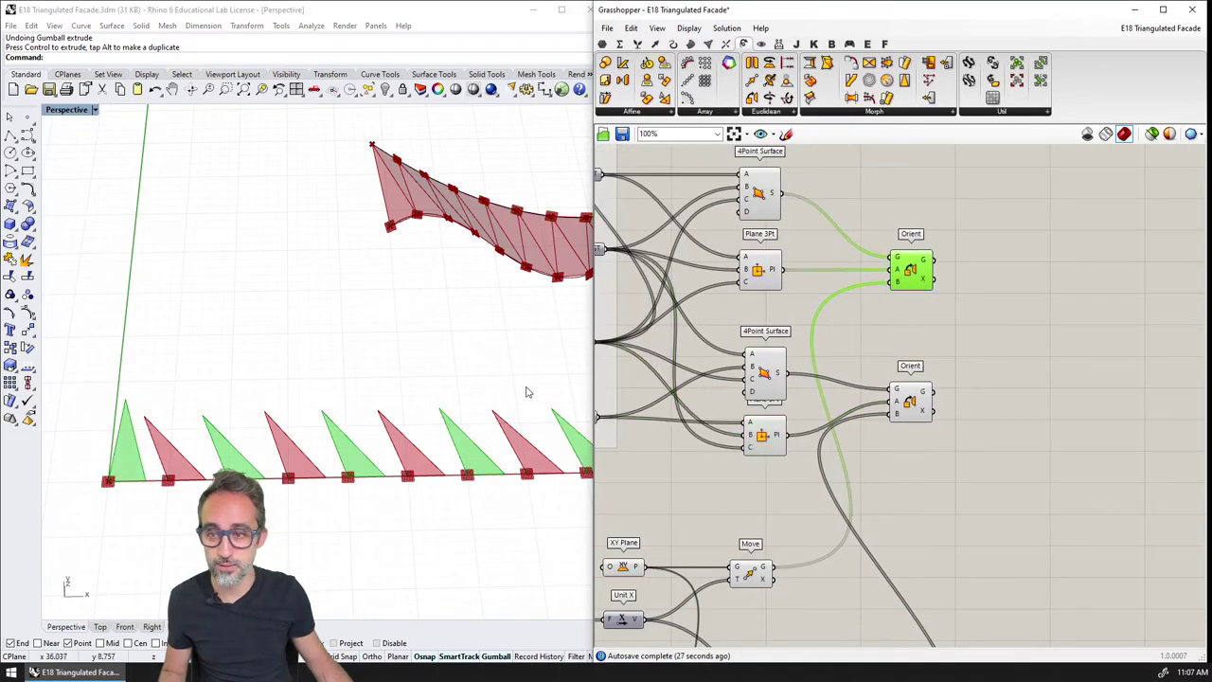
scroll(387, 351, "down", 3)
right_click_drag(427, 344, 300, 224)
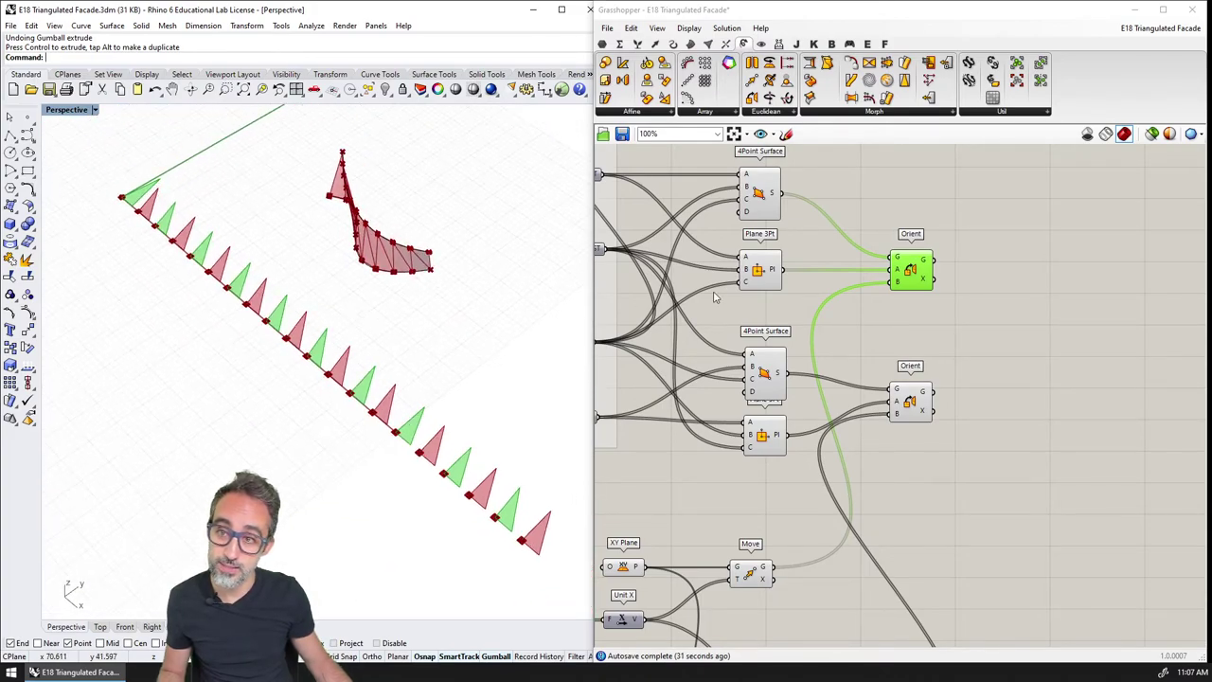
left_click(924, 415)
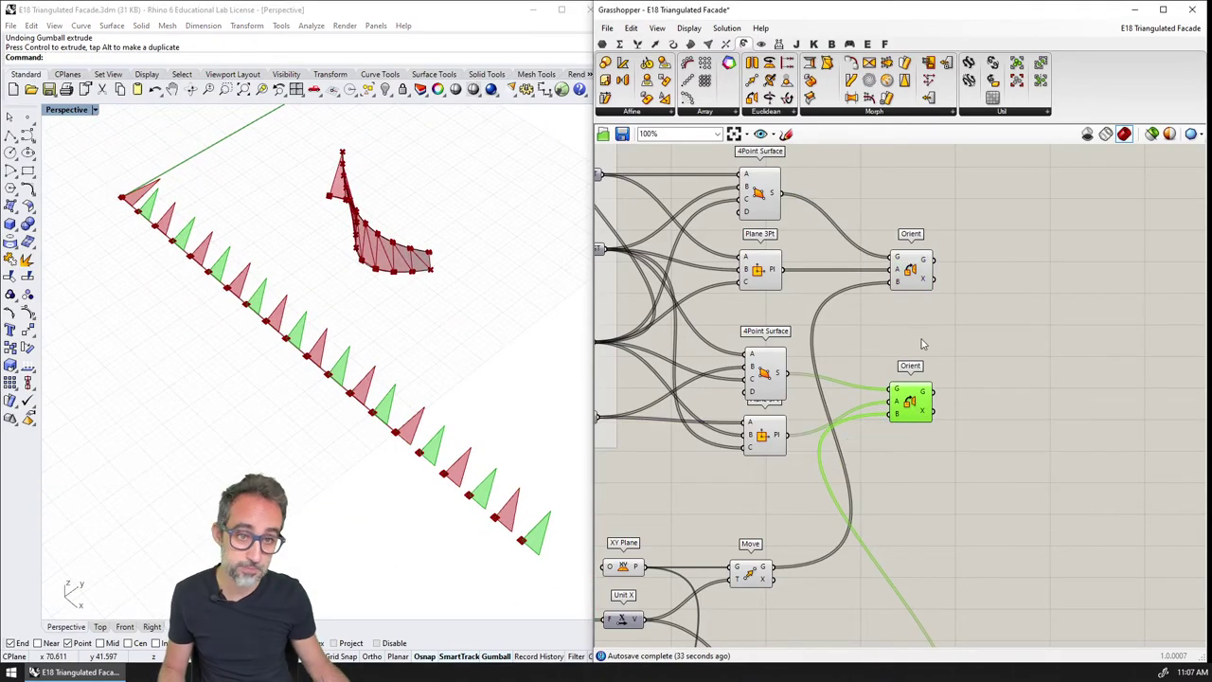
left_click(911, 271)
right_click_drag(384, 371, 300, 360)
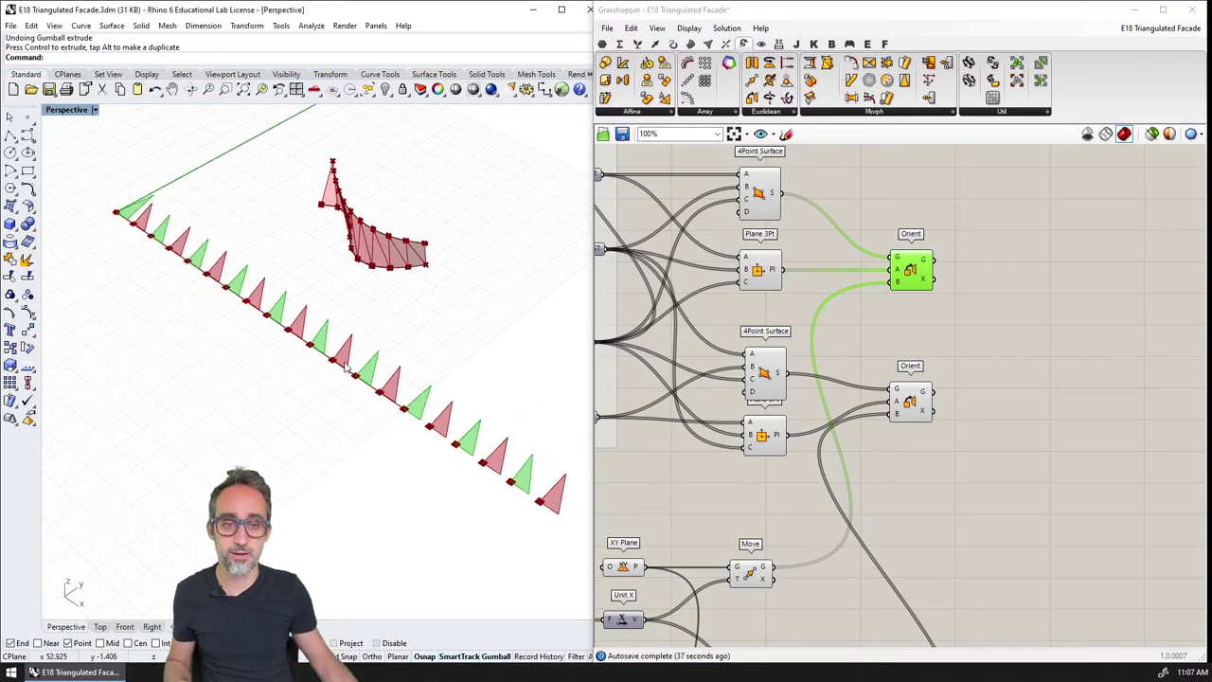
scroll(842, 389, "down", 5)
Drag the SPANS slider up to 16 and frame the longer panel row.
scroll(842, 389, "up", 7)
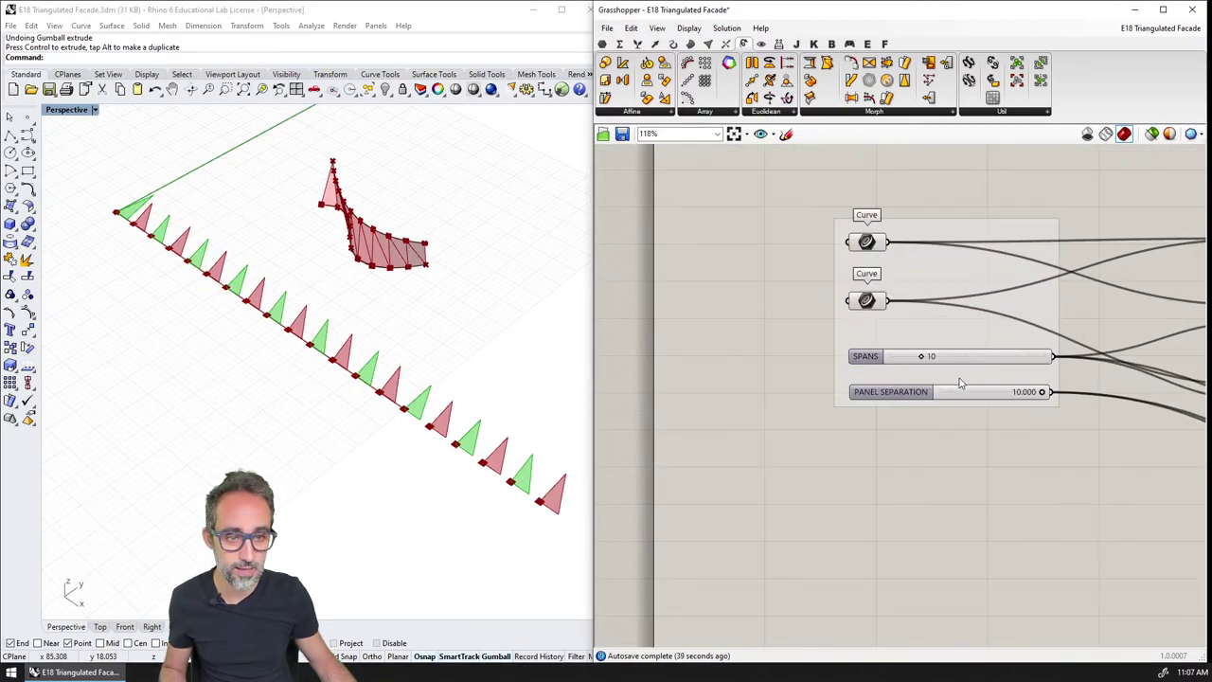
left_click_drag(850, 365, 877, 369)
scroll(401, 387, "down", 5)
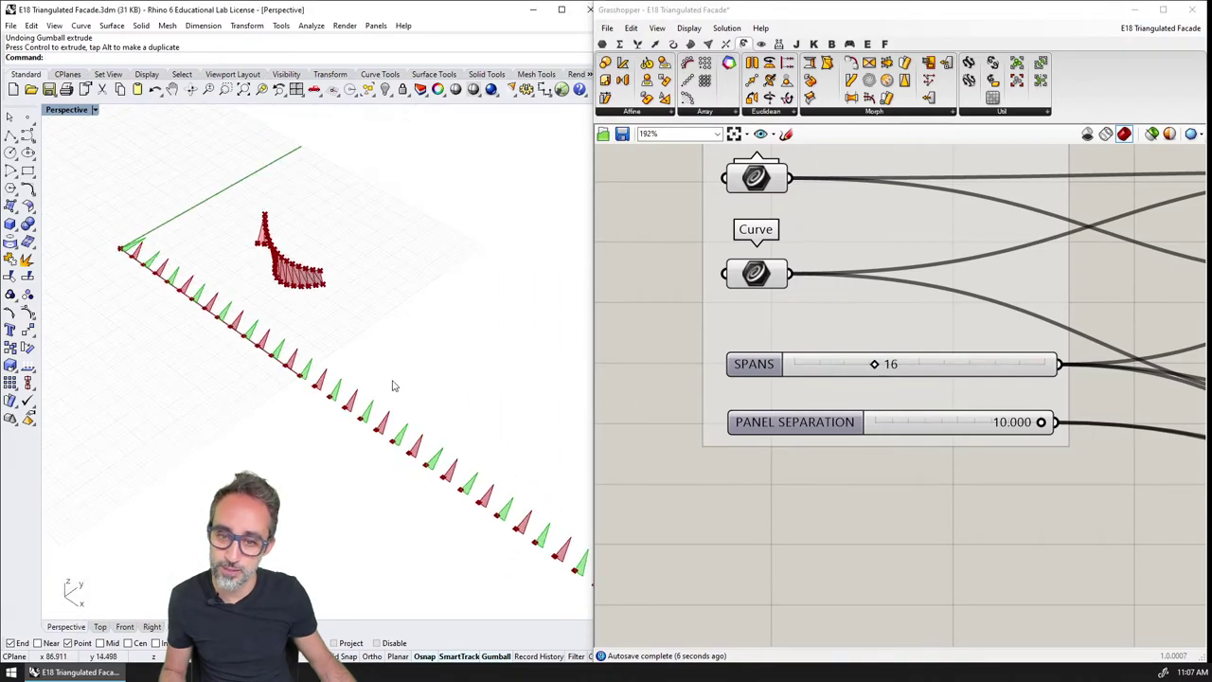
right_click_drag(392, 385, 382, 354, "shift")
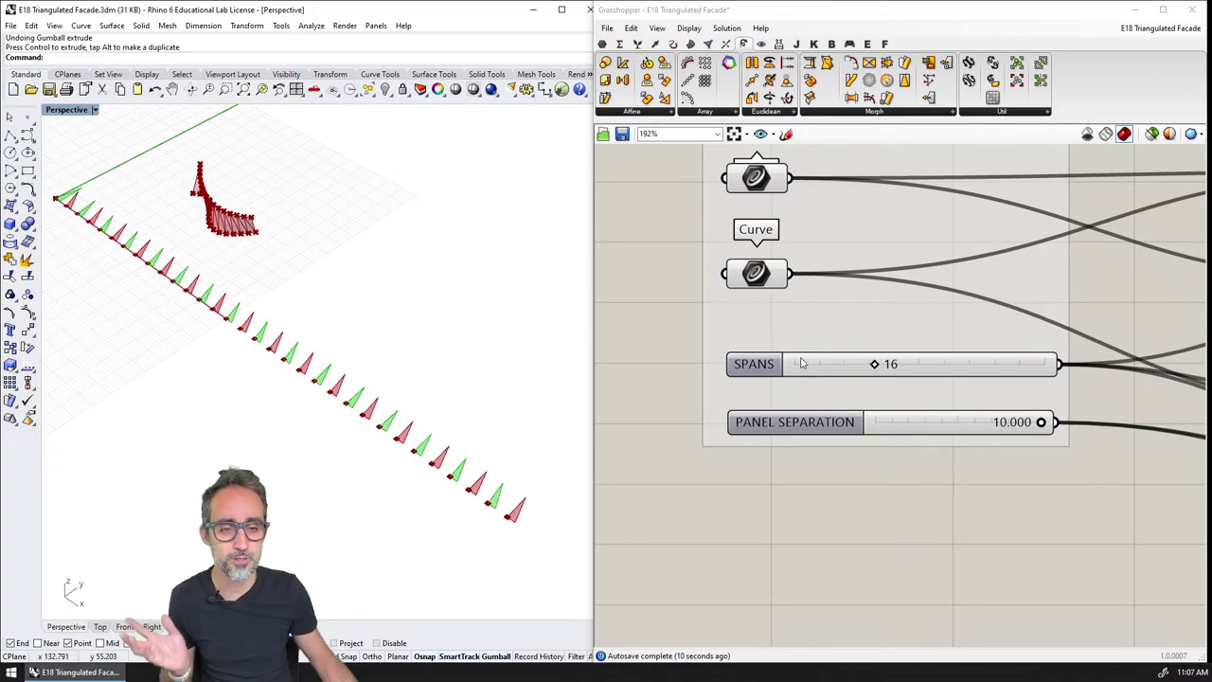
Set SPANS back to 11 and inspect the regenerated row and Orient output.
left_click_drag(876, 368, 849, 365)
scroll(255, 299, "up", 3)
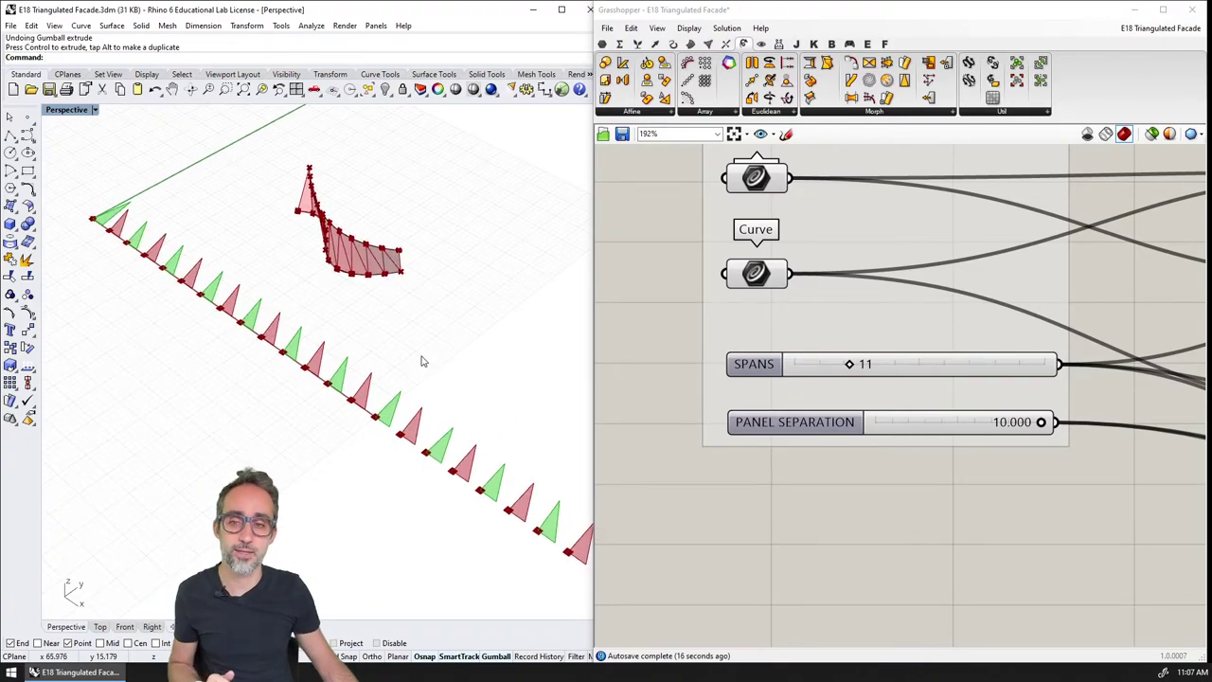
scroll(431, 360, "down", 3)
scroll(565, 401, "up", 1)
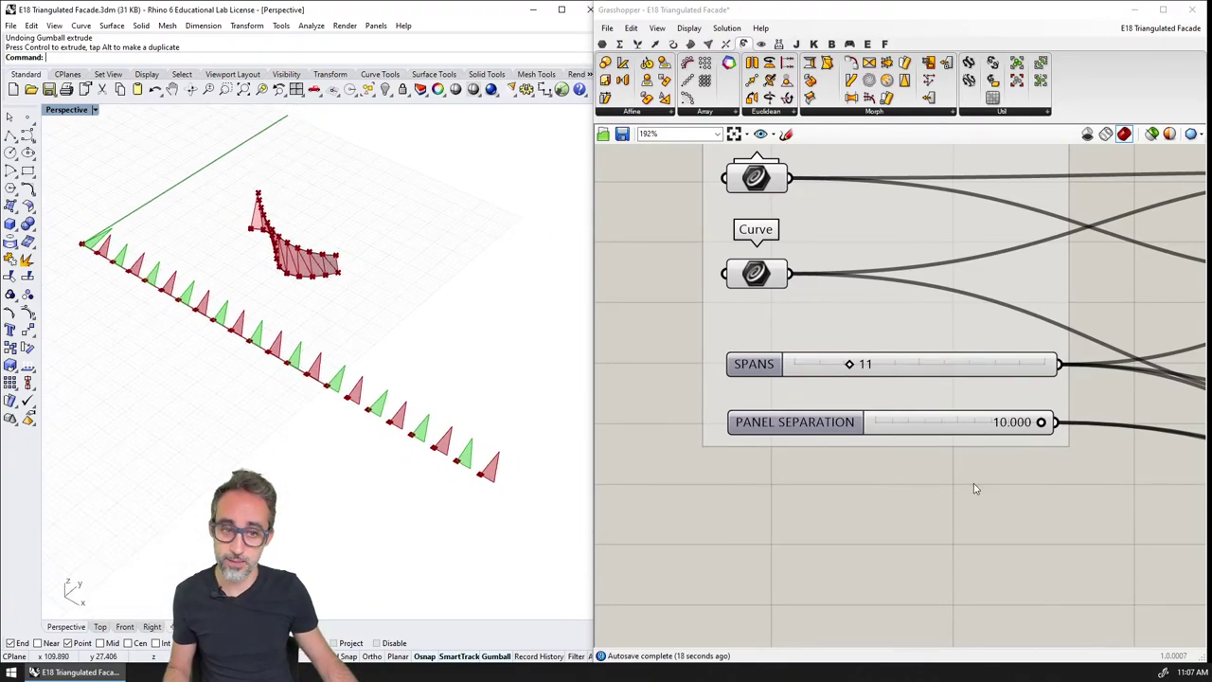
right_click_drag(973, 486, 946, 473)
scroll(448, 409, "down", 1)
scroll(443, 402, "up", 1)
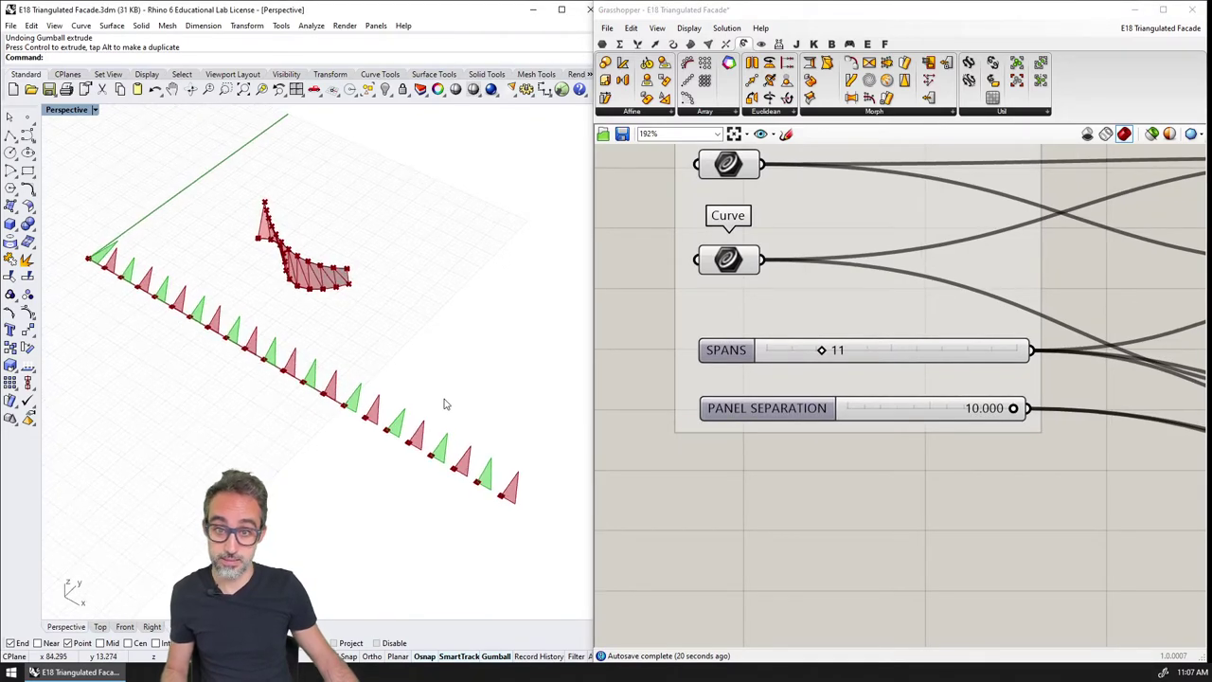
scroll(458, 413, "down", 1)
right_click_drag(419, 411, 284, 305)
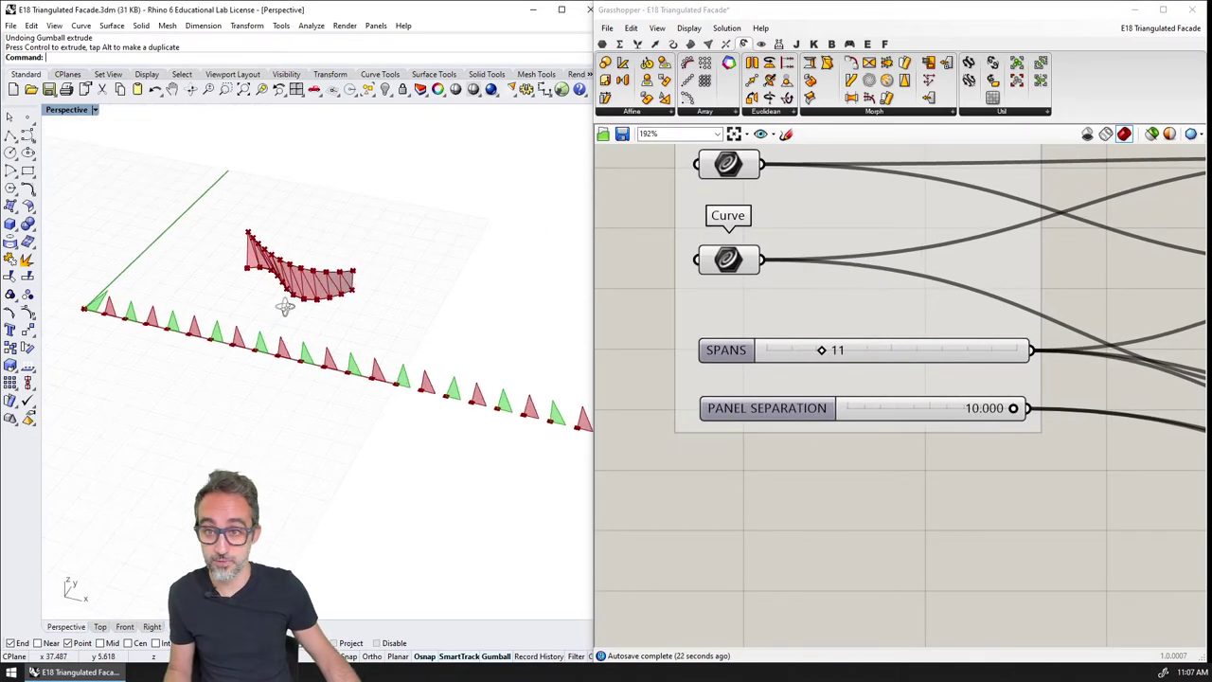
scroll(852, 434, "down", 6)
scroll(852, 431, "up", 3)
left_click(919, 319)
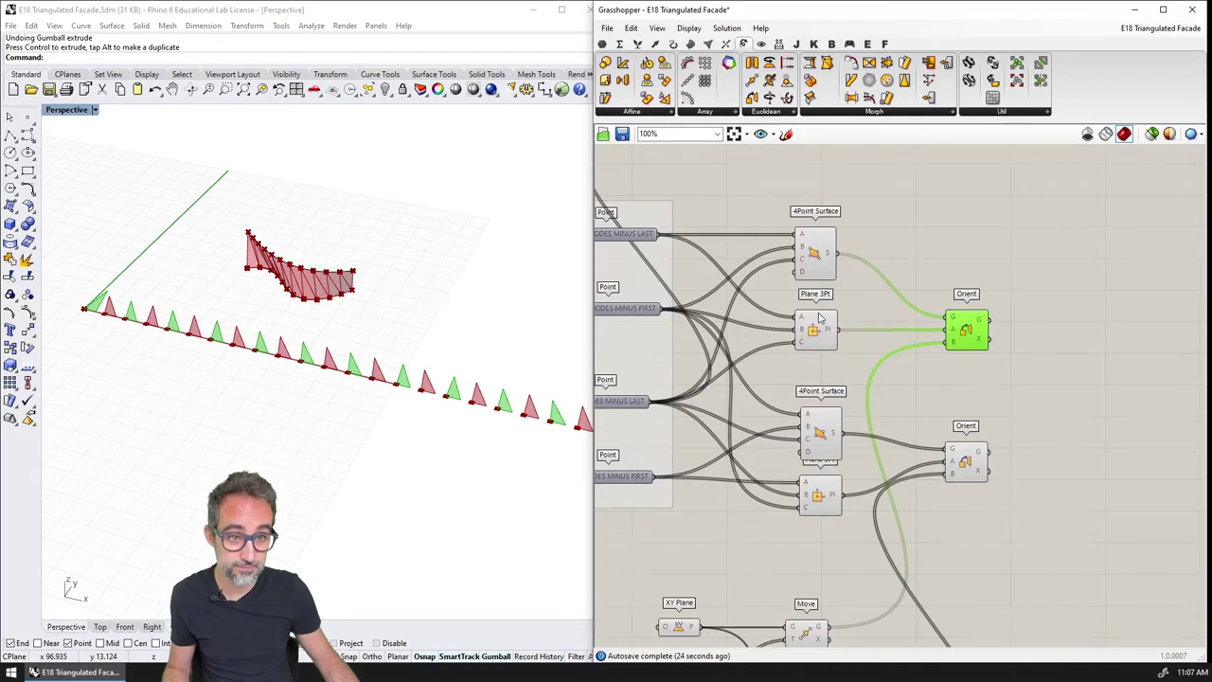
left_click(813, 254, "shift")
right_click_drag(332, 355, 365, 290)
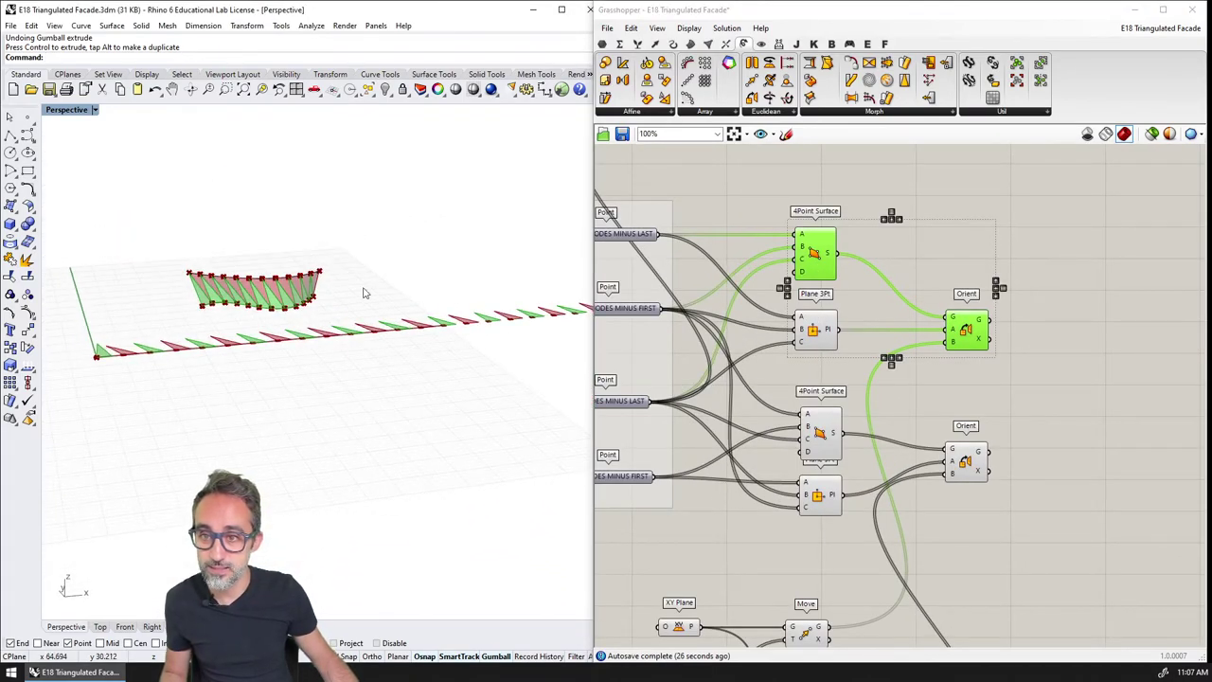
right_click_drag(202, 307, 476, 494)
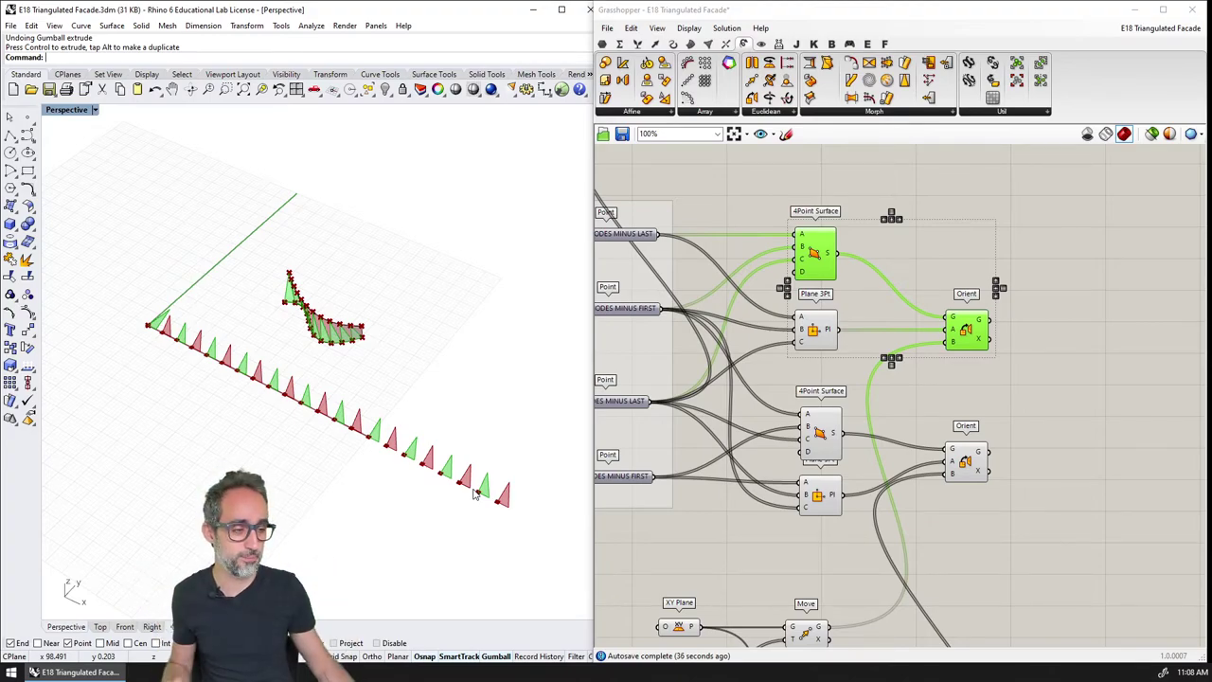
right_click_drag(416, 414, 341, 345)
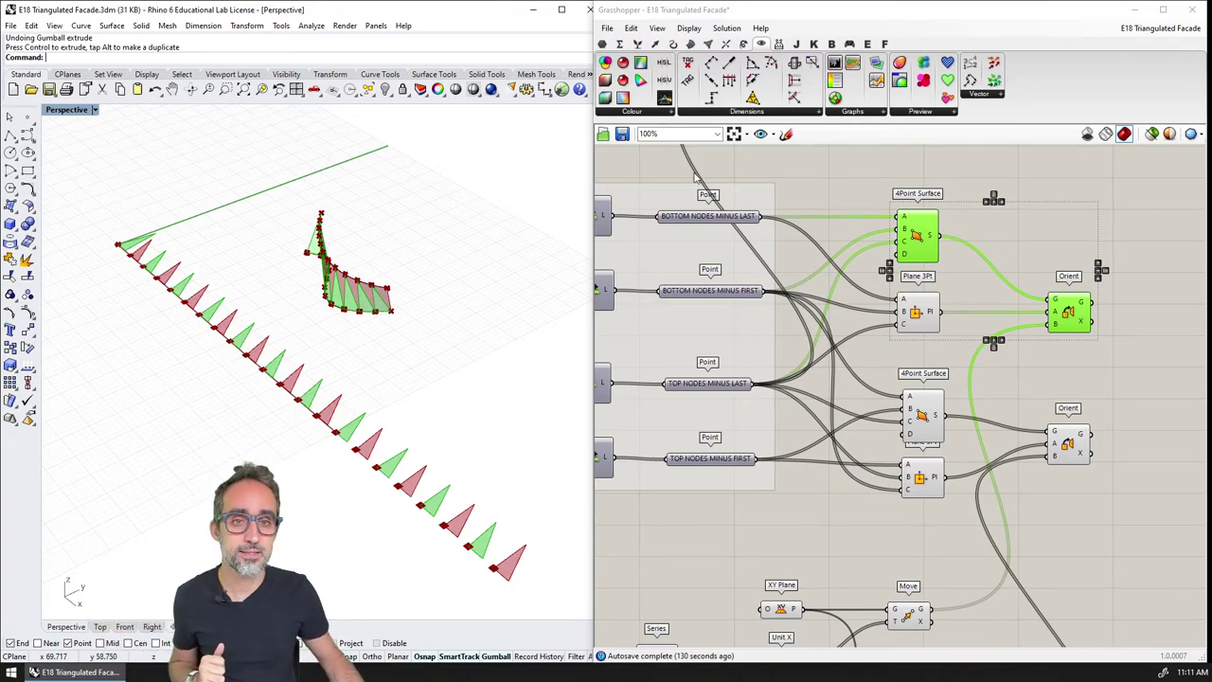
Place a Text Tag 3D component from Display > Dimensions beside the Orient nodes.
mouse_move(762, 46)
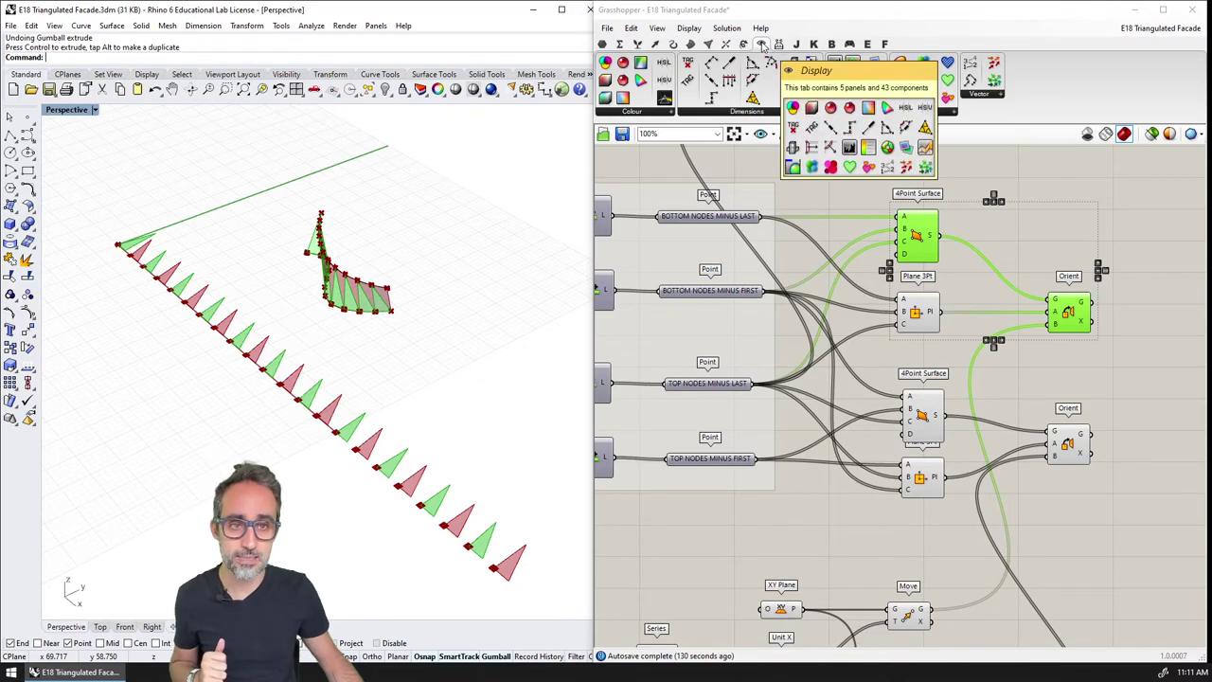
left_click(755, 112)
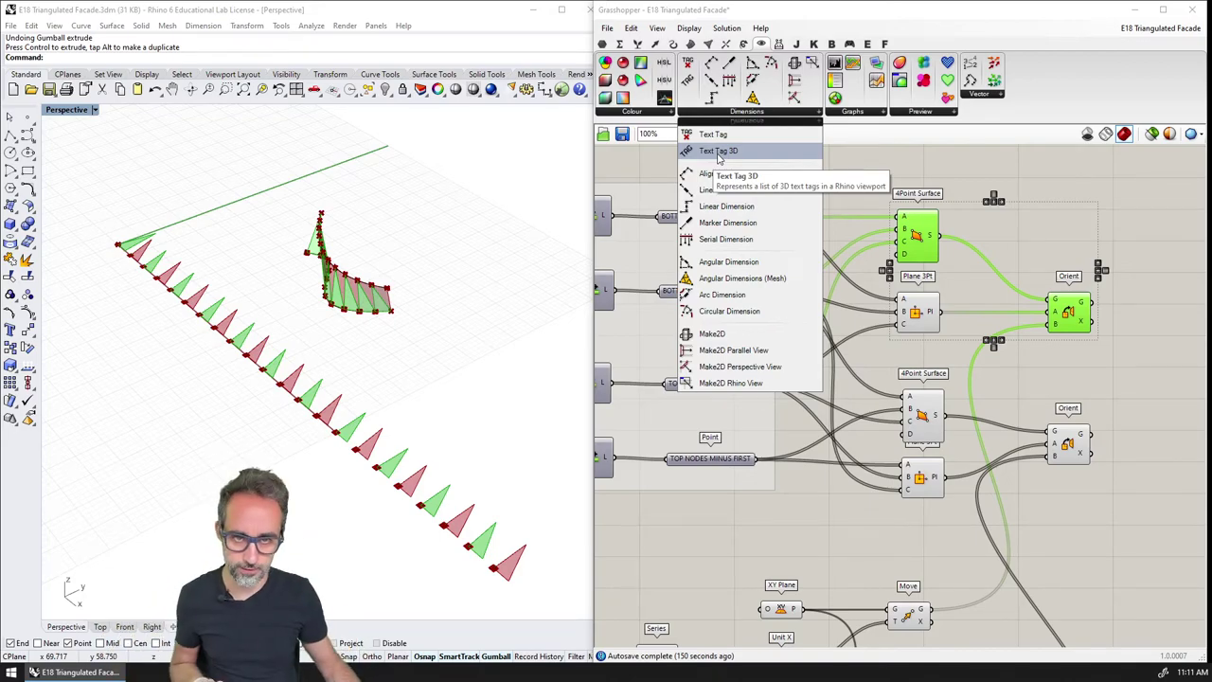
left_click_drag(718, 157, 972, 346)
scroll(966, 348, "up", 4)
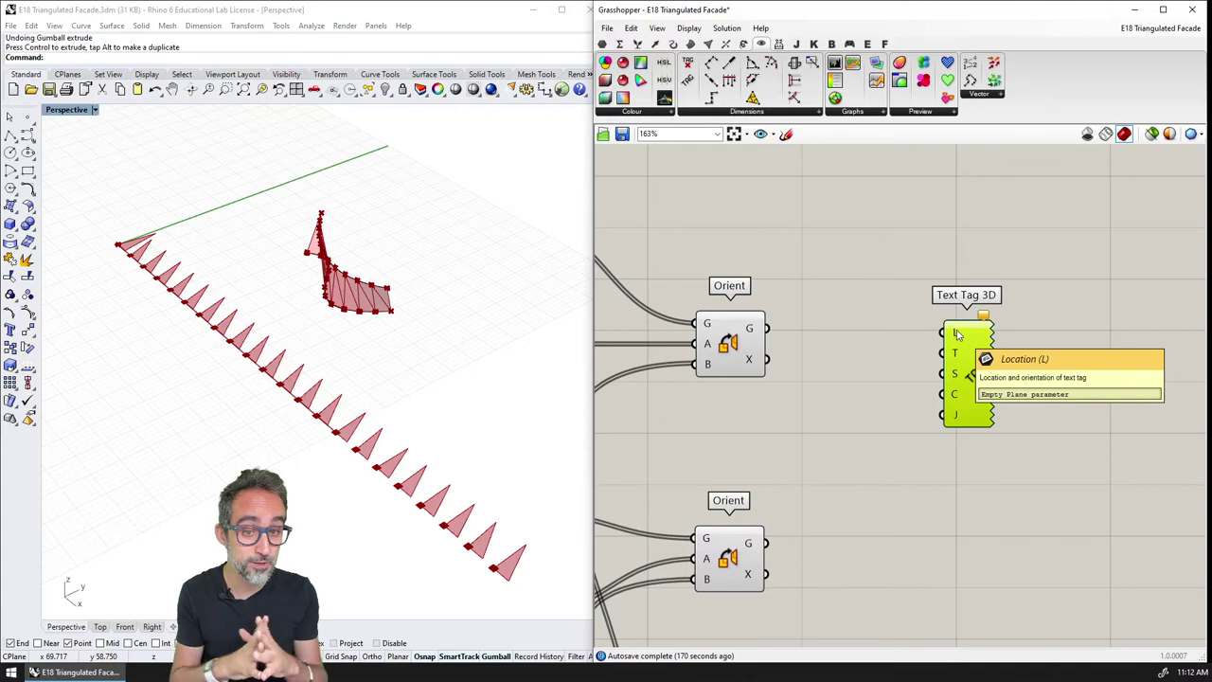
Highlight the Plane 3Pt panel planes and orbit the model to inspect them.
scroll(958, 339, "down", 2)
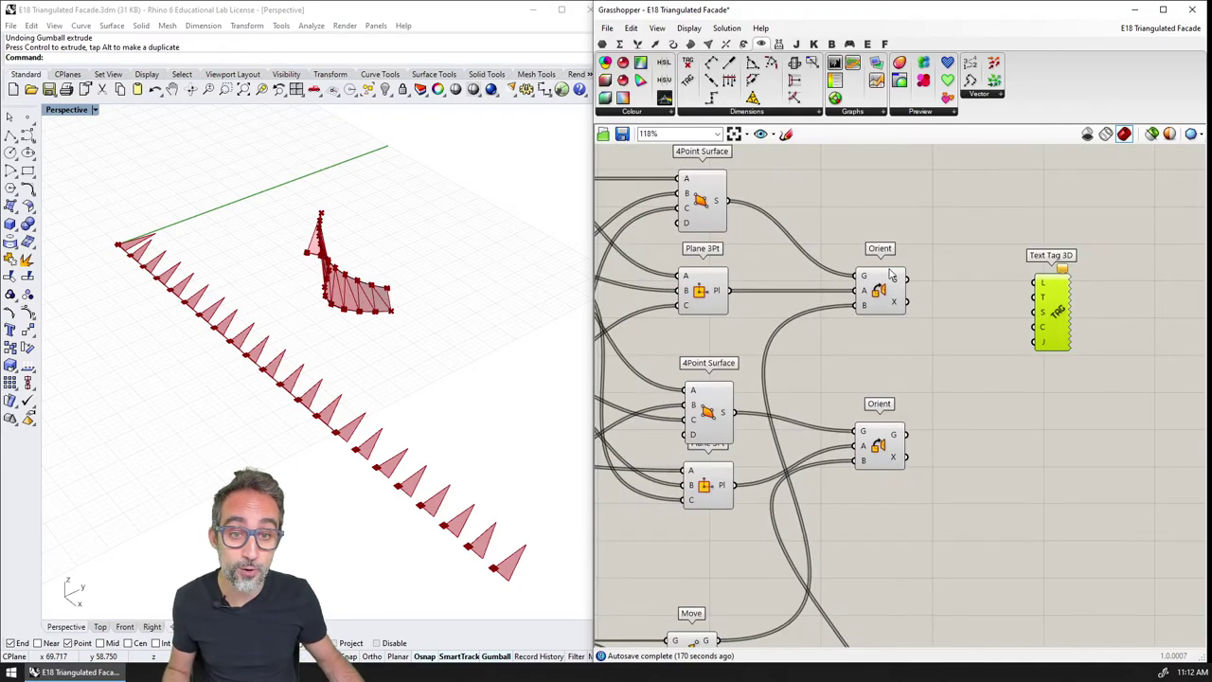
left_click(706, 287)
right_click_drag(473, 284, 297, 269)
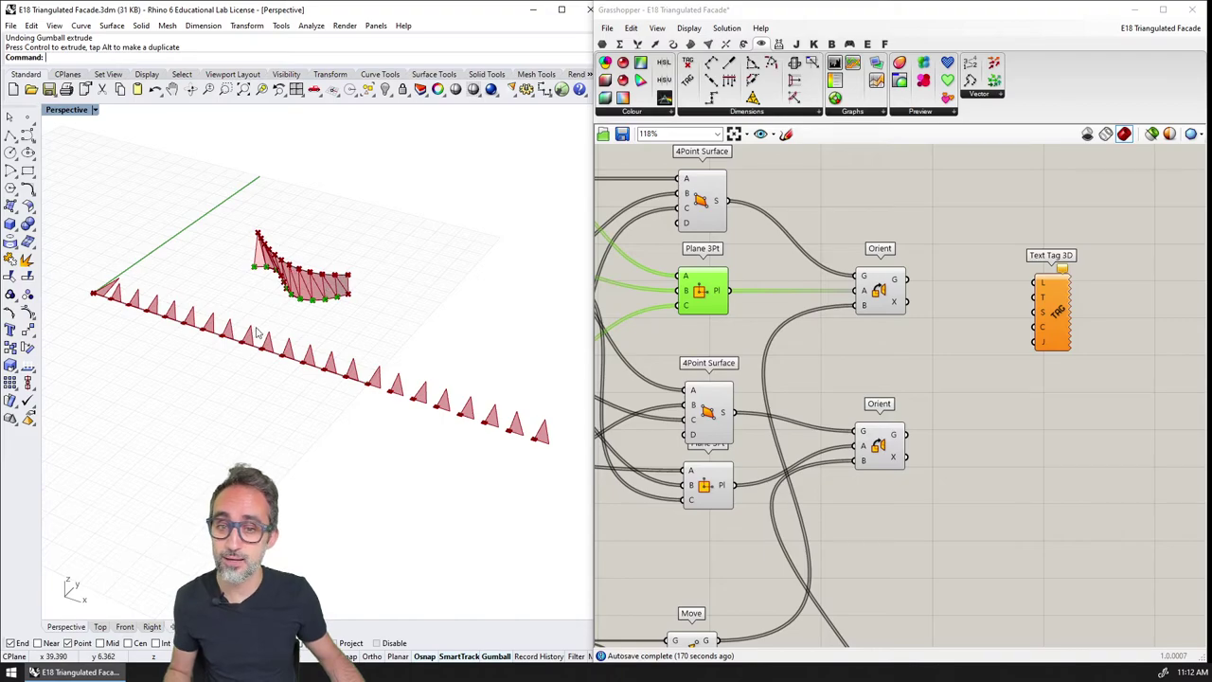
right_click_drag(831, 497, 819, 452)
Wire the Move component's G output into Text Tag 3D's L input and shift the tag right.
left_click(698, 596)
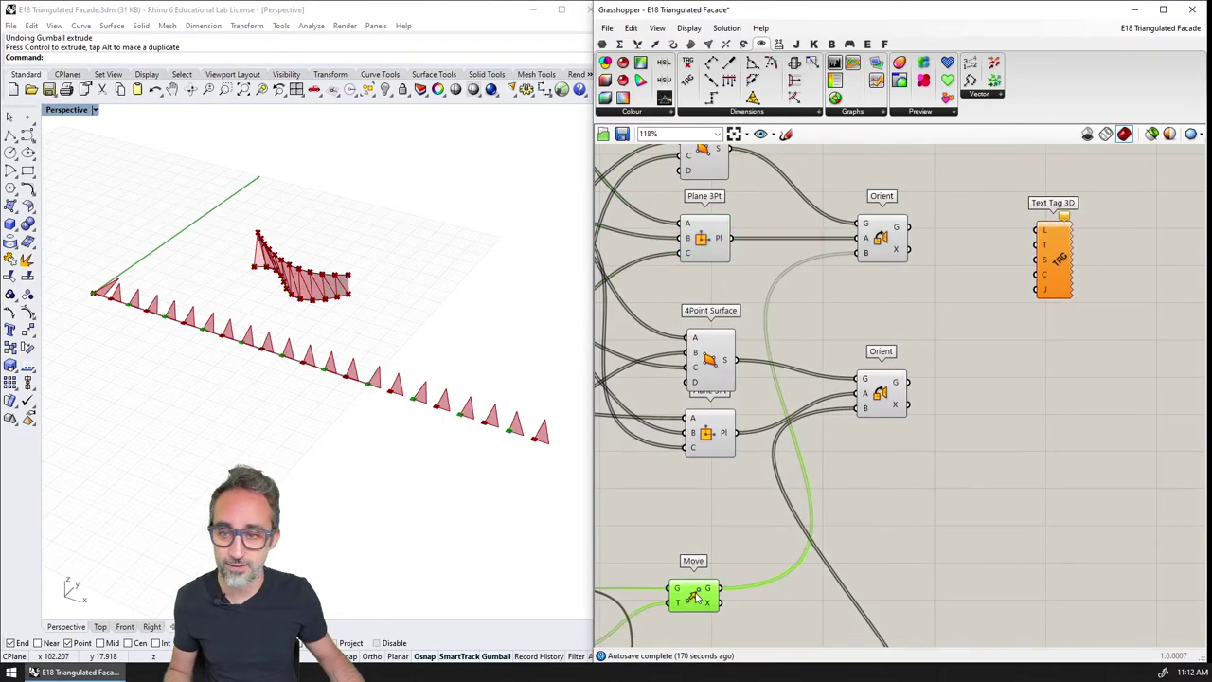
left_click_drag(721, 589, 1036, 230)
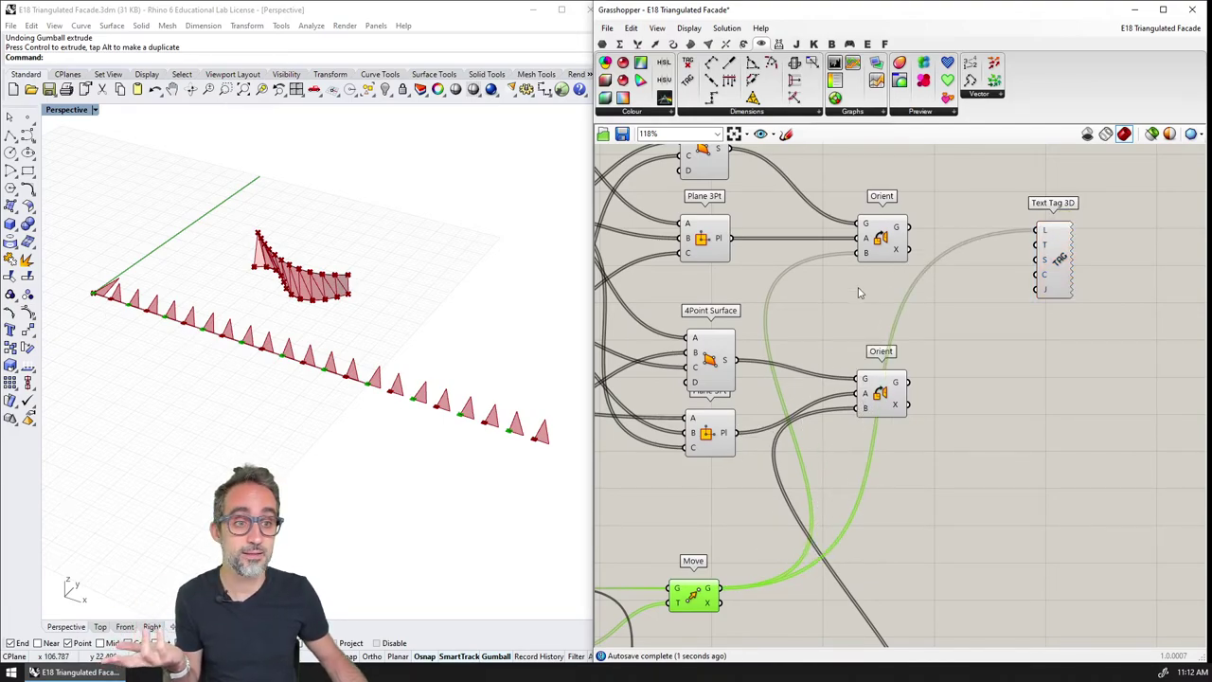
right_click_drag(1058, 262, 857, 358)
scroll(857, 358, "up", 3)
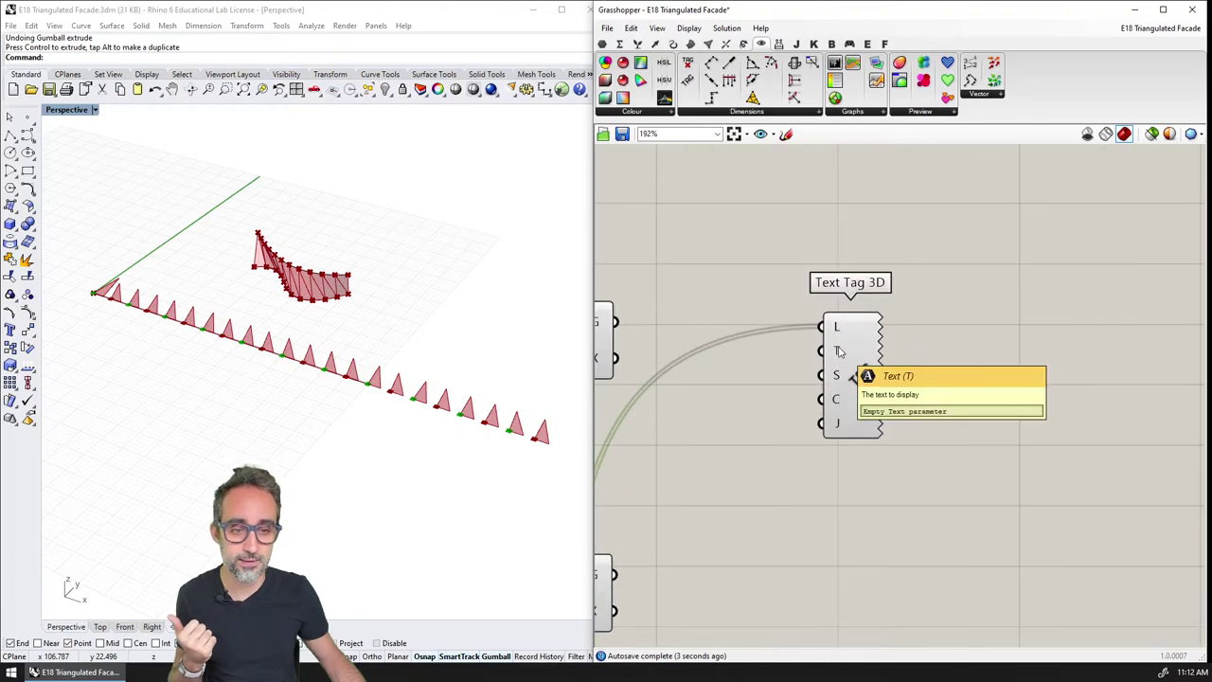
left_click_drag(857, 358, 965, 352)
Create a text panel reading PANEL and wire it into Text Tag 3D's T input.
double_click(801, 306)
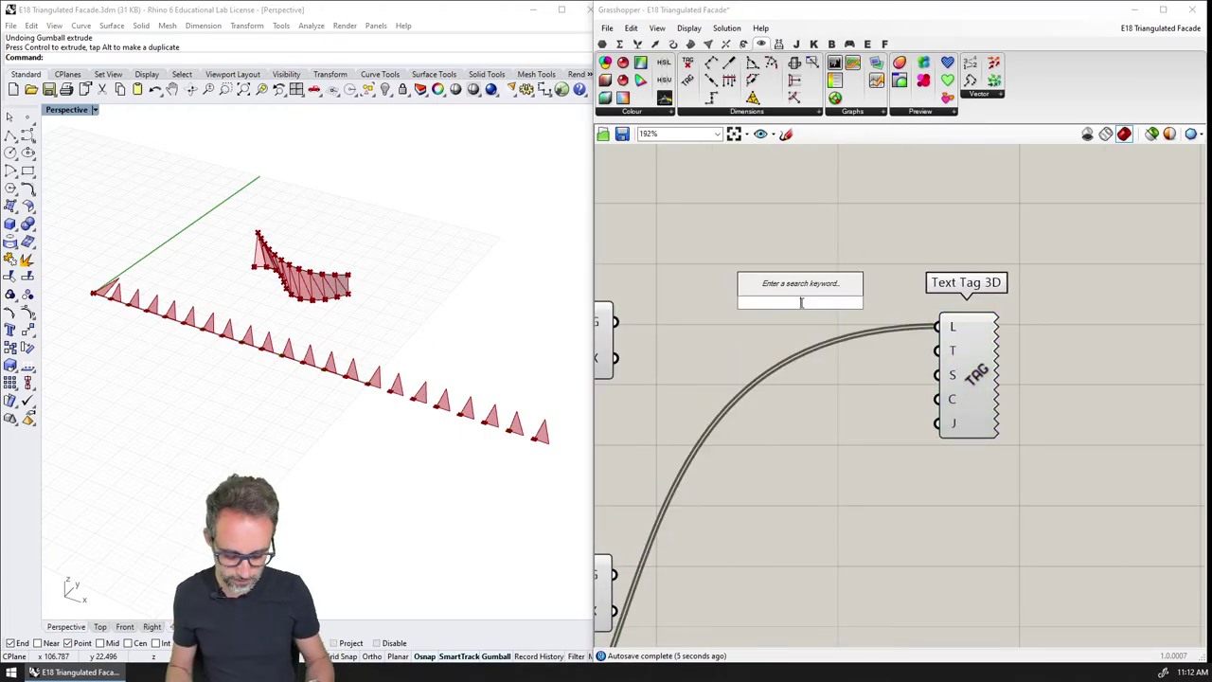
type("//PANEL")
key("Return")
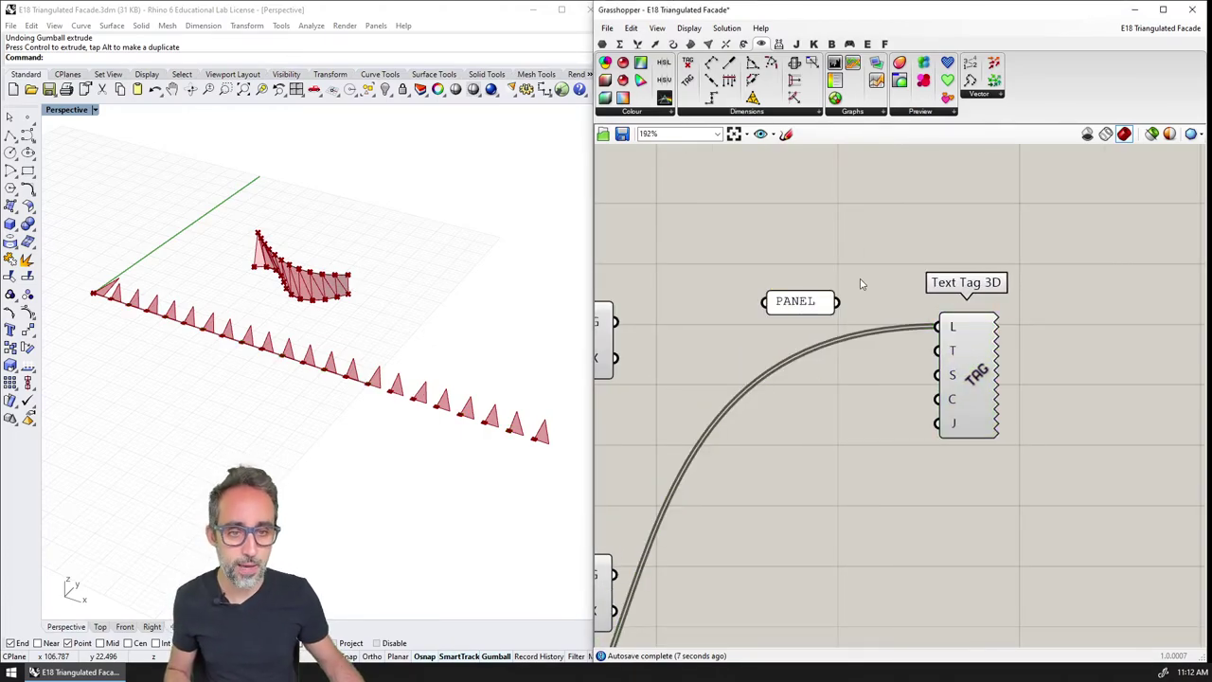
left_click_drag(838, 301, 931, 352)
scroll(84, 299, "up", 5)
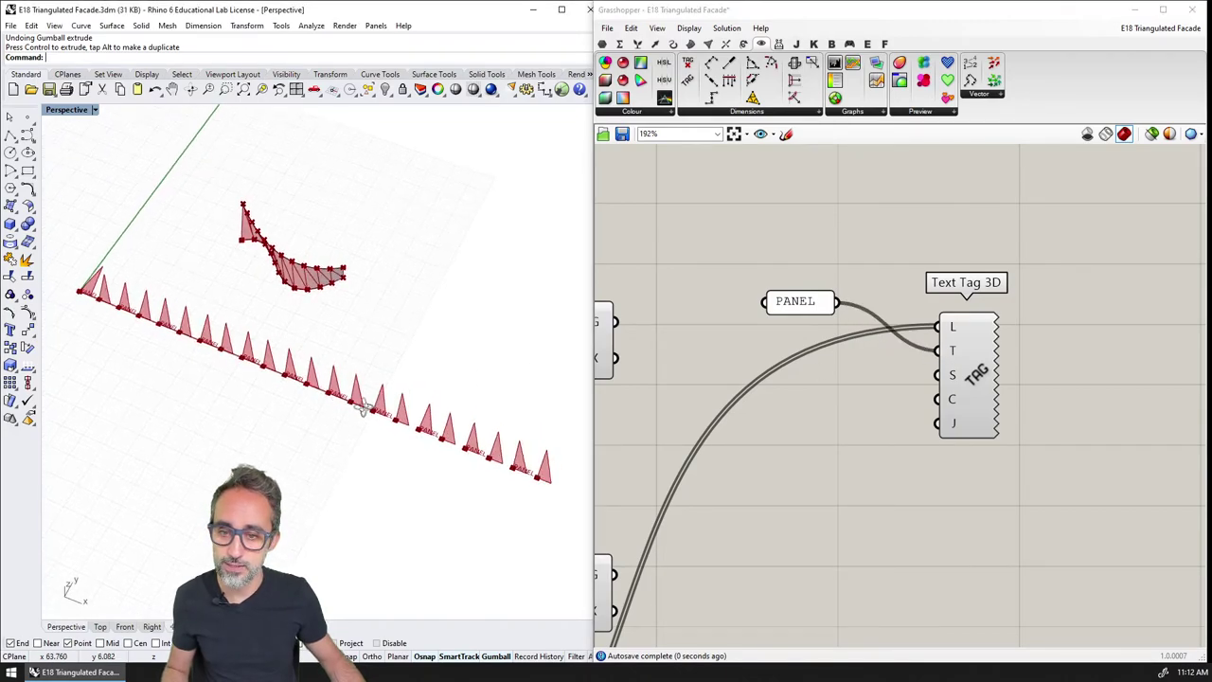
scroll(83, 299, "up", 2)
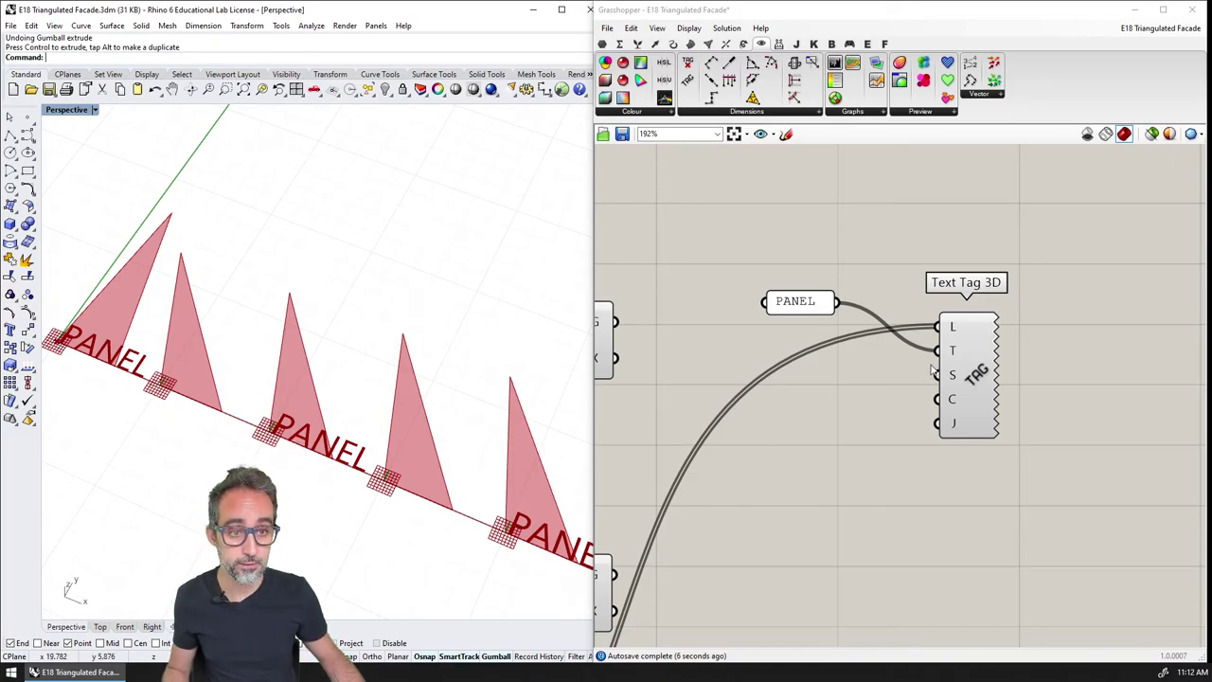
Add a Size number slider wired to Text Tag 3D's S input and lower it to 0.4925.
double_click(765, 206)
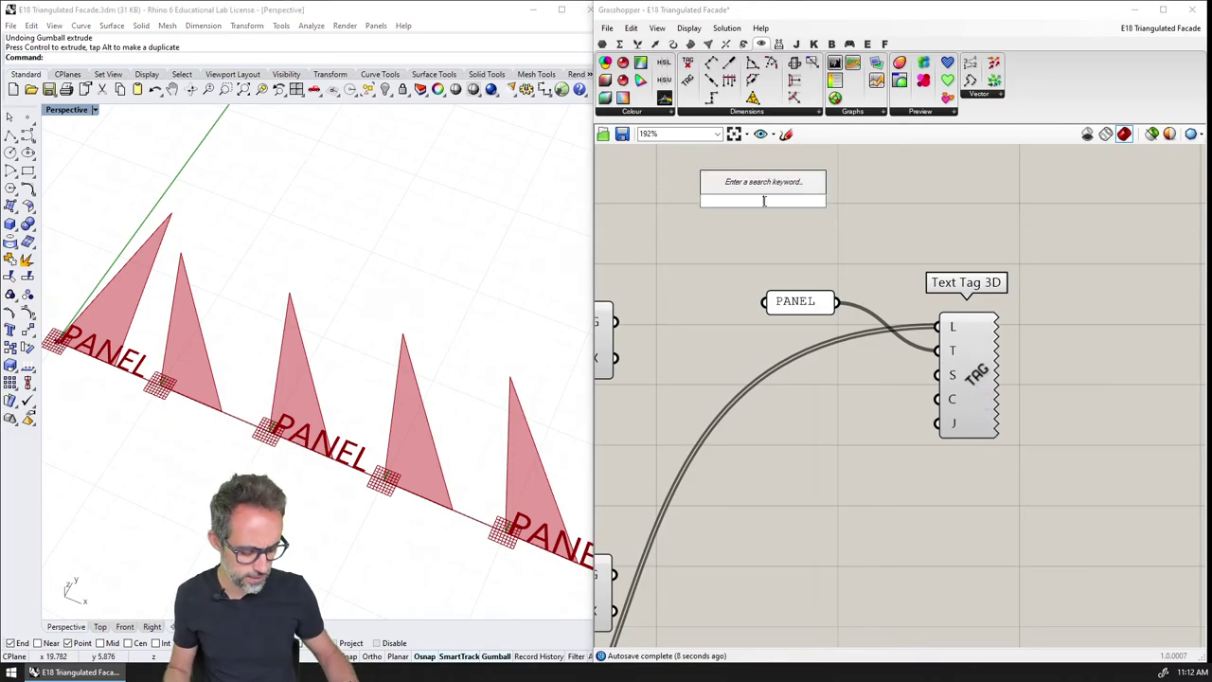
type("10.00")
key("BackSpace")
key("BackSpace")
key("BackSpace")
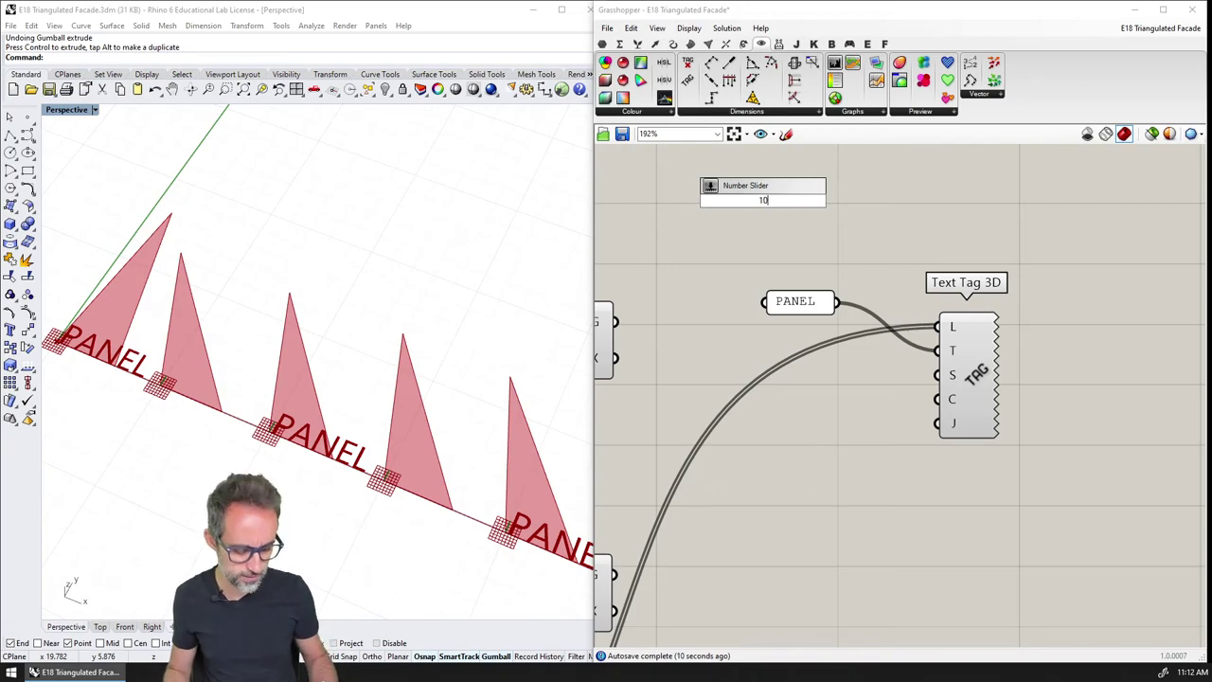
key("Return")
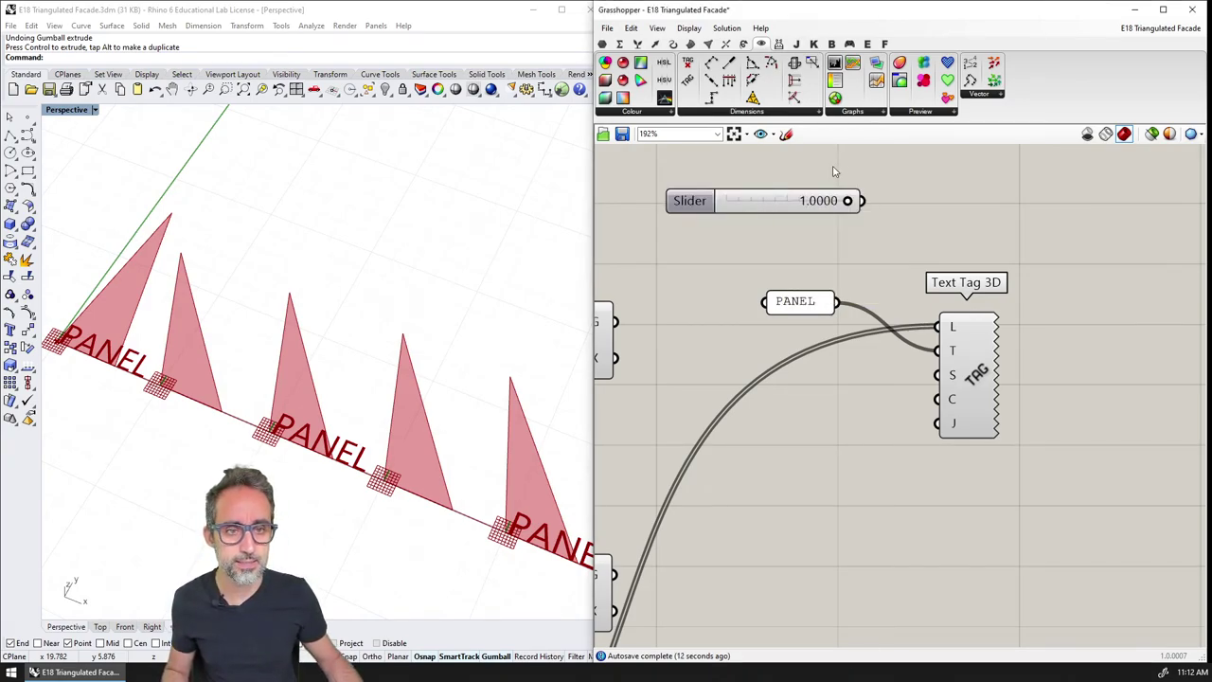
left_click_drag(861, 201, 937, 374)
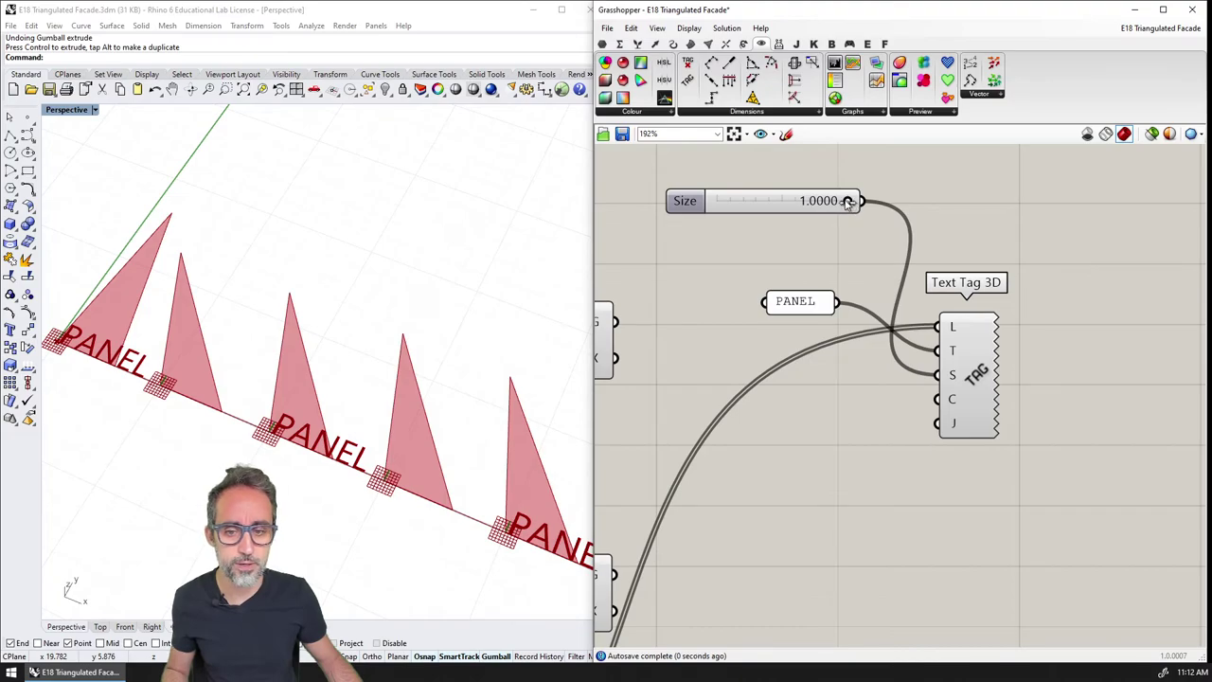
left_click_drag(848, 200, 781, 200)
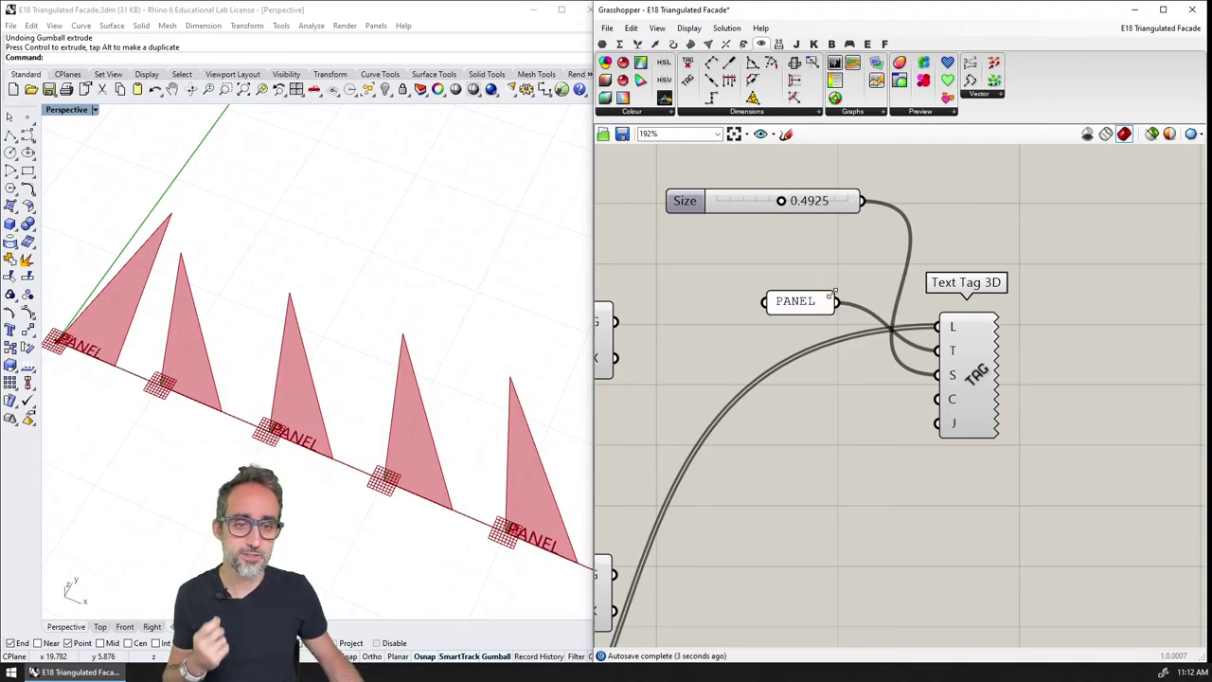
left_click(814, 305)
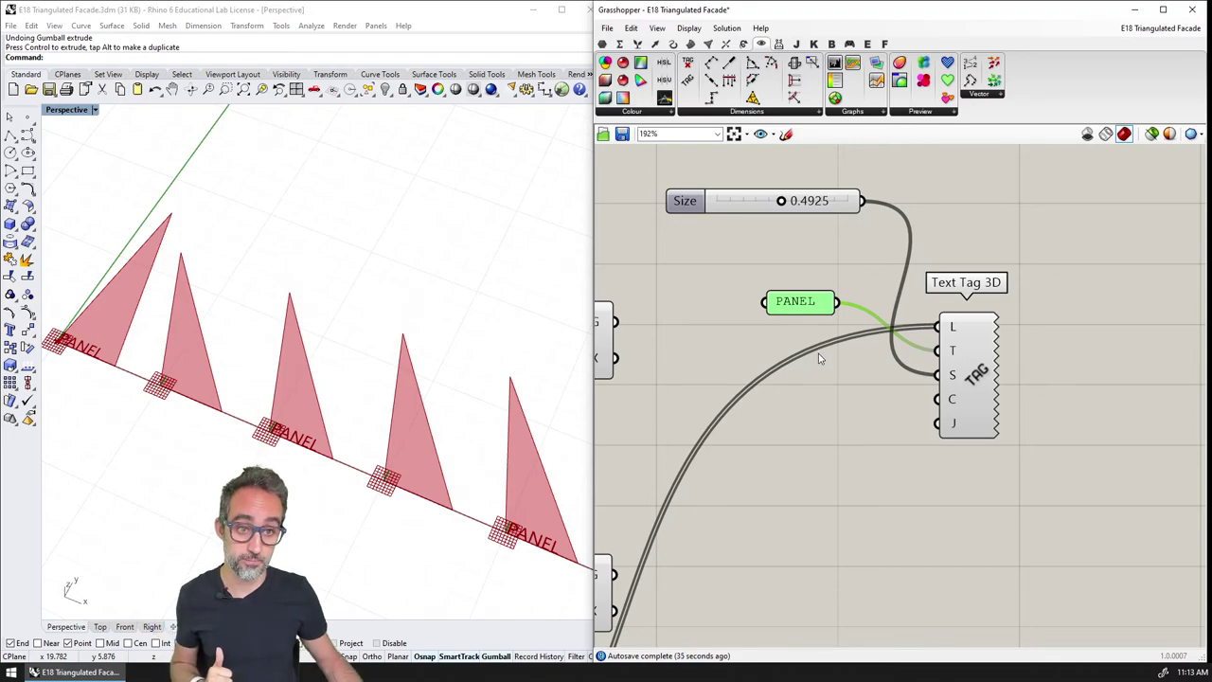
Delete the PANEL text panel feeding the Text Tag 3D.
scroll(820, 358, "down", 3)
left_click(880, 383)
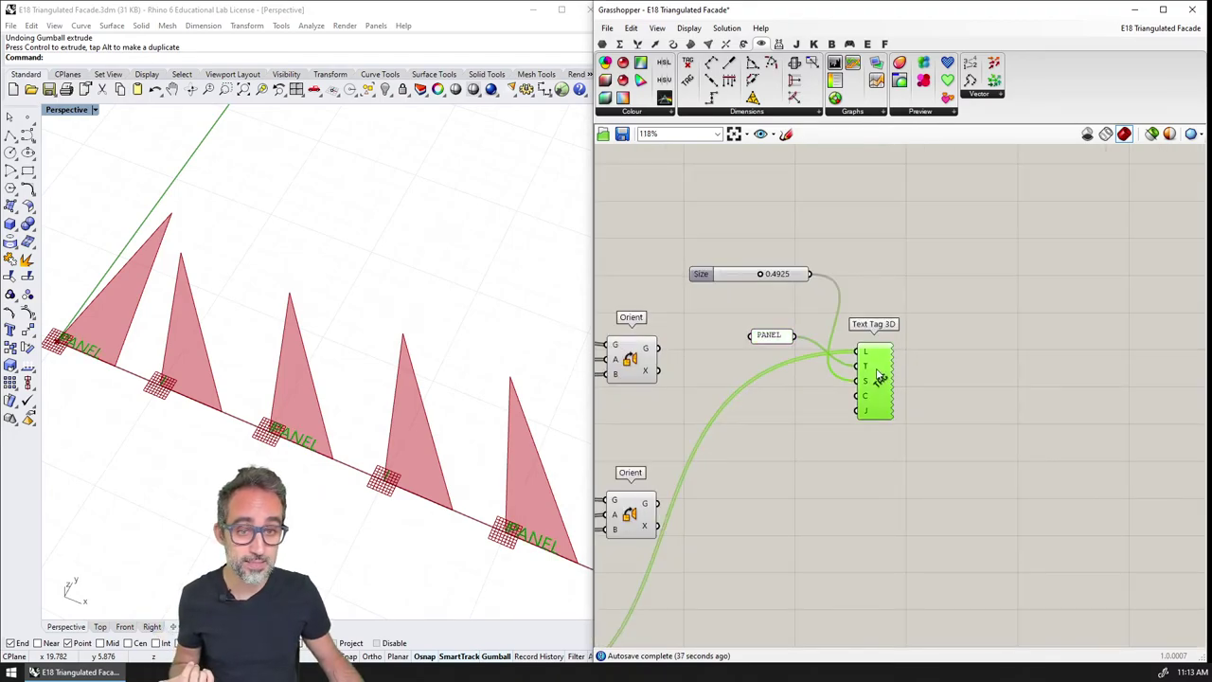
left_click(773, 336)
key("Delete")
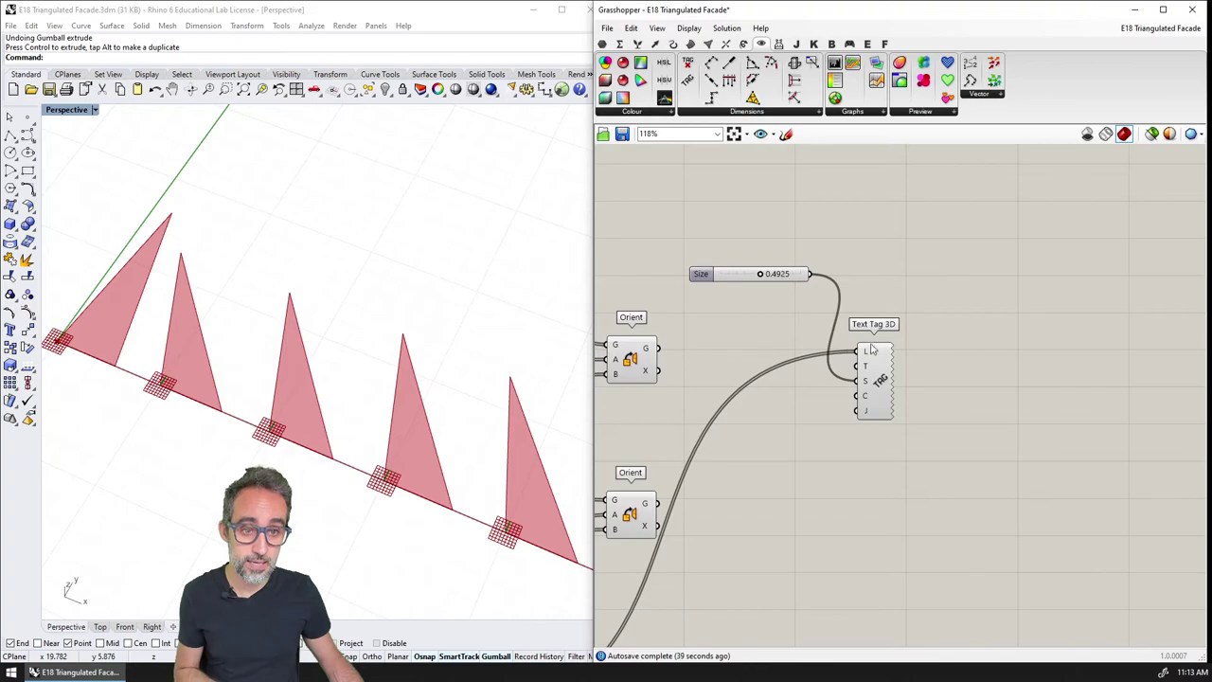
Show the Text component list under the Sets tab.
scroll(871, 350, "up", 2)
left_click(653, 45)
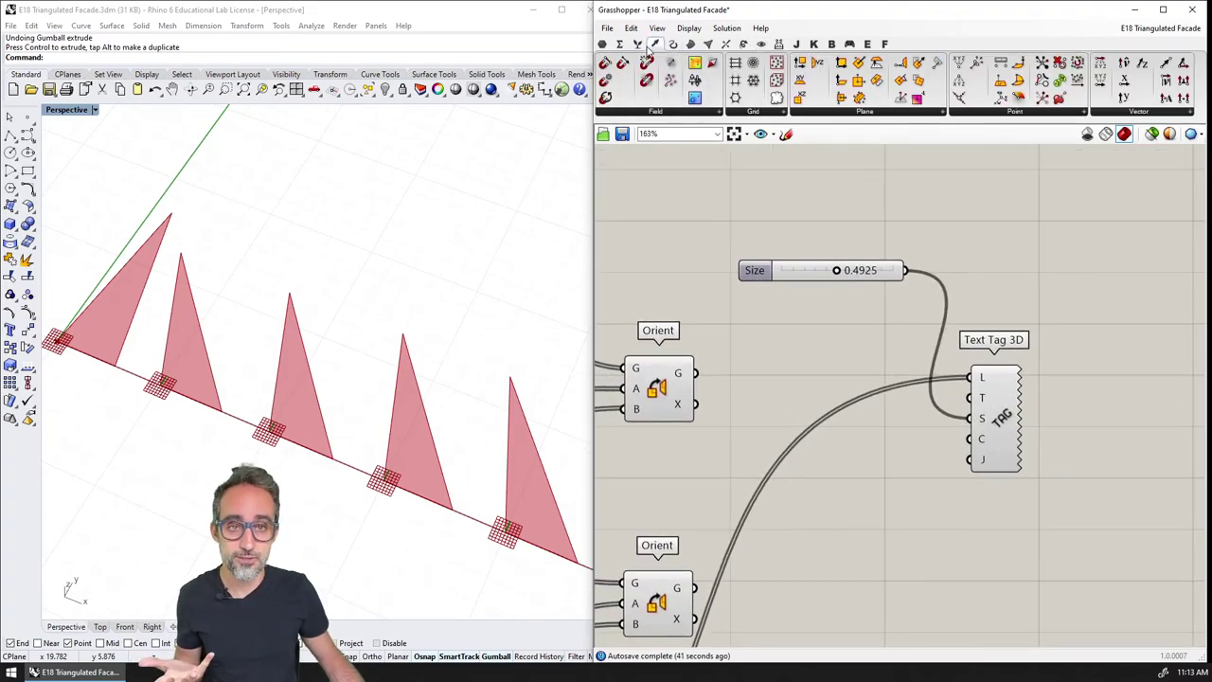
left_click(639, 45)
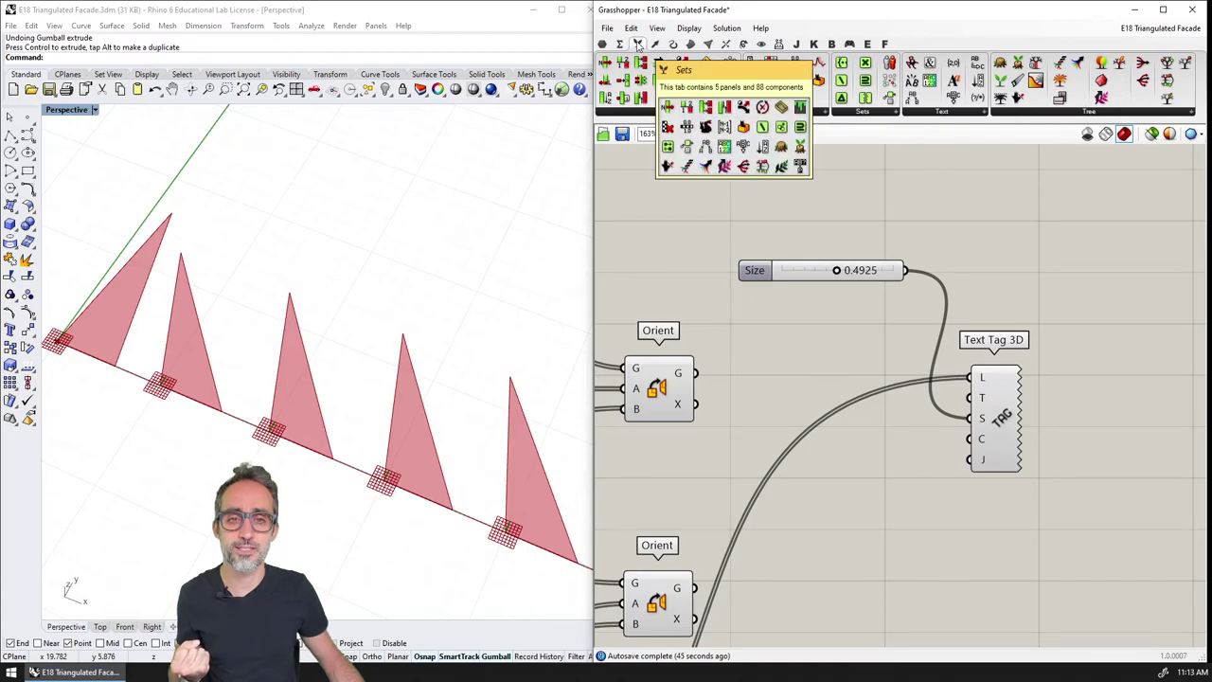
left_click(932, 115)
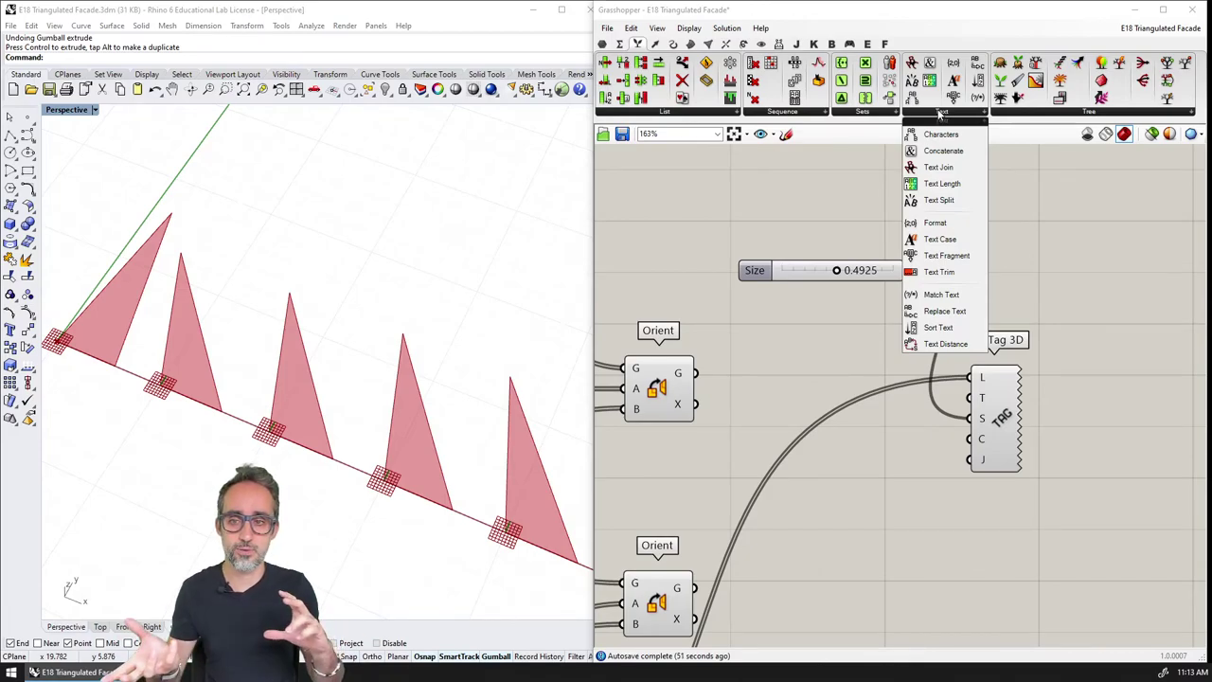
Place a Concatenate component from Sets > Text and position it on the canvas.
left_click(942, 151)
left_click(933, 168)
right_click_drag(933, 168, 892, 331)
scroll(892, 332, "up", 4)
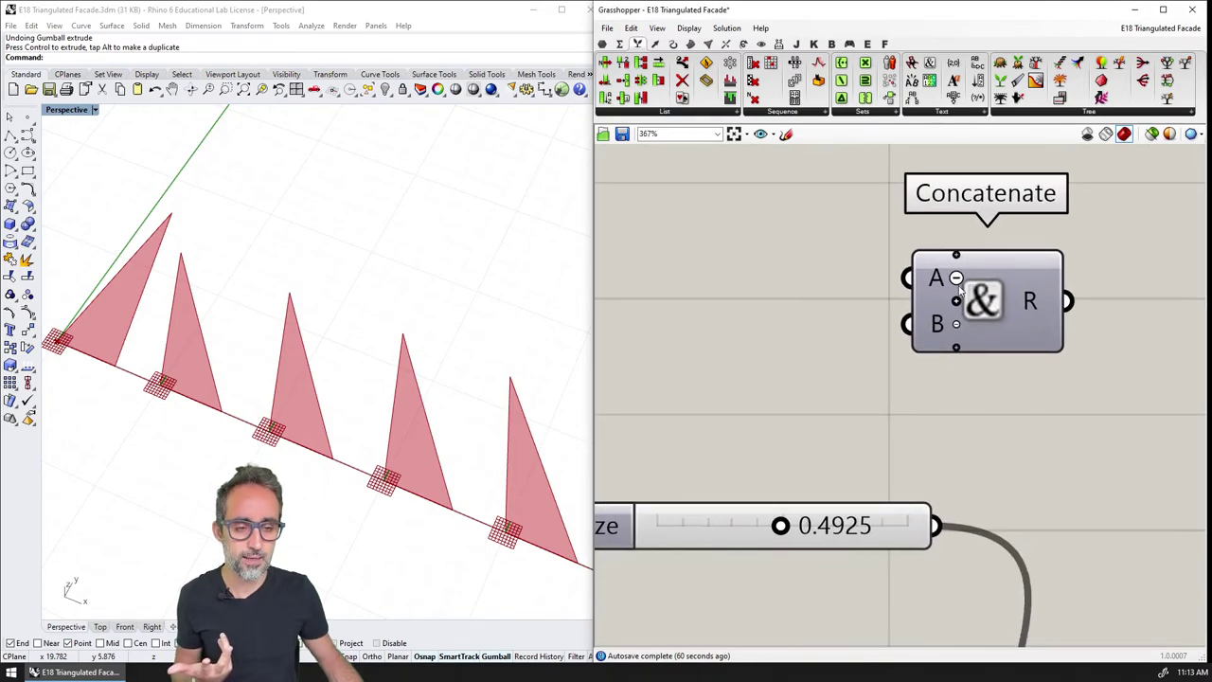
right_click_drag(940, 284, 983, 318)
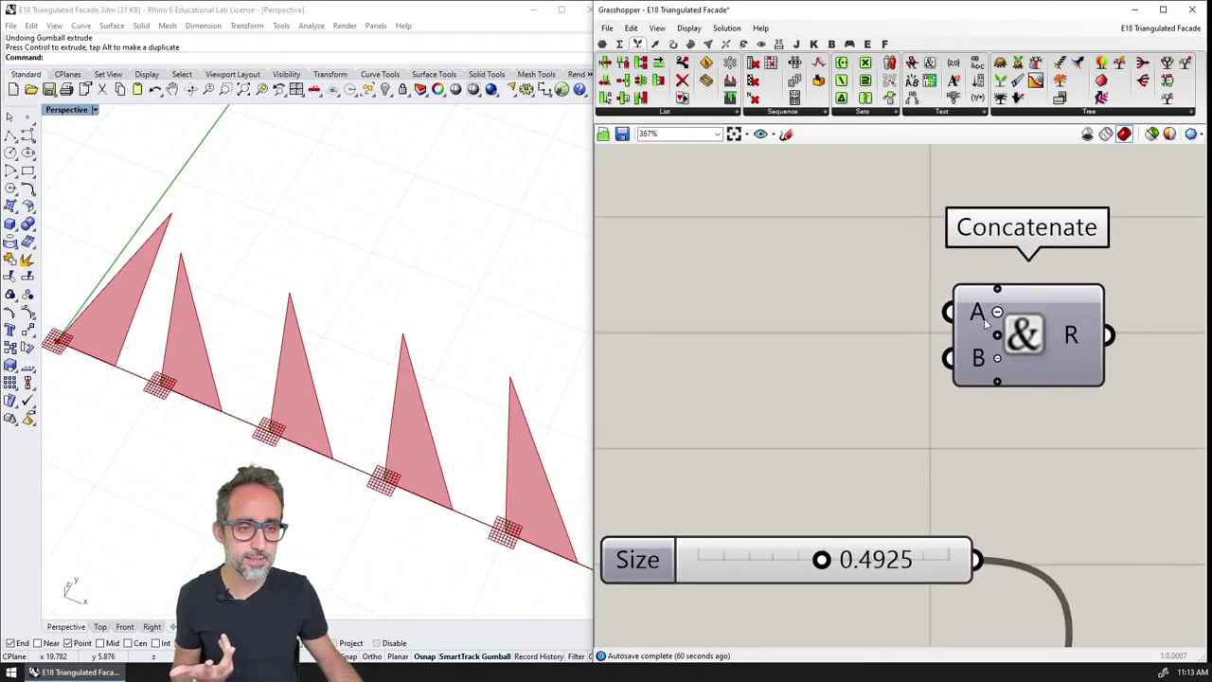
left_click_drag(984, 319, 950, 284)
Add a text panel reading B- and wire it into Concatenate's A input.
double_click(727, 228)
type("//")
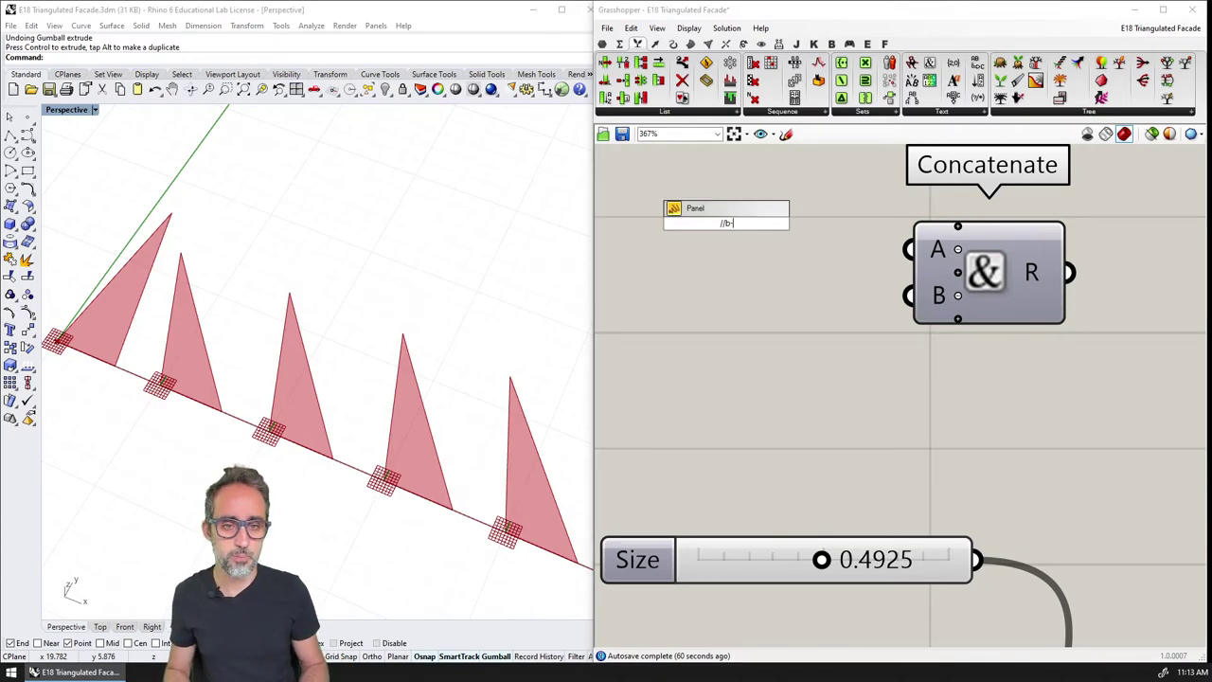
type("b")
key("Return")
right_click(756, 233)
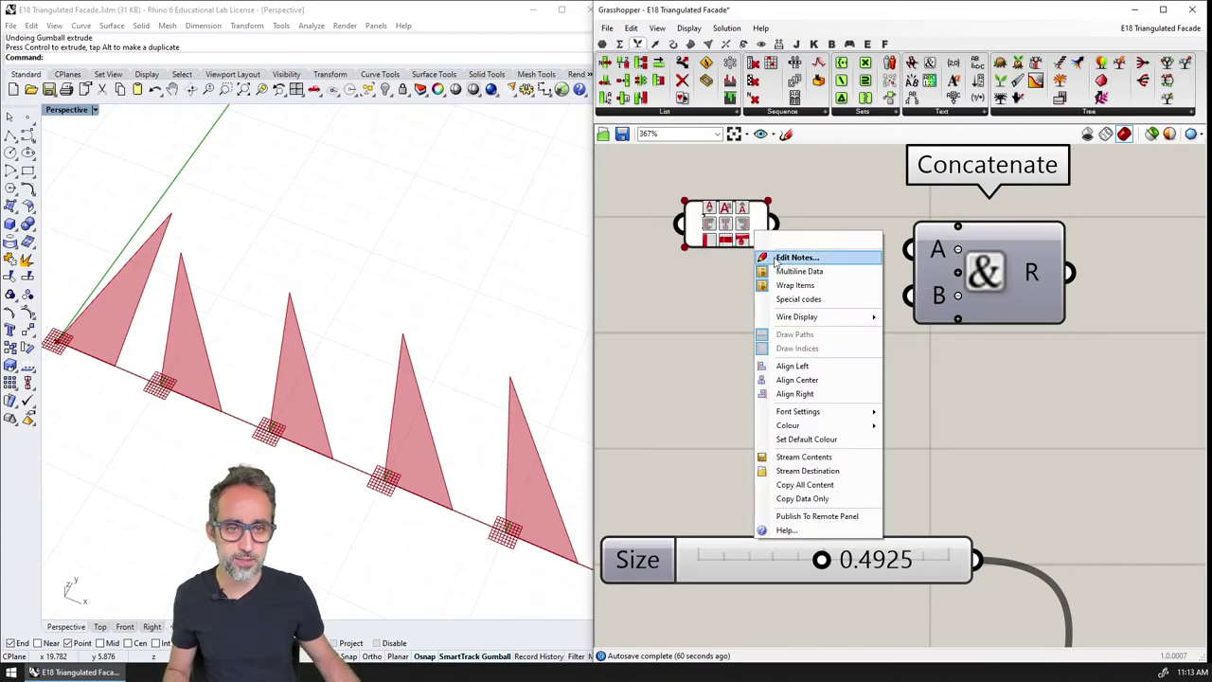
left_click(796, 256)
scroll(725, 238, "down", 2)
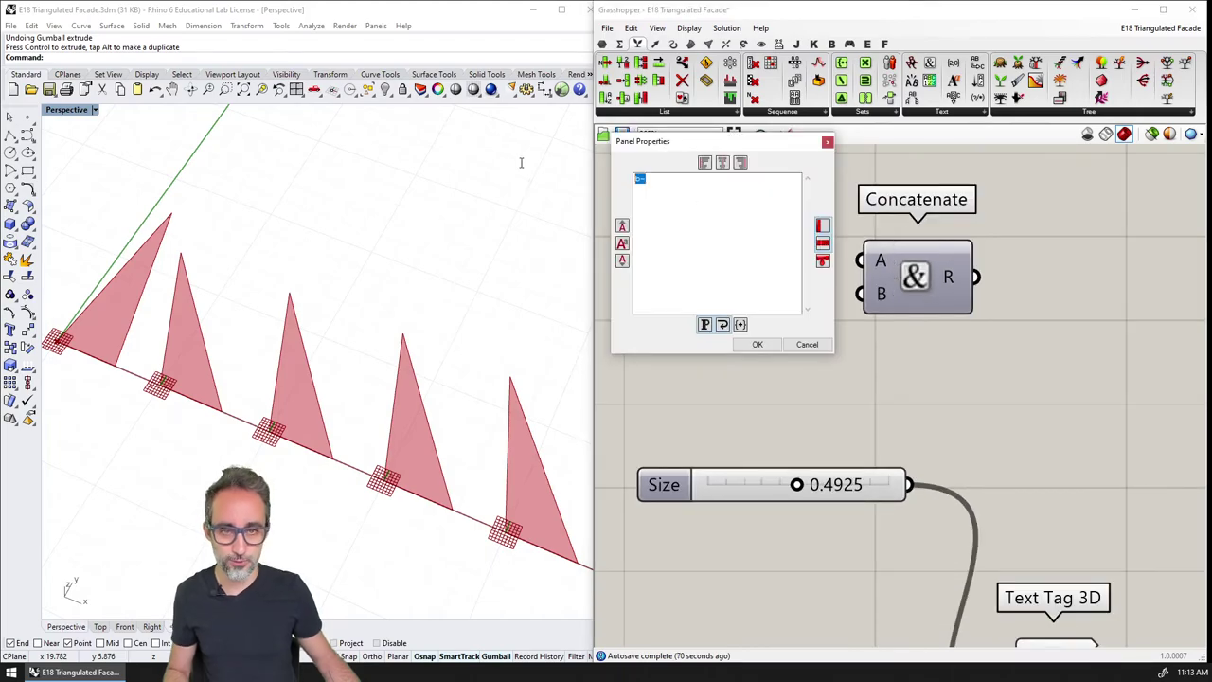
type("b")
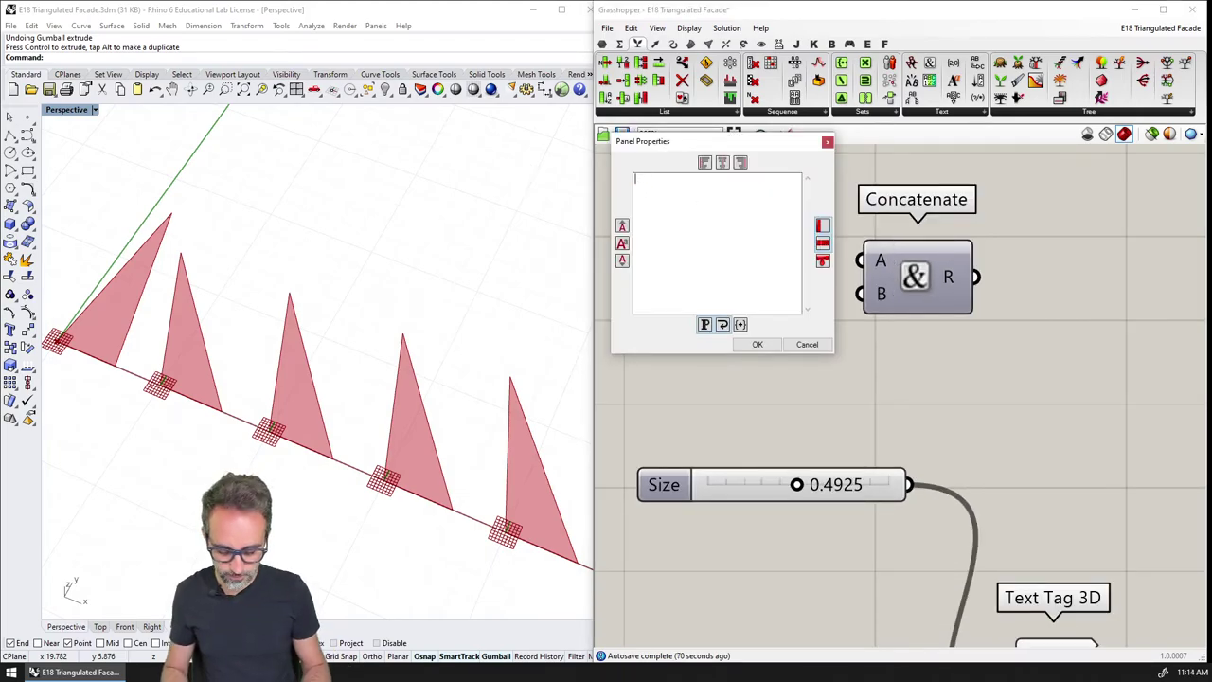
left_click(757, 344)
left_click_drag(762, 240, 914, 260)
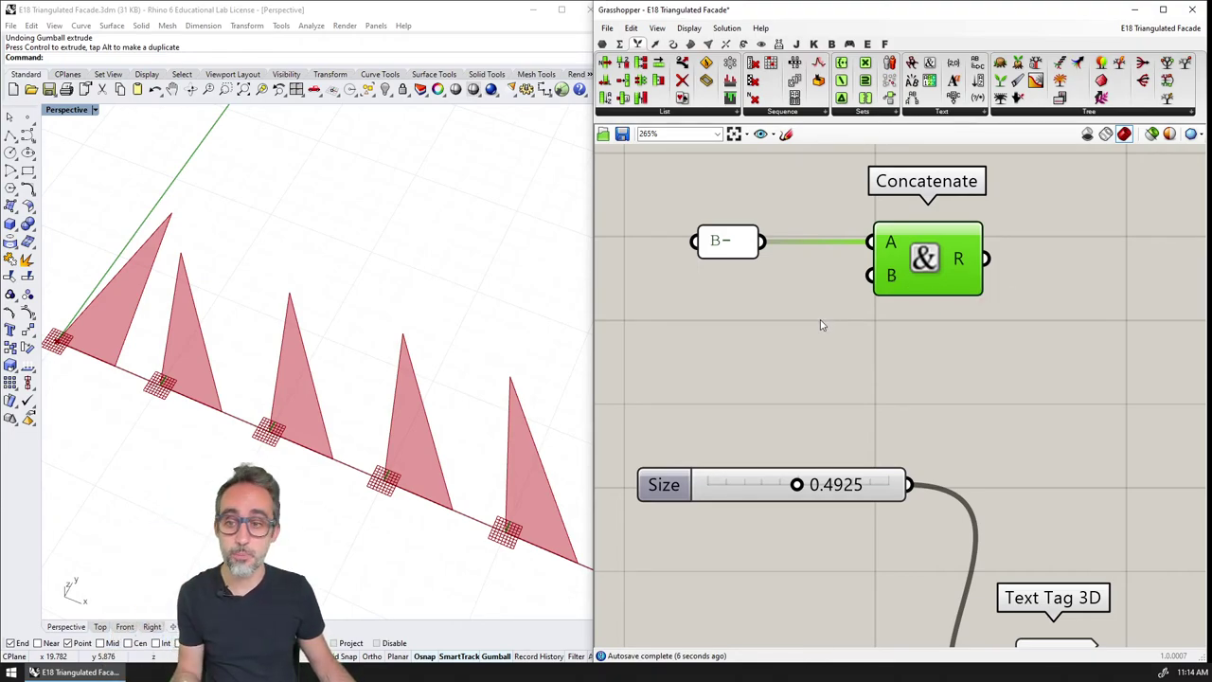
scroll(820, 323, "down", 5)
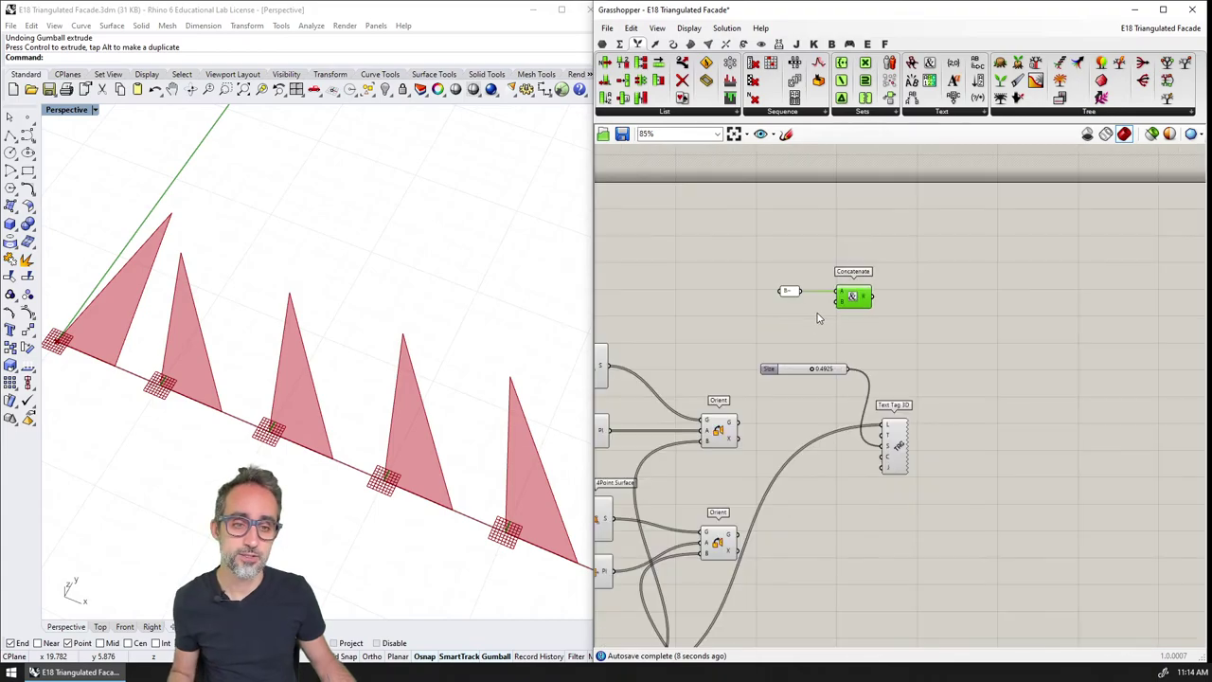
left_click_drag(947, 282, 851, 260)
Search SERI to place a Series component below the Concatenate.
left_click(841, 304)
double_click(841, 304)
type("SERI")
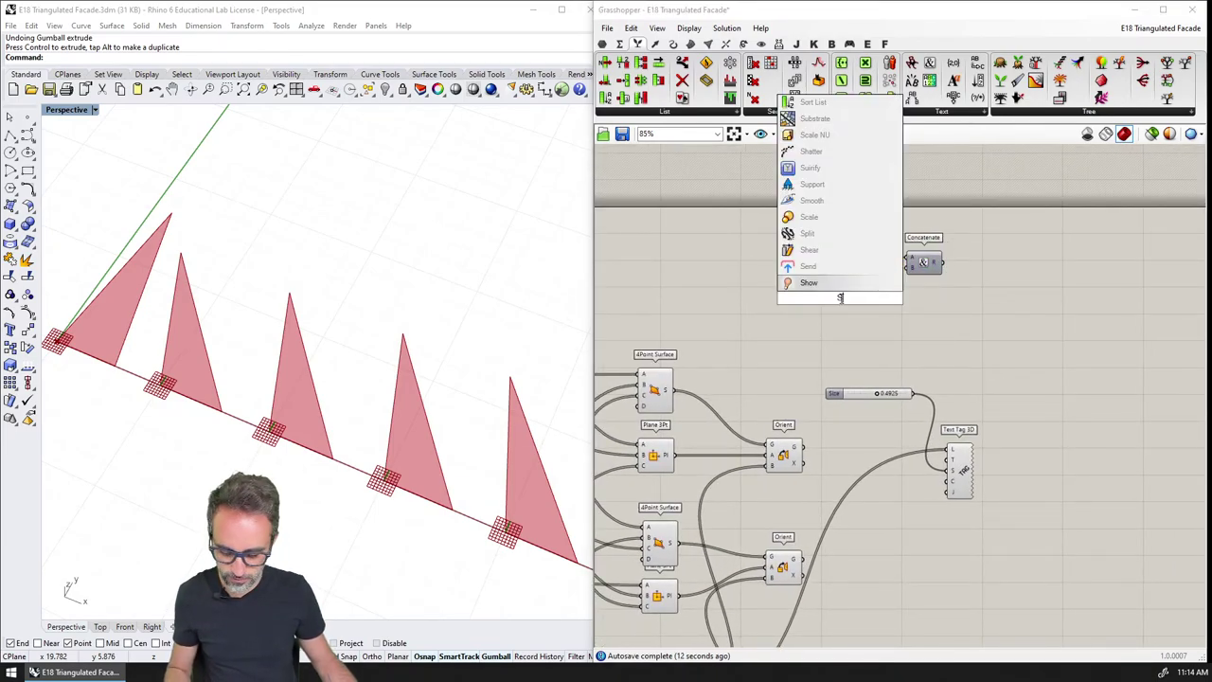
key("Return")
scroll(831, 297, "up", 3)
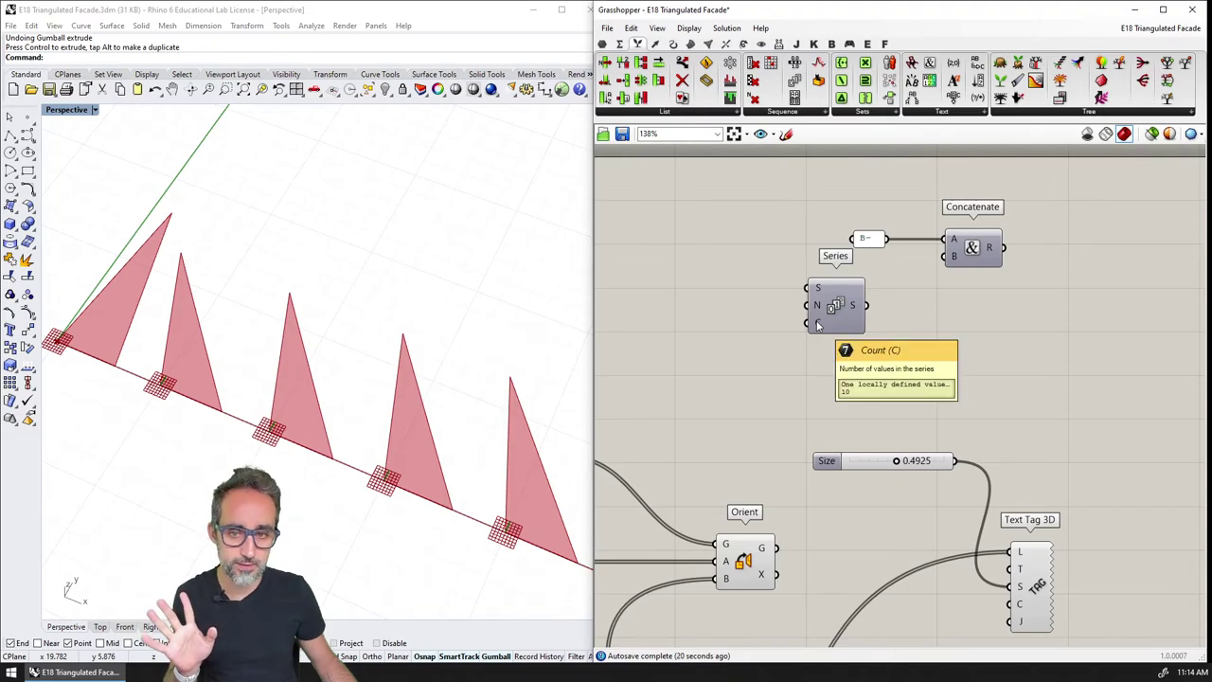
scroll(818, 325, "down", 8)
Pan to the right-hand components and begin adding a panel beside Series.
right_click(990, 352)
right_click(868, 365)
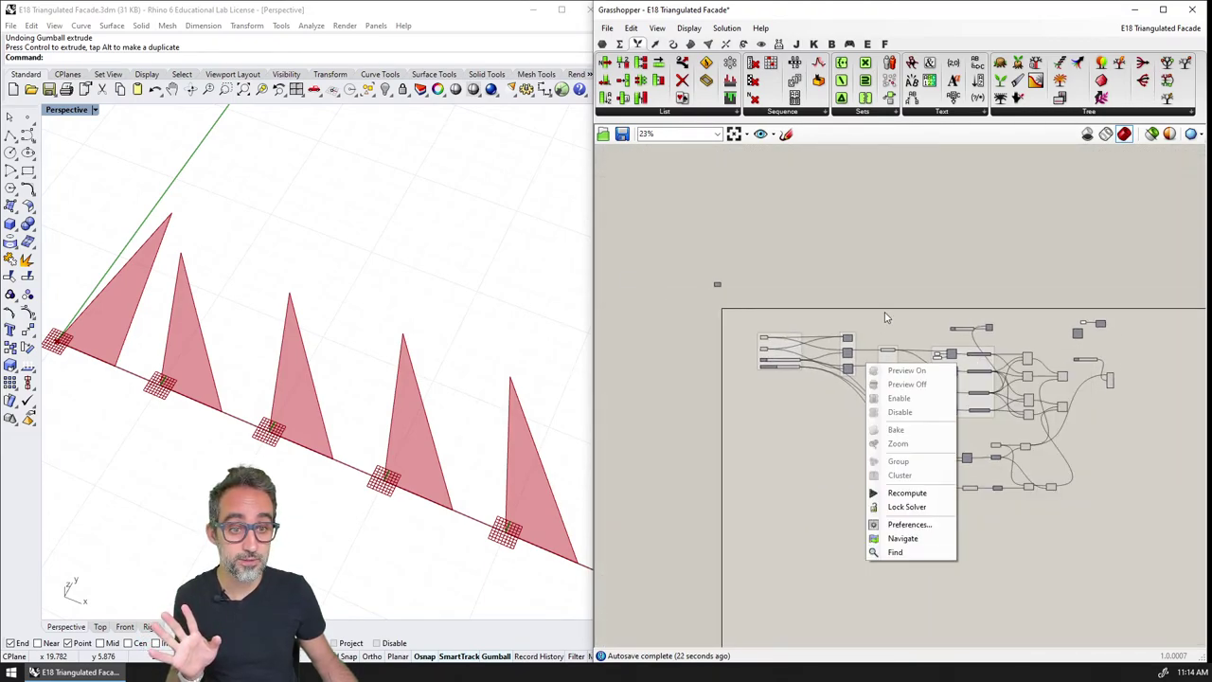
scroll(885, 317, "up", 4)
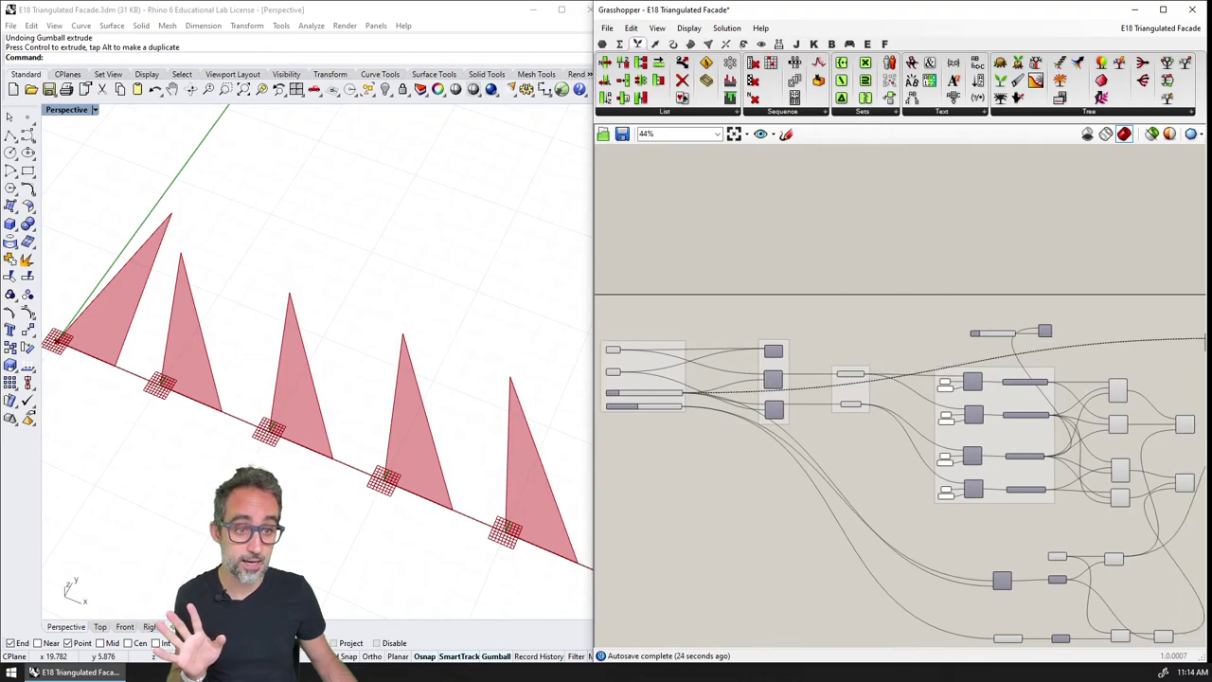
right_click_drag(1207, 346, 1000, 343)
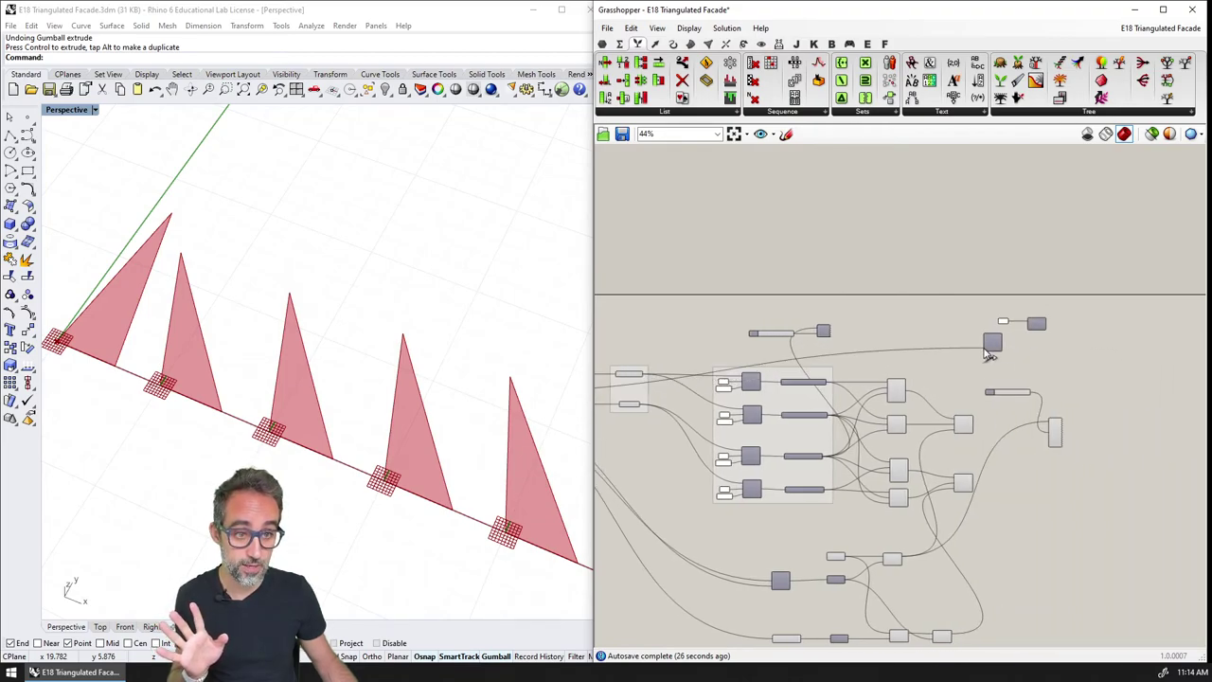
scroll(990, 352, "up", 5)
double_click(994, 350)
Add a panel previewing the Series output numbers 0–10, stretched to show all values.
type("PANE")
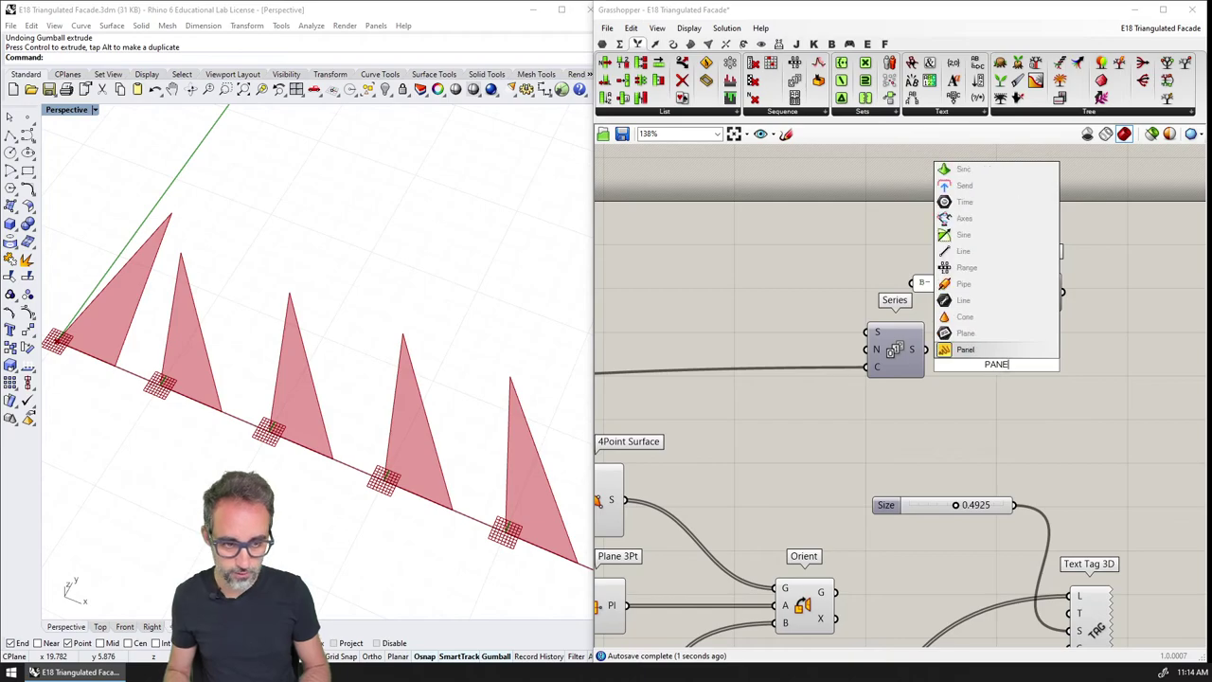
key("Return")
left_click_drag(927, 350, 966, 374)
right_click_drag(1061, 392, 959, 376)
left_click_drag(959, 402, 1023, 496)
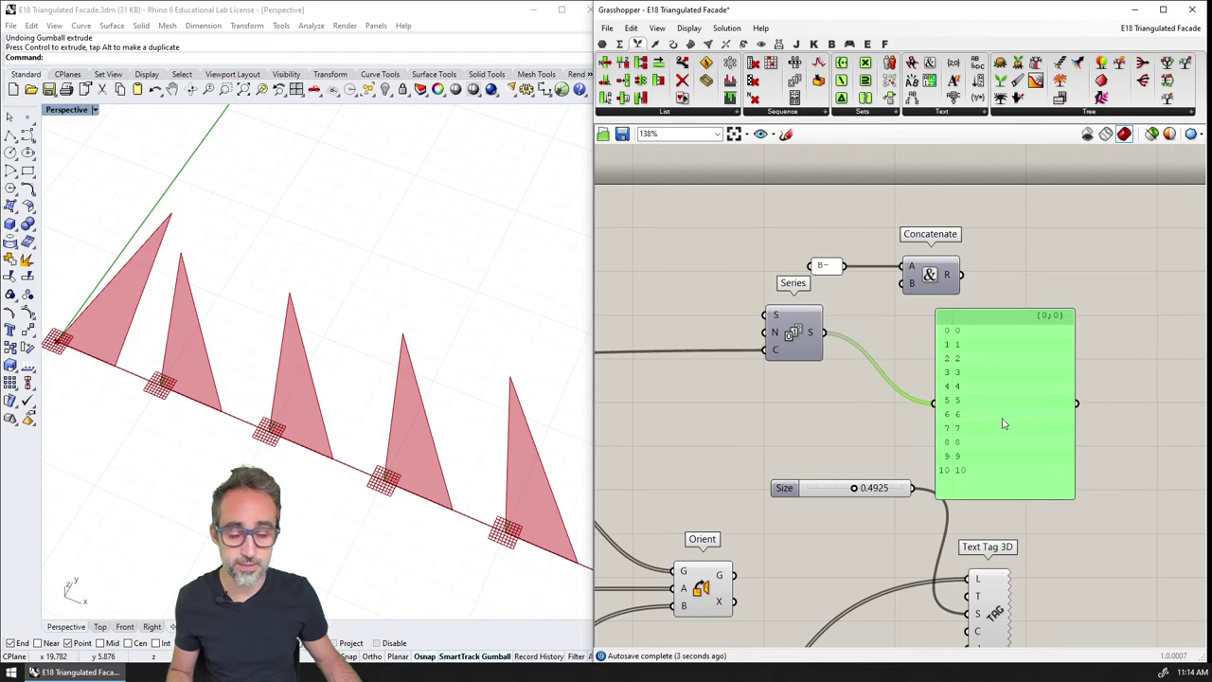
right_click_drag(1004, 423, 957, 413)
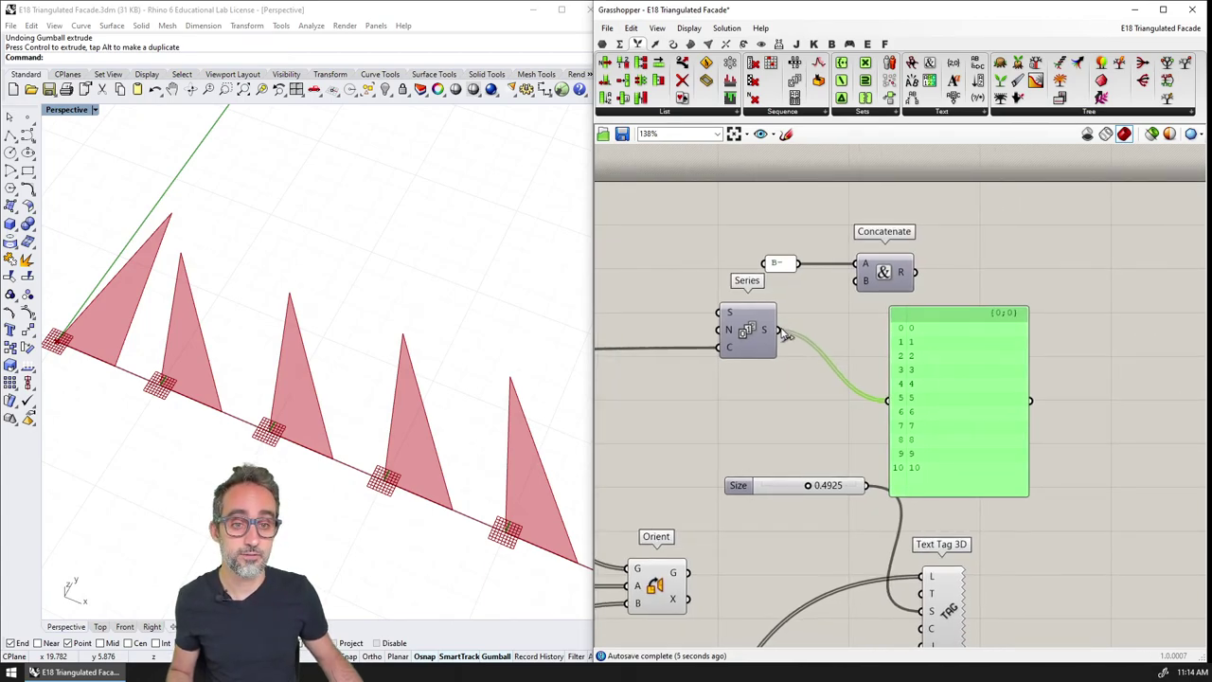
Feed Series into Concatenate's B input and use the B-0…B-10 labels as tag text.
left_click_drag(777, 329, 856, 281)
right_click_drag(897, 304, 811, 299)
left_click_drag(820, 268, 792, 395)
scroll(909, 396, "up", 1)
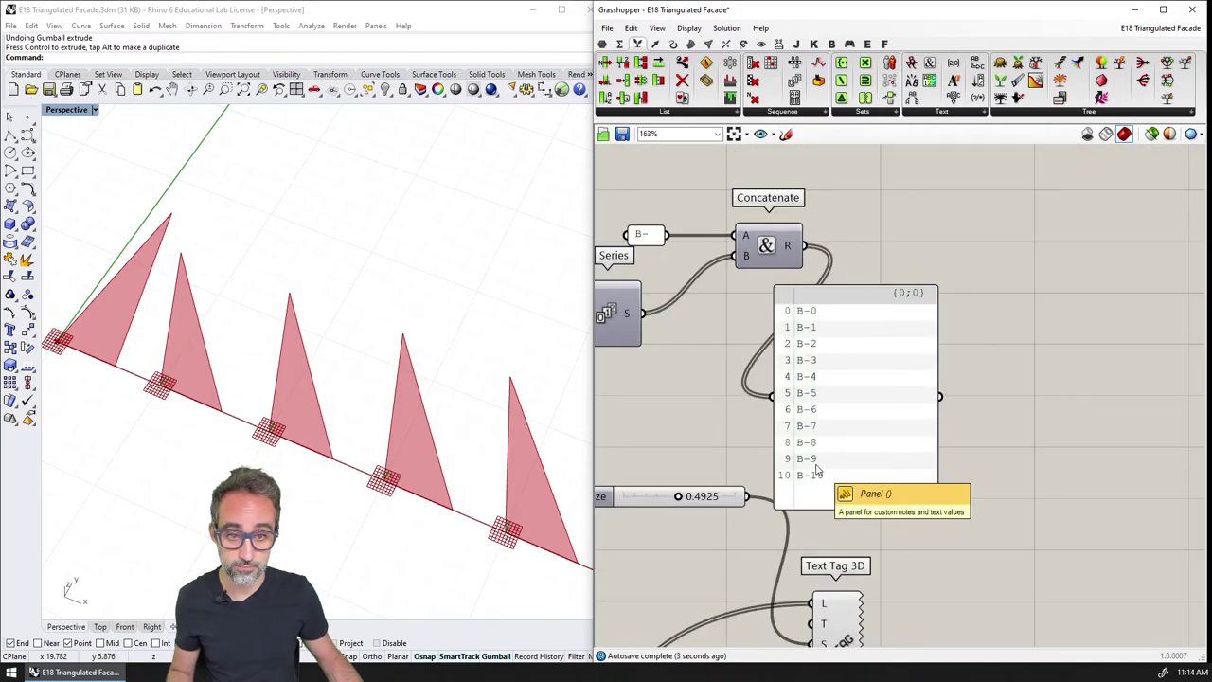
left_click_drag(818, 471, 980, 415)
right_click_drag(980, 416, 947, 369)
scroll(860, 317, "down", 1)
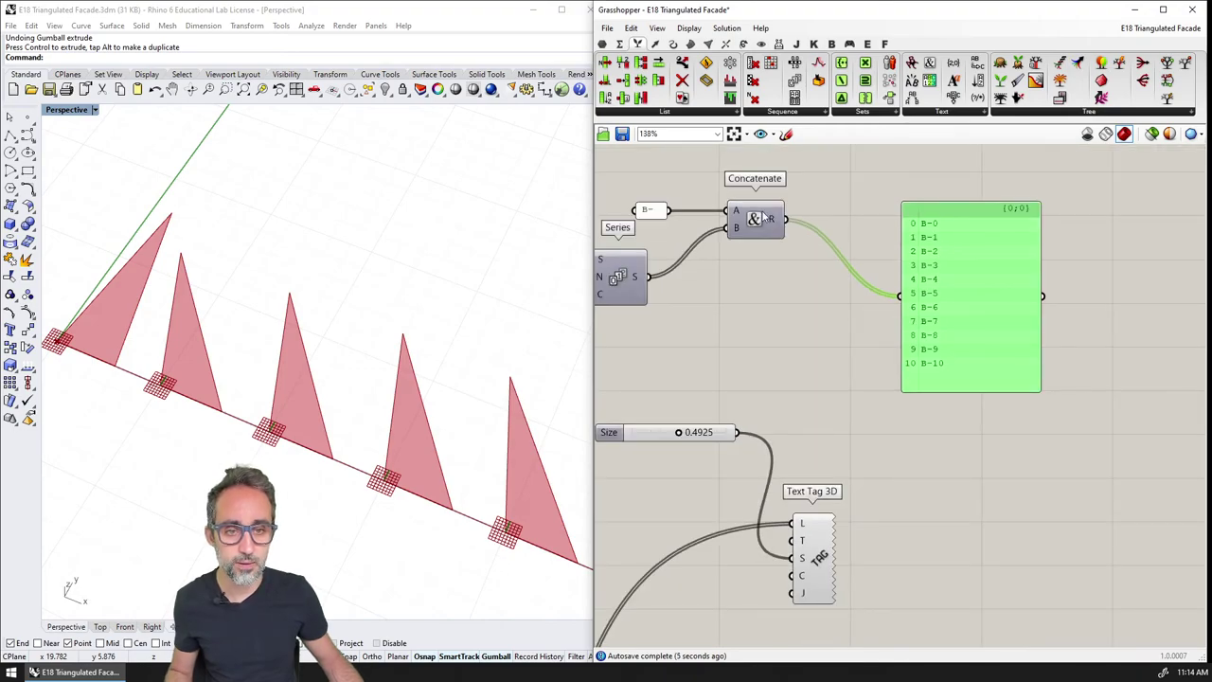
left_click_drag(784, 218, 793, 542)
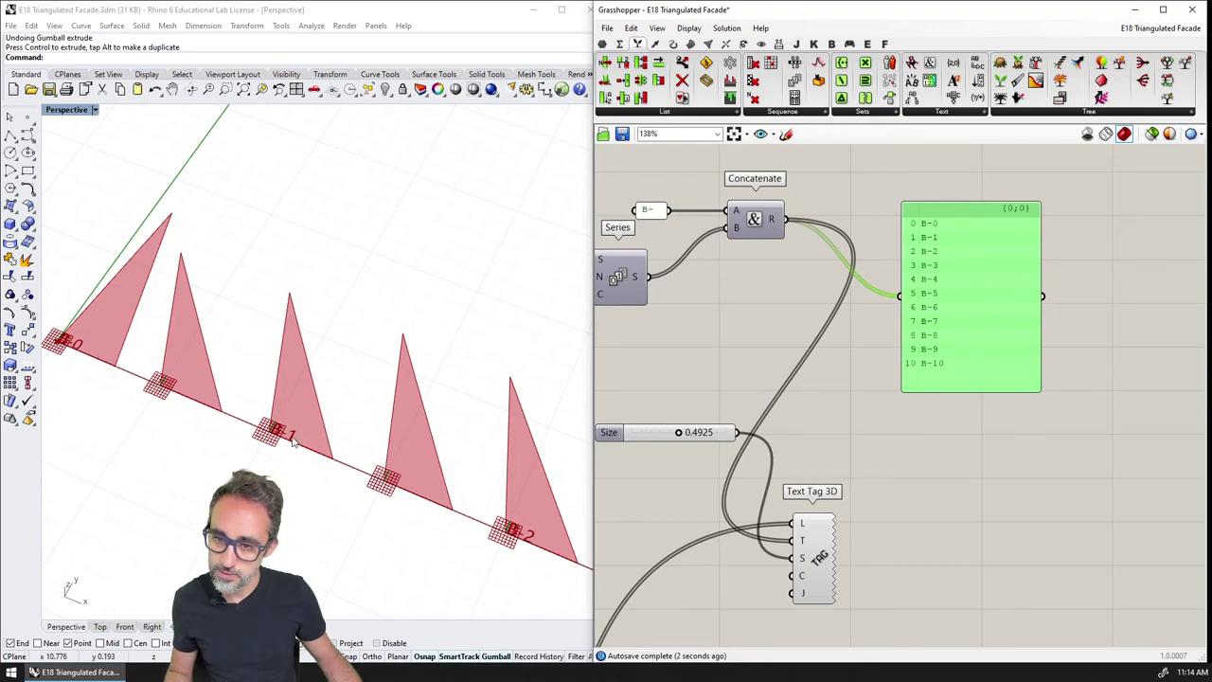
Raise the Size slider so the text tags grow to about 0.81.
left_click_drag(680, 434, 708, 433)
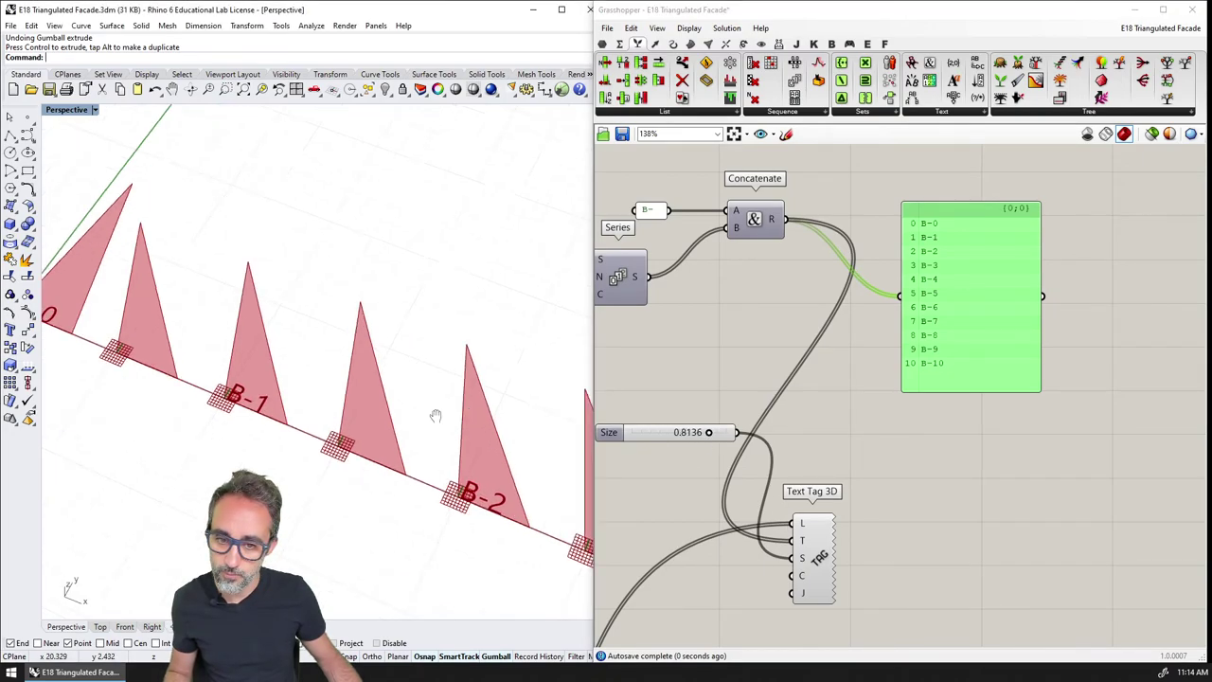
scroll(398, 397, "down", 5)
scroll(359, 388, "up", 10)
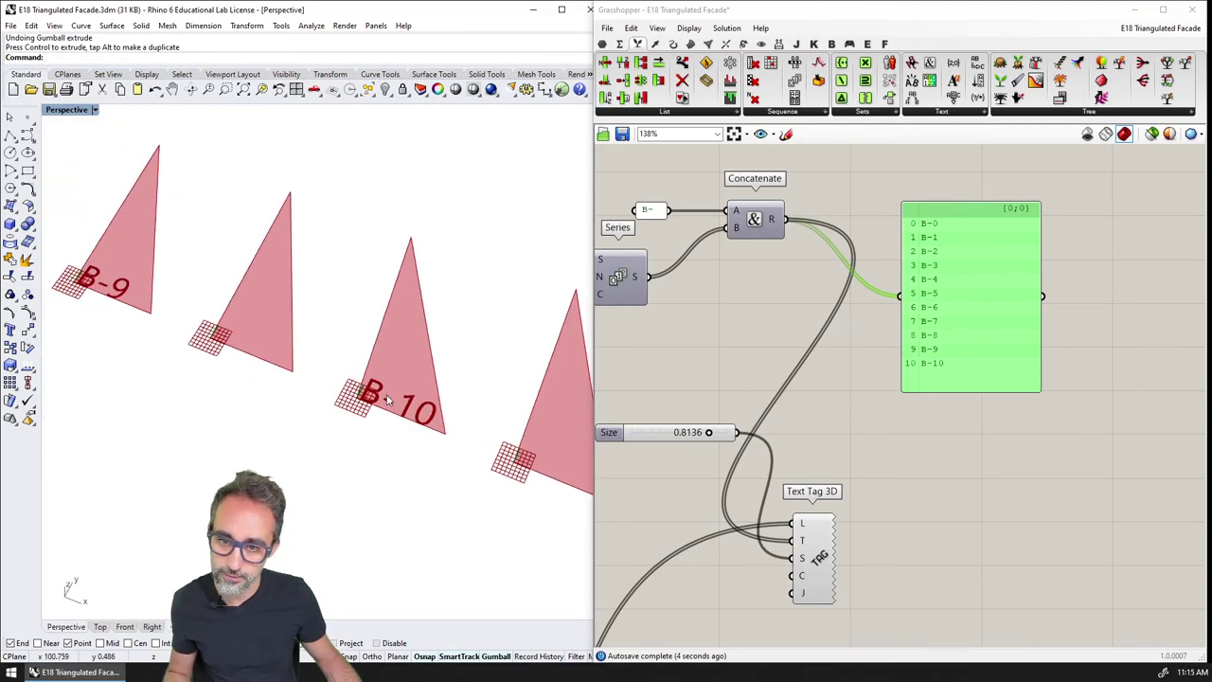
scroll(858, 343, "down", 4)
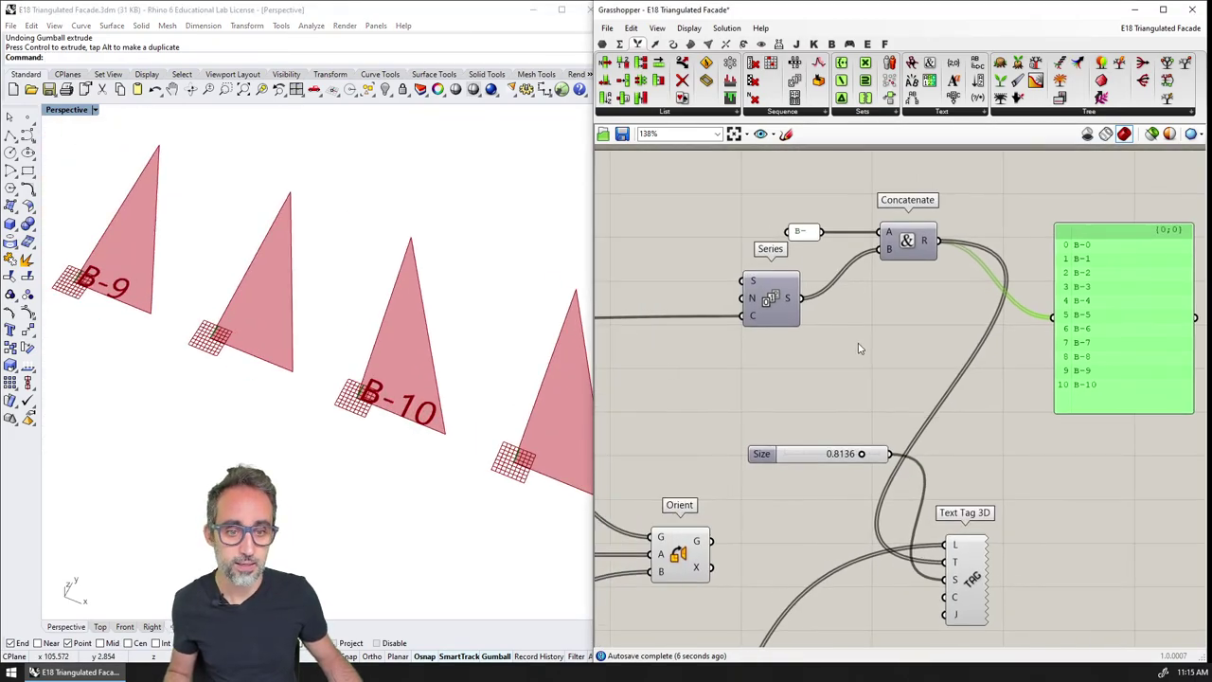
scroll(874, 358, "up", 3)
Move the duplicated Text Tag 3D down beside the lower Orient component.
left_click(880, 374)
left_click_drag(880, 374, 884, 529)
left_click(864, 301)
scroll(884, 528, "down", 3)
Place the copied slider and tag beside Orient and wire Move into its L input.
right_click_drag(747, 504, 811, 467)
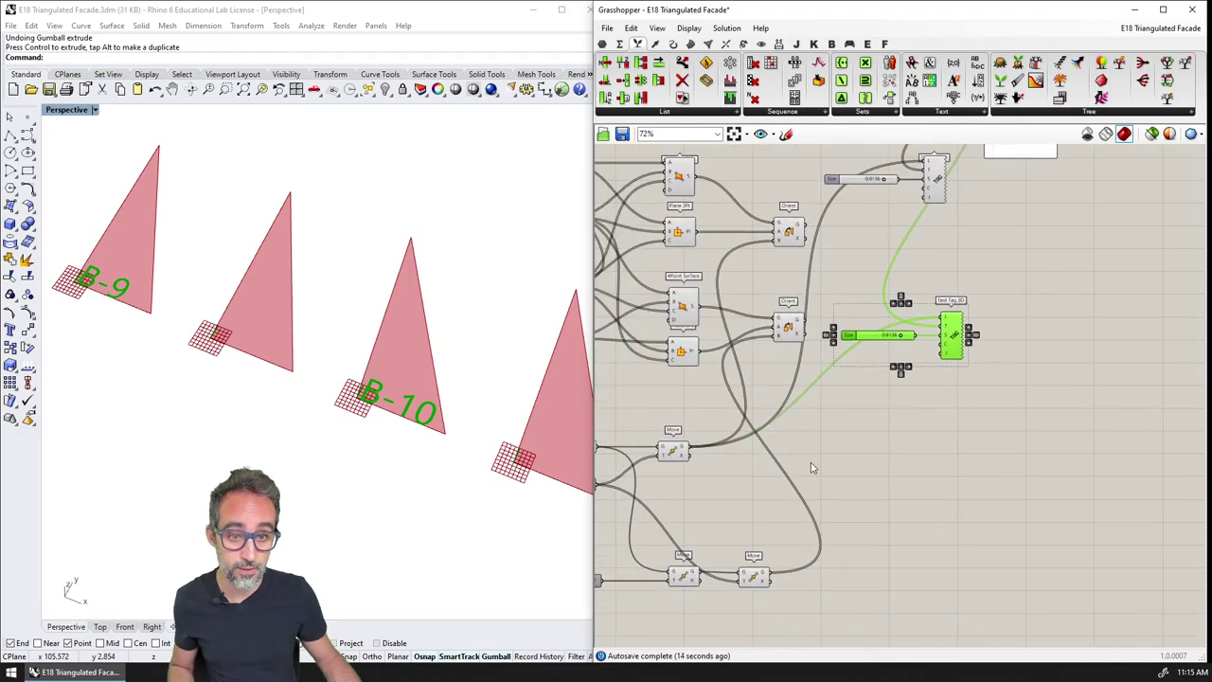
left_click_drag(776, 575, 942, 322)
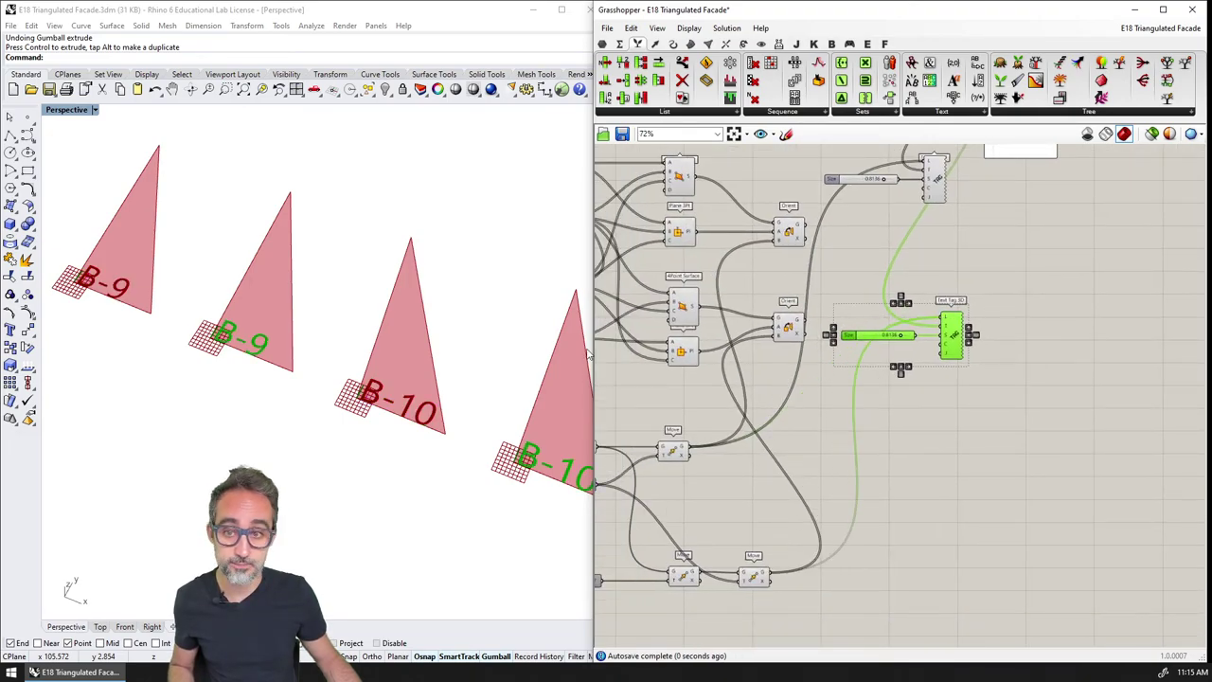
scroll(374, 372, "down", 3)
scroll(316, 400, "down", 3)
scroll(312, 379, "up", 6)
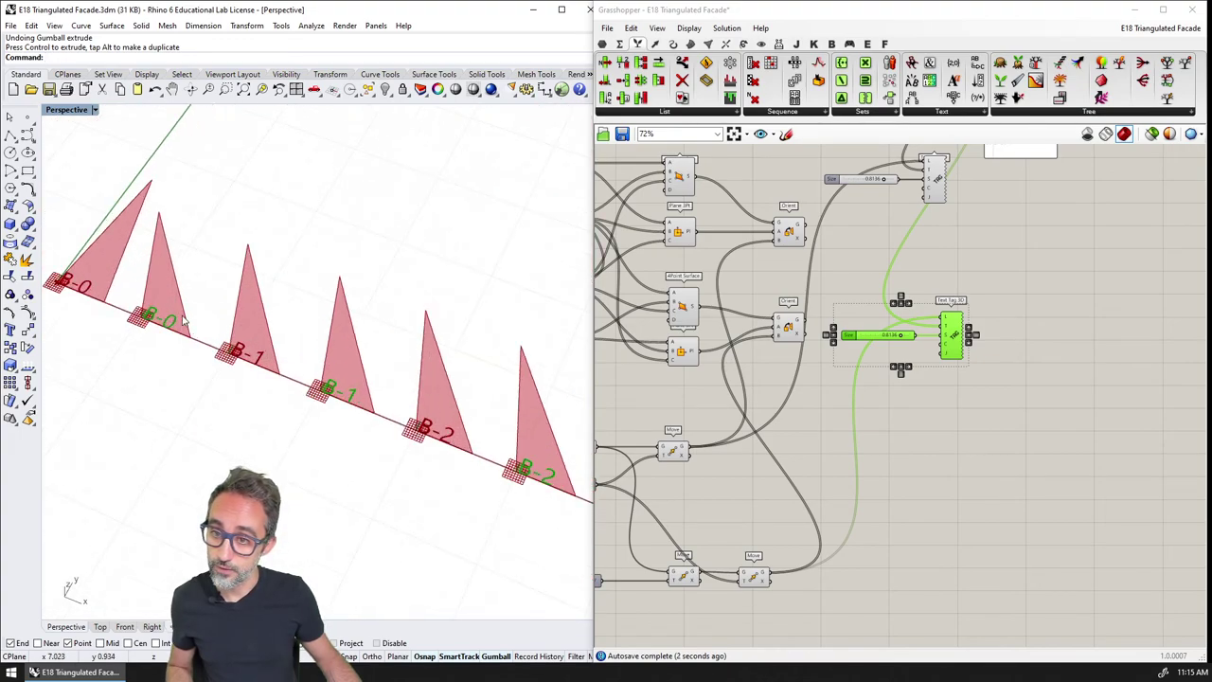
Duplicate the B- panel and Concatenate below the originals and edit the copy's prefix to T-.
left_click(1033, 335)
right_click_drag(1033, 335, 947, 506)
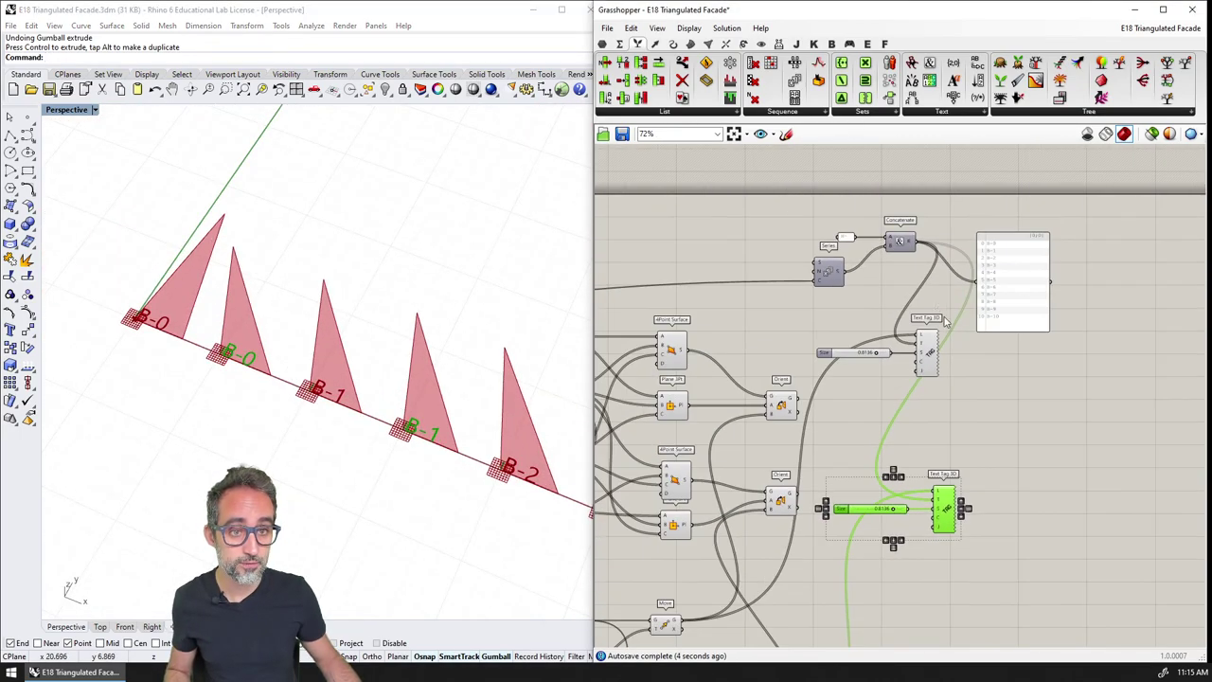
left_click_drag(920, 213, 822, 287)
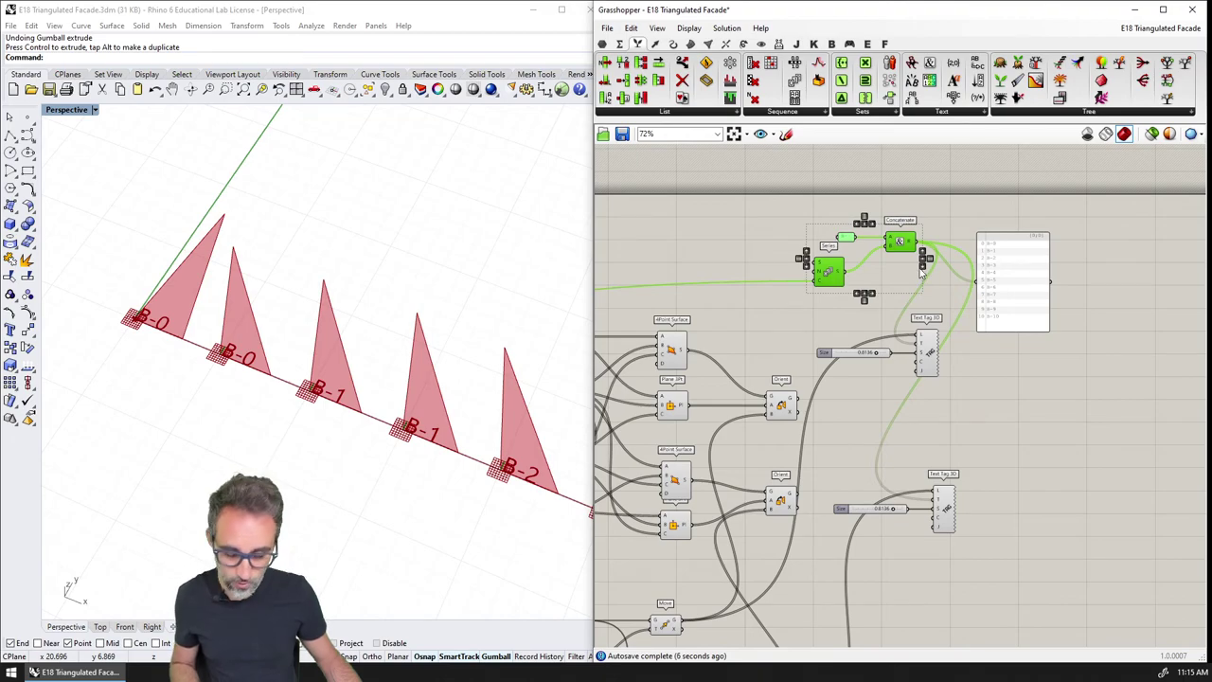
left_click(937, 270)
left_click_drag(940, 207, 835, 265)
scroll(866, 242, "up", 3)
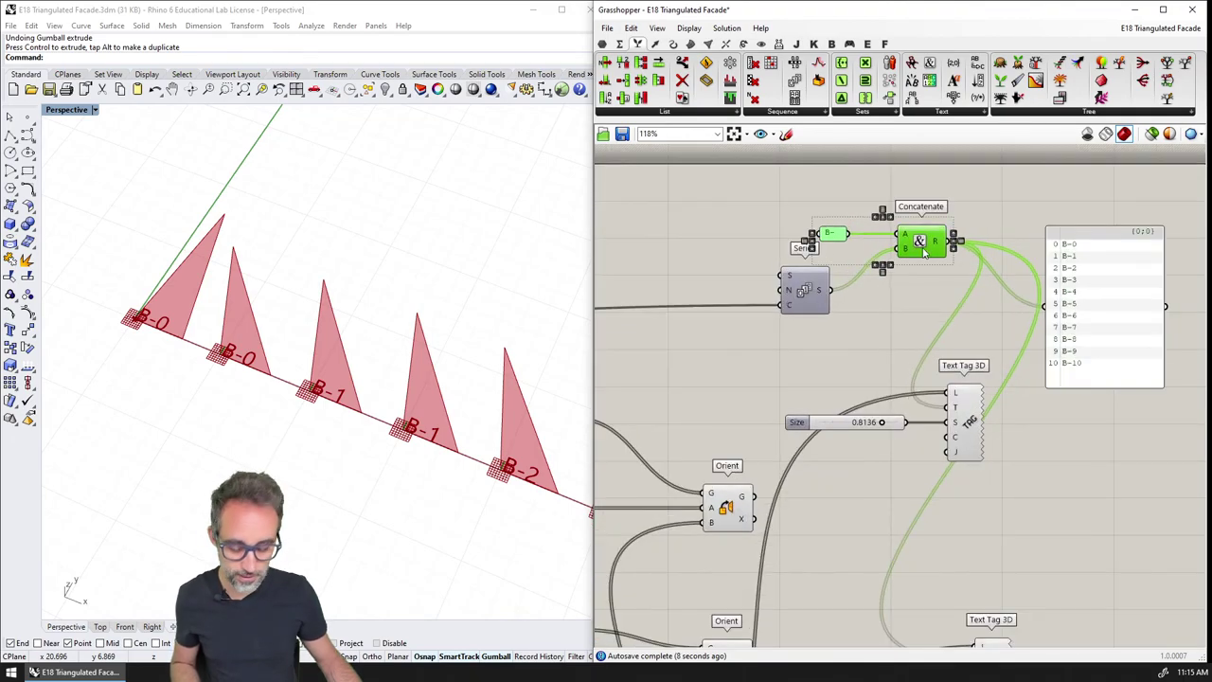
left_click_drag(925, 251, 918, 354, "alt")
left_click(845, 352)
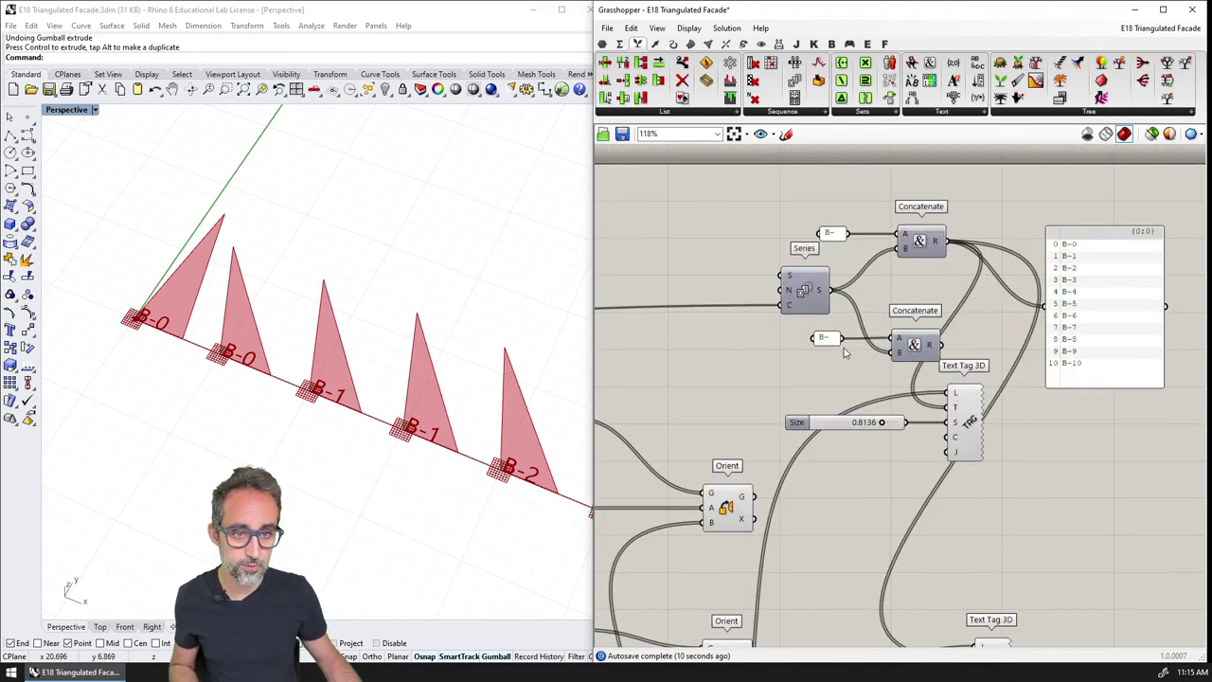
double_click(825, 341)
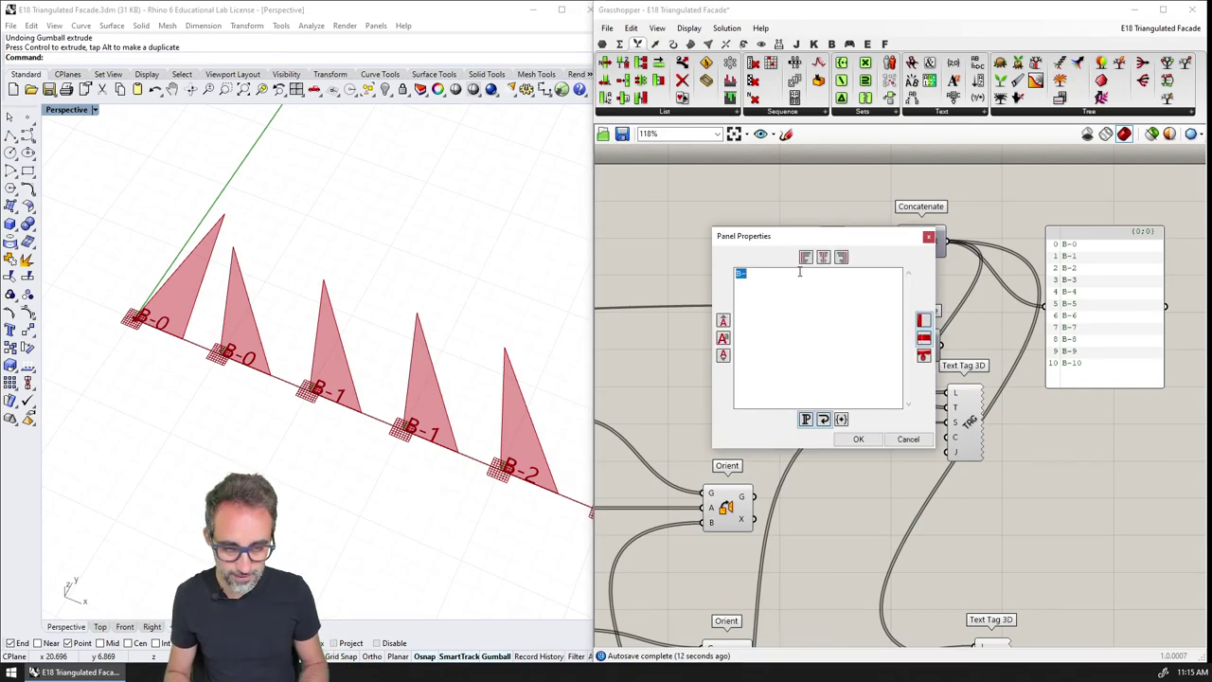
Feed the T- prefixed labels into the second Text Tag to tag the second triangle row.
left_click(858, 439)
scroll(858, 379, "down", 1)
right_click_drag(897, 278, 838, 225)
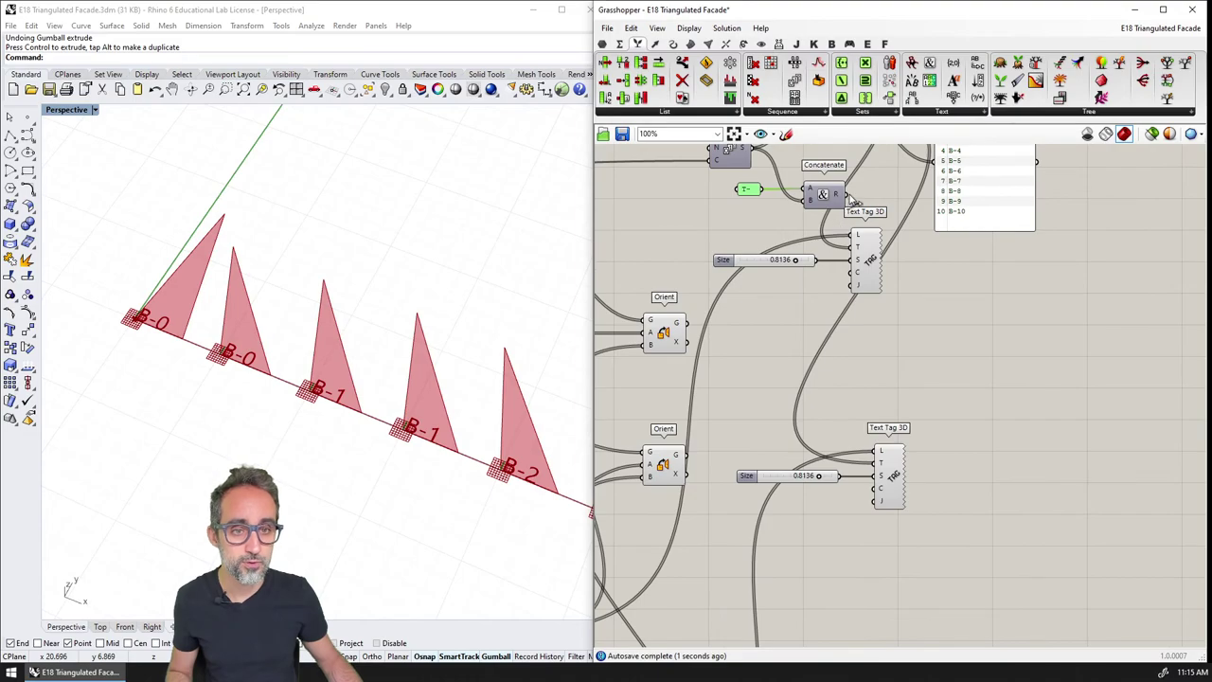
left_click_drag(846, 195, 876, 462)
Rearrange the label panel, Size sliders and Text Tags so the two tag components sit together.
right_click_drag(876, 347, 862, 480)
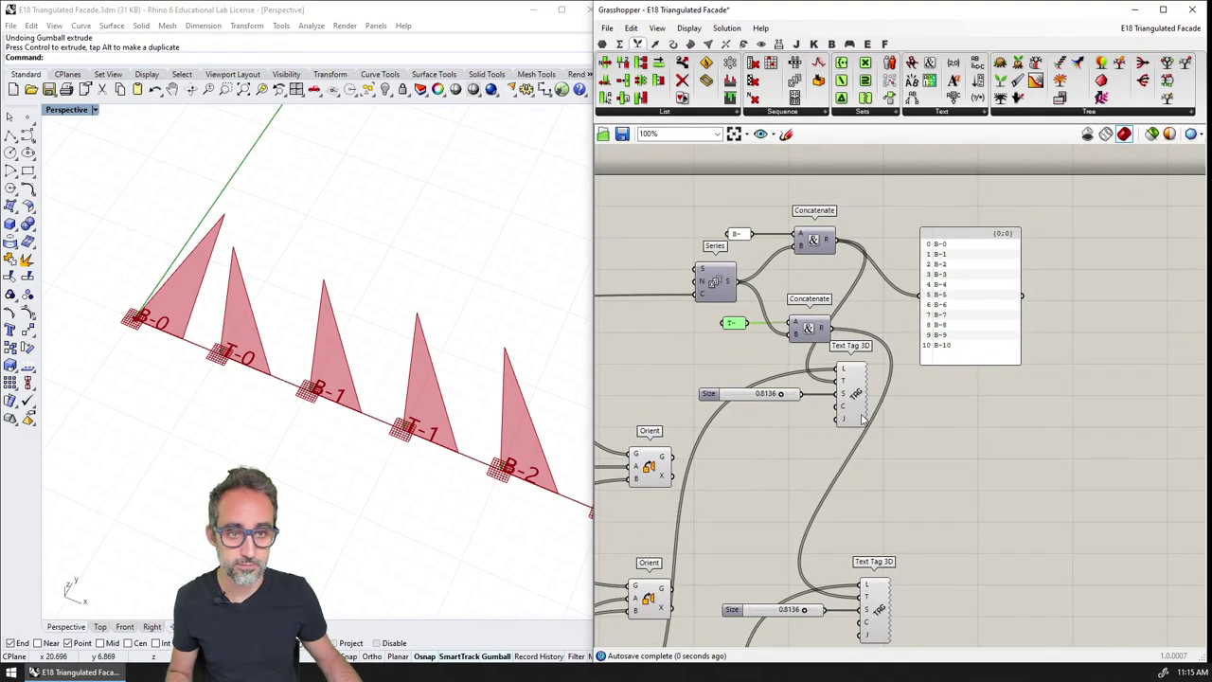
left_click_drag(966, 284, 1060, 234)
left_click(829, 405)
left_click_drag(830, 405, 923, 281)
left_click_drag(947, 558, 775, 642)
left_click_drag(881, 606, 953, 364)
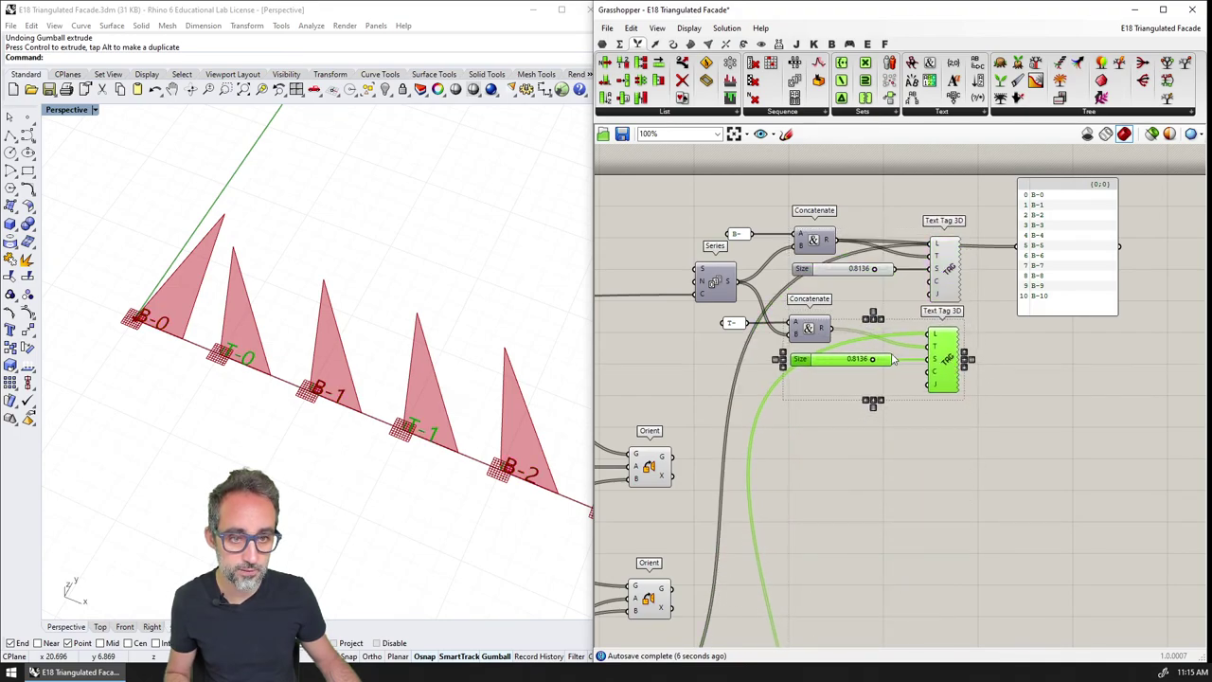
Delete the redundant lower Size slider so the first Size slider drives both Text Tags.
left_click(849, 361)
key("Delete")
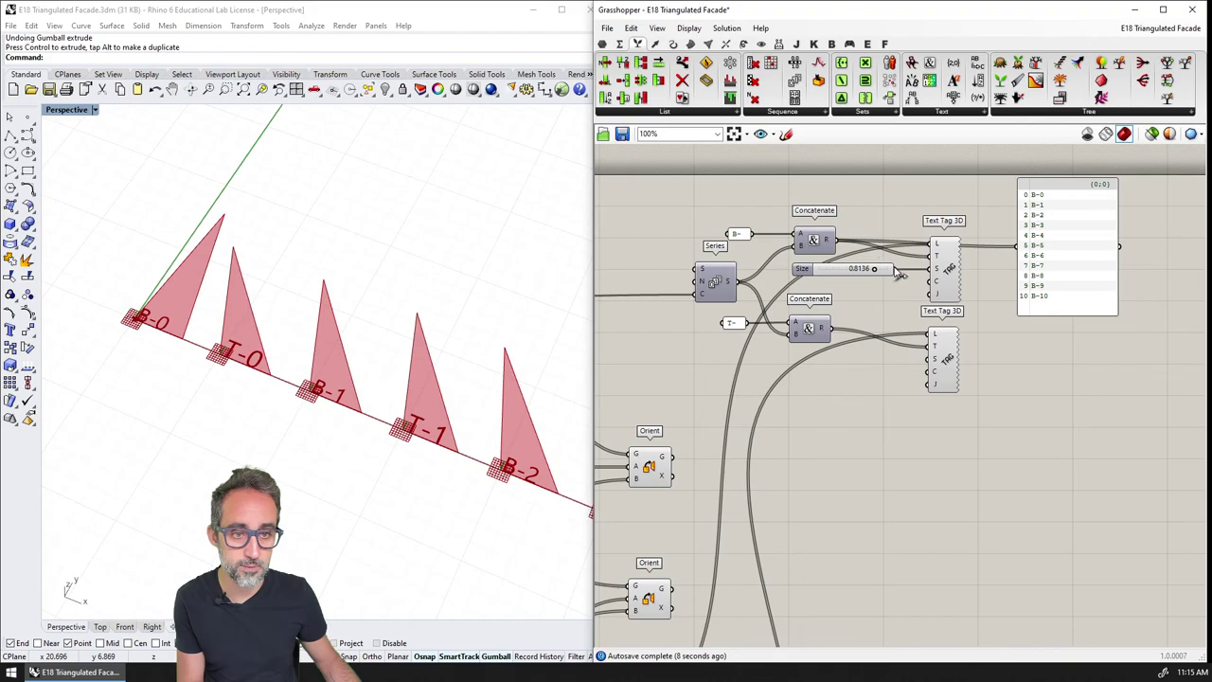
left_click_drag(895, 269, 928, 358)
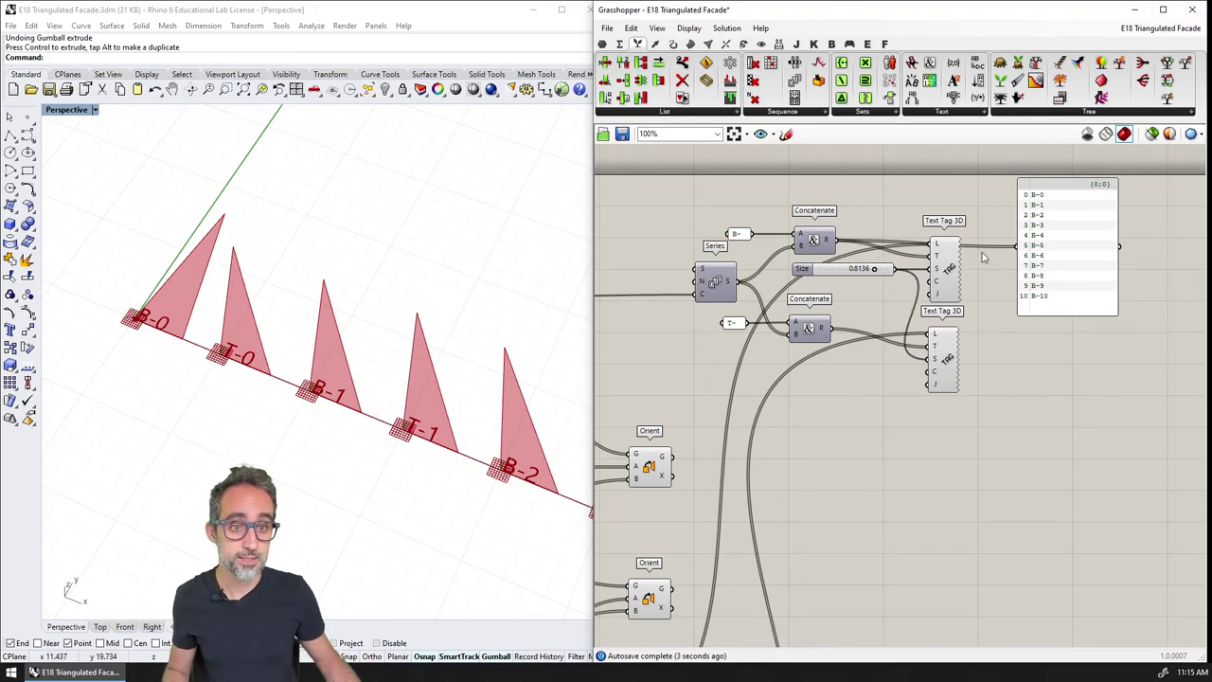
scroll(864, 326, "down", 3)
left_click(809, 393)
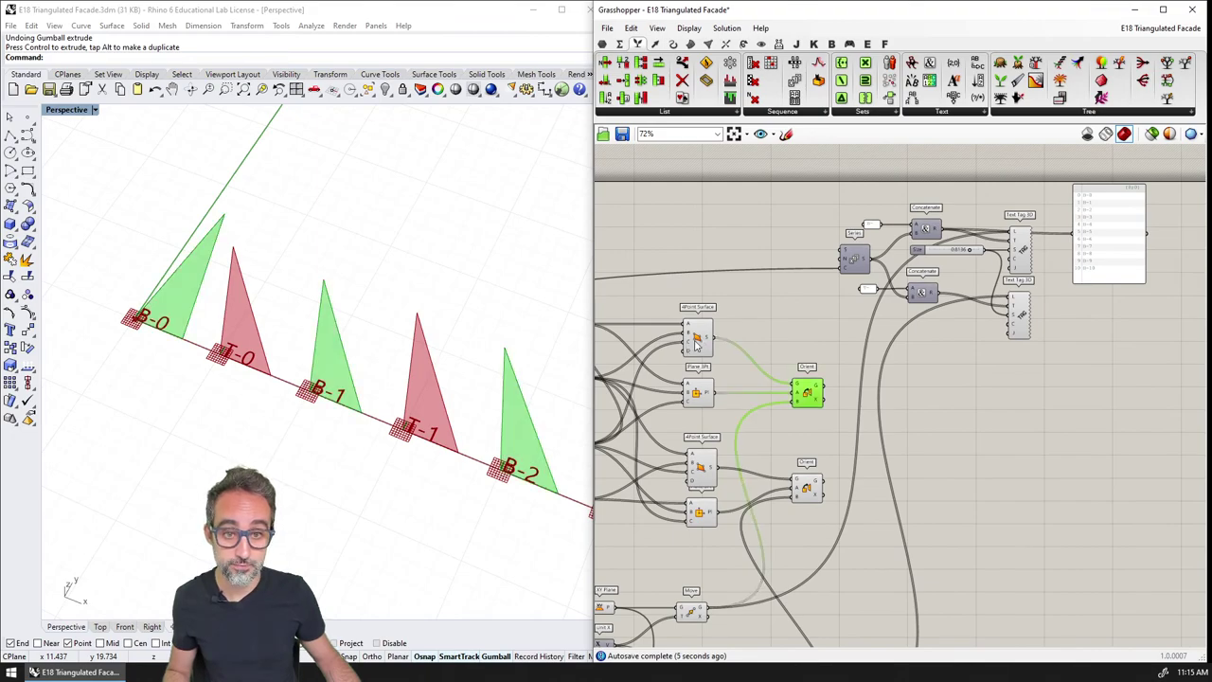
Minimize Grasshopper, maximize Rhino, and orbit so the panel row runs horizontally.
left_click(1135, 10)
left_click(561, 9)
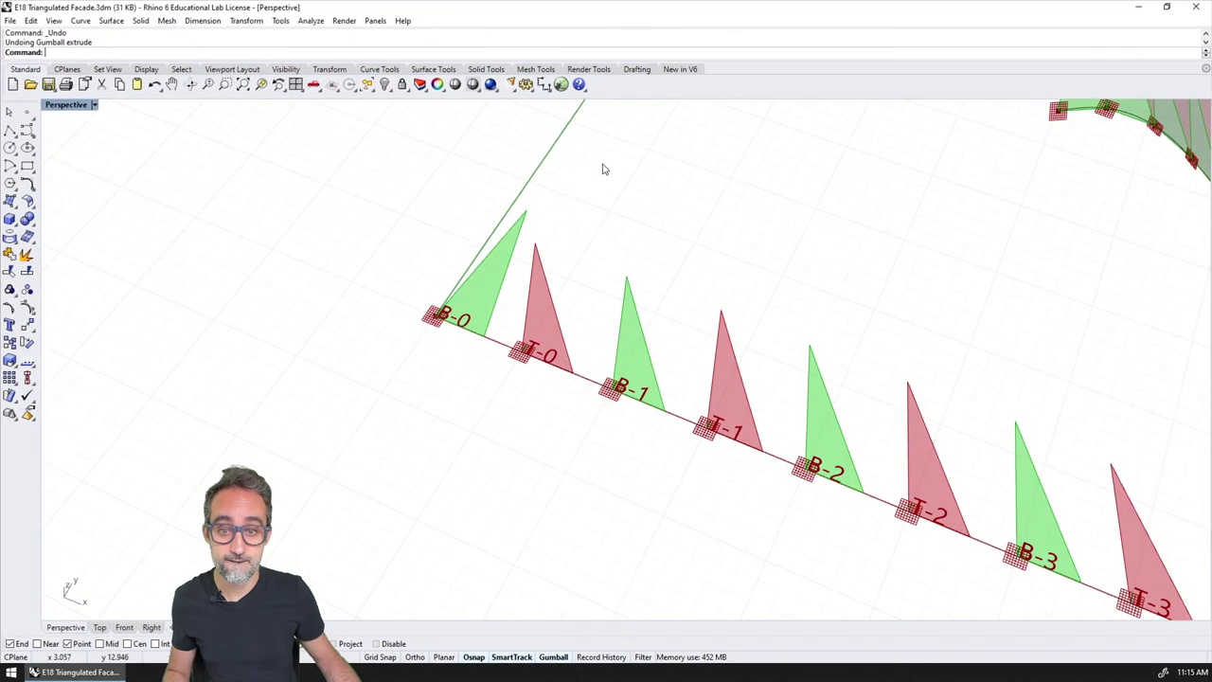
right_click_drag(603, 169, 592, 331)
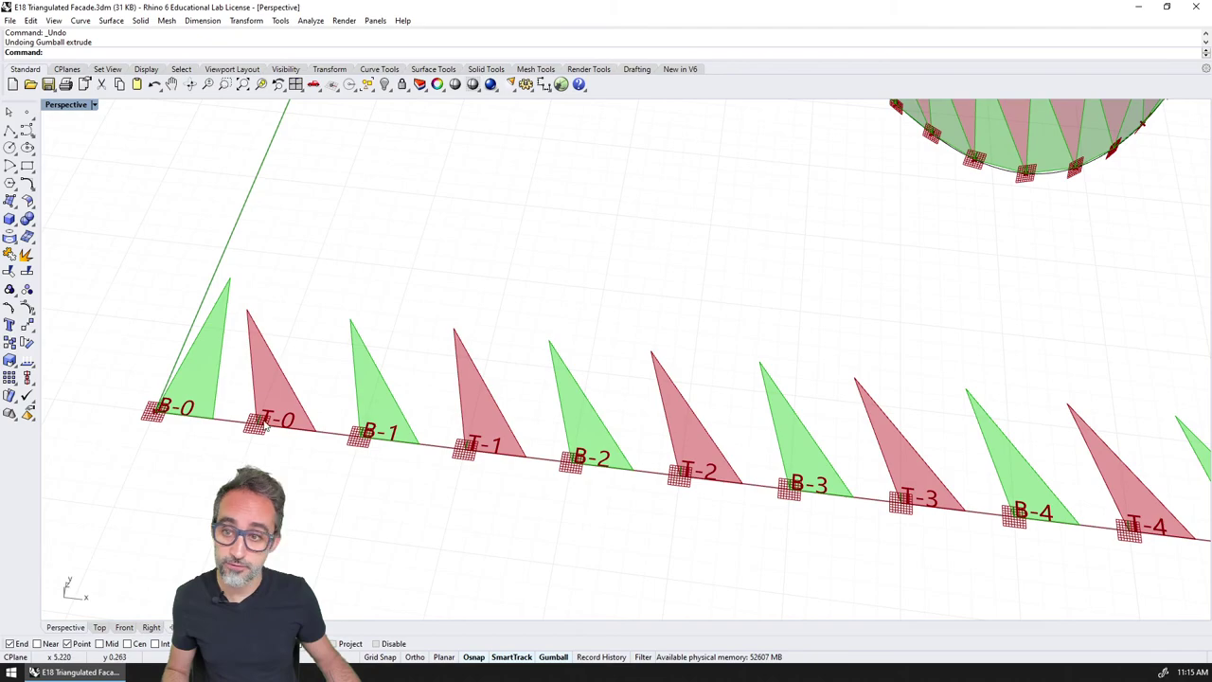
scroll(215, 399, "up", 3)
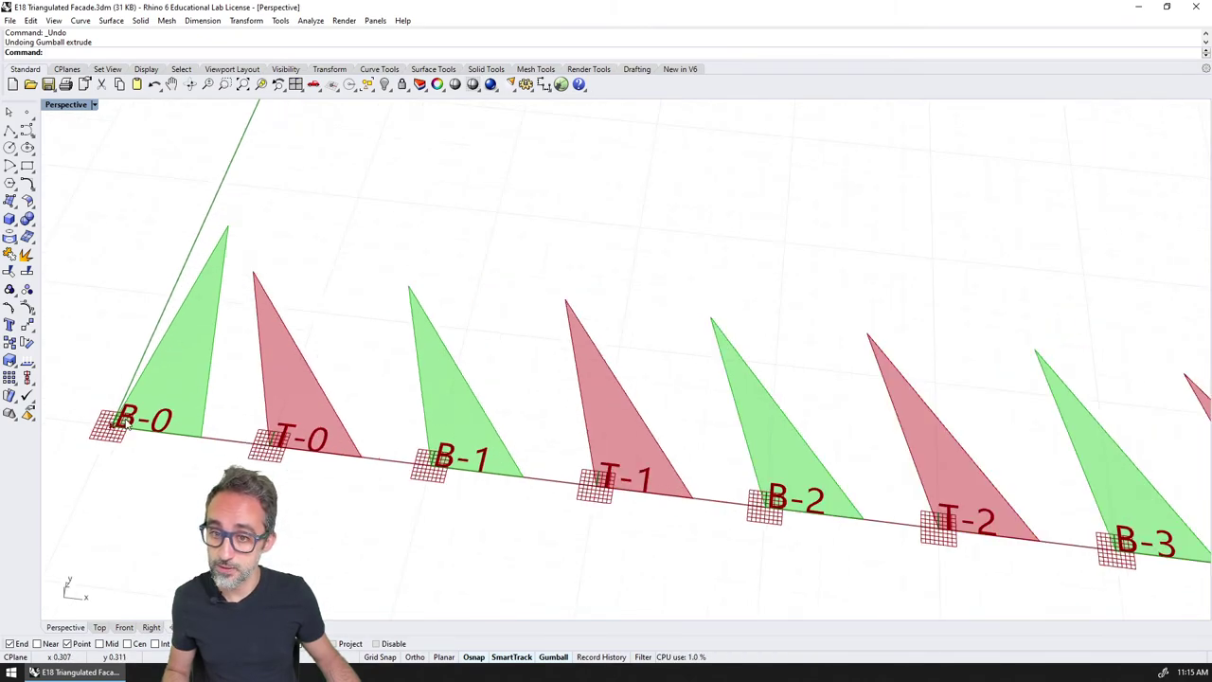
scroll(437, 456, "down", 2)
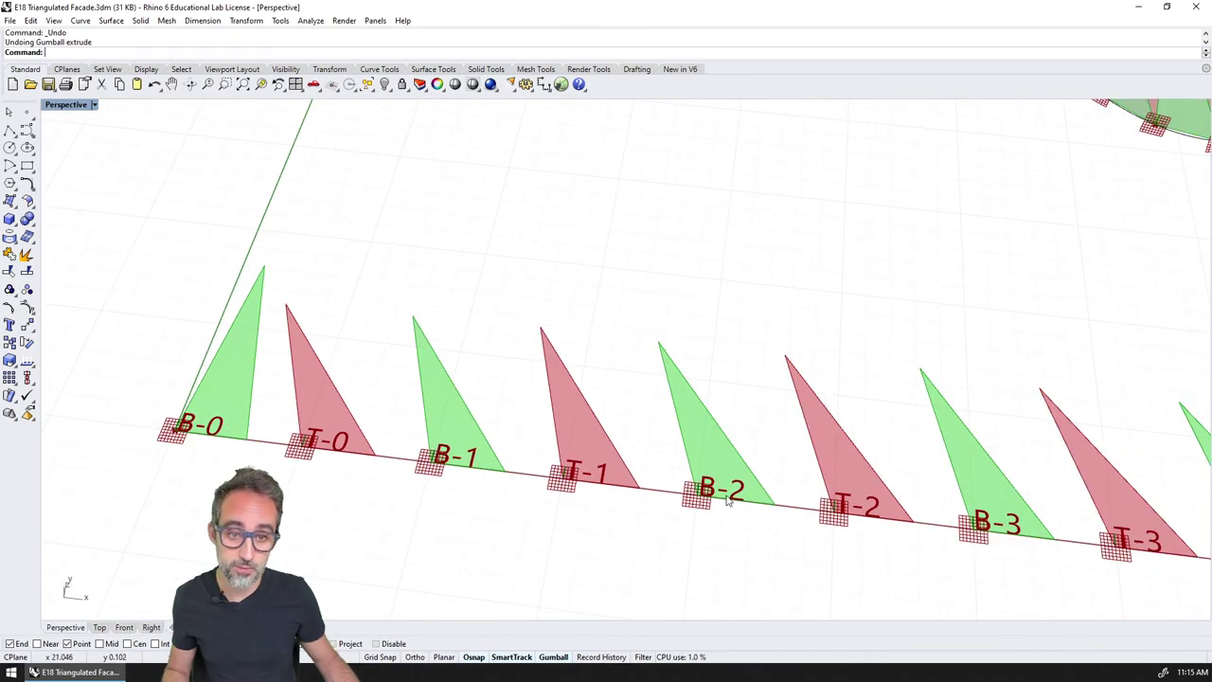
scroll(829, 503, "down", 3)
Orbit and pan to a low, front-on view framing the facade above tags B-0 to T-10.
right_click_drag(828, 502, 647, 380)
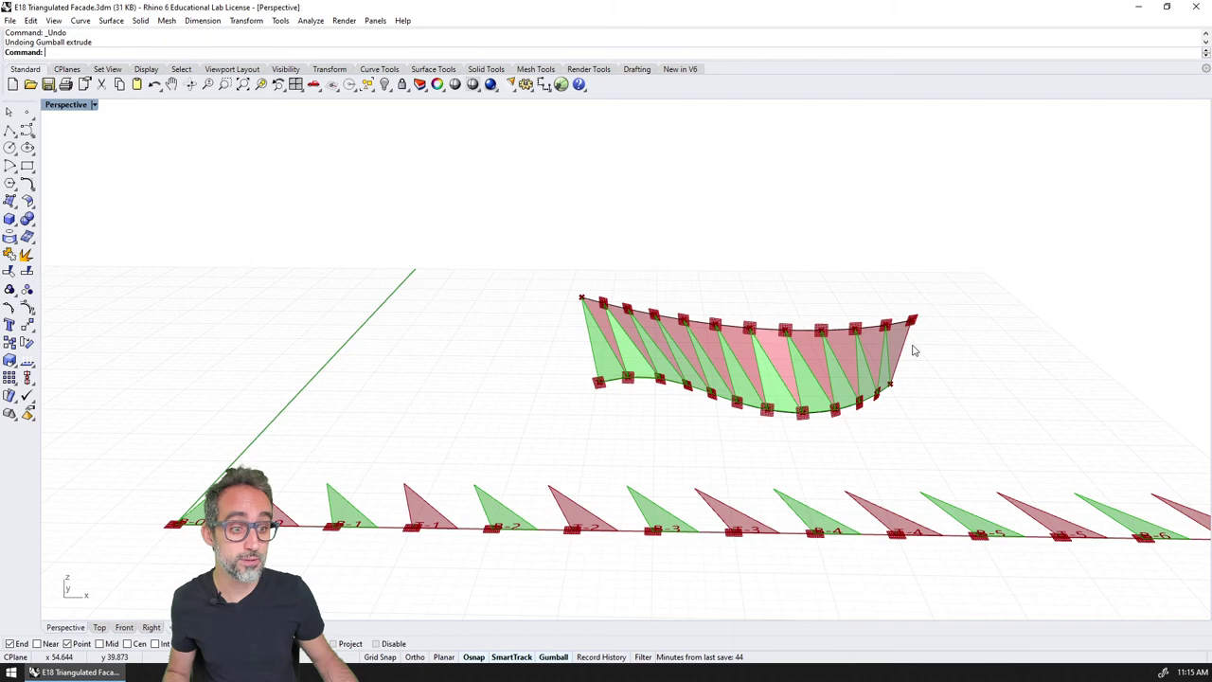
right_click_drag(874, 343, 650, 336)
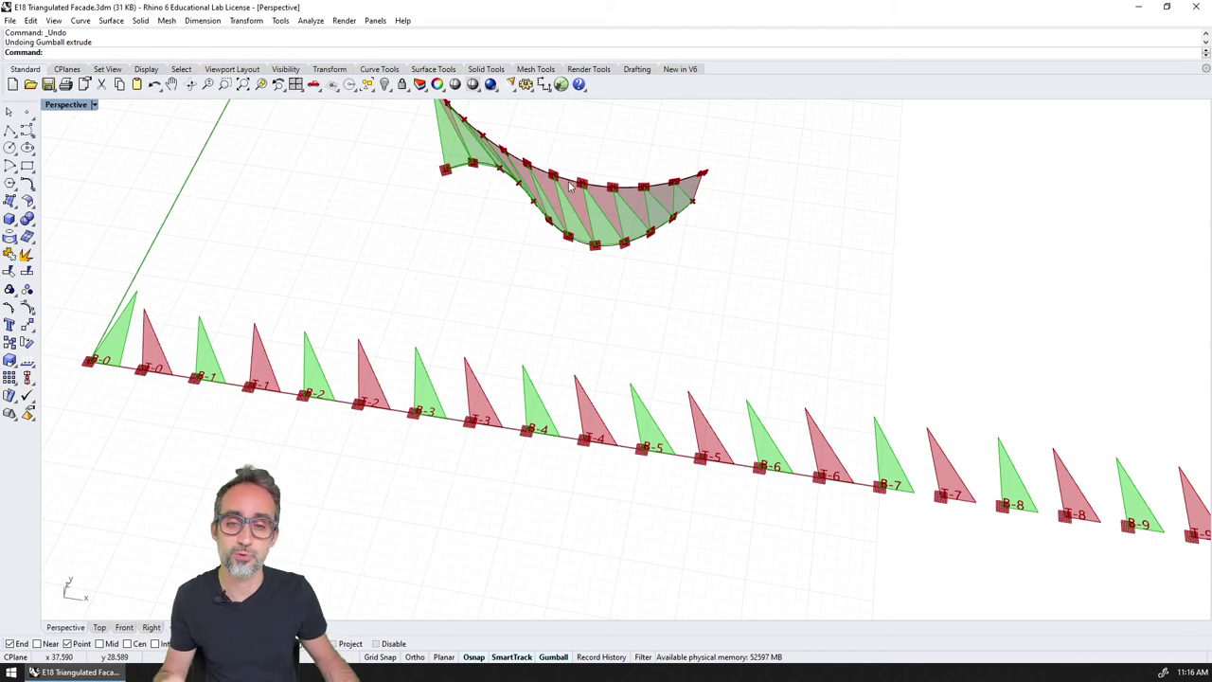
right_click_drag(570, 187, 317, 293)
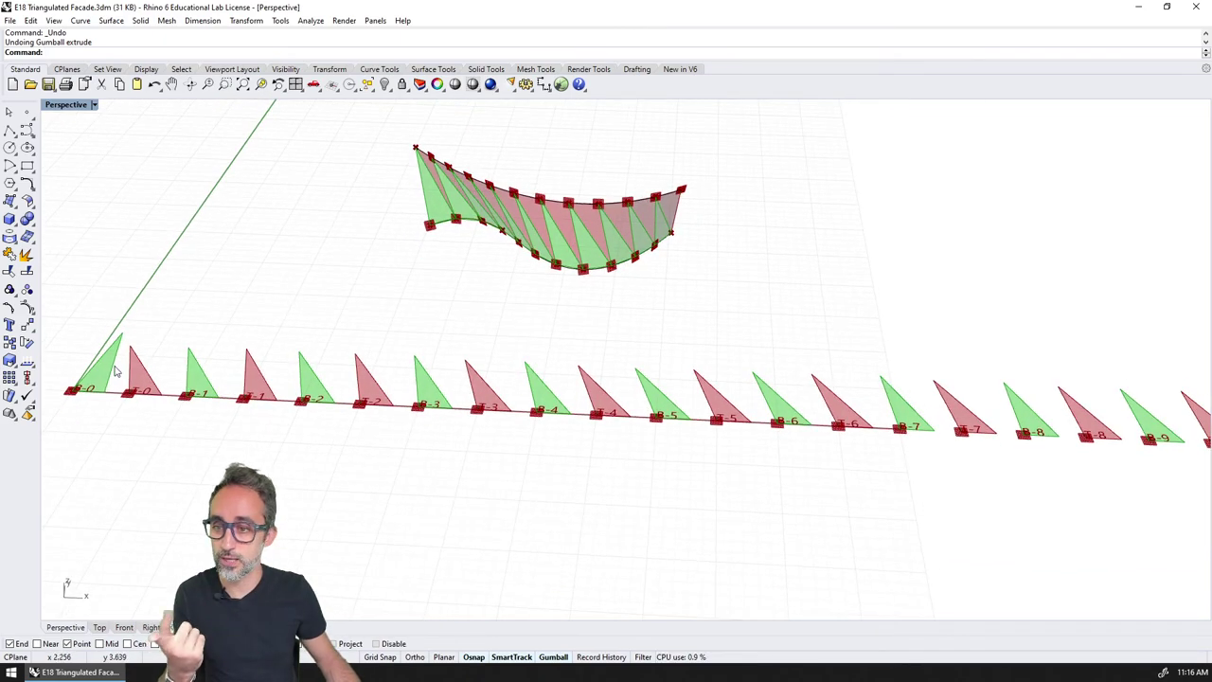
right_click_drag(637, 401, 579, 311)
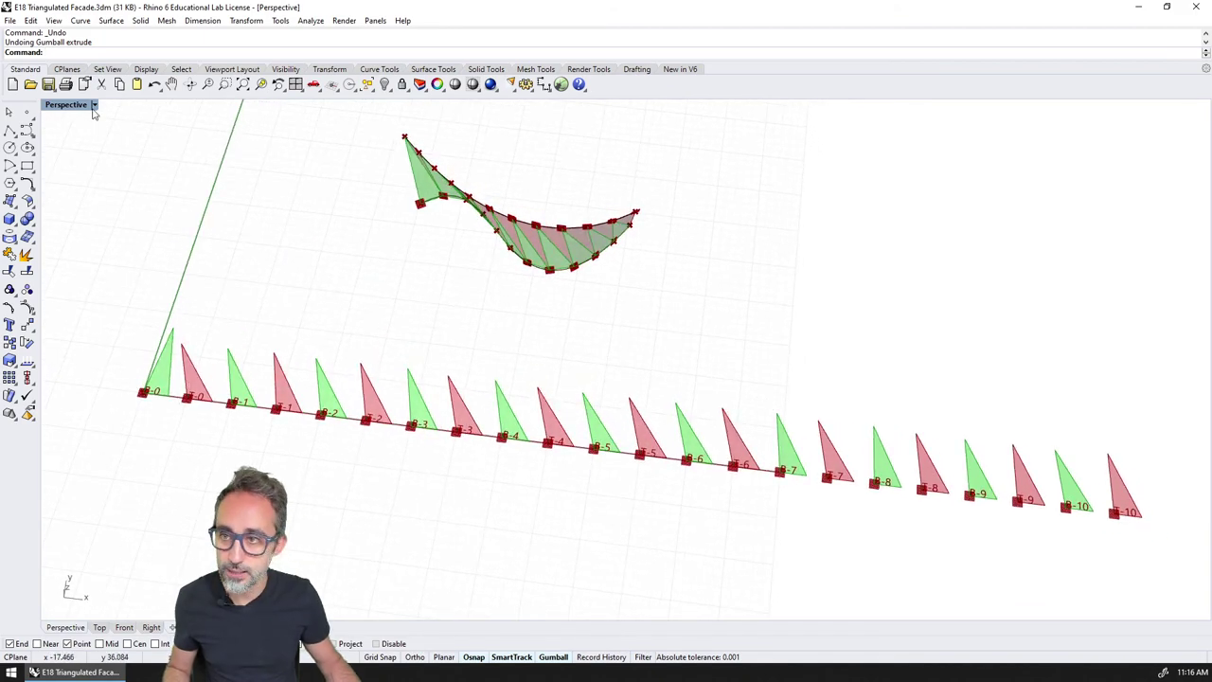
right_click_drag(636, 233, 610, 236, "shift")
mouse_move(597, 244)
right_mouse_down("shift")
mouse_move(629, 257)
mouse_move(607, 239)
right_mouse_up("shift")
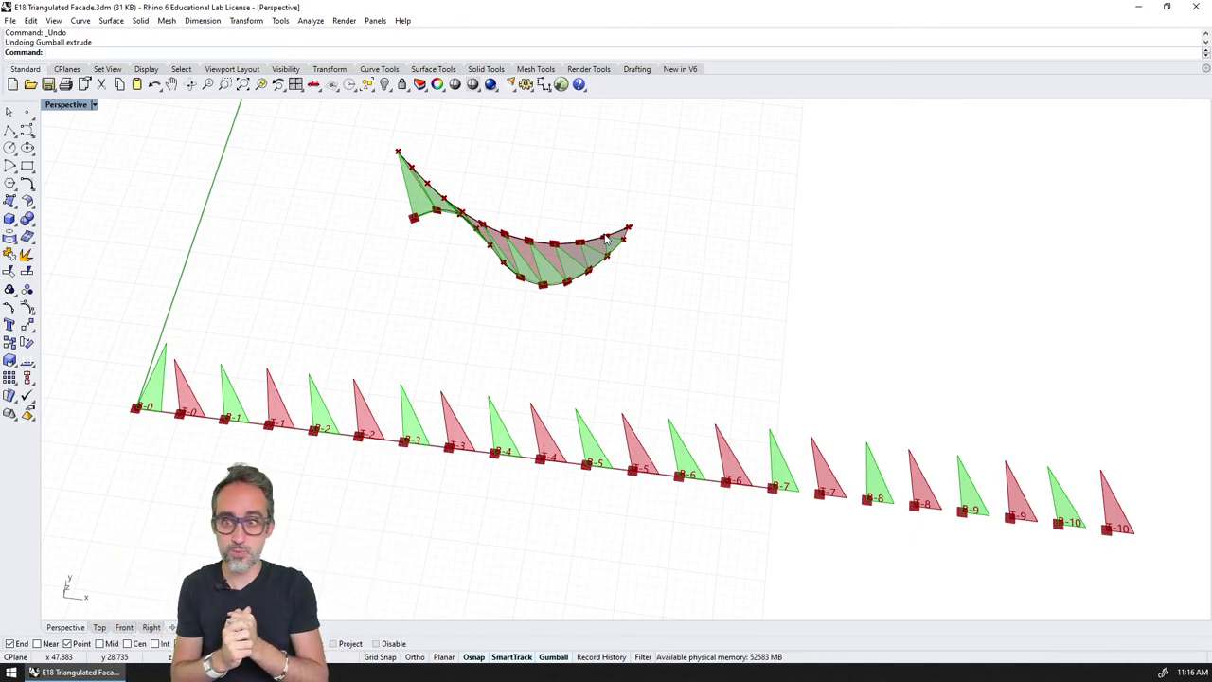
right_click_drag(598, 313, 576, 296)
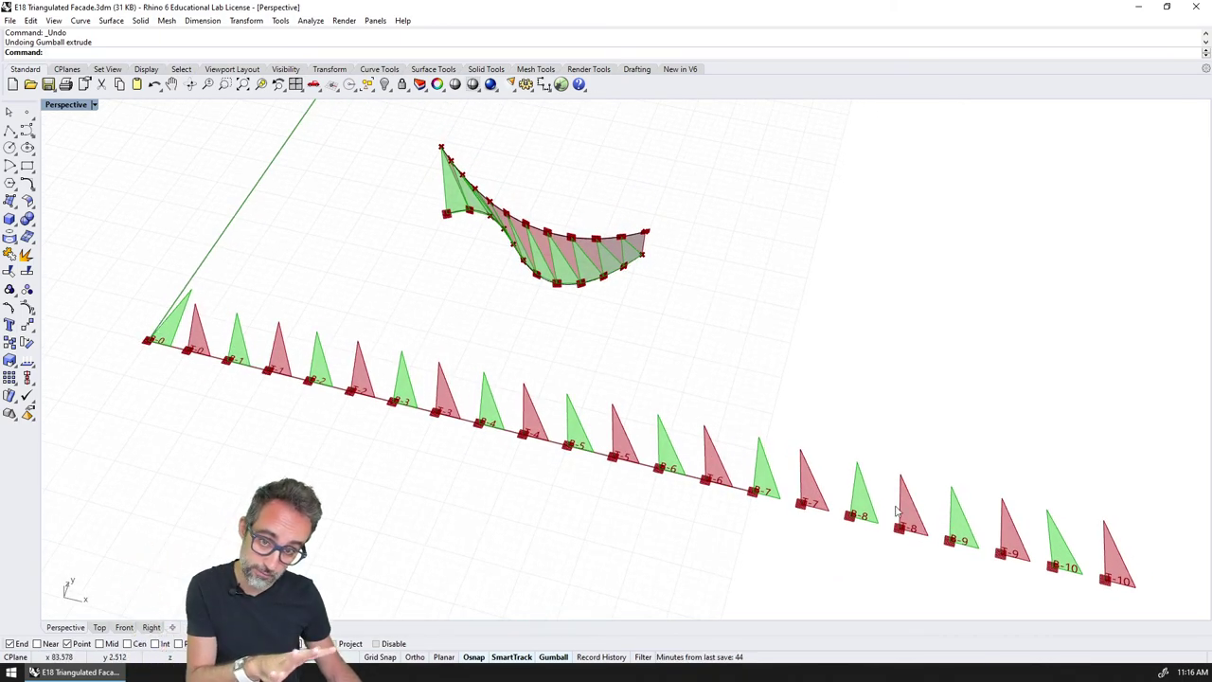
right_click_drag(899, 433, 886, 410)
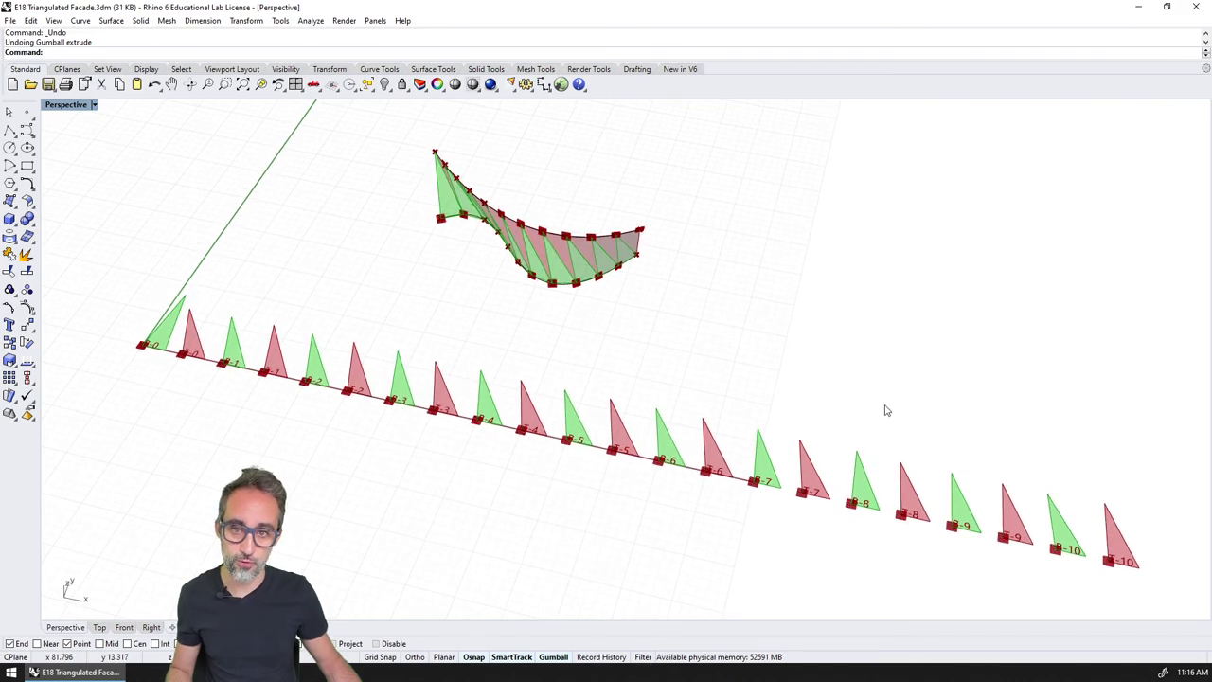